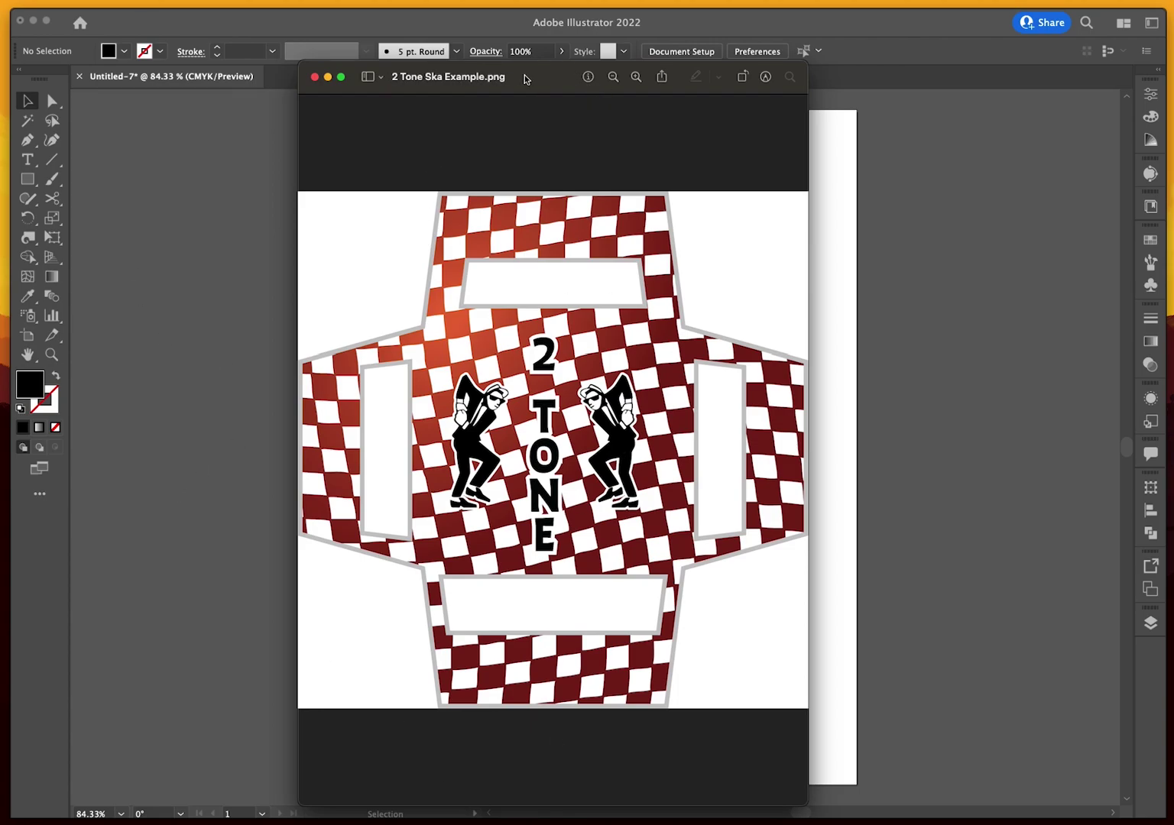
Close the example image, discard the Untitled-7 document, and create a new Letter document of 612 x 792 pt
key("super+w")
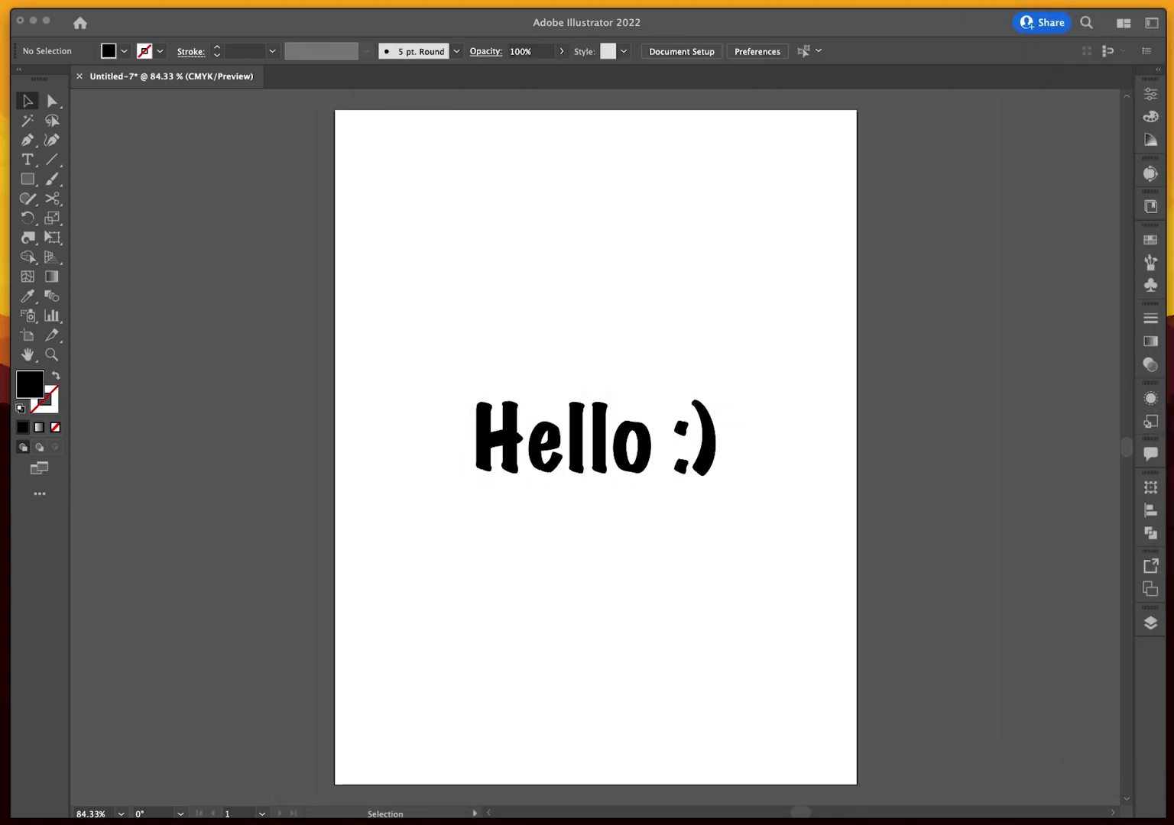
left_click(79, 76)
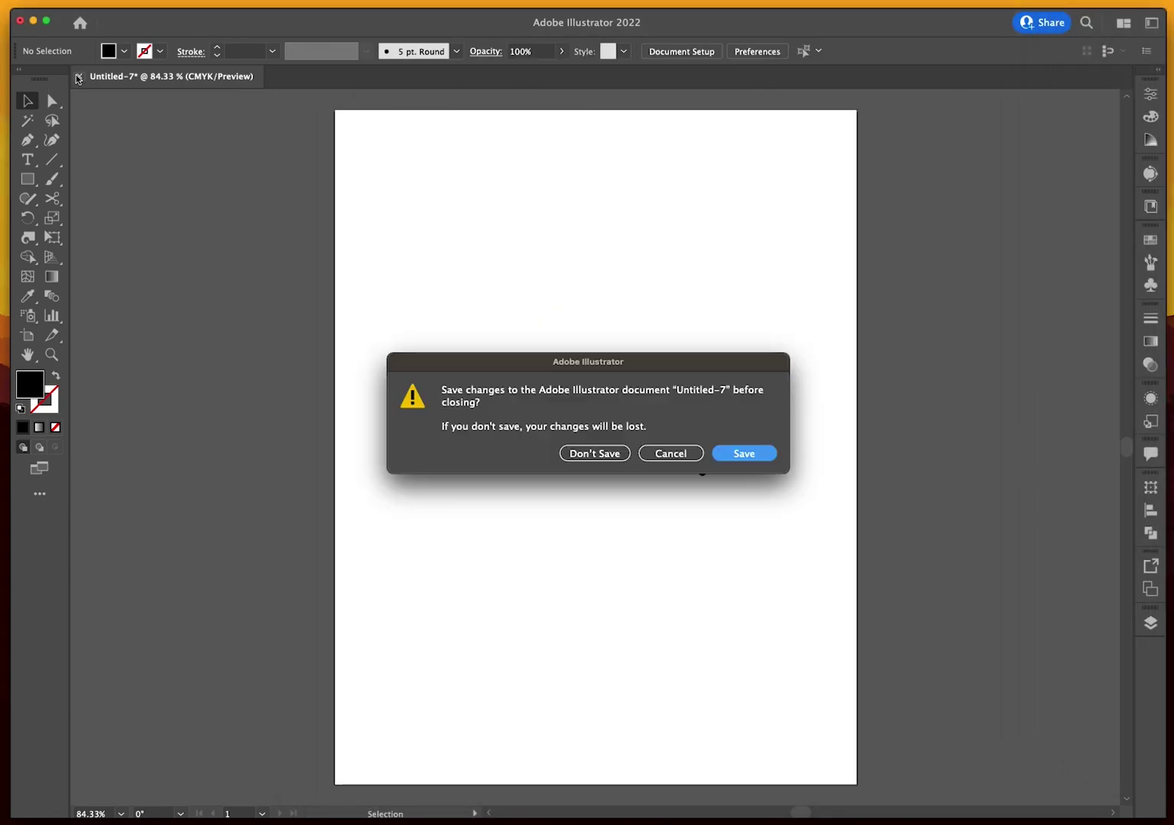
left_click(611, 453)
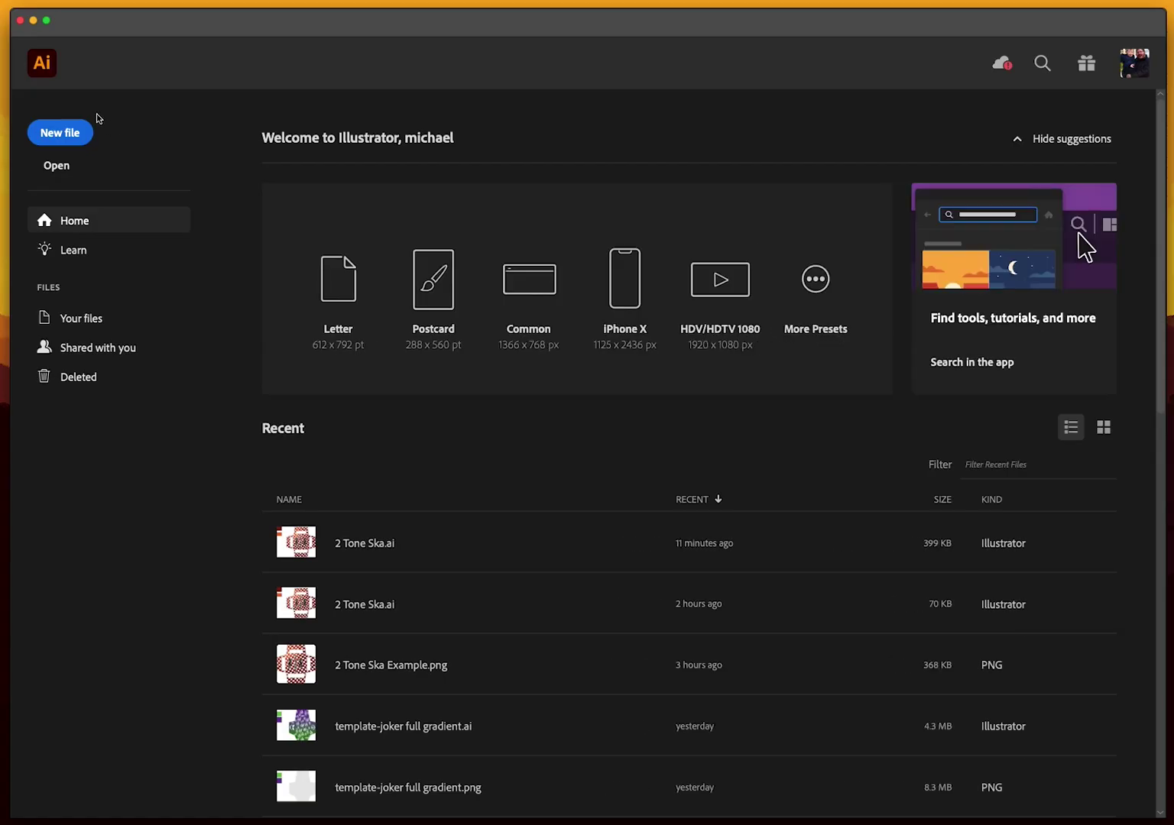
left_click(336, 278)
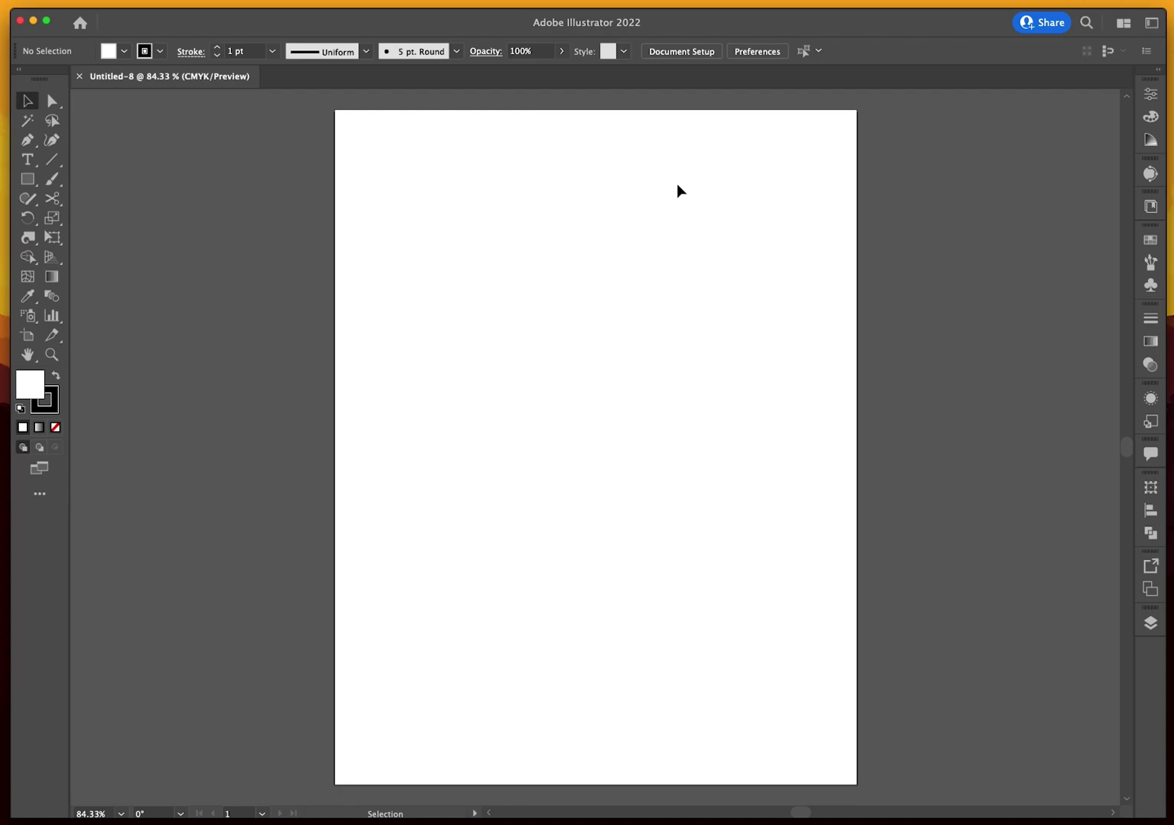
Show the rulers and set their units to inches
key("super+r")
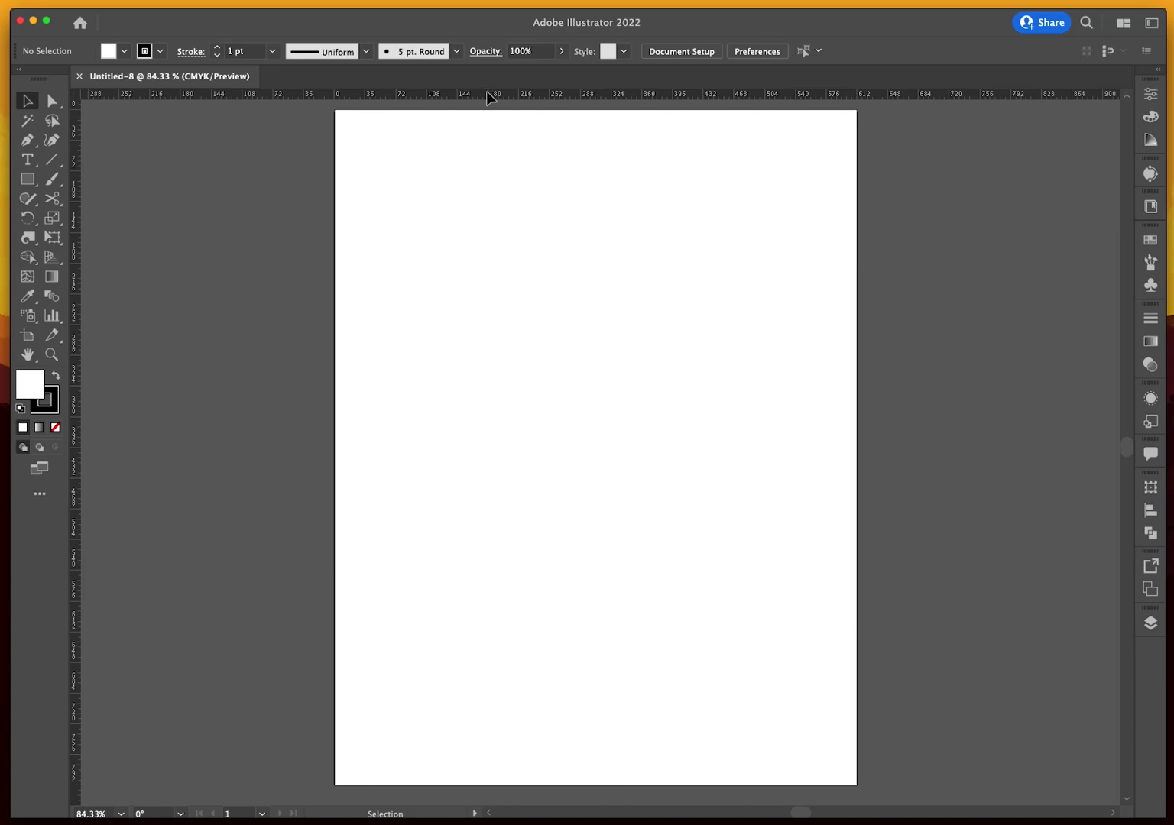
right_click(489, 95)
left_click(499, 150)
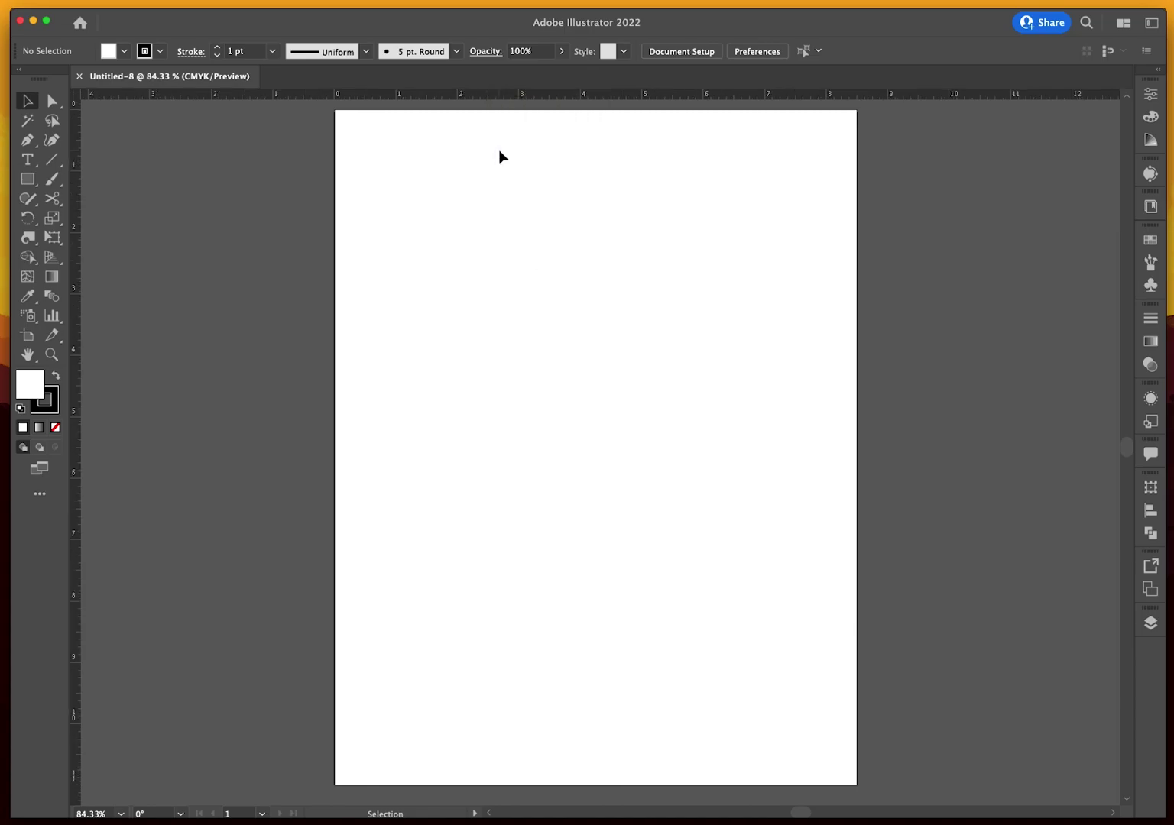
Draw an open path with the Pen tool: a horizontal segment ending near X 2.62 in, Y 2.03 in, and a slanted one down to about X 1.77 in, Y 4.10 in
left_click(31, 145)
left_click(575, 234)
left_click(495, 243, "shift")
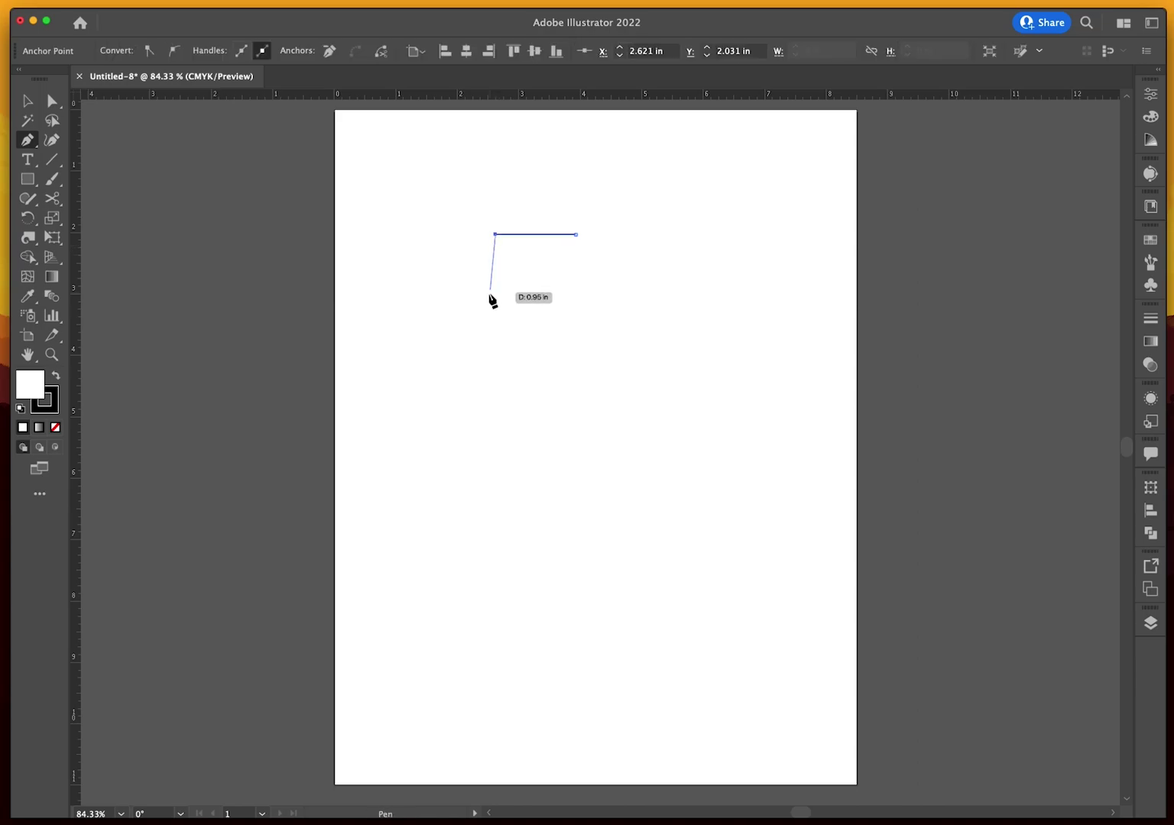
left_click(443, 362)
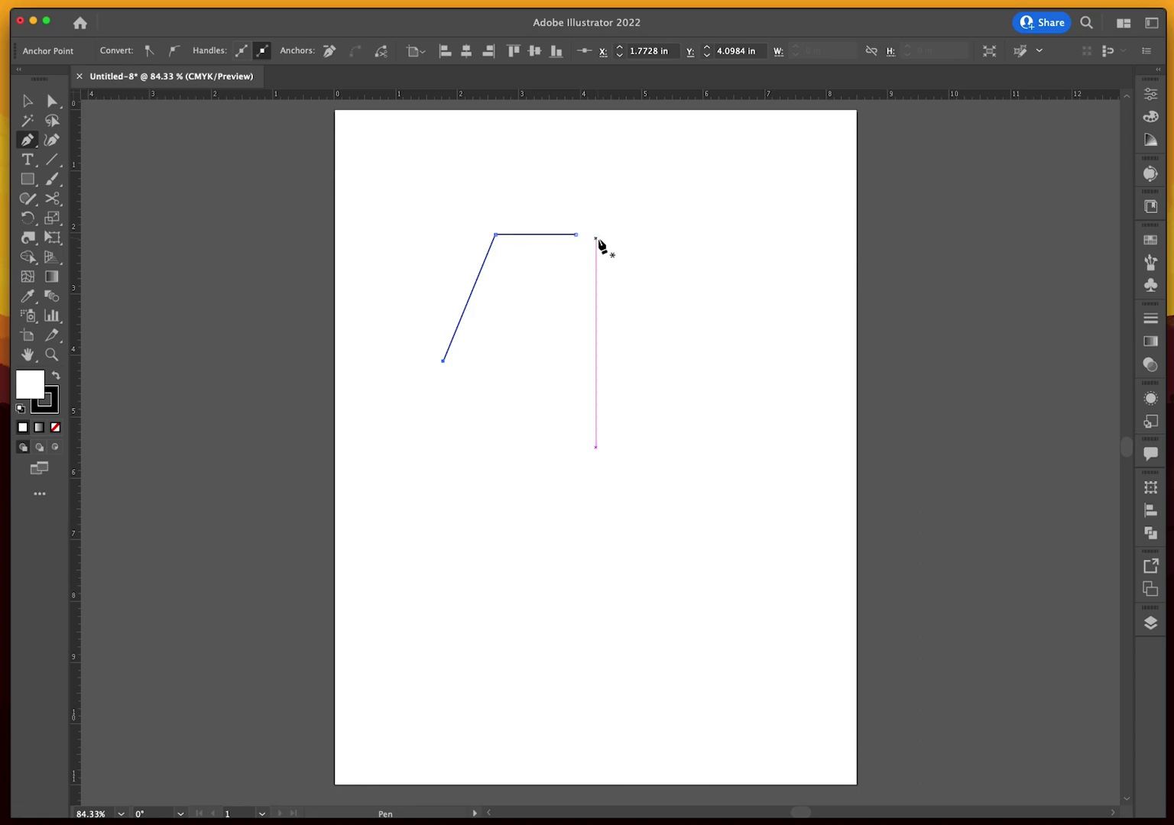
left_click(621, 520)
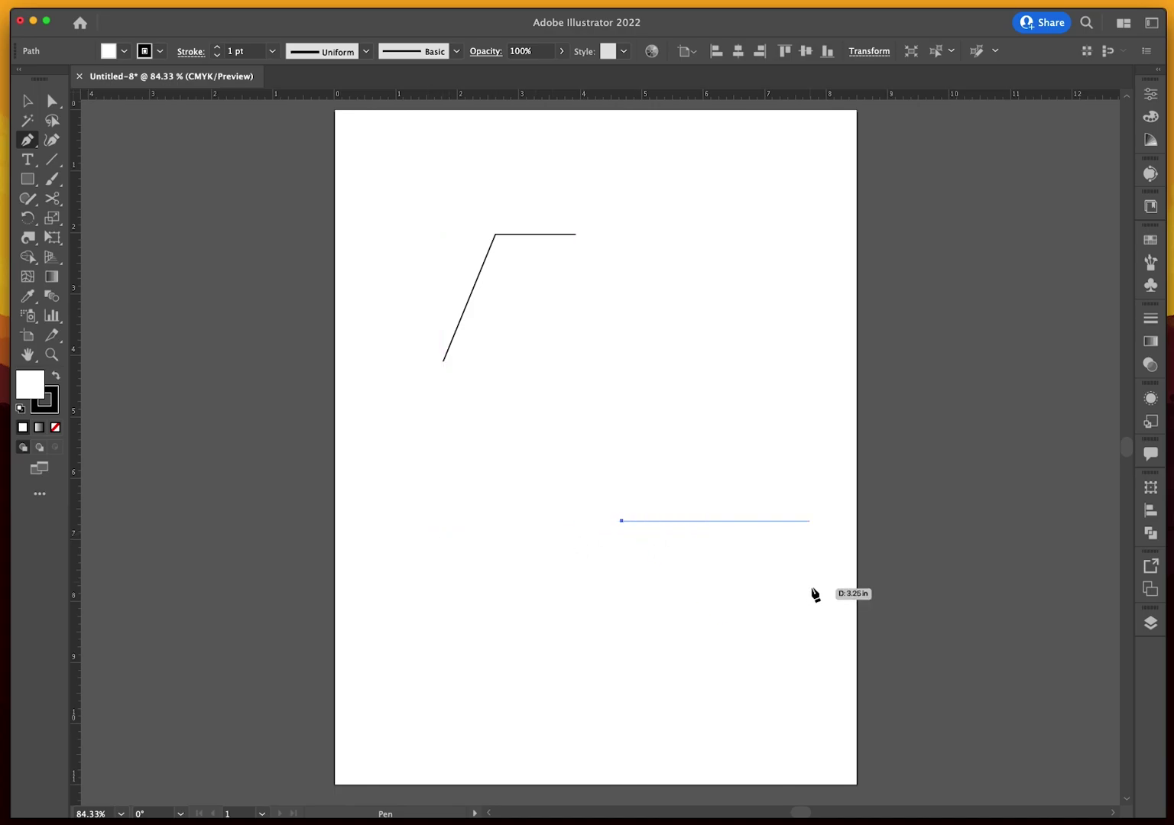
key("Escape")
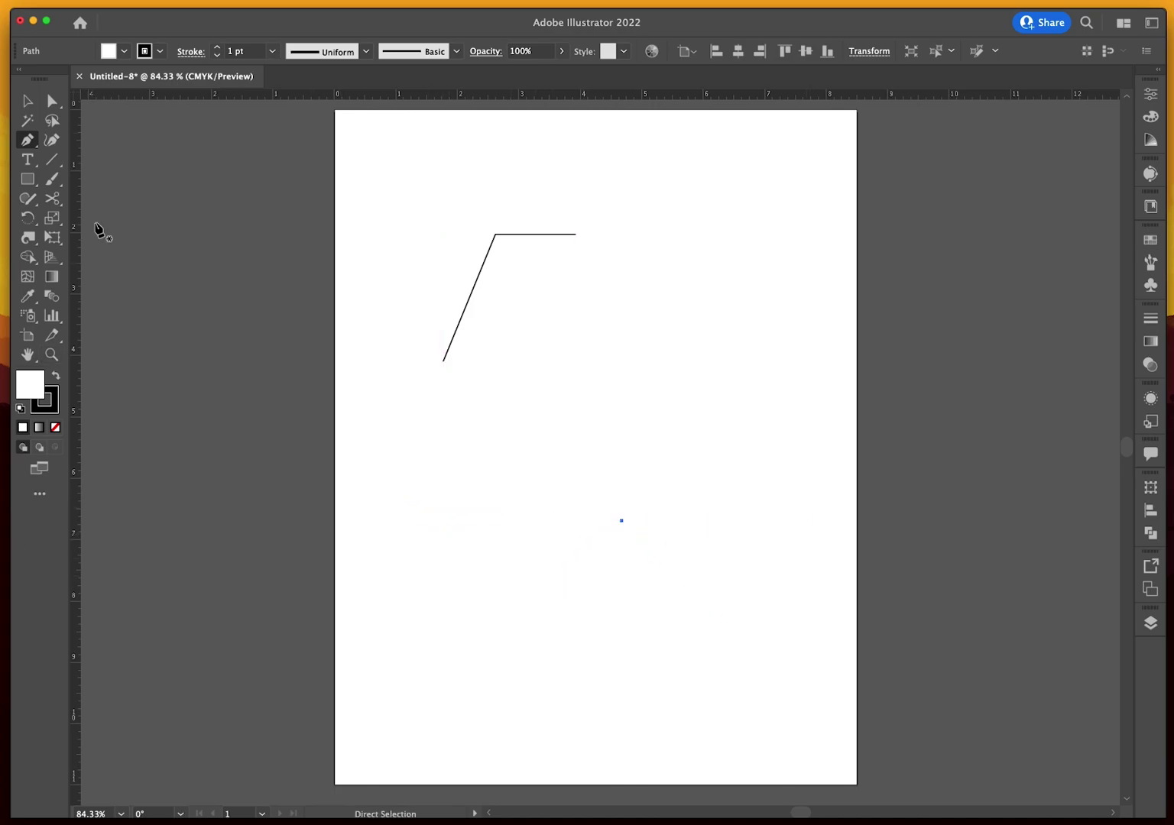
left_click(21, 104)
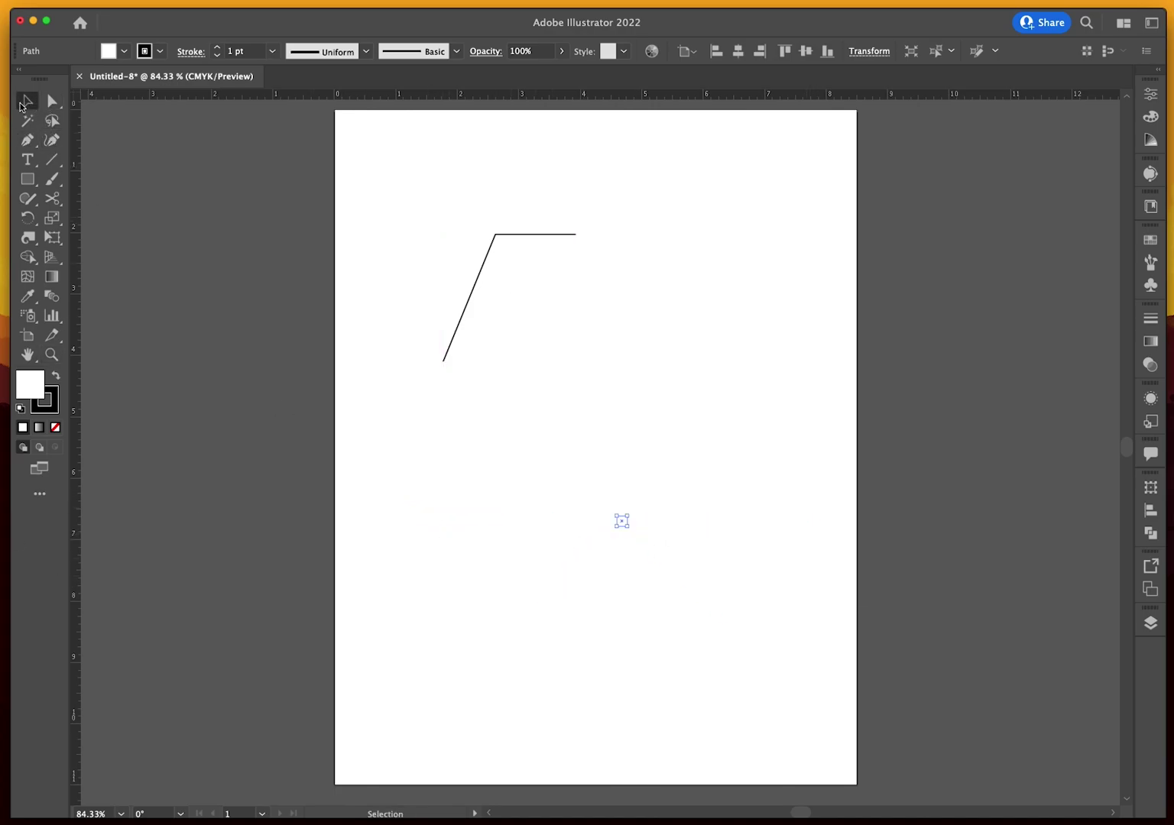
key("Delete")
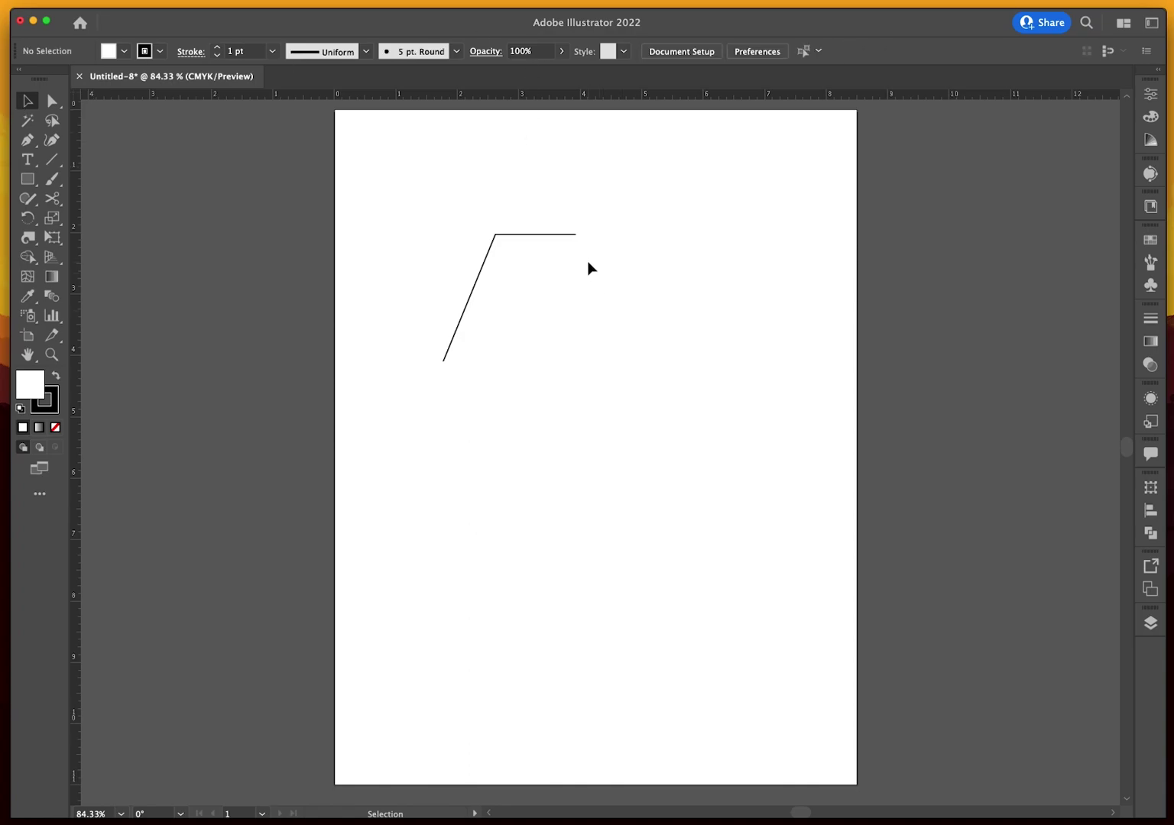
Duplicate the angled path and place a copy beside the original, near the page's upper-right area
left_click(571, 235)
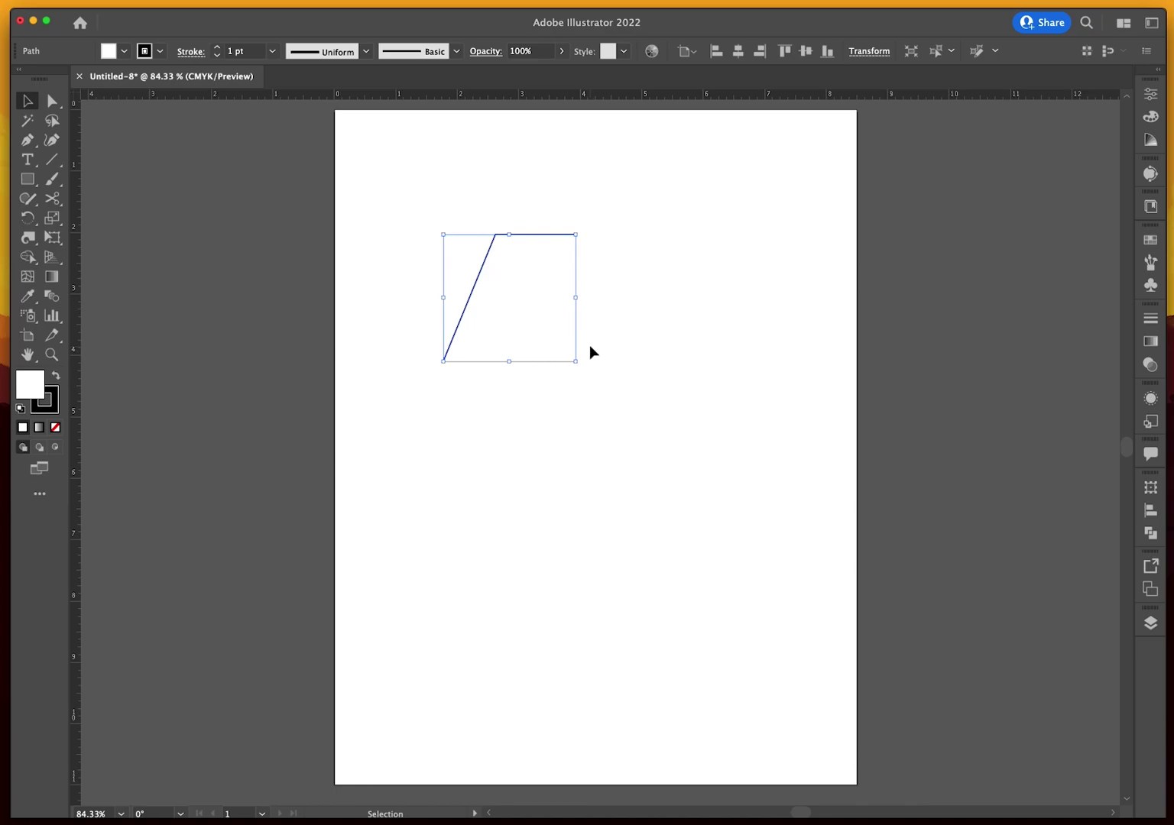
key("a")
key("super+v")
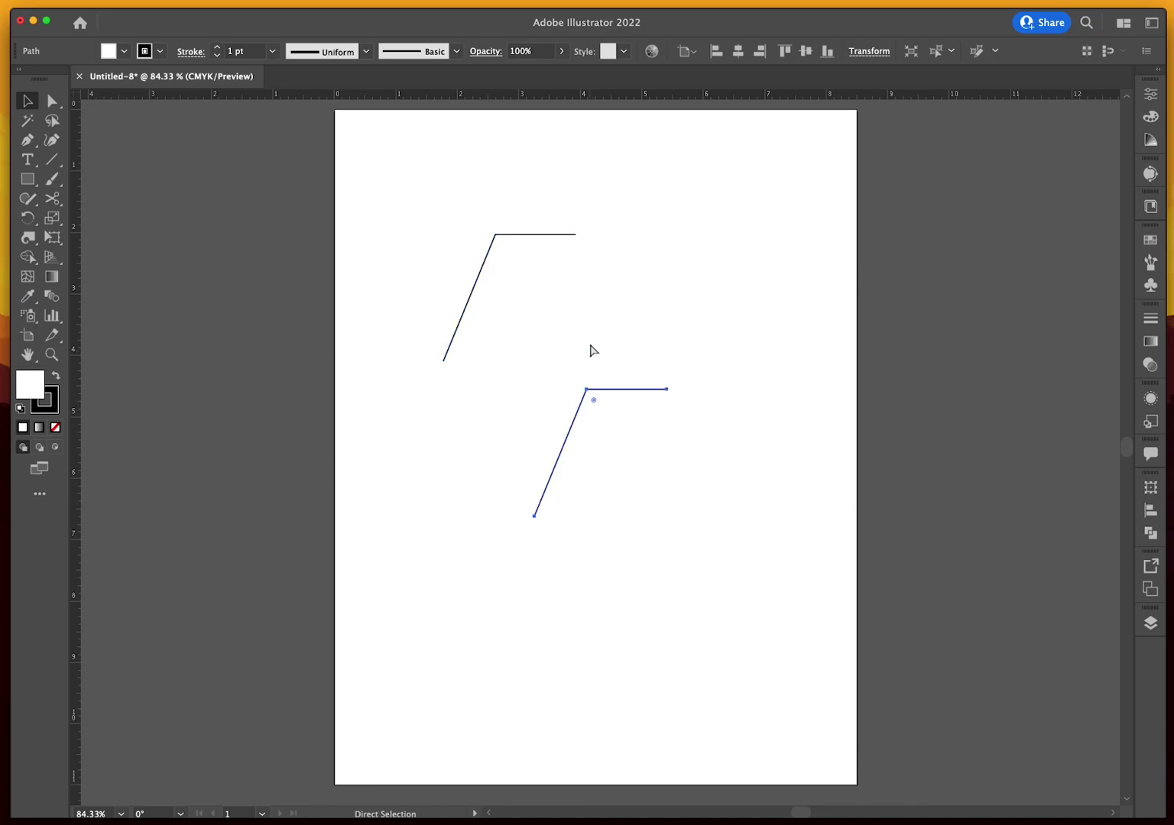
key("v")
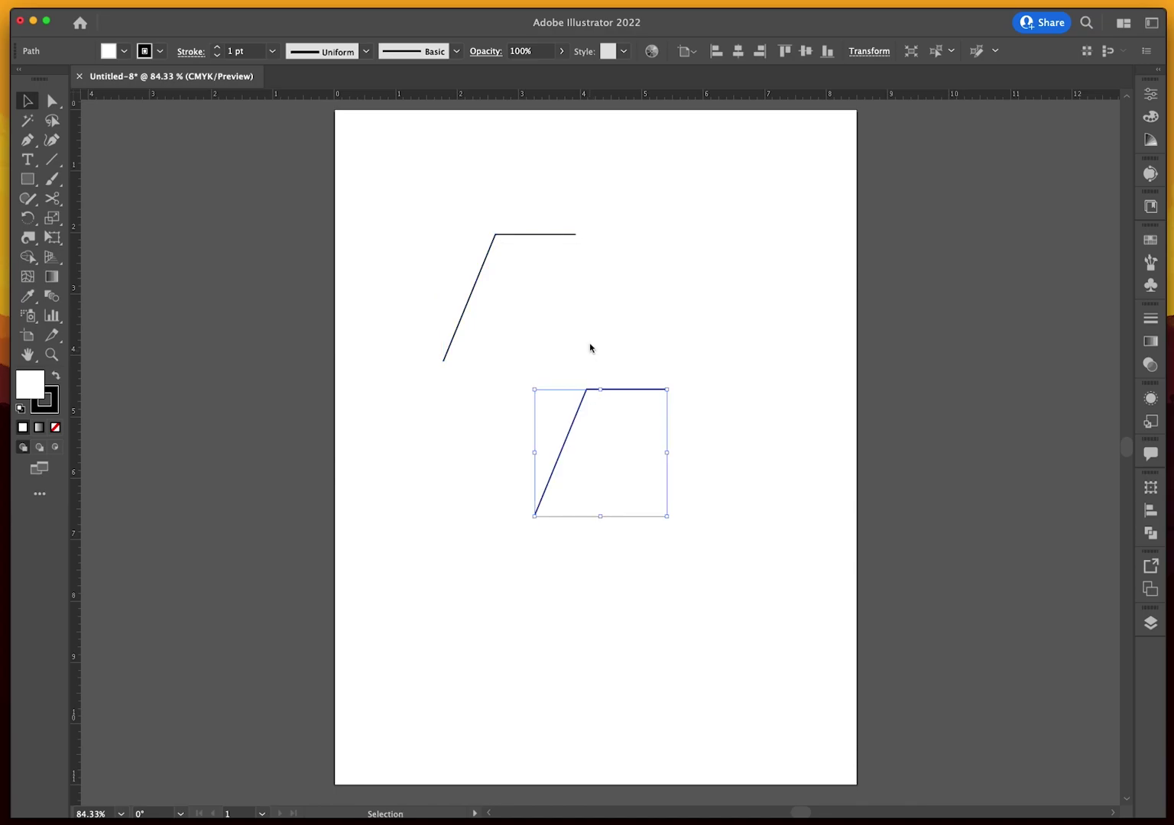
key("a")
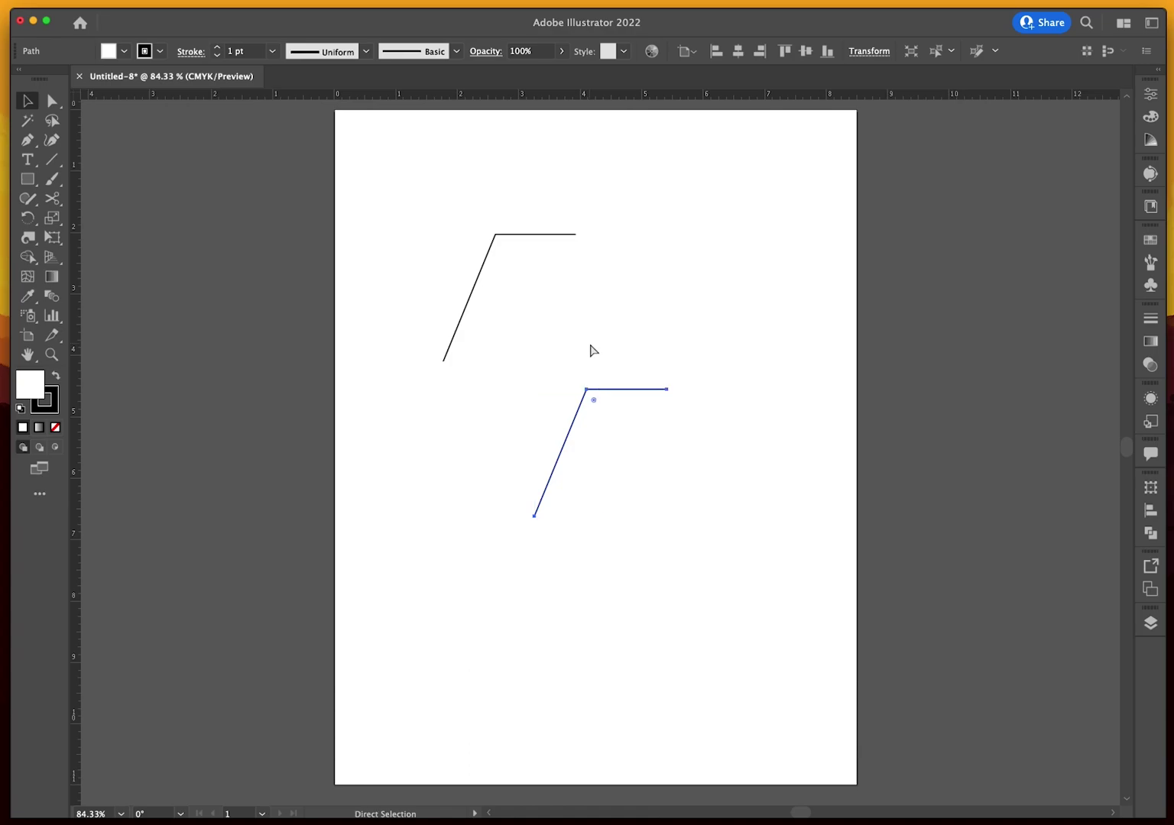
key("v")
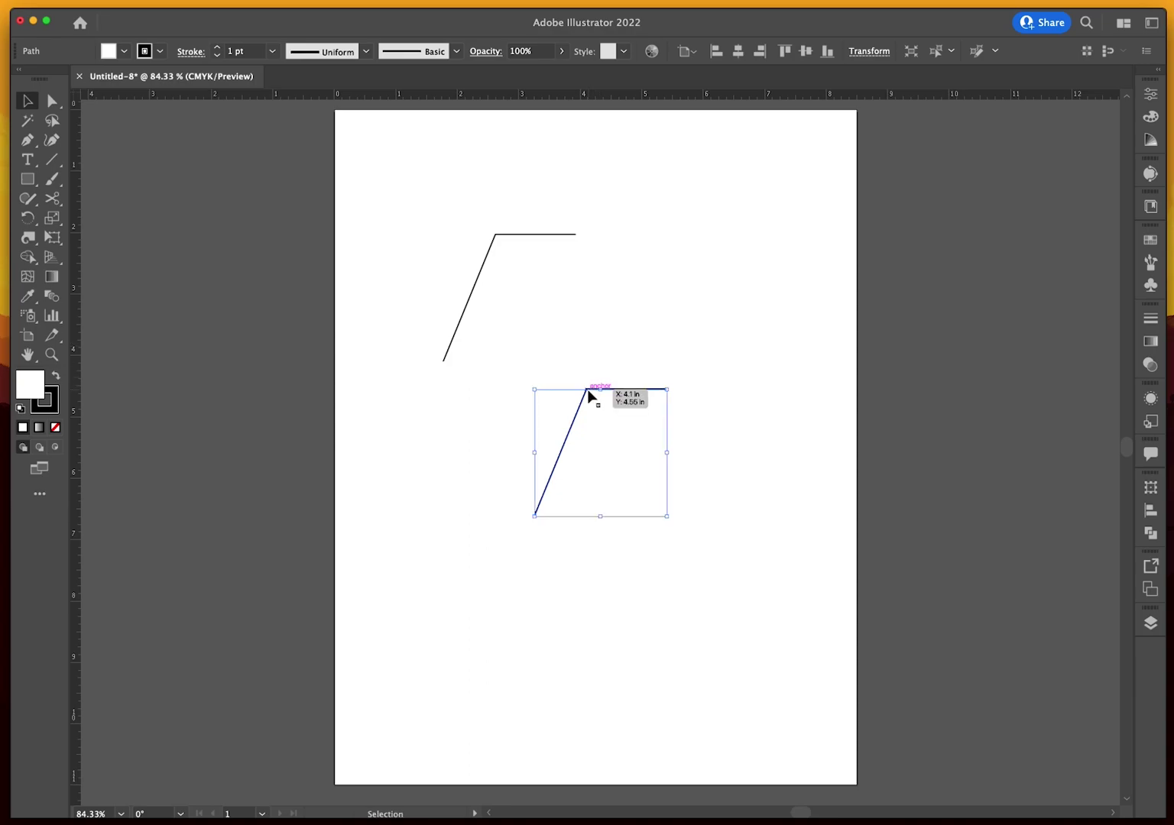
left_click_drag(588, 393, 672, 221)
Reflect the upper-right copy across the vertical axis and delete the extra copies of the path in the middle of the page
right_click(672, 222)
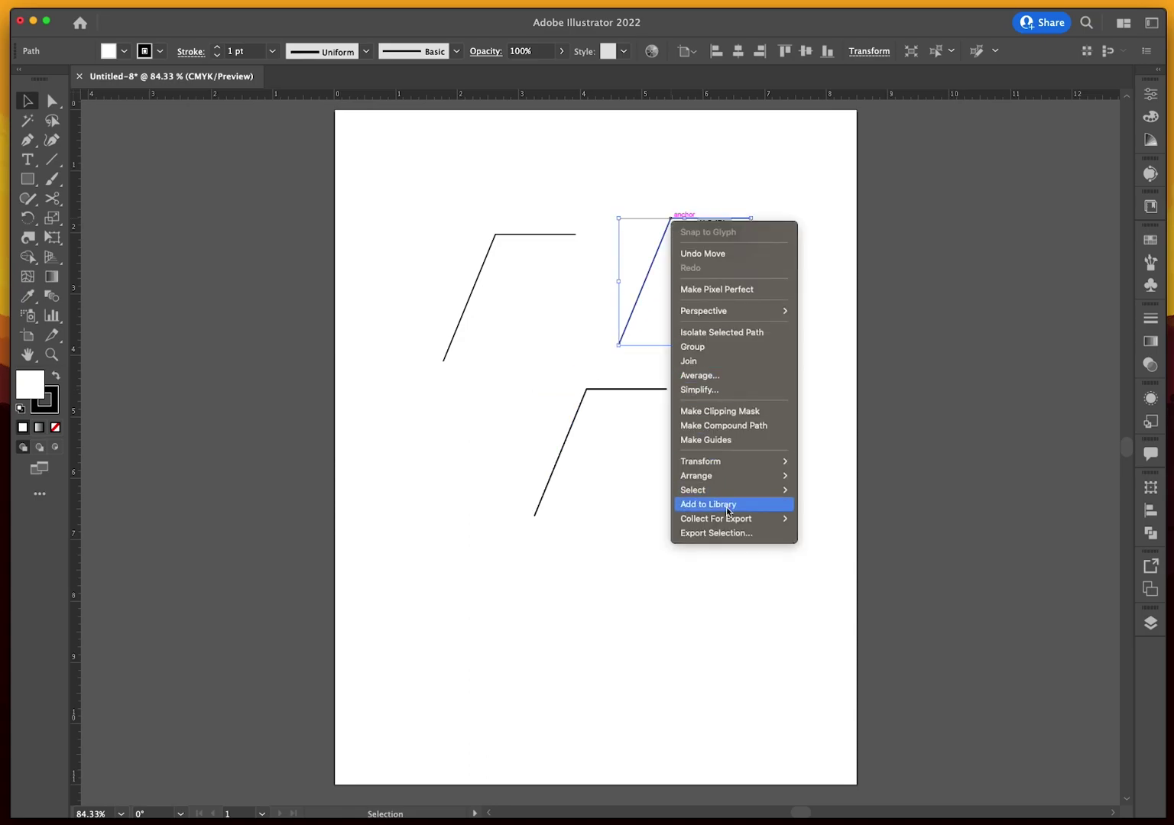
mouse_move(727, 460)
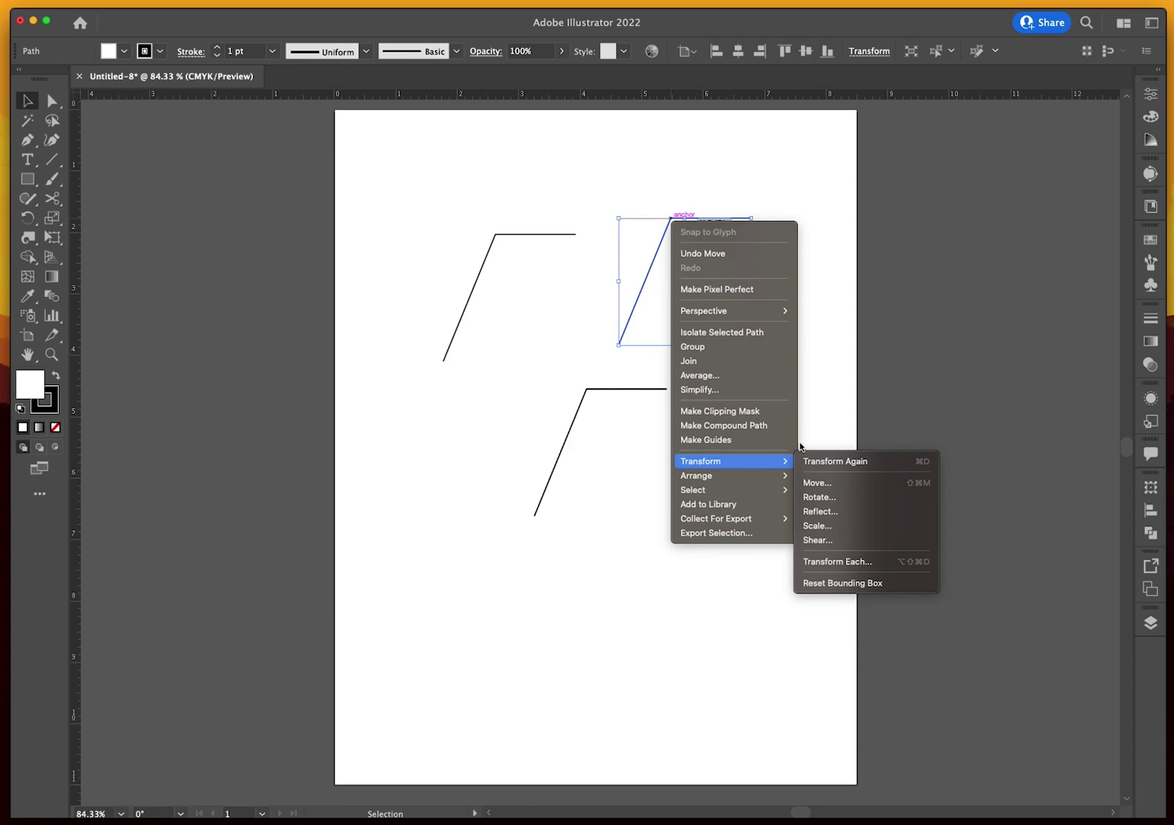
left_click(845, 511)
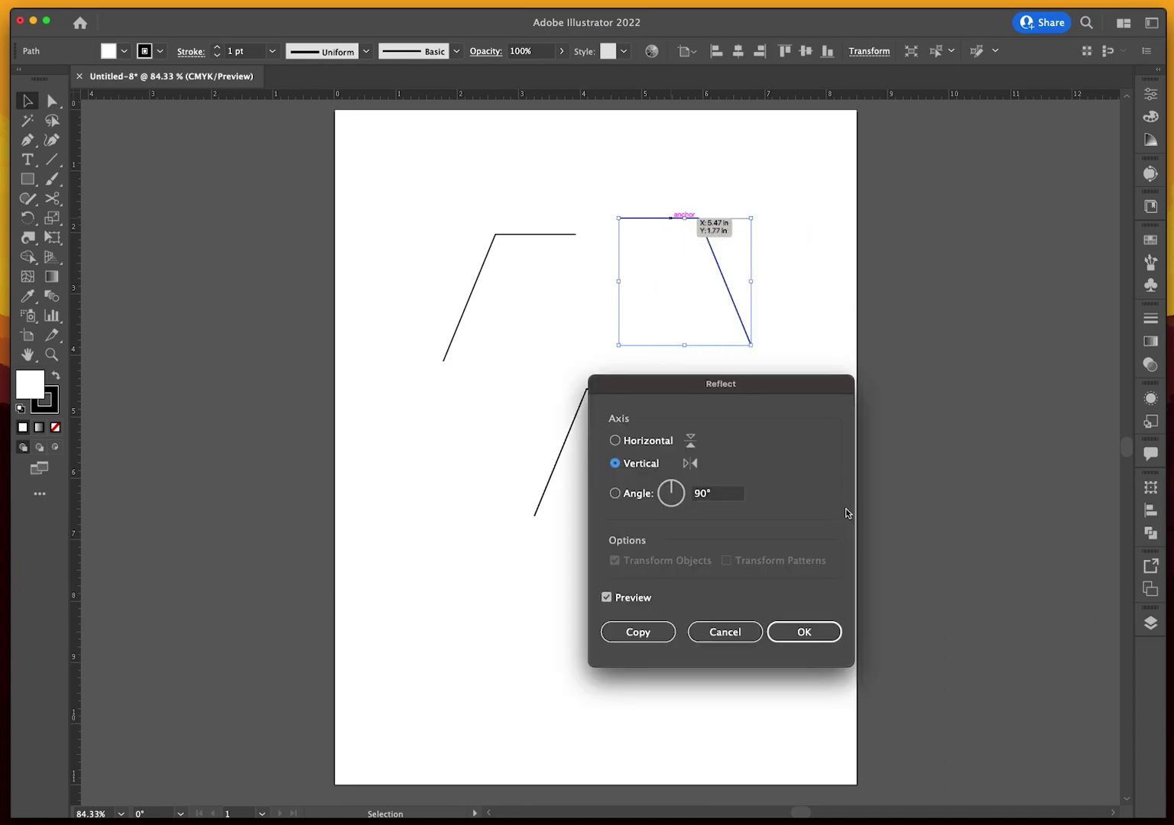
left_click(775, 628)
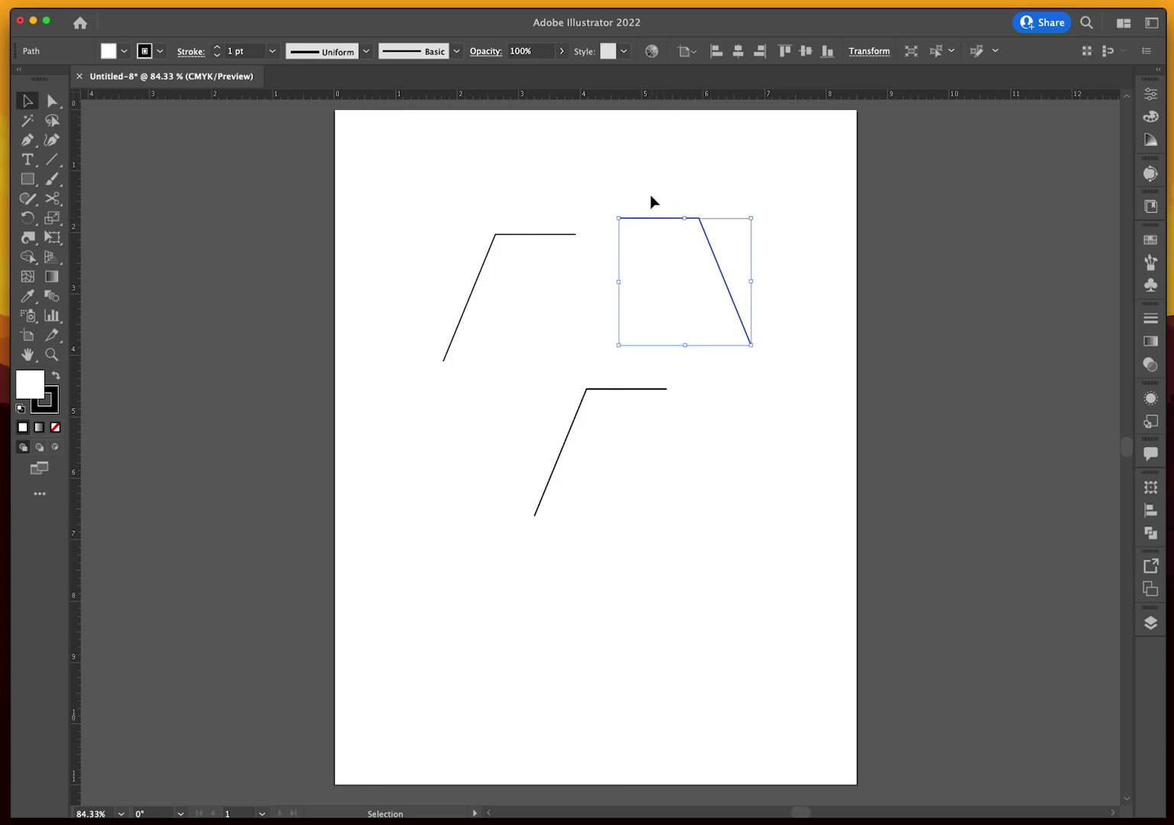
left_click_drag(620, 390, 725, 638)
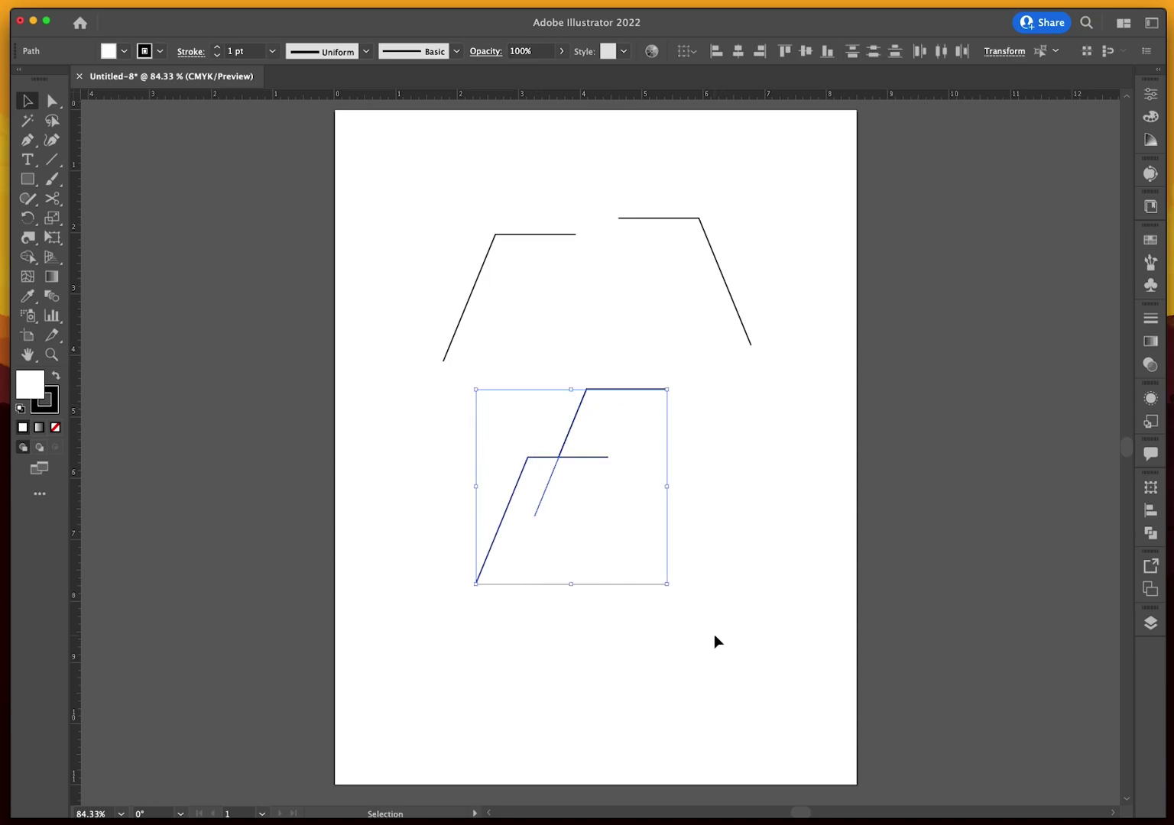
key("Delete")
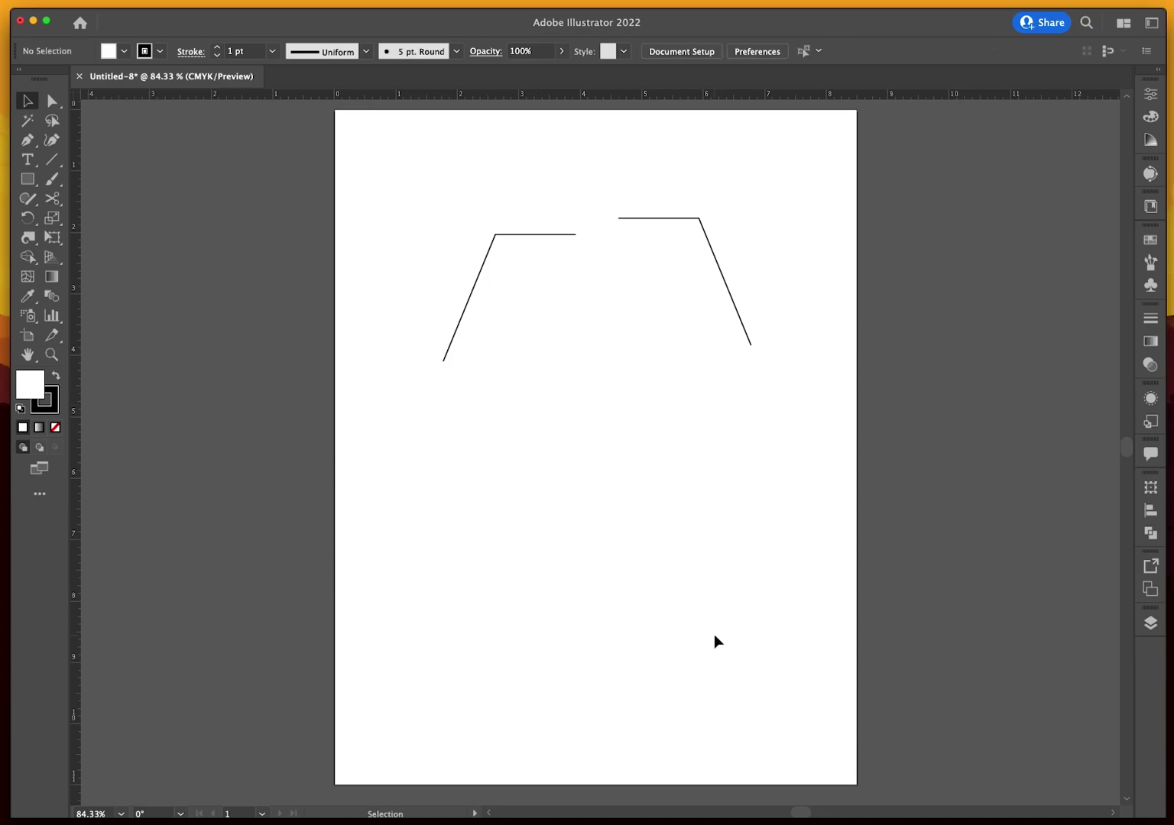
Move the mirrored path so its horizontal end snaps onto the open end of the original path's horizontal segment
left_click(631, 222)
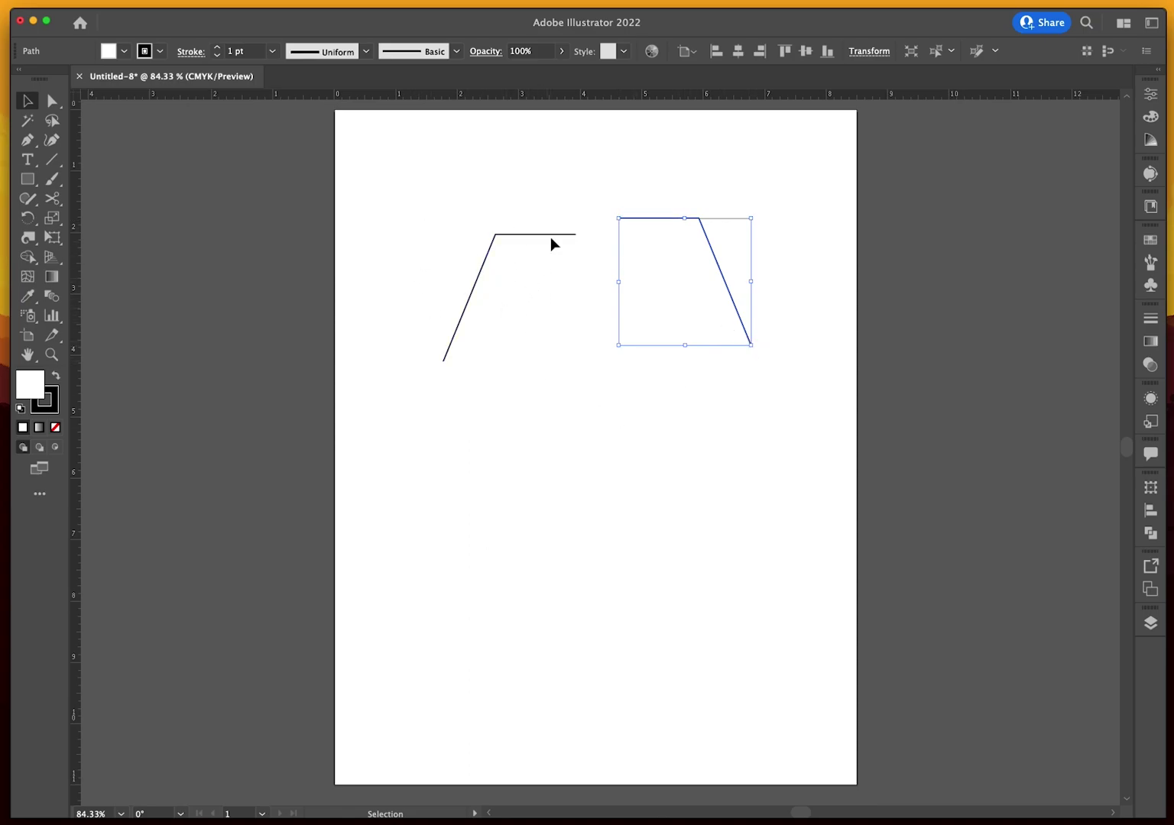
left_click(610, 189)
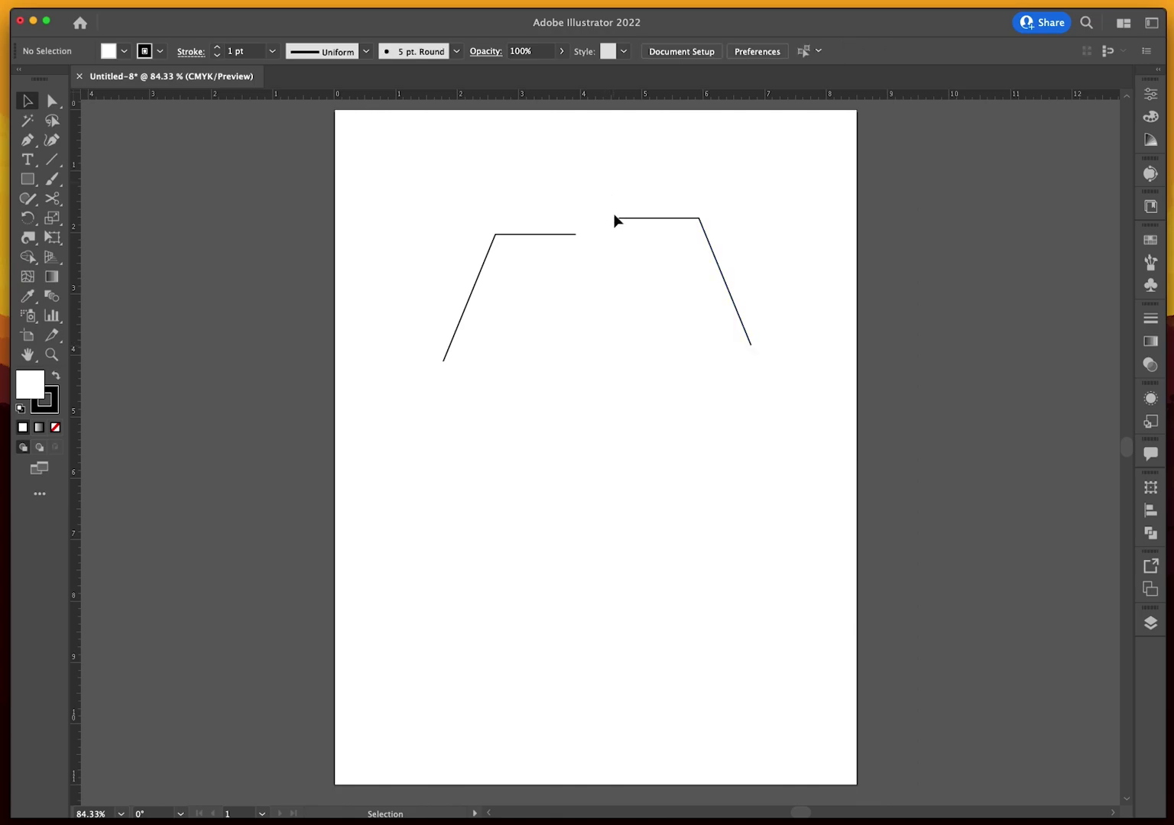
left_click_drag(617, 220, 579, 240)
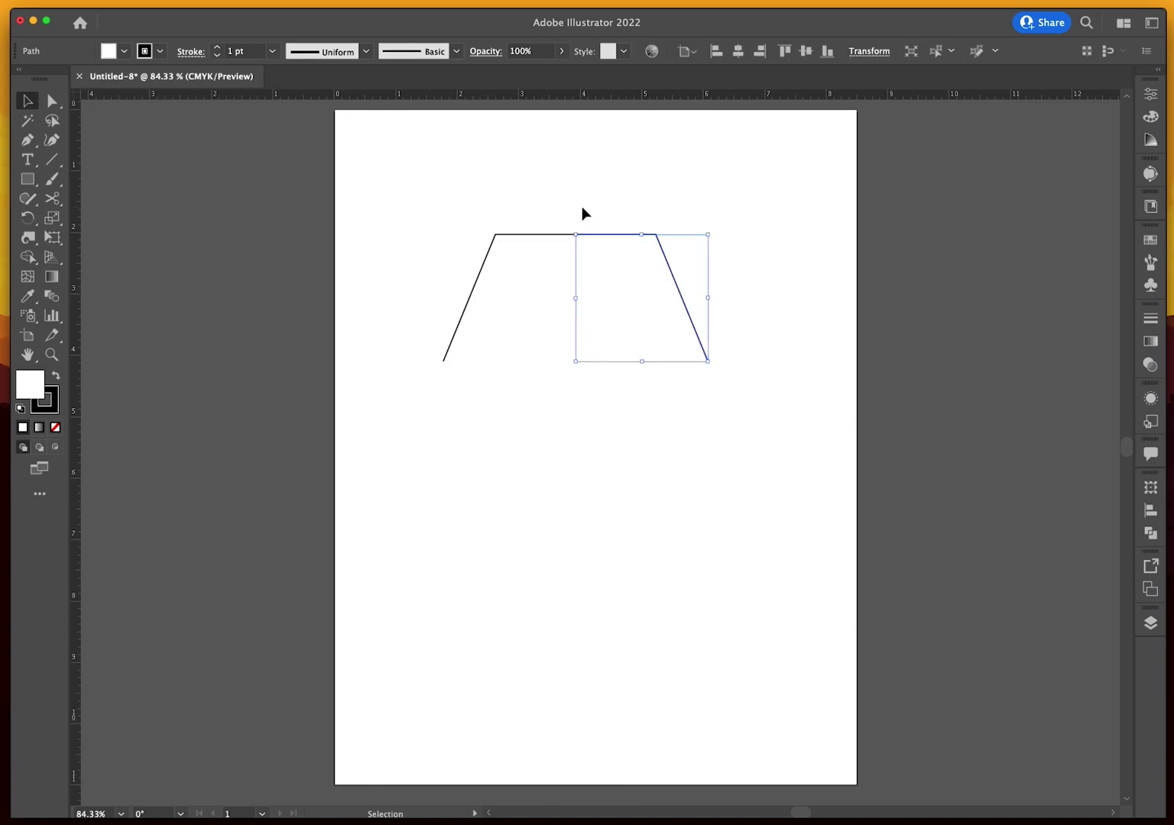
left_click(581, 207)
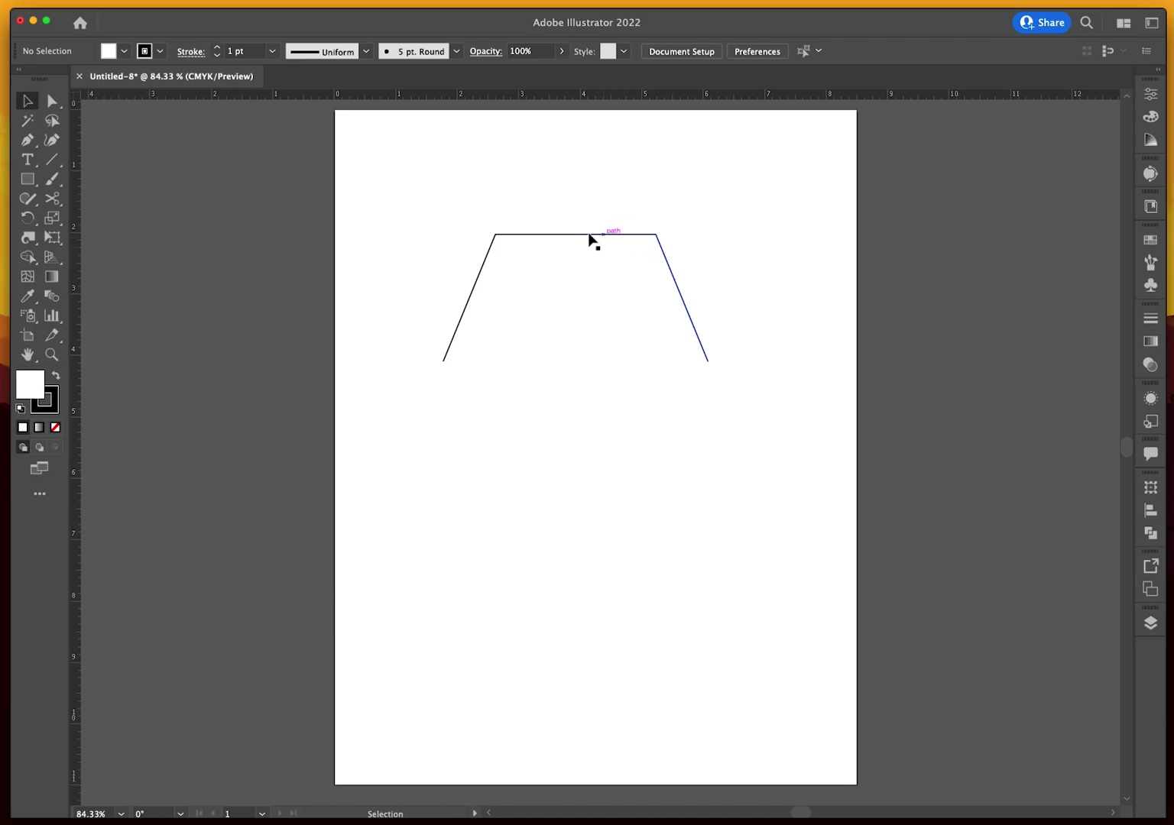
Join the two halves into a single open trapezoid path and move it slightly up and to the right
left_click_drag(547, 207, 620, 315)
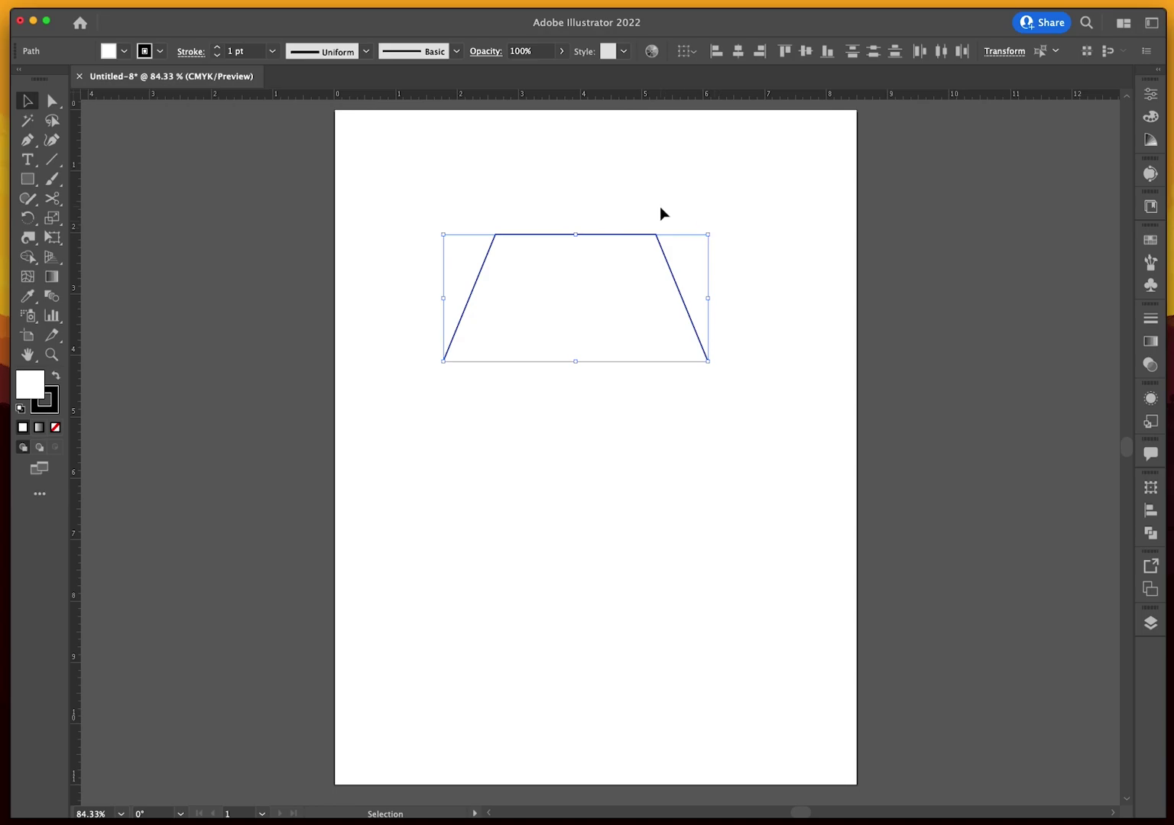
key("super")
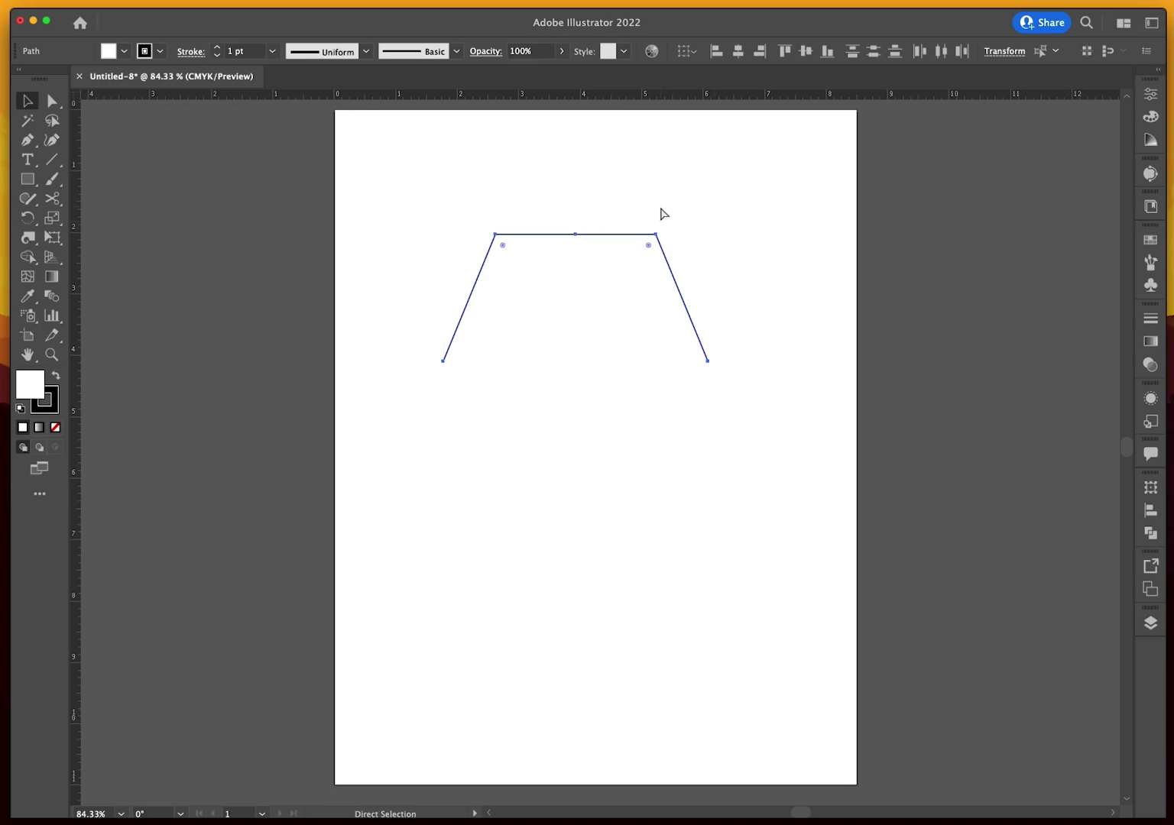
left_click(654, 155)
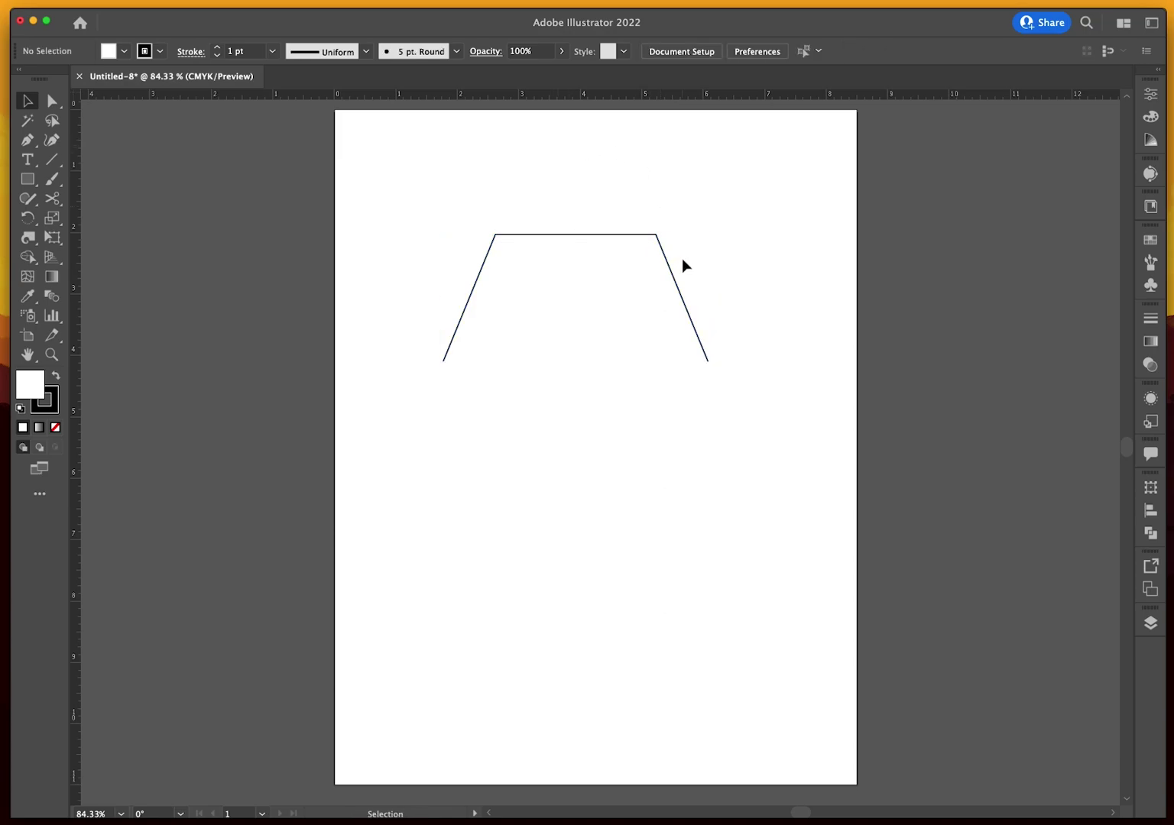
mouse_move(663, 253)
left_mouse_down()
mouse_move(738, 241)
mouse_move(679, 264)
mouse_move(680, 243)
left_mouse_up()
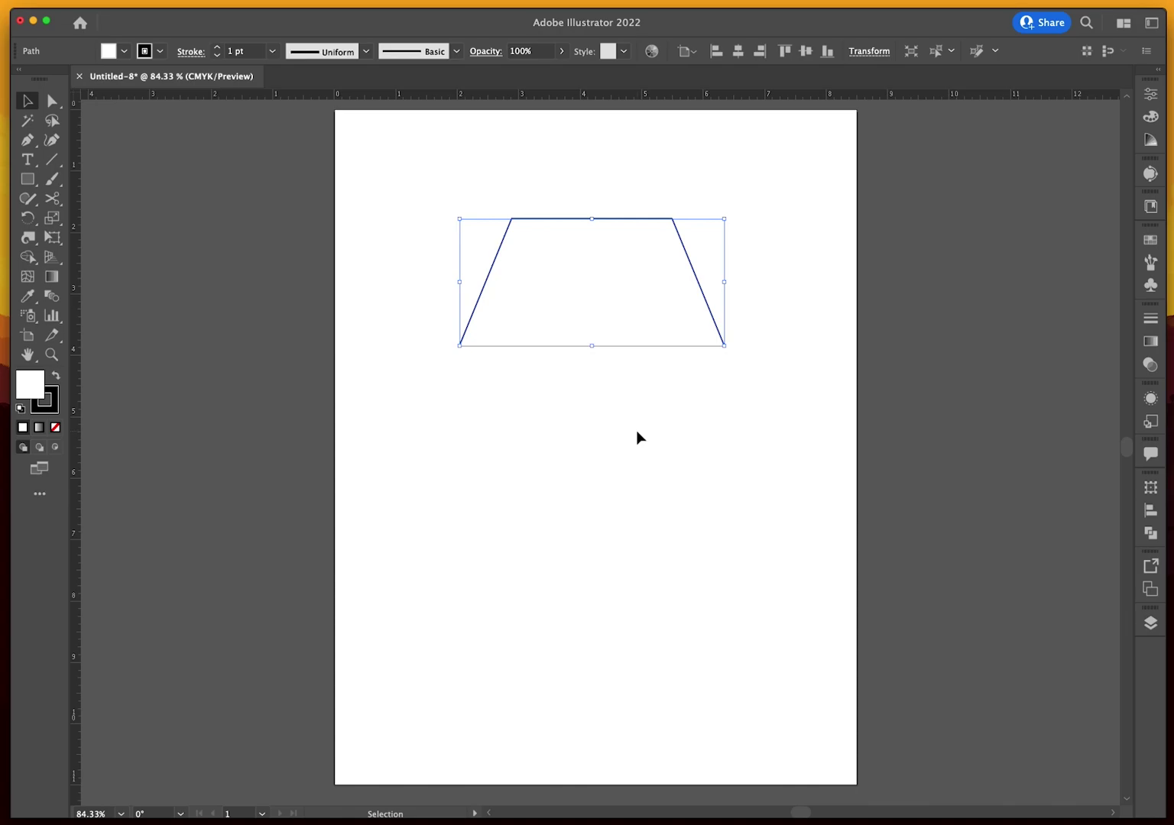
Copy the open trapezoid and place three duplicates of it below the original
key("super+c")
key("super+v")
key("v")
left_click_drag(633, 393, 625, 589)
left_click_drag(637, 390, 638, 448)
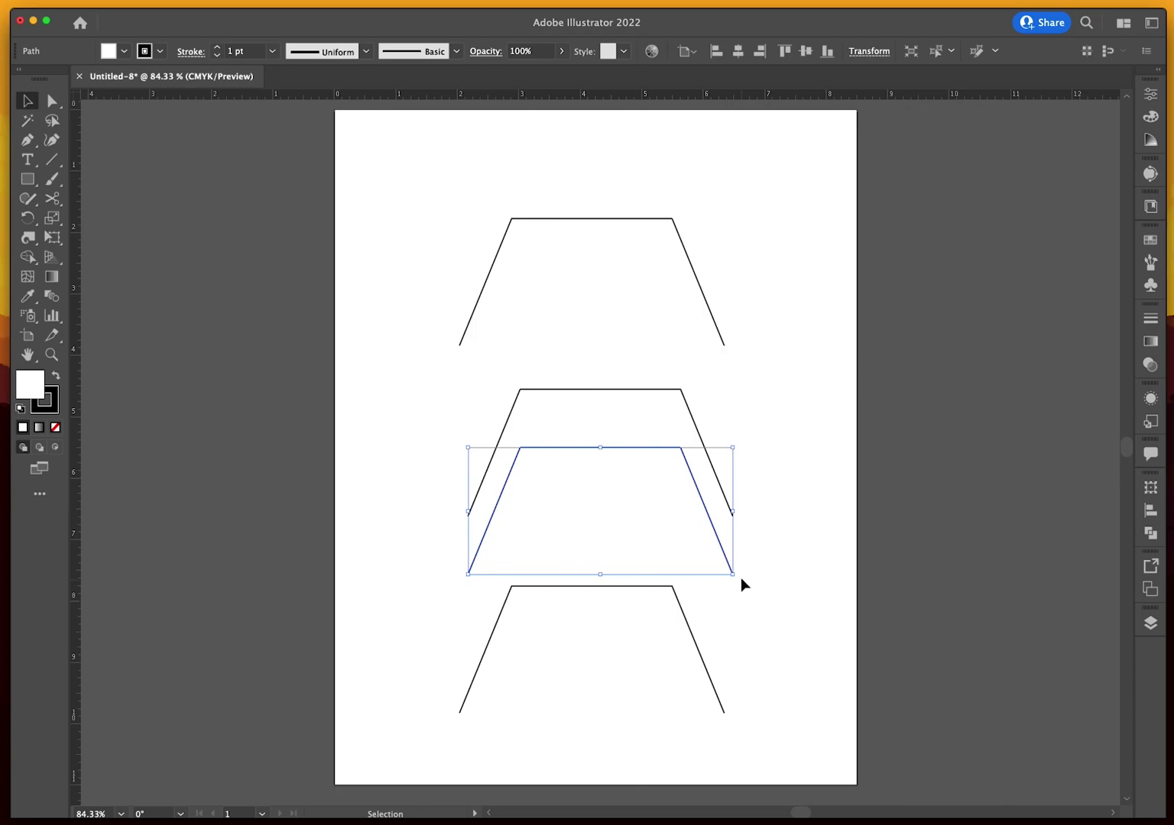
Rotate two trapezoid copies 90° in opposite directions and snap them to the lower-left and lower-right ends of the top trapezoid
left_click_drag(738, 576, 715, 370)
left_click_drag(609, 401, 414, 368)
left_click(625, 393)
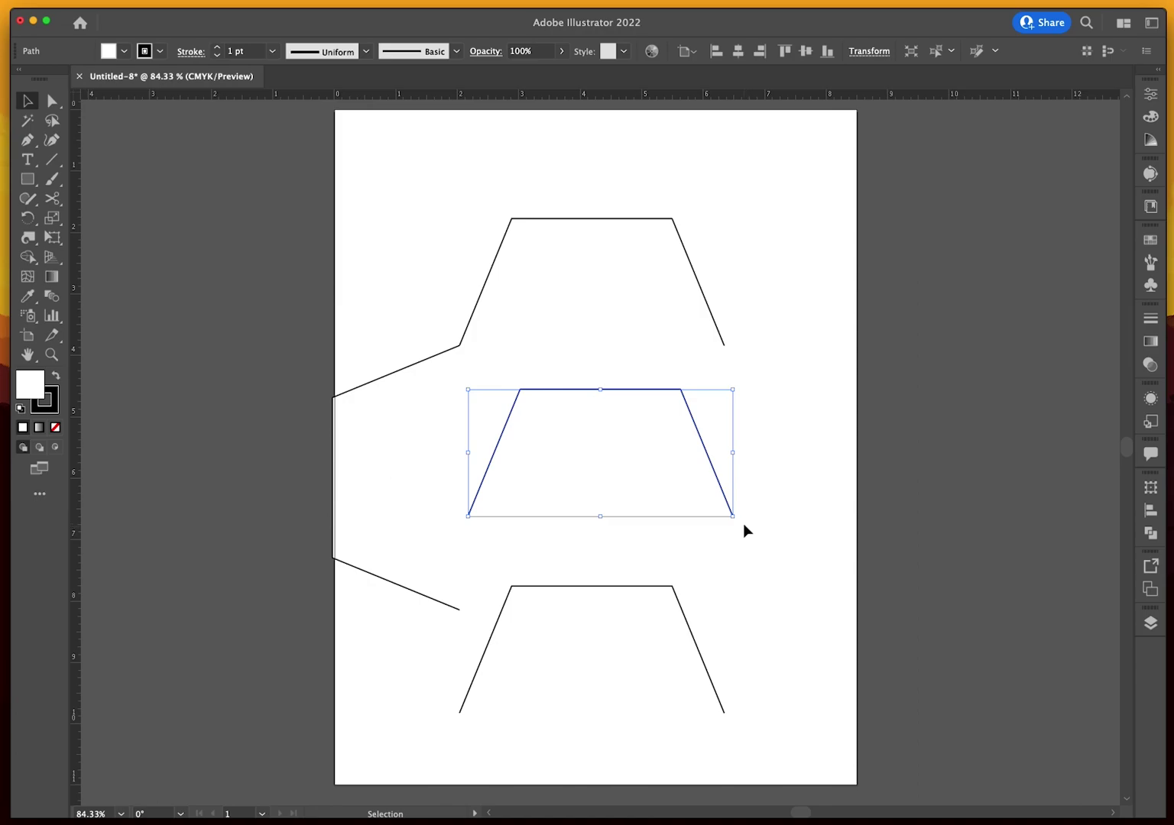
left_click_drag(740, 524, 558, 524)
left_click(535, 316)
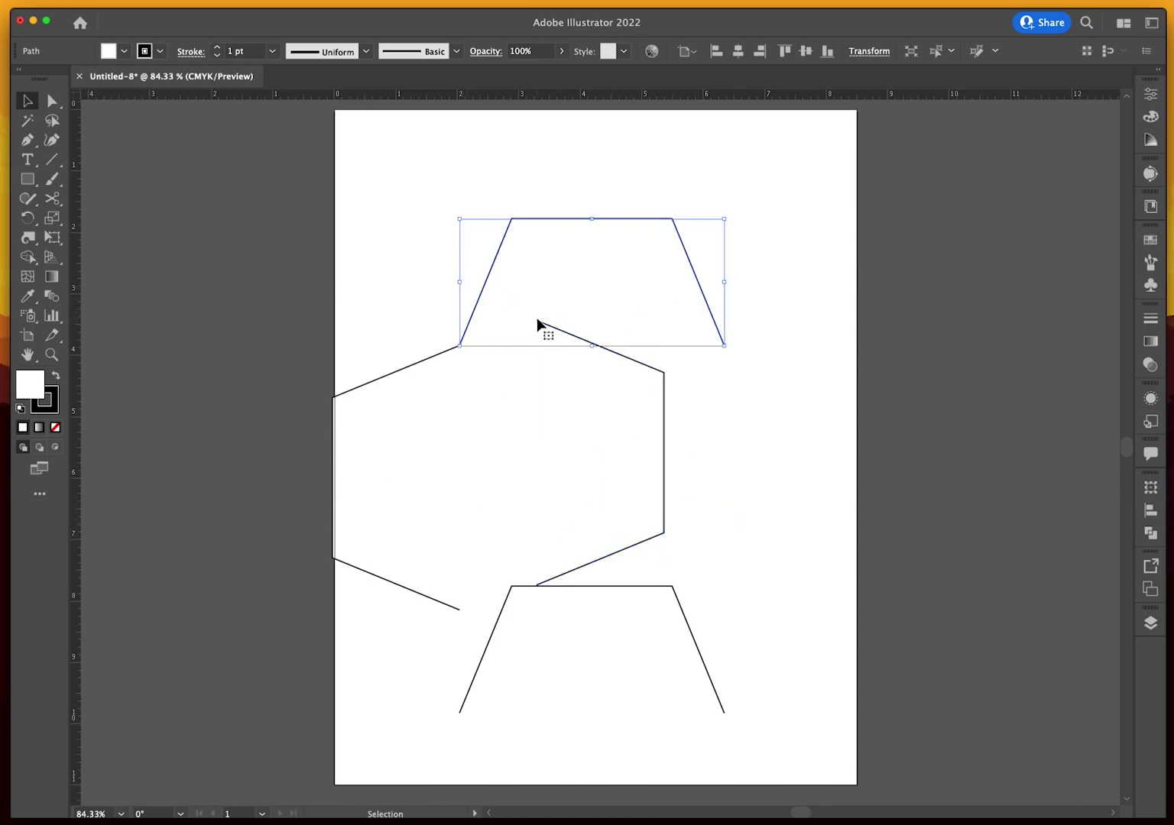
left_click_drag(538, 324, 725, 347)
Rotate the bottom trapezoid copy 180° and snap it to the lower ends of the side flaps, completing the outline
left_click(611, 587)
left_click_drag(731, 717, 378, 585)
left_click(463, 581)
left_click_drag(463, 582, 462, 617)
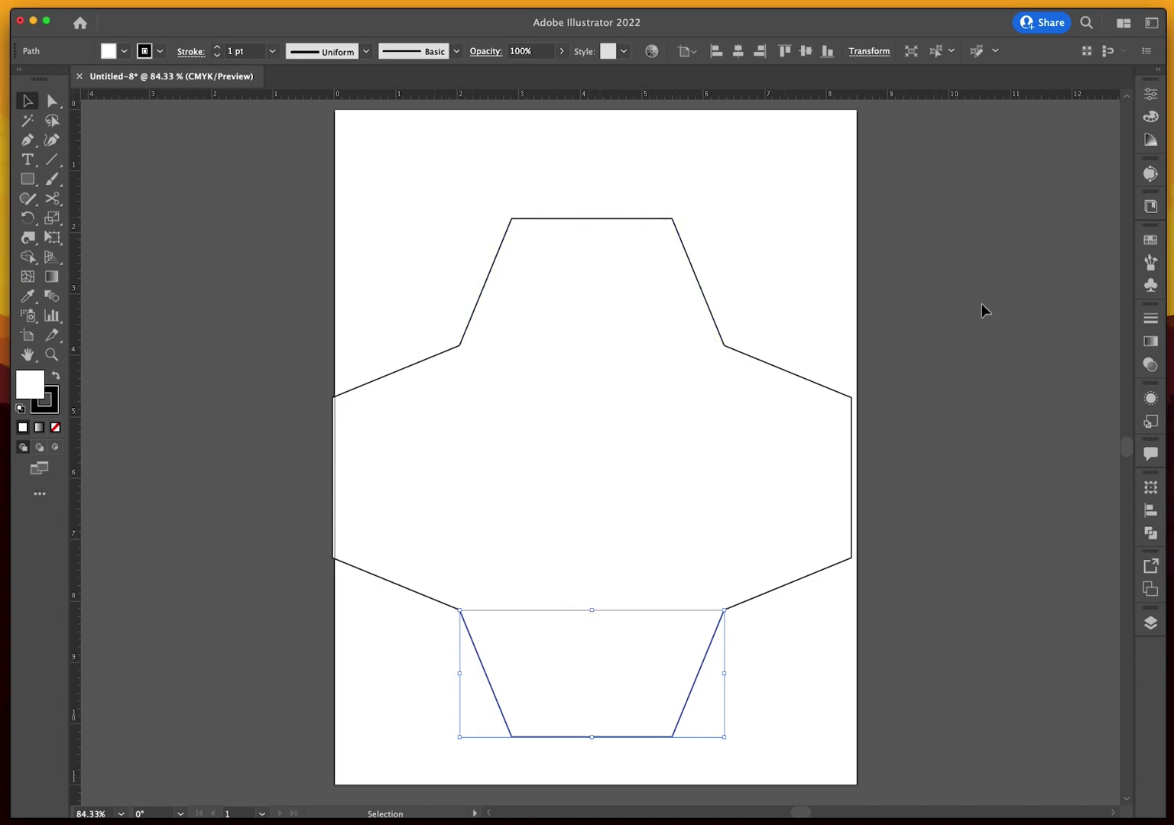
Join the four trapezoid flap paths into one four-flap outline
left_click(799, 195)
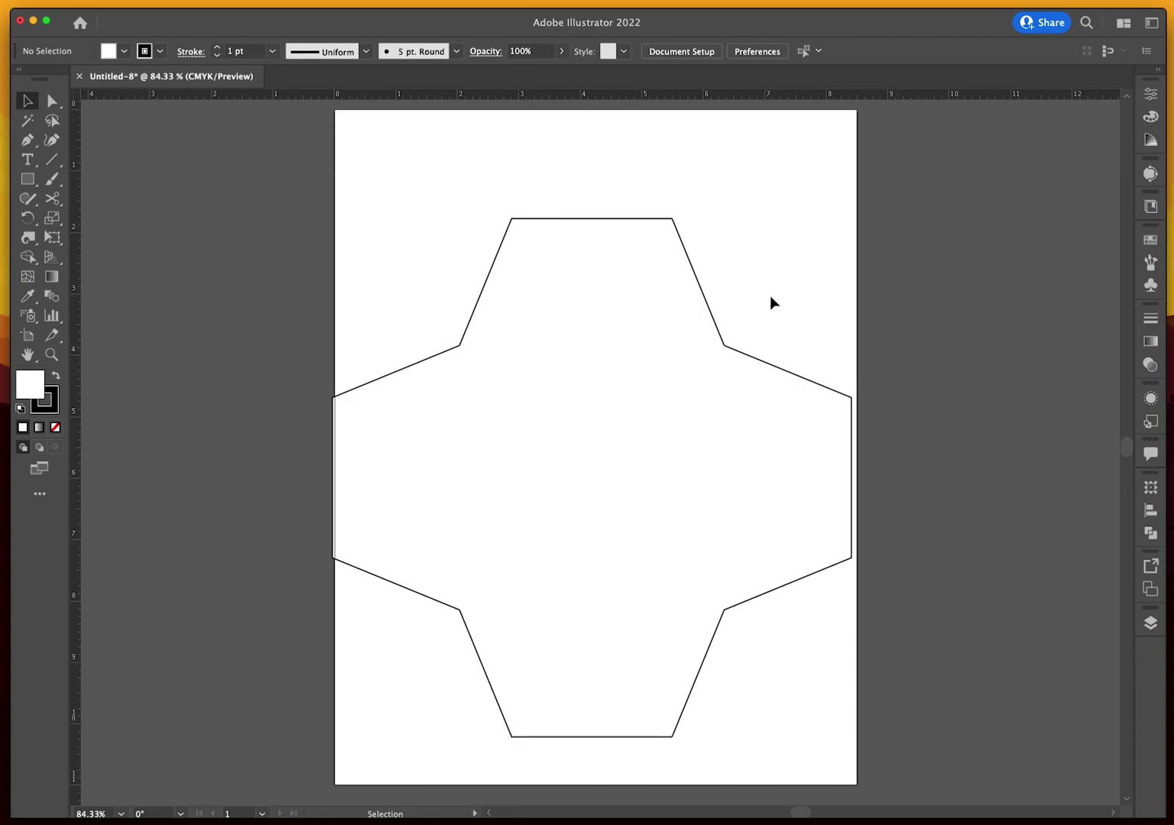
left_click_drag(708, 275, 640, 312)
left_click(787, 335)
left_click_drag(398, 297, 780, 640)
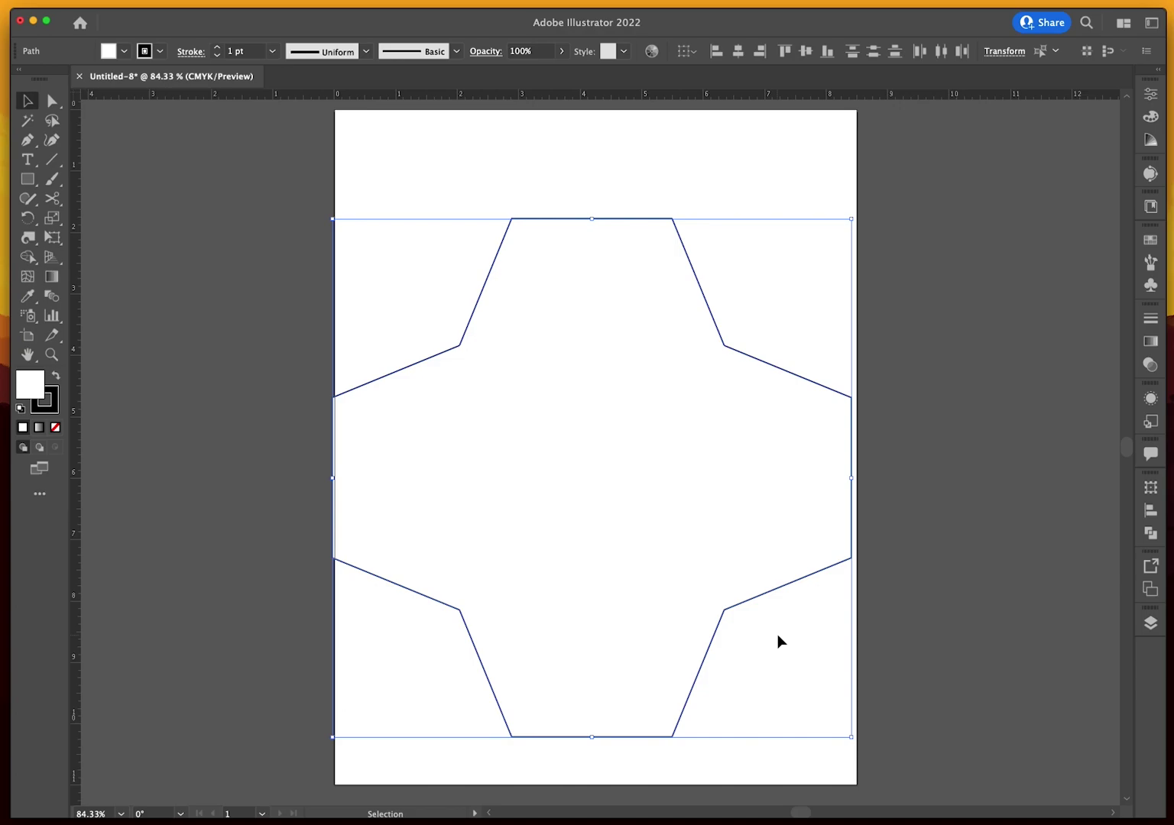
key("super+j")
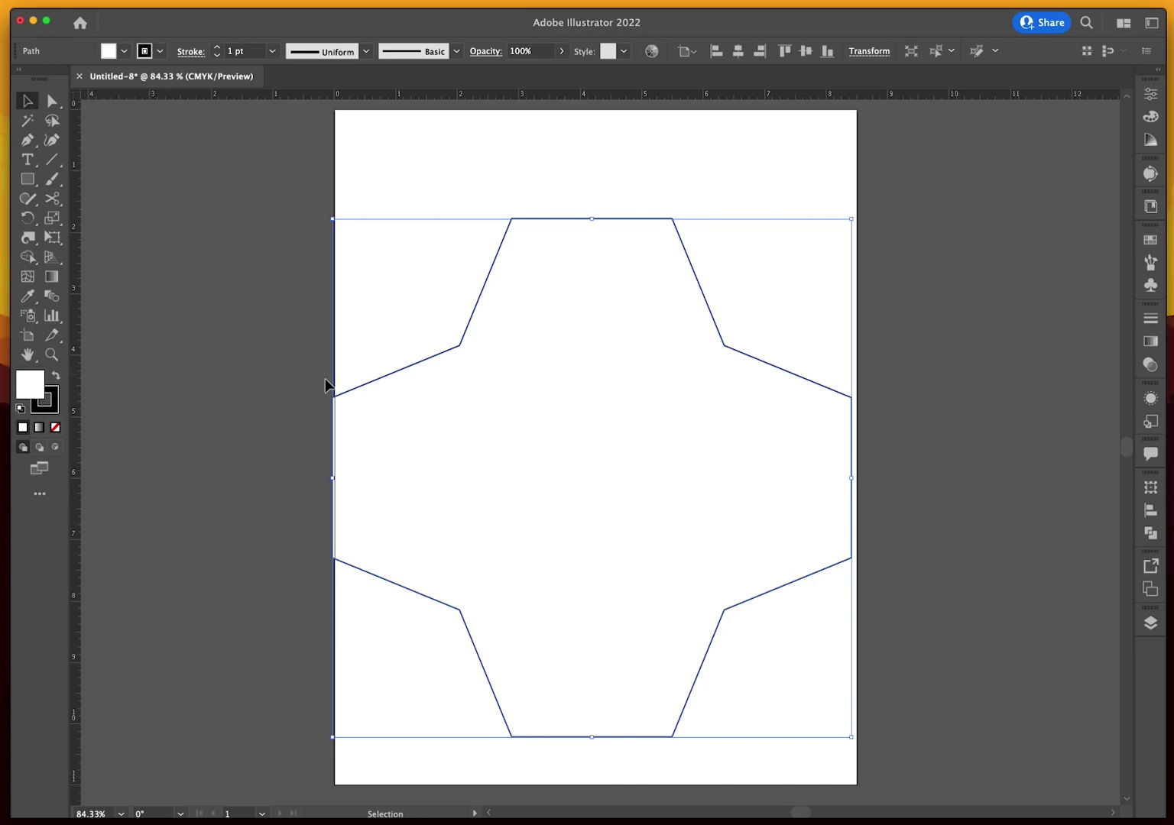
left_click(287, 320)
left_click(725, 441)
Display the document's layers and float that list beside the artboard
left_click(1151, 624)
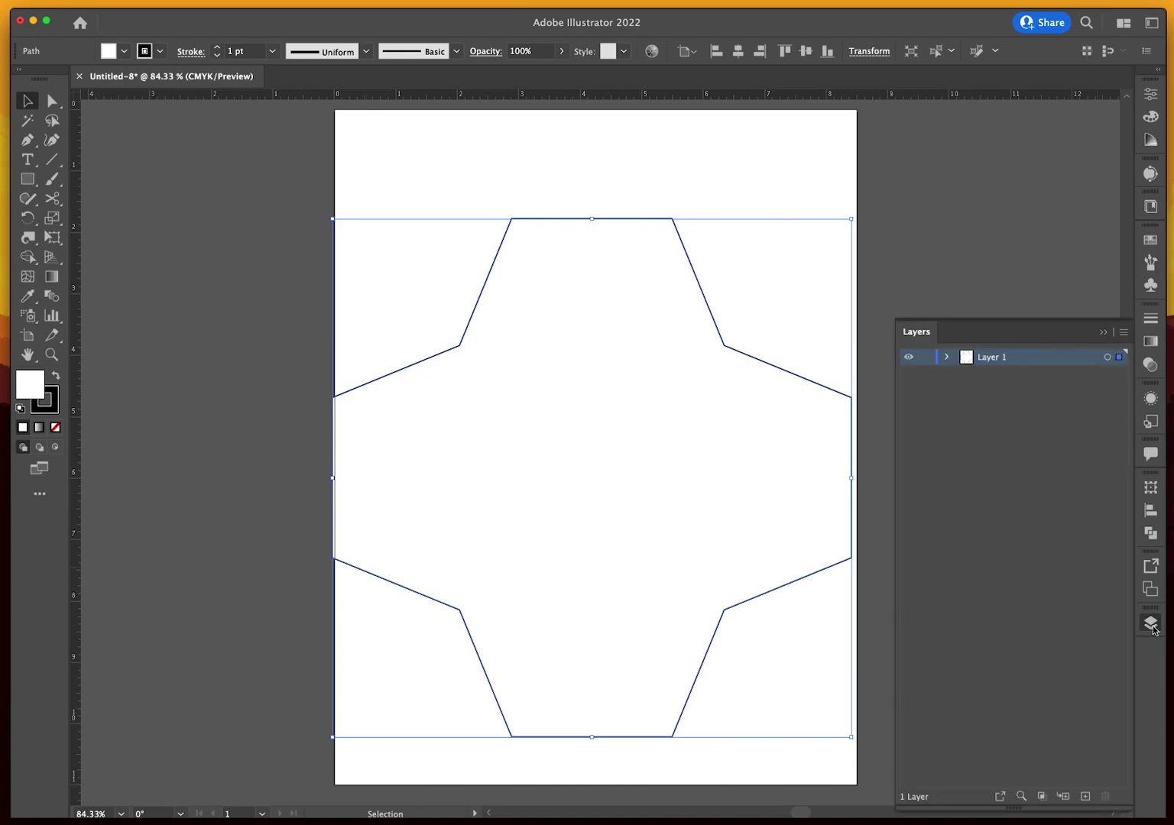
left_click(1150, 623)
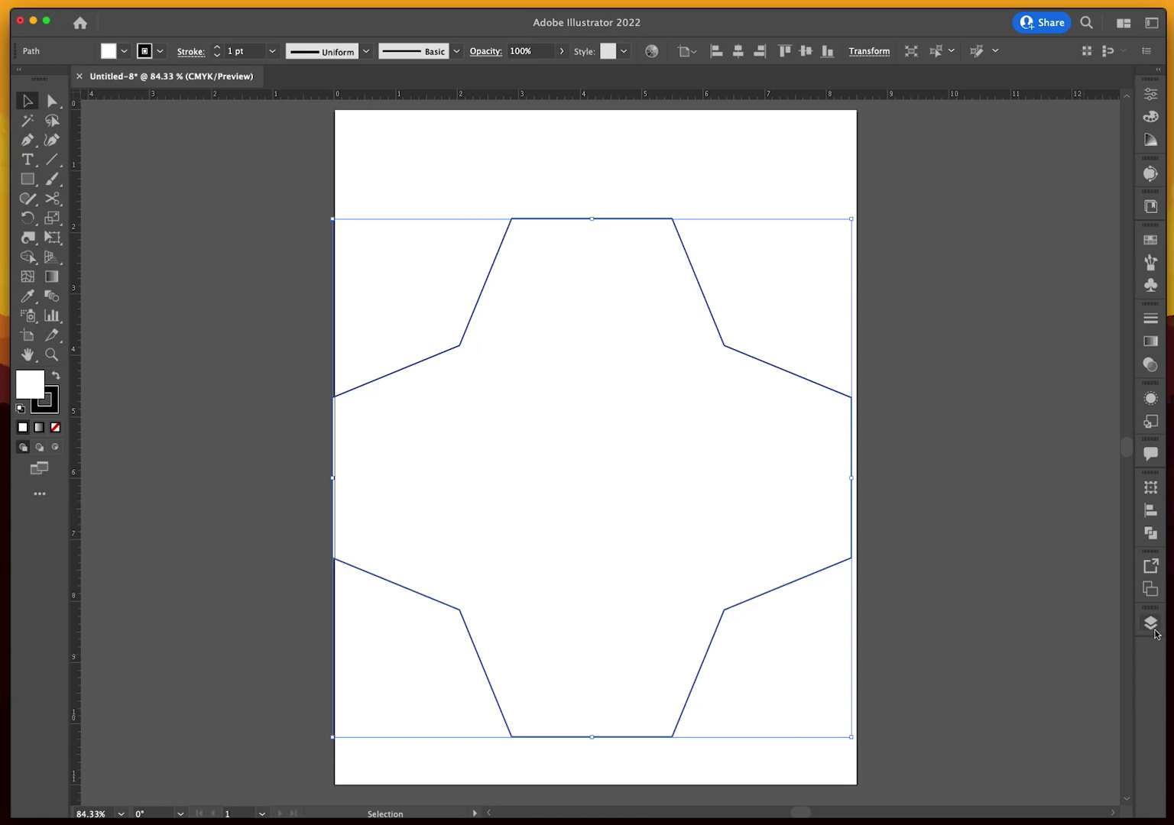
left_click(1151, 624)
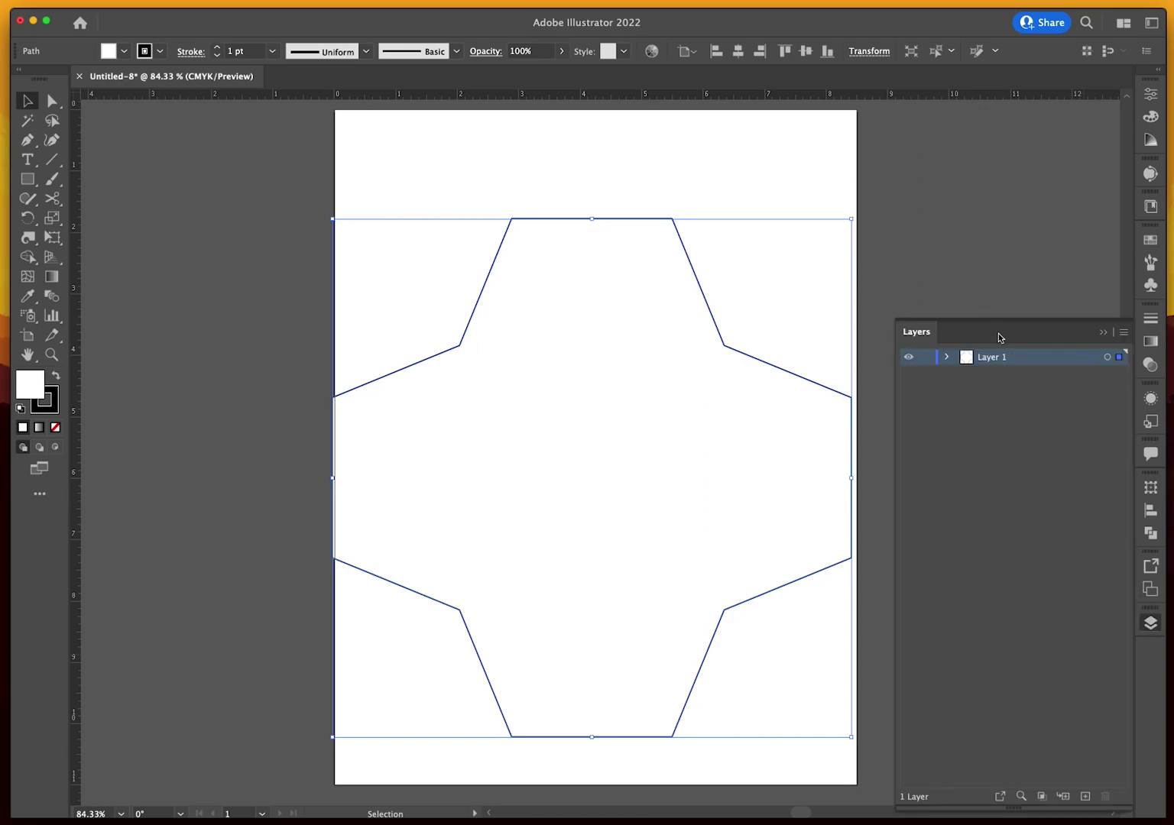
left_click_drag(984, 333, 977, 273)
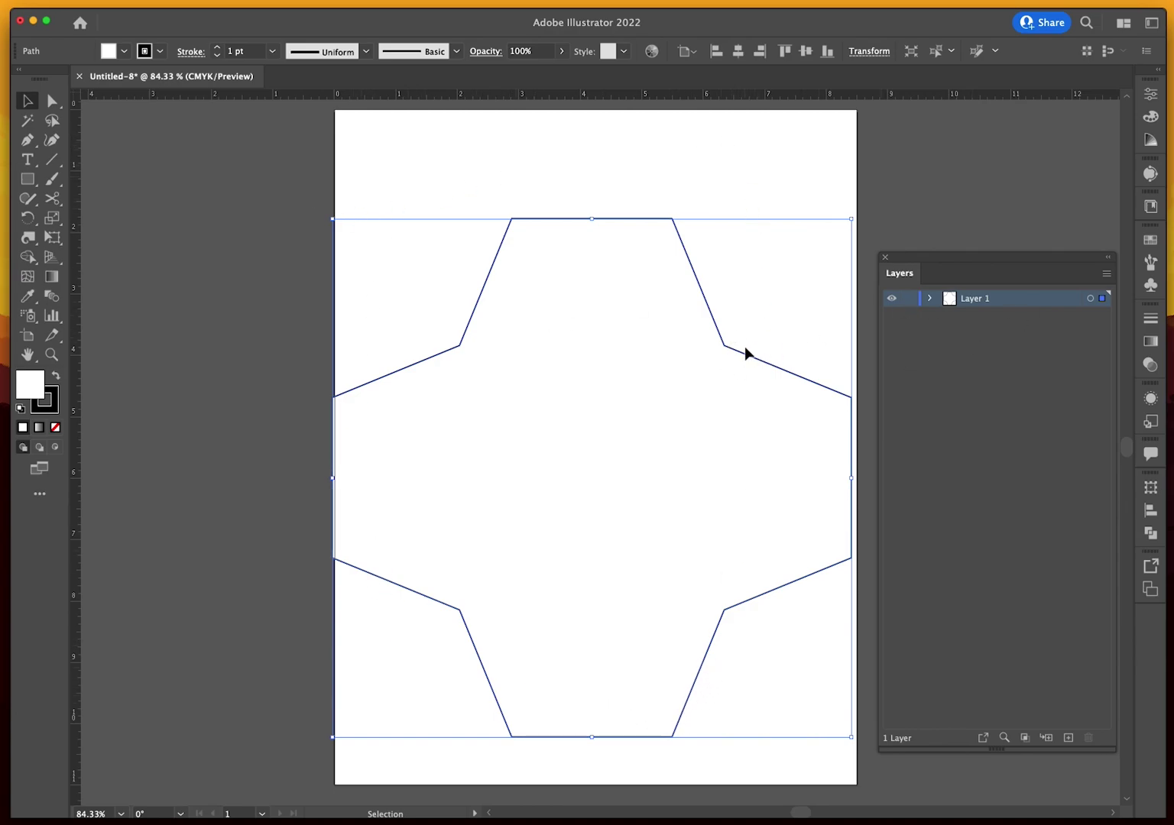
Shrink the four-flap outline from its left and top sides to about 7.88 in wide and 7.62 in high
key("space")
left_click_drag(576, 176, 505, 177)
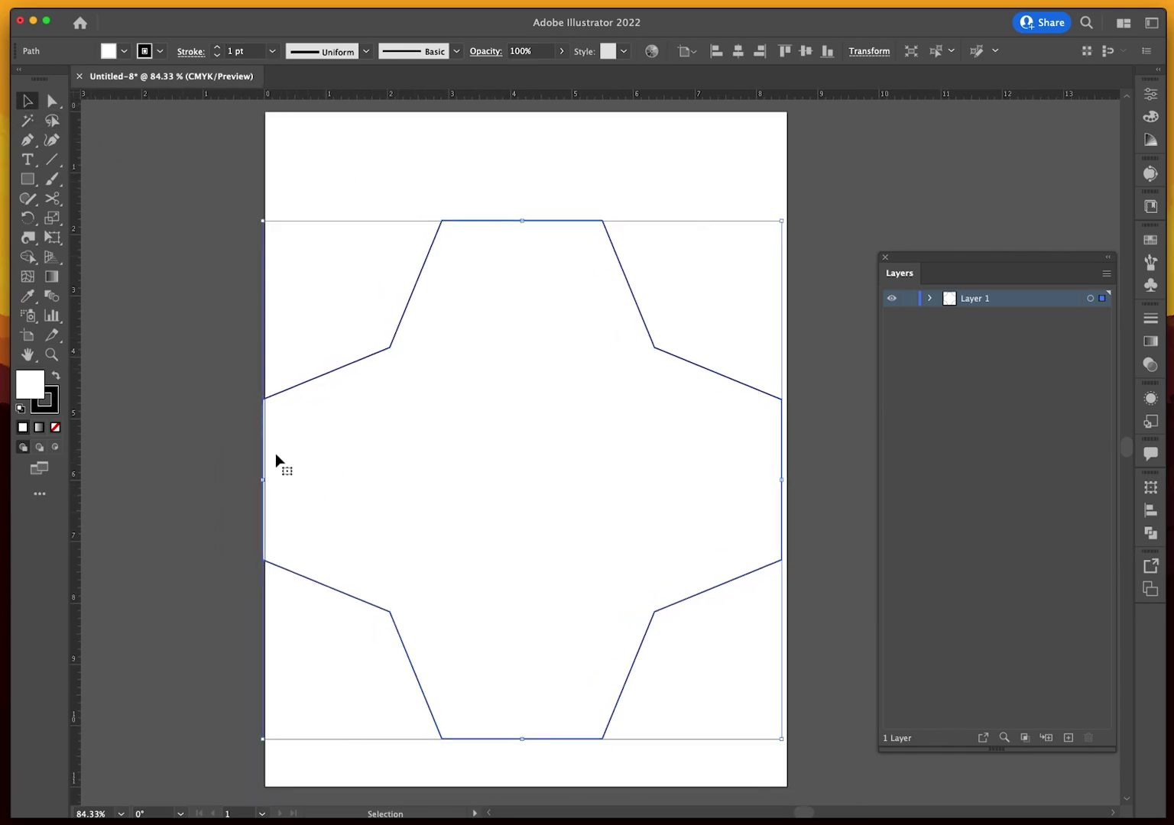
left_click_drag(270, 481, 302, 486)
left_click_drag(539, 220, 539, 273)
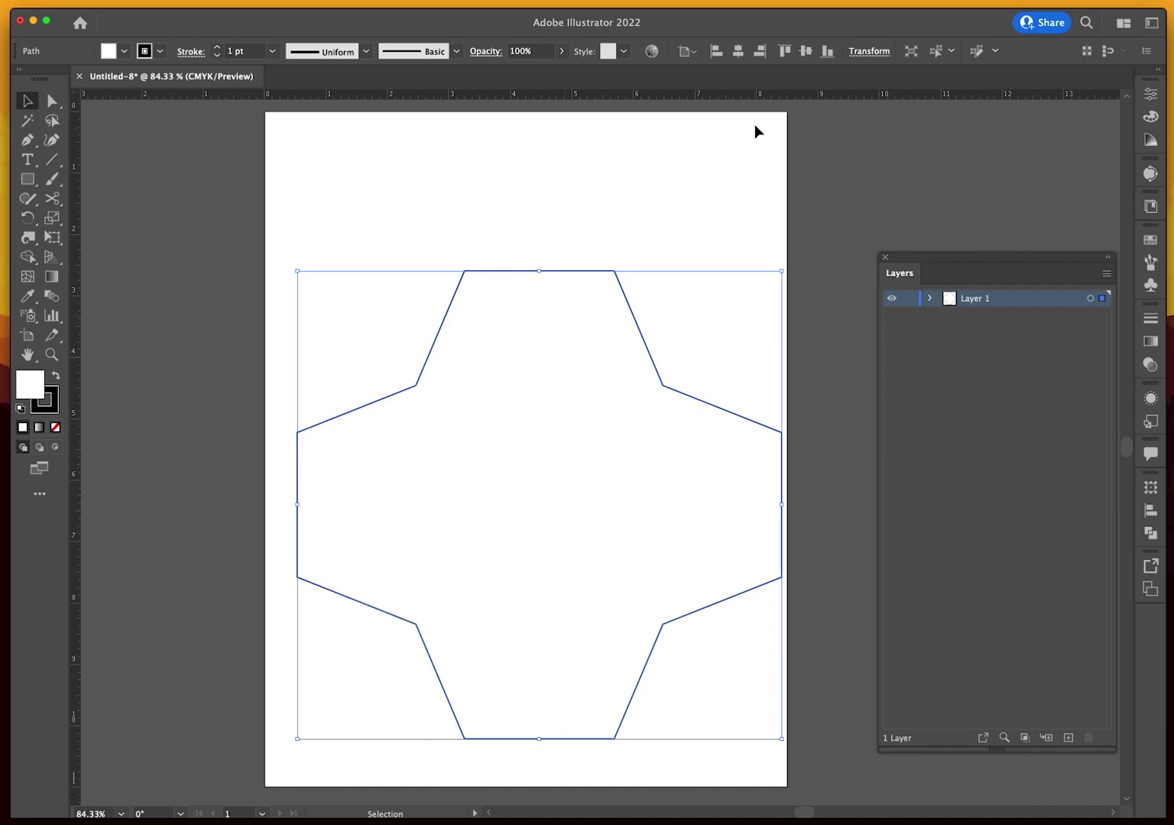
Centre the outline horizontally and vertically on the artboard, with alignment relative to the artboard, and deselect it
left_click(735, 49)
left_click(807, 50)
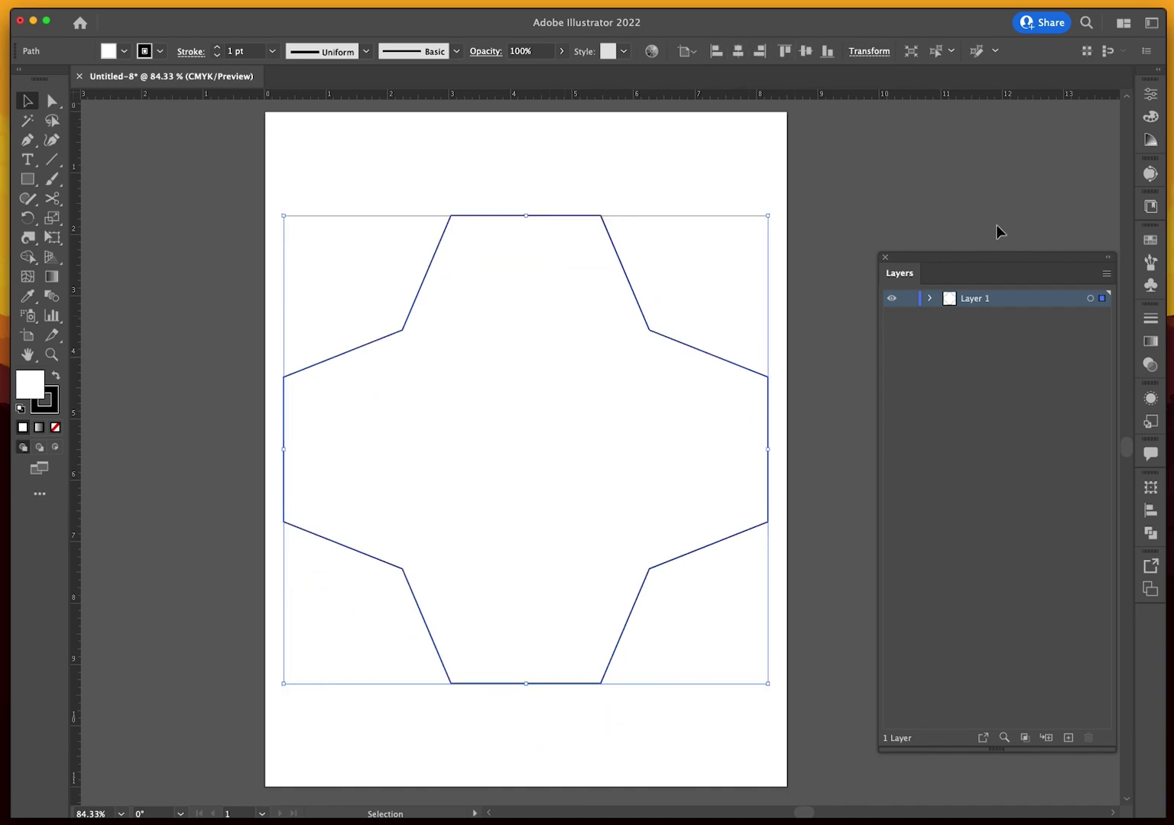
left_click(1151, 511)
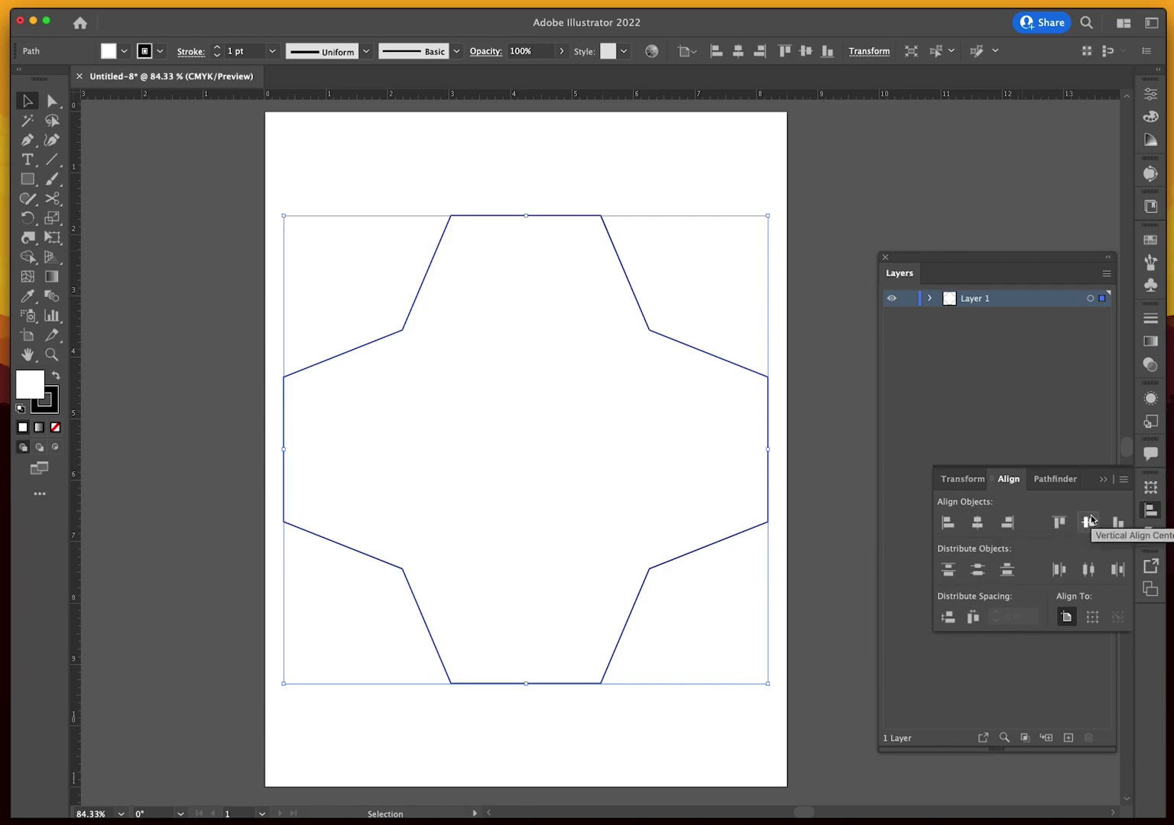
left_click(1065, 619)
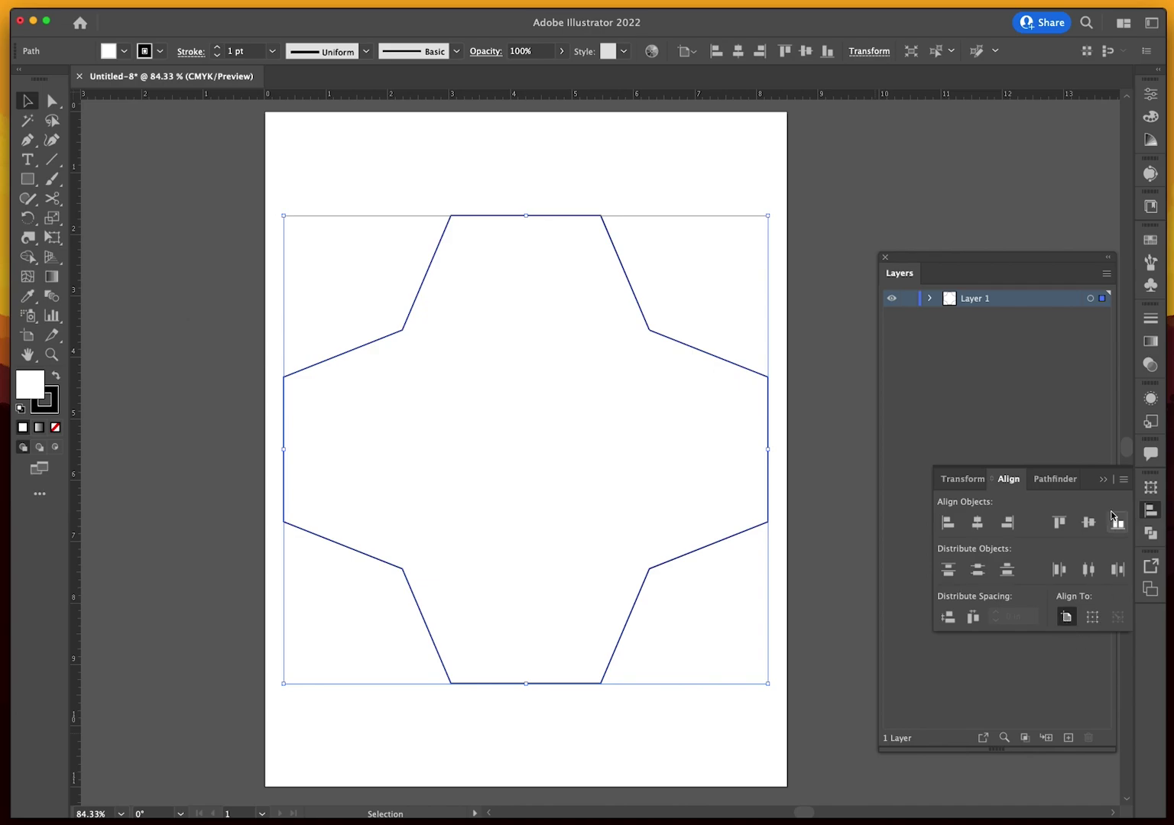
left_click(1151, 511)
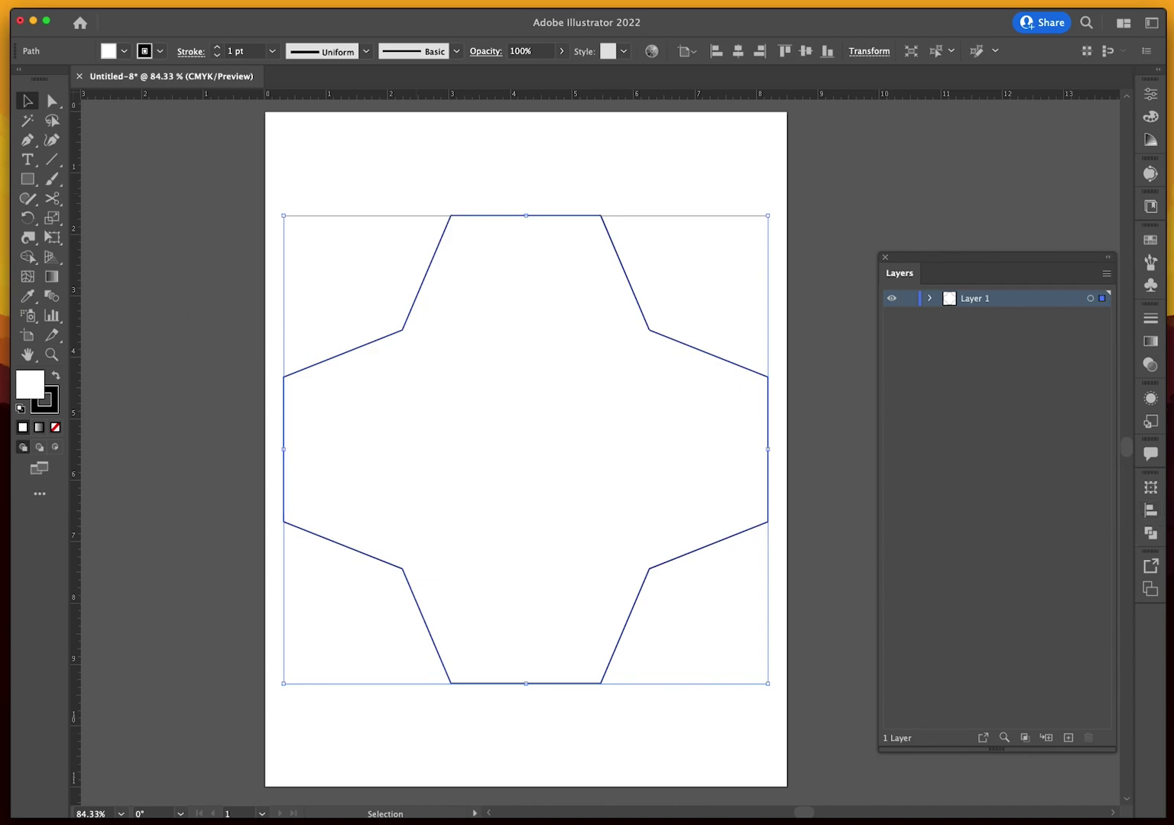
left_click(217, 254)
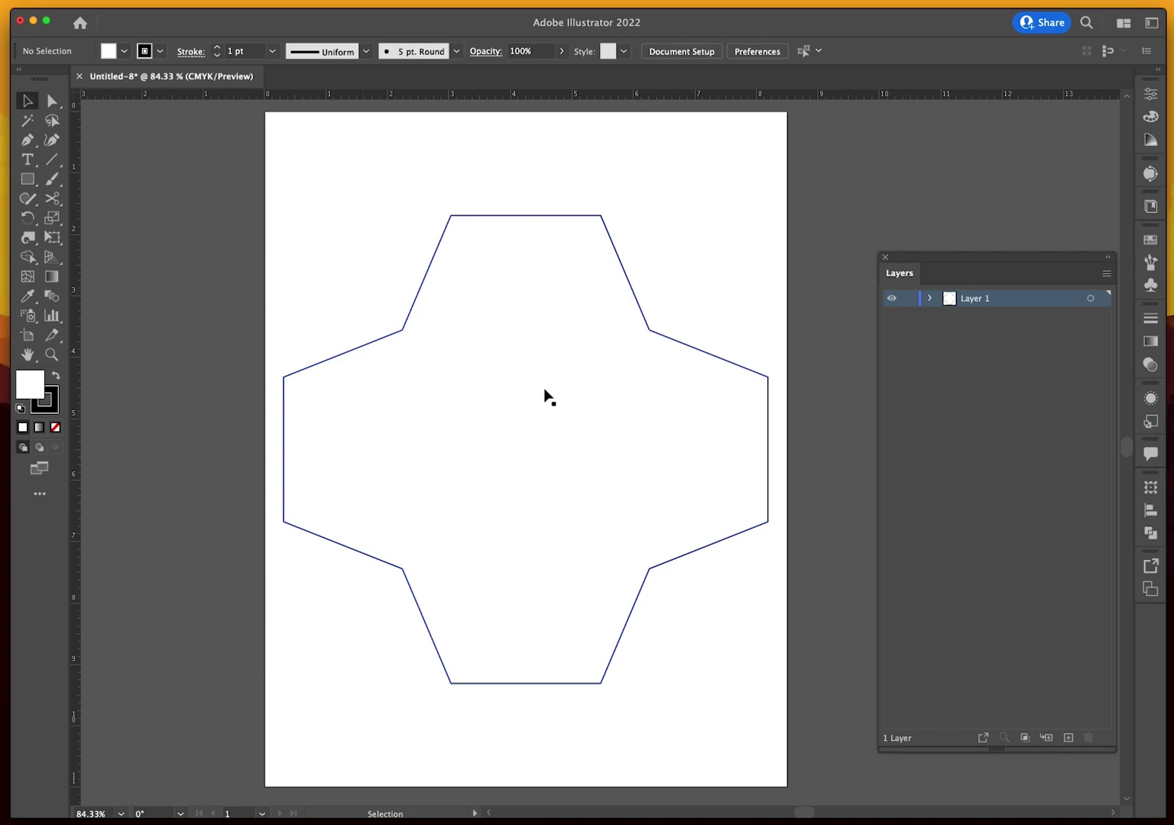
left_click(46, 100)
left_click(566, 217)
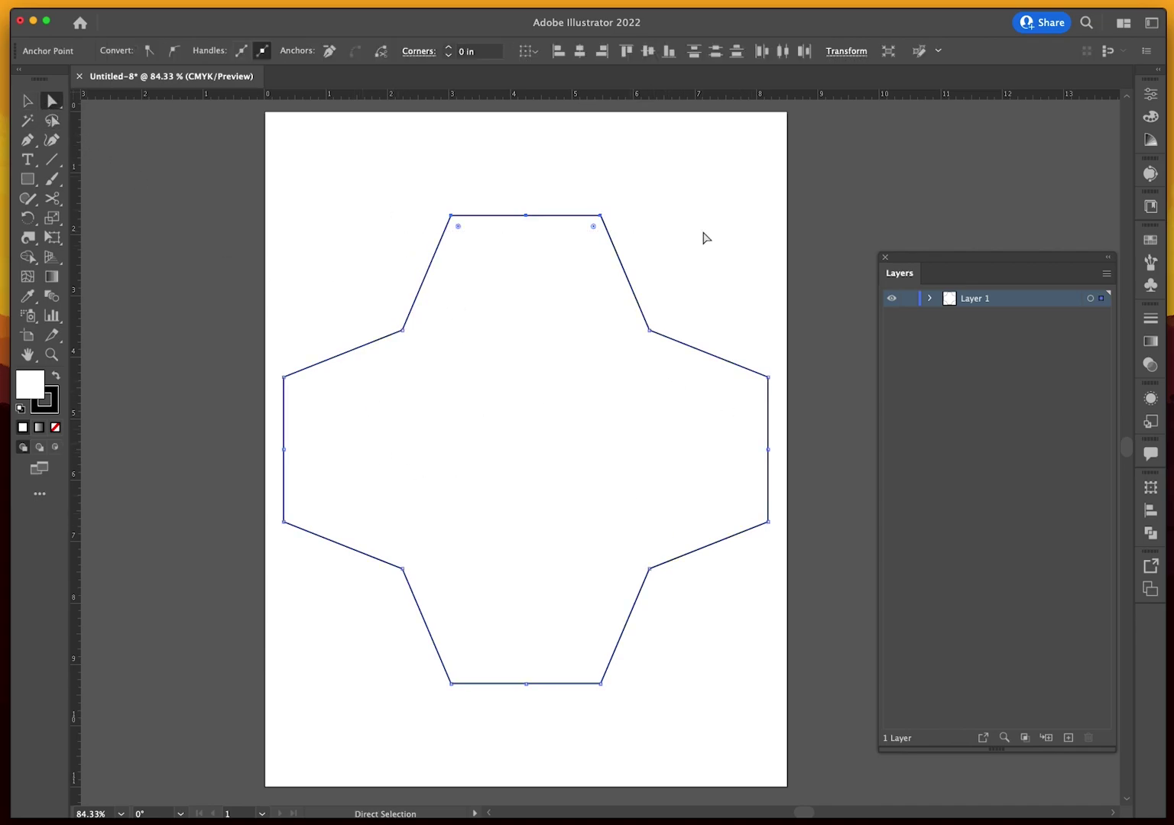
left_click(260, 233)
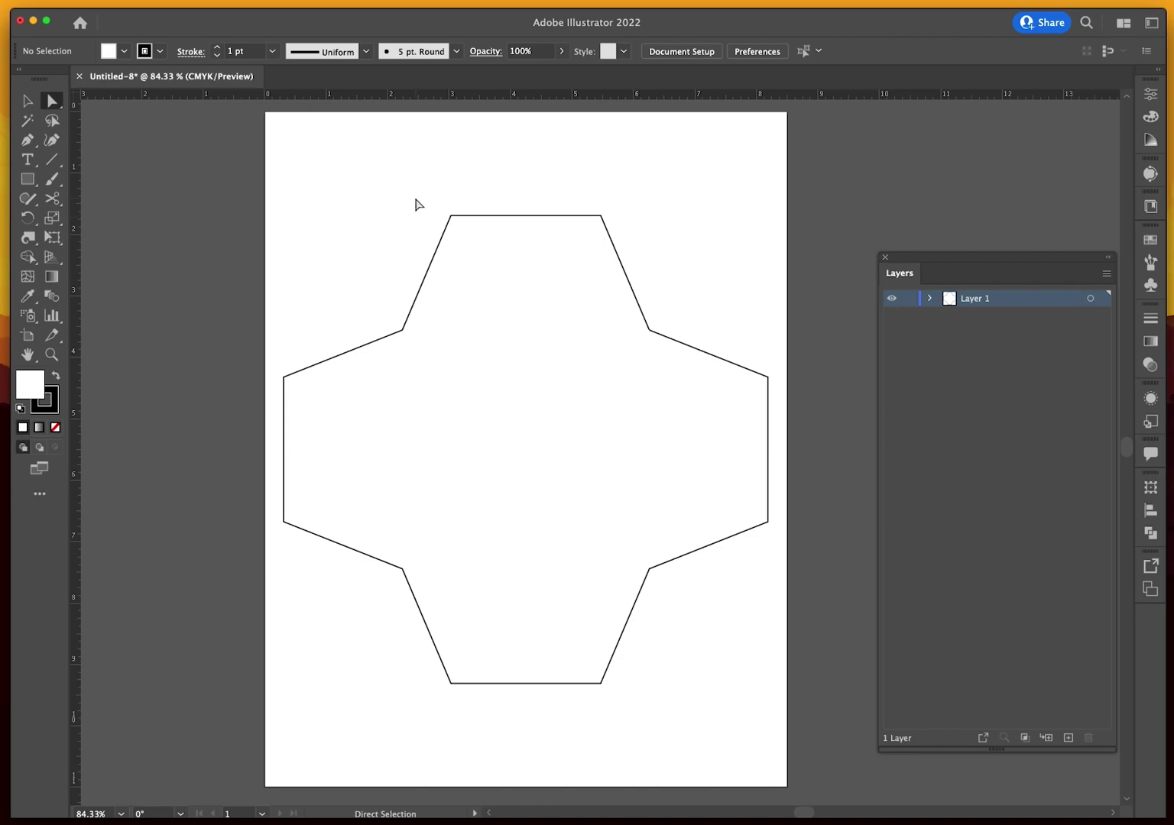
left_click_drag(417, 200, 624, 218)
left_click(636, 216)
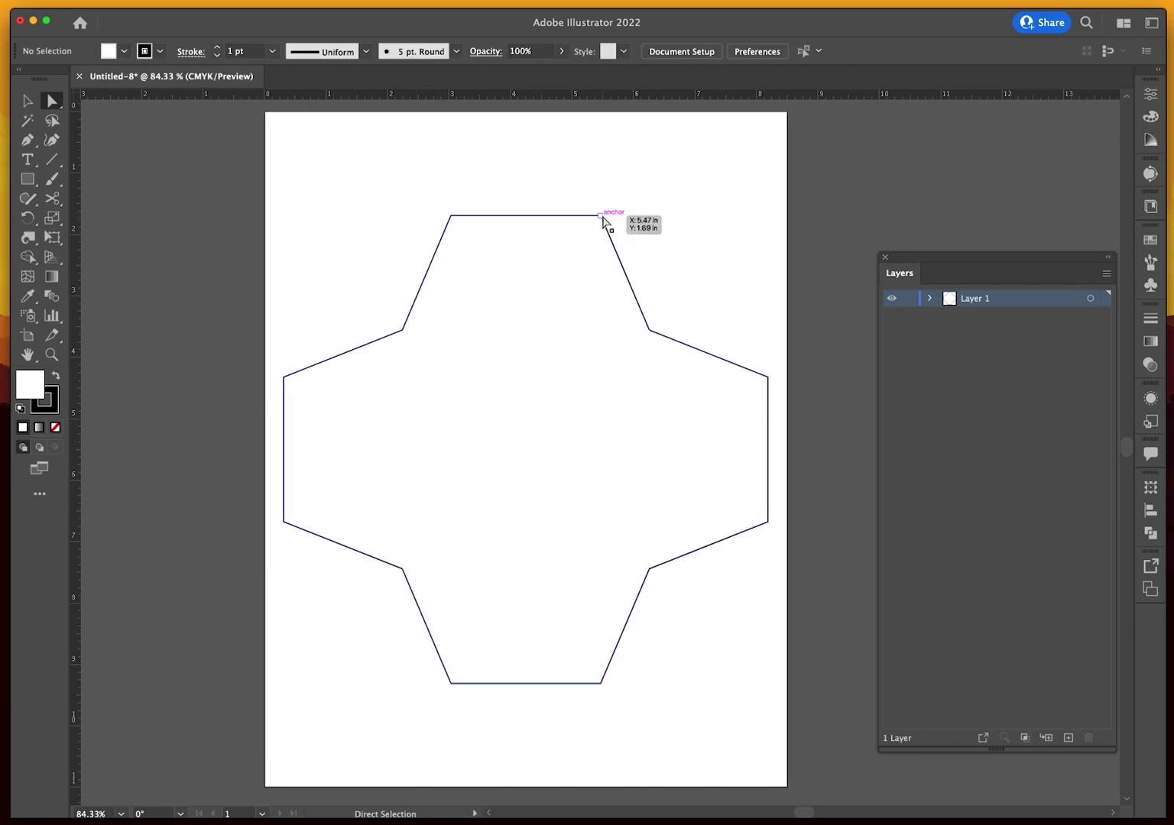
left_click(601, 217)
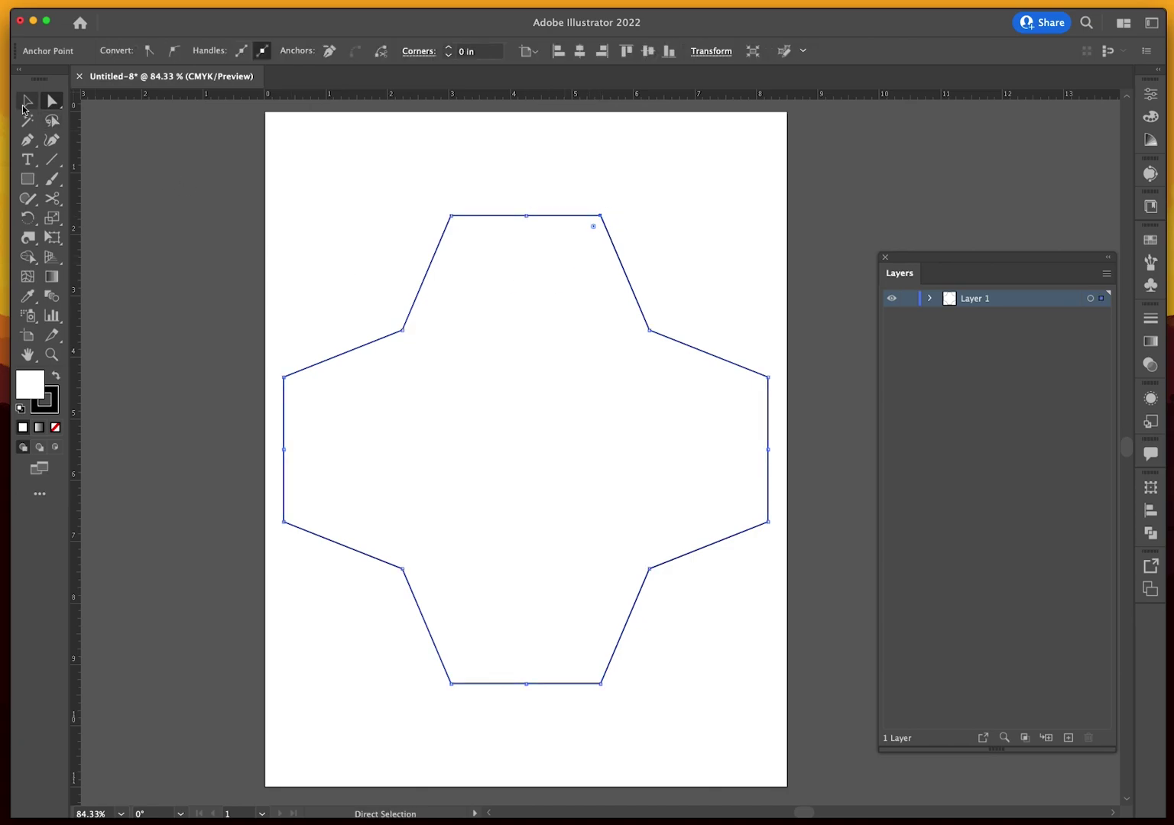
left_click(26, 101)
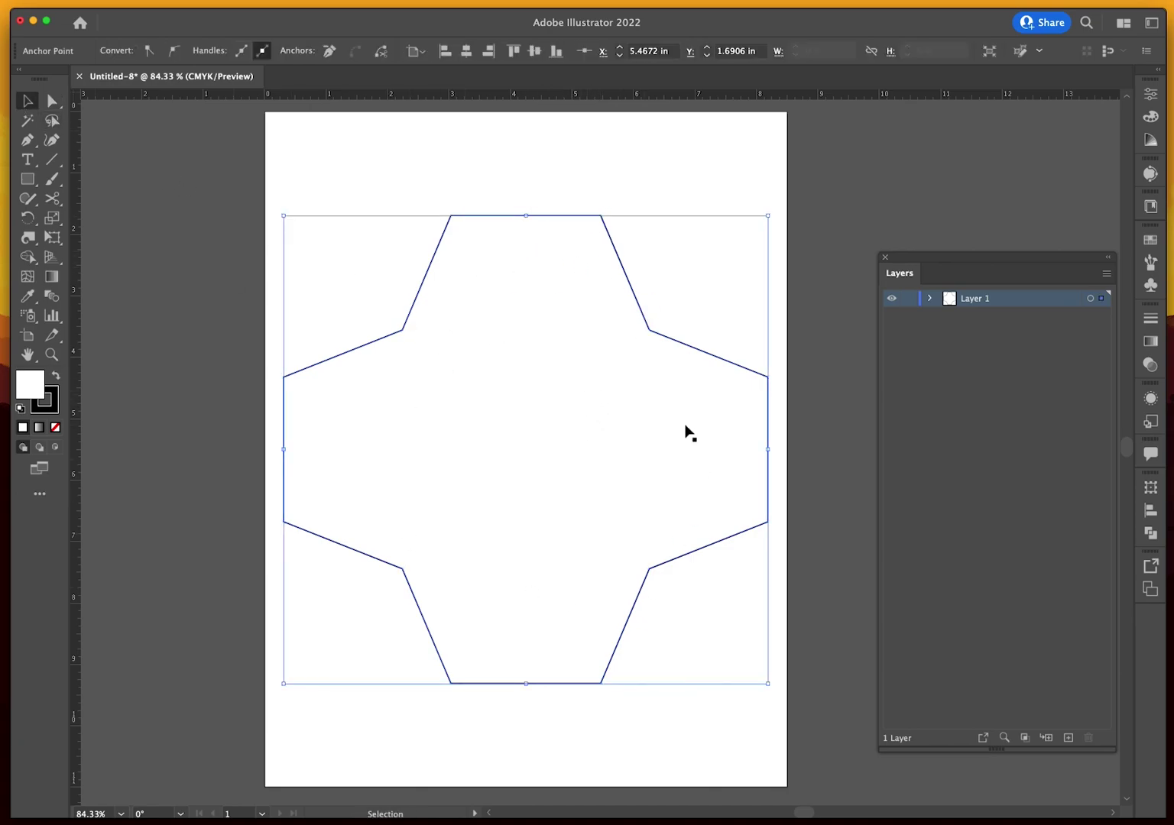
left_click(51, 101)
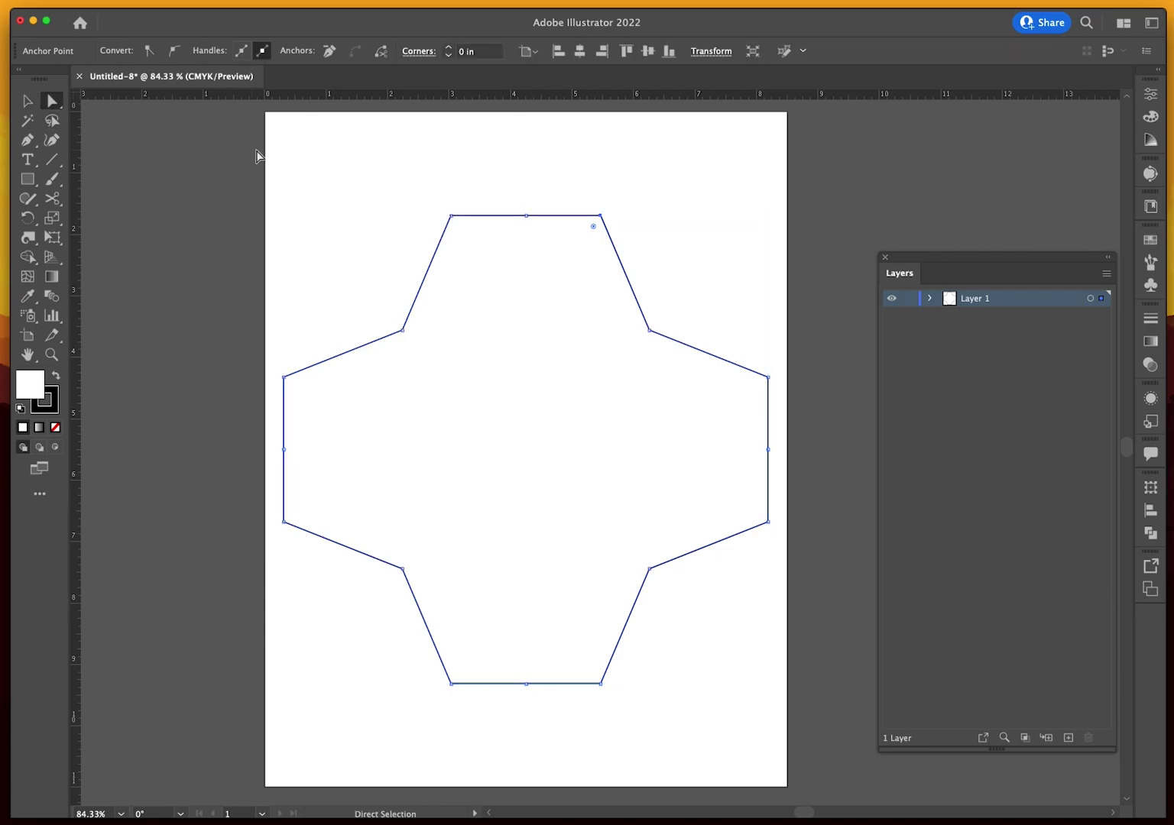
left_click(295, 163)
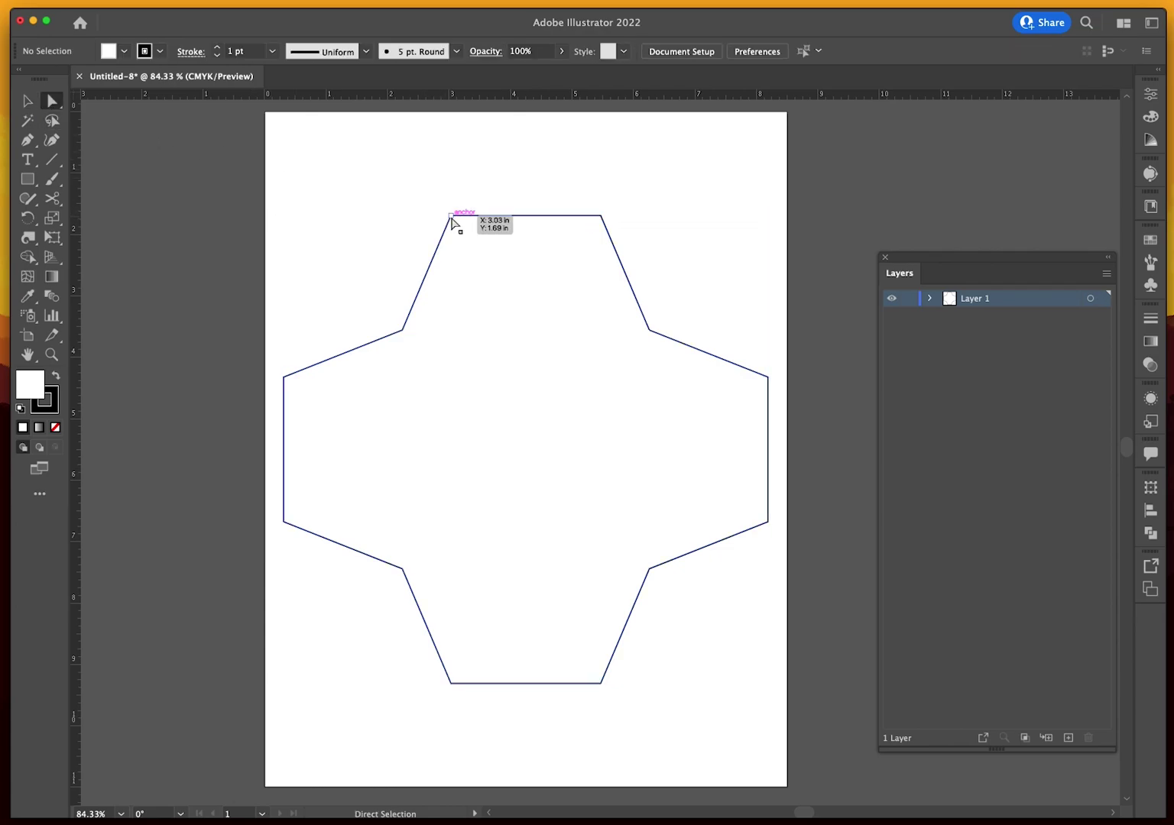
Directly select the anchors along the outline's top and bottom edges and set the height to 10 in
left_click(451, 217)
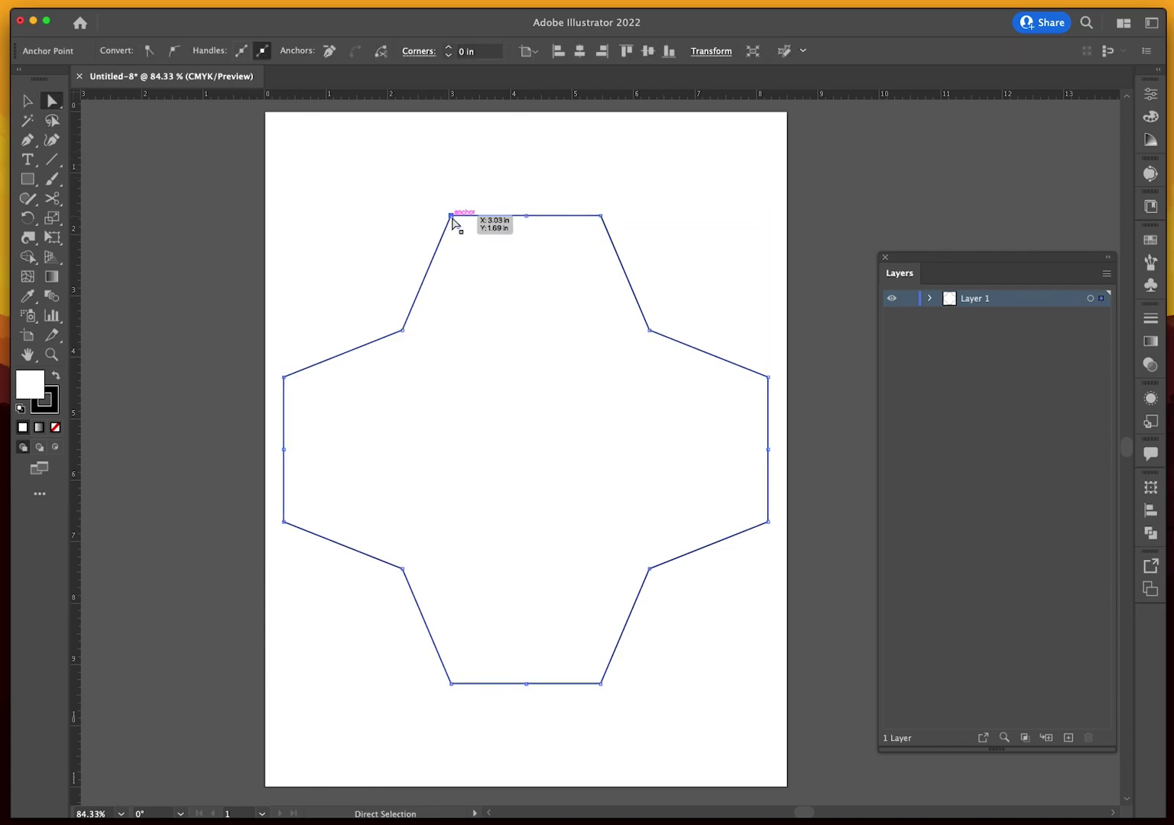
left_click(601, 217, "shift")
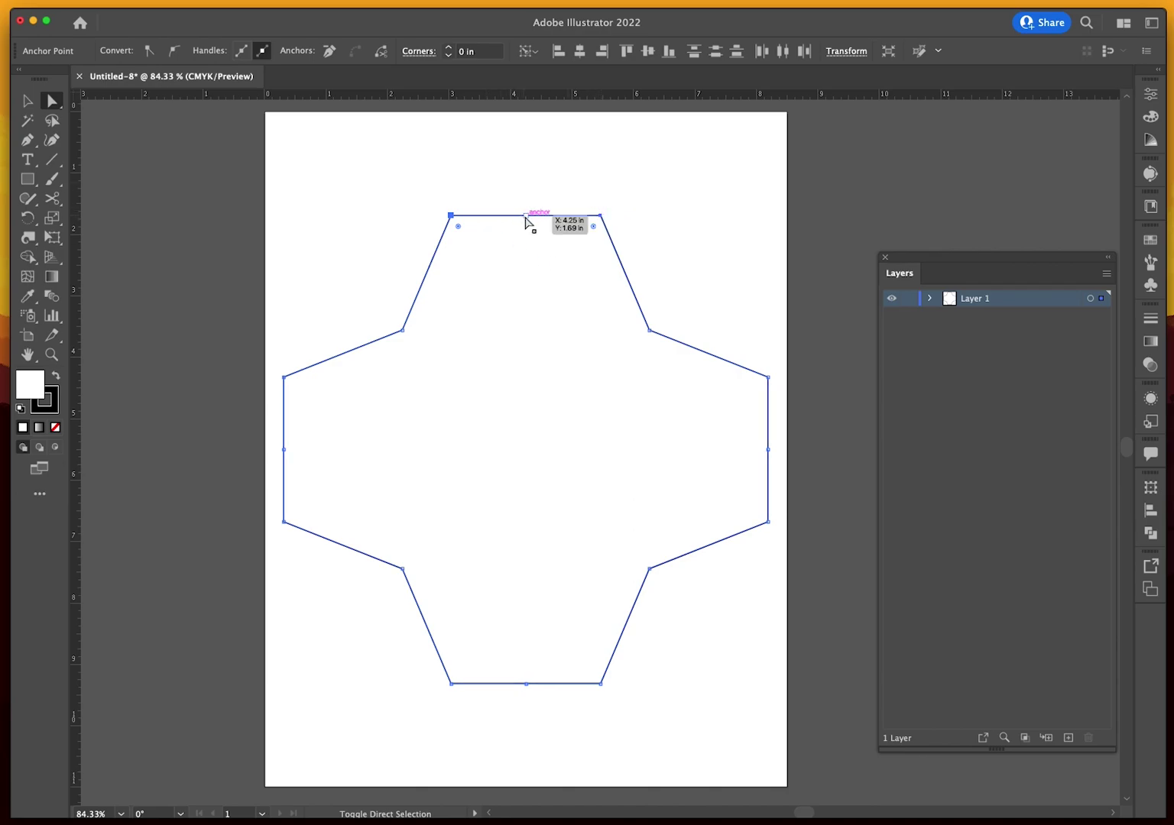
left_click_drag(417, 659, 660, 731)
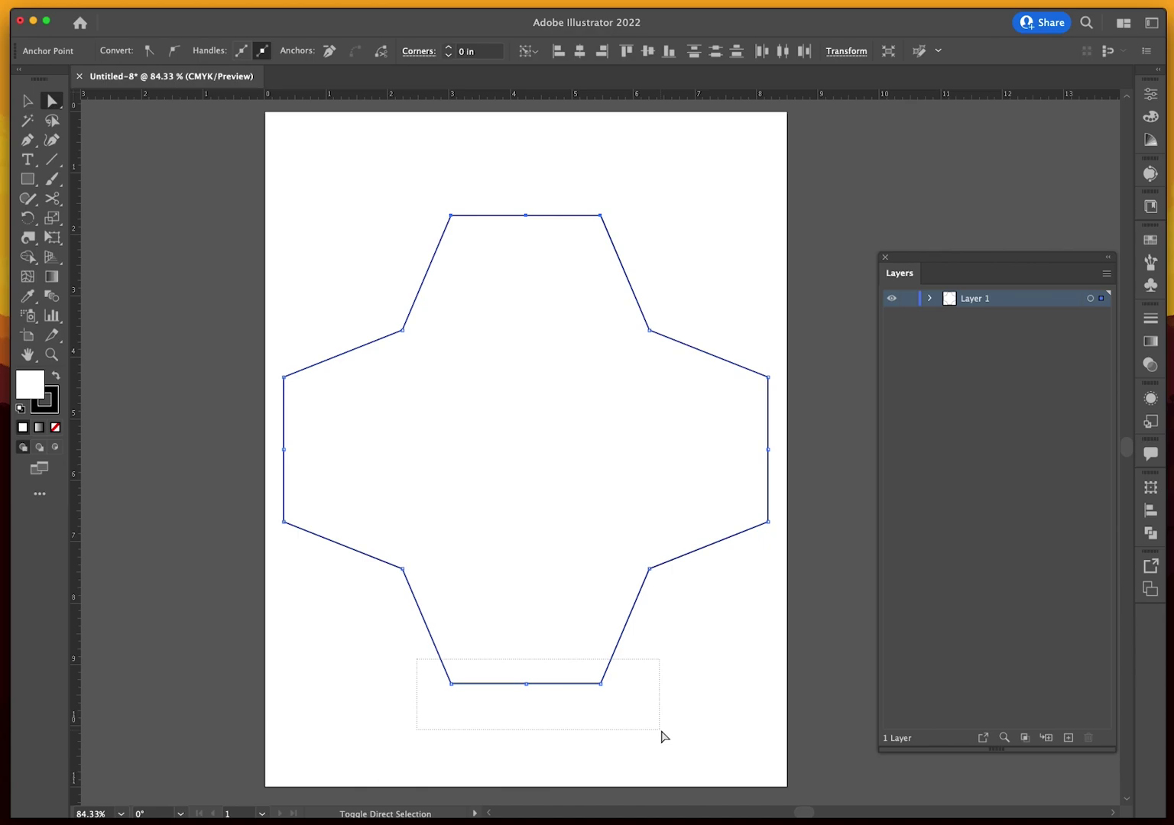
left_click_drag(662, 735, 662, 735)
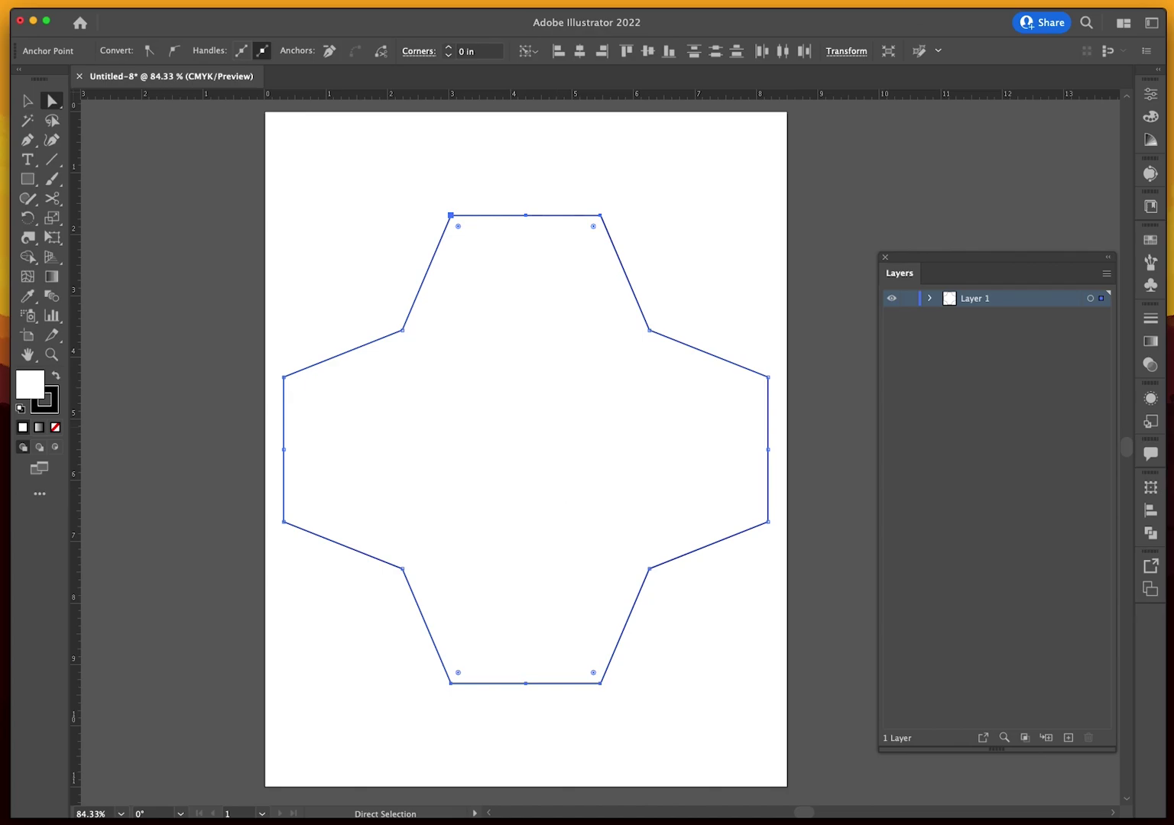
left_click(857, 55)
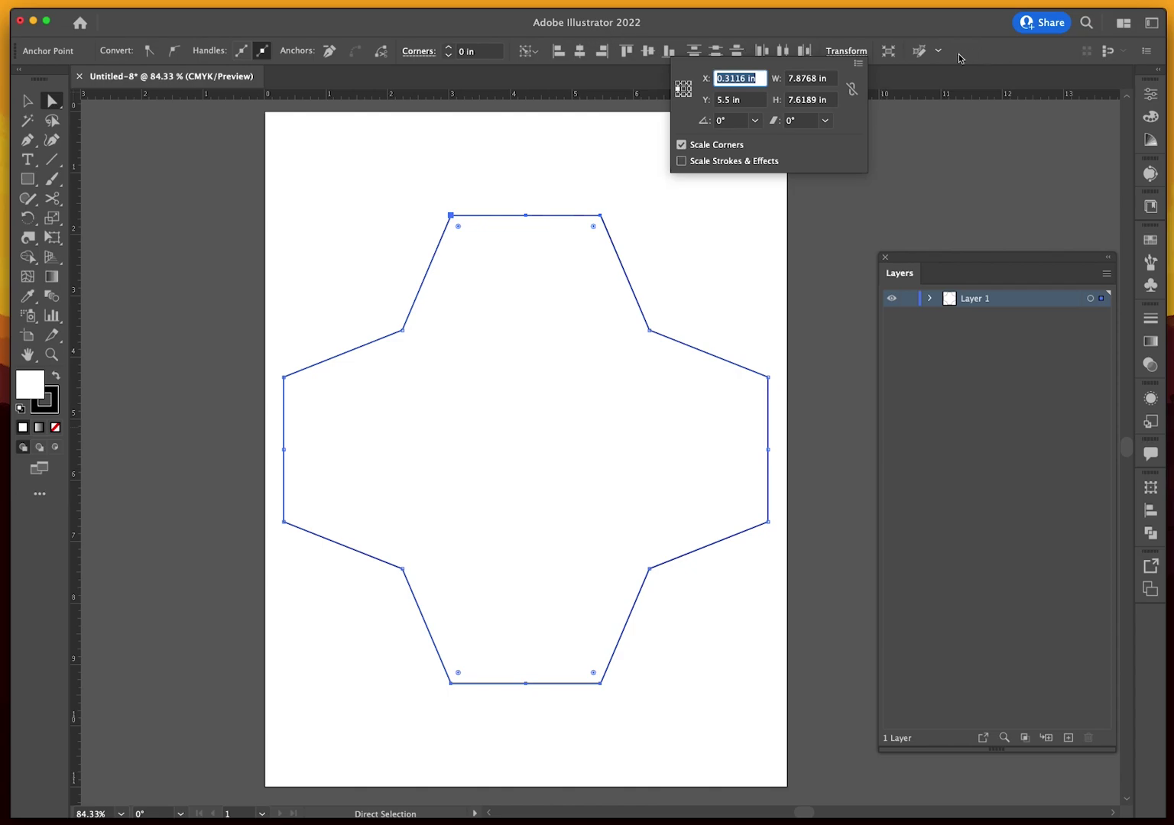
left_click(797, 80)
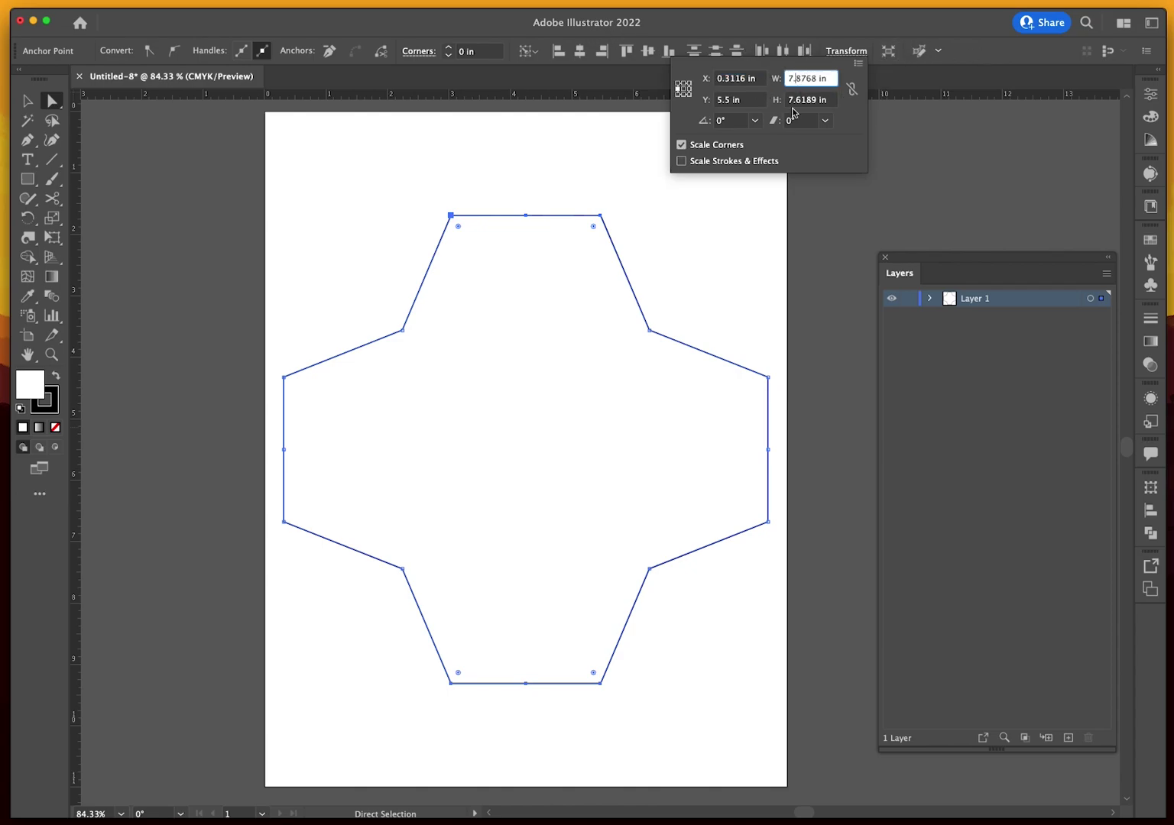
left_click(793, 100)
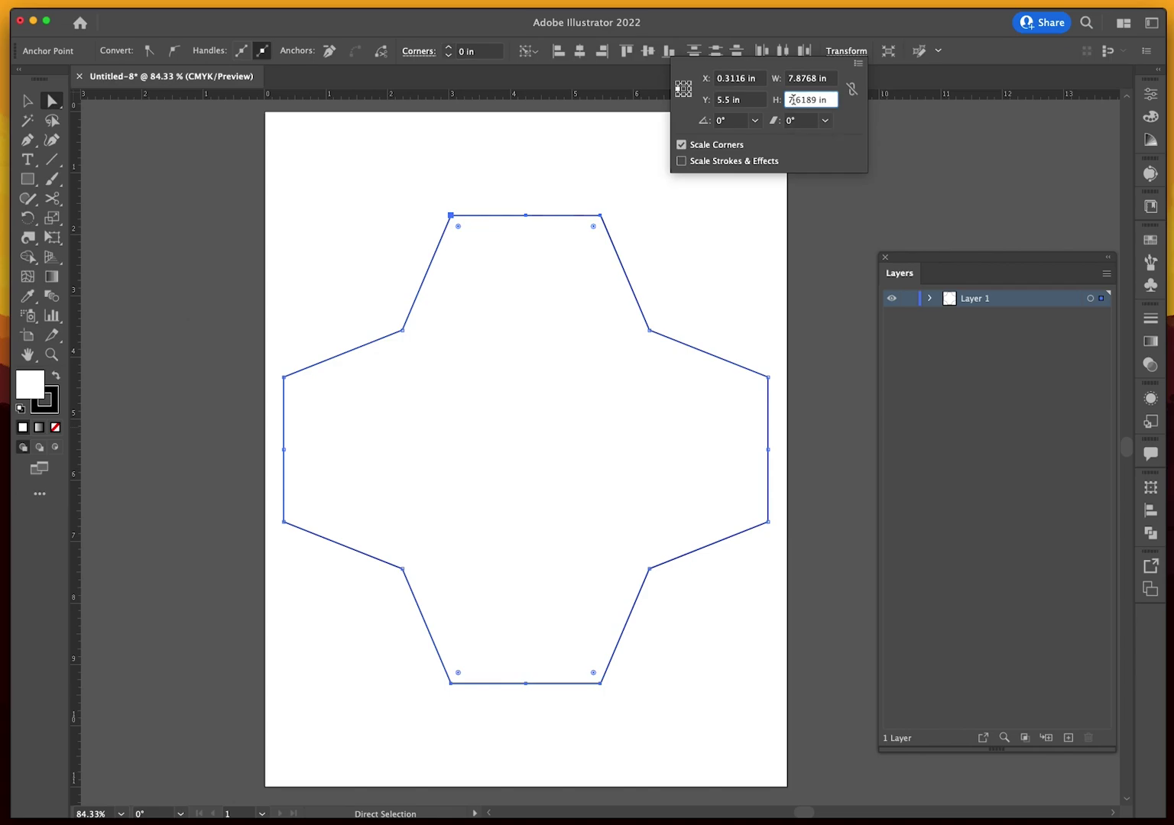
type("10")
key("Return")
Try stepping the height down and up from 10 in and back, and deselect the outline
key("Down")
key("Down")
key("Down")
key("Up")
key("Up")
key("Down")
key("Down")
key("Up")
key("Up")
key("Up")
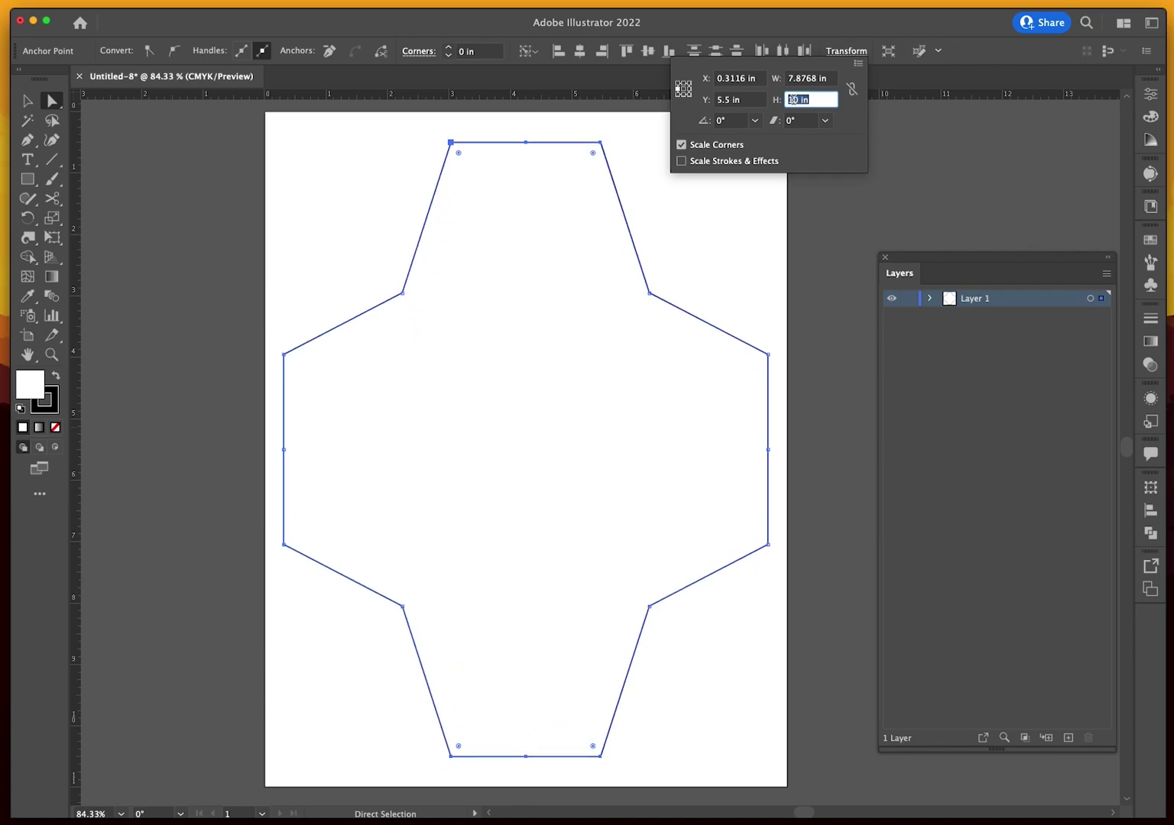
key("Down")
key("Up")
key("Up")
key("Down")
key("Down")
key("Up")
left_click(388, 138)
left_click(429, 137)
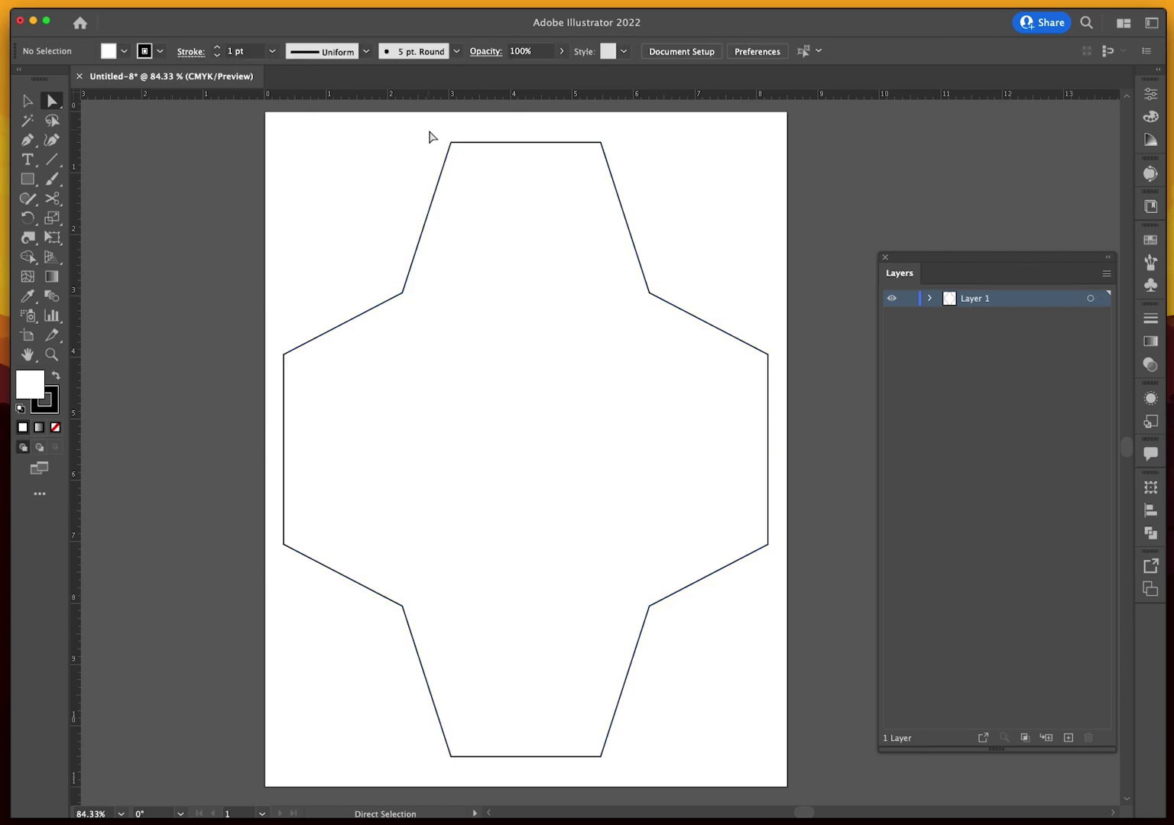
Reselect the anchors along the outline's top and bottom edges and set the width to 8 in
left_click_drag(425, 132, 649, 171)
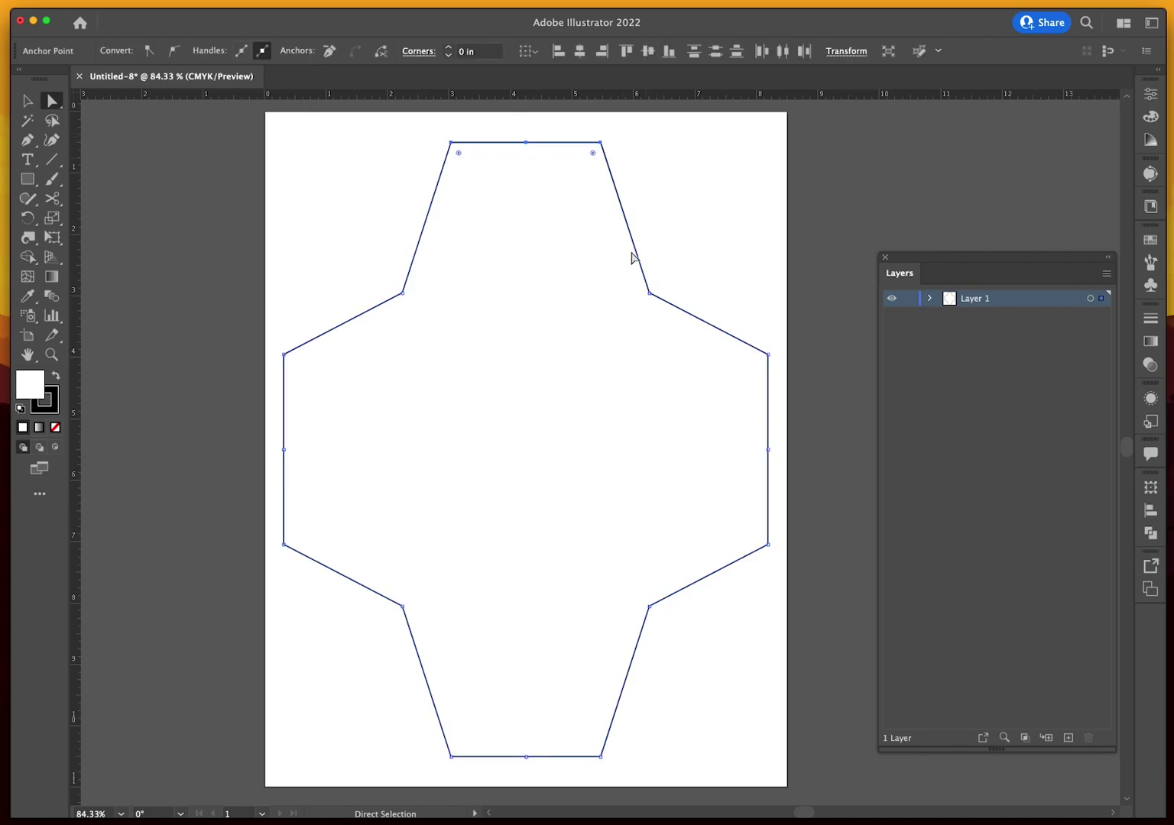
left_click_drag(405, 750, 702, 770)
left_click(833, 54)
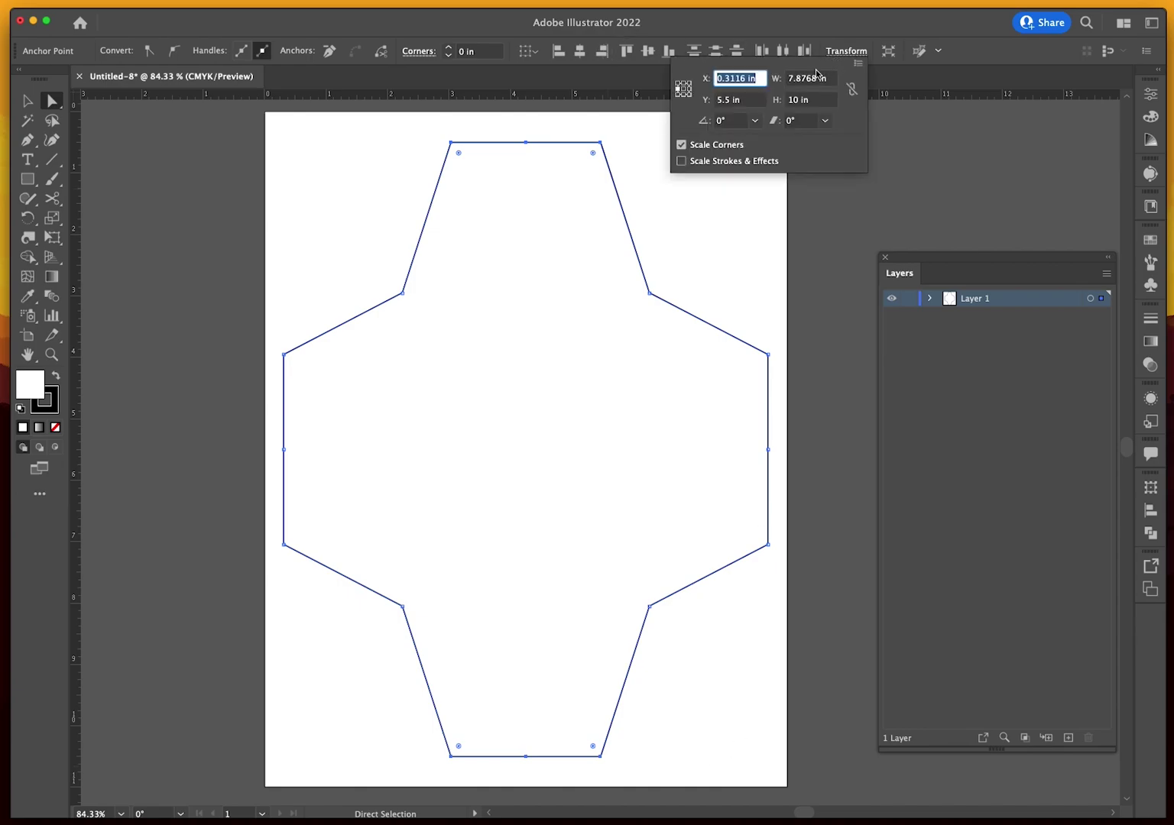
left_click(808, 81)
key("cmd+a")
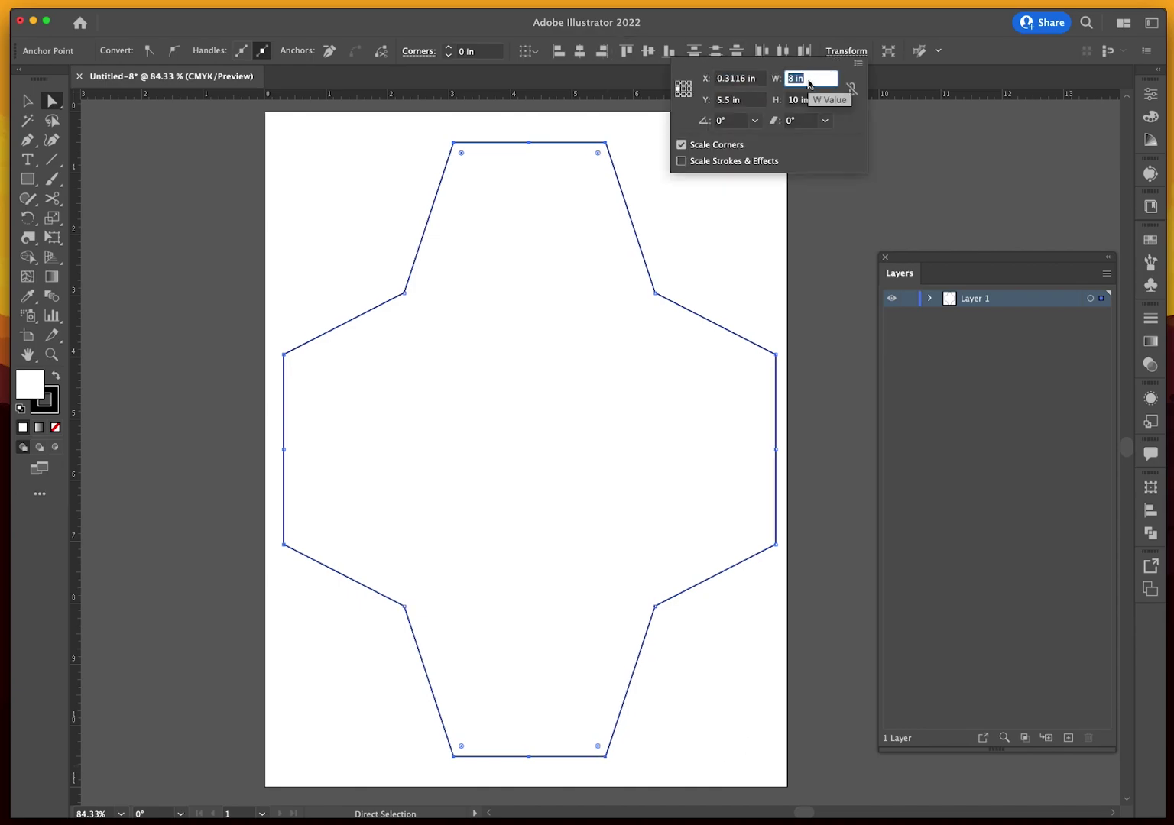
Try several widths for the outline by stepping the value up and down, and finish at 9 in
type("9")
key("Return")
key("Down")
key("Up")
key("Up")
key("Up")
key("Up")
key("Up")
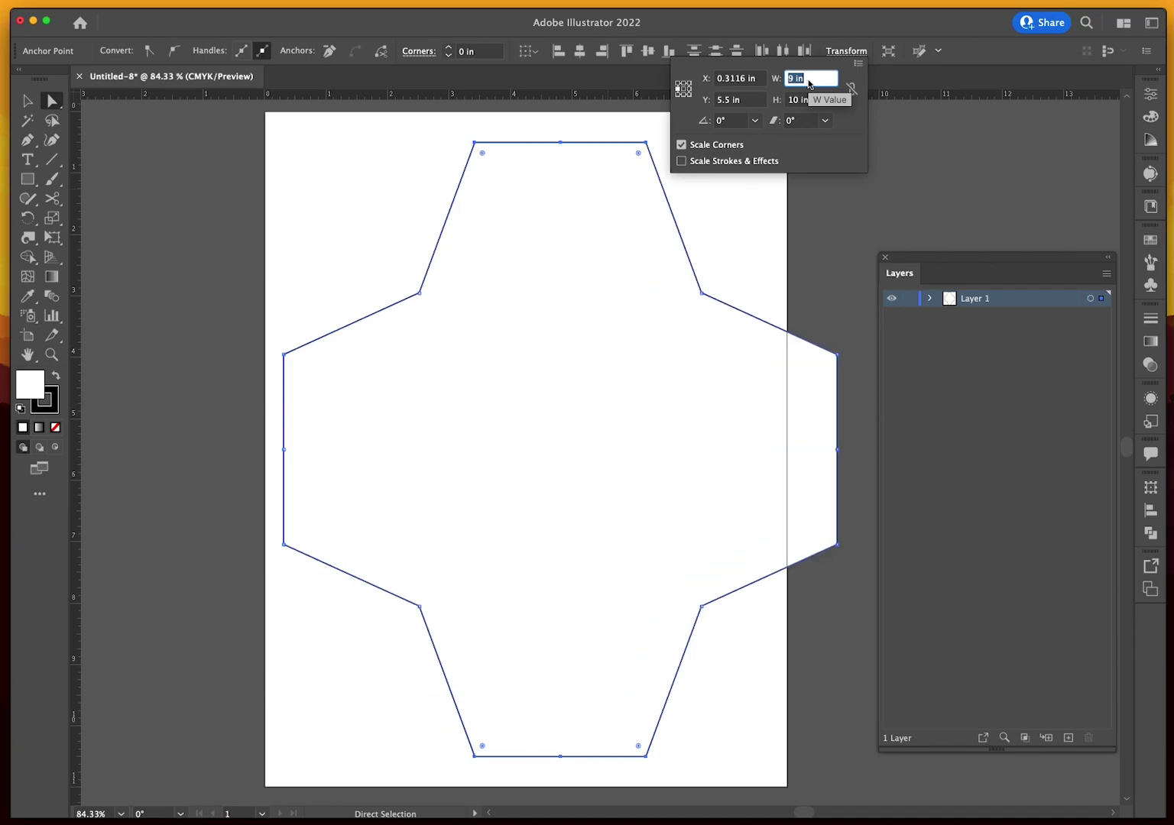
key("Up")
key("Up")
key("Up")
key("Up")
key("Up")
key("Up")
key("Up")
key("Up")
key("Up")
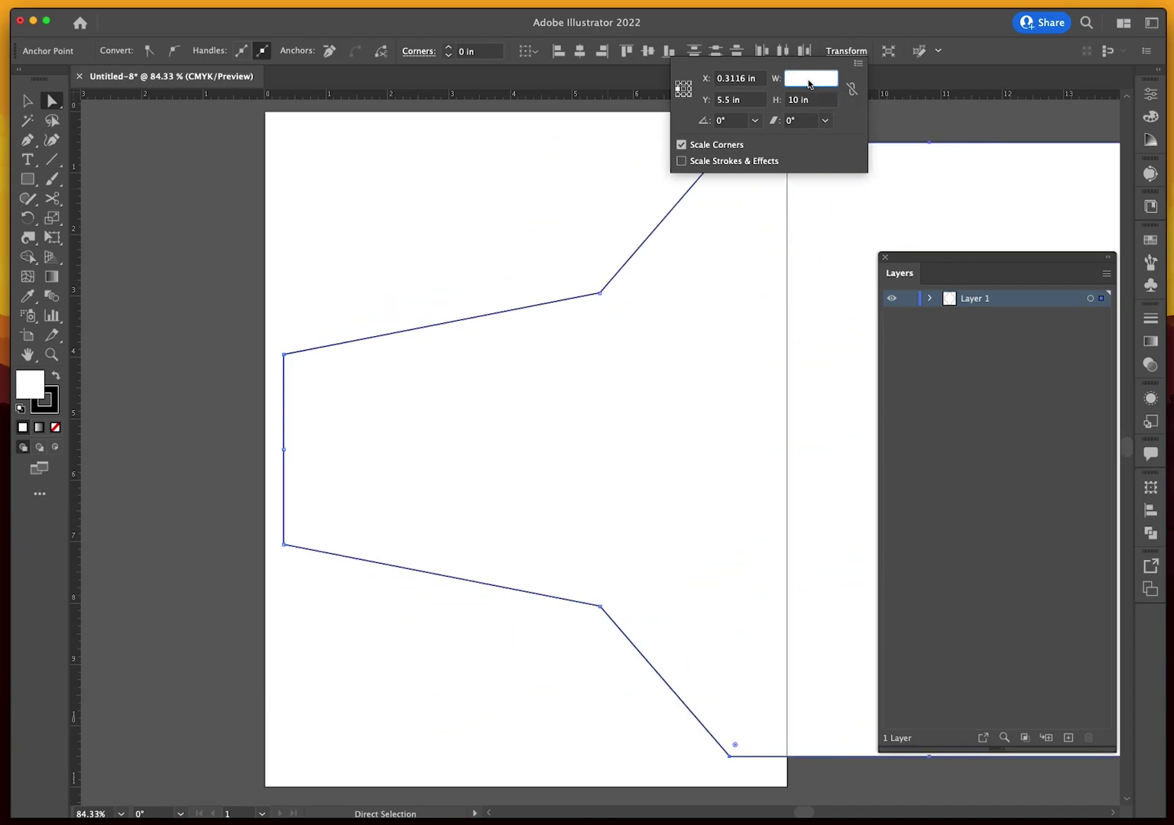
key("Down")
key("Down")
key("Down")
key("Down")
key("Down")
key("Down")
key("Down")
key("Down")
key("Down")
key("Down")
key("Down")
key("Down")
key("Down")
key("Down")
key("Down")
key("Down")
key("Down")
key("Down")
key("Down")
key("Down")
key("Up")
key("Up")
key("Up")
key("Up")
key("Up")
key("Up")
key("Up")
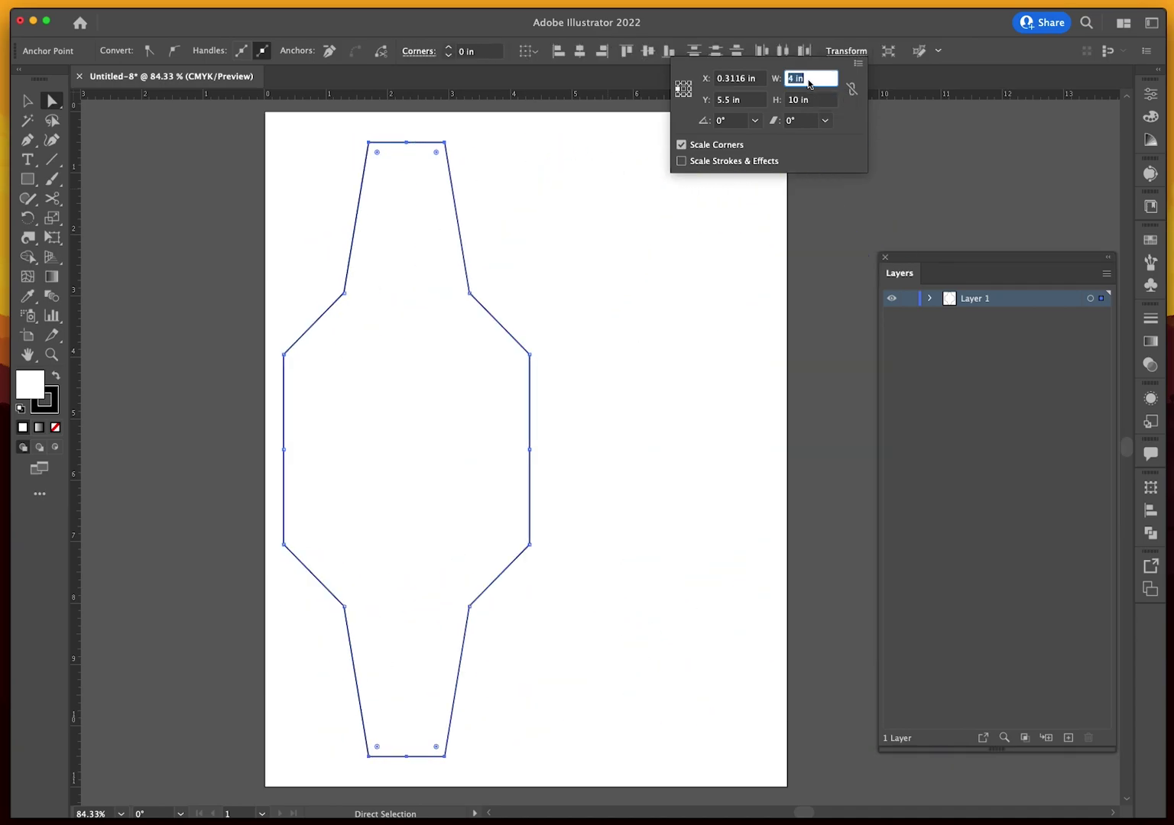
key("Up")
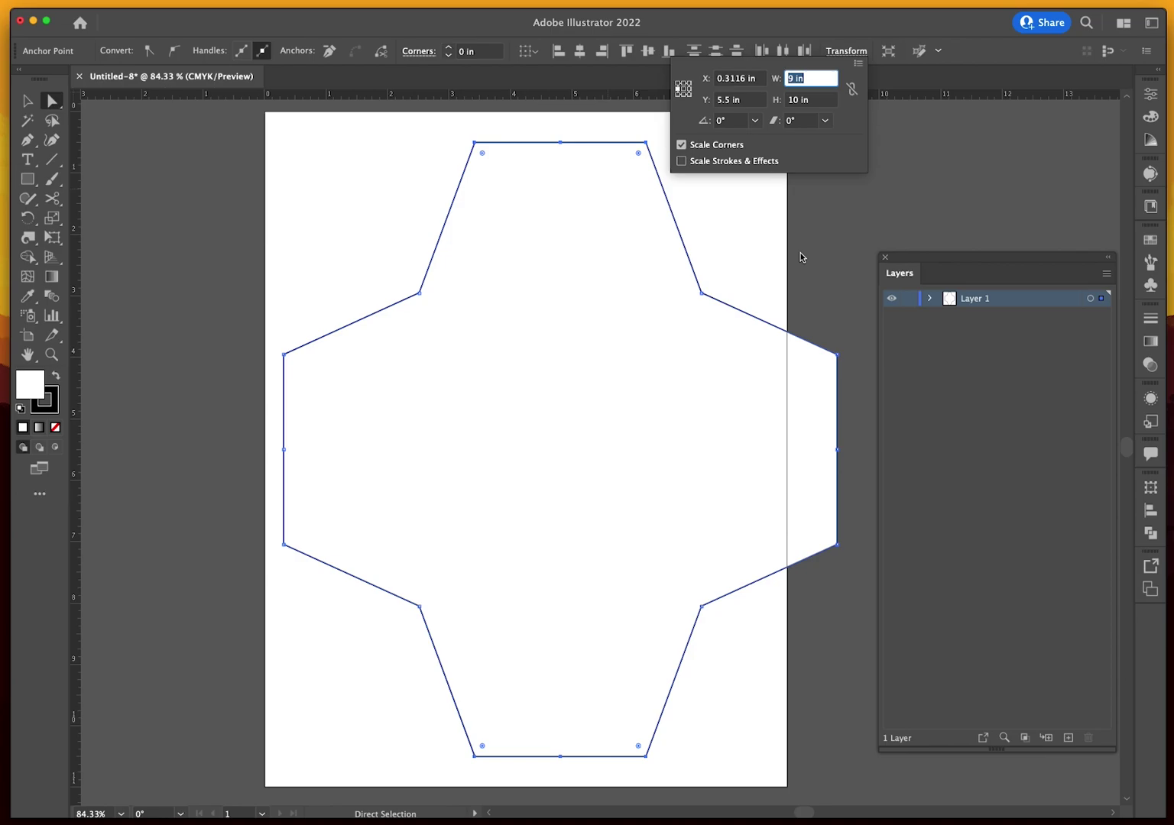
key("Return")
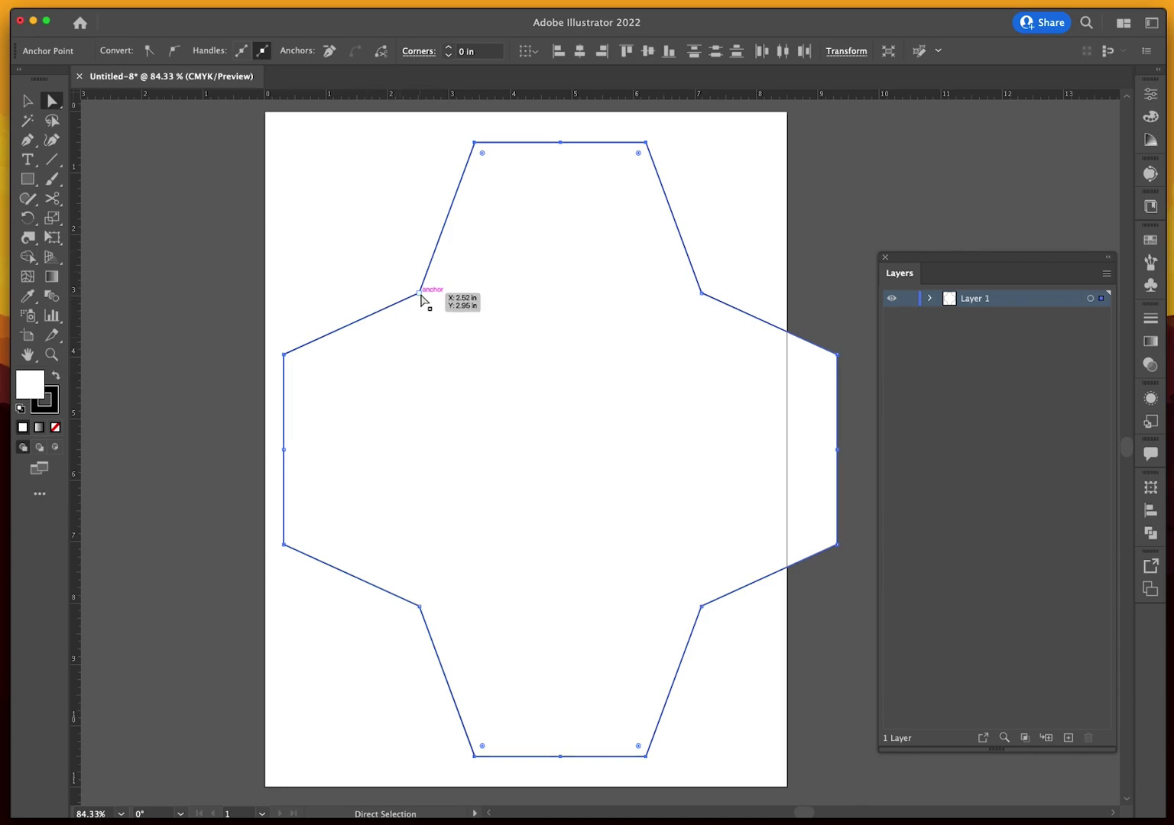
Directly select the outline's four inner corner anchors and set the width to 7.75 in
left_click_drag(412, 282, 424, 618)
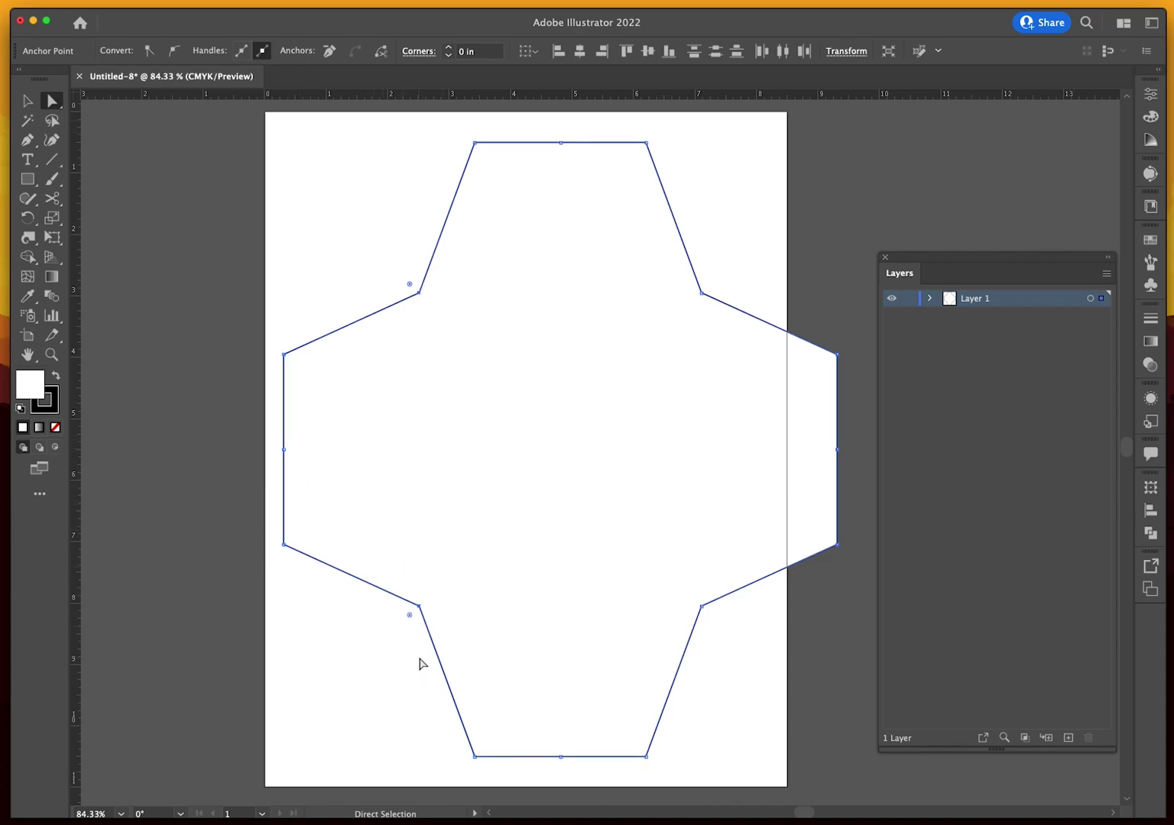
left_click_drag(722, 266, 670, 314)
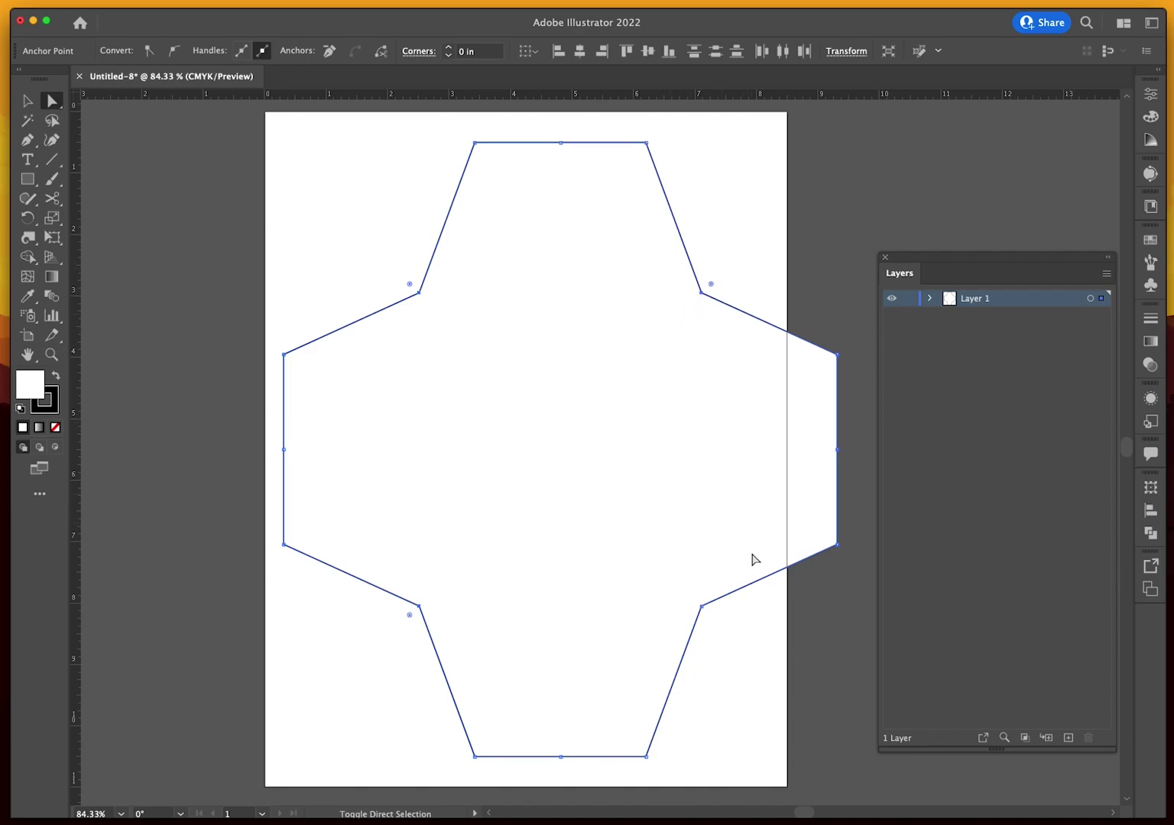
left_click_drag(738, 650, 627, 556)
left_click(845, 51)
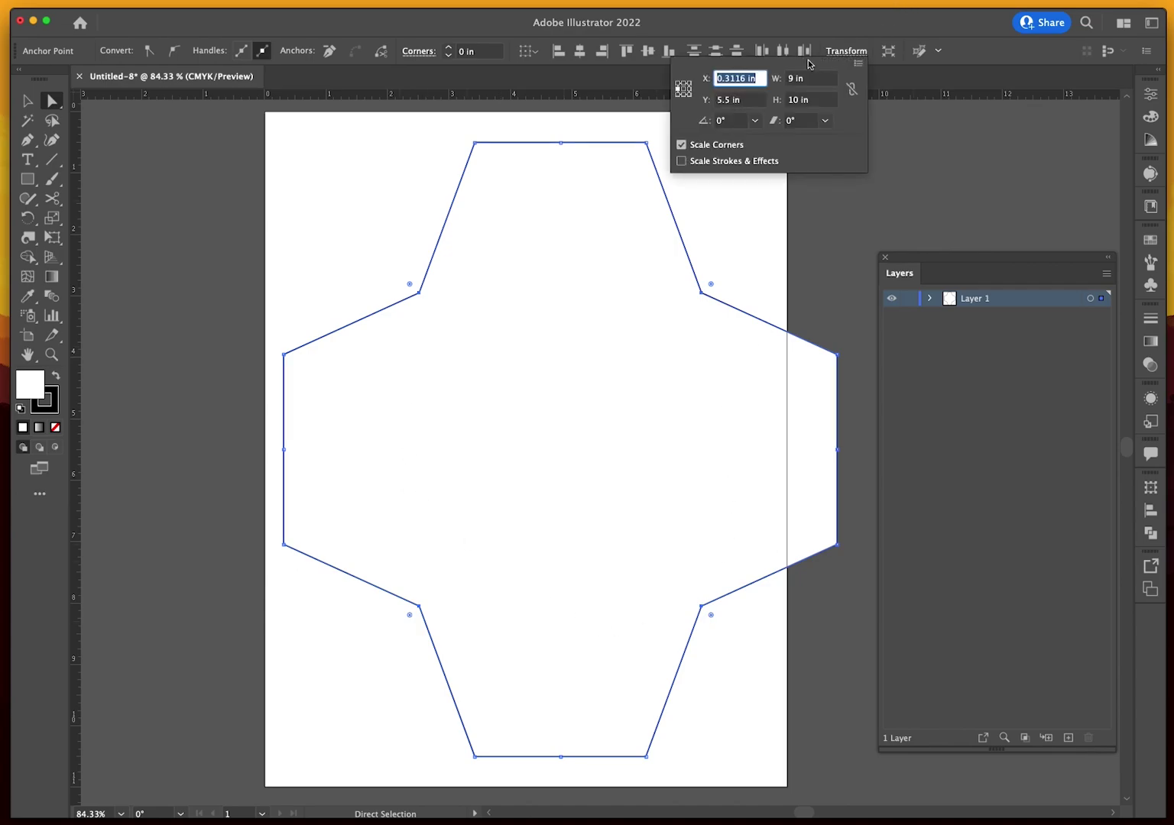
left_click(791, 80)
type("7.625")
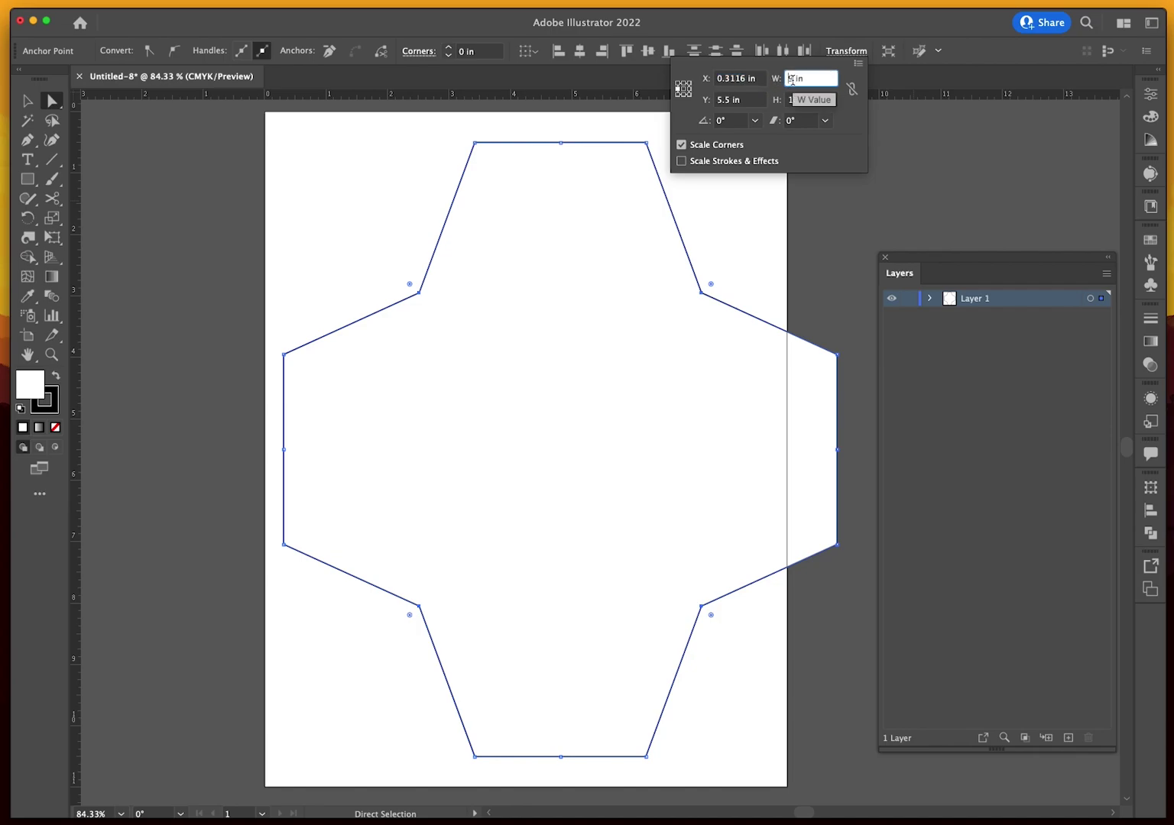
key("Return")
scroll(793, 79, "up", 1)
scroll(793, 80, "down", 20)
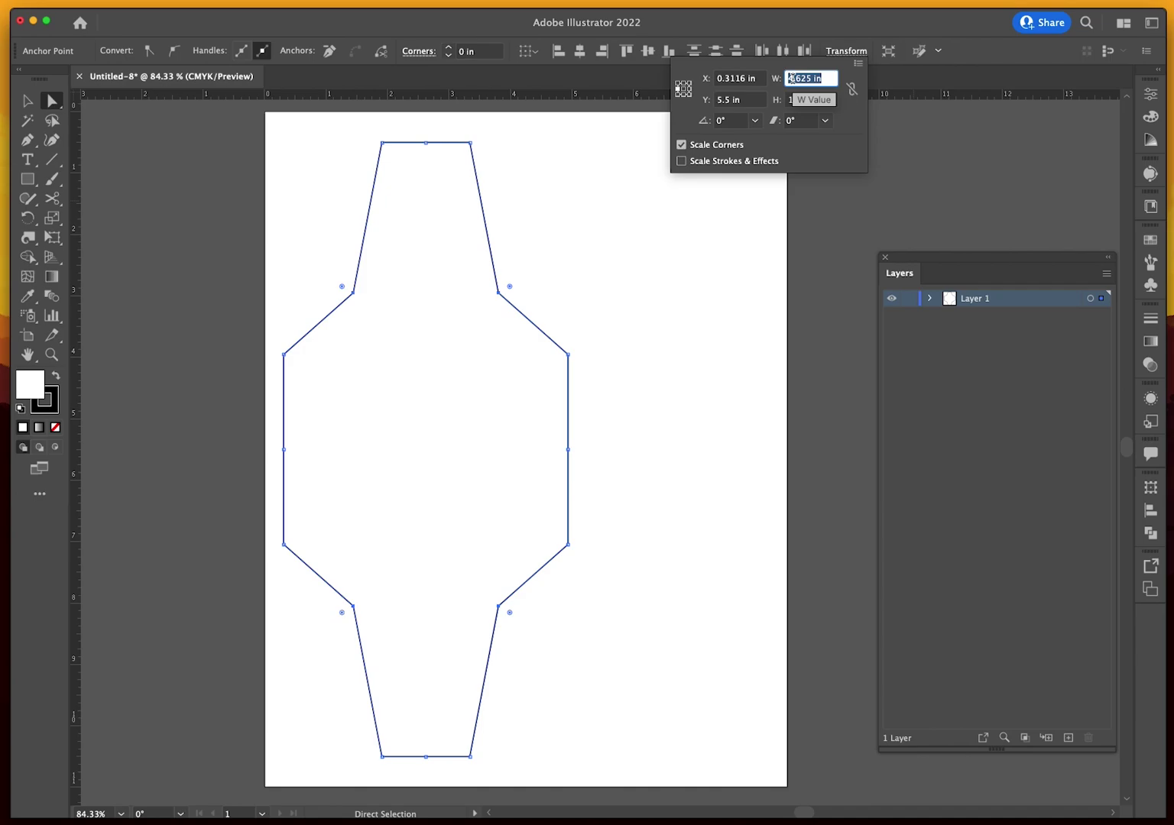
scroll(792, 78, "up", 20)
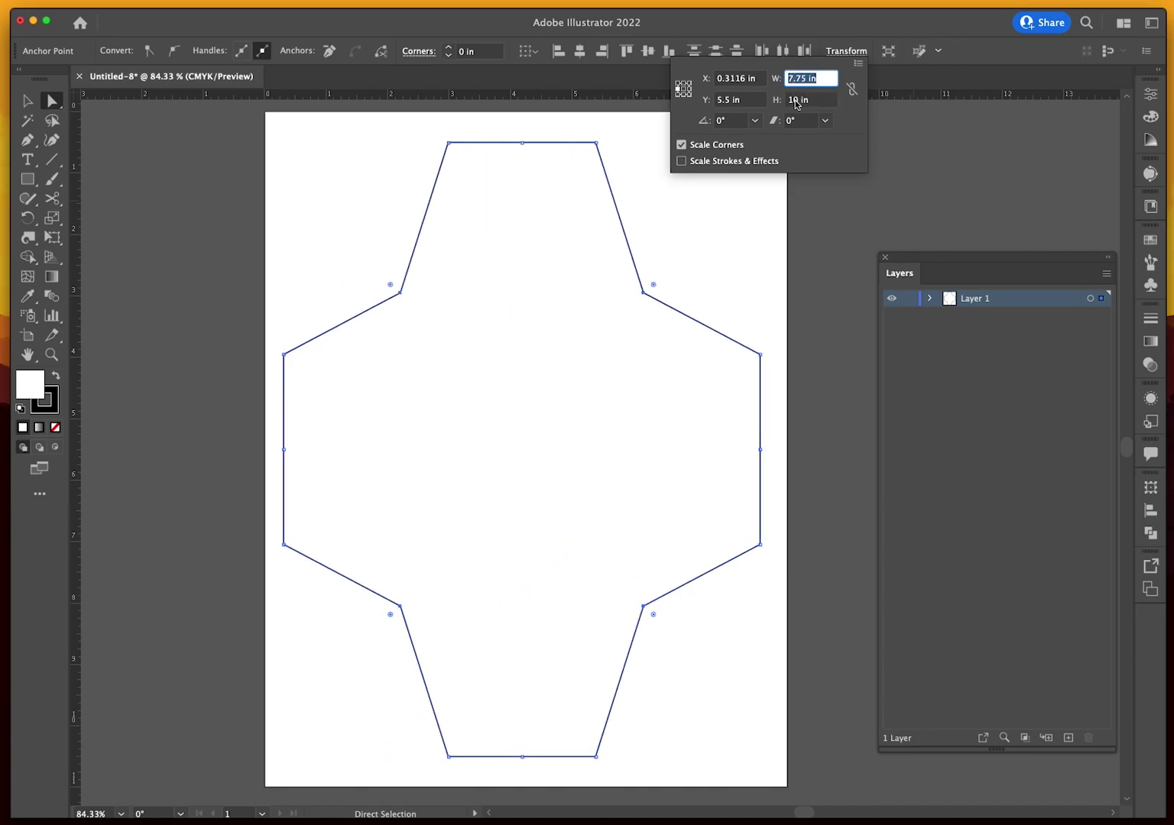
Lower the outline's height in steps until it is set to 7.25 in
left_click(795, 103)
scroll(794, 101, "down", 16)
scroll(794, 97, "down", 3)
scroll(793, 97, "up", 2)
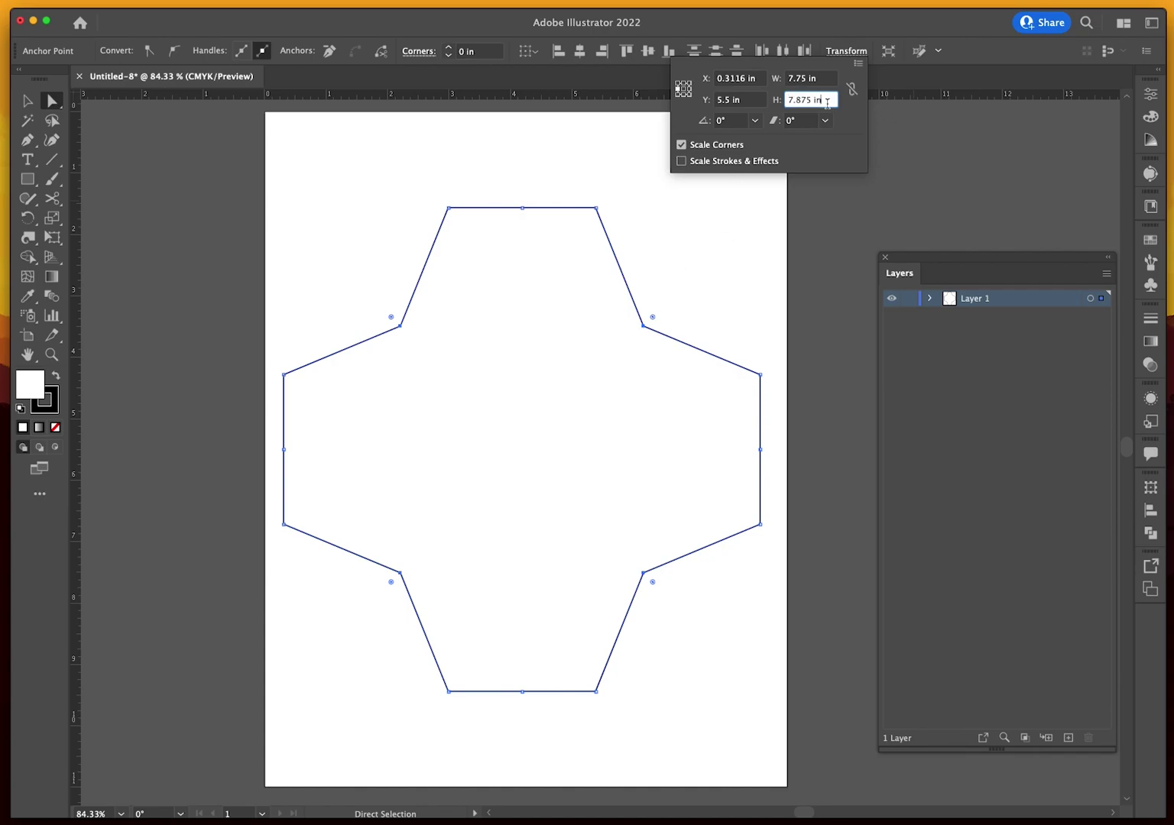
key("Up")
key("Up")
key("Up")
key("Up")
key("Down")
key("Down")
key("Down")
key("Down")
key("Down")
key("Down")
key("Down")
key("Down")
key("Down")
key("Down")
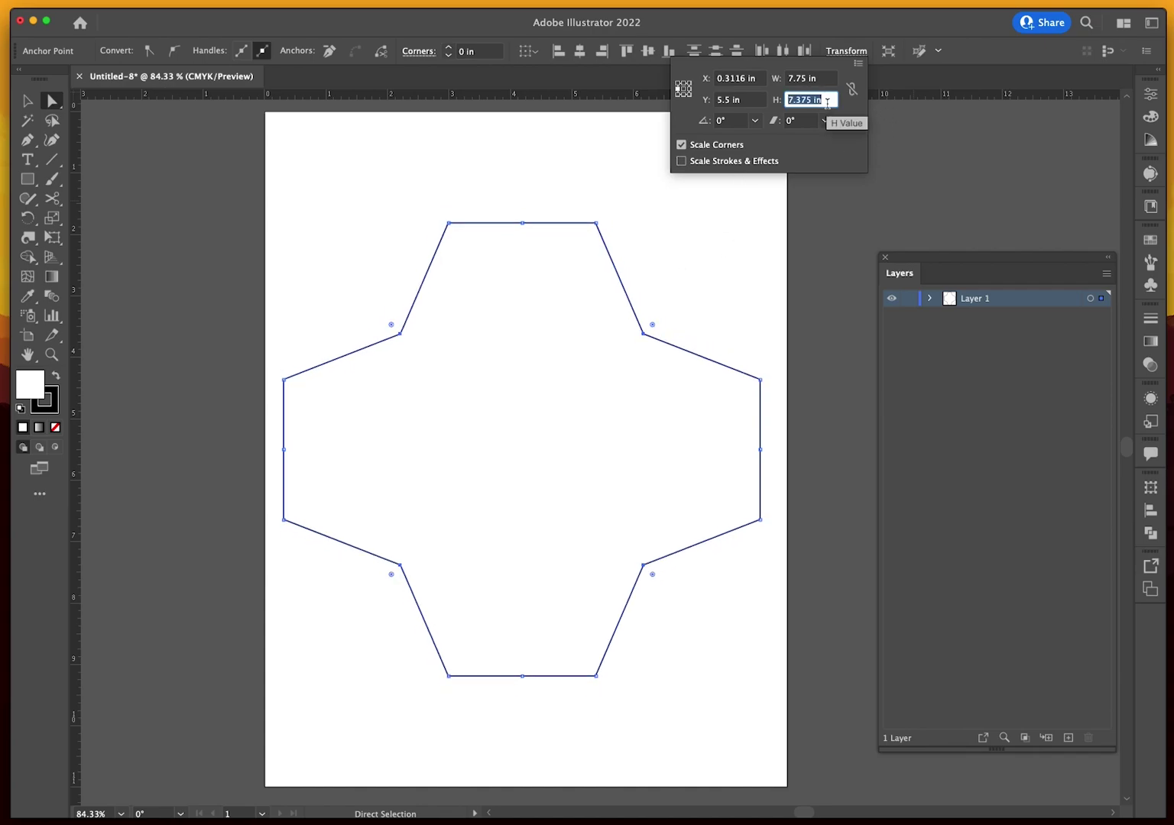
key("Down")
key("Up")
key("Up")
key("Return")
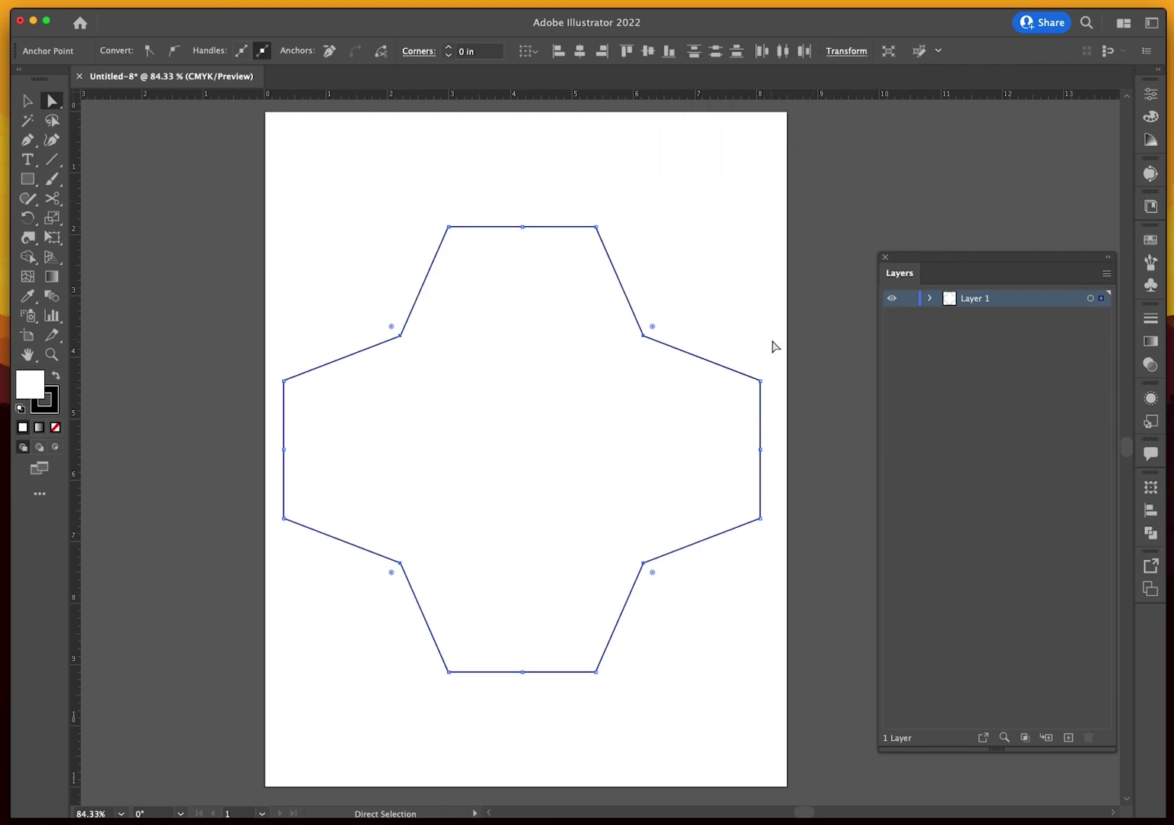
Directly select the anchors along the outline's two vertical side edges and set the height to 7.75 in
left_click_drag(745, 345, 775, 569)
left_click_drag(267, 355, 289, 540)
left_click(838, 51)
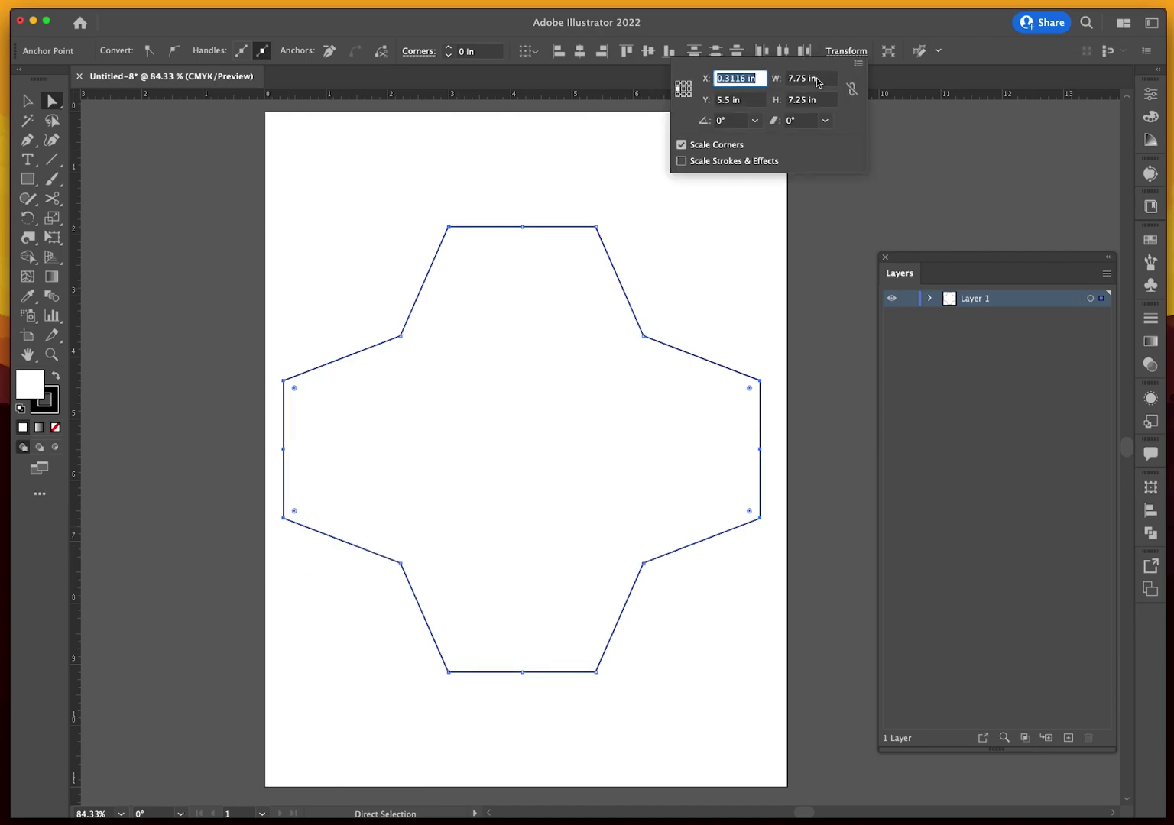
left_click(814, 100)
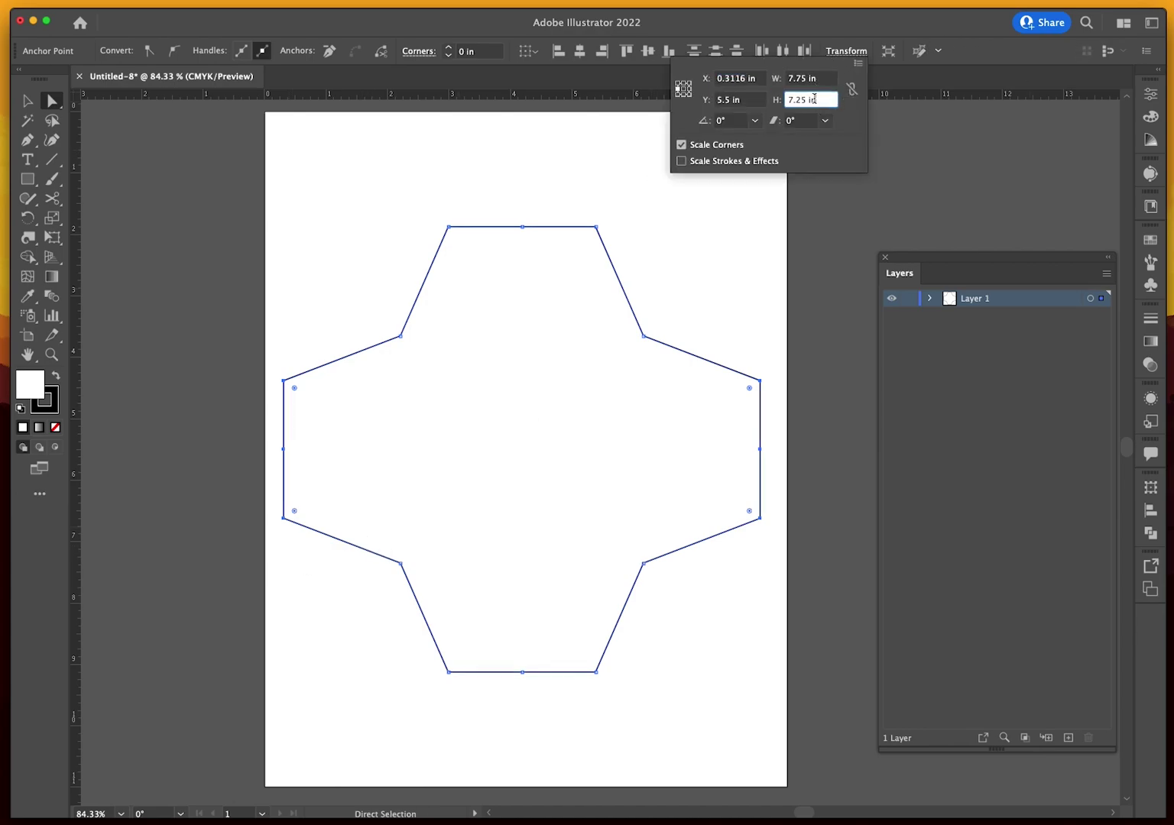
scroll(813, 99, "up", 5)
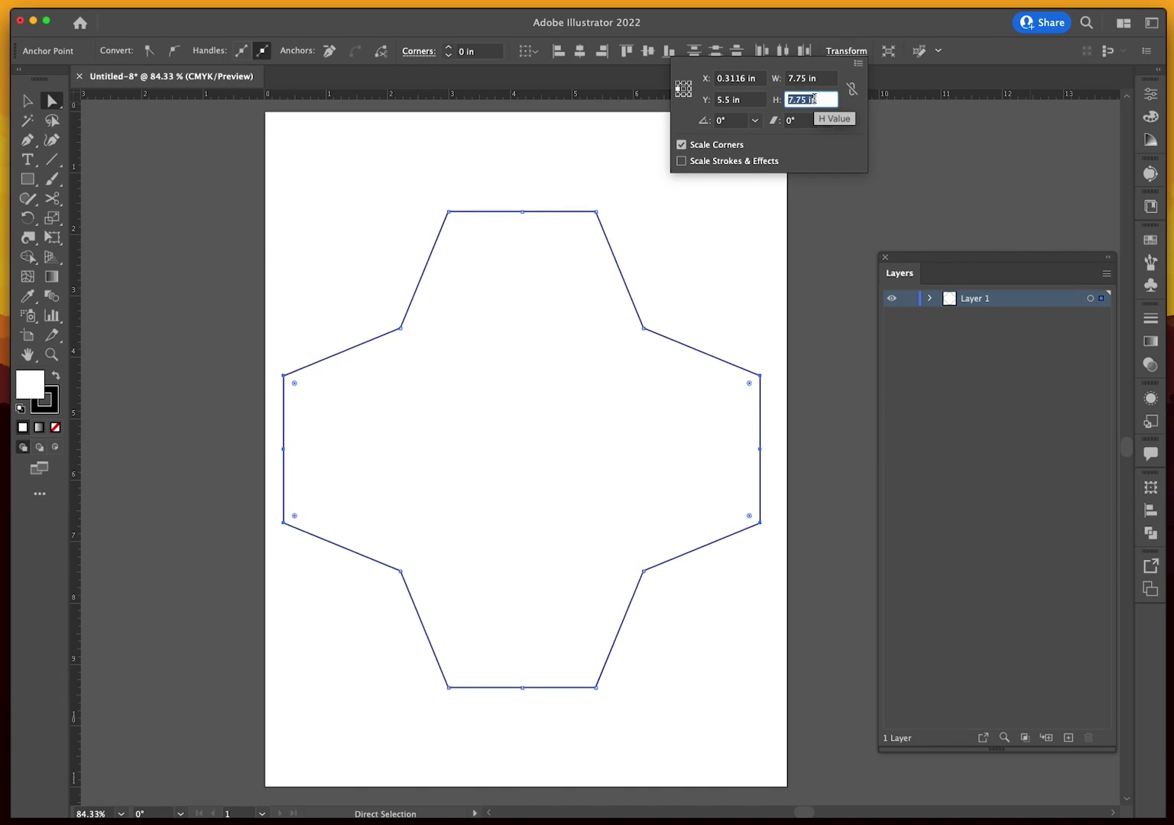
Directly select the anchors along the outline's top and bottom edges and set the height to 9 in
left_click(283, 202)
left_click_drag(400, 201, 635, 232)
left_click_drag(423, 660, 682, 709)
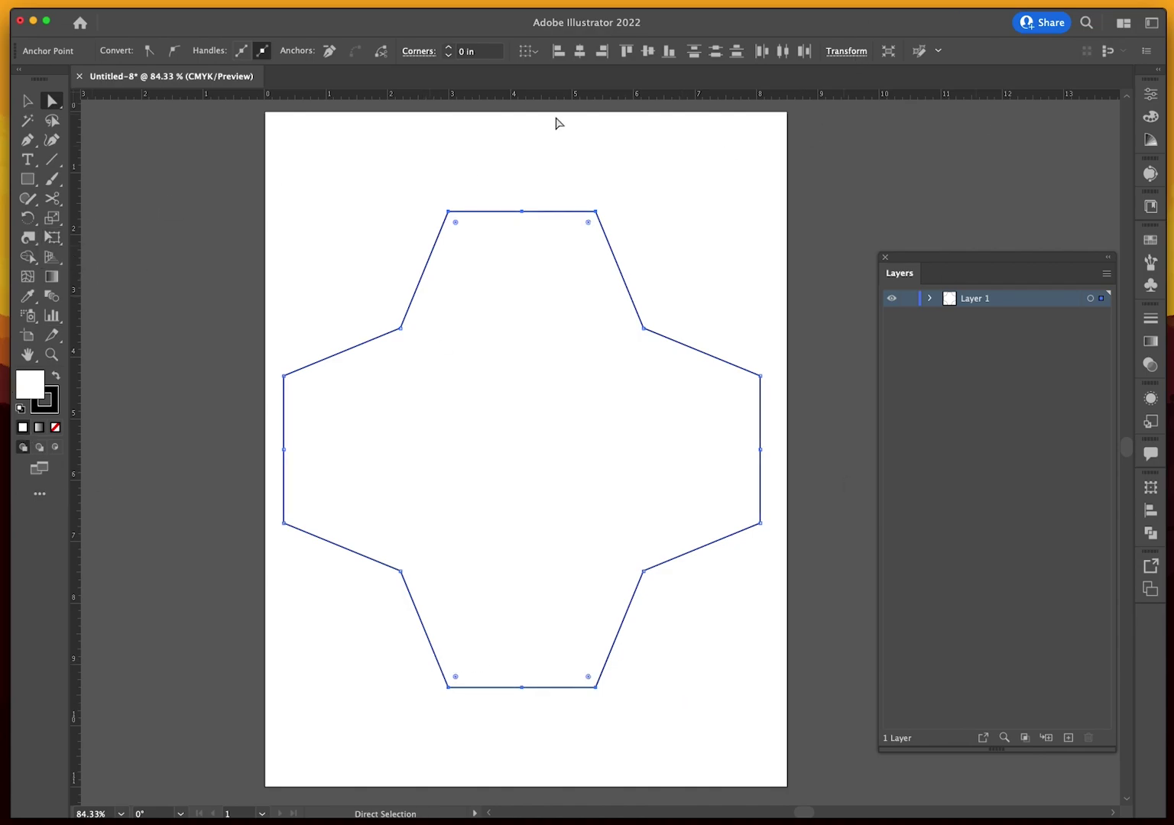
left_click(833, 54)
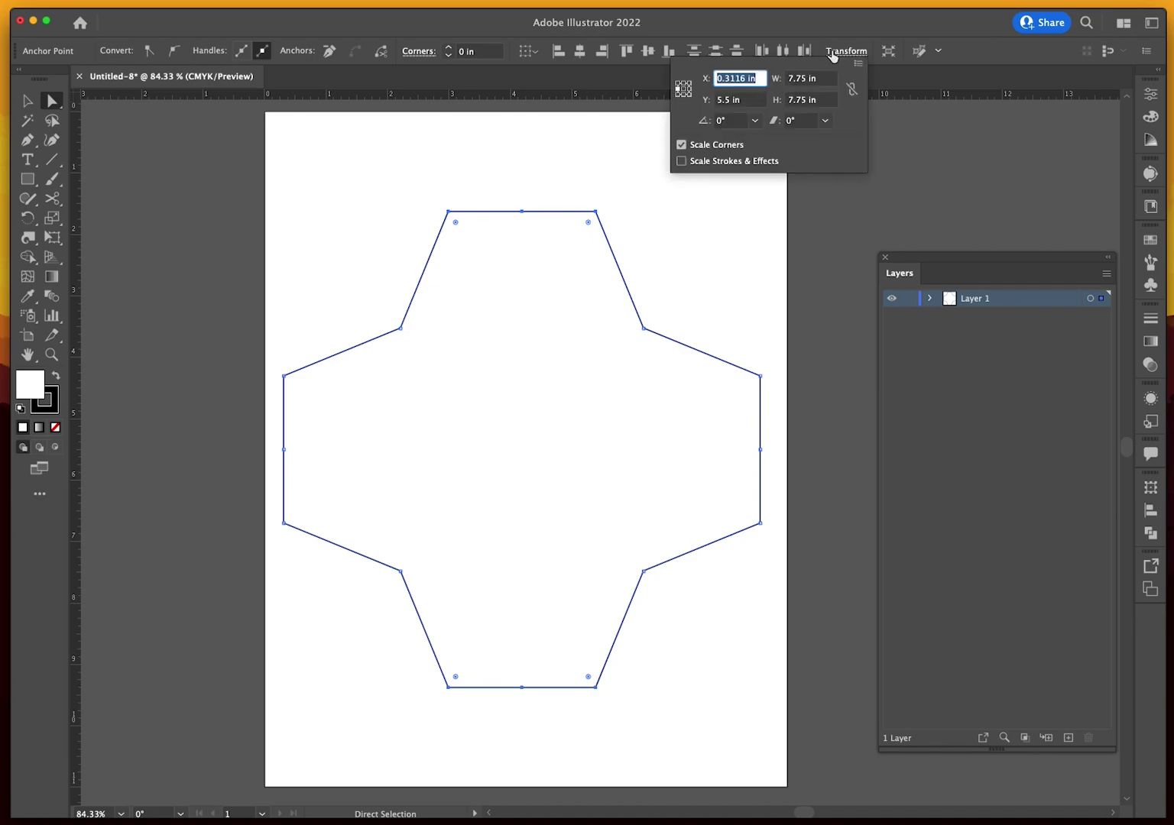
left_click(810, 99)
type("9")
key("Return")
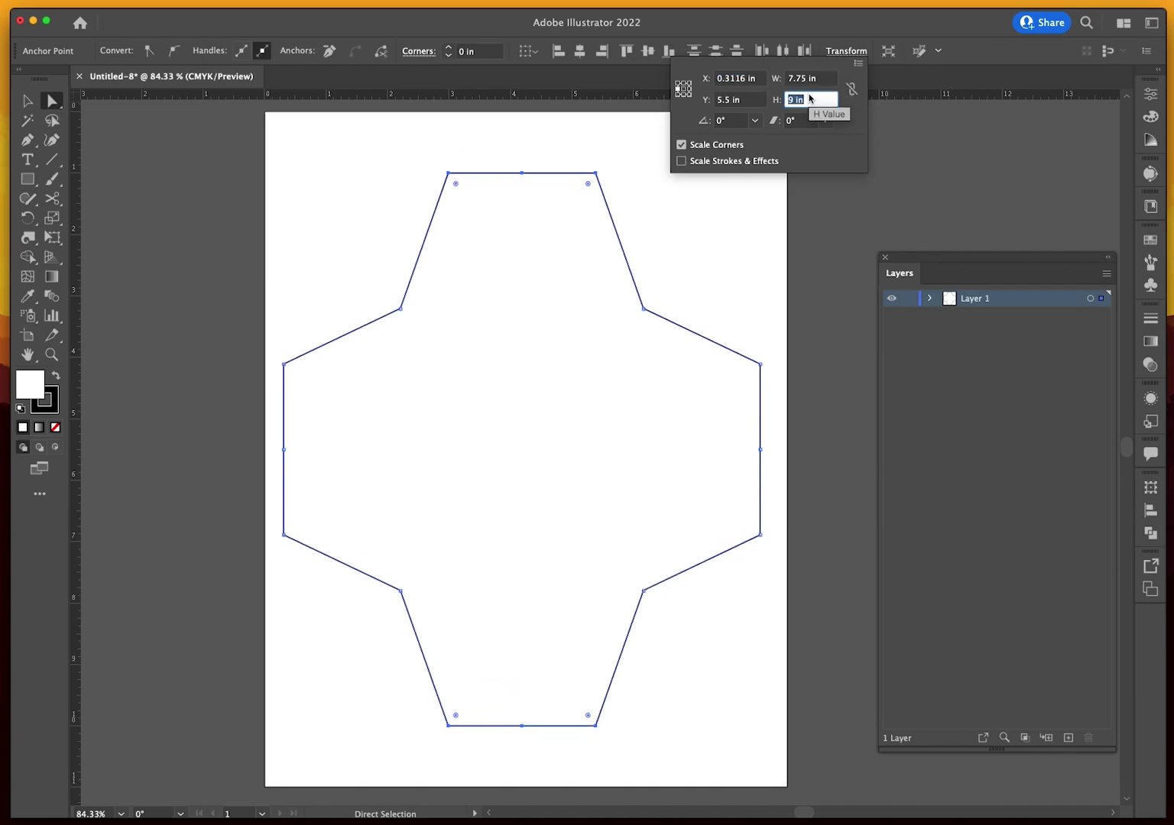
Try to directly select the outline's four inner corner anchors together
left_click(364, 289)
left_click_drag(664, 286, 364, 338)
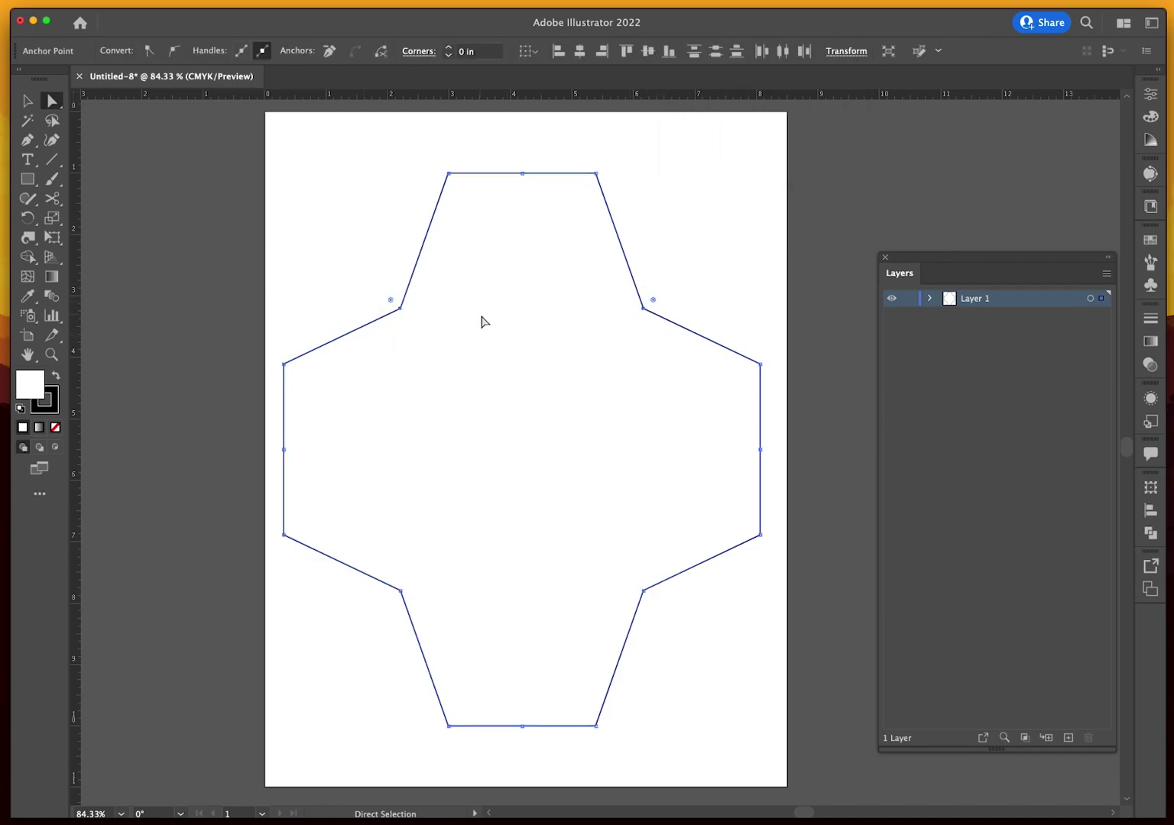
left_click_drag(370, 596, 396, 574)
left_click(388, 672)
left_click(535, 609)
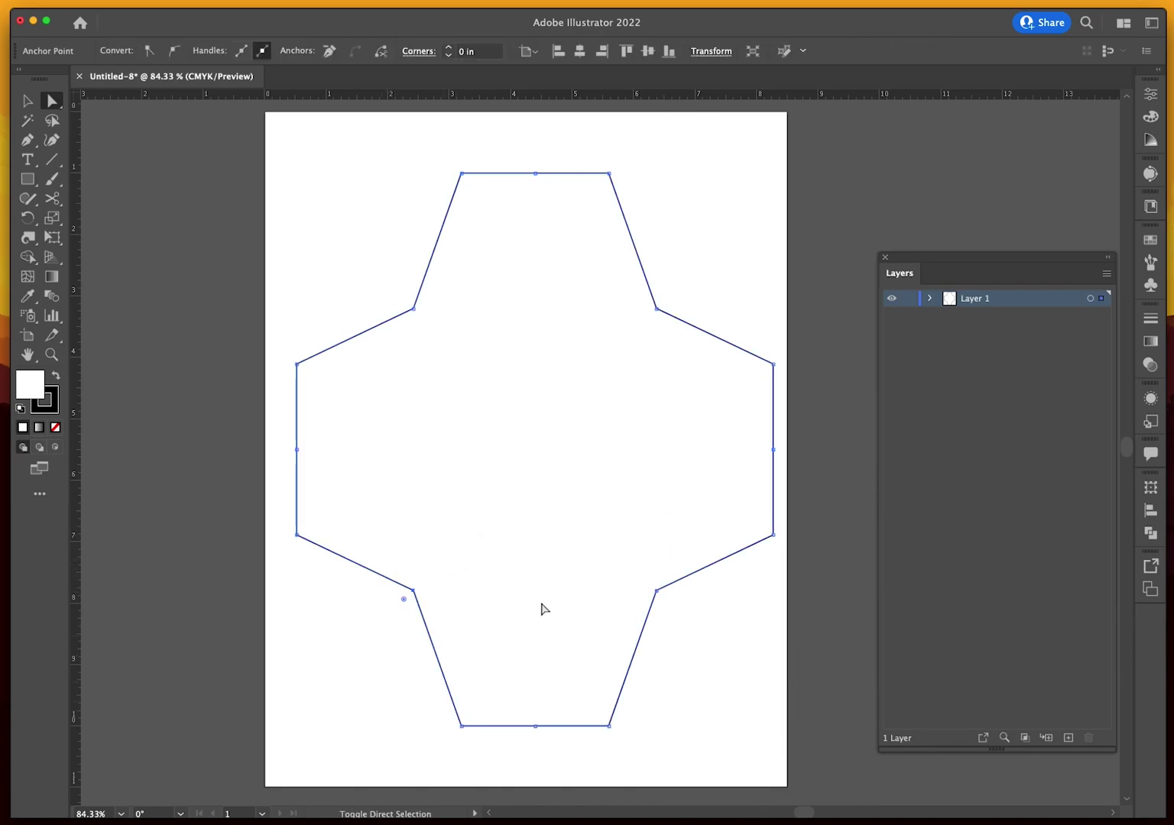
mouse_move(615, 570)
left_mouse_down()
mouse_move(709, 649)
mouse_move(514, 518)
mouse_move(618, 595)
mouse_move(629, 581)
left_mouse_up()
left_click_drag(699, 635, 649, 593)
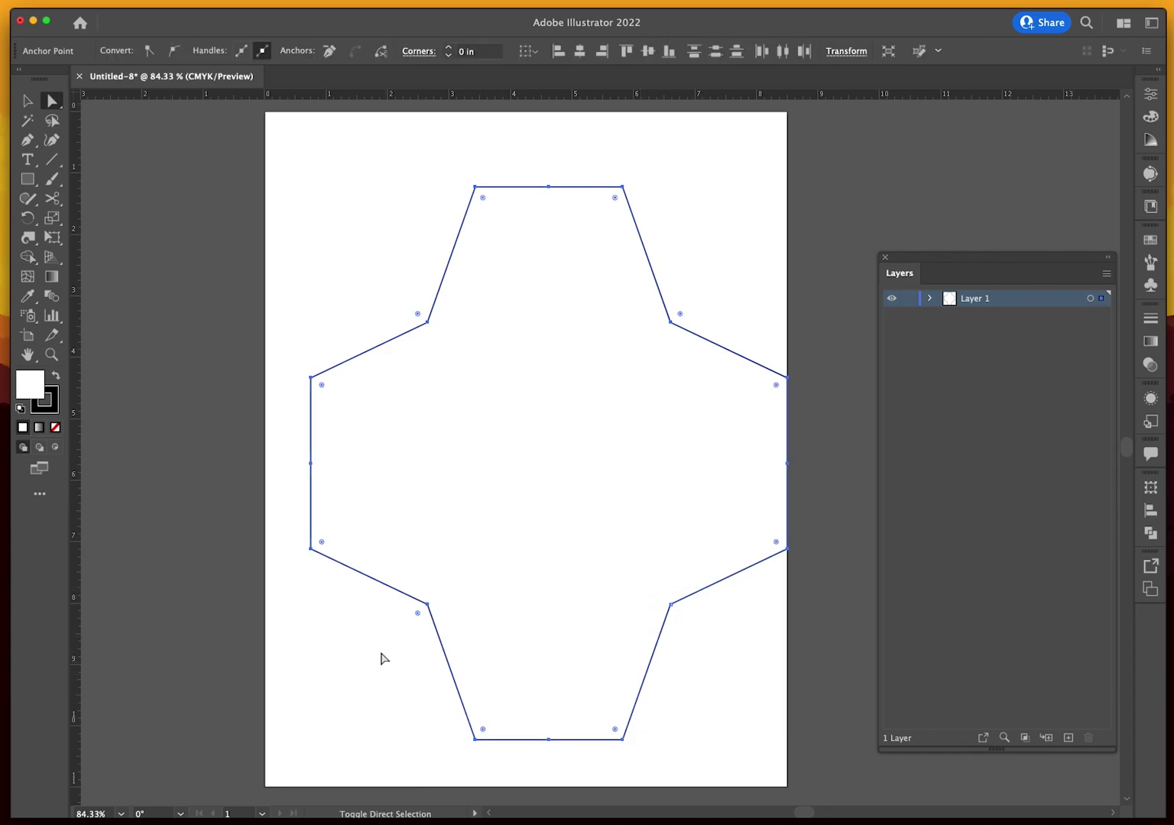
Reselect only the four inner corner anchors of the outline and set the height to 8 in
left_click_drag(363, 601, 463, 627)
left_click(320, 697)
left_click_drag(375, 601, 463, 628)
left_click_drag(686, 587, 649, 631)
left_click_drag(682, 285, 649, 365)
left_click_drag(403, 282, 449, 352)
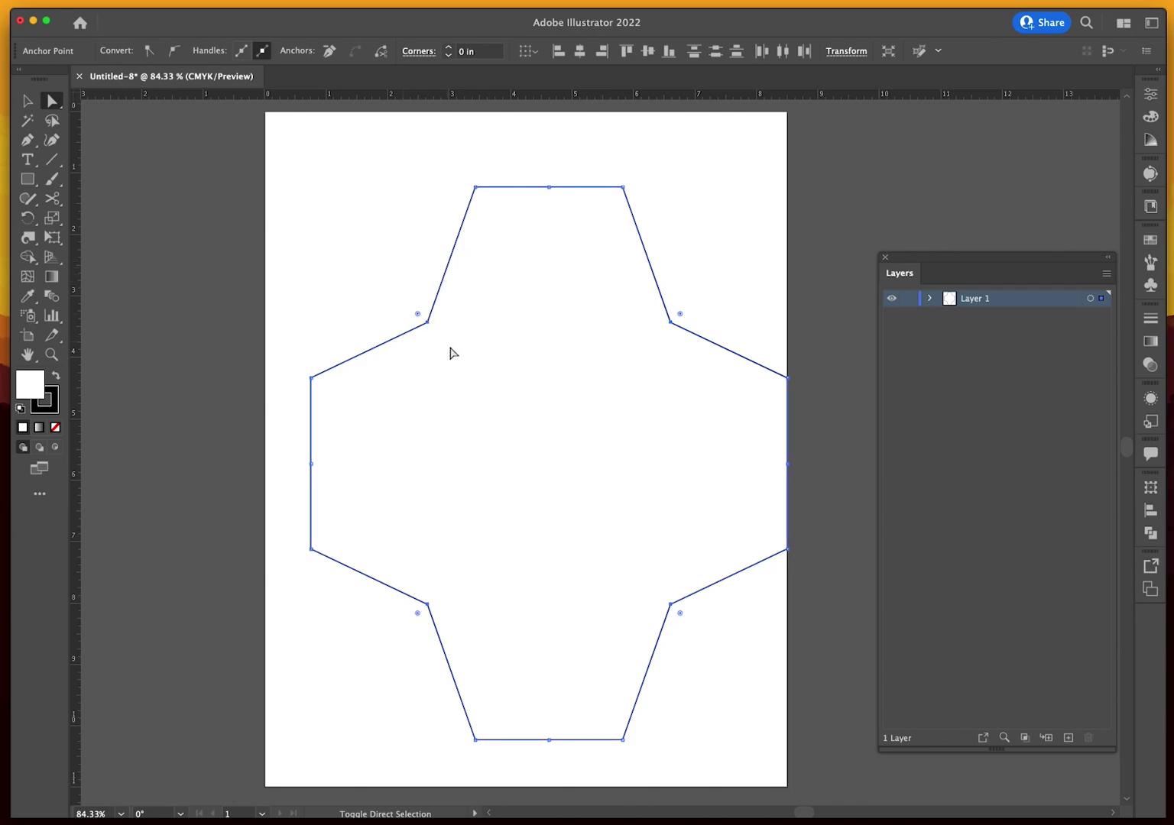
left_click(846, 55)
left_click(818, 79)
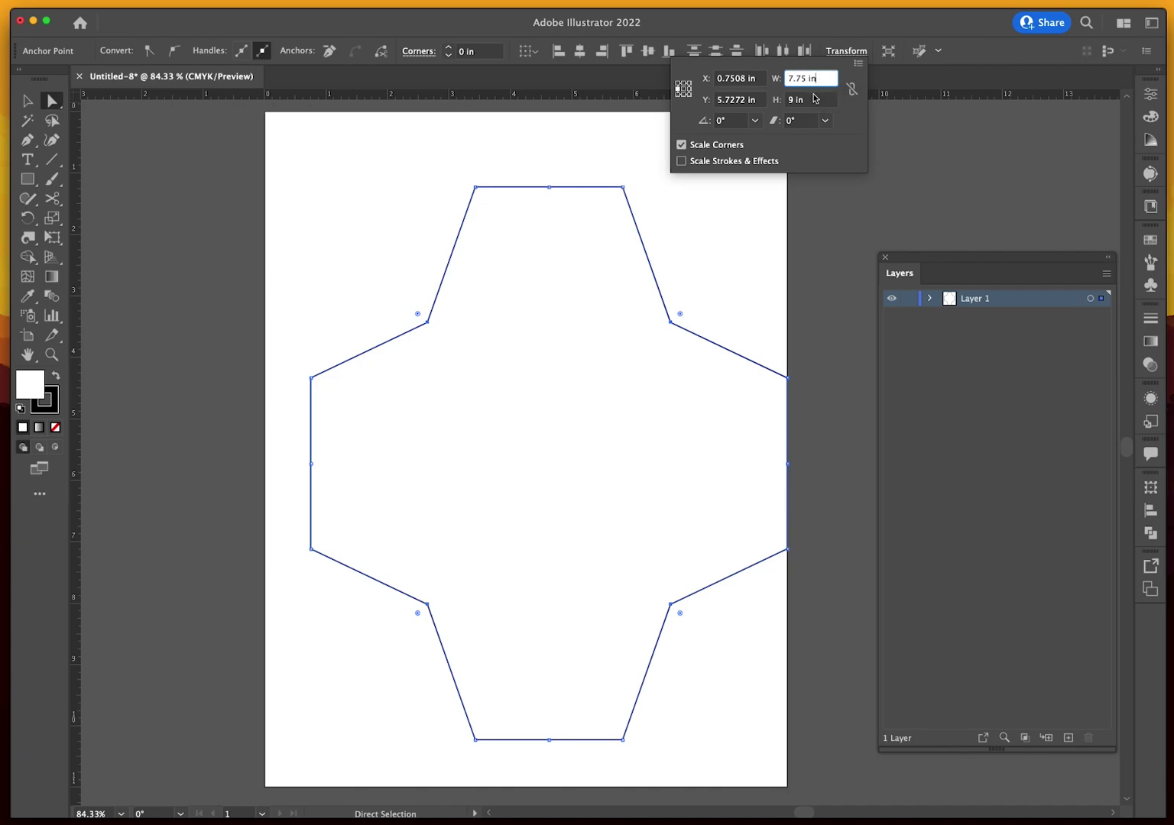
left_click(812, 100)
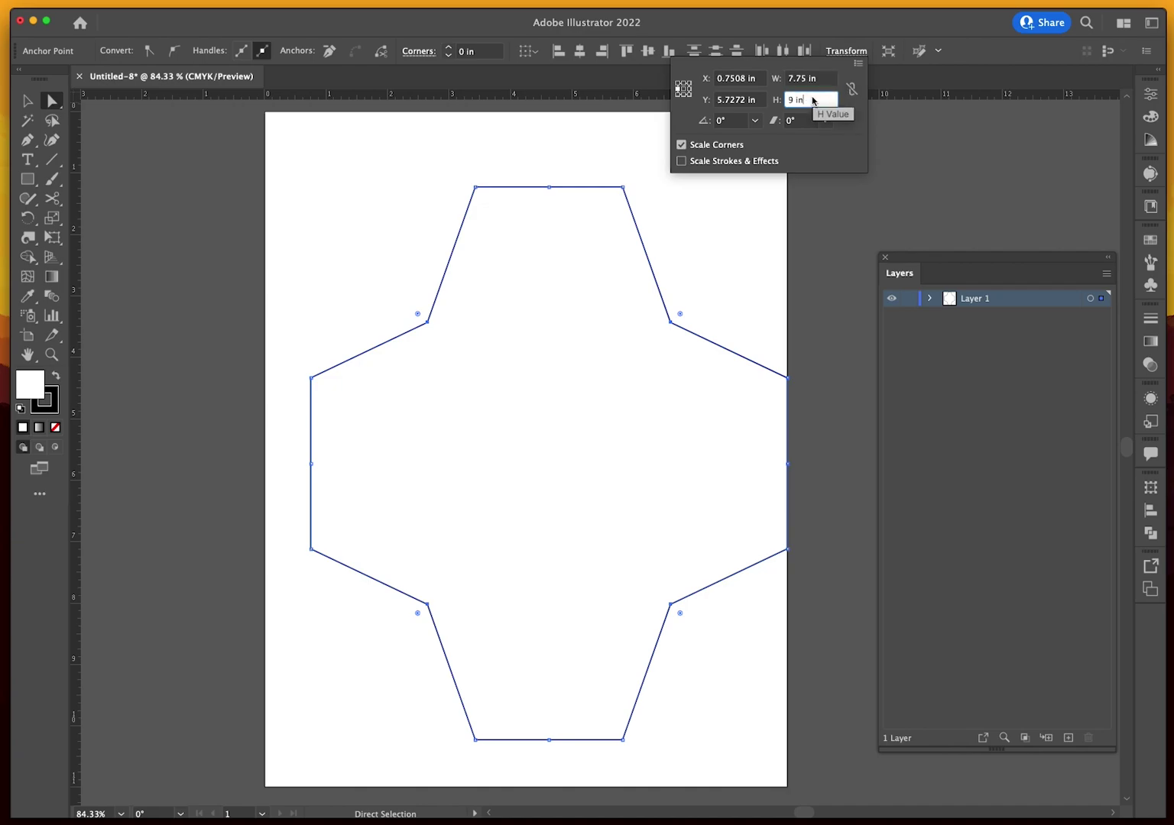
key("Down")
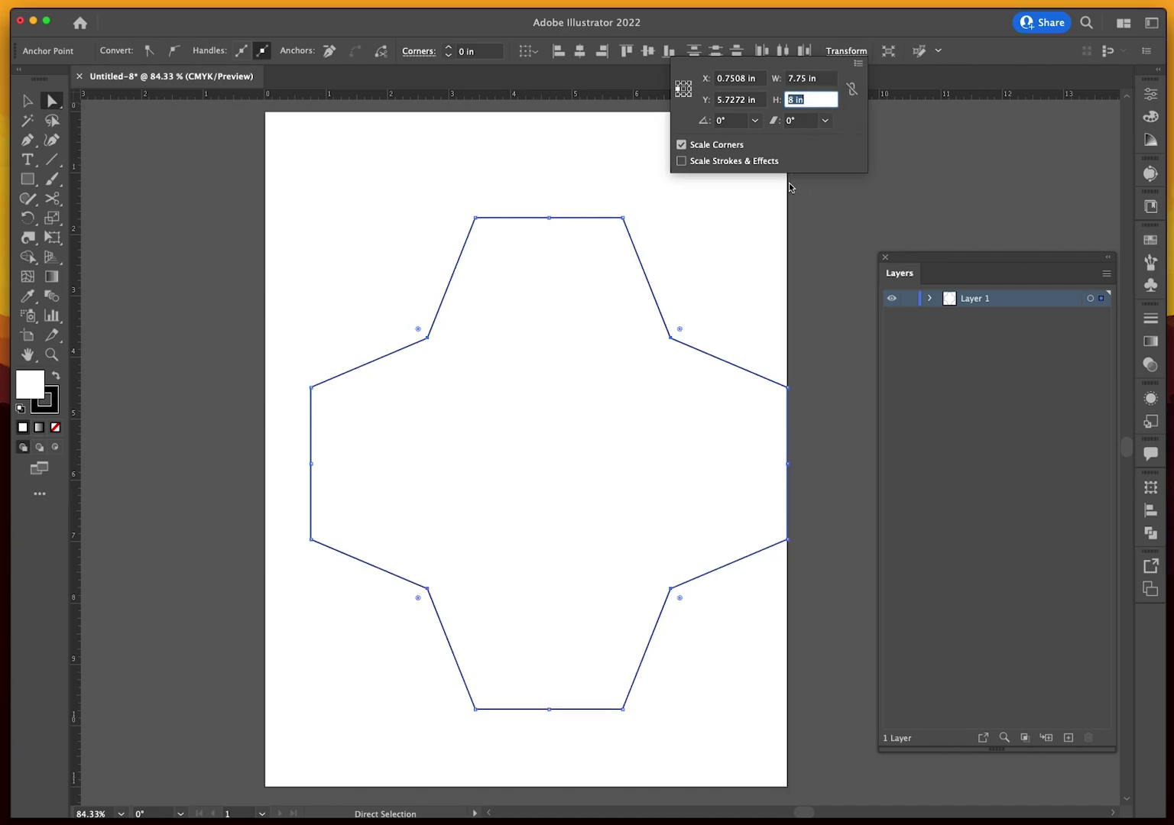
key("Return")
Directly select the anchors along the top and bottom edges and set the outline's width to 8.375 in
left_click_drag(428, 194, 753, 251)
left_click_drag(432, 699, 664, 752)
left_click(846, 51)
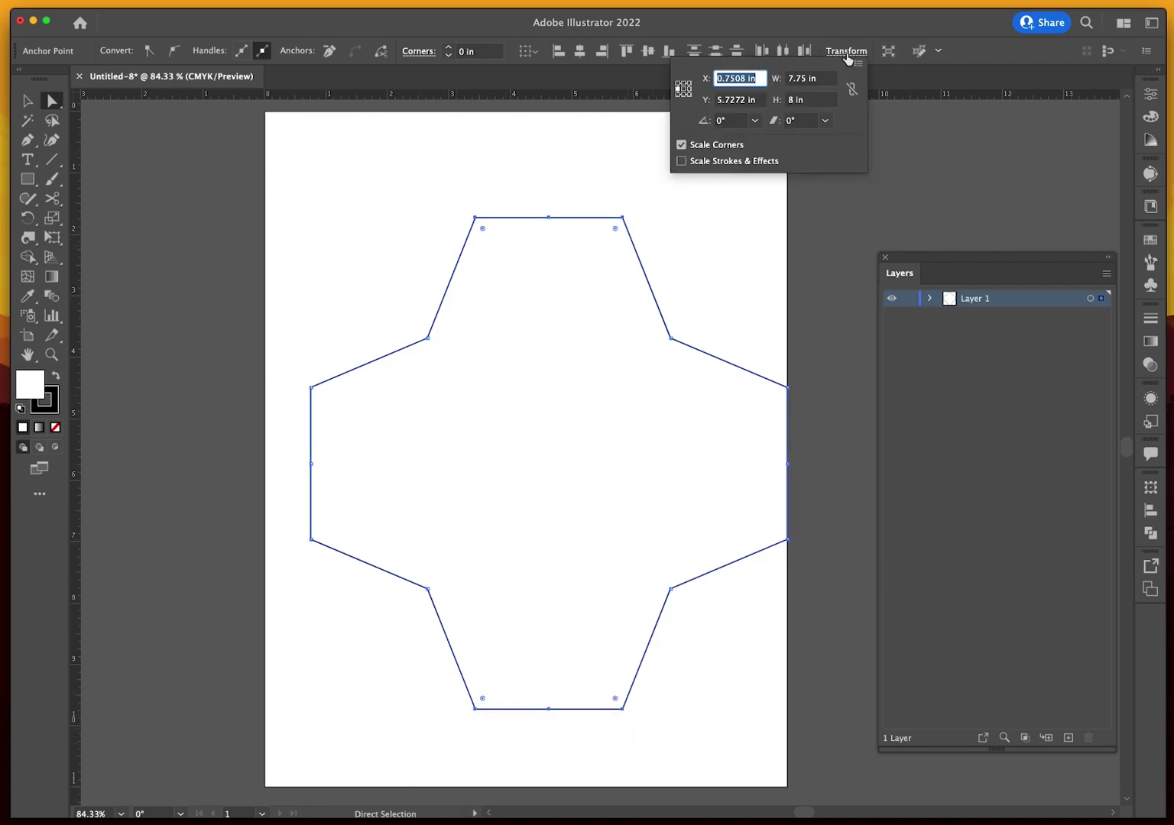
left_click(811, 79)
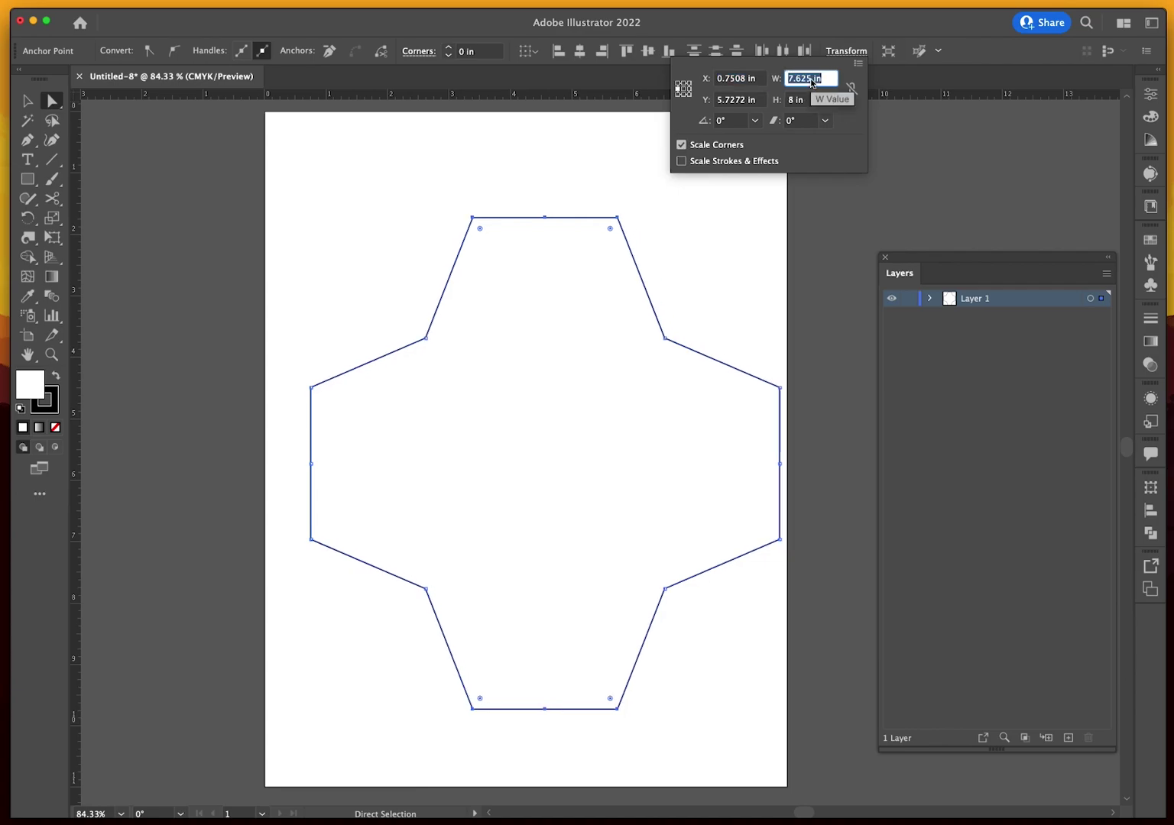
key("Up")
key("Up")
key("Up")
key("Up")
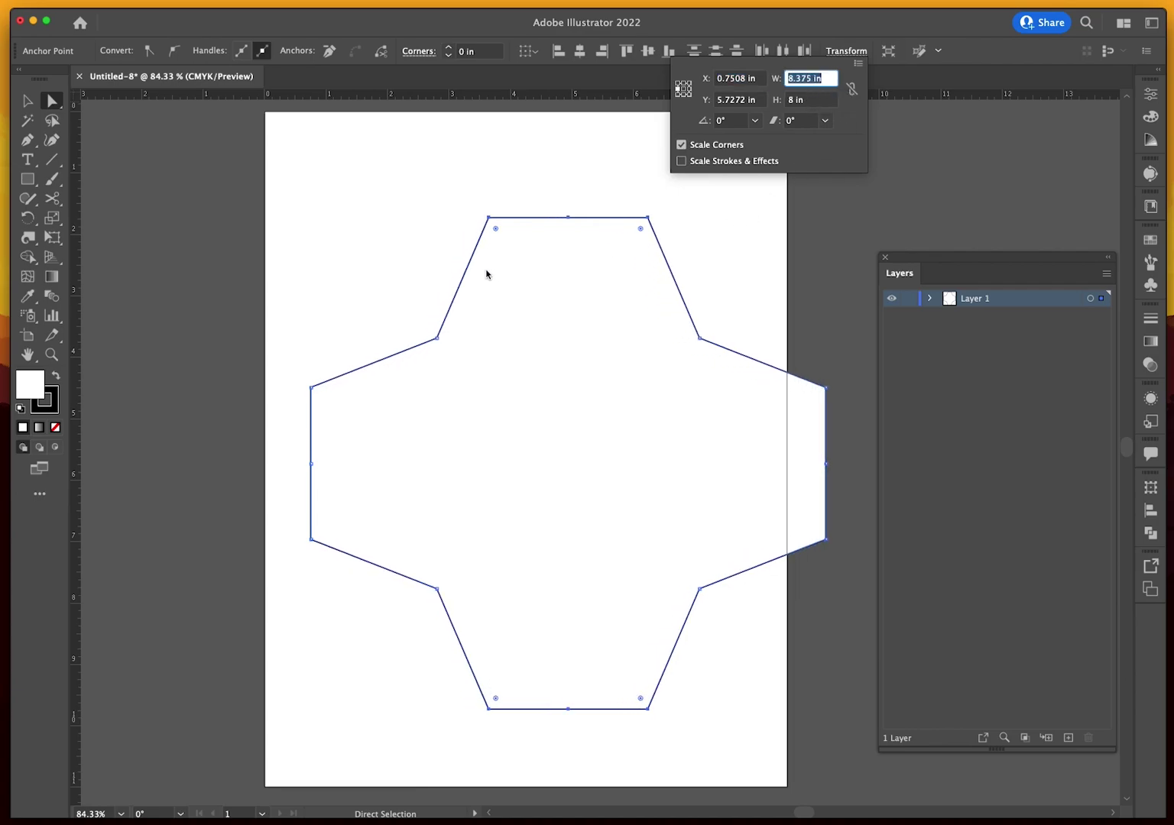
left_click(429, 307)
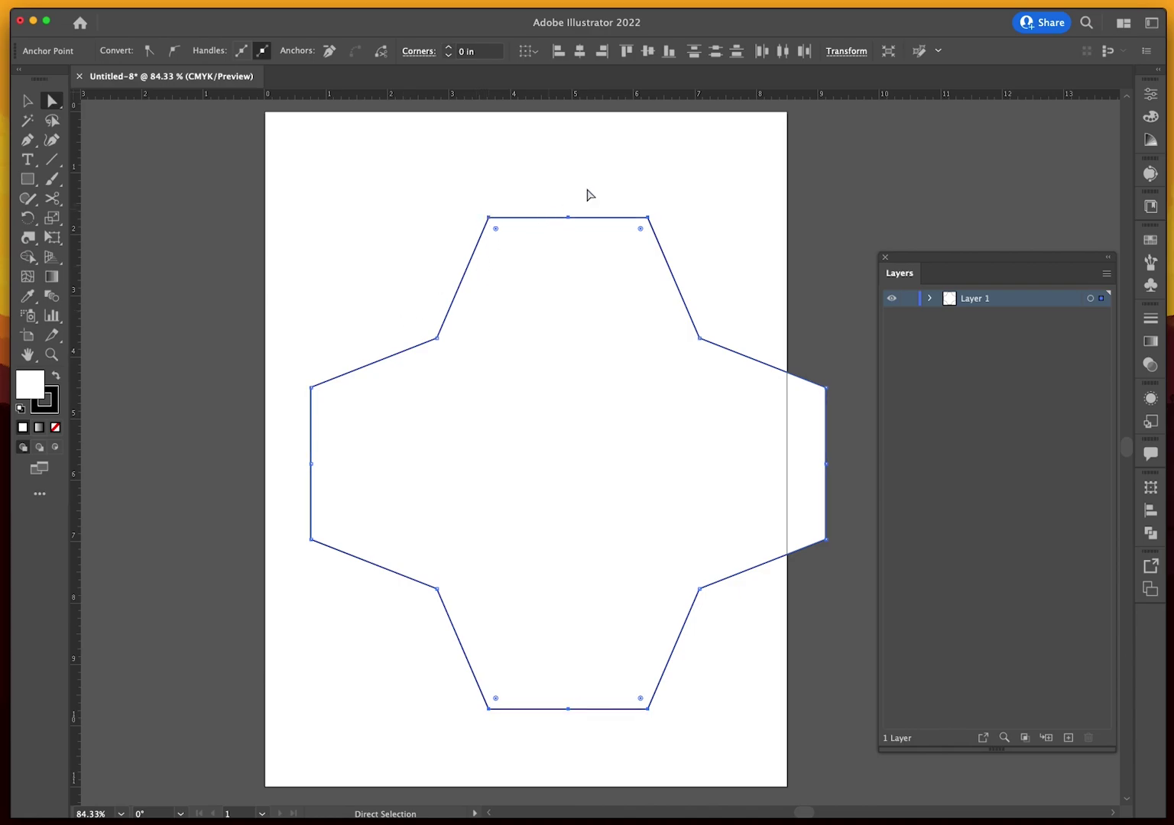
Set the outline's height to 10 in and step it down to 9 in
left_click(845, 52)
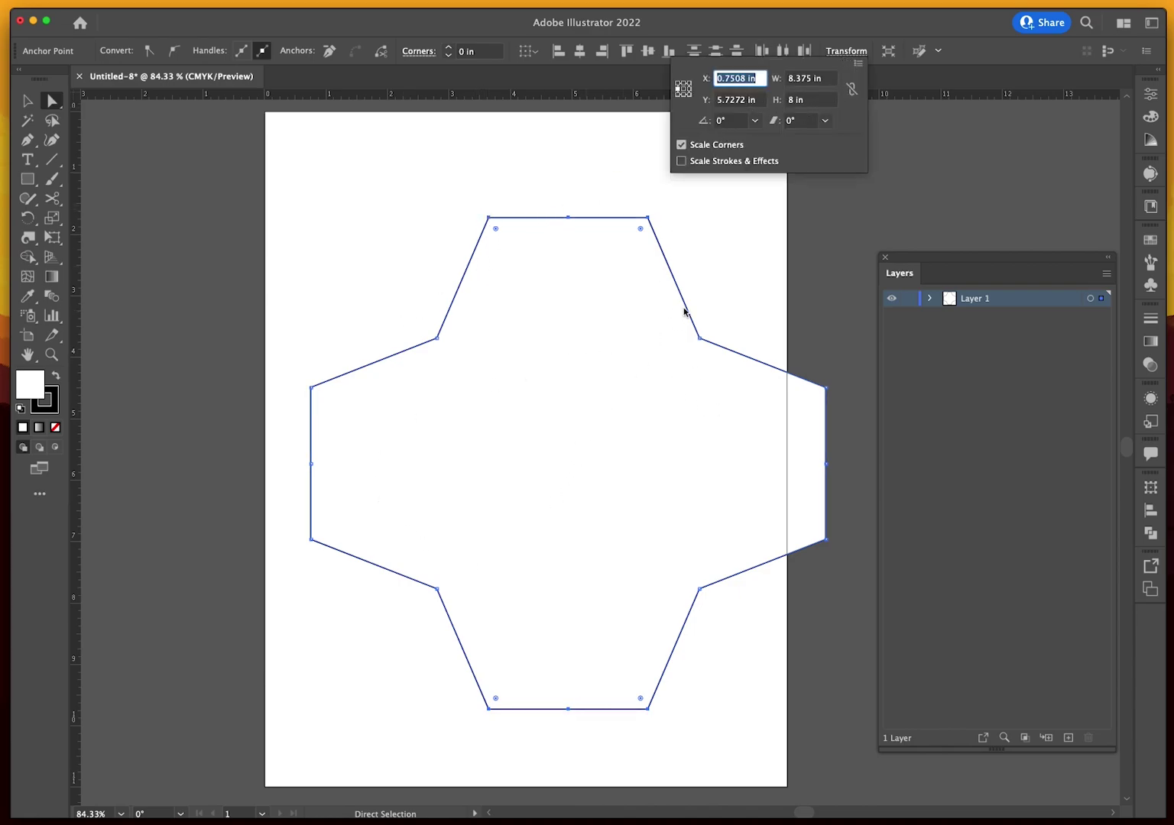
left_click(806, 103)
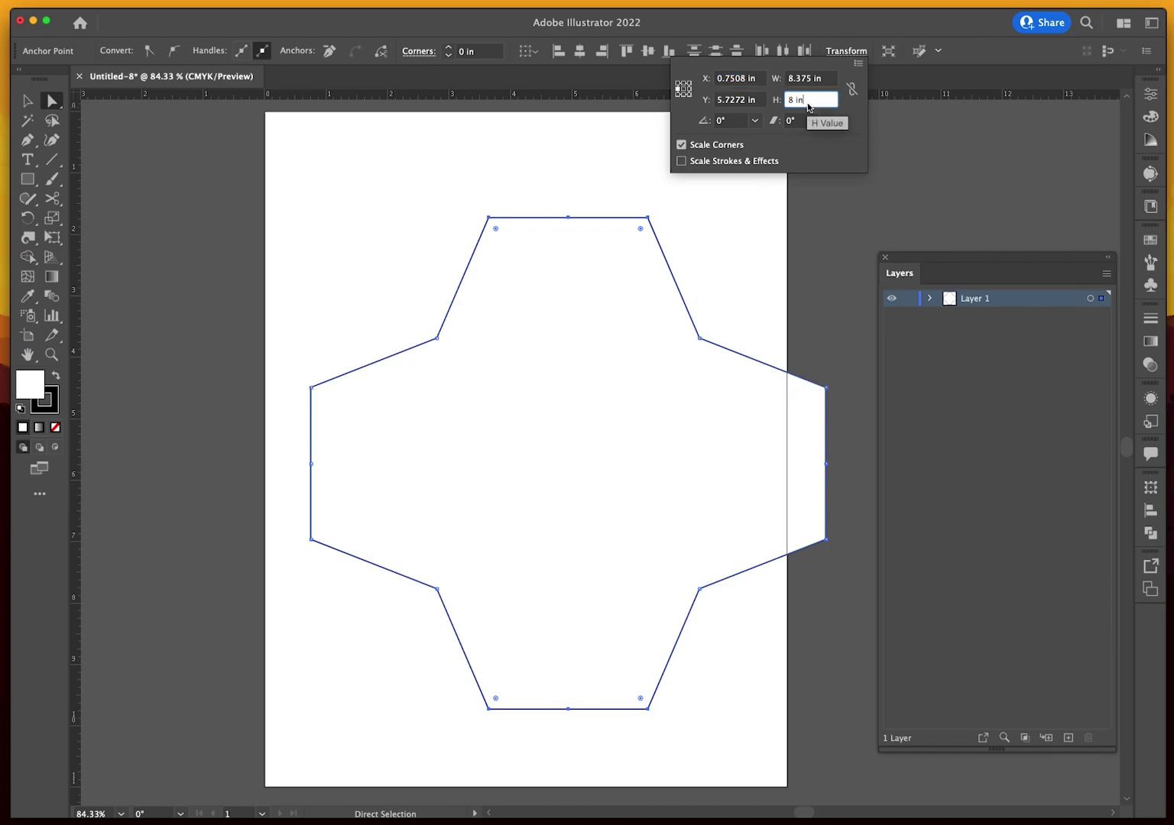
type("10")
key("Return")
key("Down")
key("Up")
key("Down")
key("Escape")
Select the whole outline, centre it horizontally and vertically on the artboard, and deselect it
left_click(26, 100)
left_click_drag(608, 501, 582, 472)
left_click(737, 51)
left_click(804, 50)
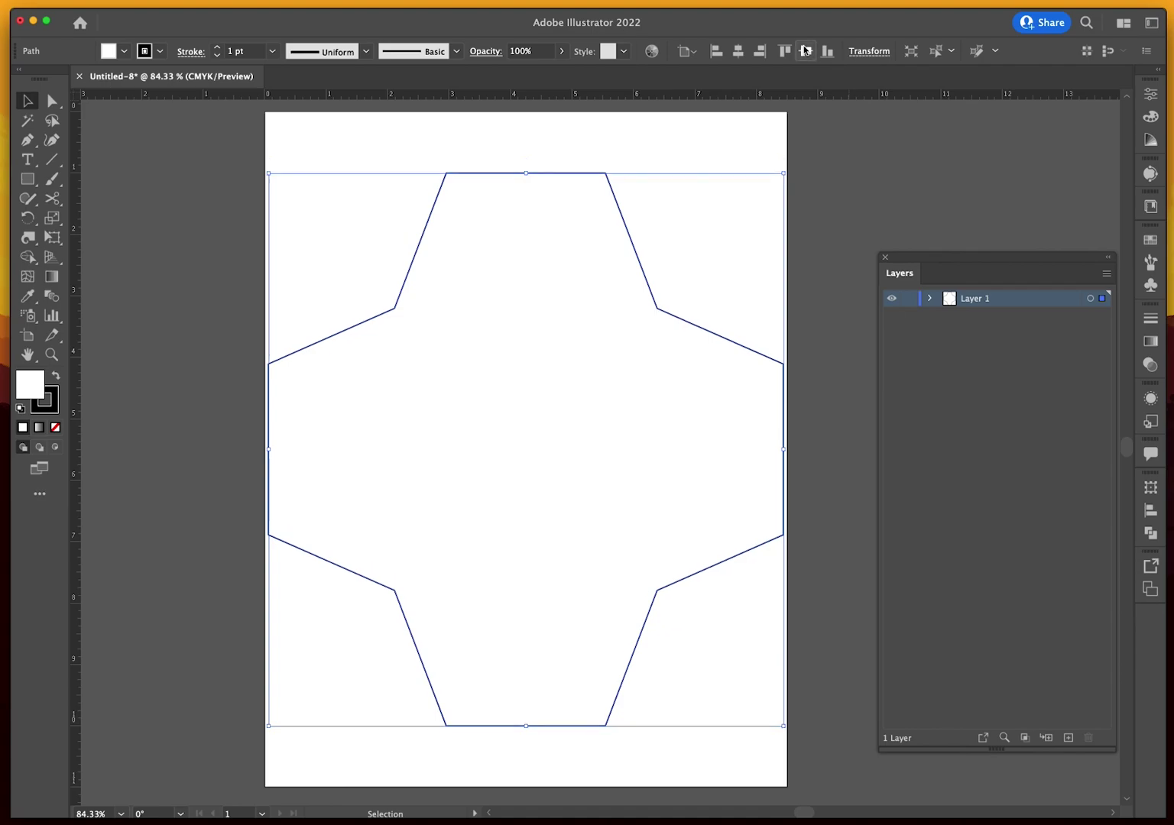
left_click(815, 338)
Expand Layer 1 and select the outline path inside it
left_click(931, 299)
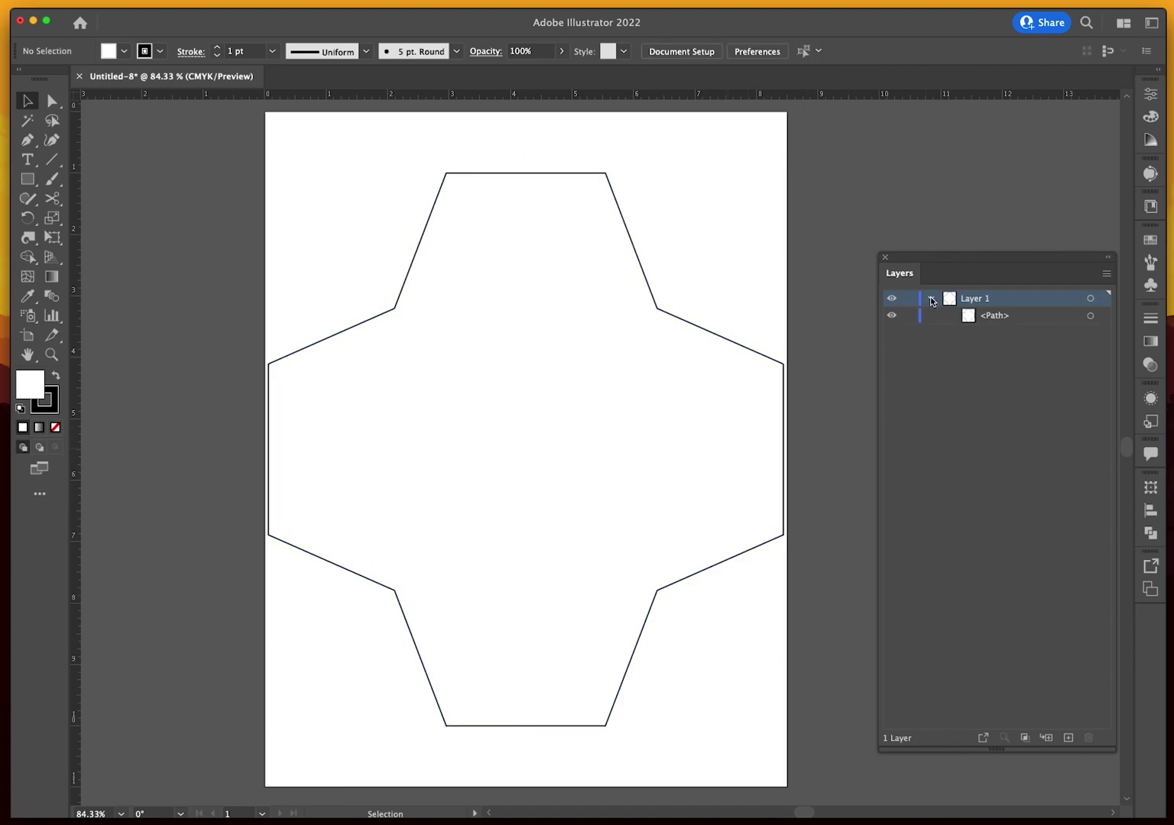
left_click(1090, 316)
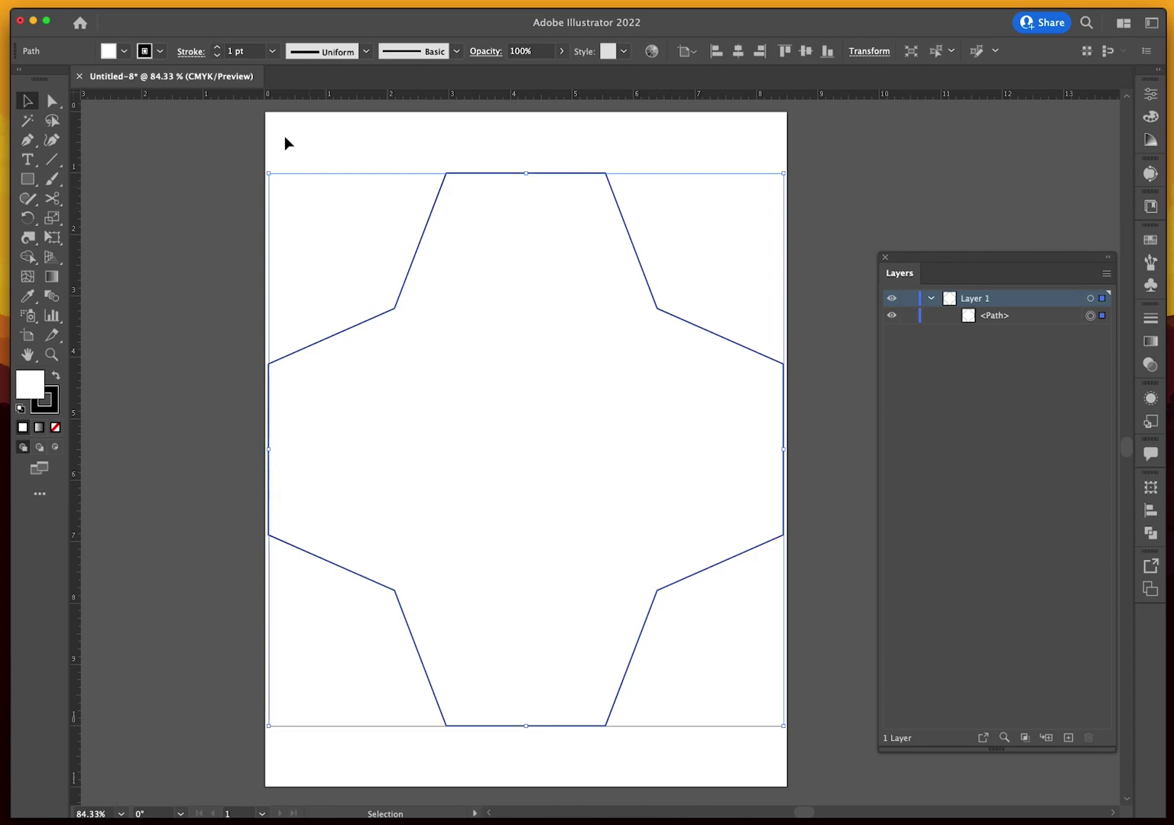
Try a 16 pt stroke weight on the outline and set it back to 1 pt
left_click(298, 336)
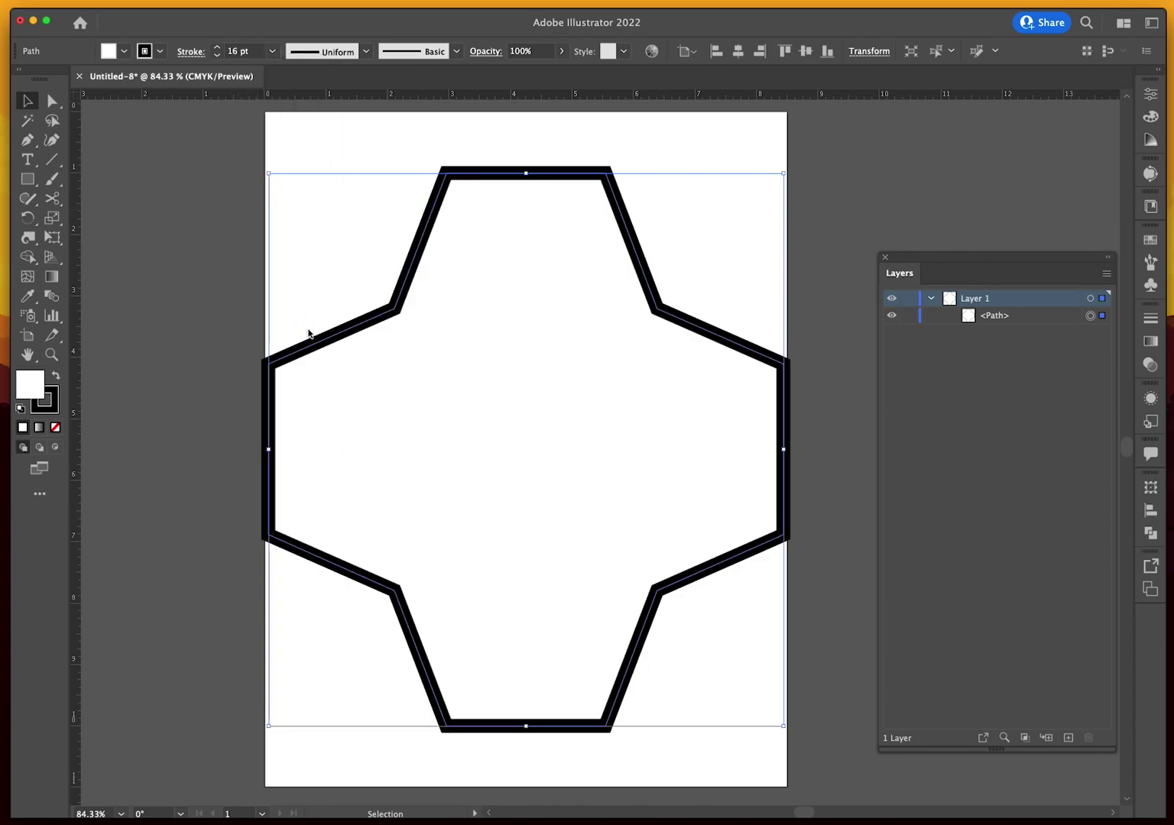
left_click(270, 51)
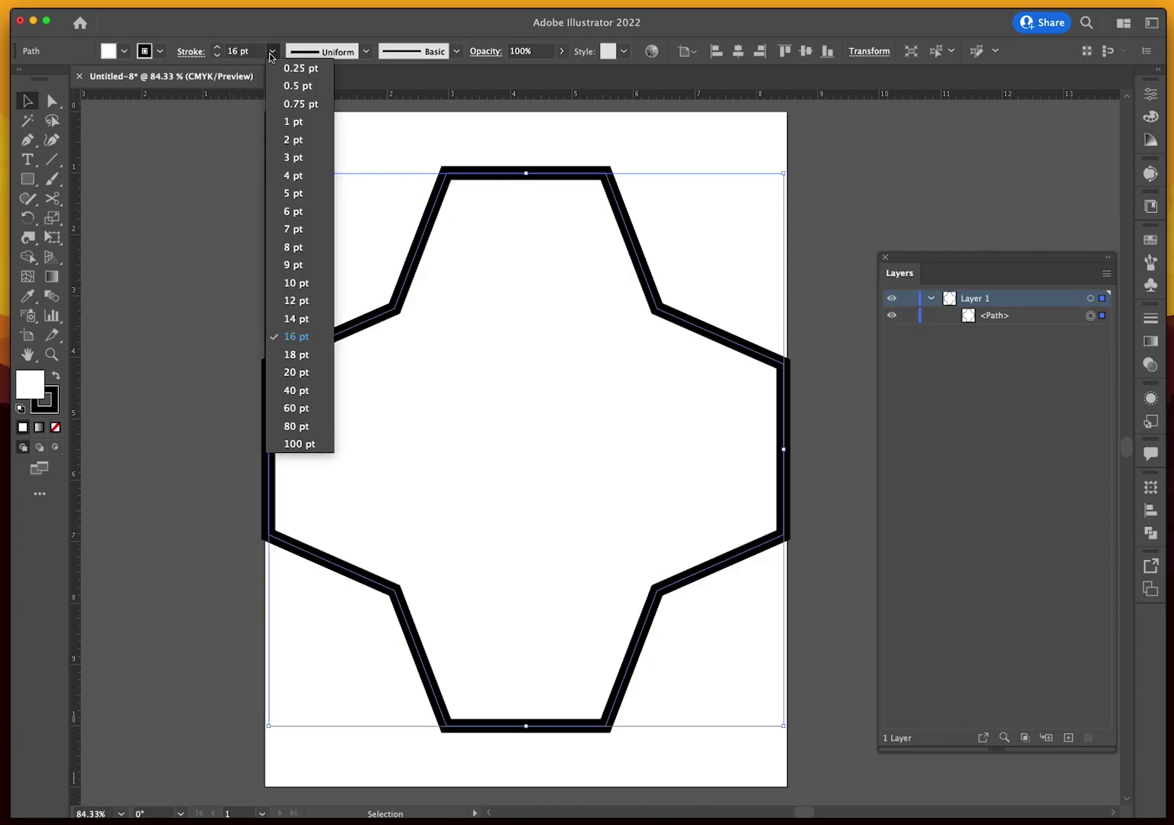
left_click(292, 122)
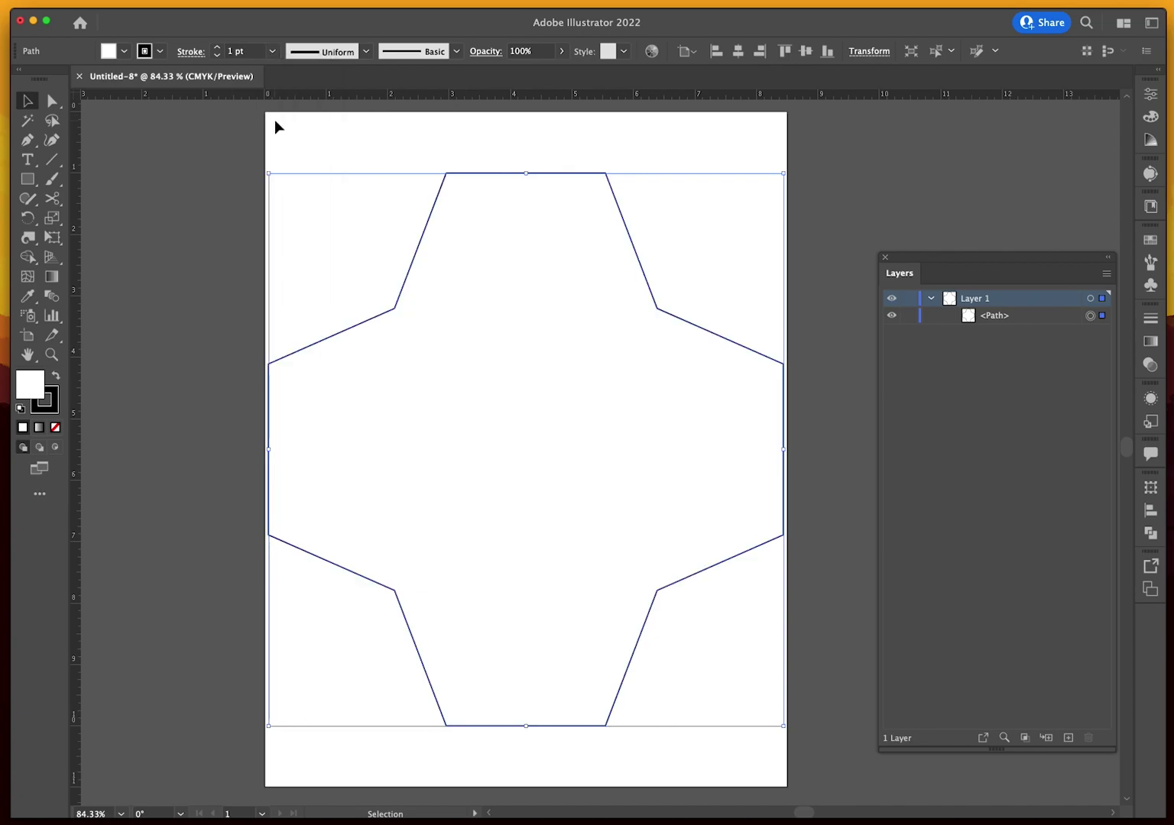
Remove the outline's stroke and fill the shape with bright green (#06f242)
left_click(54, 393)
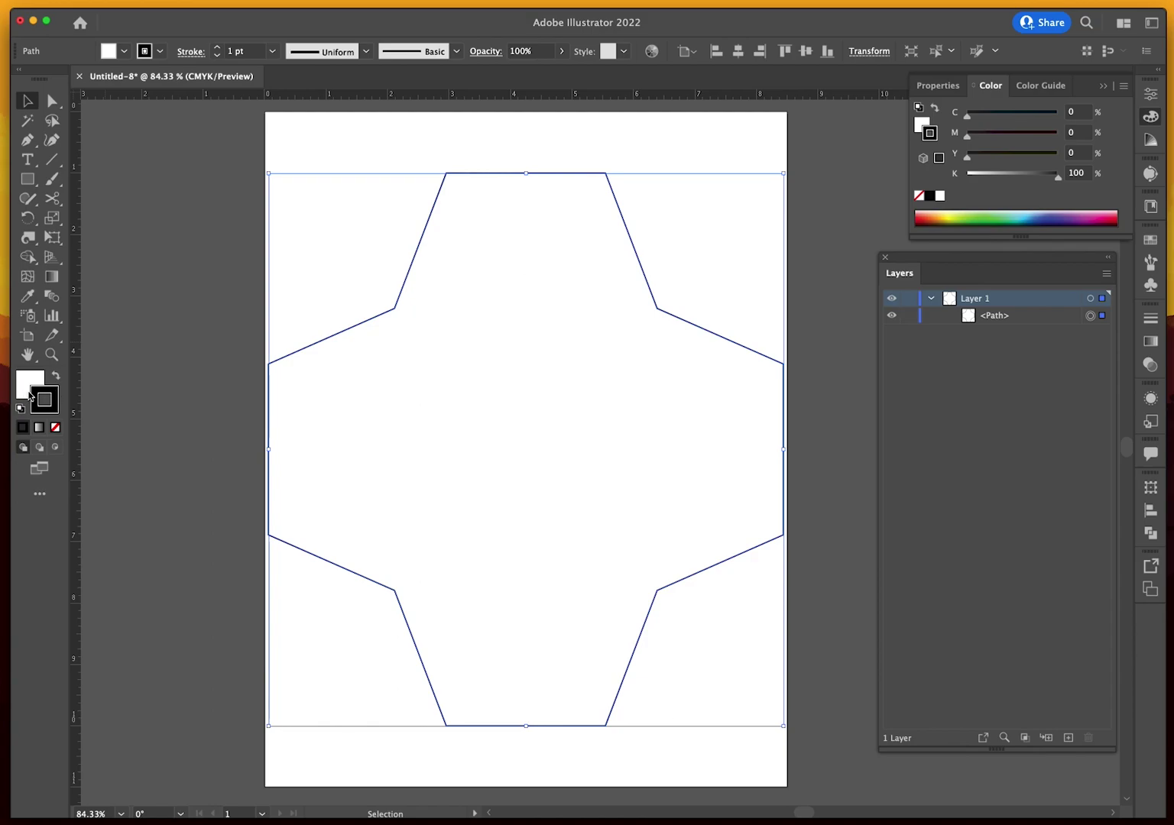
left_click(55, 430)
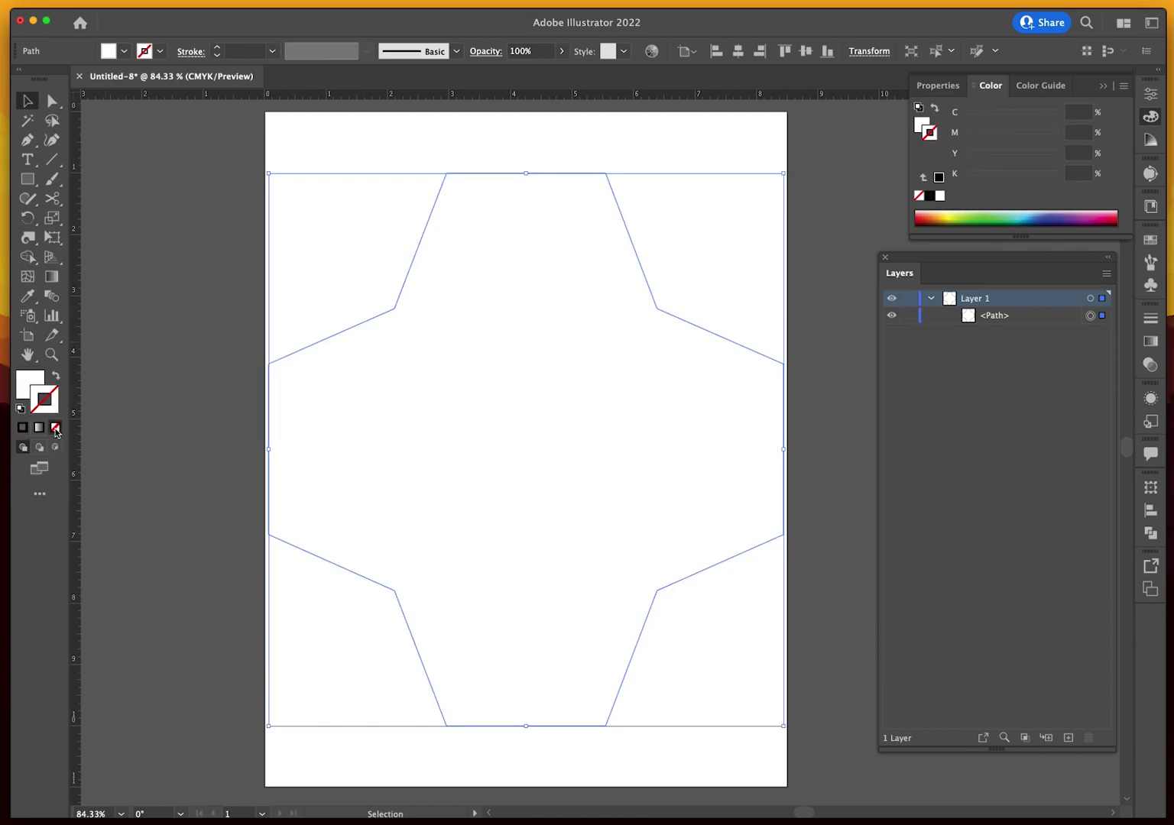
left_click(22, 391)
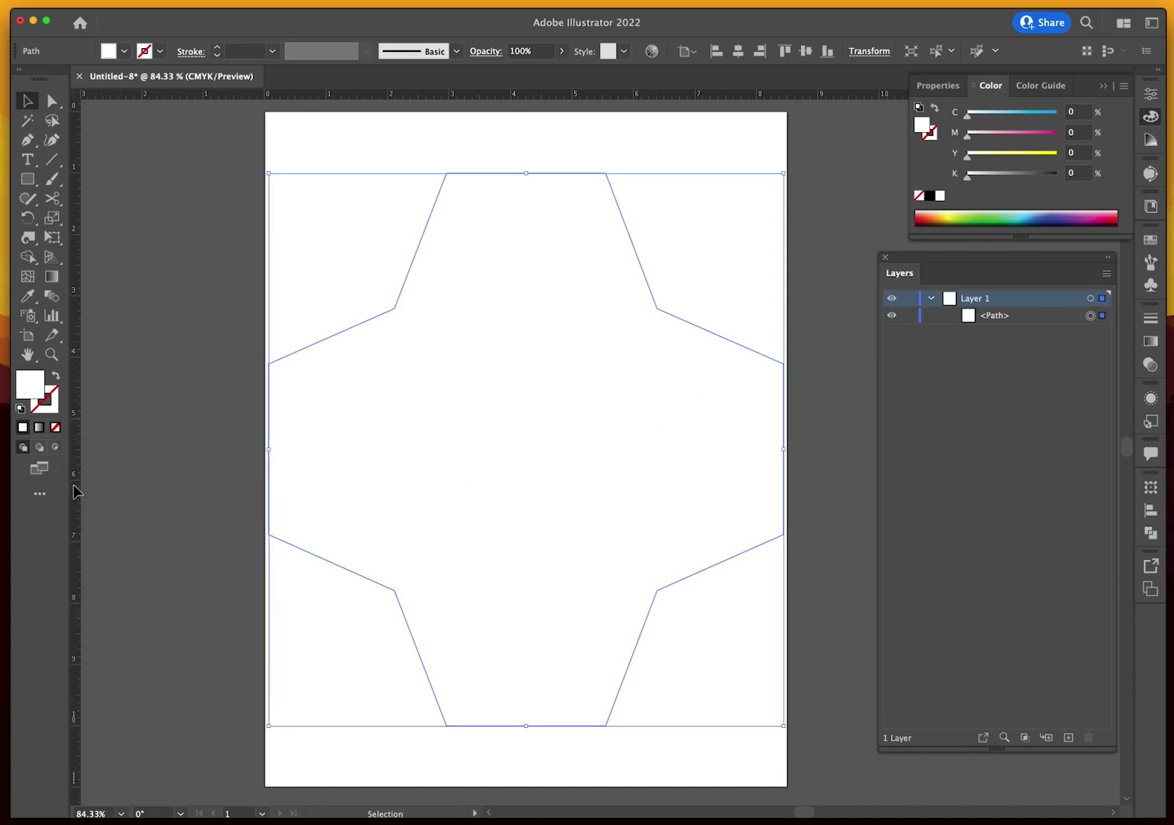
double_click(23, 391)
left_click(4, 384)
left_click_drag(48, 328, 514, 381)
mouse_move(451, 533)
left_mouse_down()
mouse_move(459, 506)
mouse_move(464, 553)
left_mouse_up()
left_click_drag(418, 451, 433, 433)
left_click(601, 427)
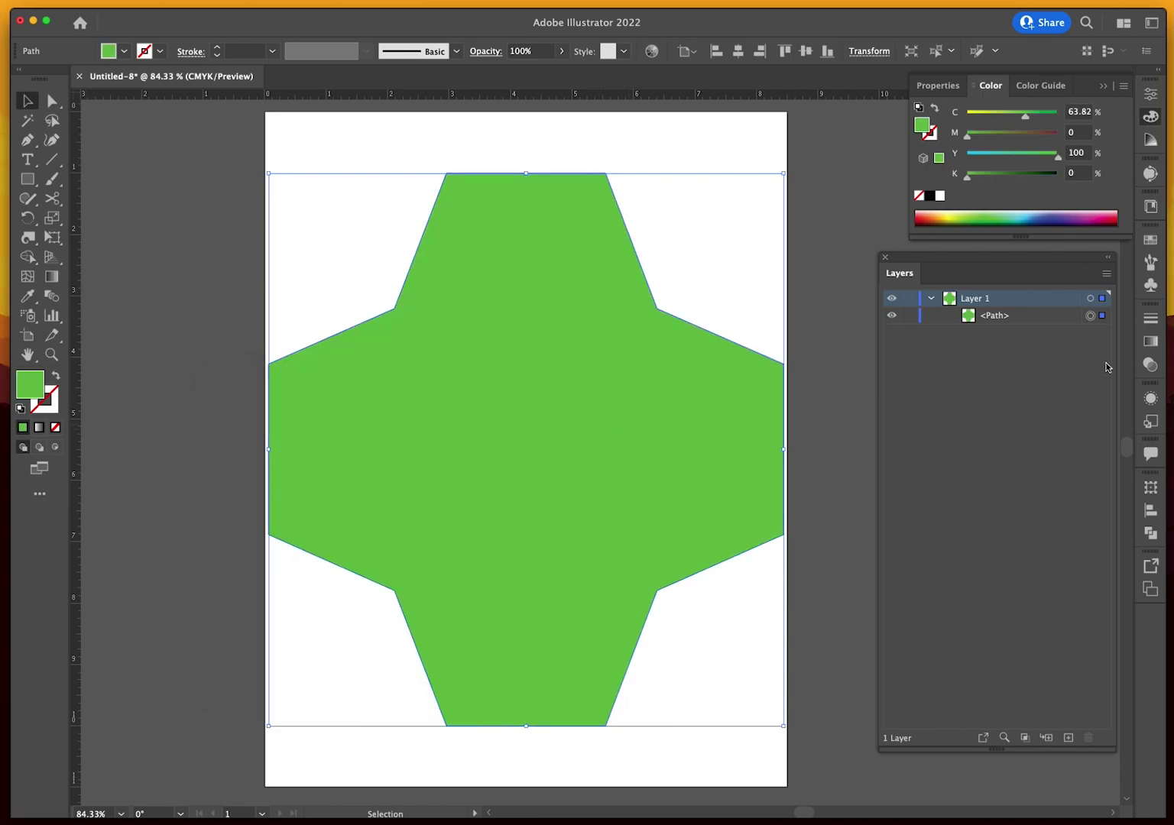
Rename Layer 1 to Template and create a new empty layer above it
double_click(987, 302)
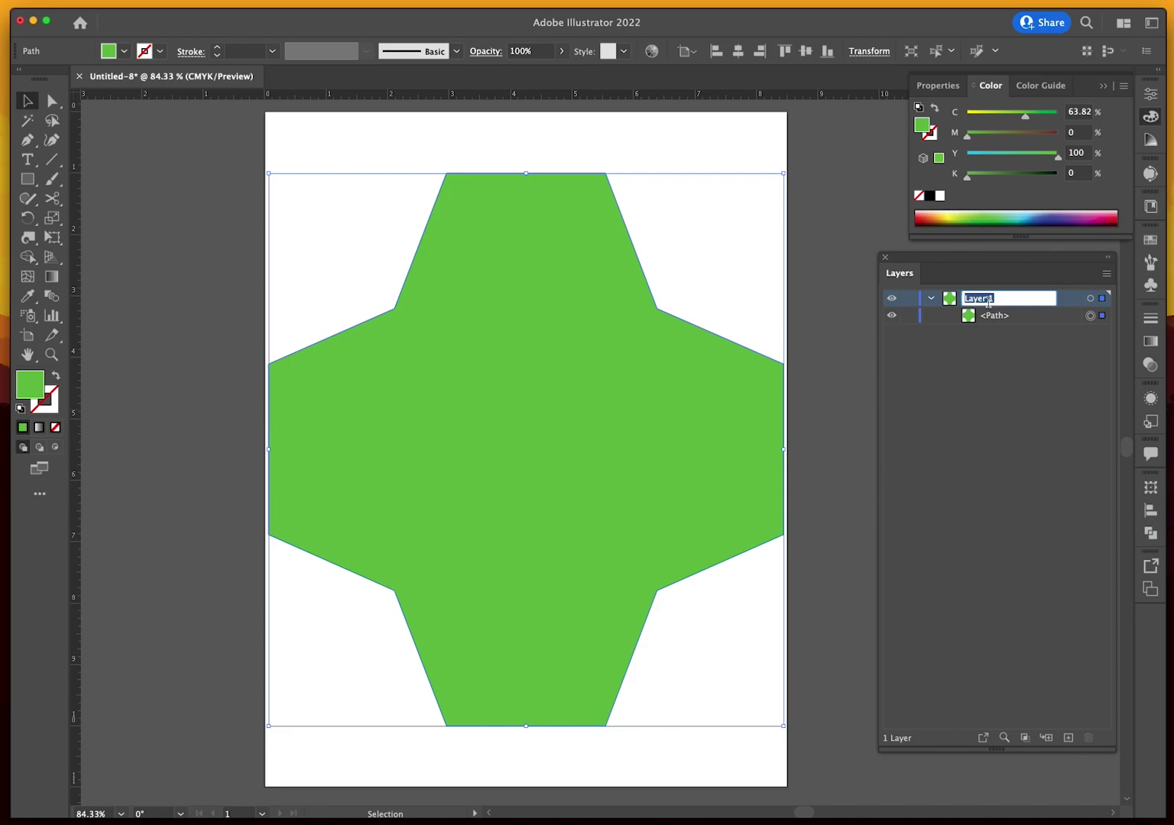
type("Template")
key("Return")
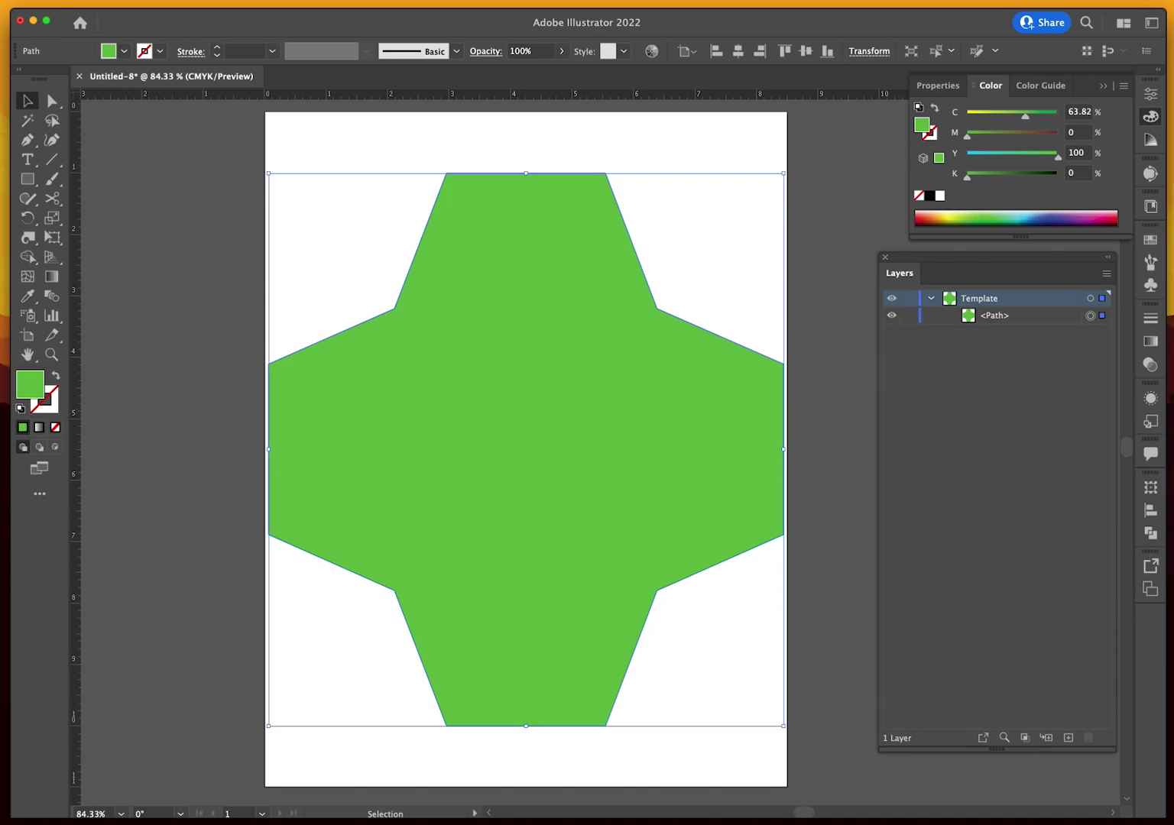
left_click(931, 299)
left_click(930, 299)
left_click(1068, 738)
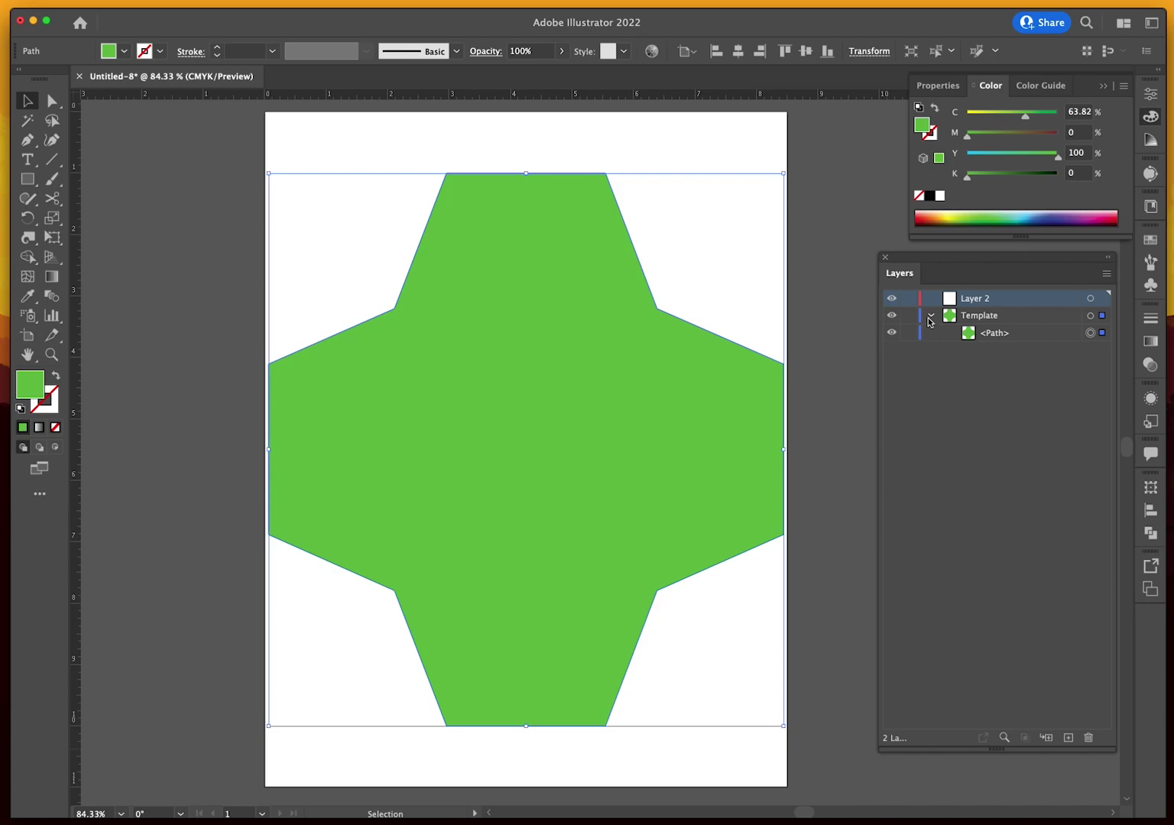
left_click(1089, 298)
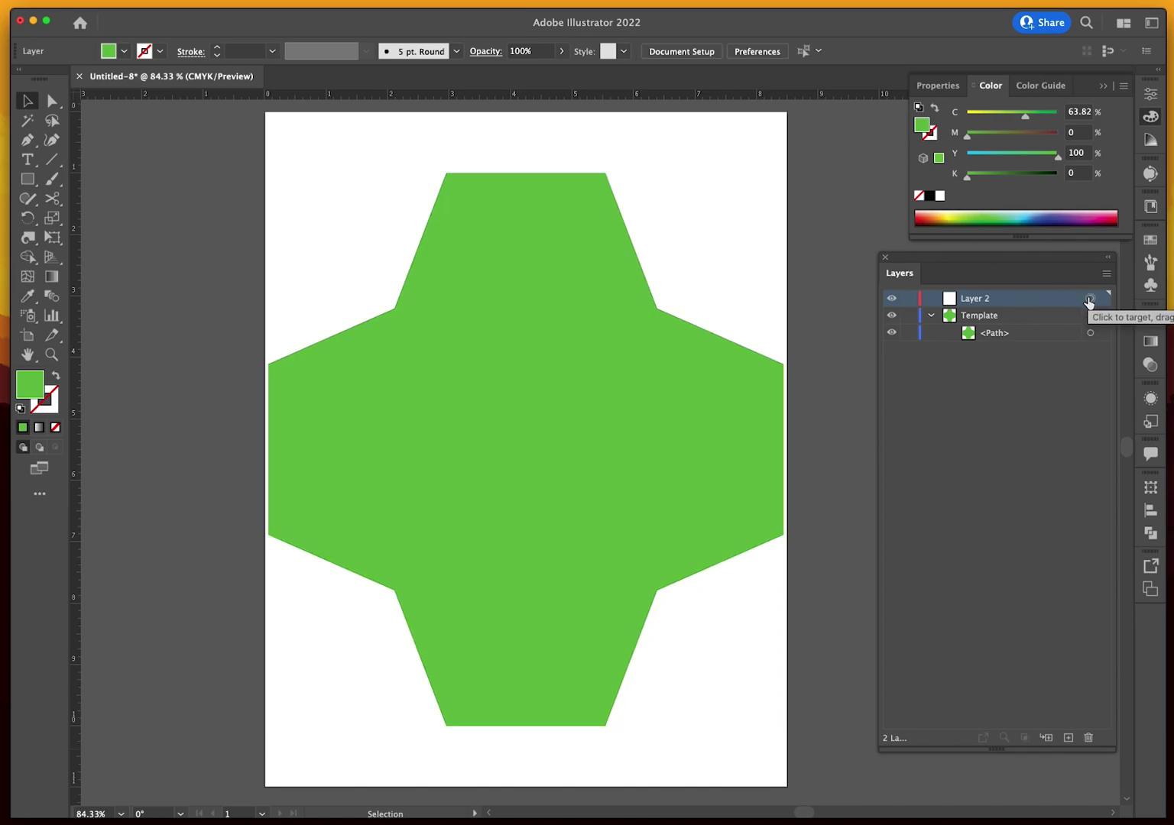
Directly select the anchors of the template's upper flap and paste a copy of that section
left_click(50, 102)
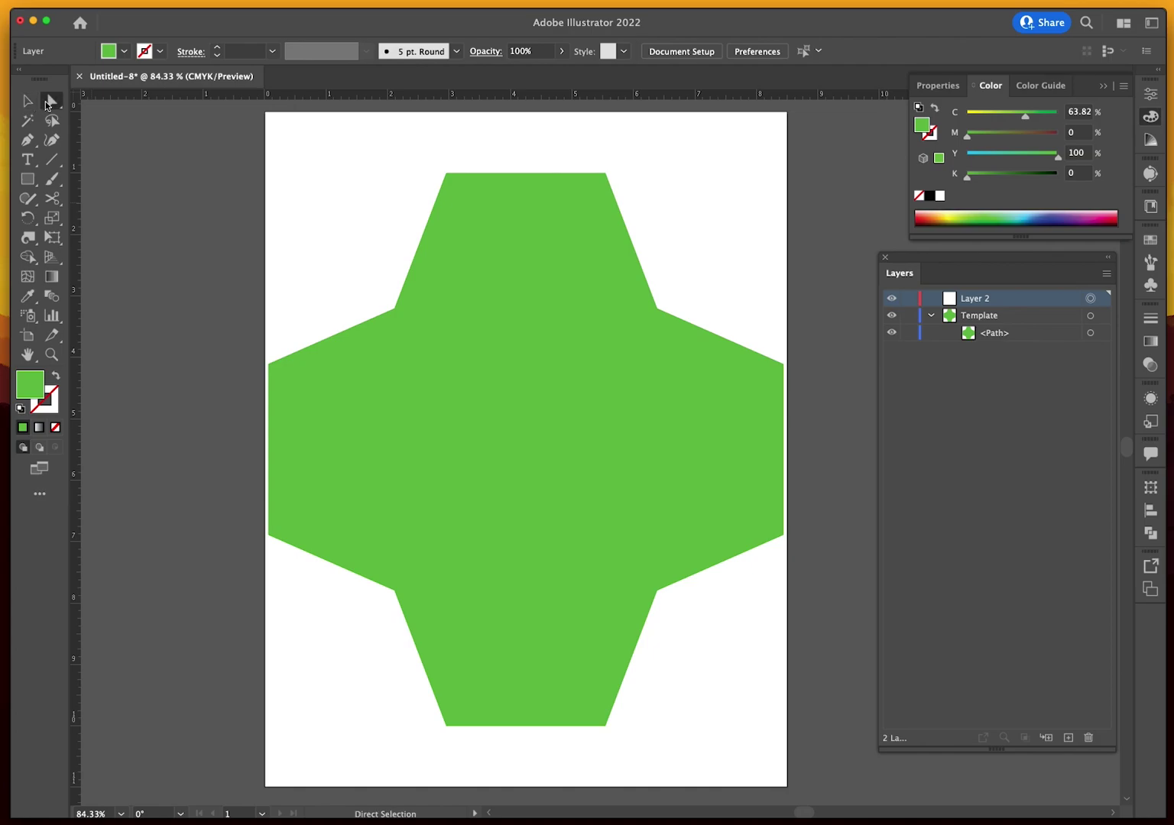
left_click_drag(374, 152, 684, 337)
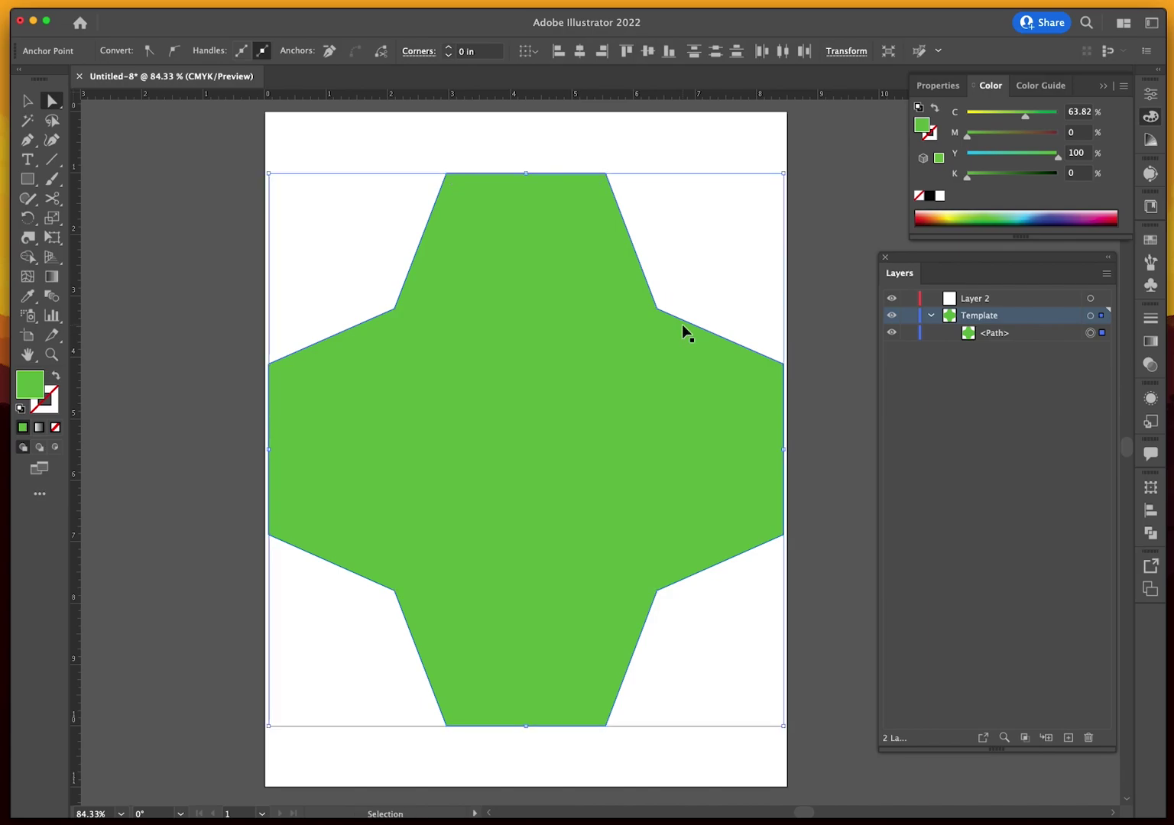
key("cmd+c")
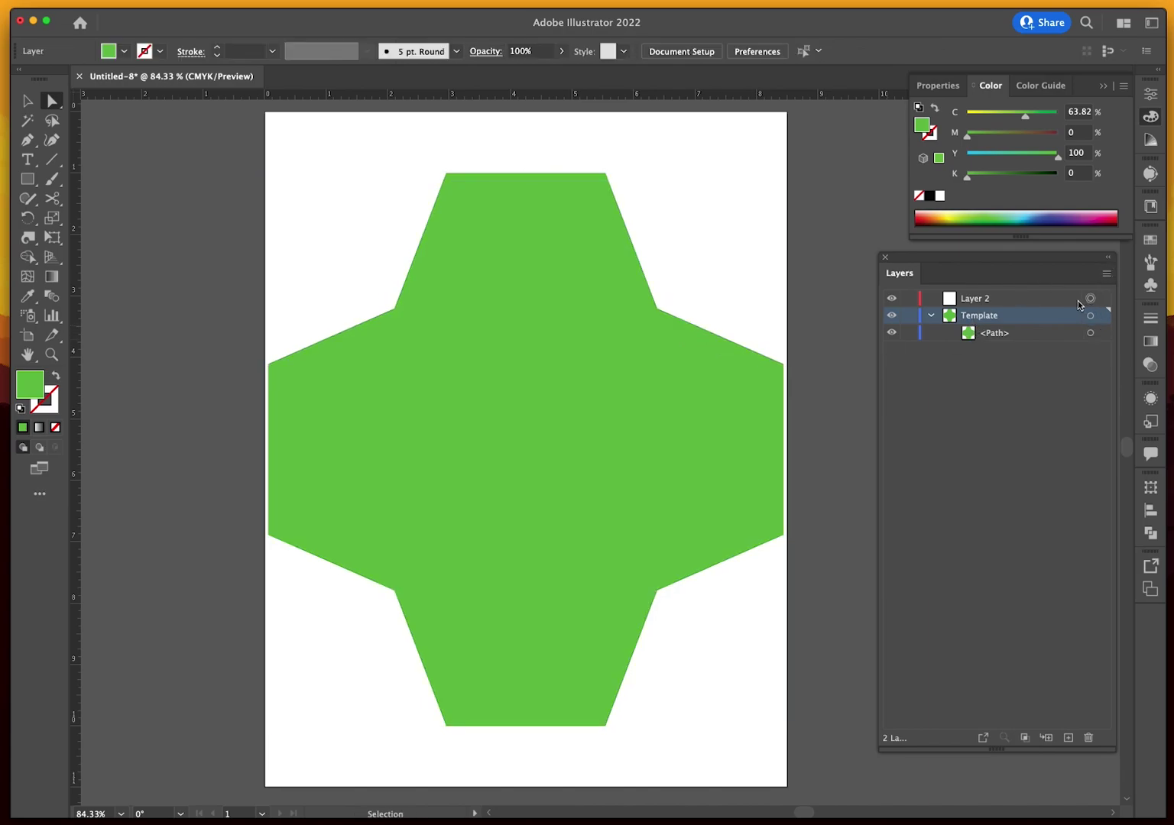
key("cmd+v")
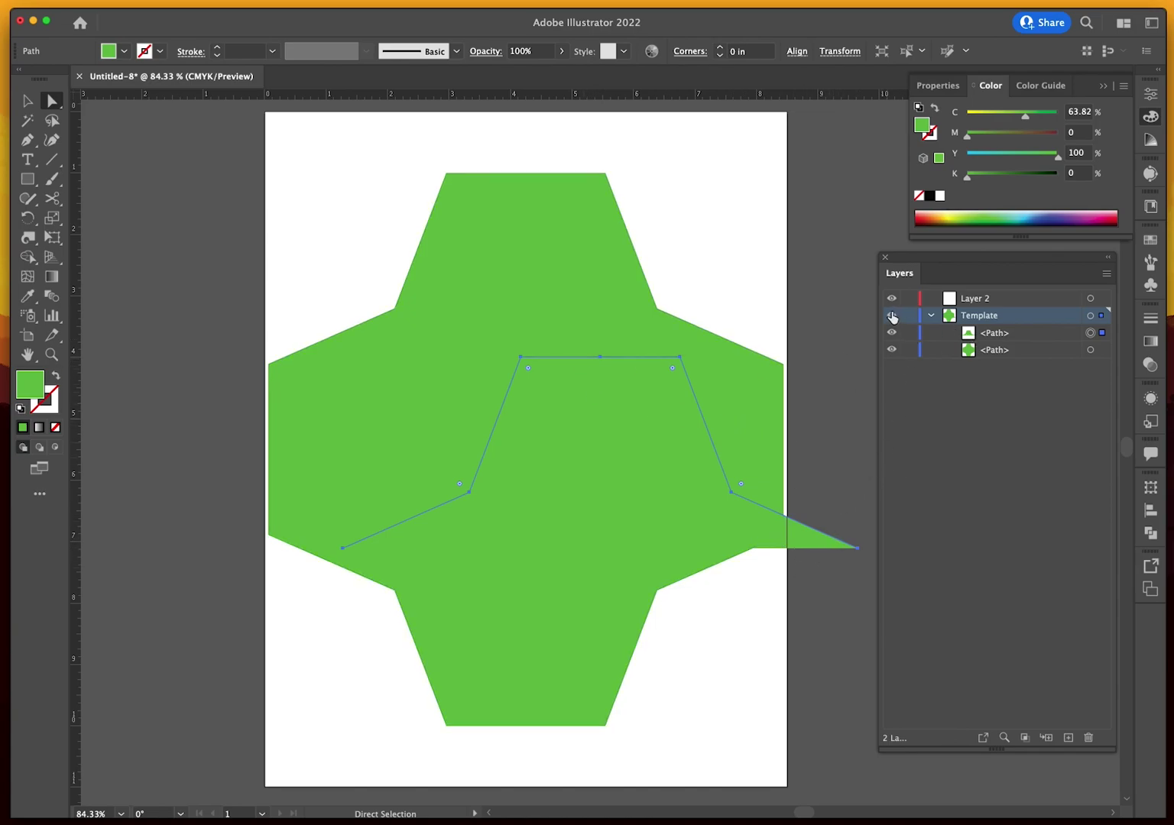
Move the pasted flap path from the Template layer into Layer 2 and collapse the Template layer
left_click(1017, 336)
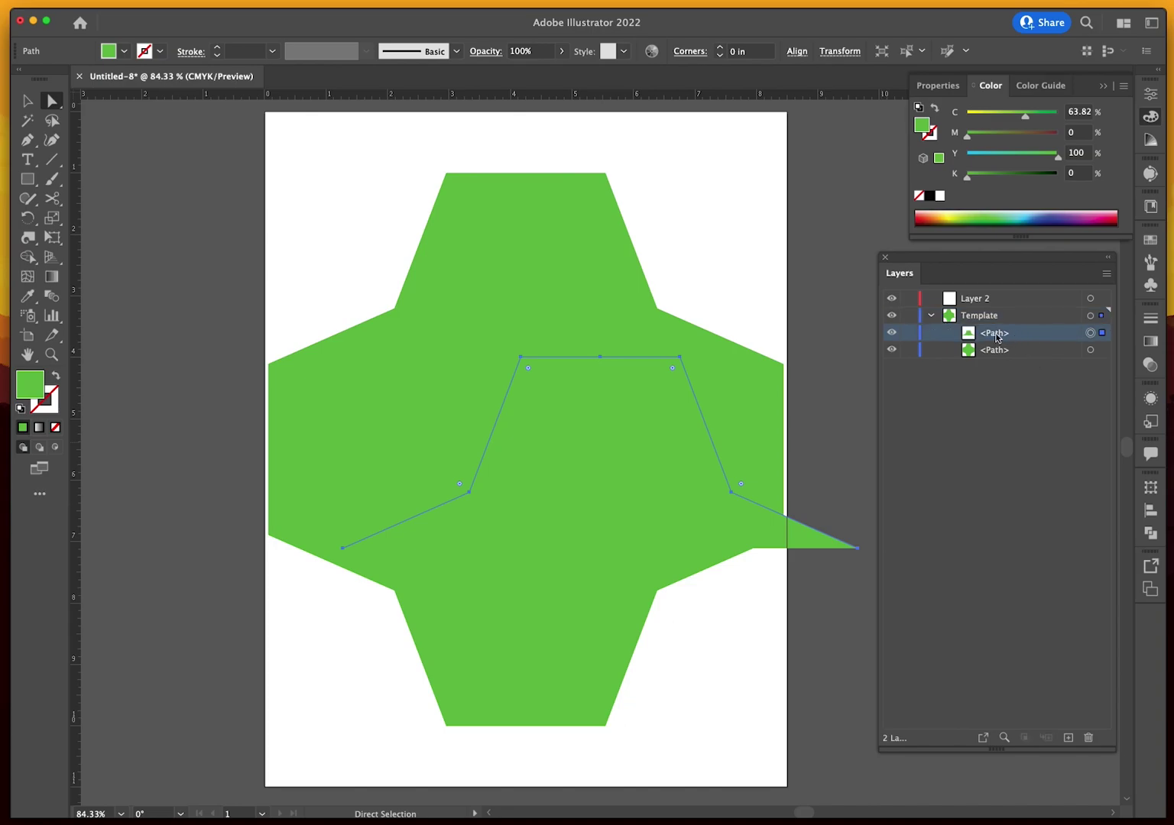
left_click_drag(995, 336, 972, 299)
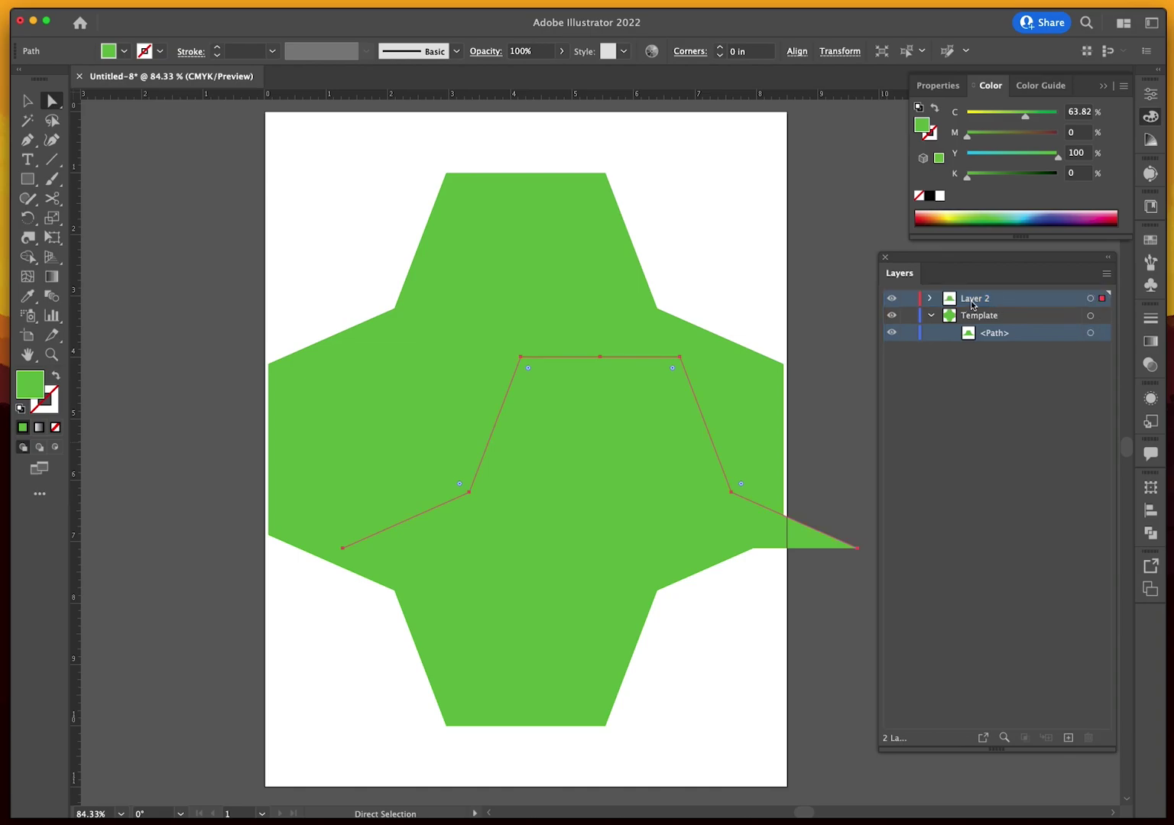
left_click(932, 315)
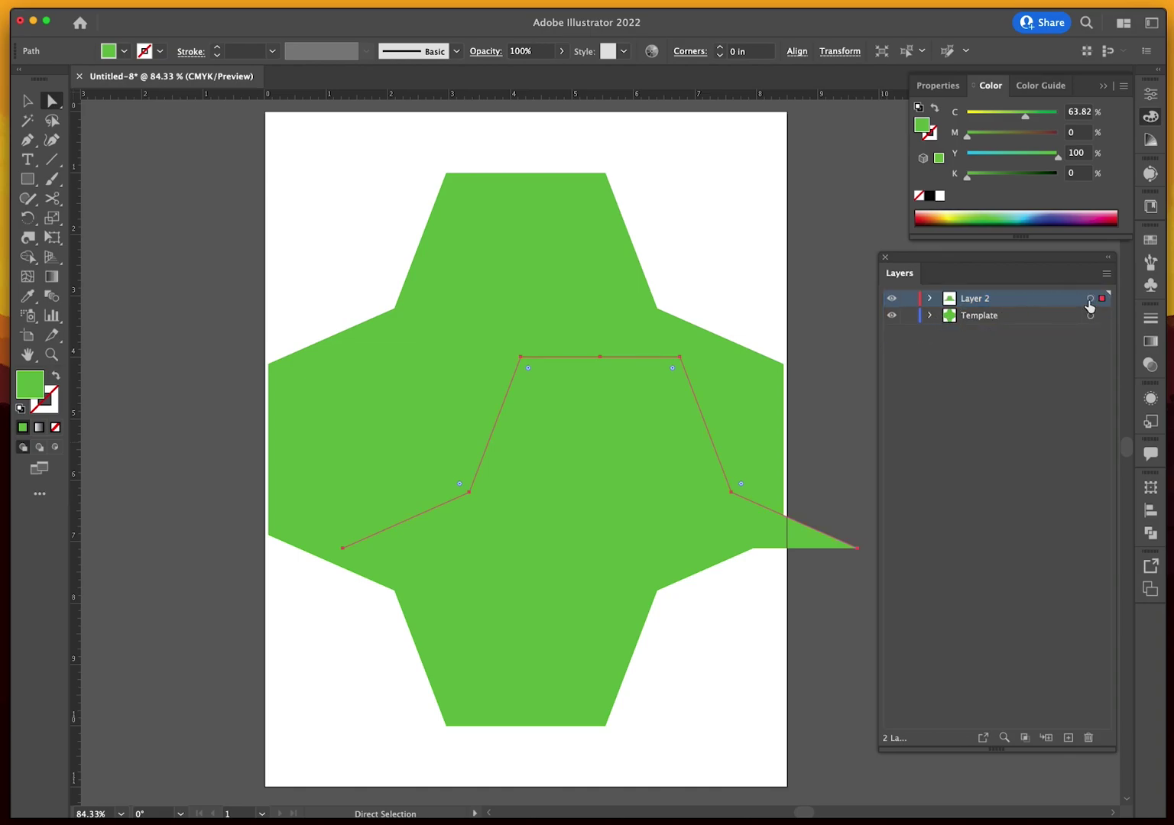
Lock the Template layer, hide and show it again to check the flap copy, and deselect everything
left_click(930, 316)
left_click(930, 315)
left_click(1089, 298)
left_click(907, 316)
left_click(891, 315)
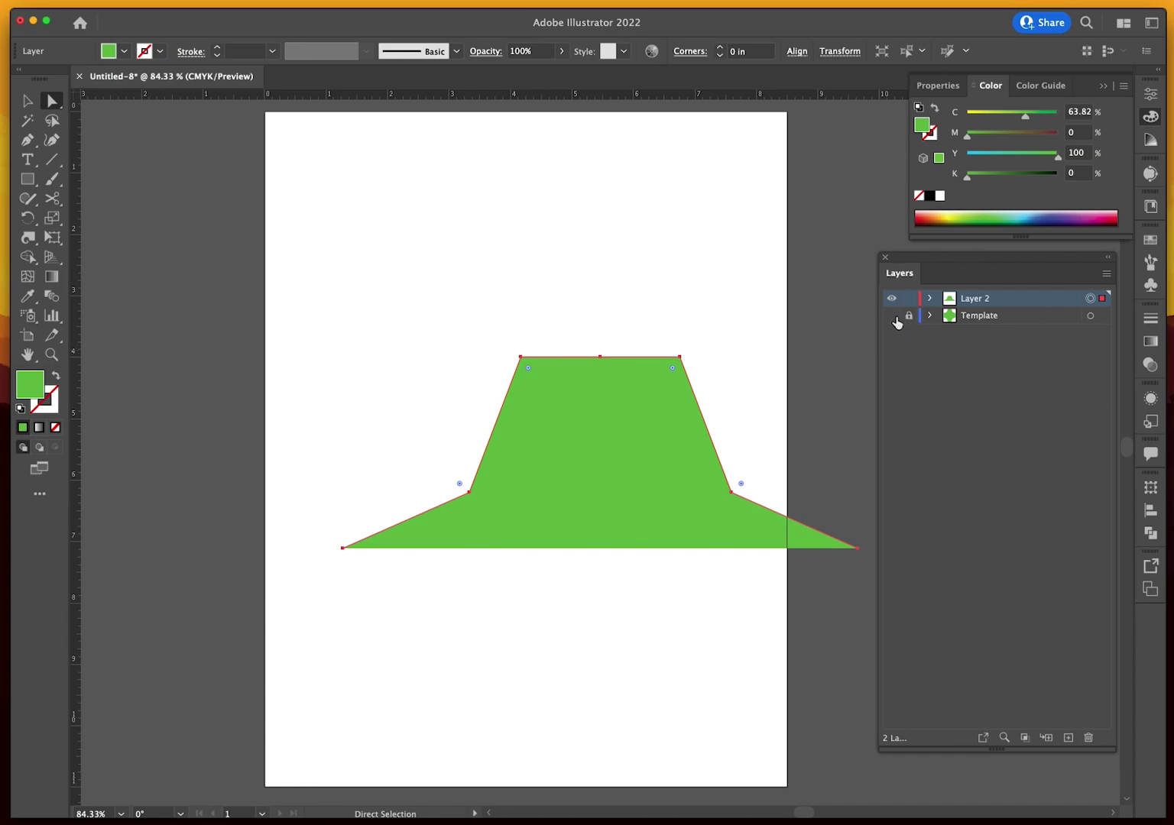
left_click(890, 317)
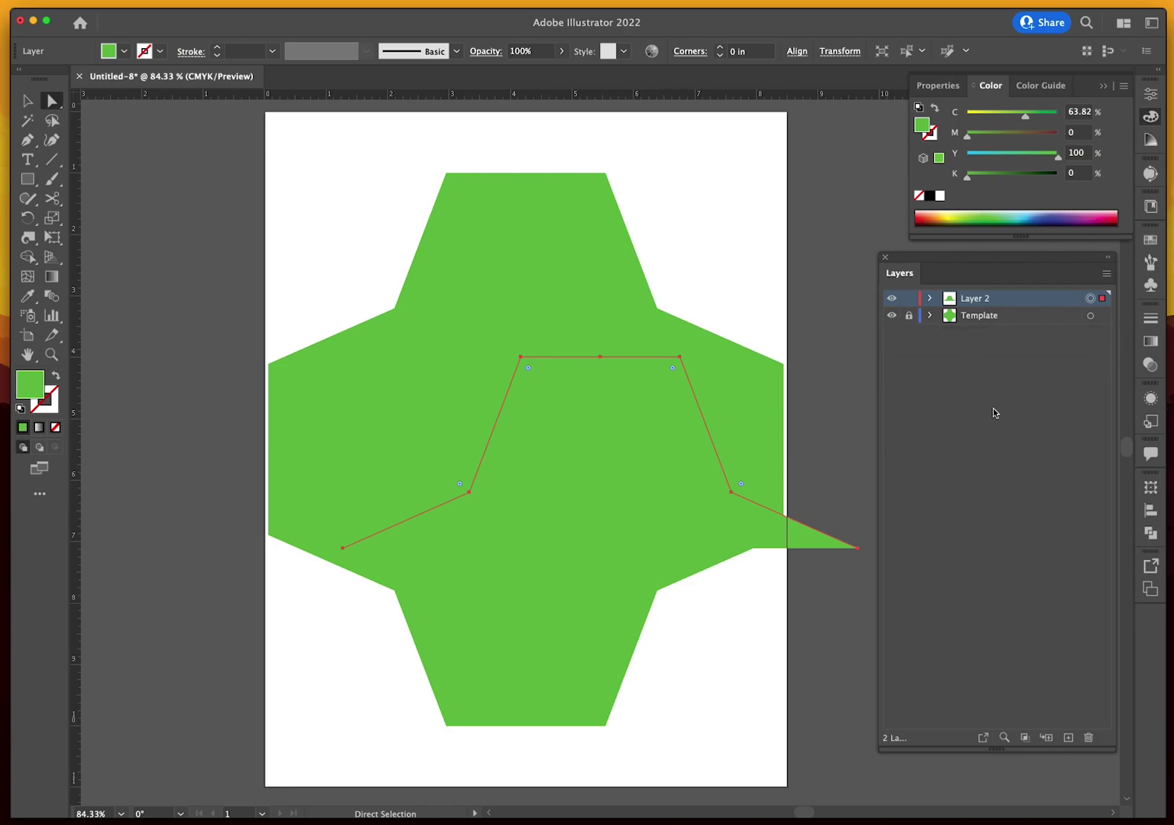
left_click_drag(717, 218, 710, 221)
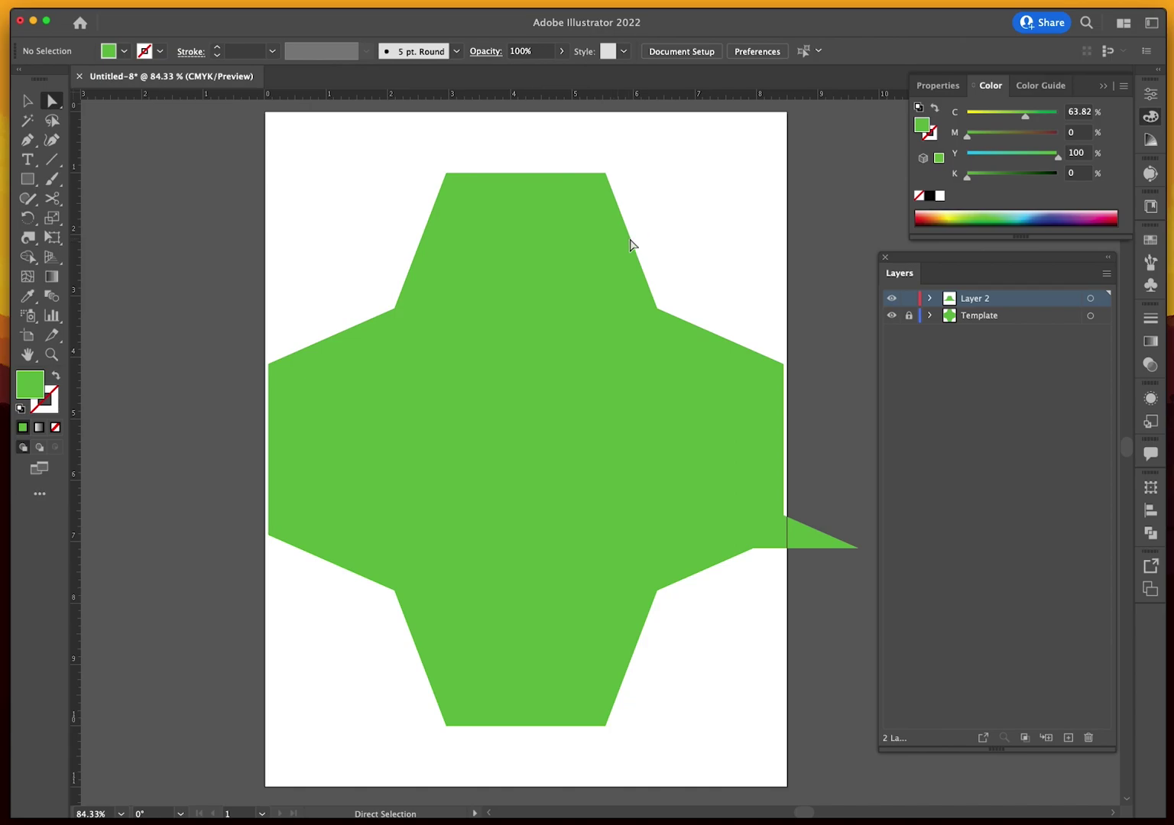
Move the flap copy up over the template's upper half and hide the Template layer
left_click(908, 319)
left_click_drag(673, 533, 607, 387)
left_click(892, 315)
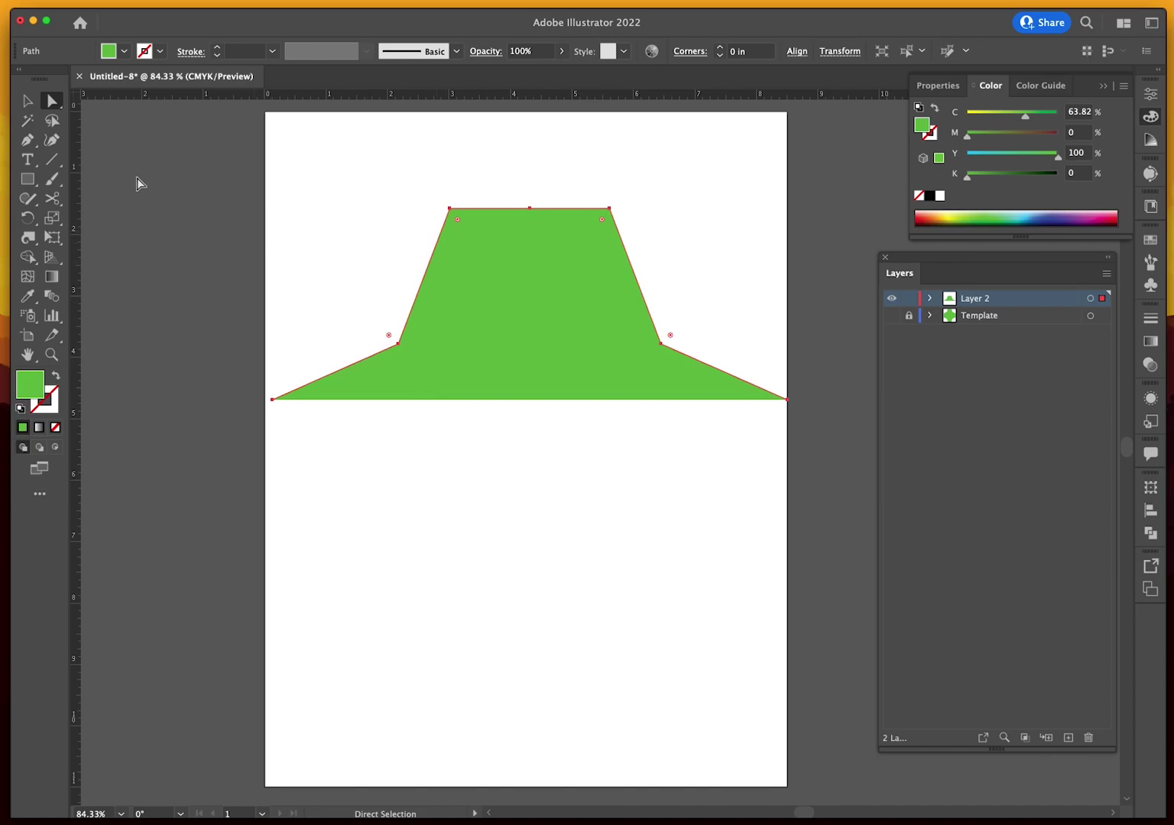
Directly select the flap copy's two outermost lower anchors and delete them to leave a trapezoid
left_click(27, 101)
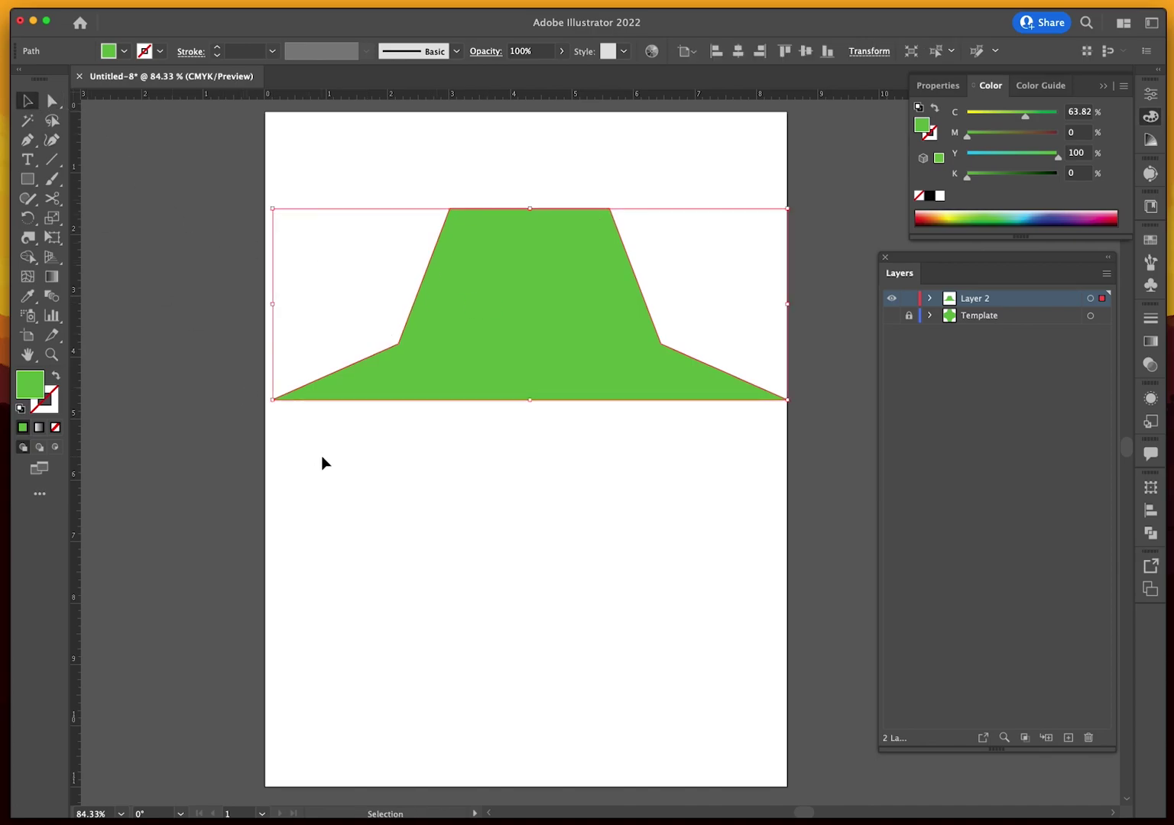
left_click(322, 457)
left_click(51, 101)
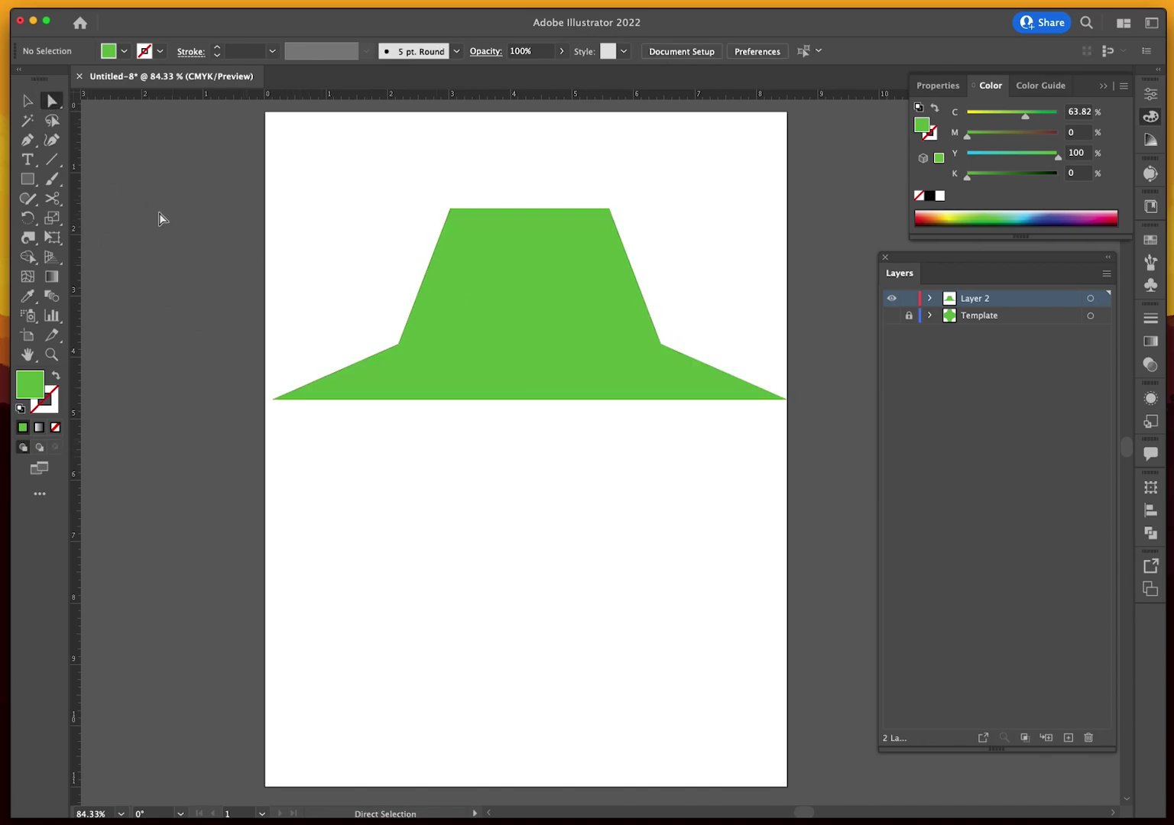
left_click_drag(267, 356, 277, 419)
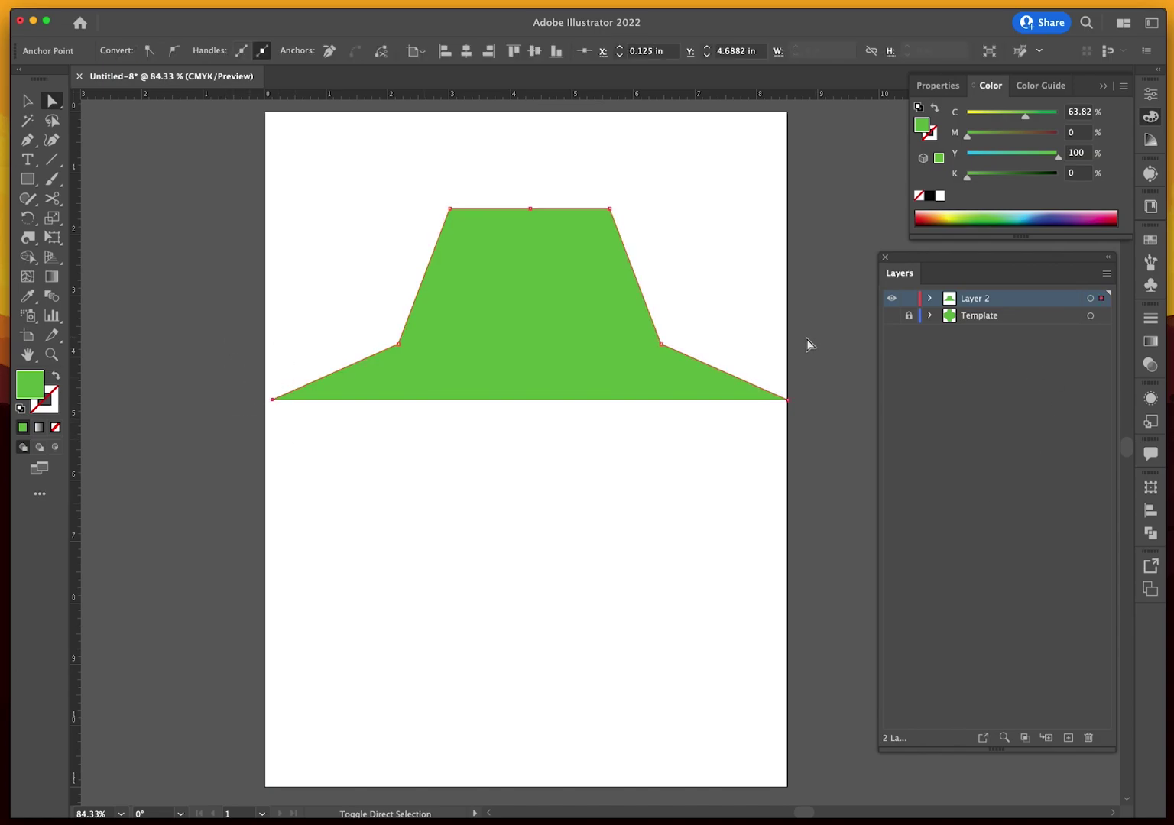
left_click_drag(803, 378, 766, 457)
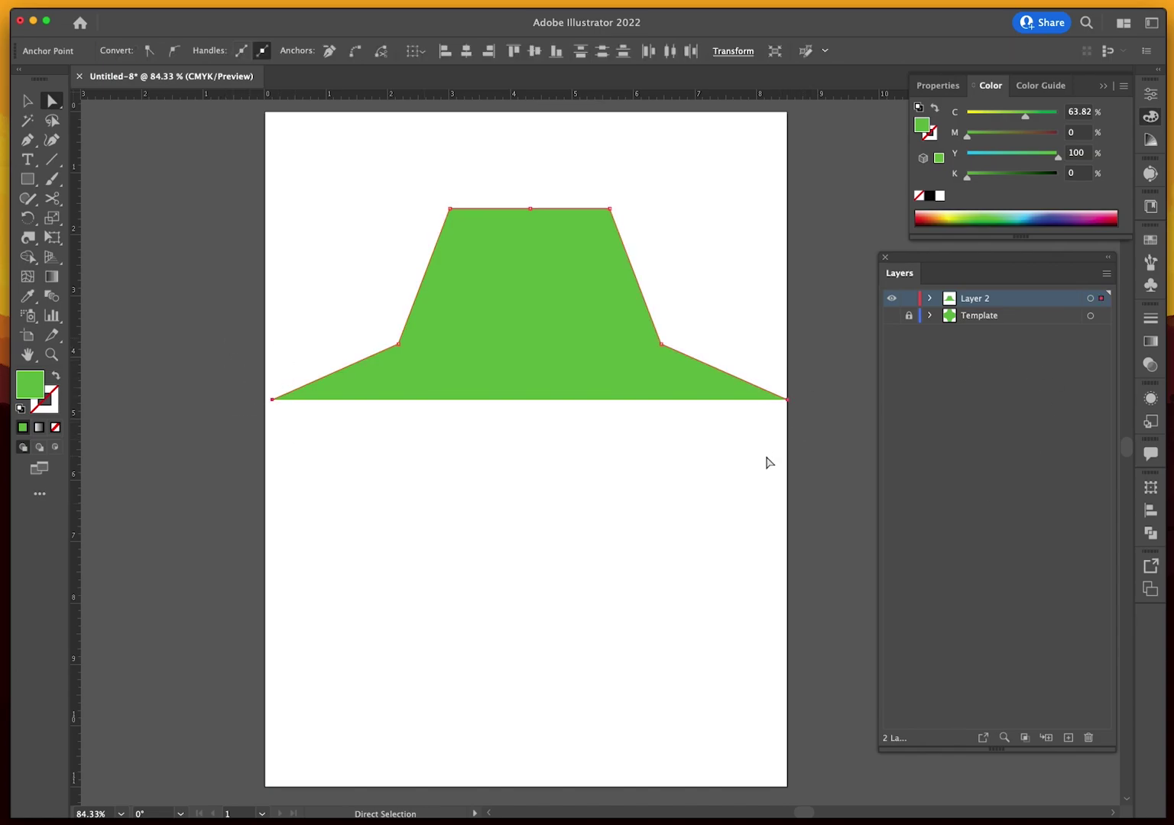
key("Delete")
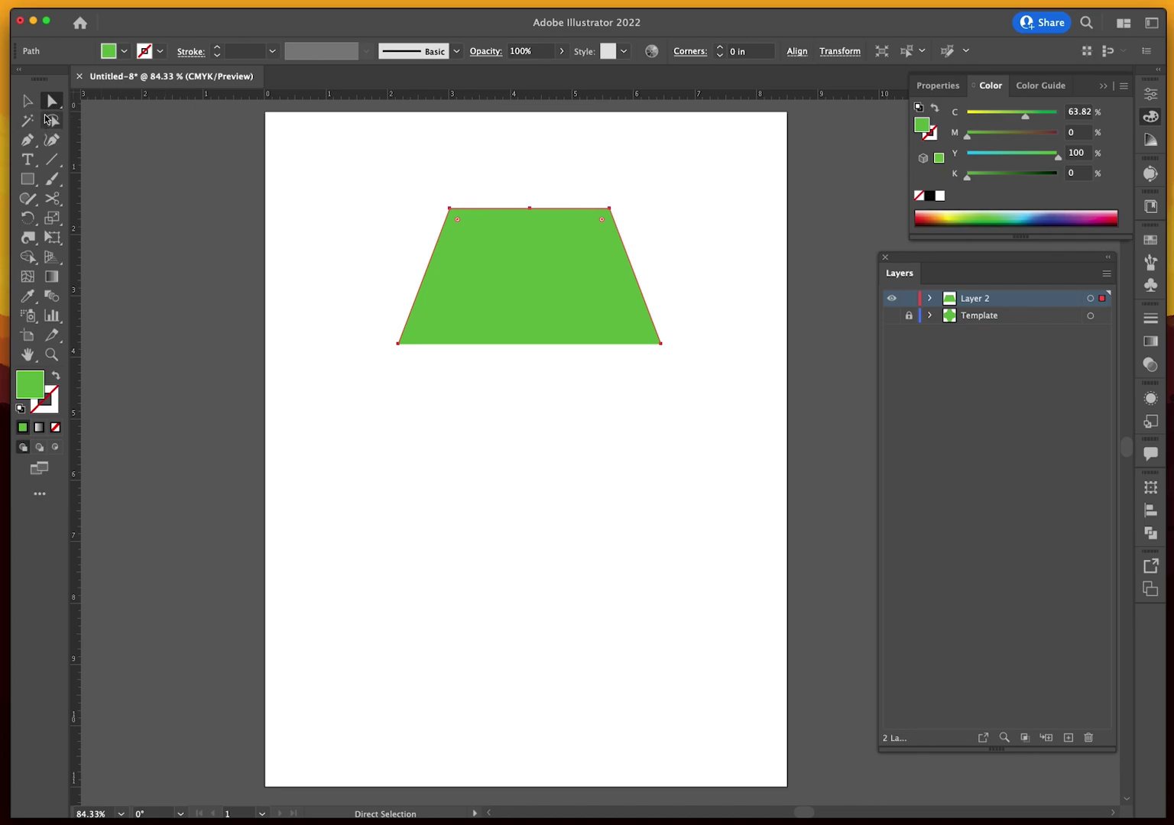
Close the open trapezoid with the Pen tool by joining its two lower corner anchors
left_click(28, 140)
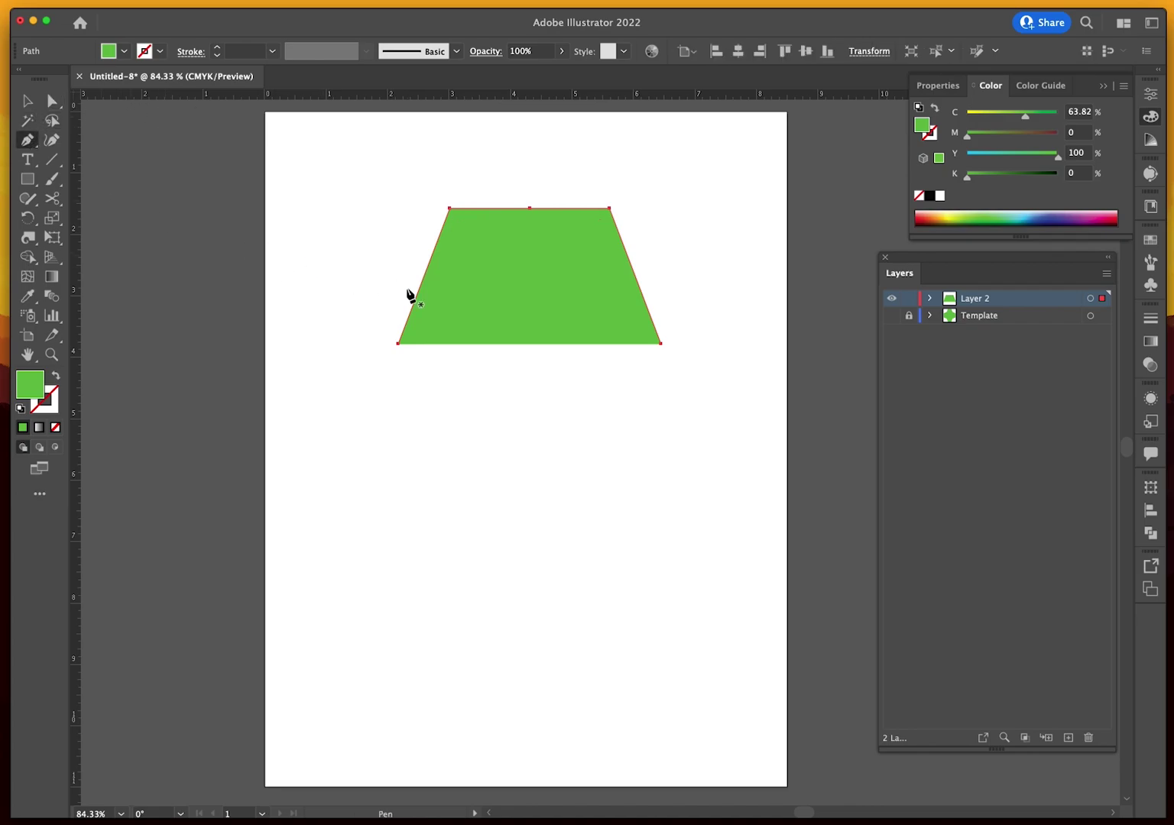
left_click(27, 102)
key("p")
left_click(397, 344)
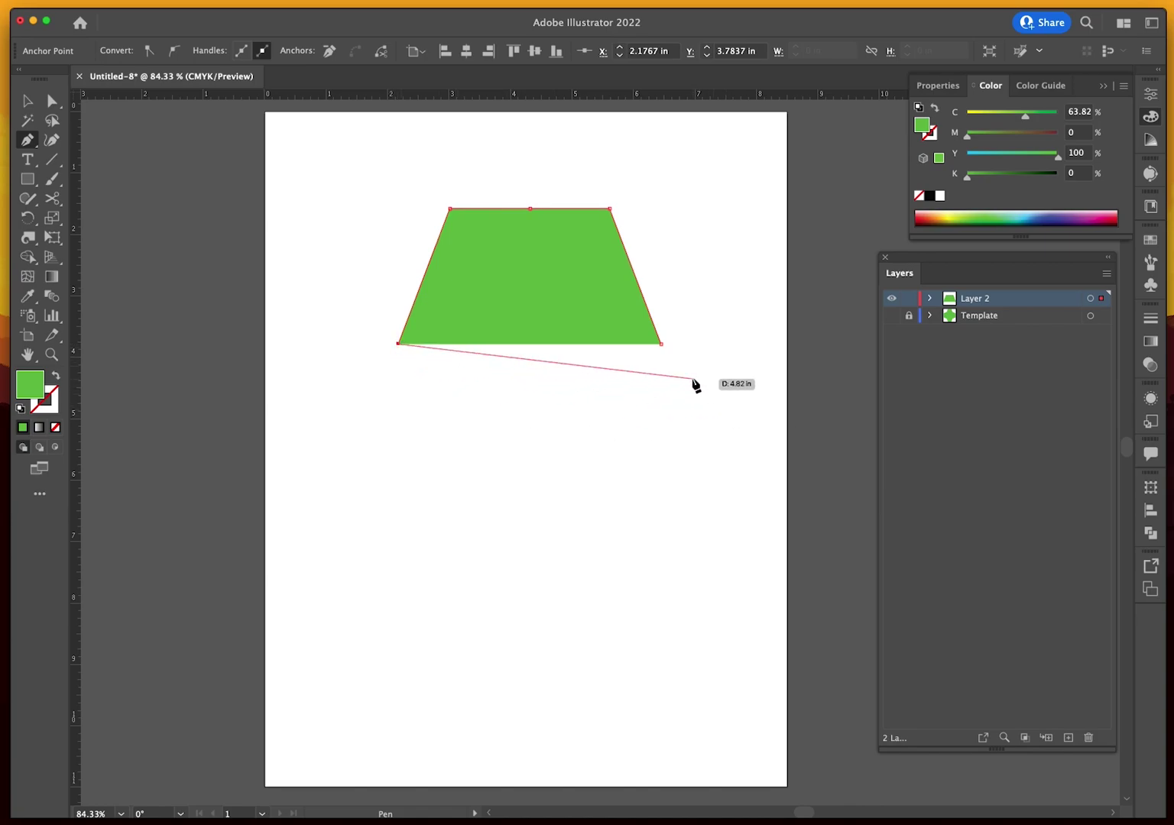
left_click(661, 344)
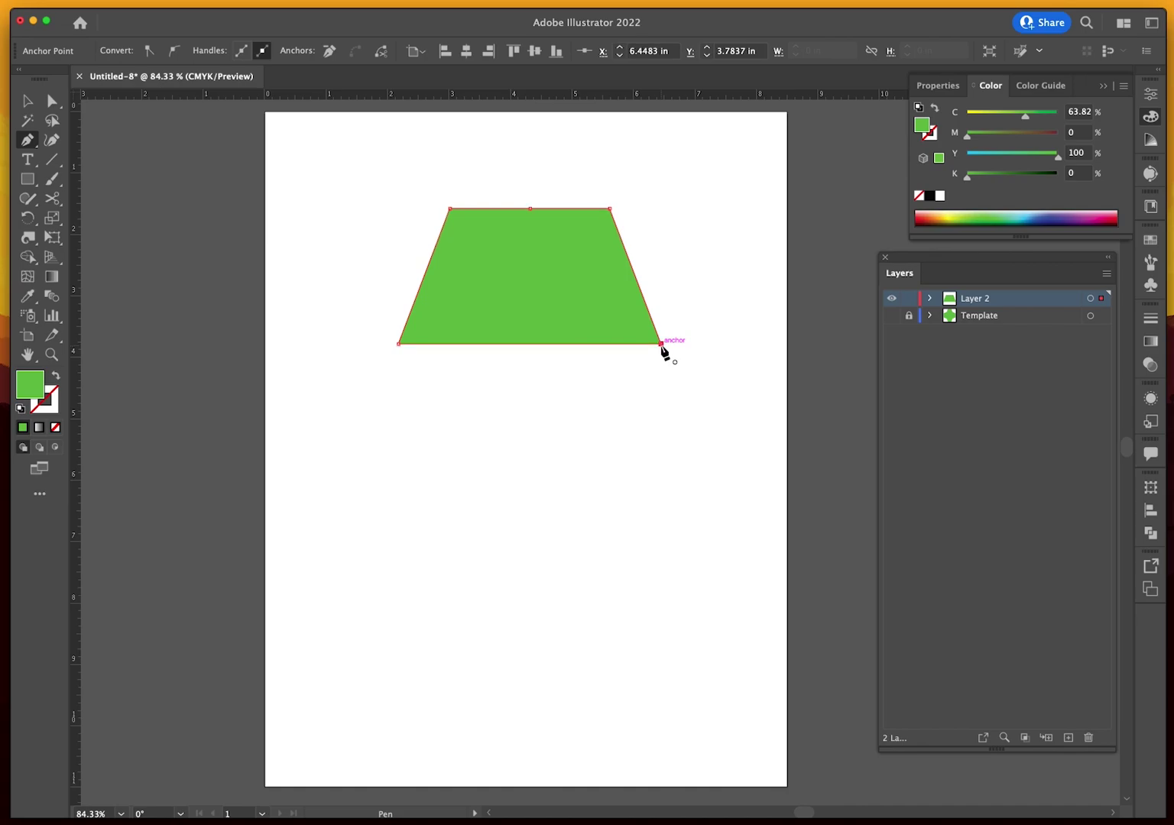
Change the closed trapezoid's fill colour from green to magenta #ef07e9
left_click(27, 100)
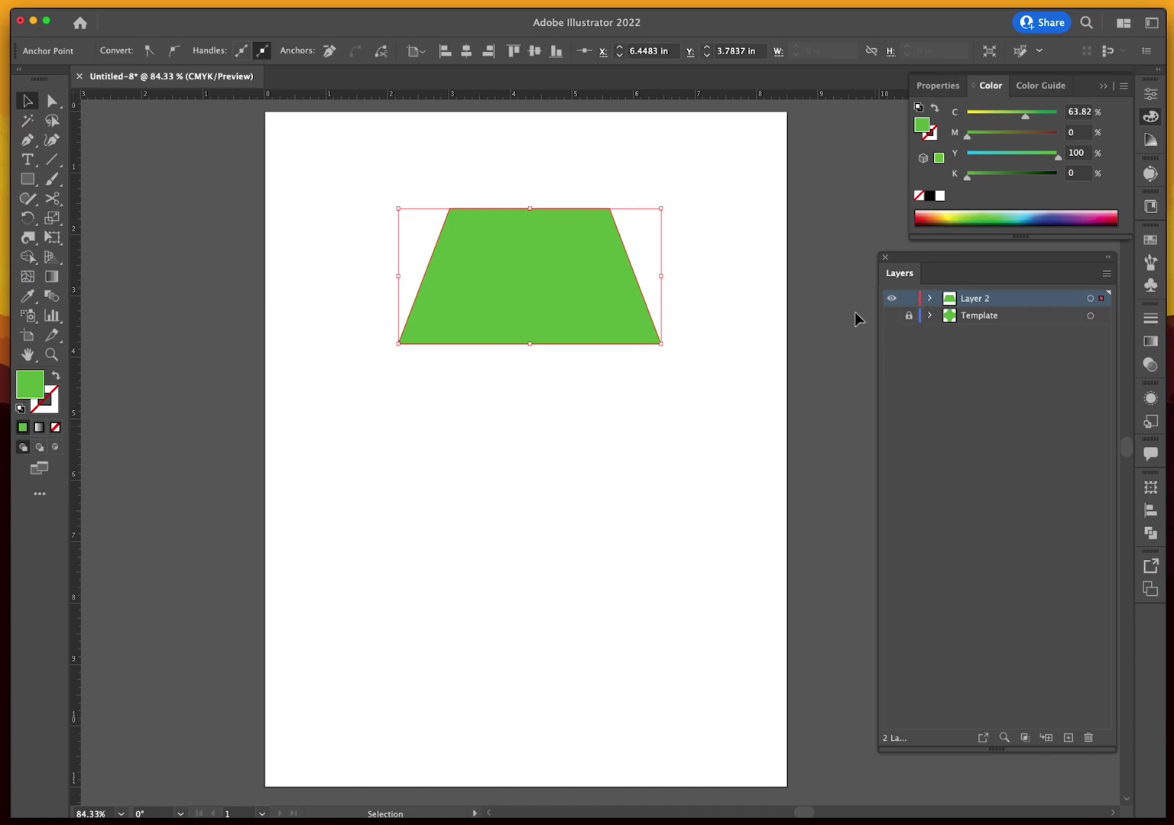
double_click(23, 385)
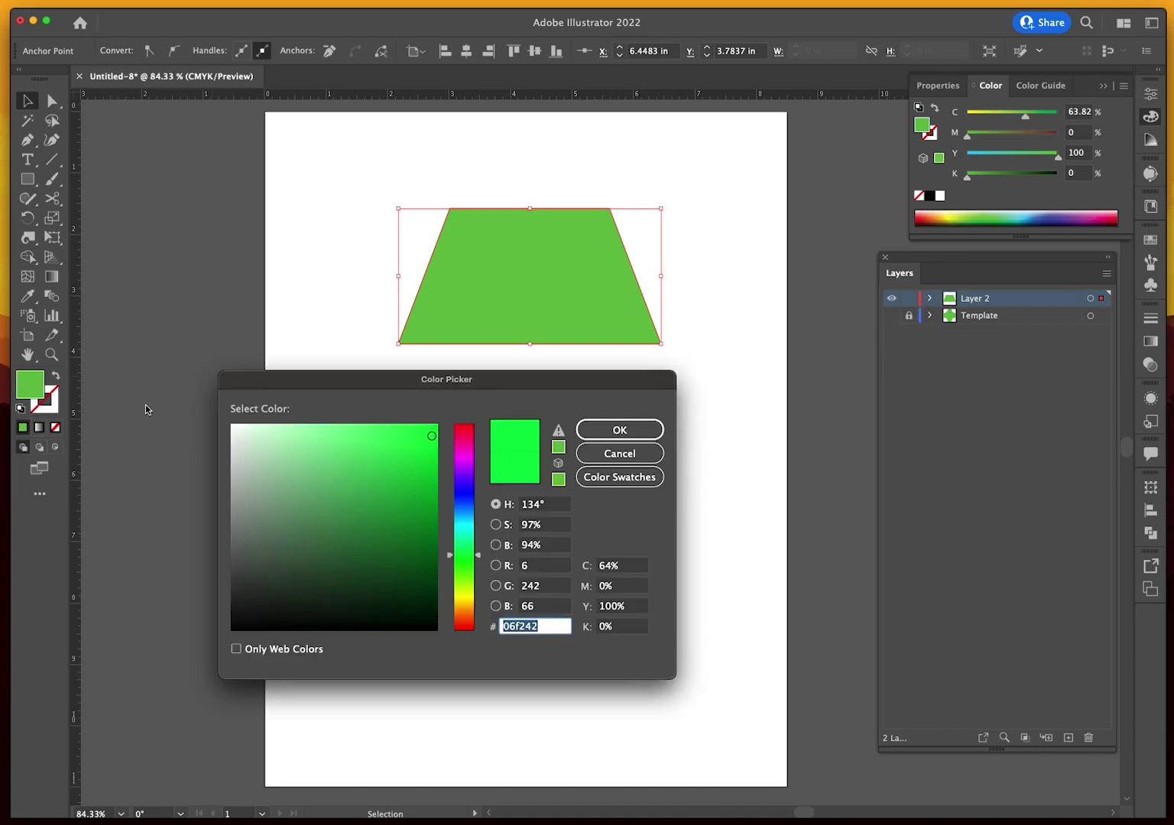
left_click(464, 458)
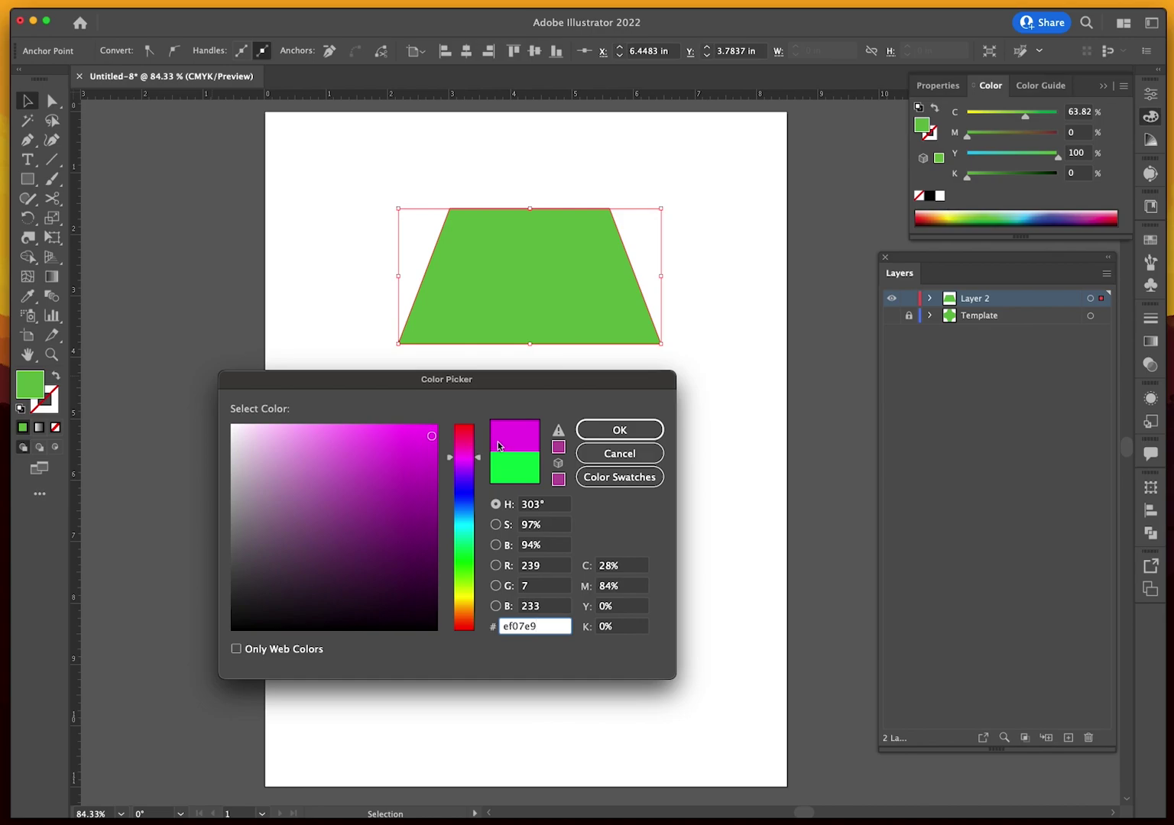
left_click(605, 436)
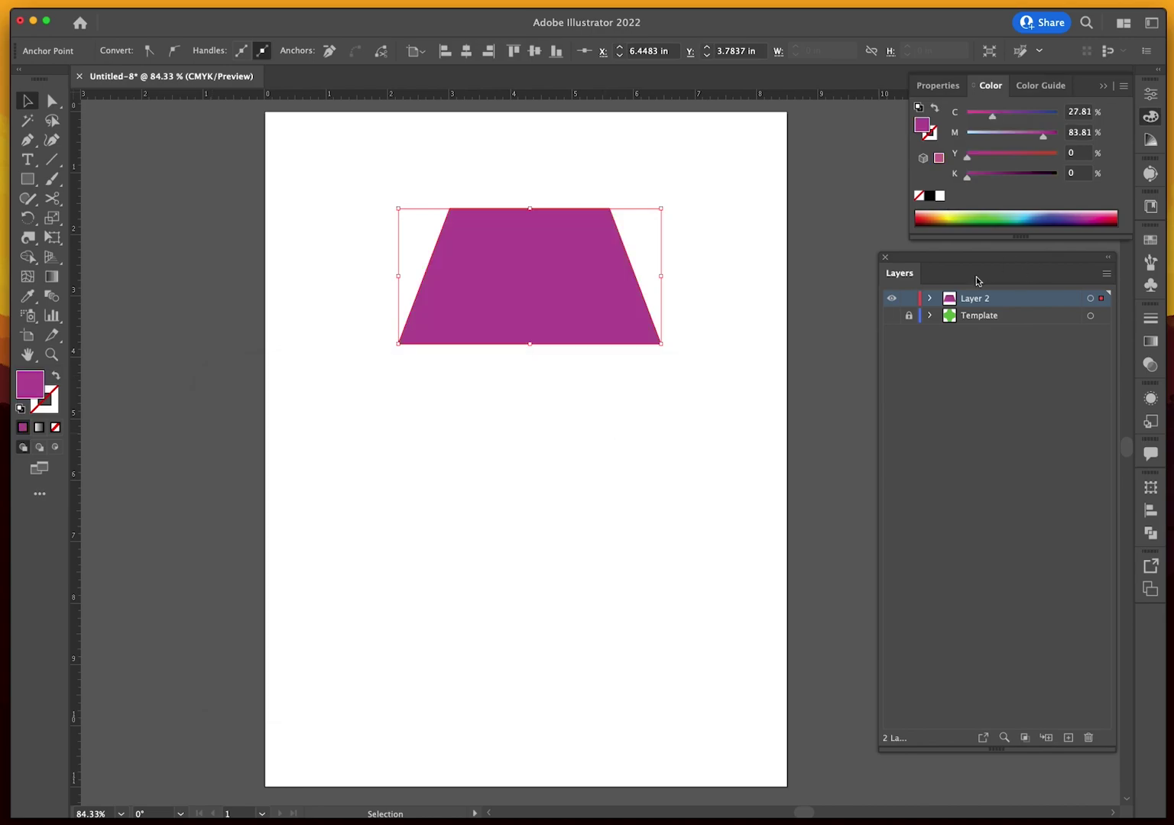
Show the Template layer again and move the magenta trapezoid up to line up exactly with the template's upper flap
left_click(891, 315)
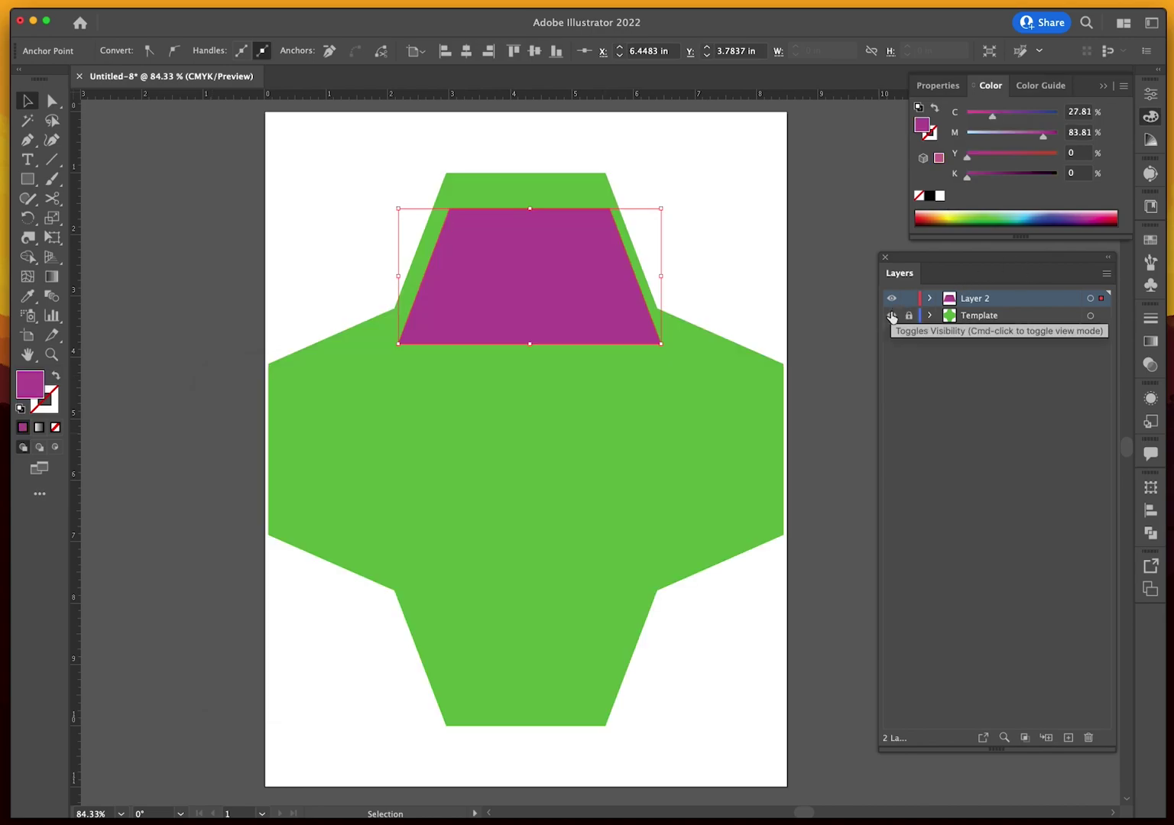
left_click_drag(512, 261, 507, 226)
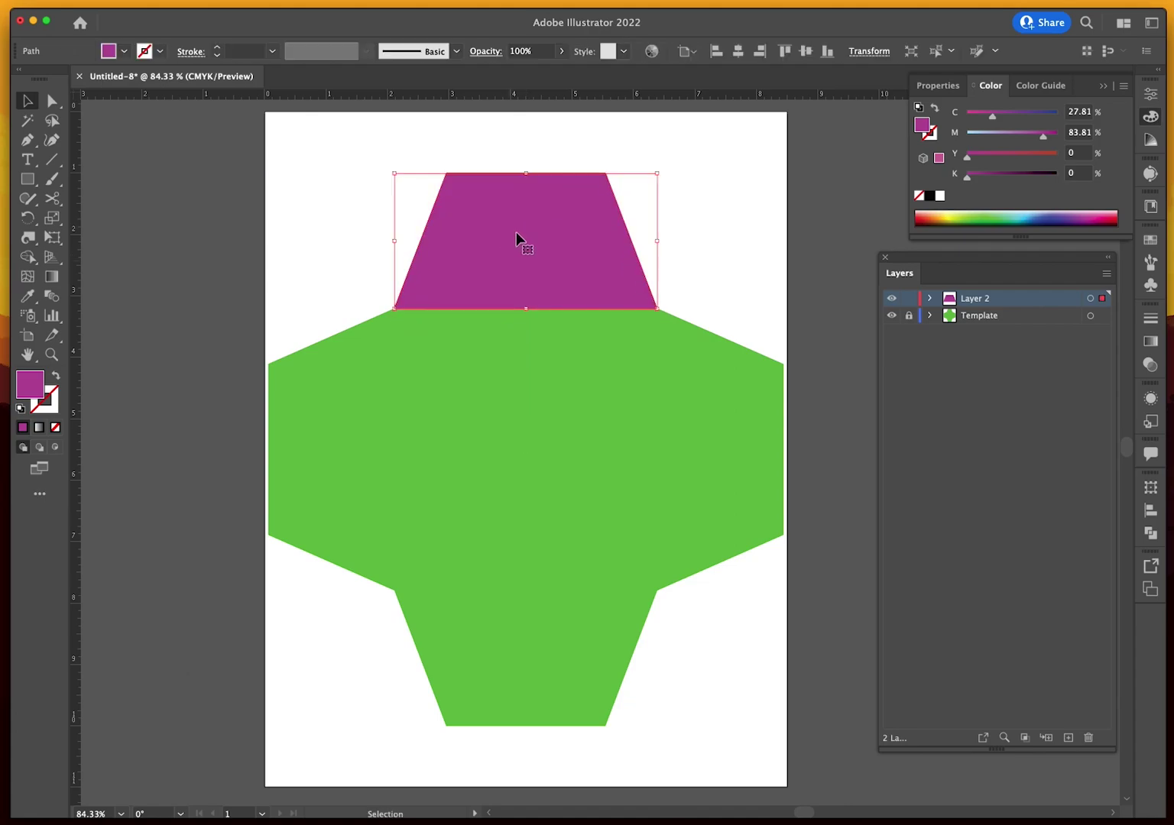
left_click(661, 173)
left_click_drag(657, 173, 642, 184)
key("a")
key("ctrl+z")
key("v")
left_click_drag(656, 173, 652, 206)
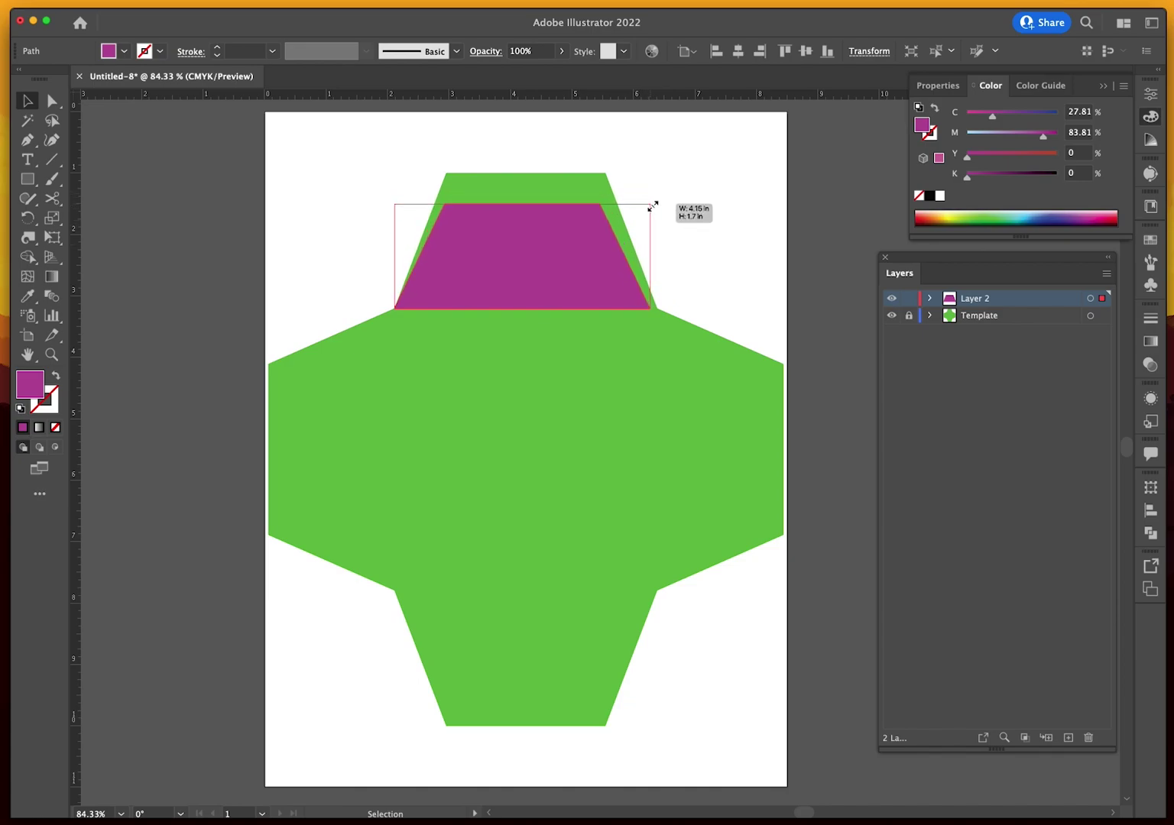
left_click_drag(652, 206, 651, 208)
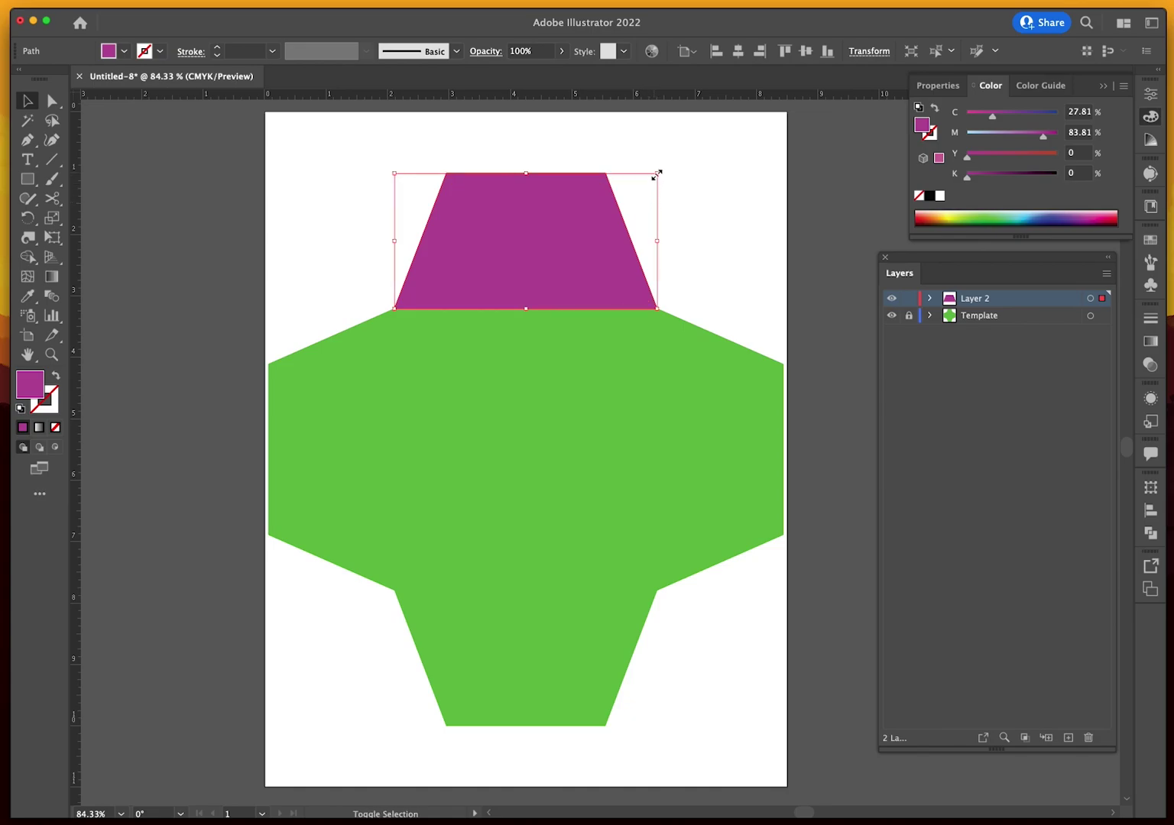
left_click_drag(656, 174, 635, 198)
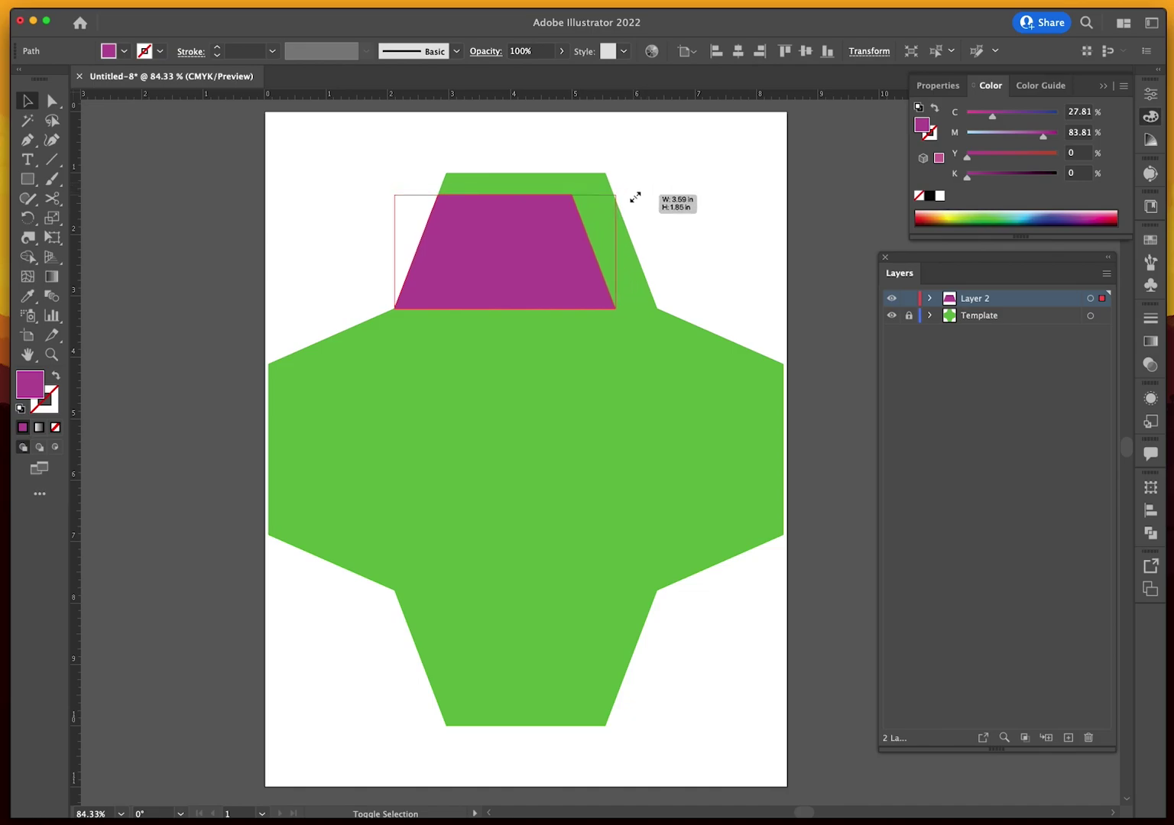
left_click_drag(634, 198, 632, 194)
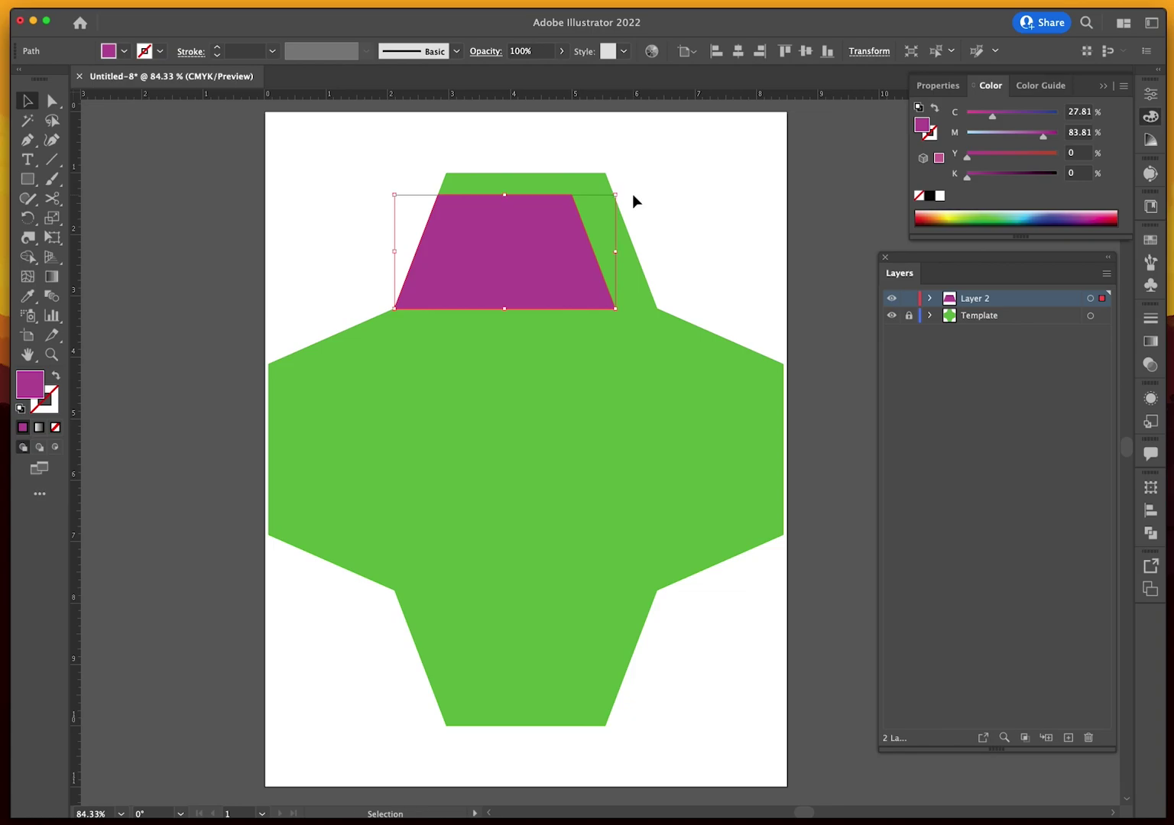
key("super+z")
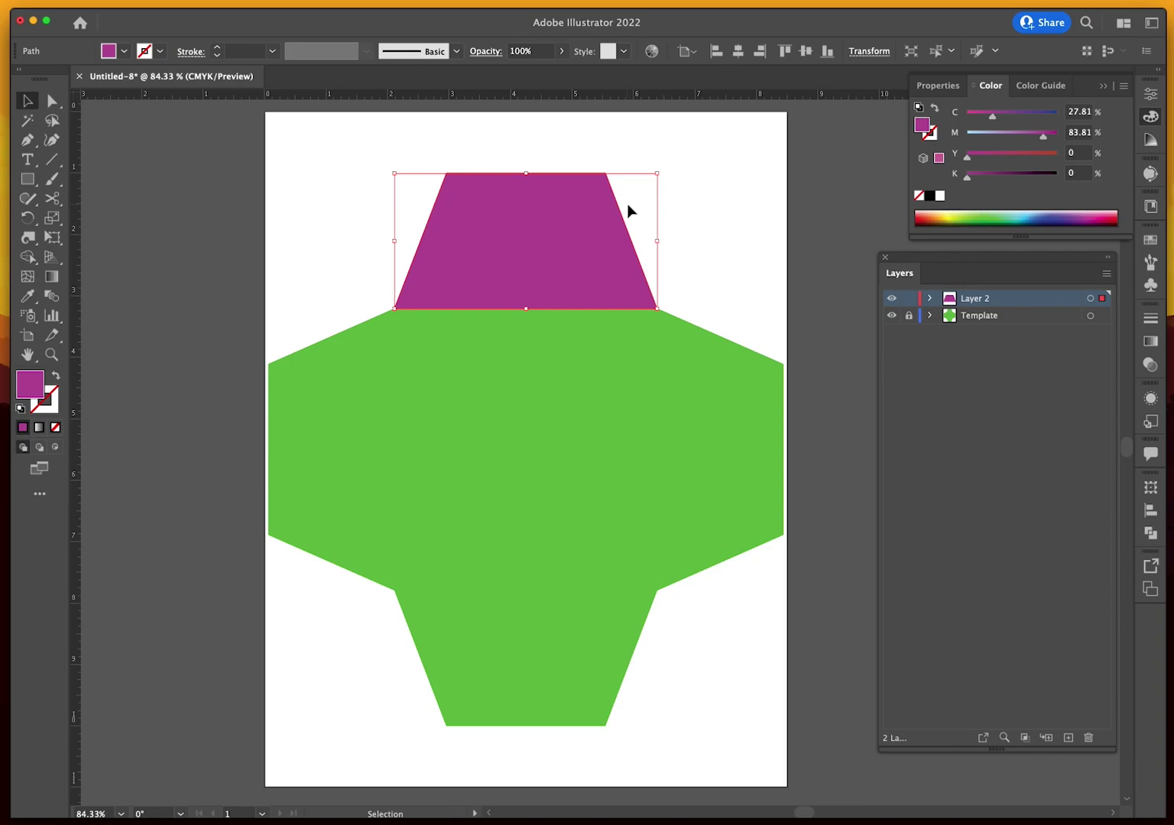
Scale the trapezoid down slightly about its centre, keeping its proportions, to leave a narrow green margin around it, and deselect it
key("shift")
mouse_move(655, 176)
left_mouse_down()
mouse_move(611, 213)
mouse_move(646, 182)
left_mouse_up()
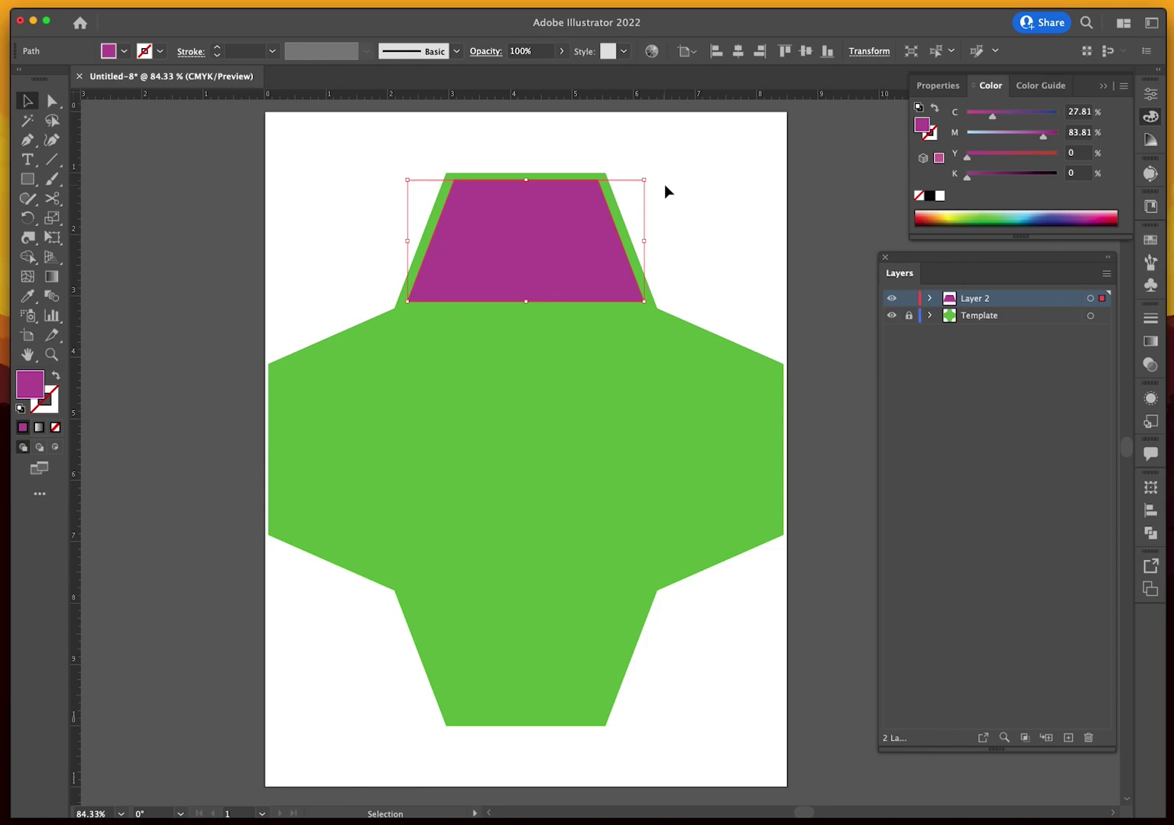
left_click(665, 185)
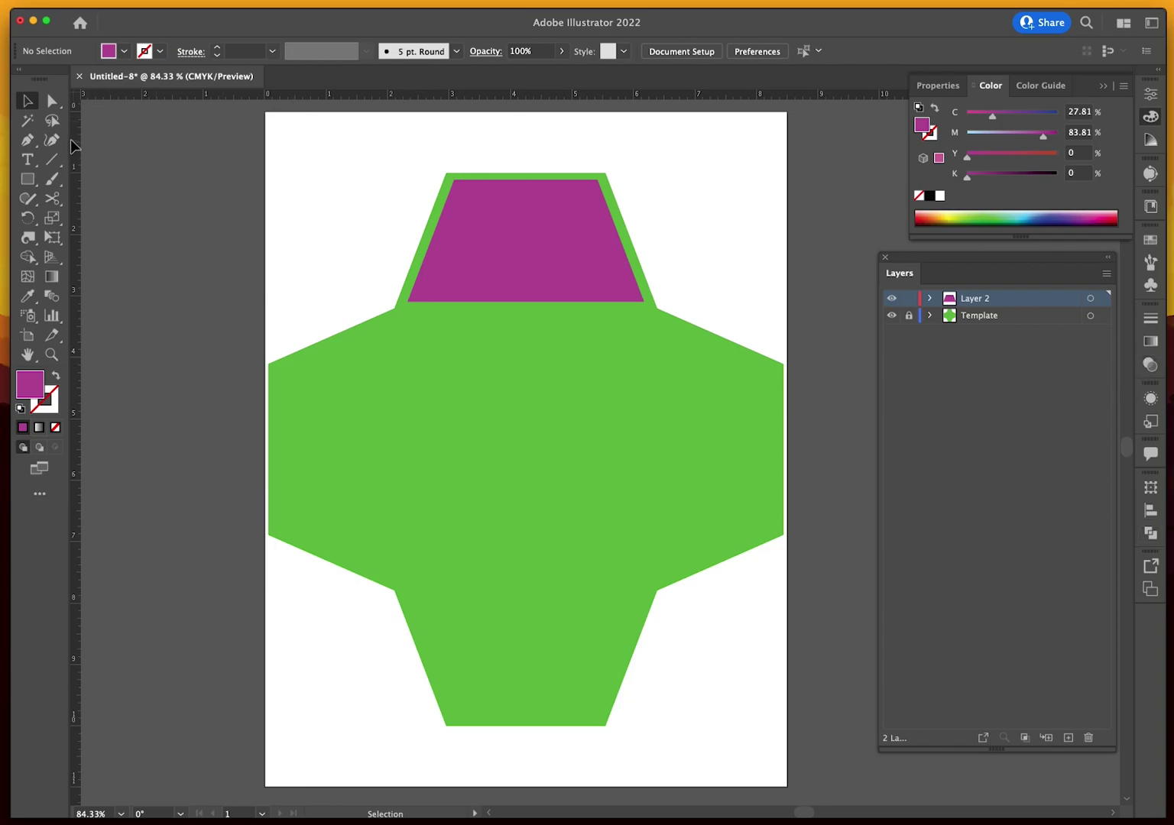
Place a horizontal guide across the trapezoid at about 2.4 in and split the trapezoid along it with Pathfinder Divide
left_click_drag(301, 98, 257, 258)
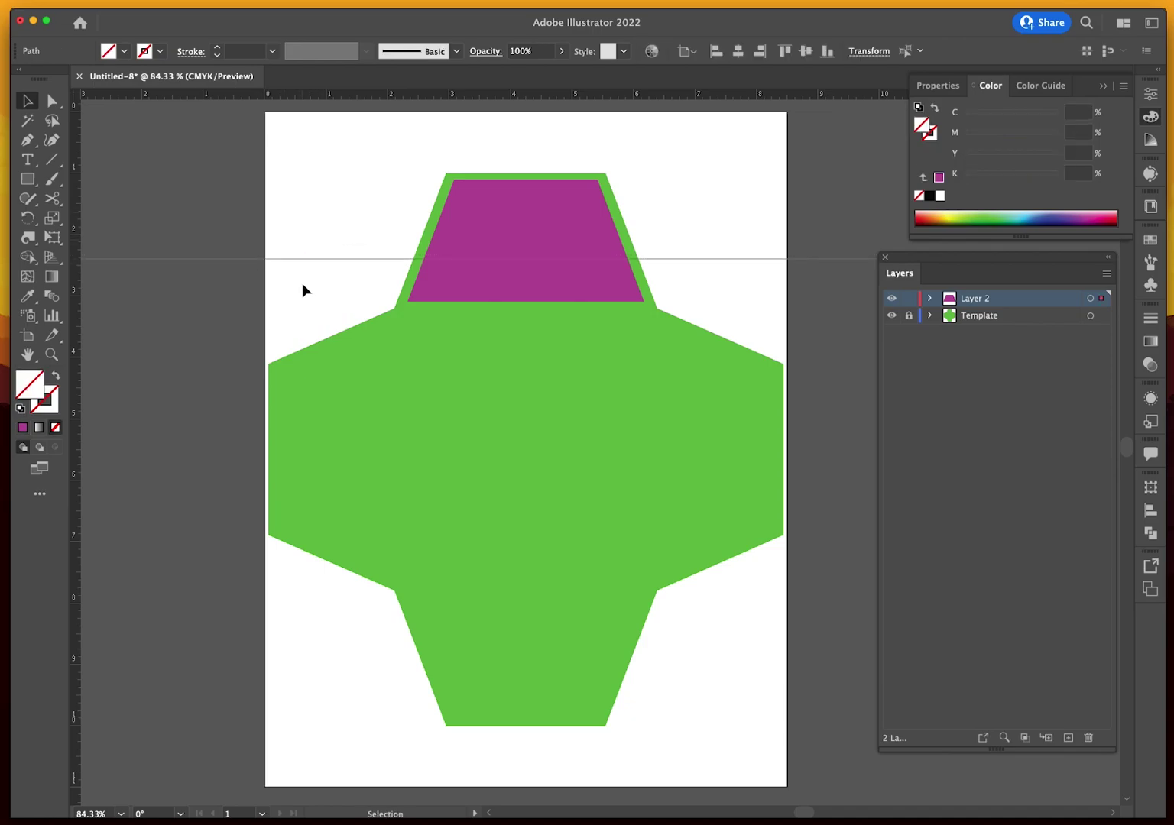
left_click(530, 229)
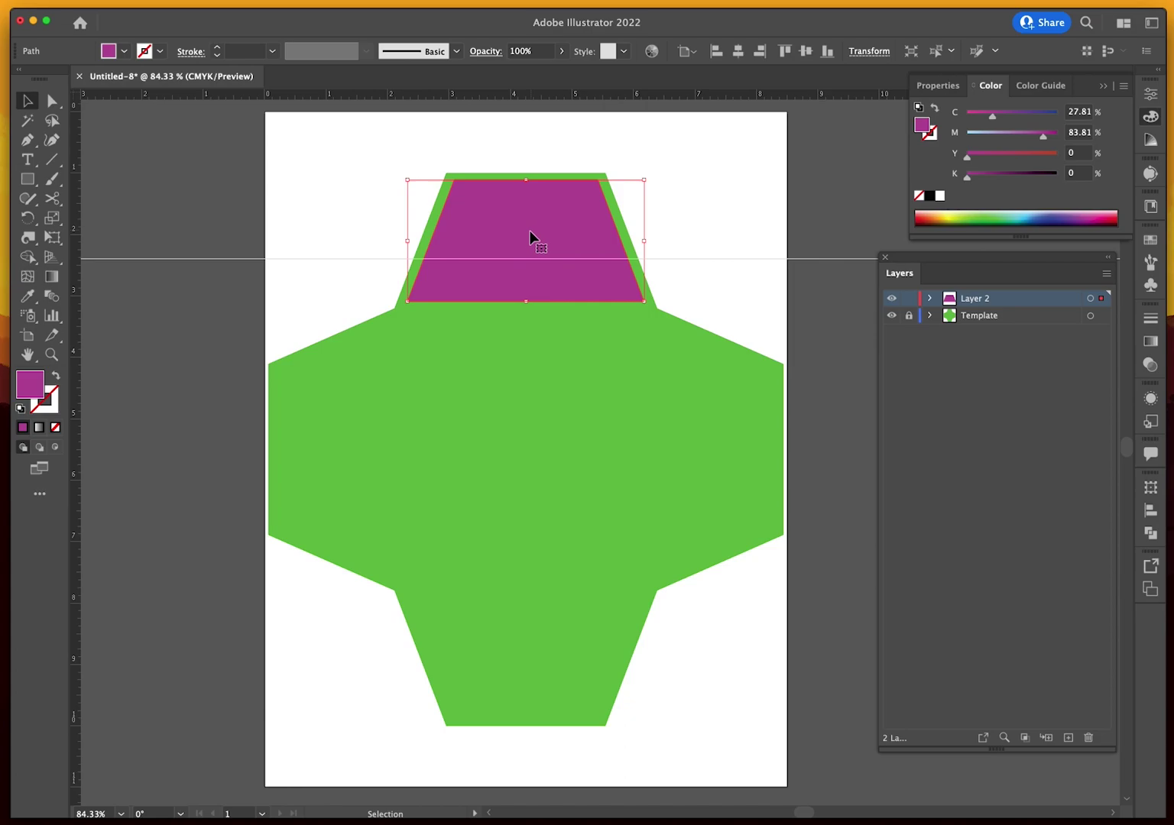
left_click(365, 258, "shift")
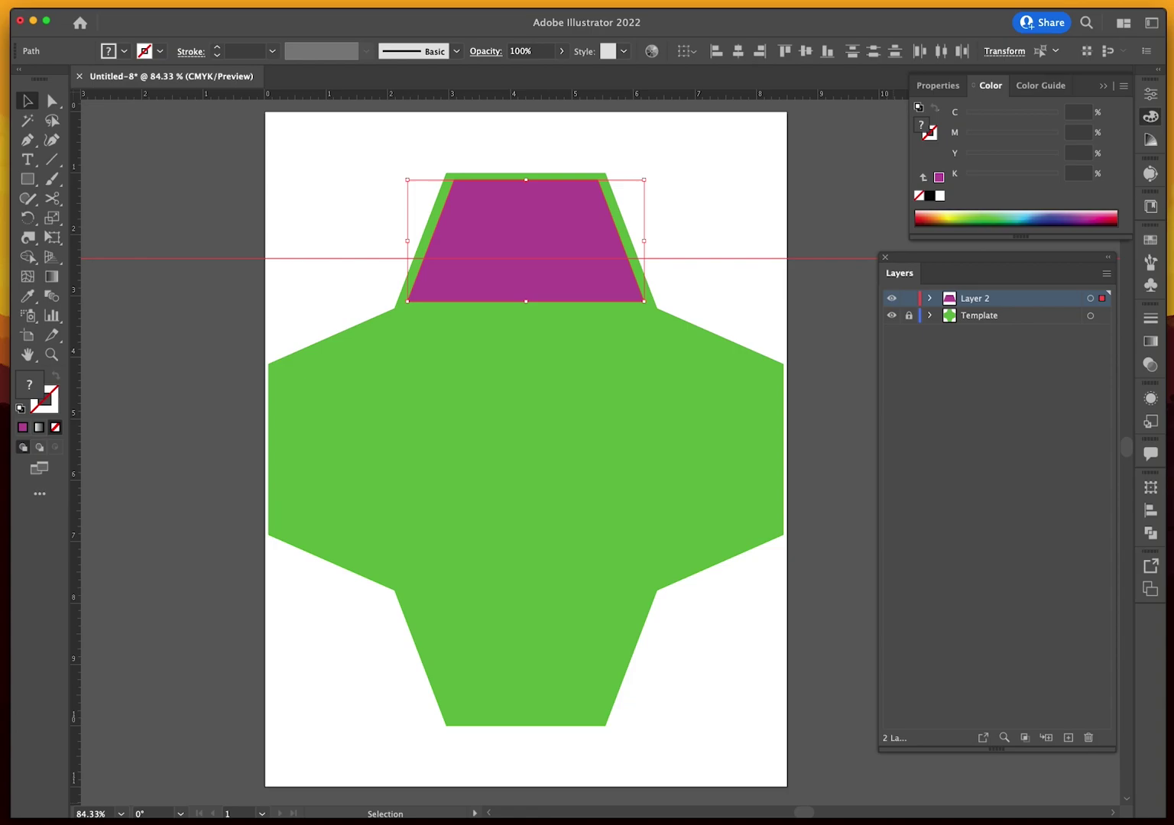
key("shift+Tab")
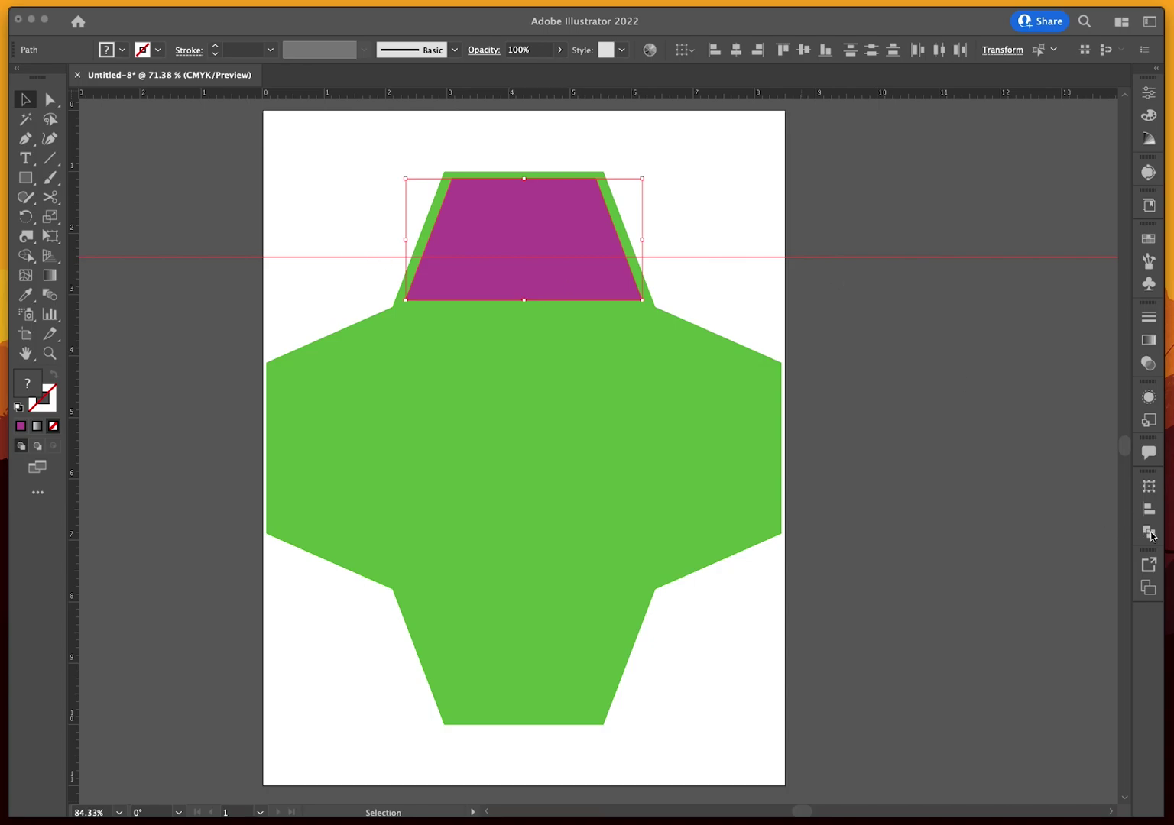
key("F7")
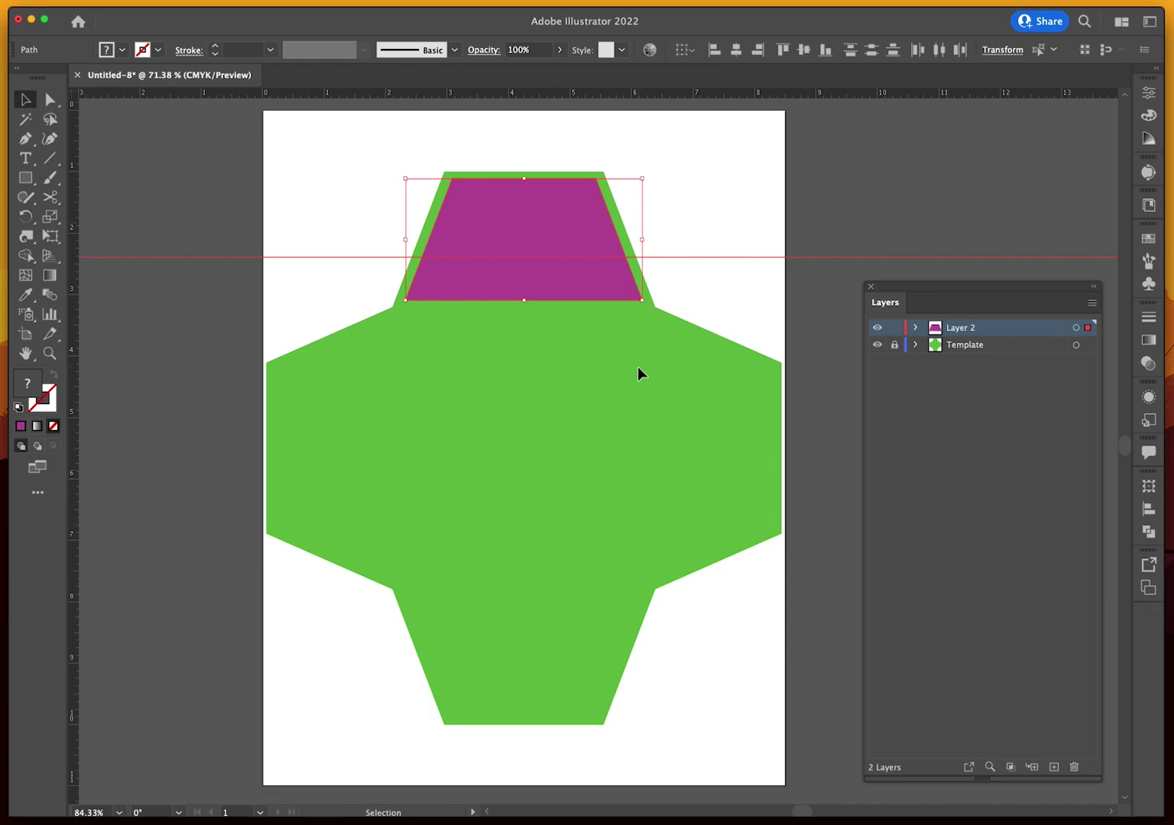
left_click(1147, 532)
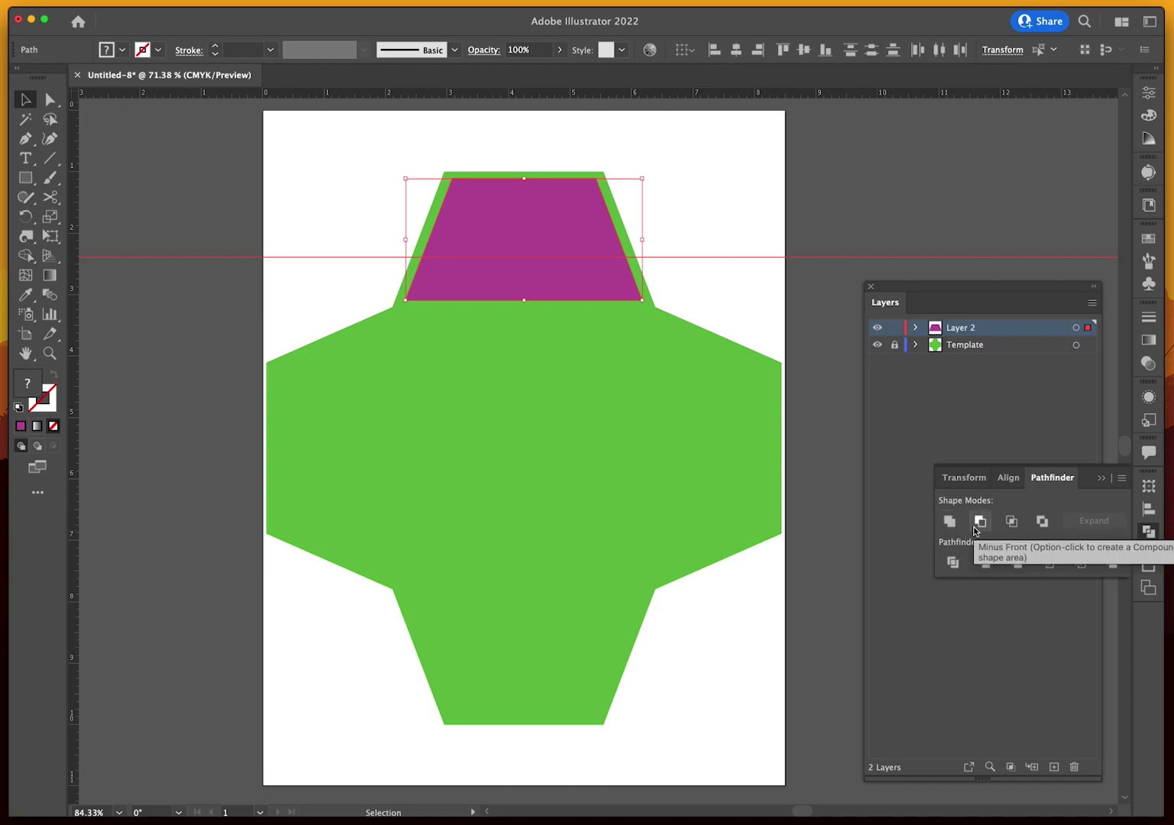
left_click(947, 564)
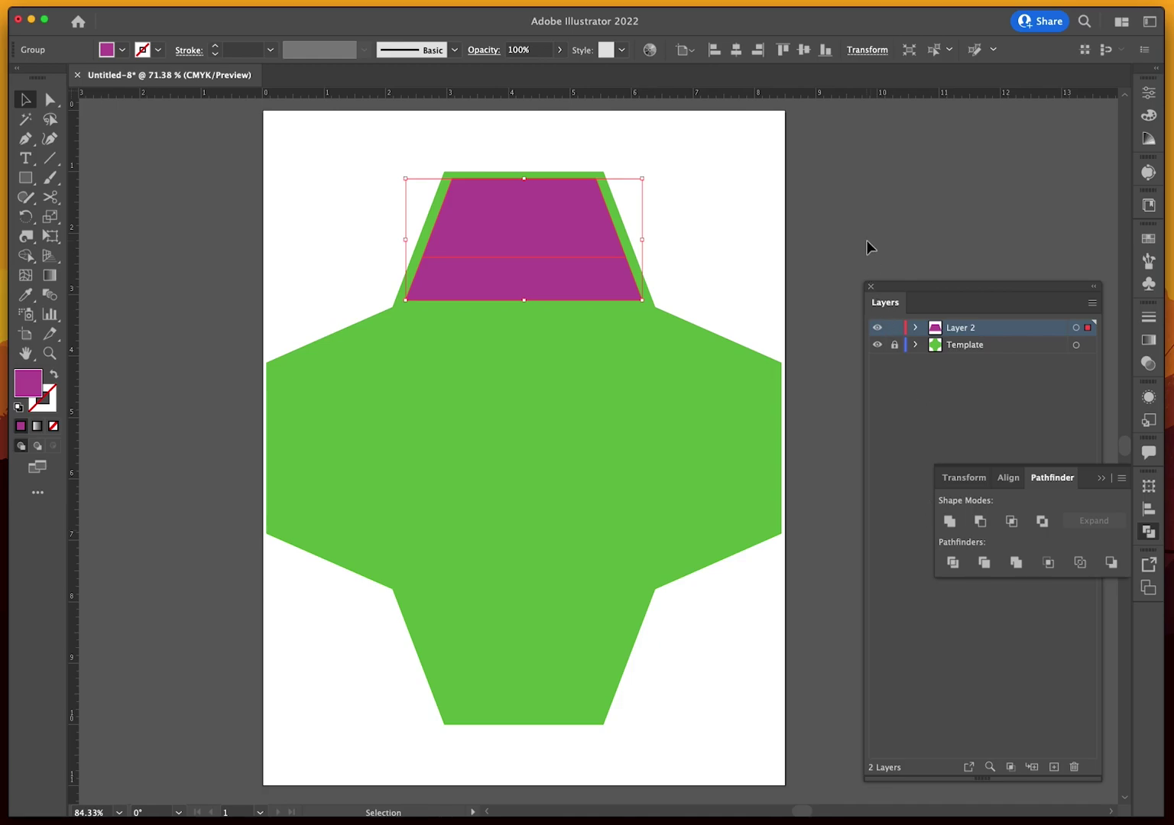
left_click(862, 192)
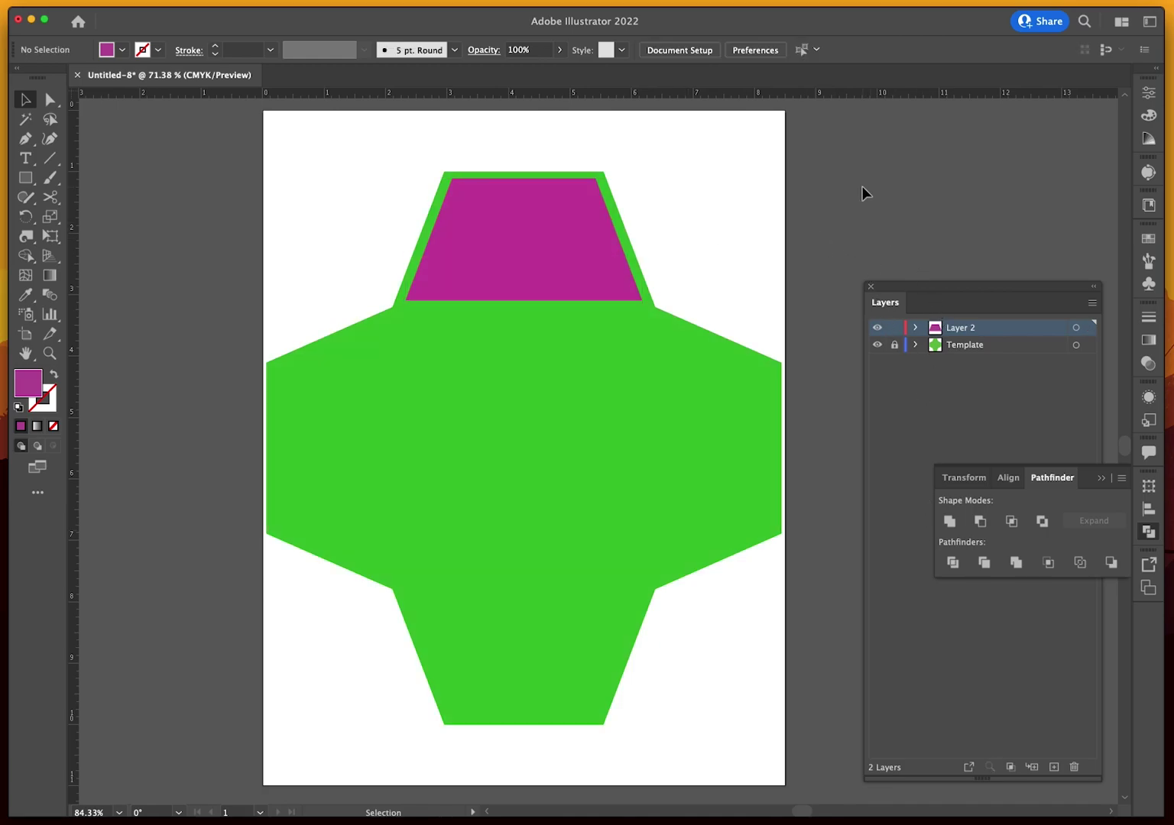
Expand the divided group in Layer 2, identify its upper piece and delete it to leave only the lower magenta strip
left_click(456, 209)
right_click(457, 209)
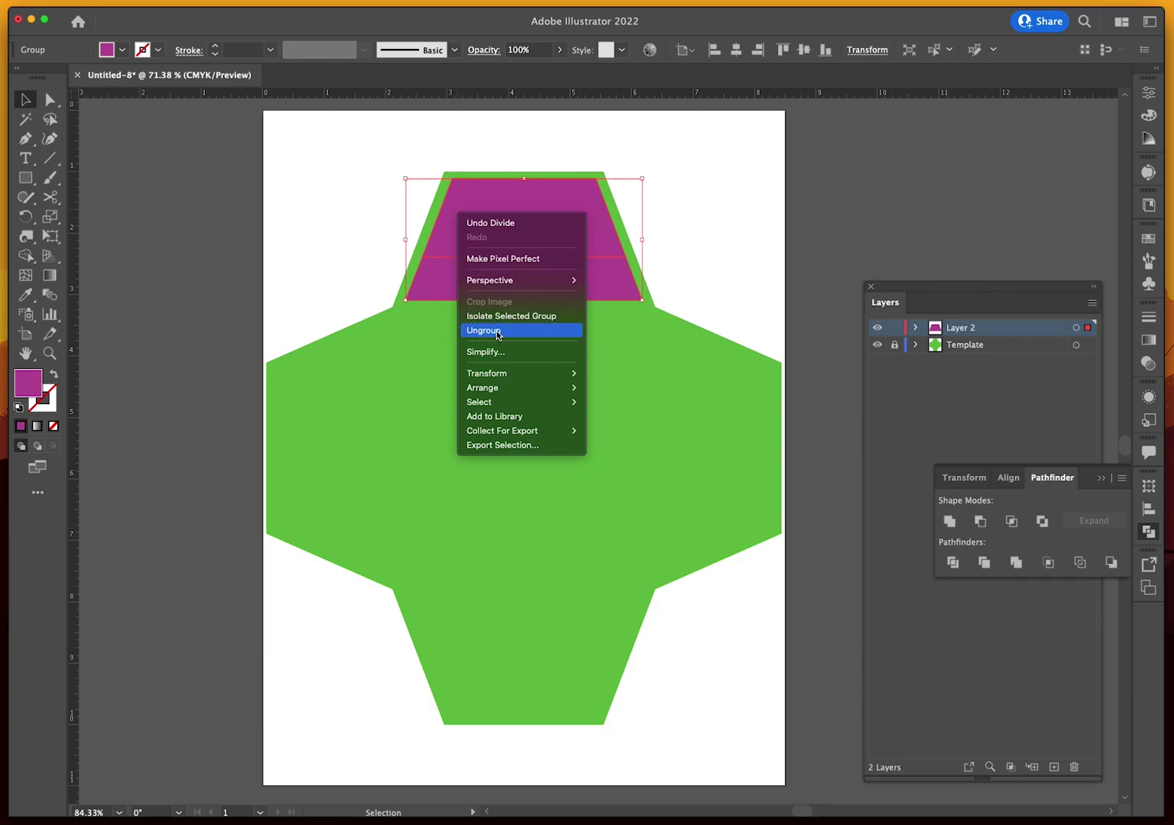
left_click(916, 329)
left_click(916, 328)
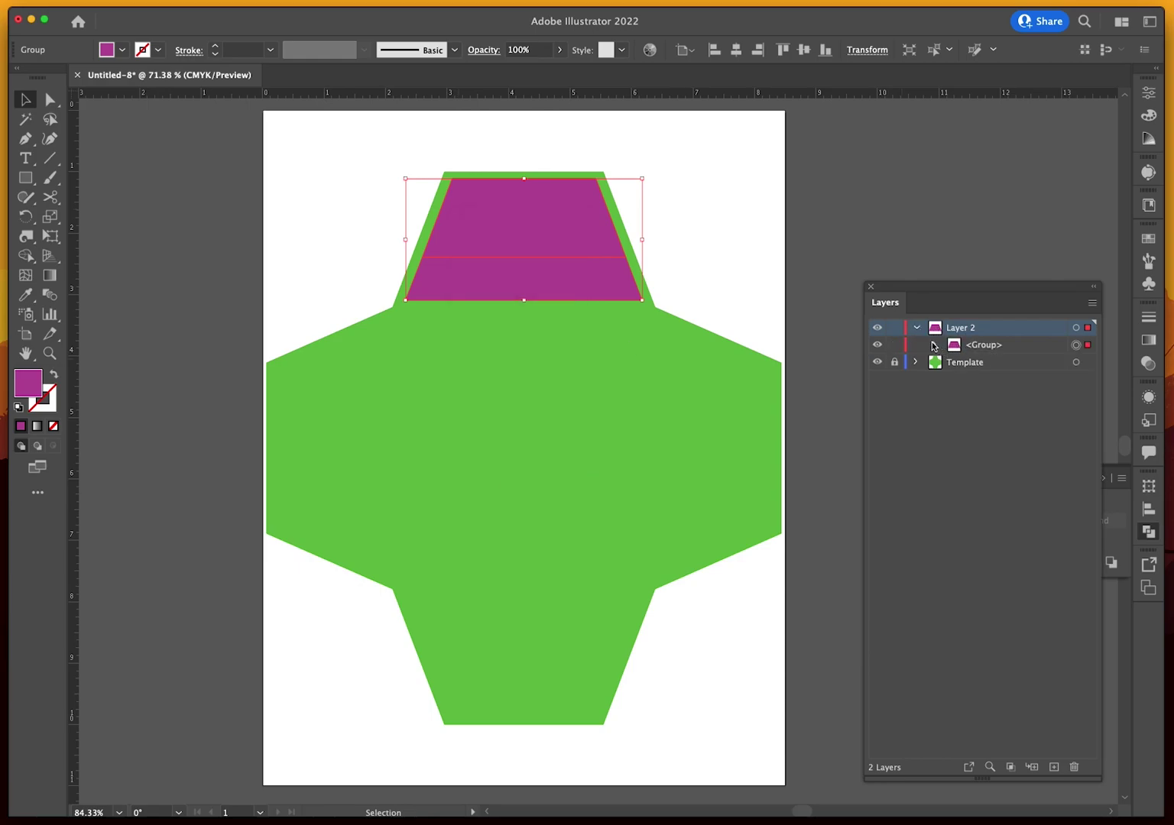
left_click(934, 344)
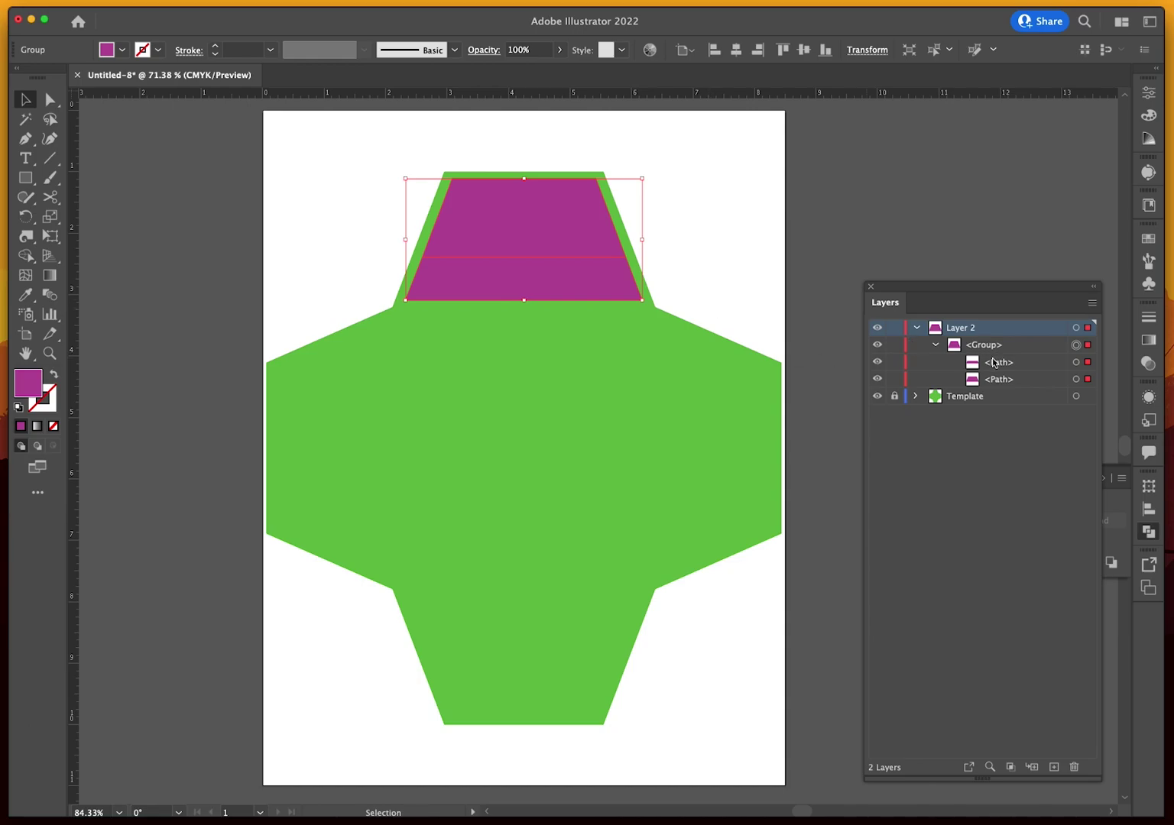
left_click(878, 379)
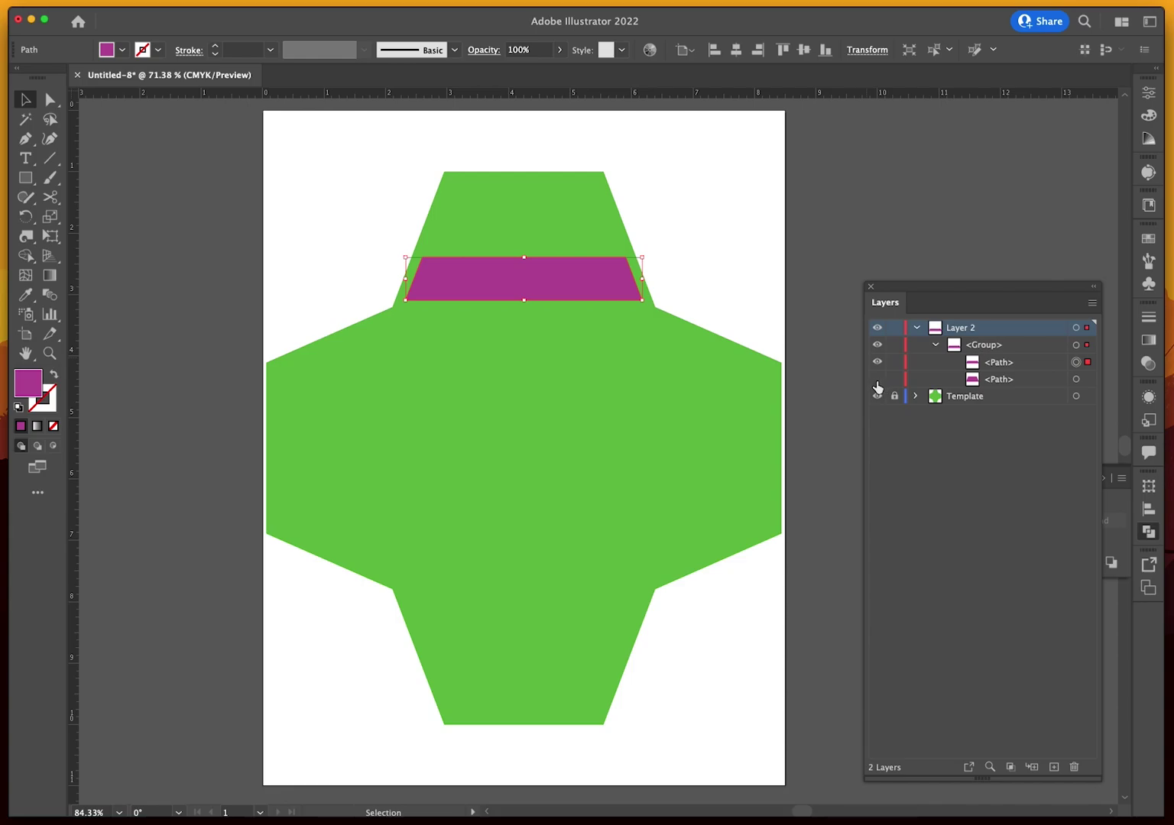
left_click(877, 380)
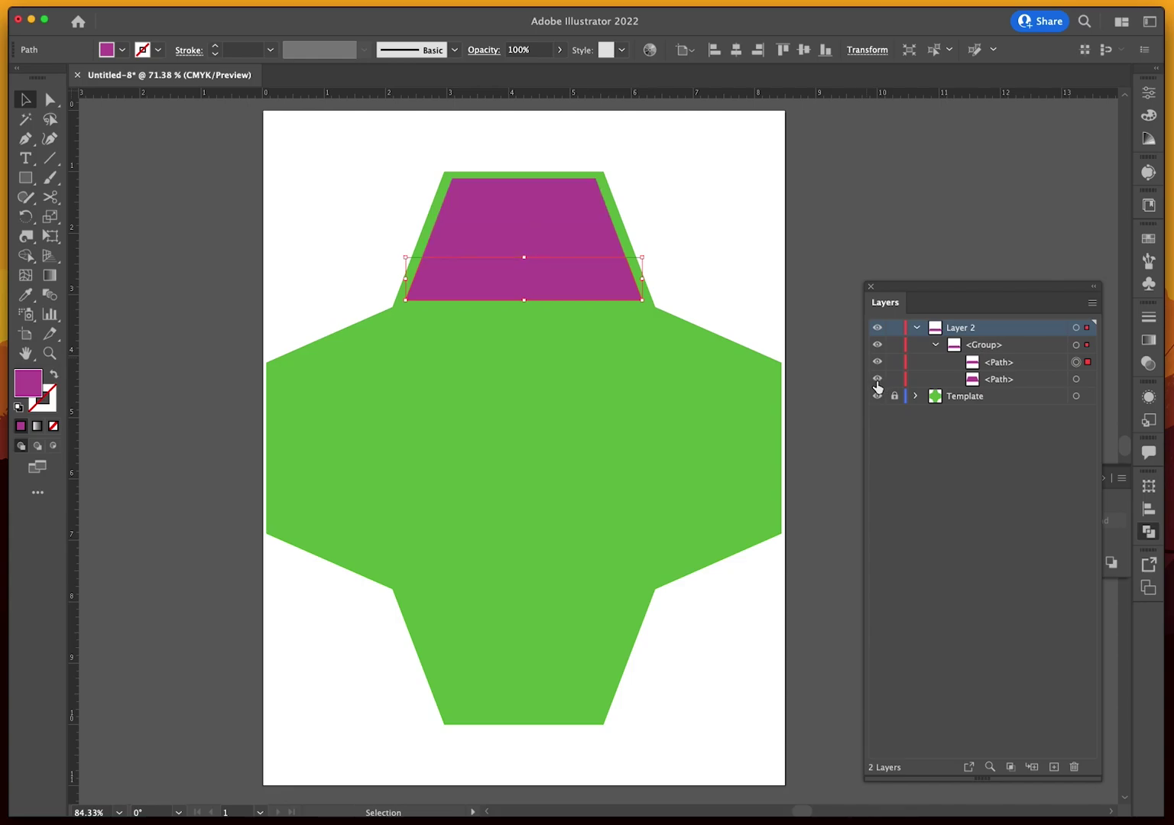
left_click(1074, 379)
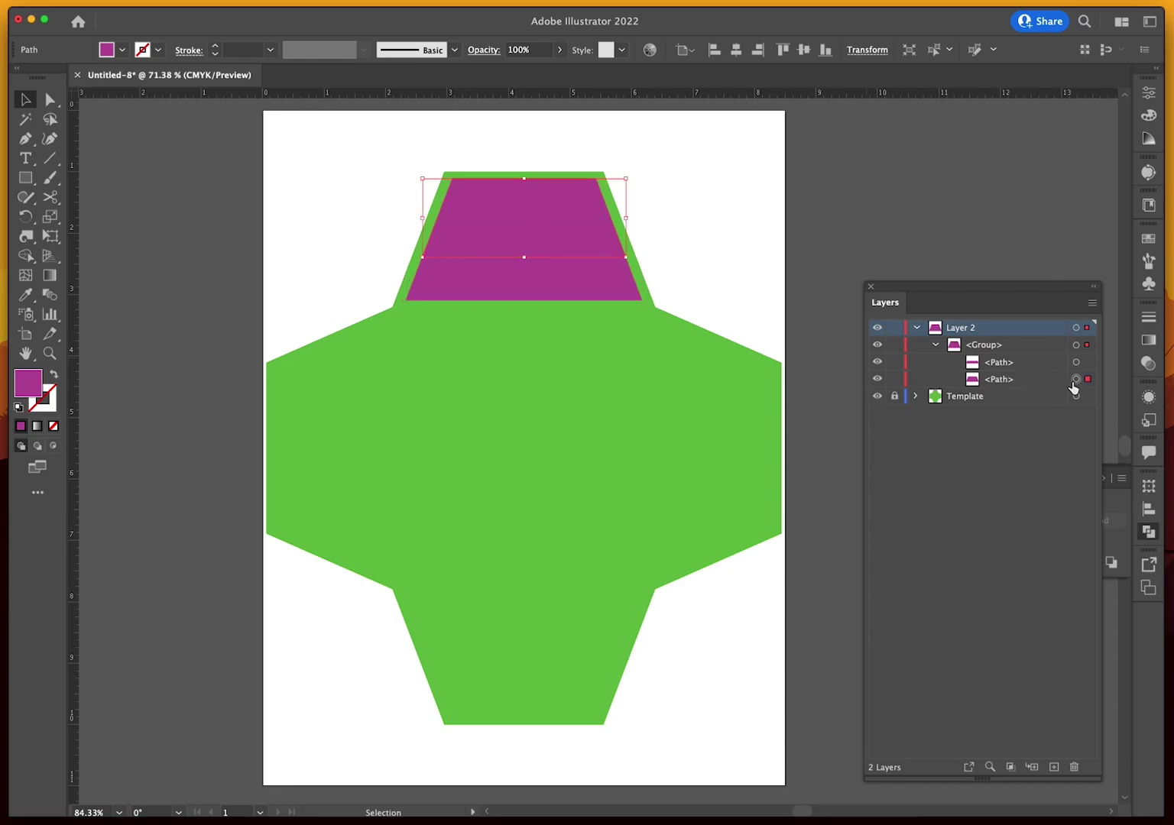
key("Delete")
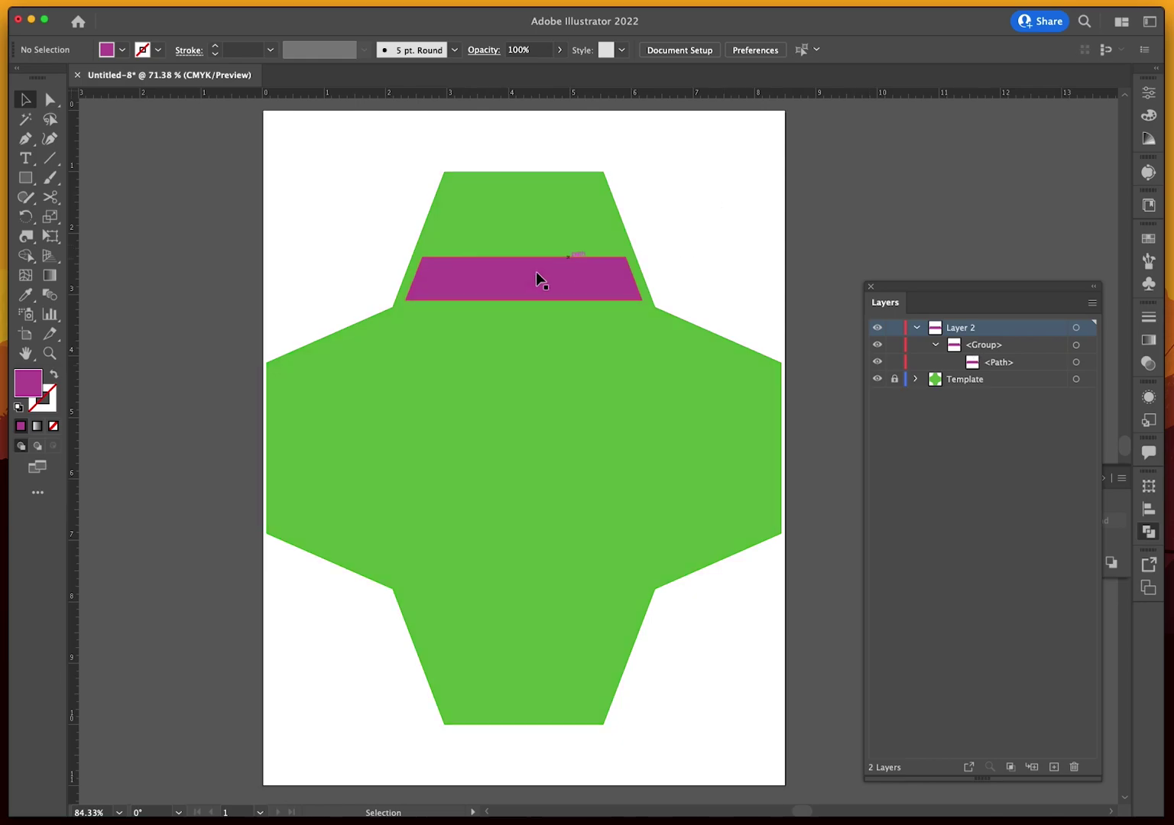
Paste a copy of the magenta strip, rotate it upside down and place it near the fold of the lower flap, mirroring the original
key("a")
left_click(517, 279)
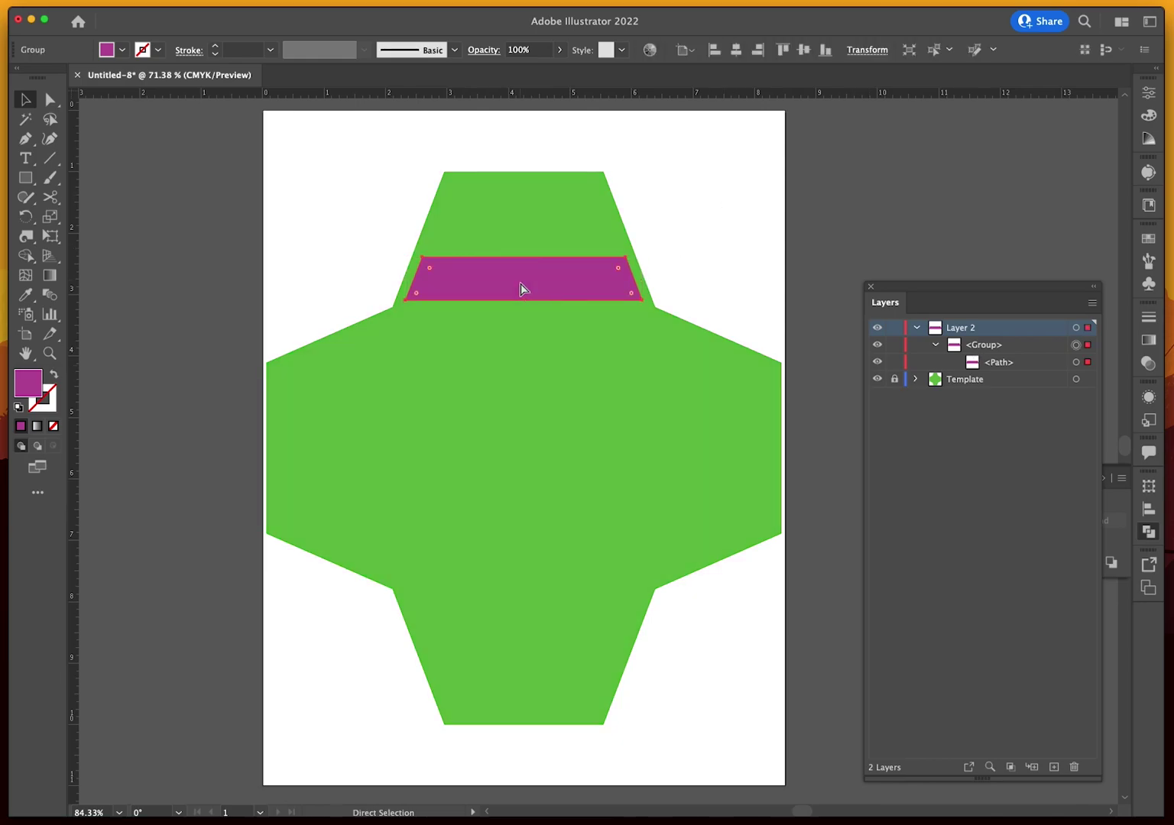
key("super+c")
key("super+v")
left_click_drag(599, 449, 524, 441)
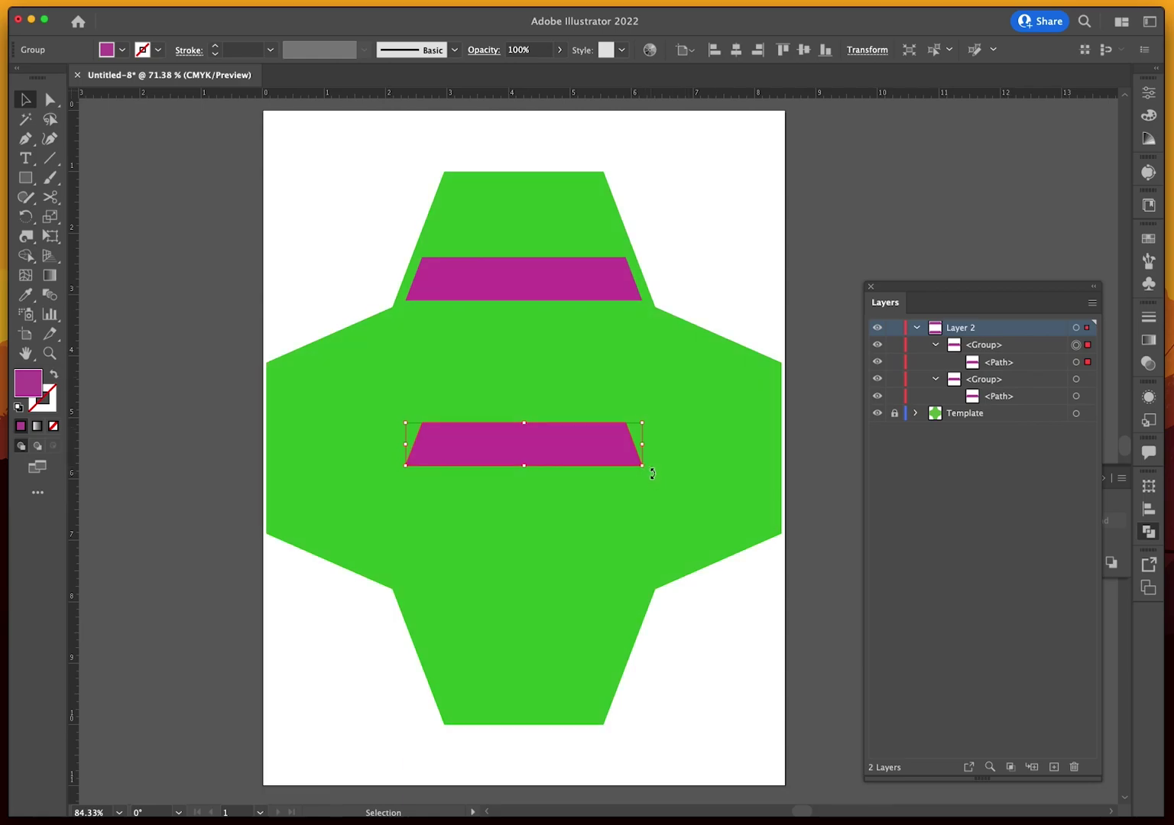
left_click_drag(651, 471, 502, 608)
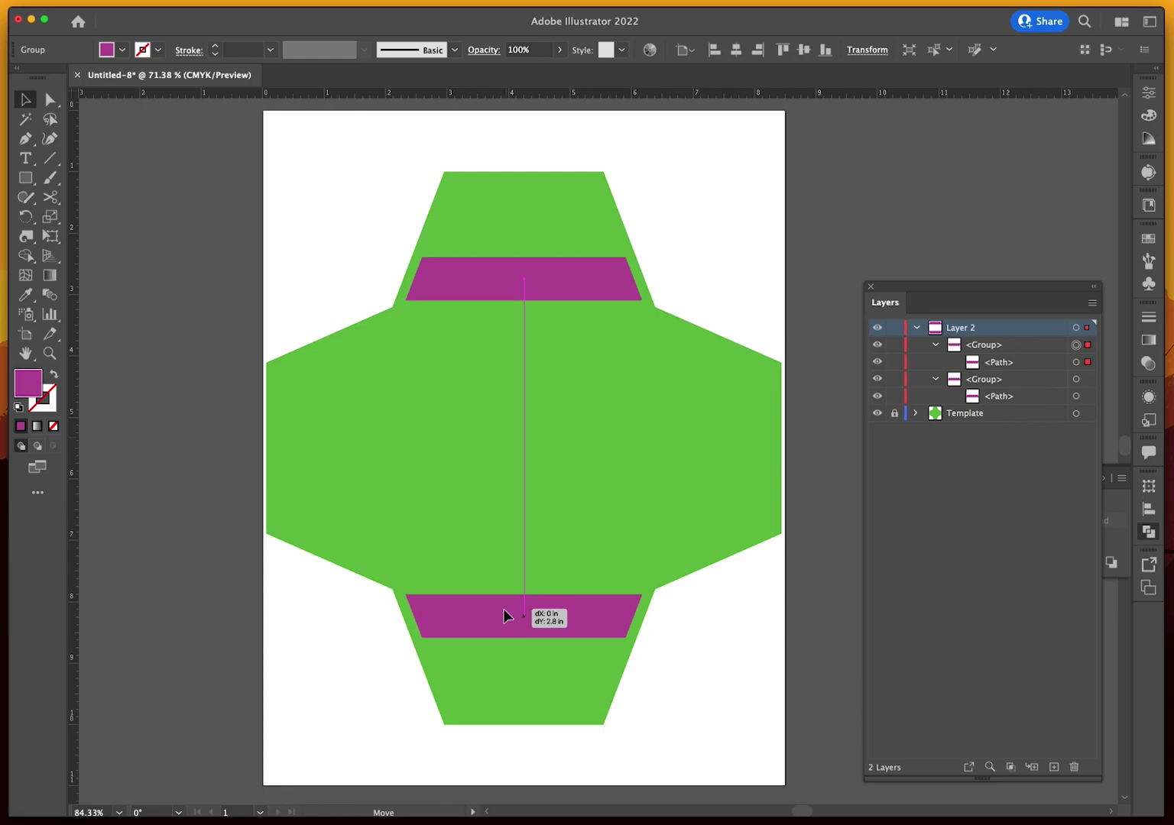
left_click_drag(504, 609, 506, 610)
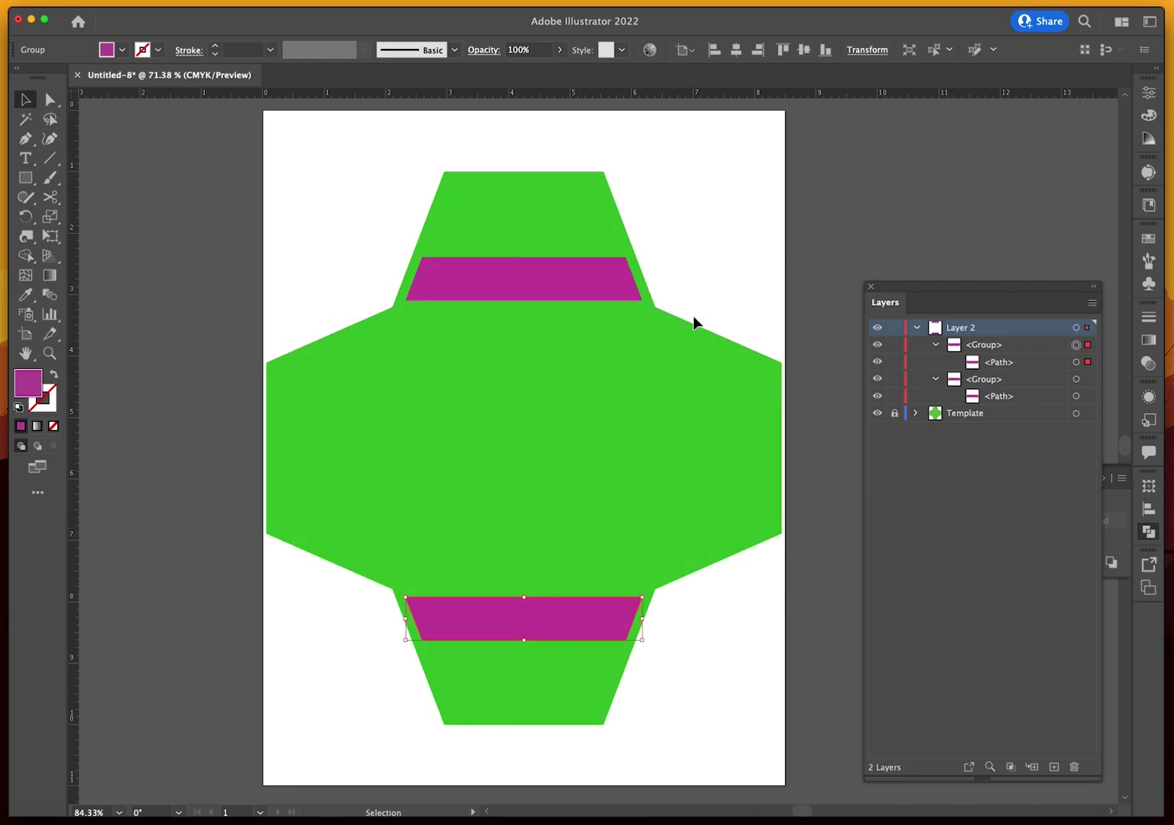
left_click(691, 321)
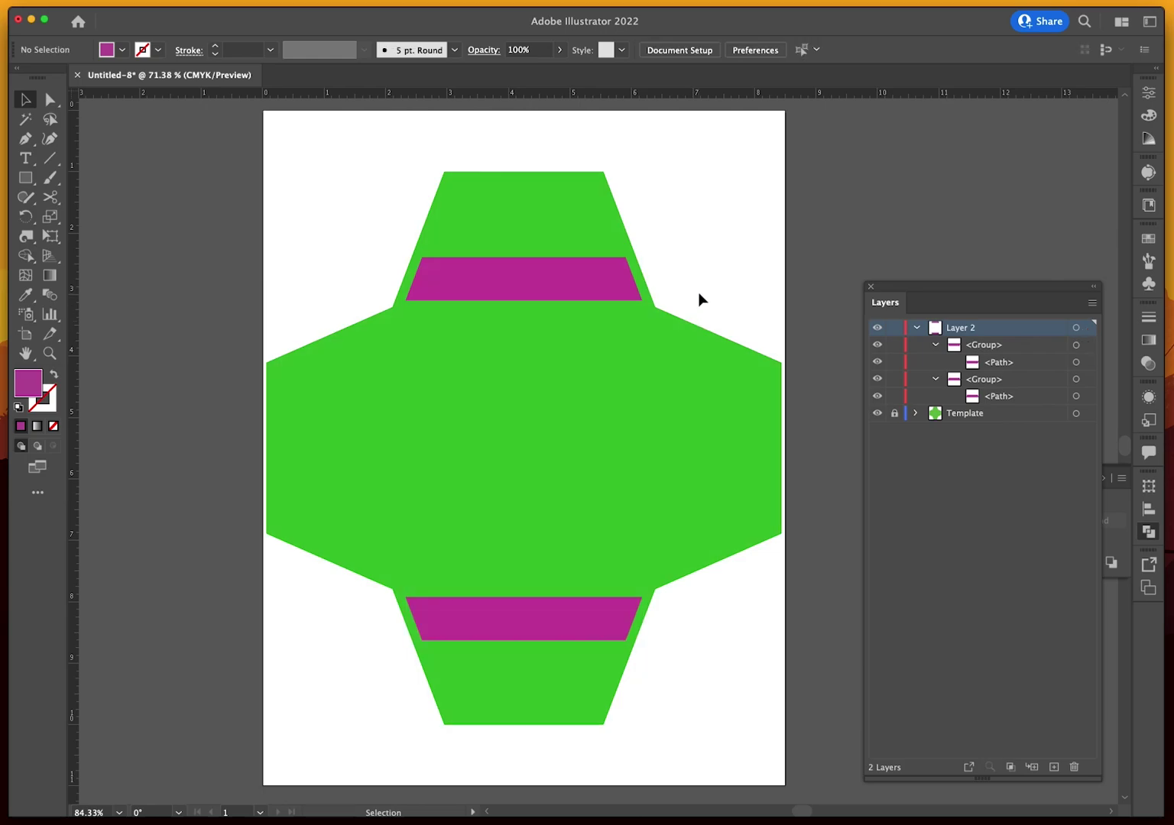
Unlock the Template layer, then collapse and lock Layer 2 so only the template shape can be directly selected
left_click(50, 100)
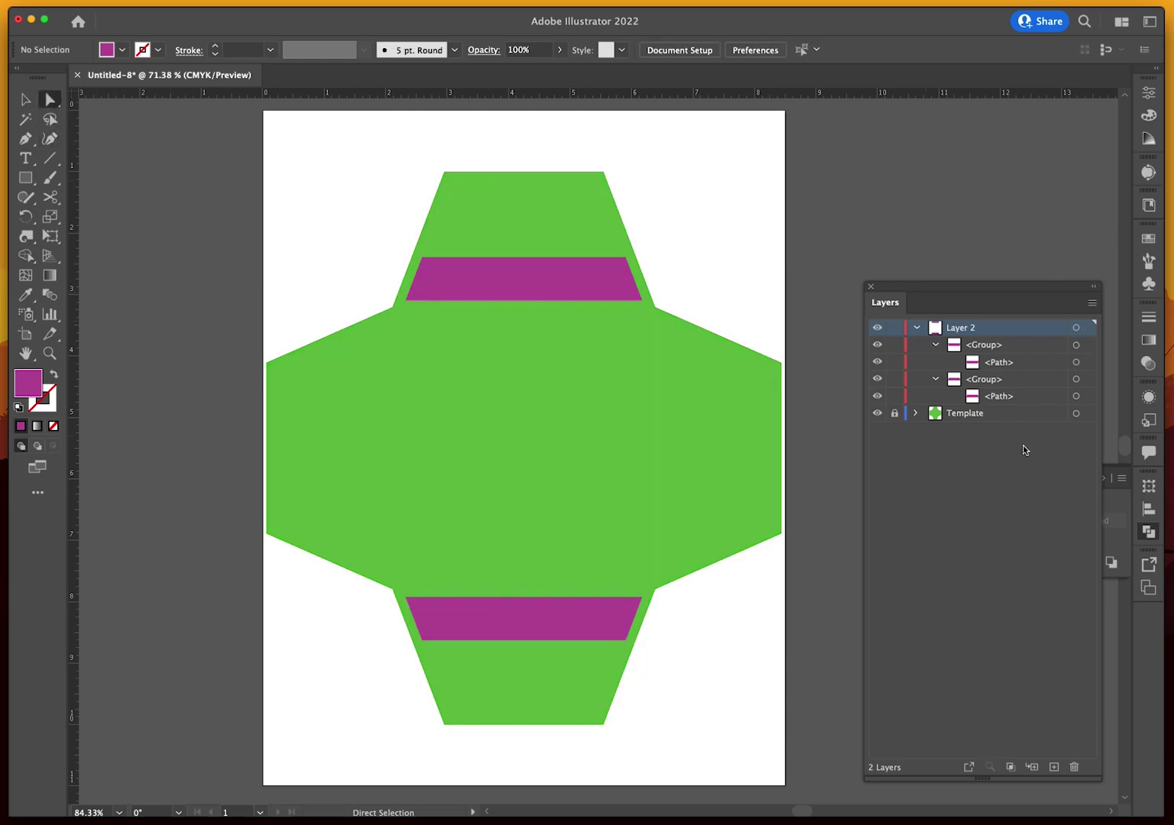
left_click_drag(749, 306, 848, 673)
left_click(894, 413)
left_click(915, 327)
left_click(894, 327)
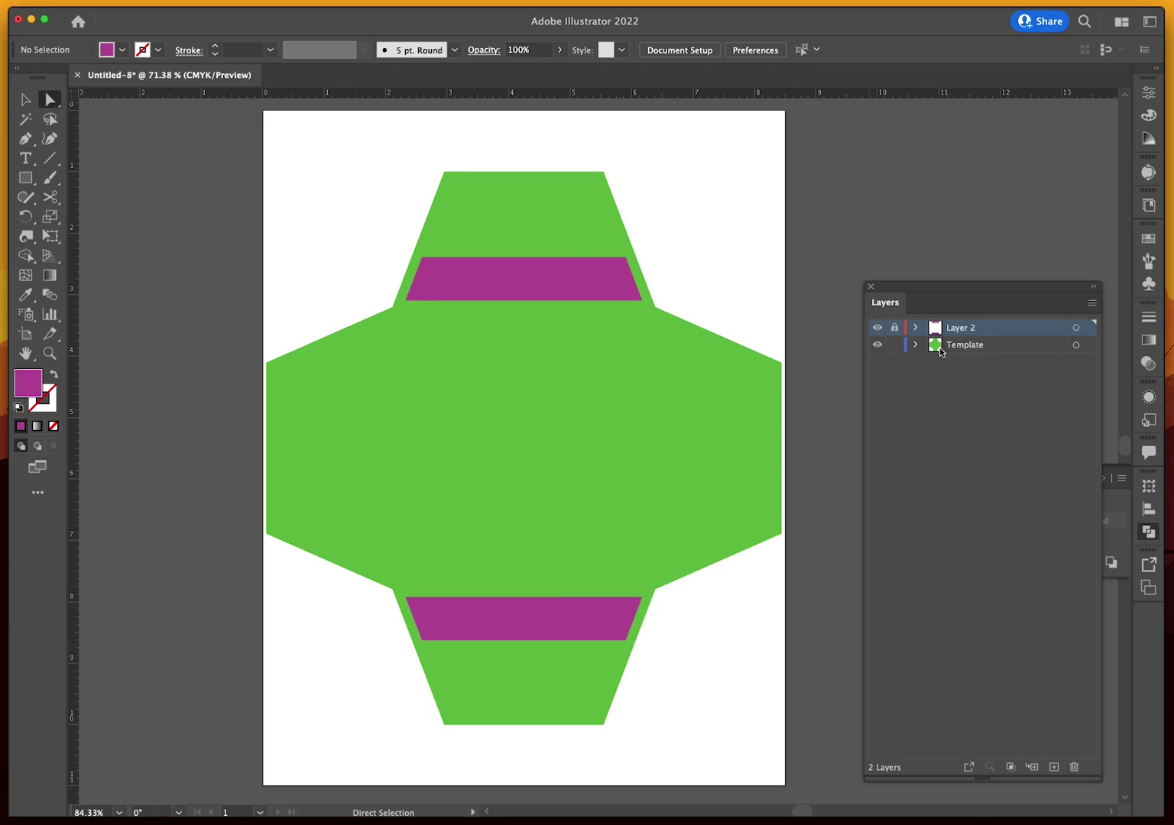
Directly select the anchor points of the template's right flap and paste a copy of that flap outline
left_click(718, 408)
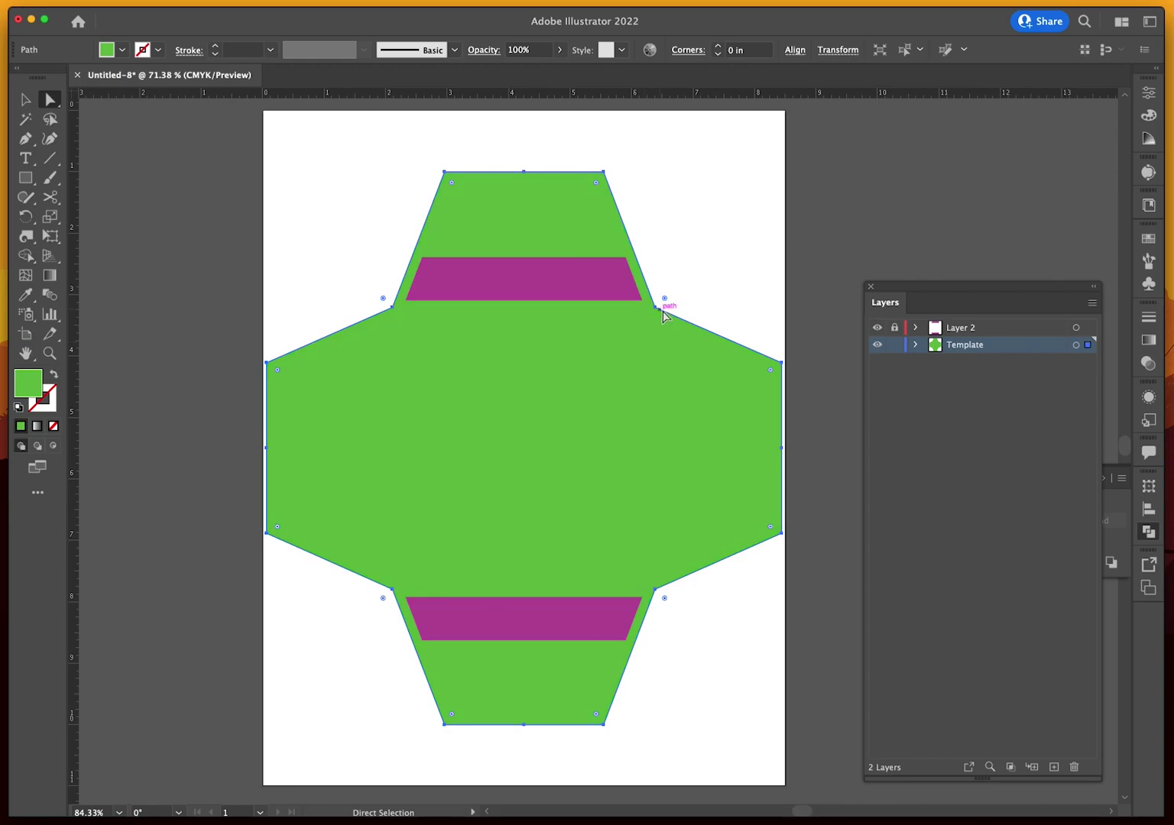
left_click_drag(708, 296, 794, 661)
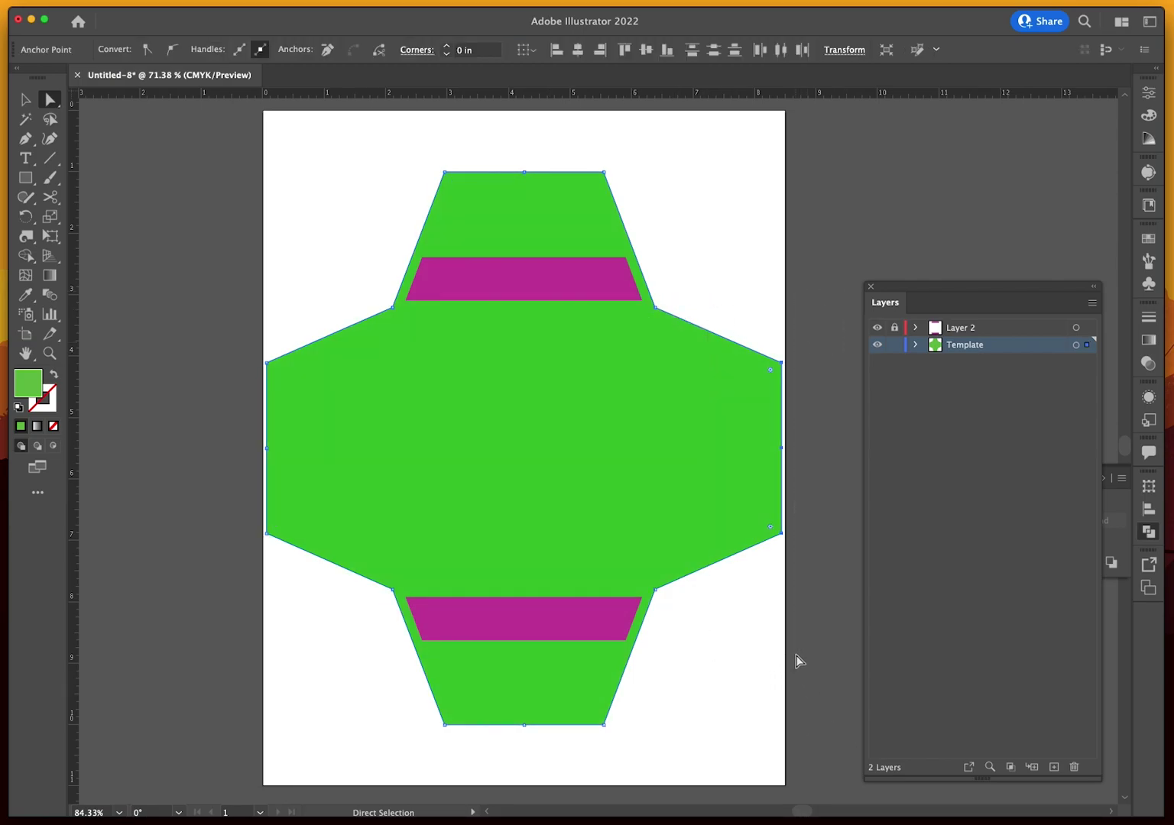
key("super")
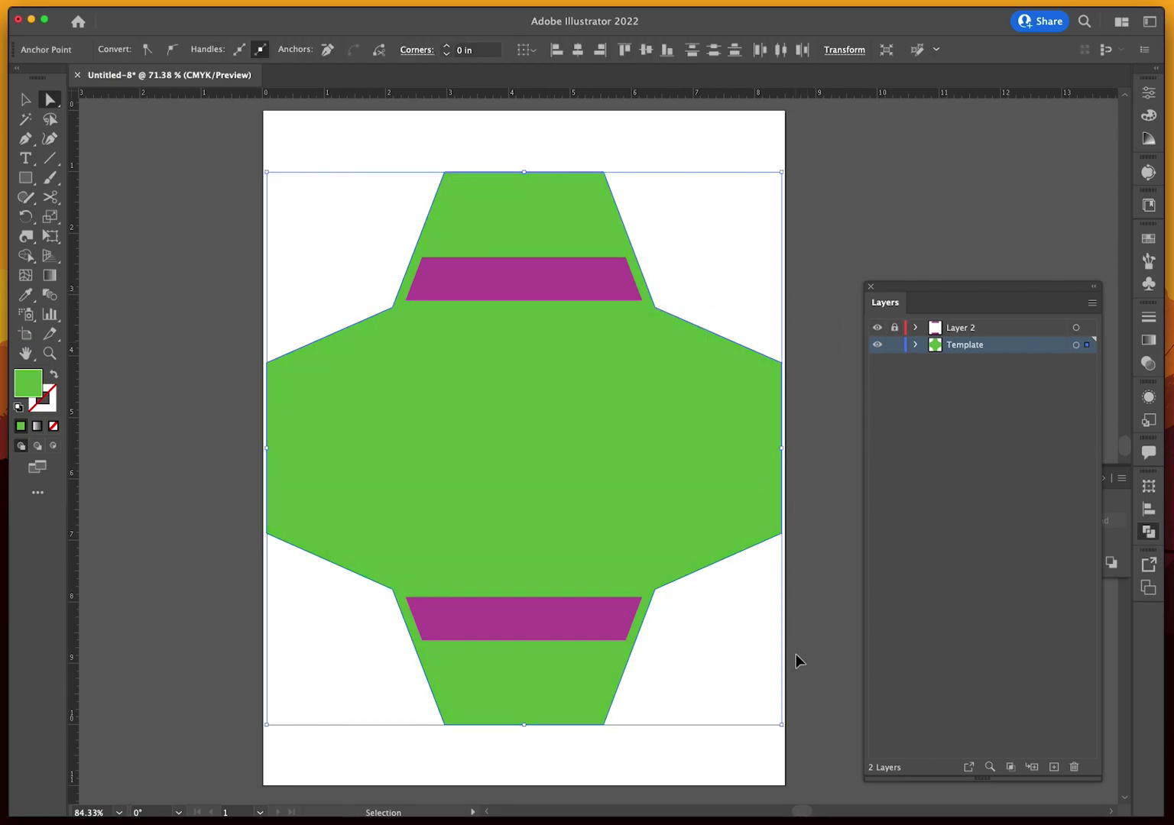
key("super+c")
key("super+v")
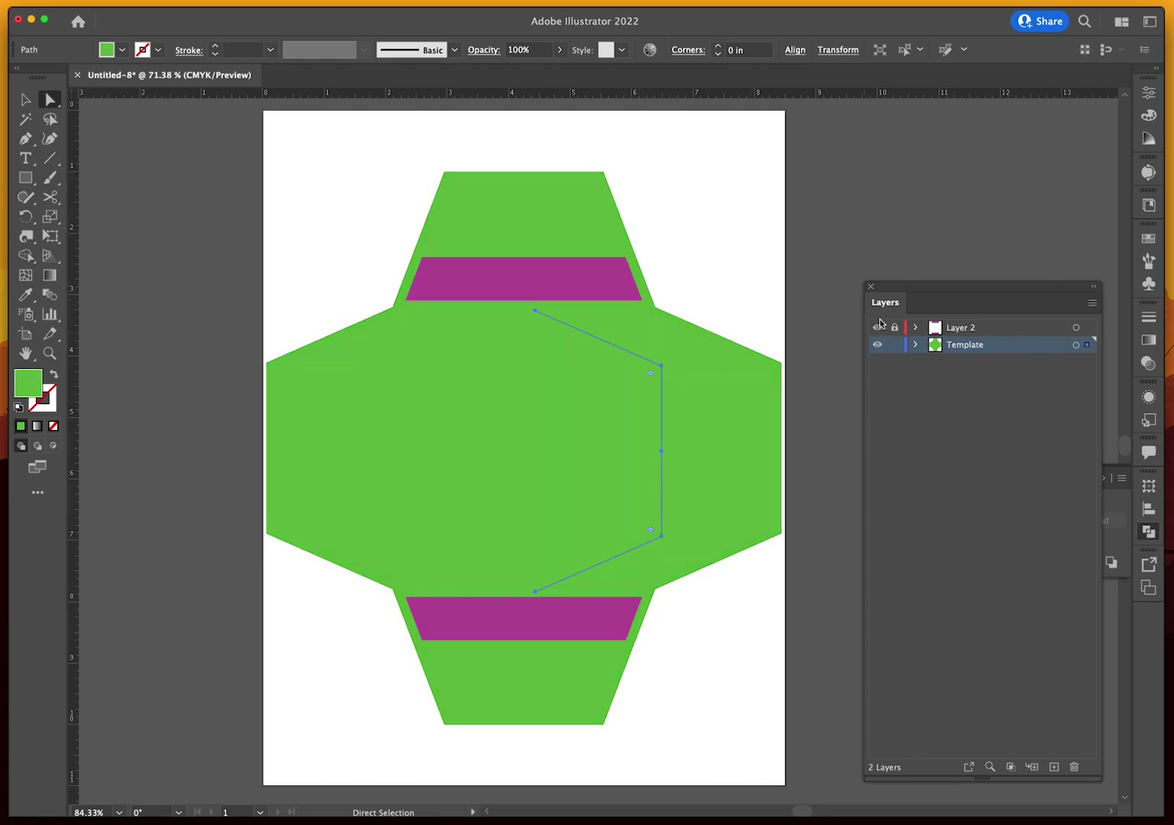
Expand the Template layer, target the pasted flap path and fill it with brown
left_click(876, 345)
left_click(876, 345)
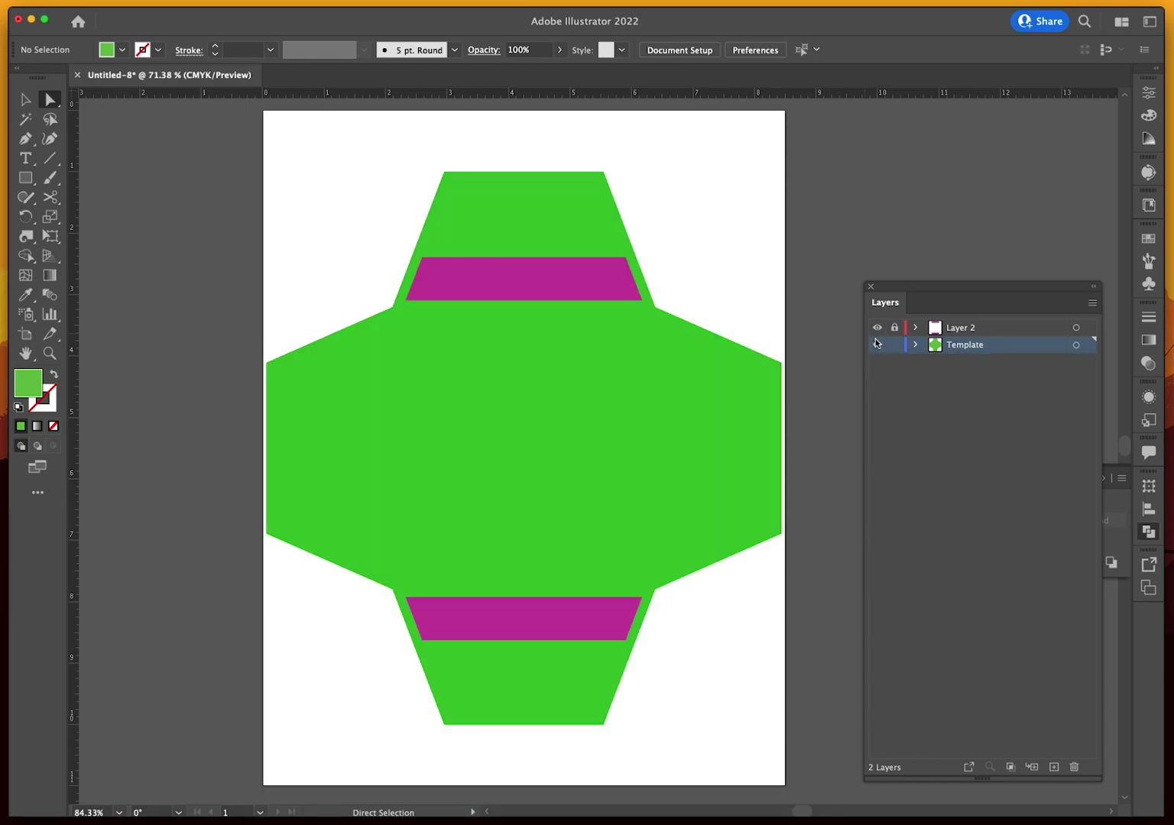
left_click(916, 344)
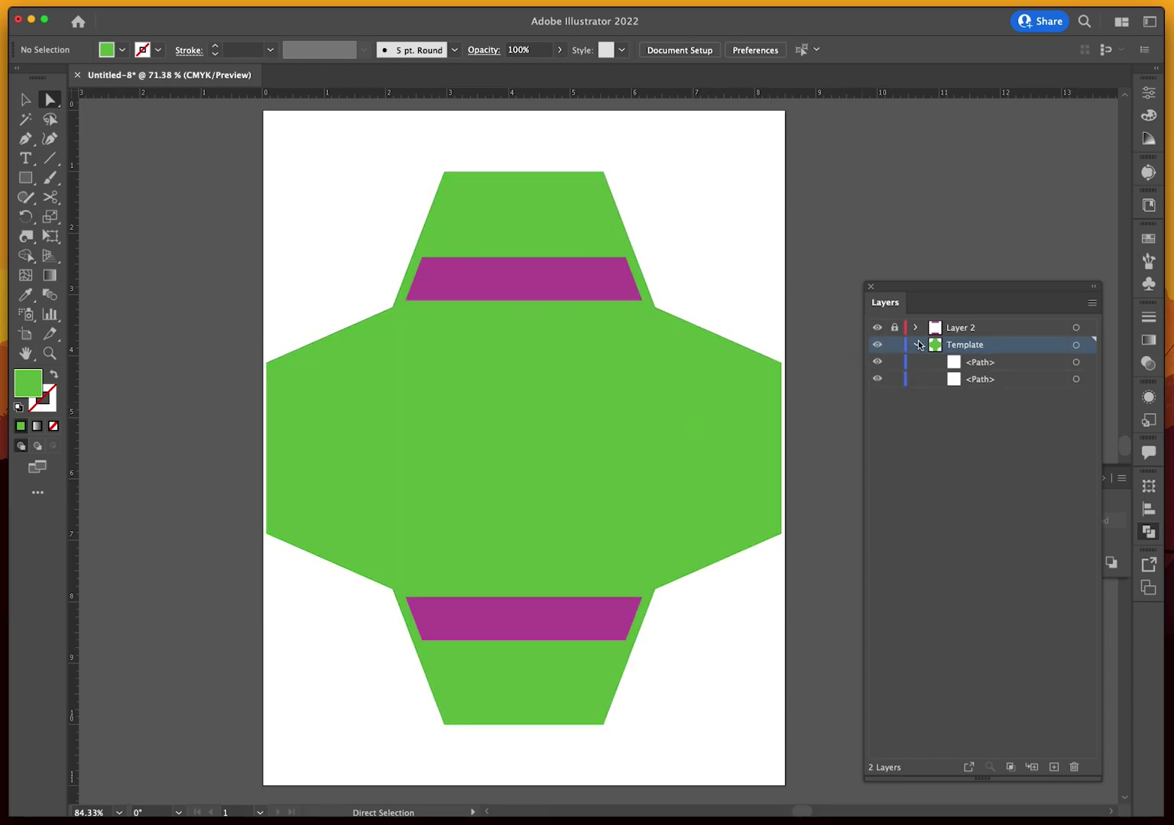
left_click(976, 364)
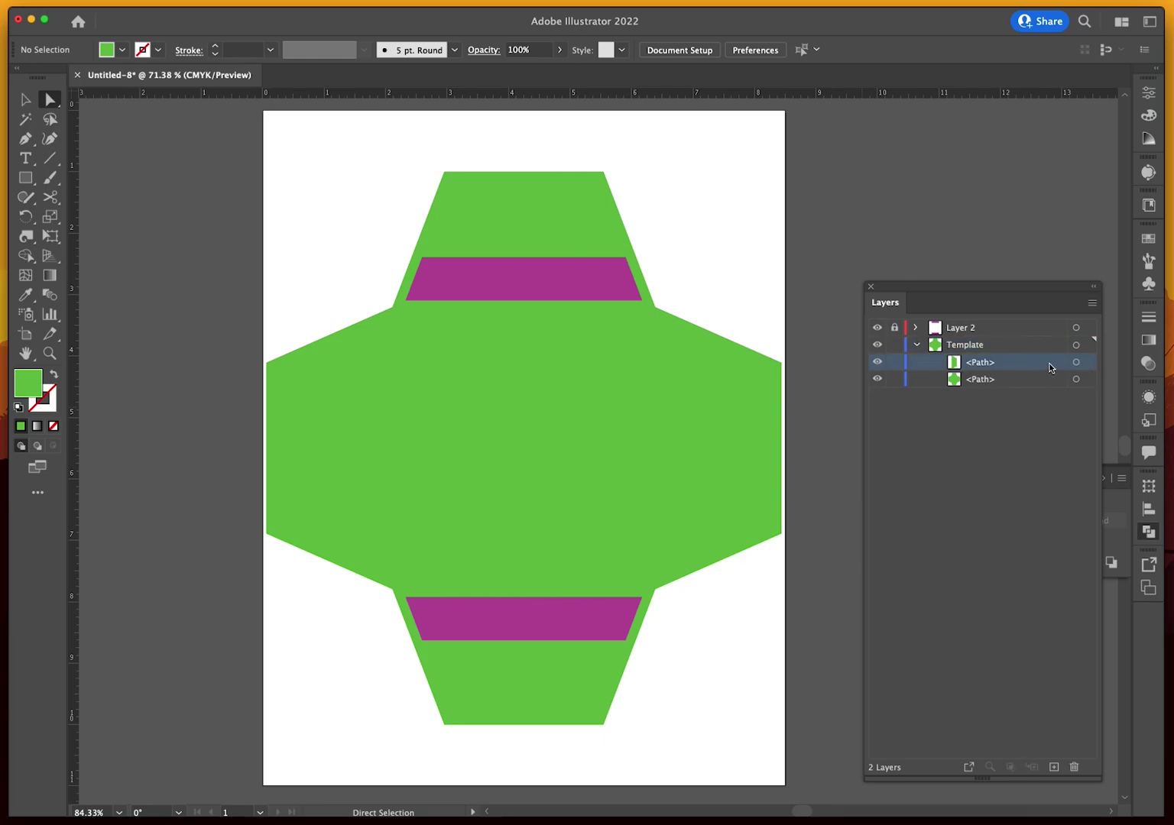
left_click(1075, 363)
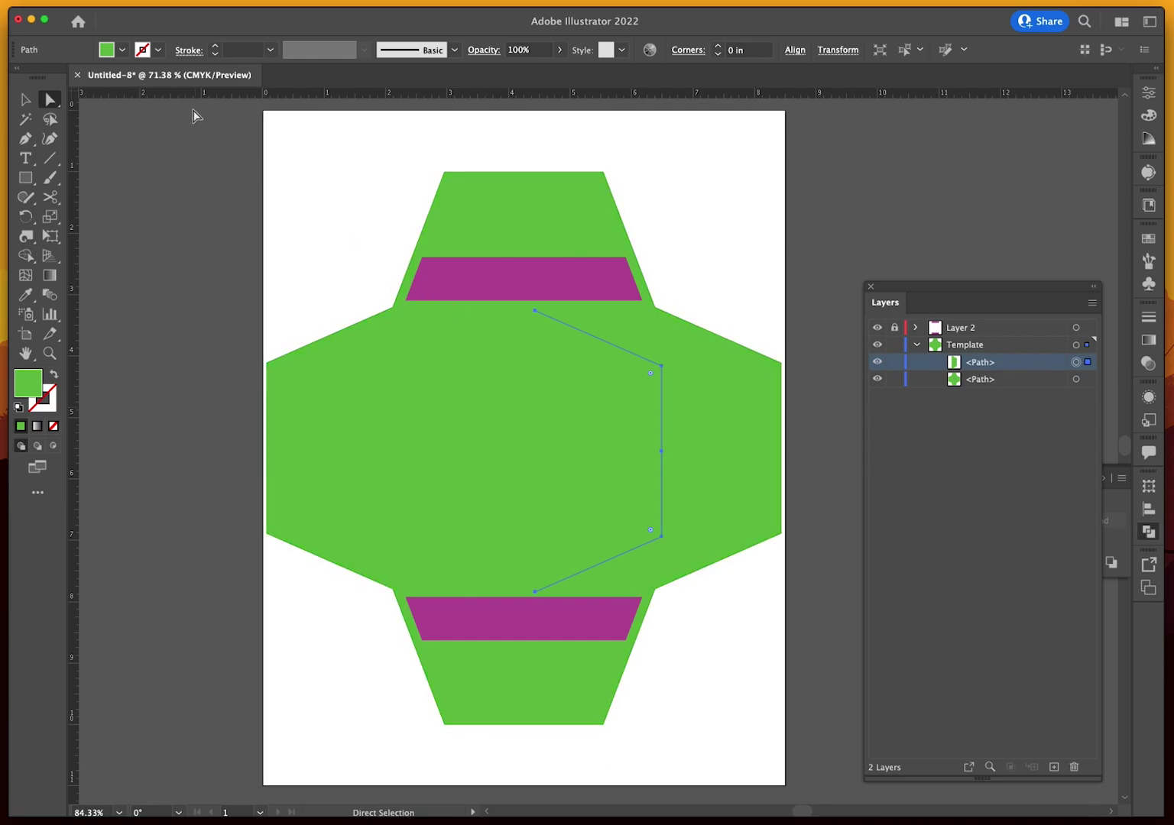
left_click(123, 49)
left_click(70, 100)
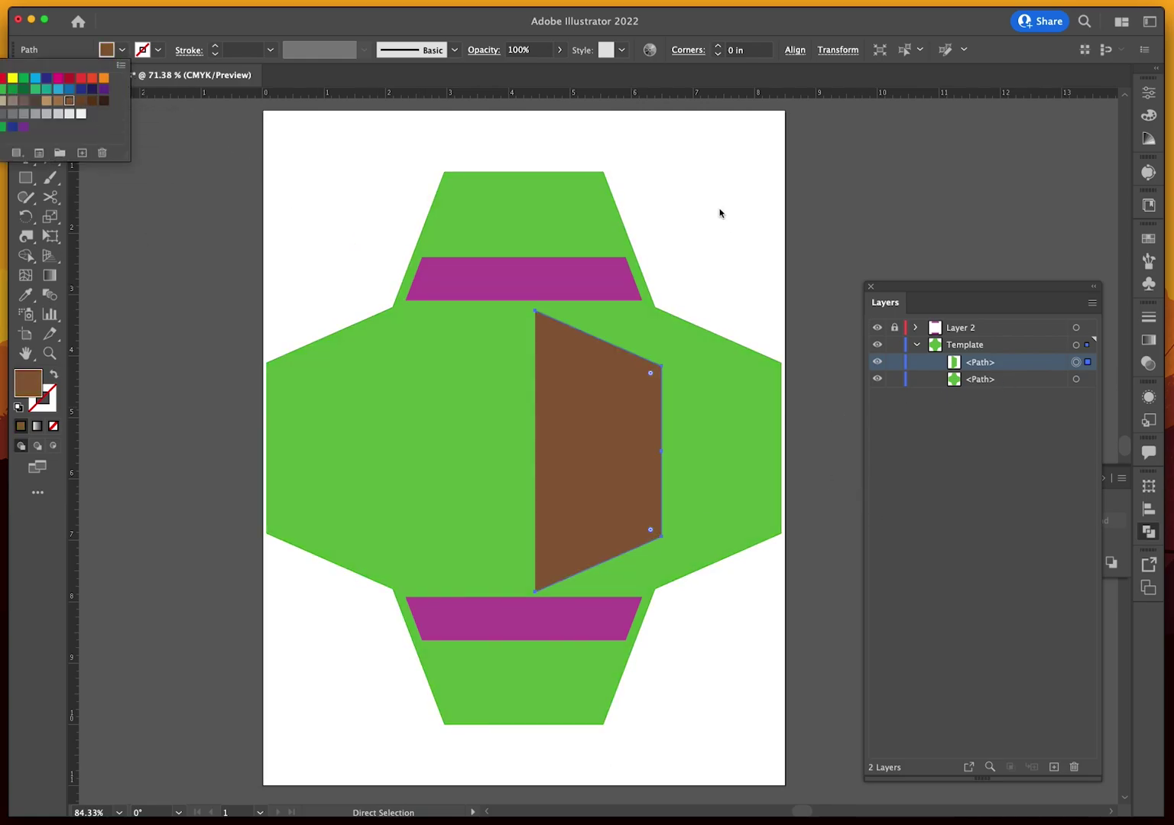
left_click(249, 229)
Close the brown path's open edge with the Pen tool and align the shape exactly over the template's right flap
left_click(25, 138)
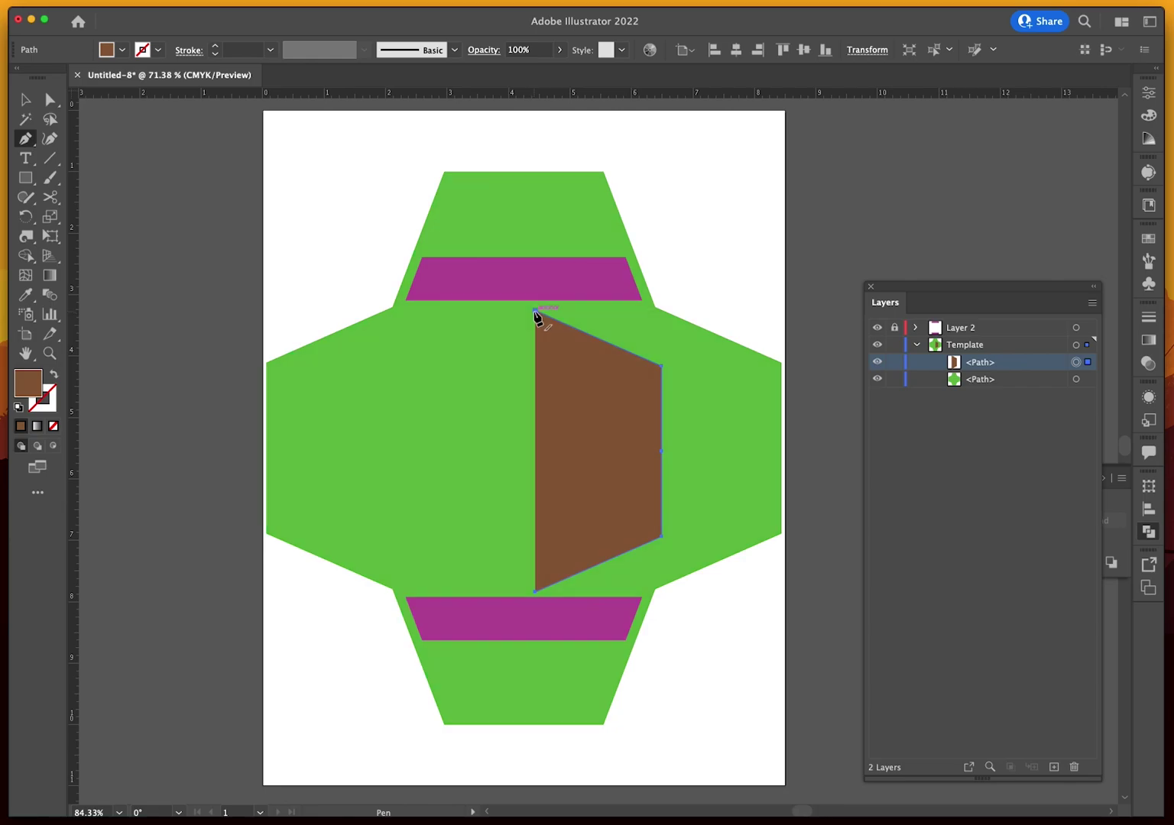
left_click(534, 313)
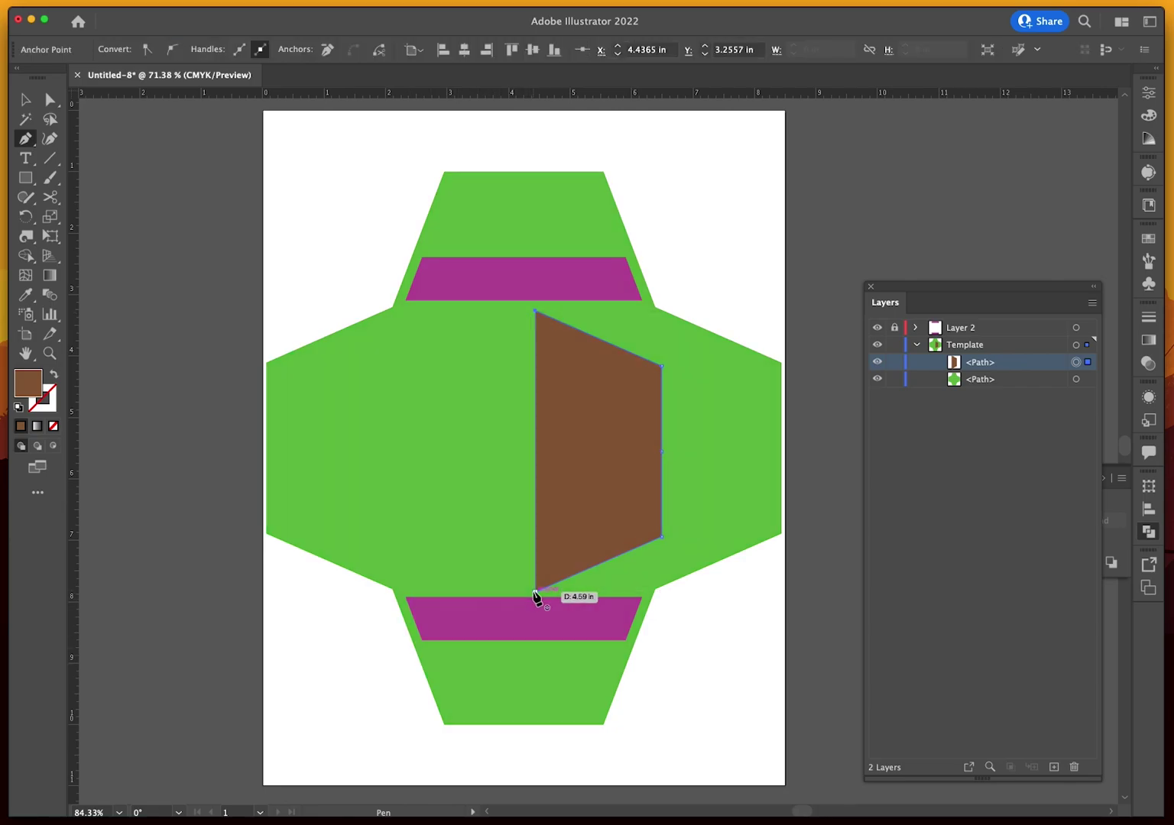
left_click(536, 594)
left_click(25, 100)
left_click_drag(626, 428, 711, 425)
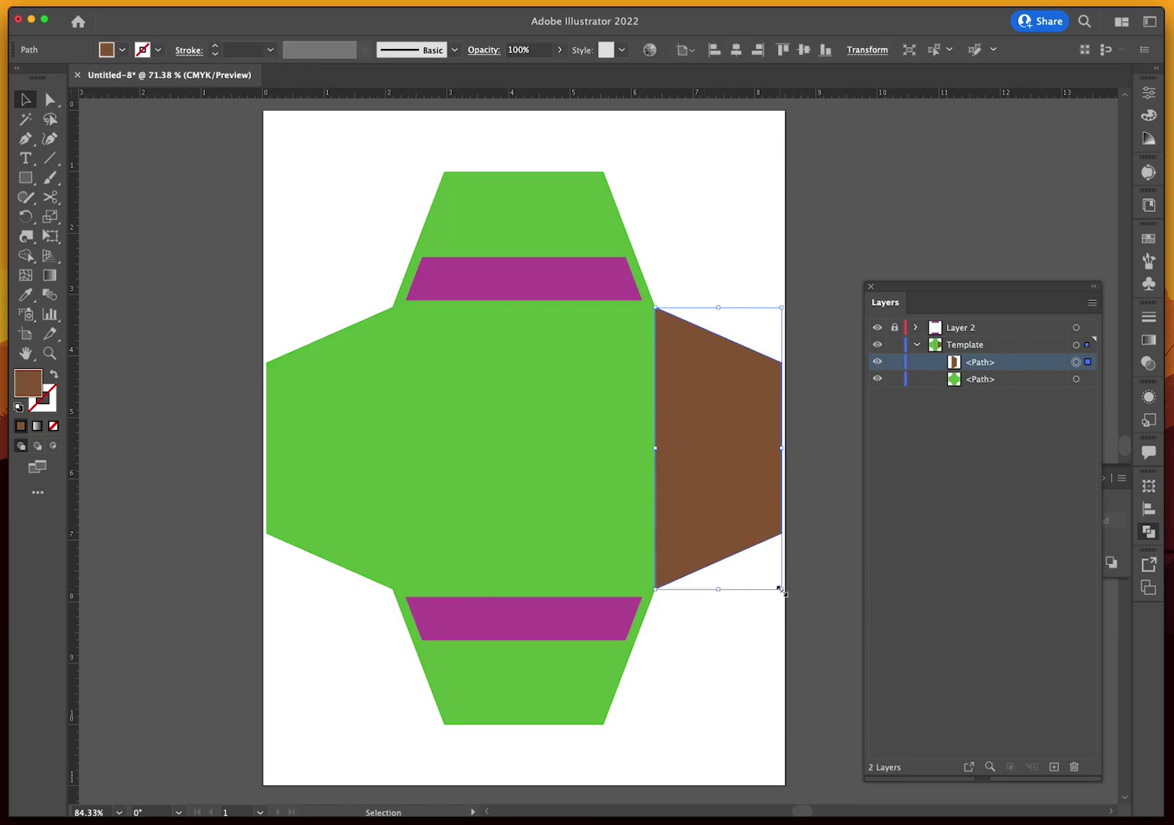
Scale the brown trapezoid down about its centre so it sits inset within the right flap
left_click_drag(778, 589, 771, 583)
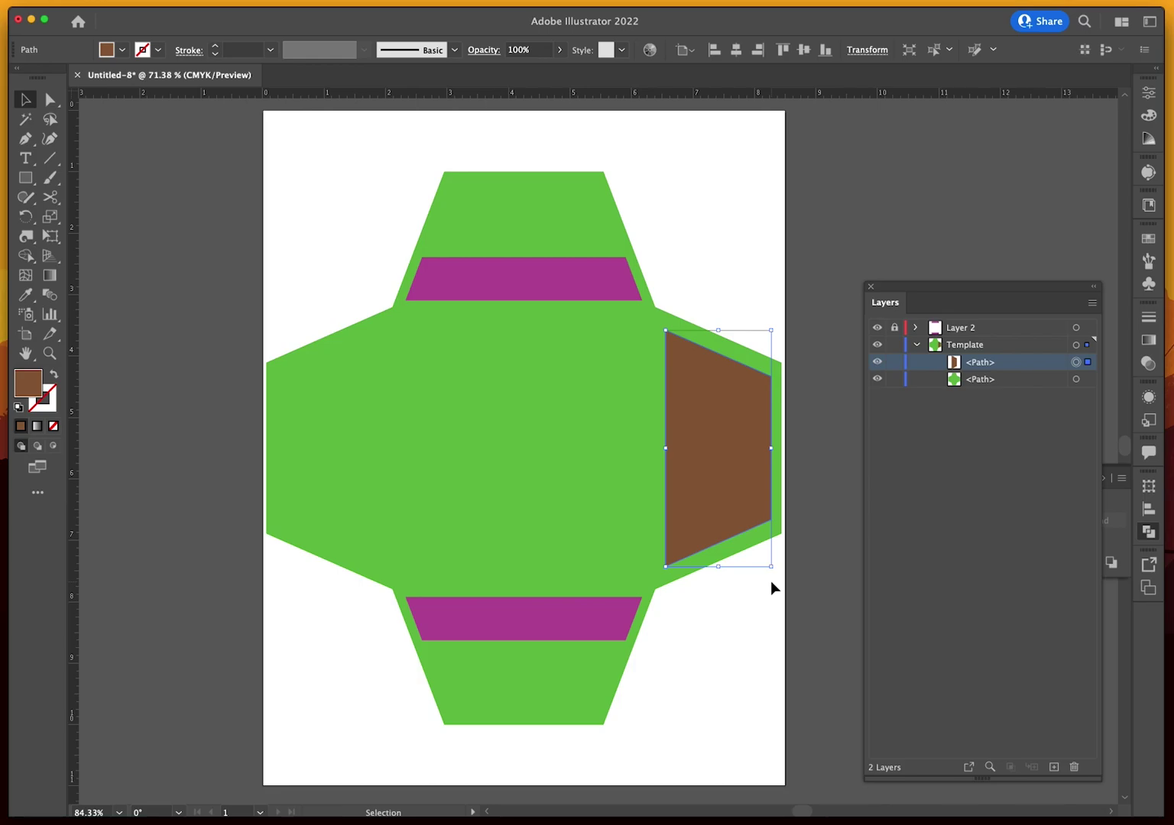
left_click_drag(770, 567, 775, 583)
left_click(136, 570)
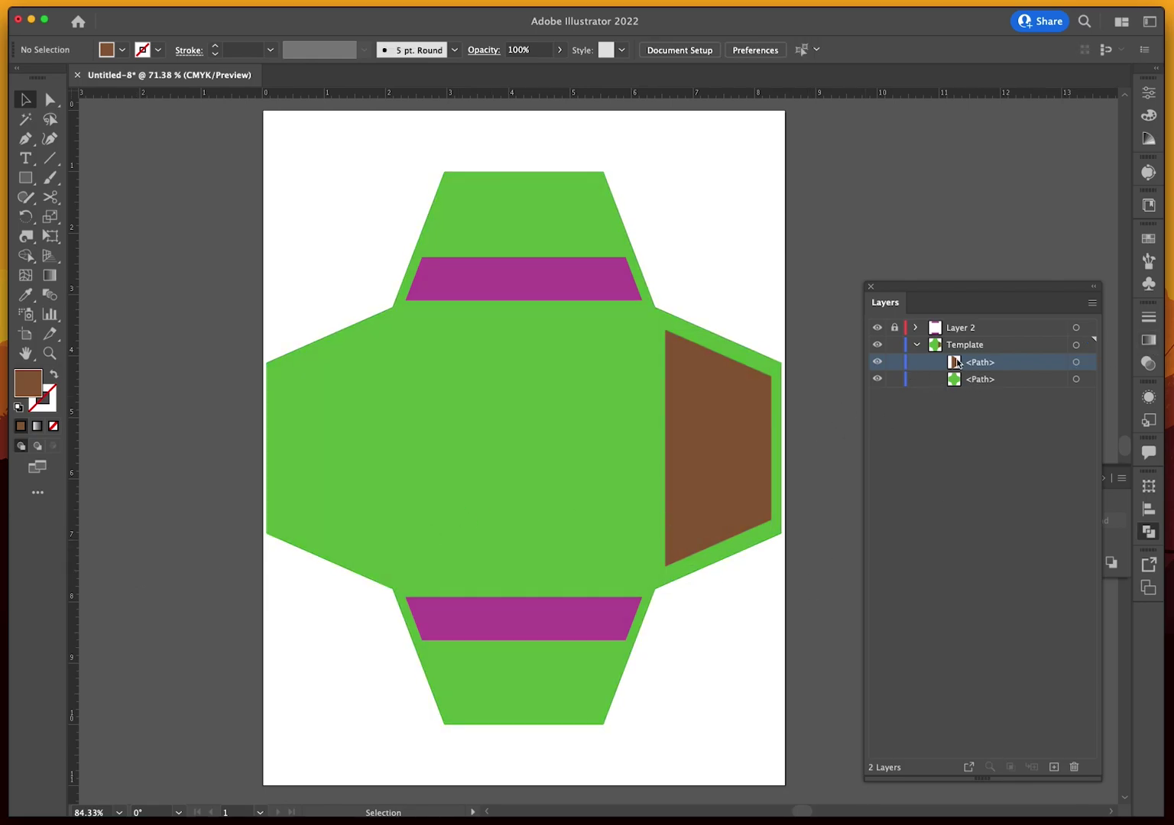
Create a new layer above Template, move the brown trapezoid's path into it and expand it
left_click(1053, 767)
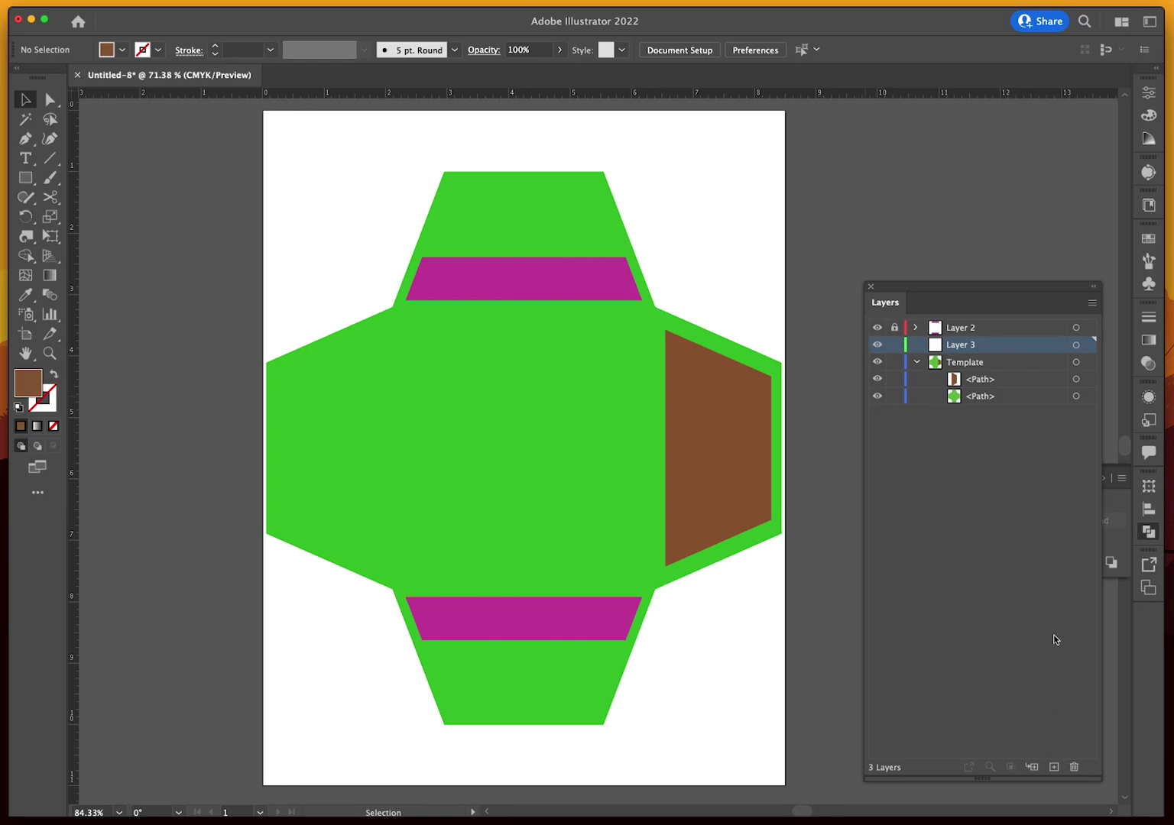
left_click(979, 345)
left_click_drag(979, 345, 980, 346)
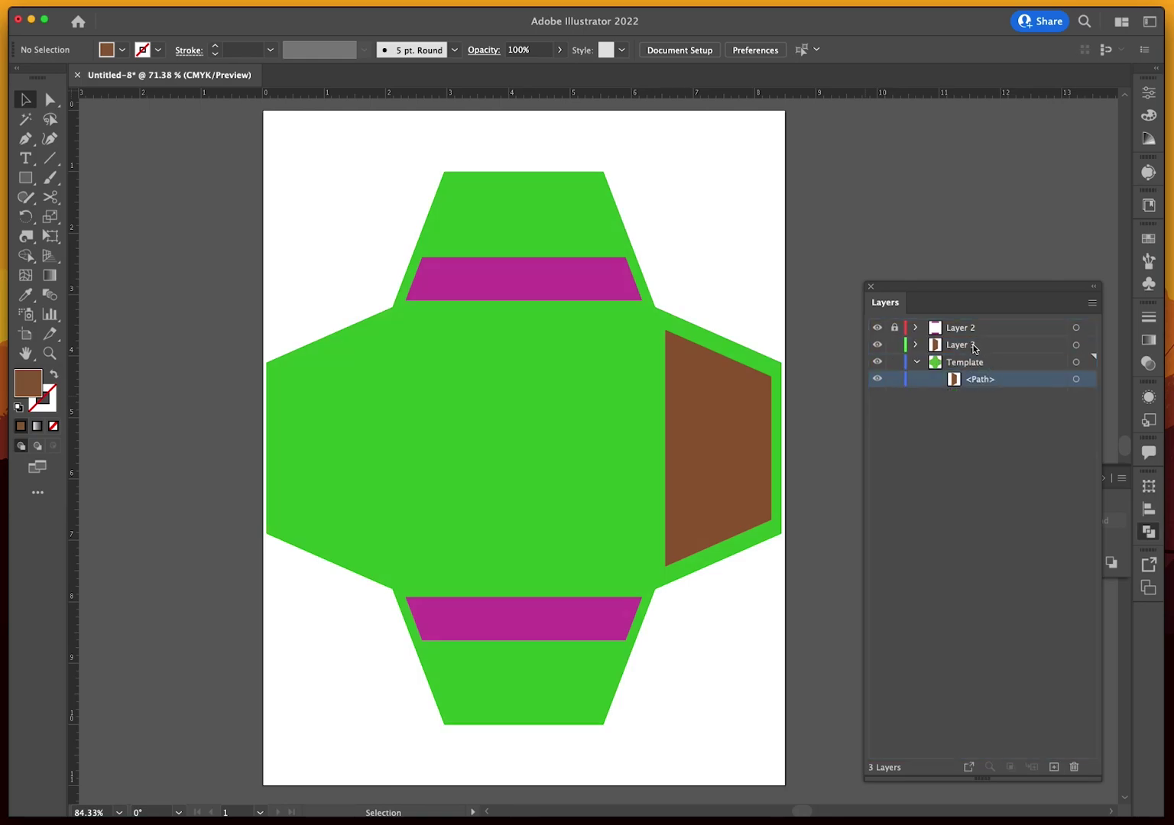
left_click(917, 346)
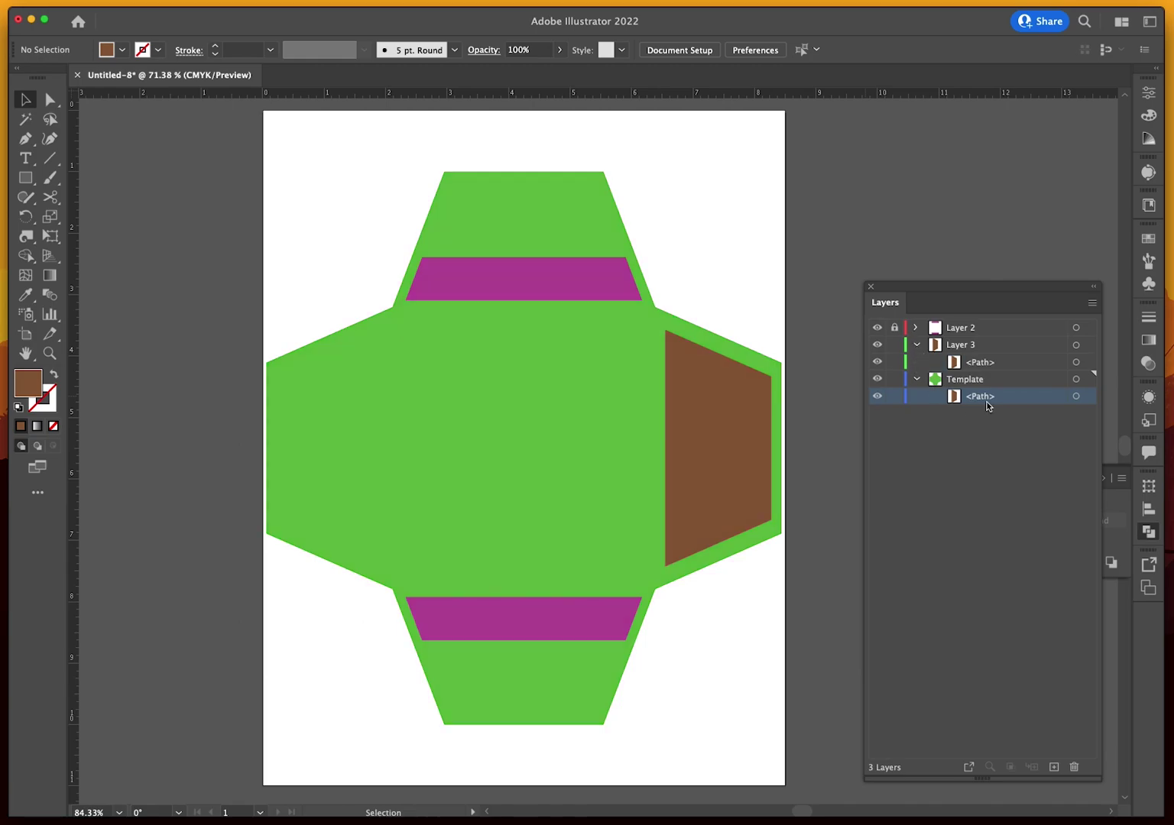
Check which artwork the path left in the Template layer represents
left_click(1075, 398)
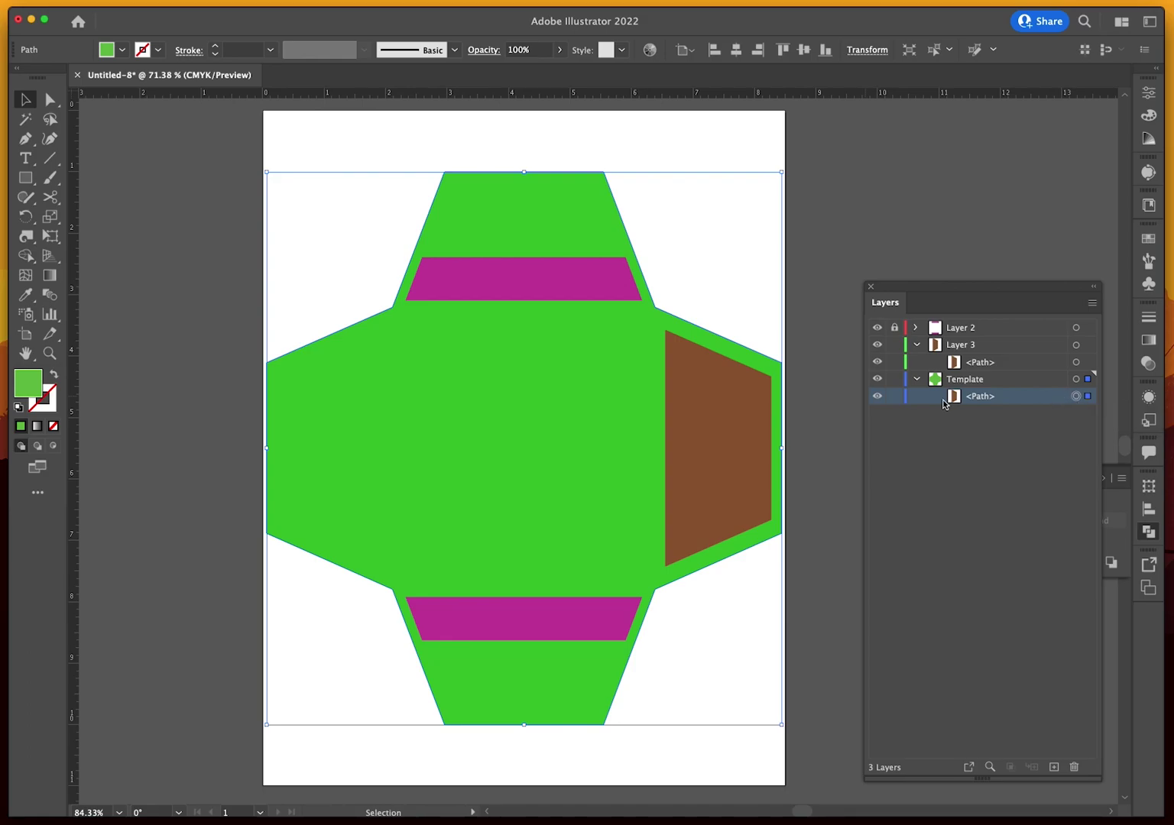
left_click(917, 380)
left_click(916, 380)
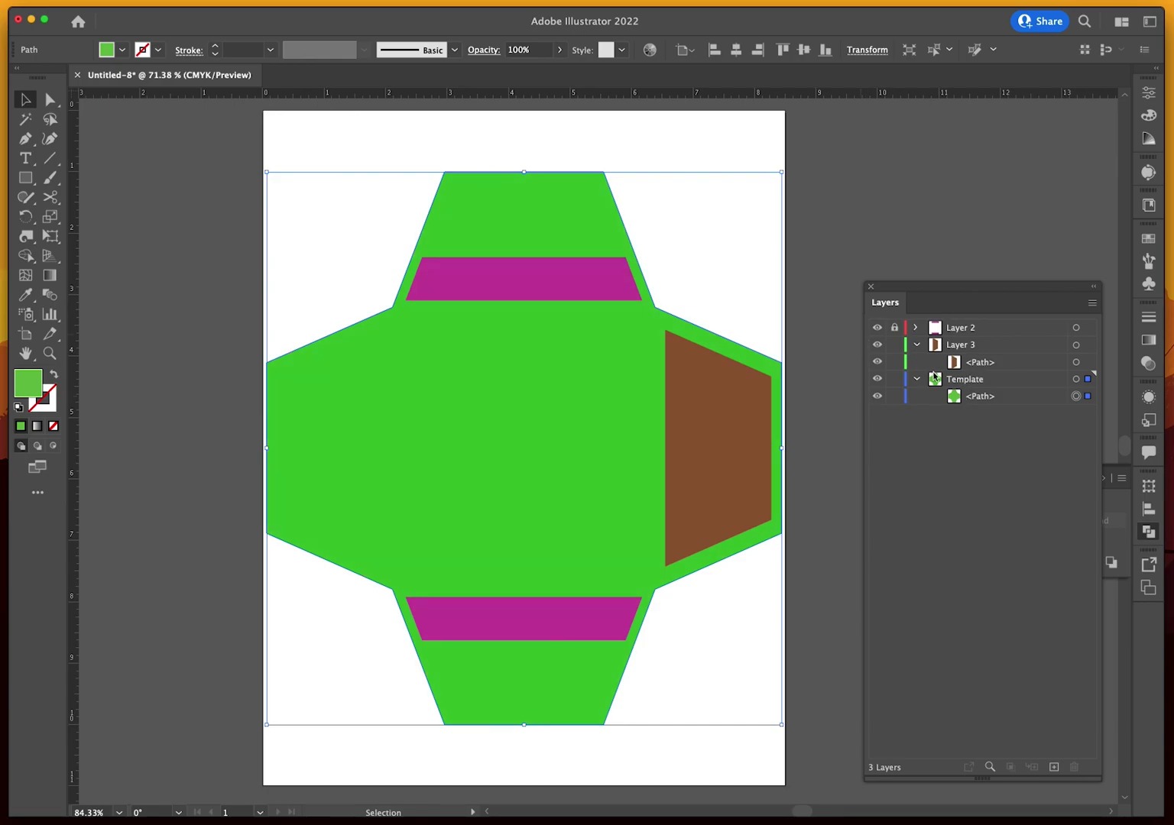
left_click(964, 382)
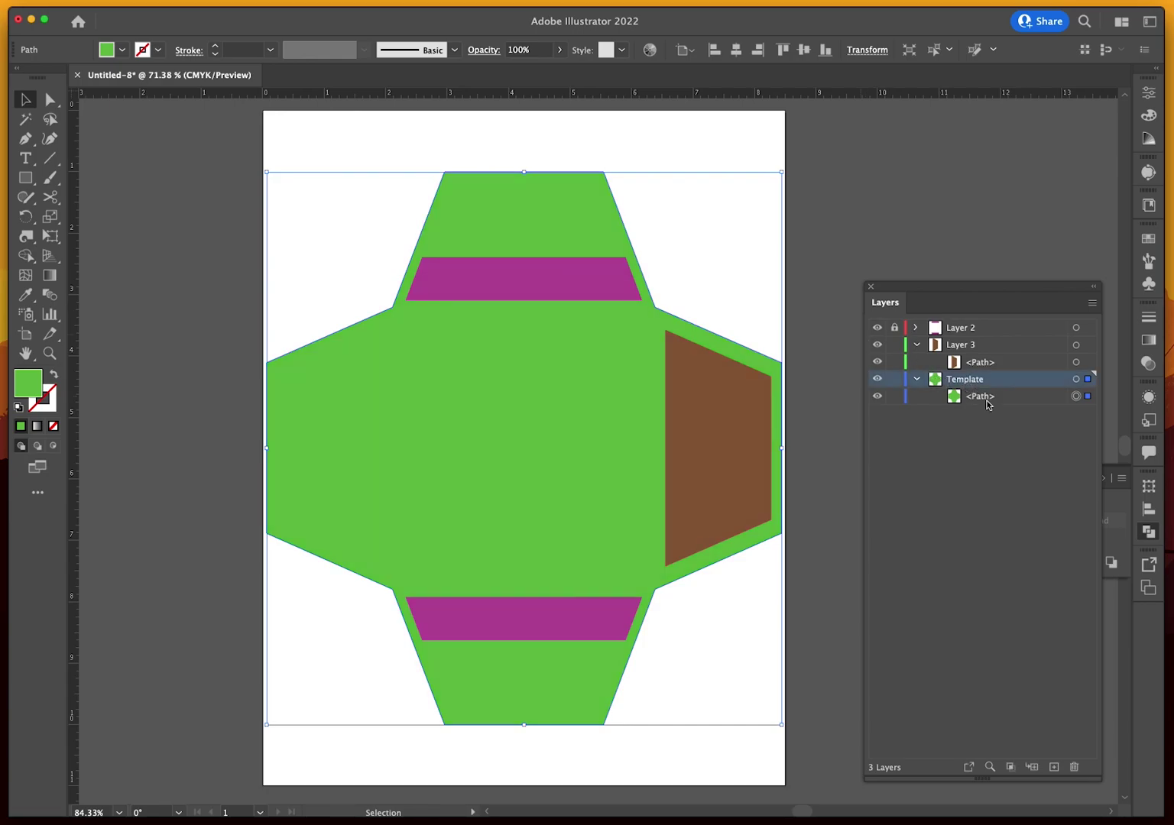
left_click(918, 379)
left_click(918, 379)
Place a vertical guide through the brown trapezoid at about 7.4 in and split the trapezoid along it with Pathfinder Divide
left_click(978, 364)
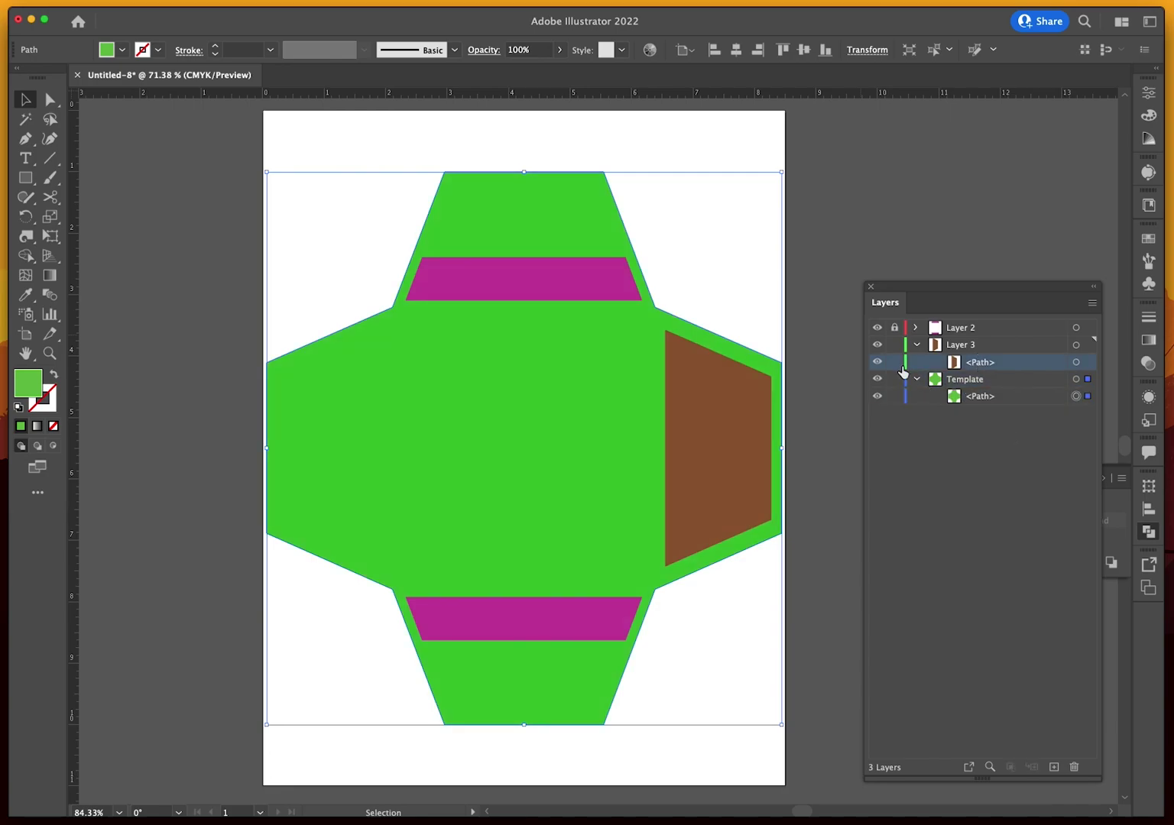
left_click_drag(74, 351, 718, 445)
left_click(168, 352)
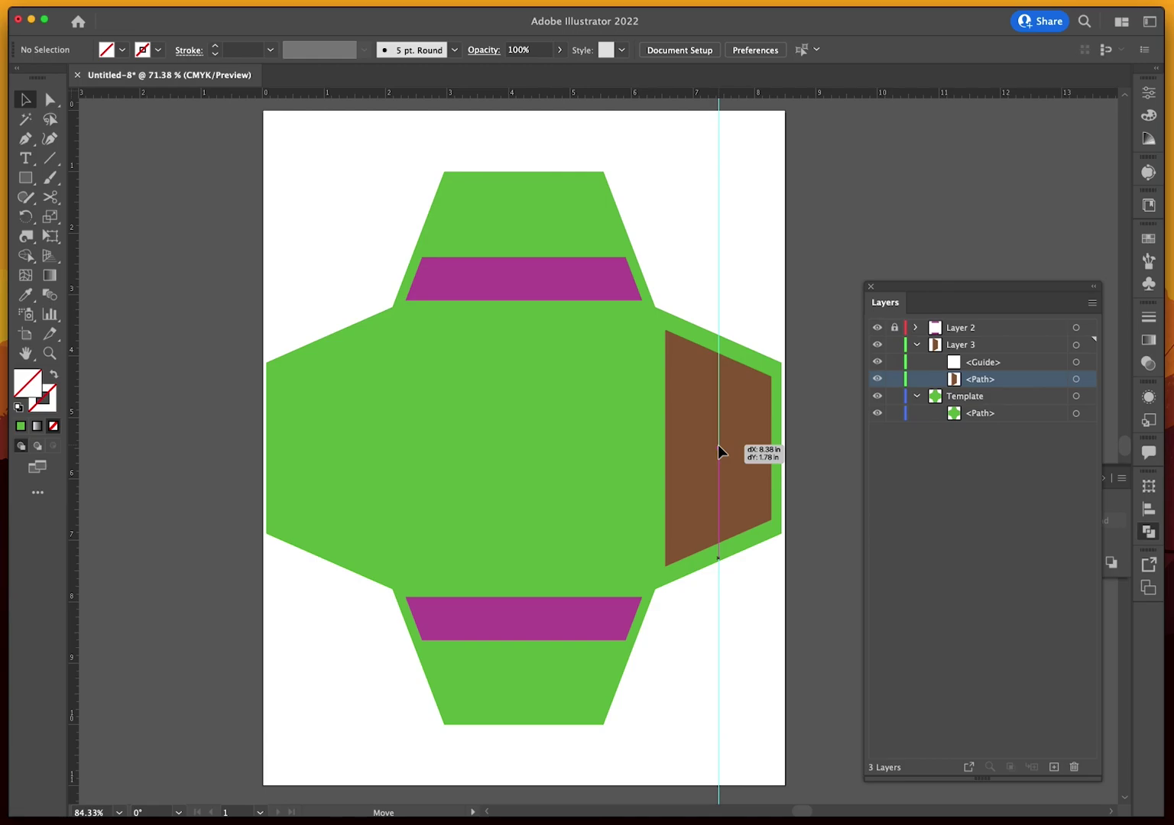
left_click_drag(718, 446, 718, 445)
left_click(716, 445, "shift")
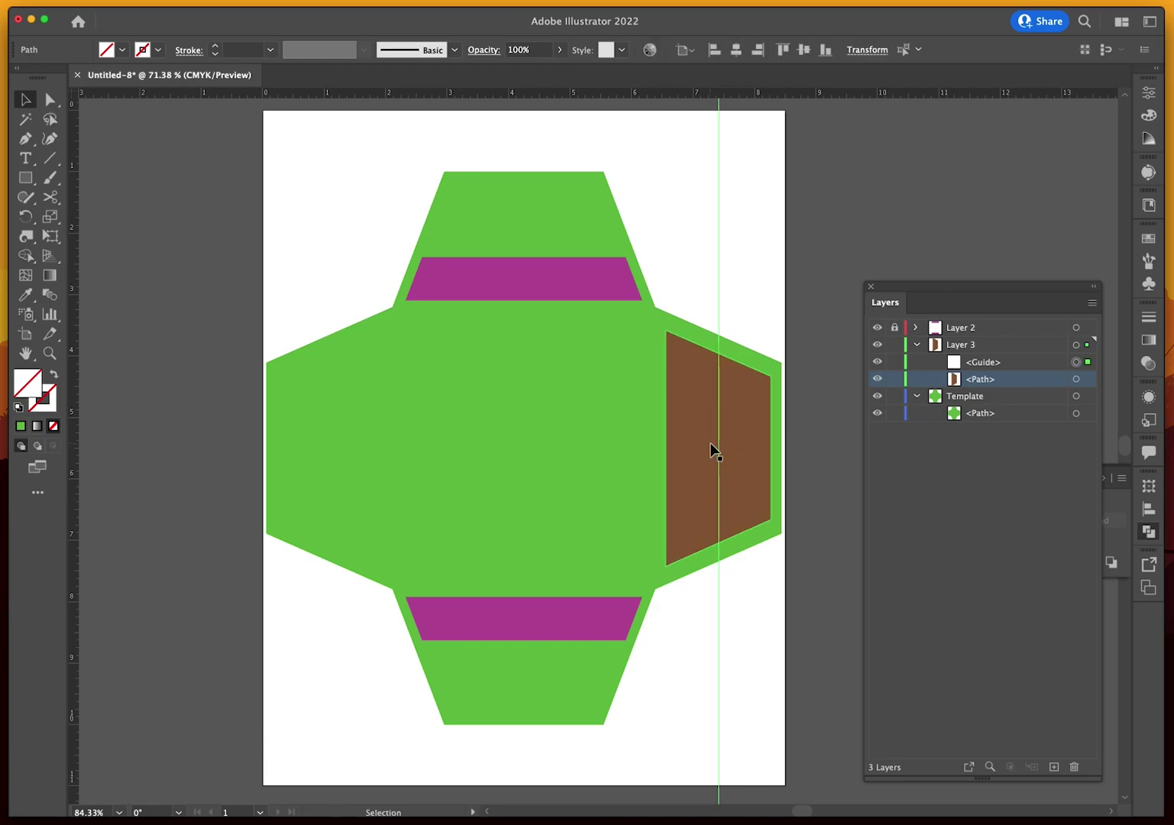
left_click_drag(682, 235, 775, 307)
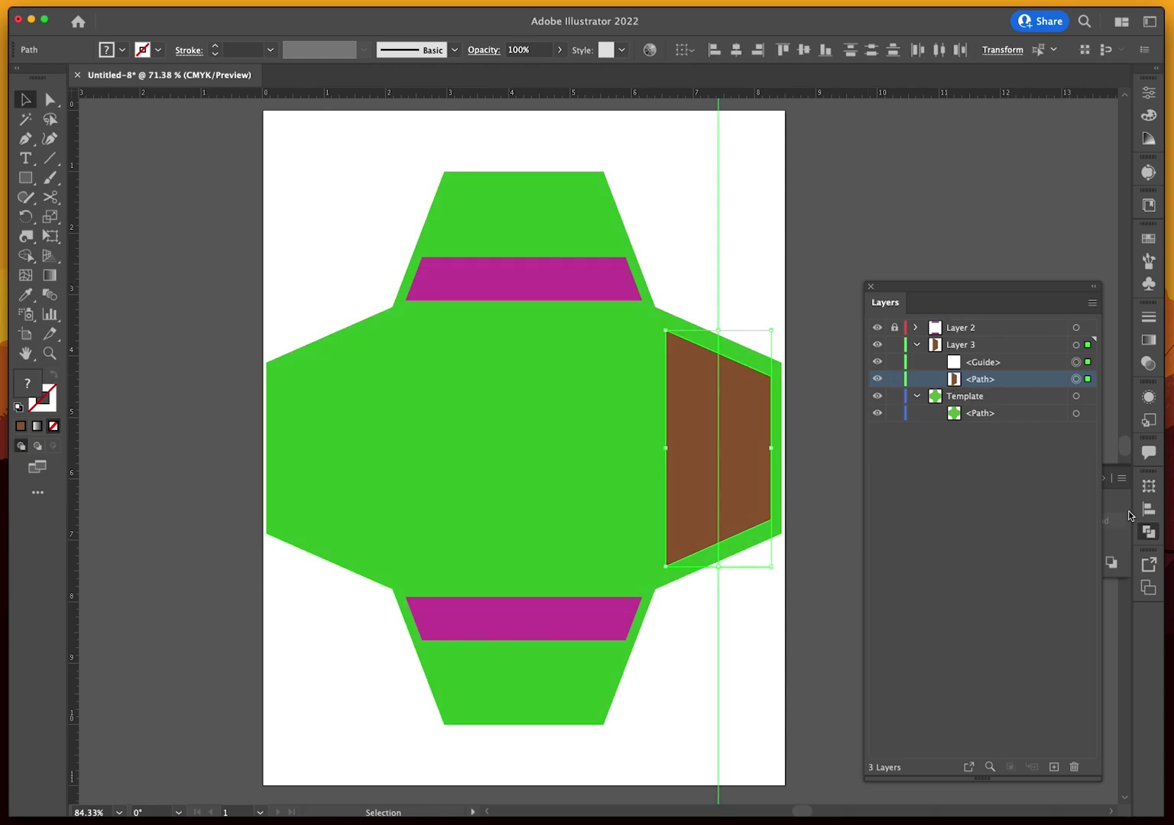
left_click(954, 563)
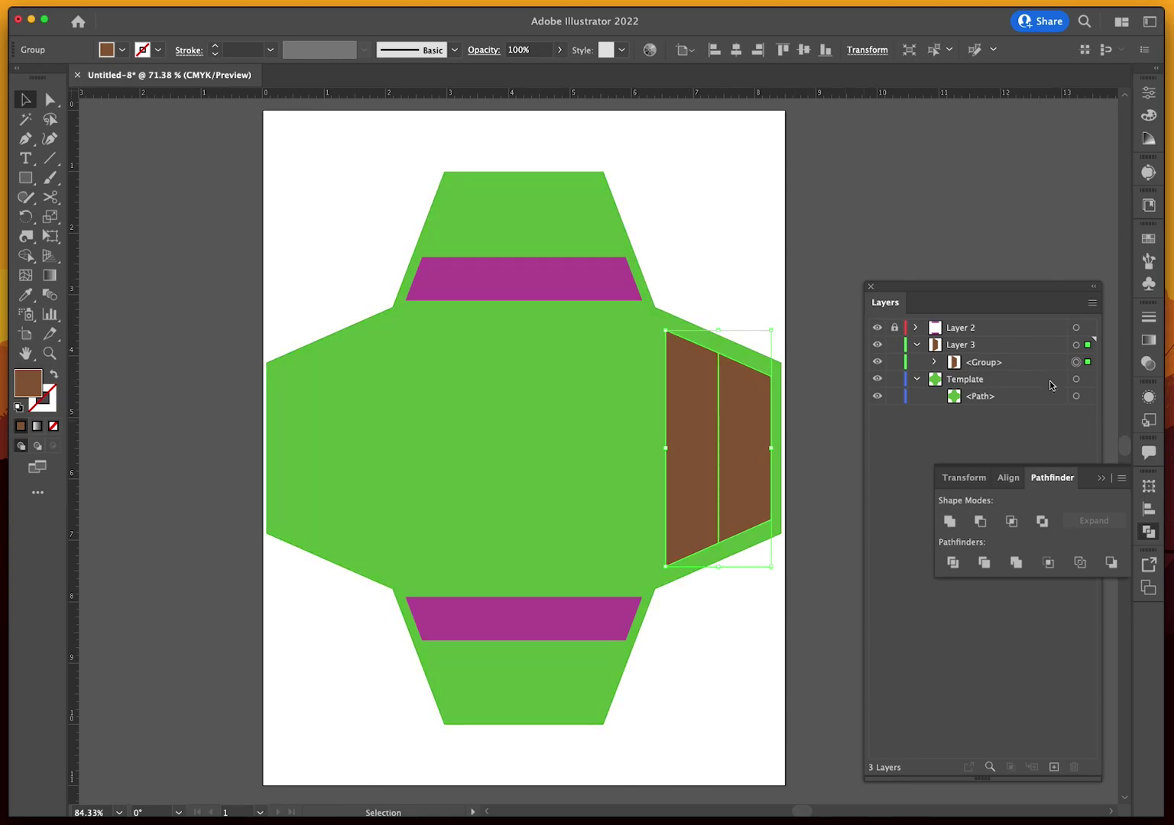
Expand the divided group in Layer 3 and delete its outer piece, keeping the brown strip beside the fold
left_click(935, 363)
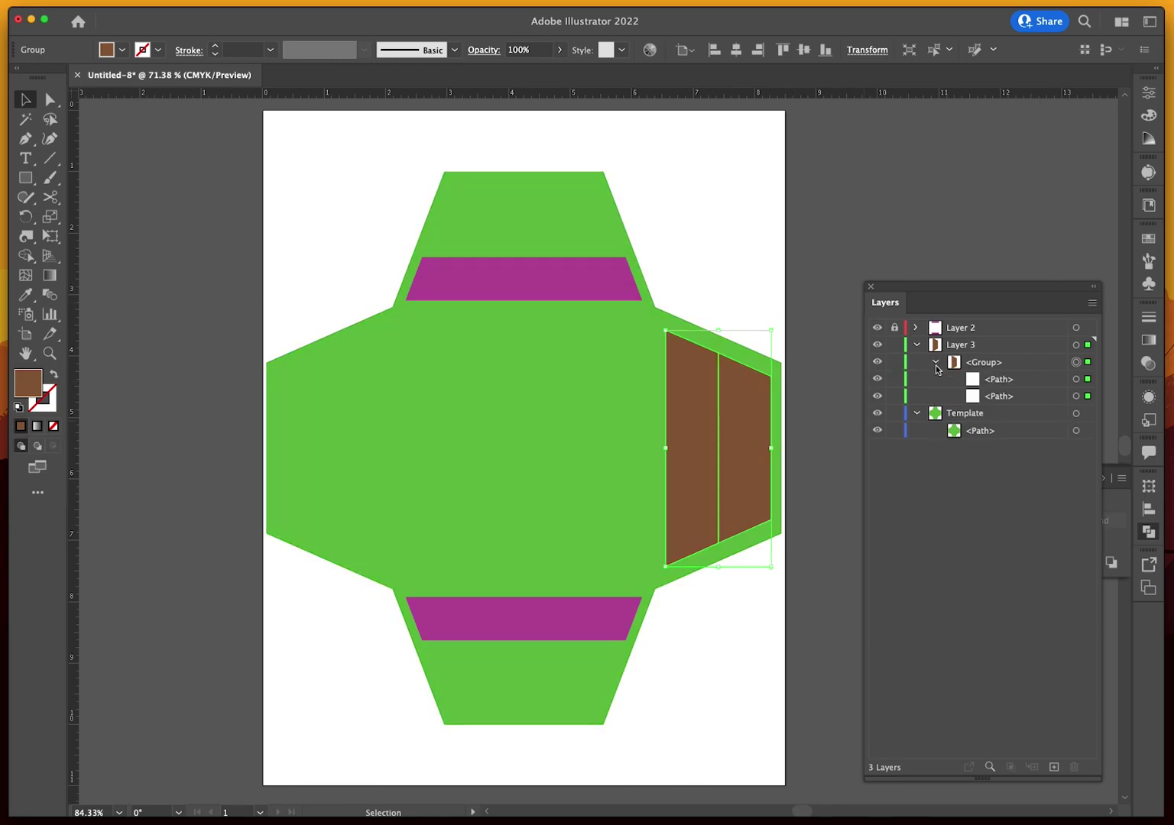
left_click(1006, 397)
left_click(1075, 379)
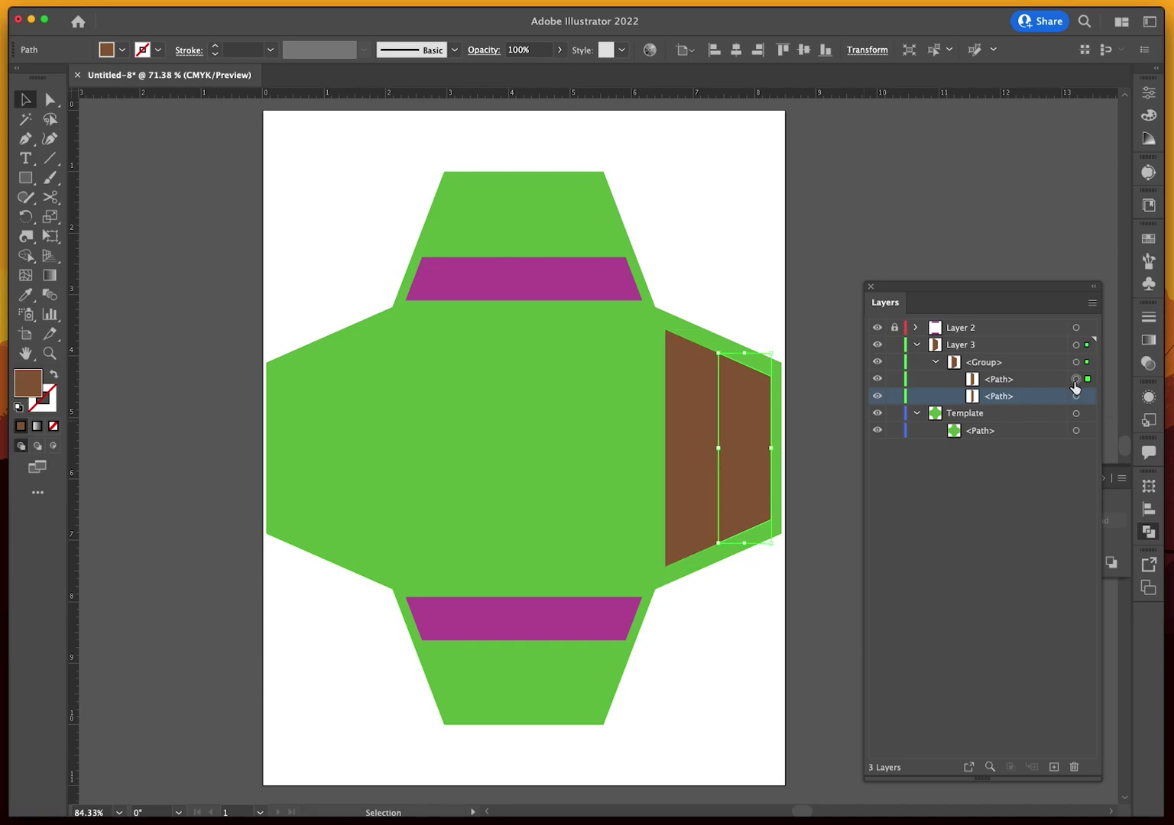
key("Delete")
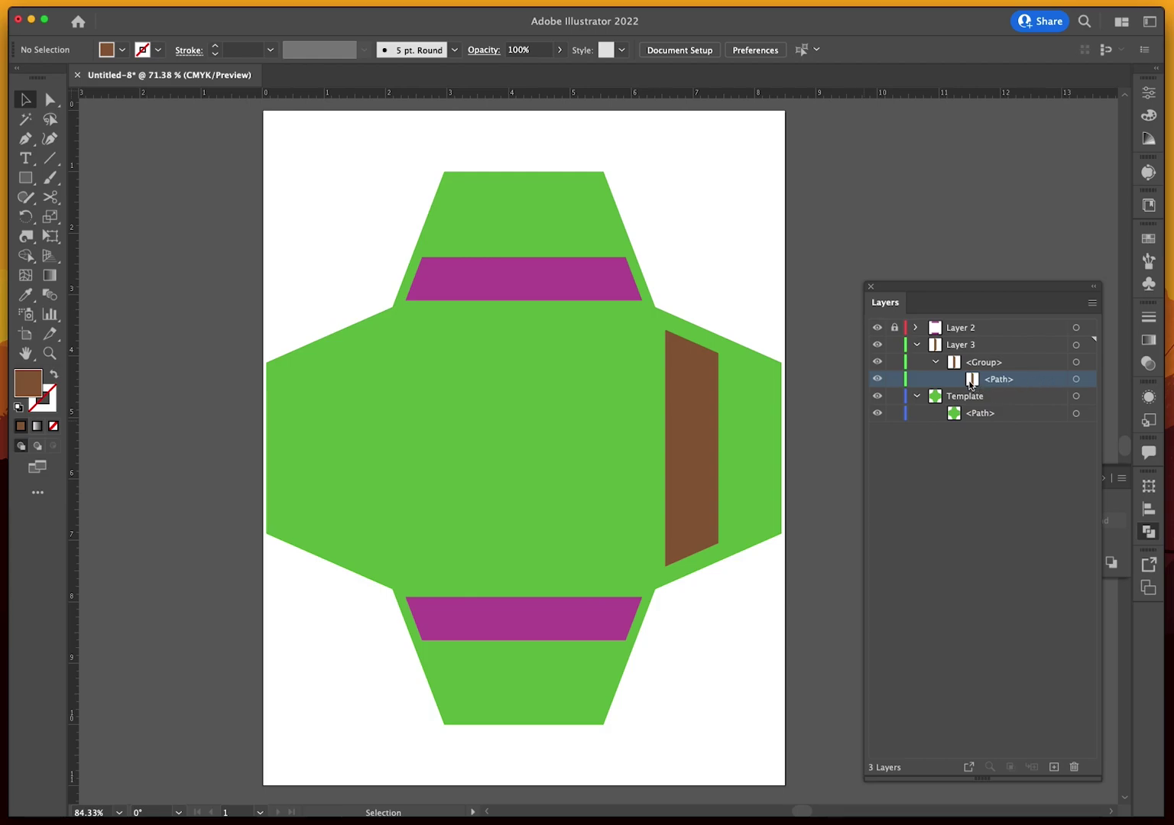
Target the remaining brown strip, collapse Layer 3, then expand and unlock Layer 2
left_click(1075, 380)
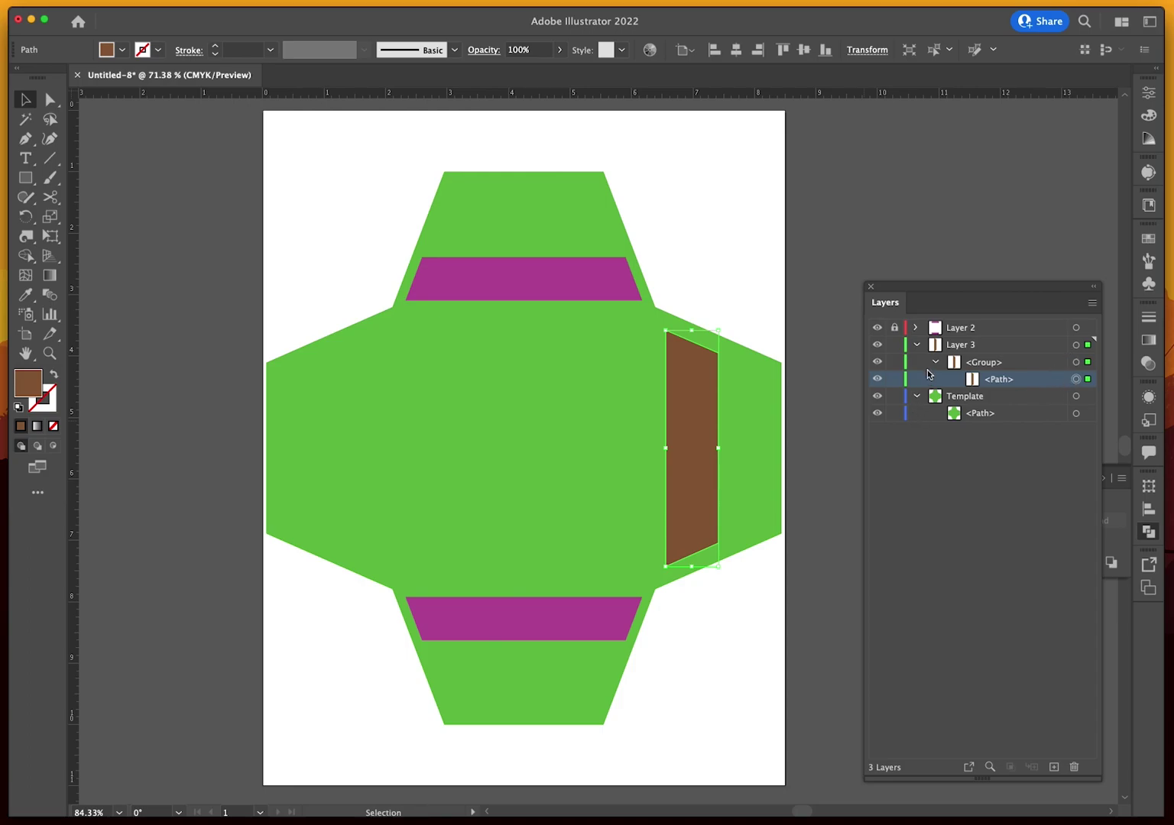
left_click(916, 345)
left_click(915, 328)
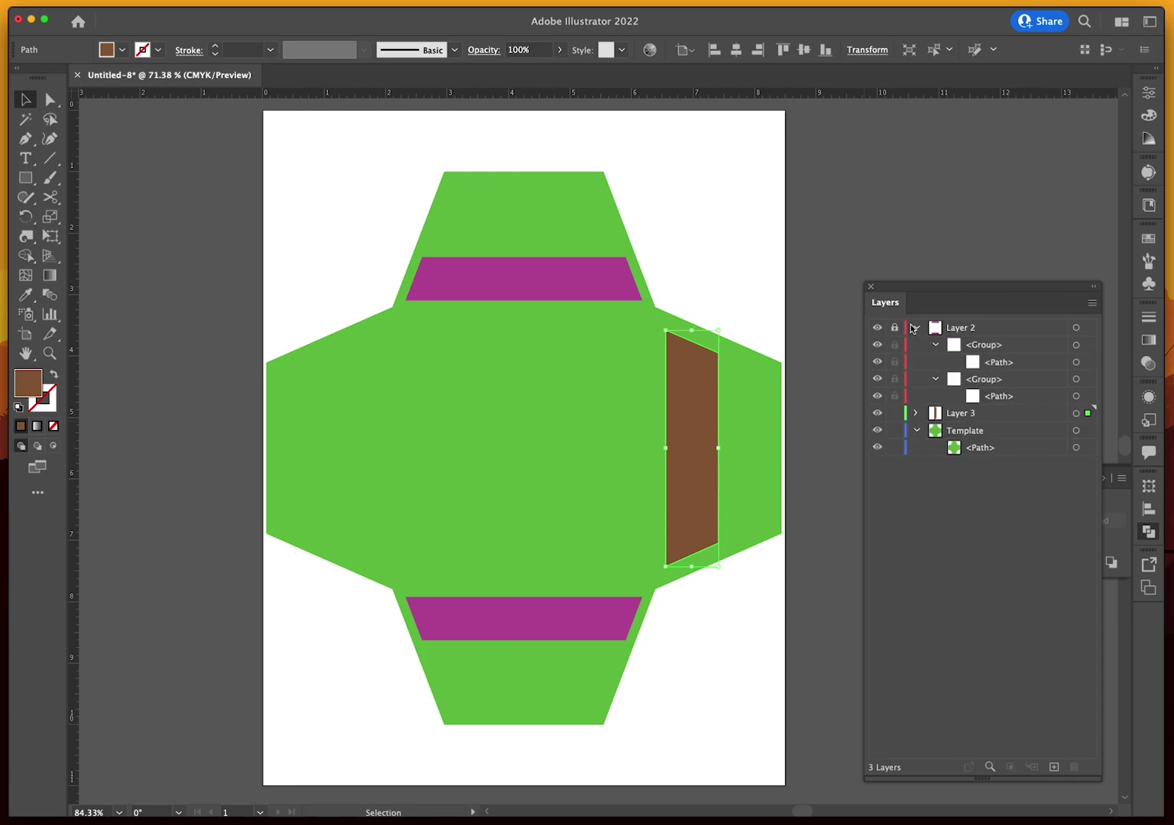
left_click(895, 328)
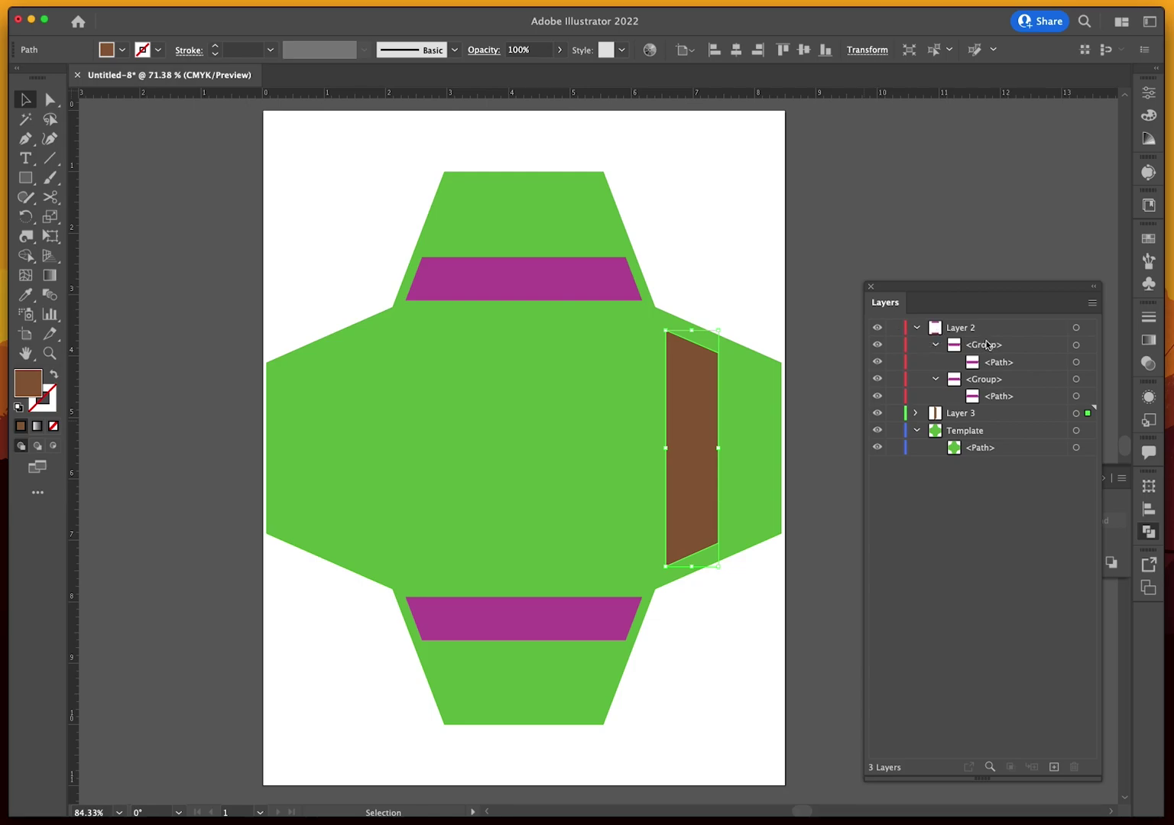
Target Layer 2 and its upper strip group to identify their artwork, then select the brown strip on the right flap
left_click(1076, 328)
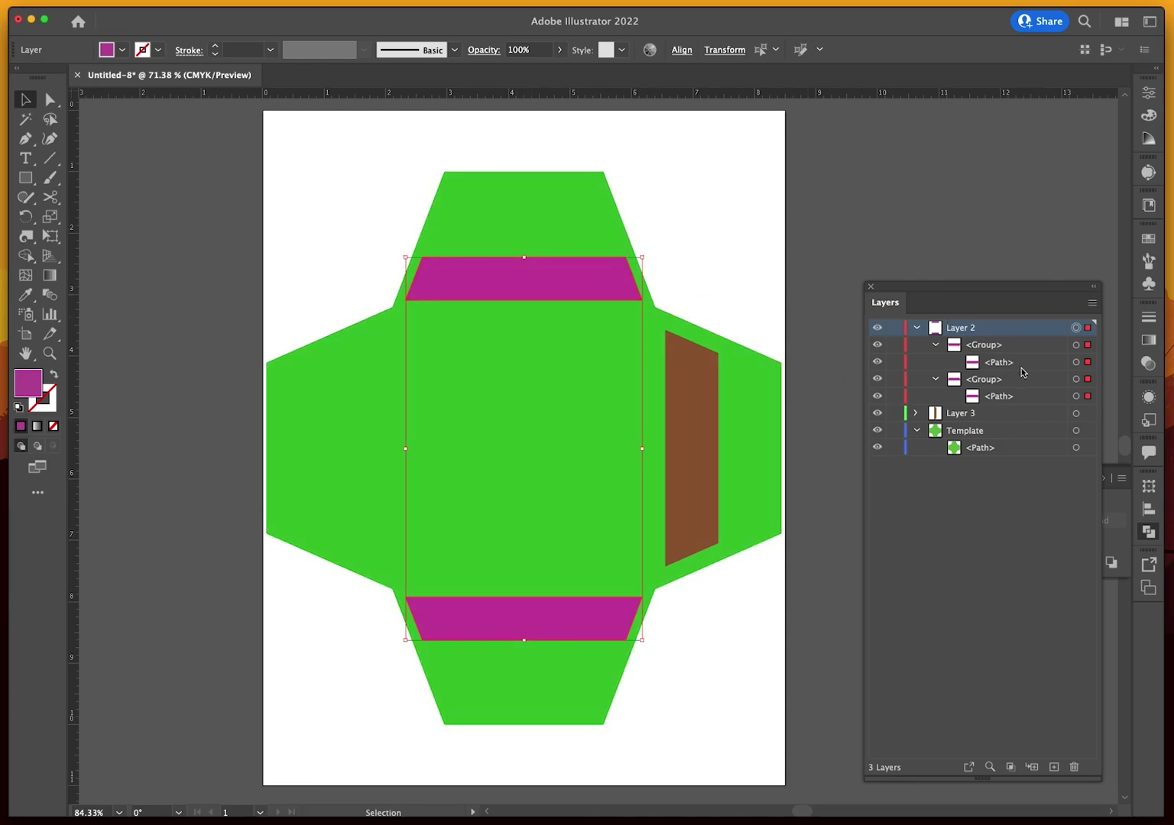
left_click(1075, 379)
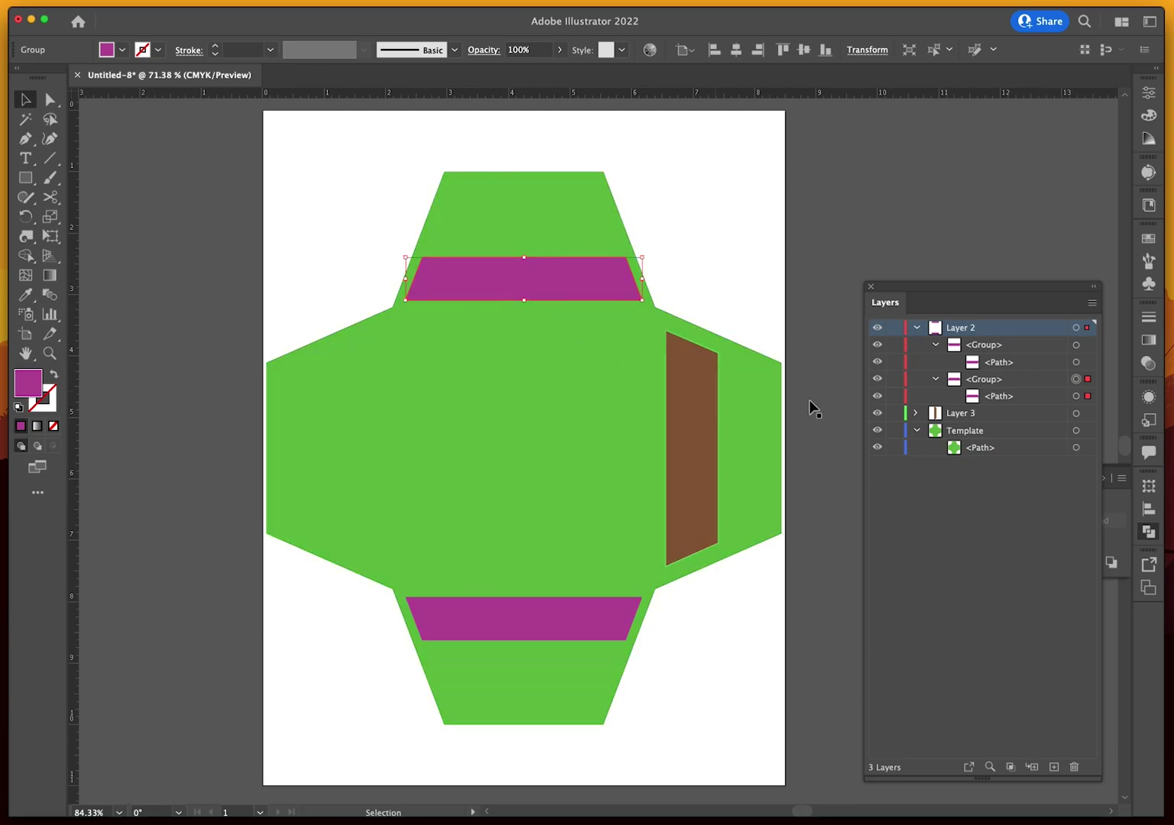
left_click(888, 493)
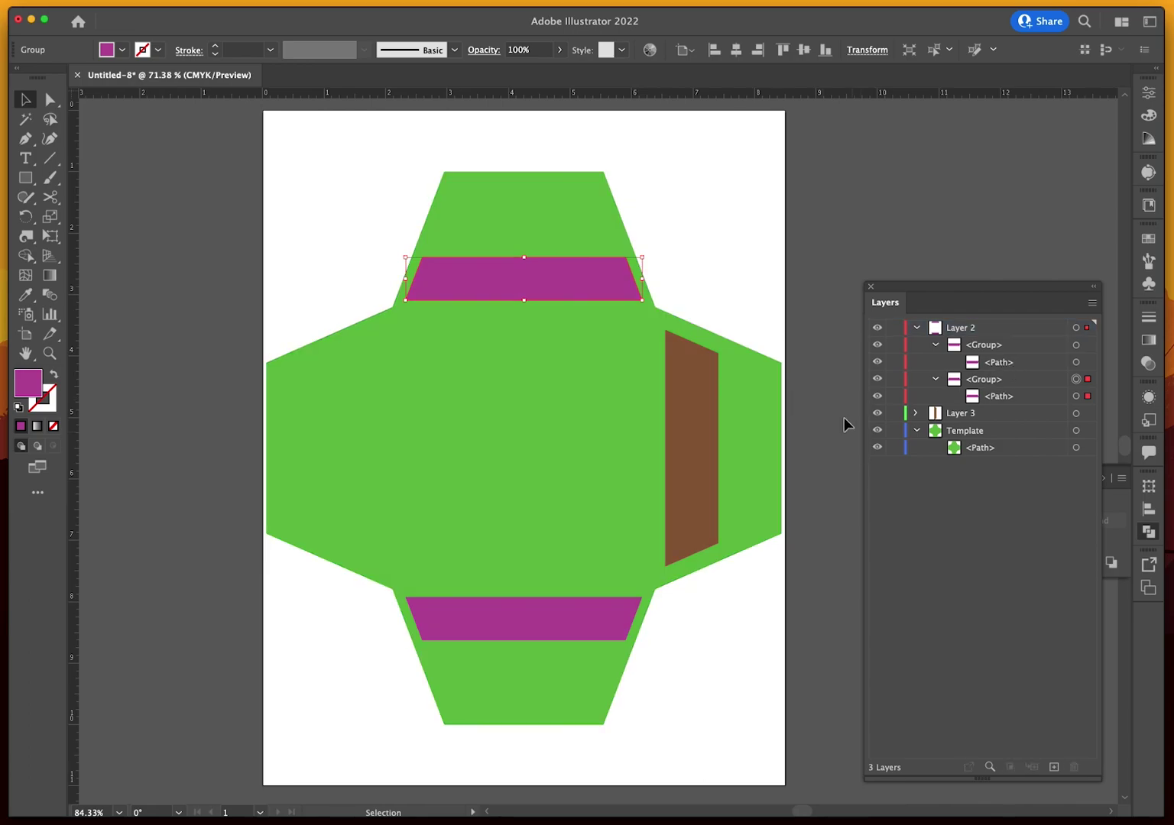
left_click(826, 380)
left_click(702, 395)
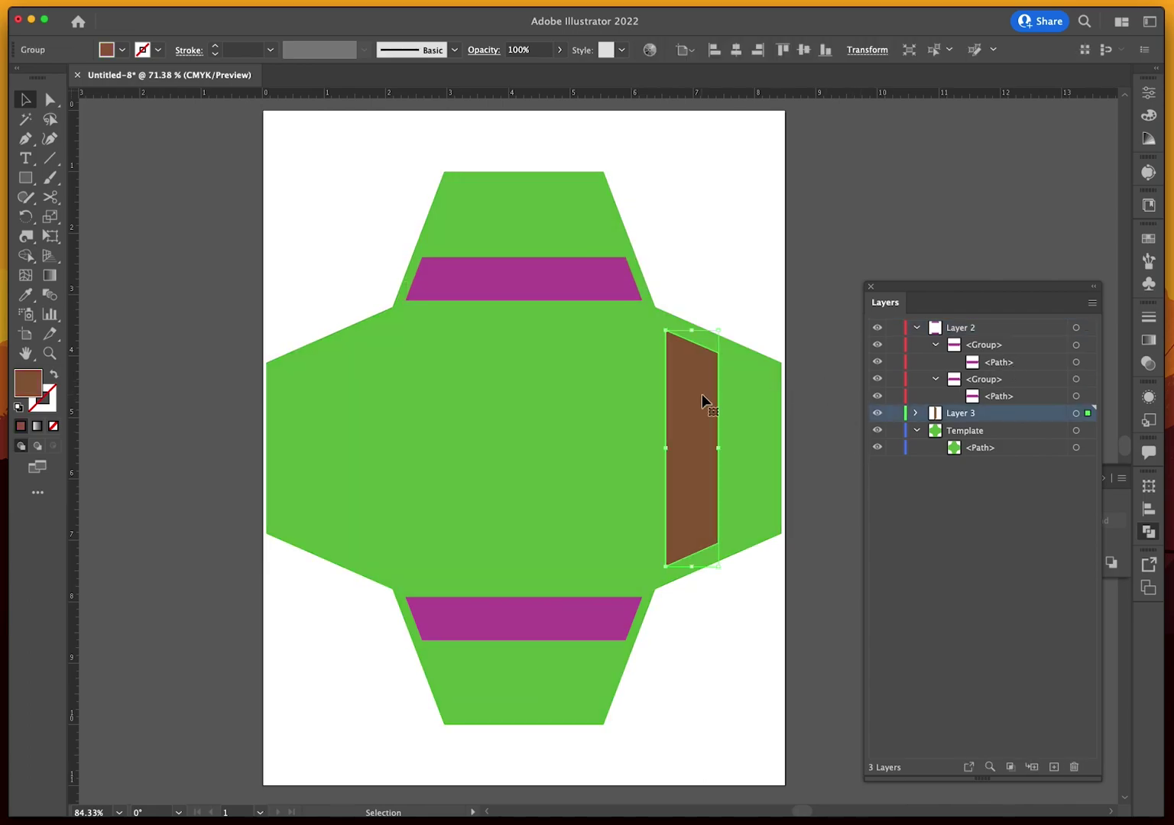
Paste a copy of the right flap's brown strip, rotate it 180 degrees and position it on the left flap
key("a")
key("v")
key("super+c")
key("super+v")
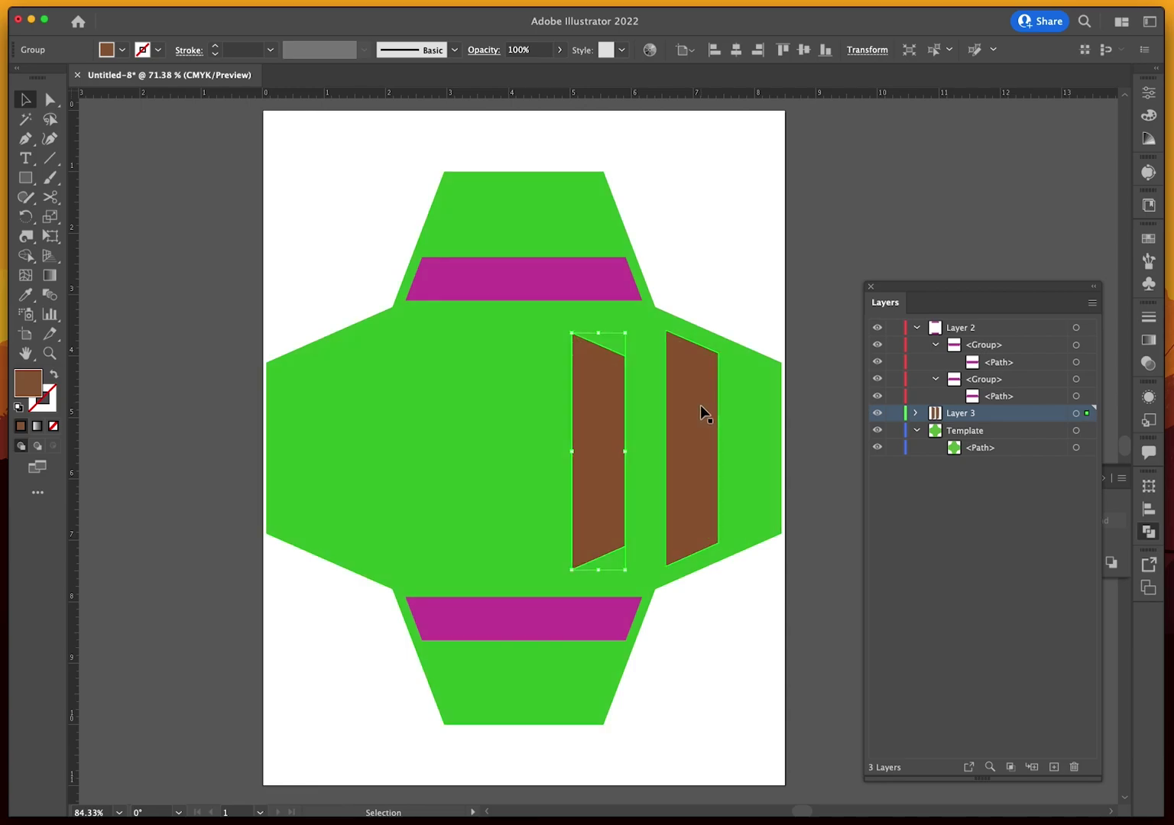
left_click_drag(632, 574, 592, 359)
left_click_drag(595, 457, 343, 444)
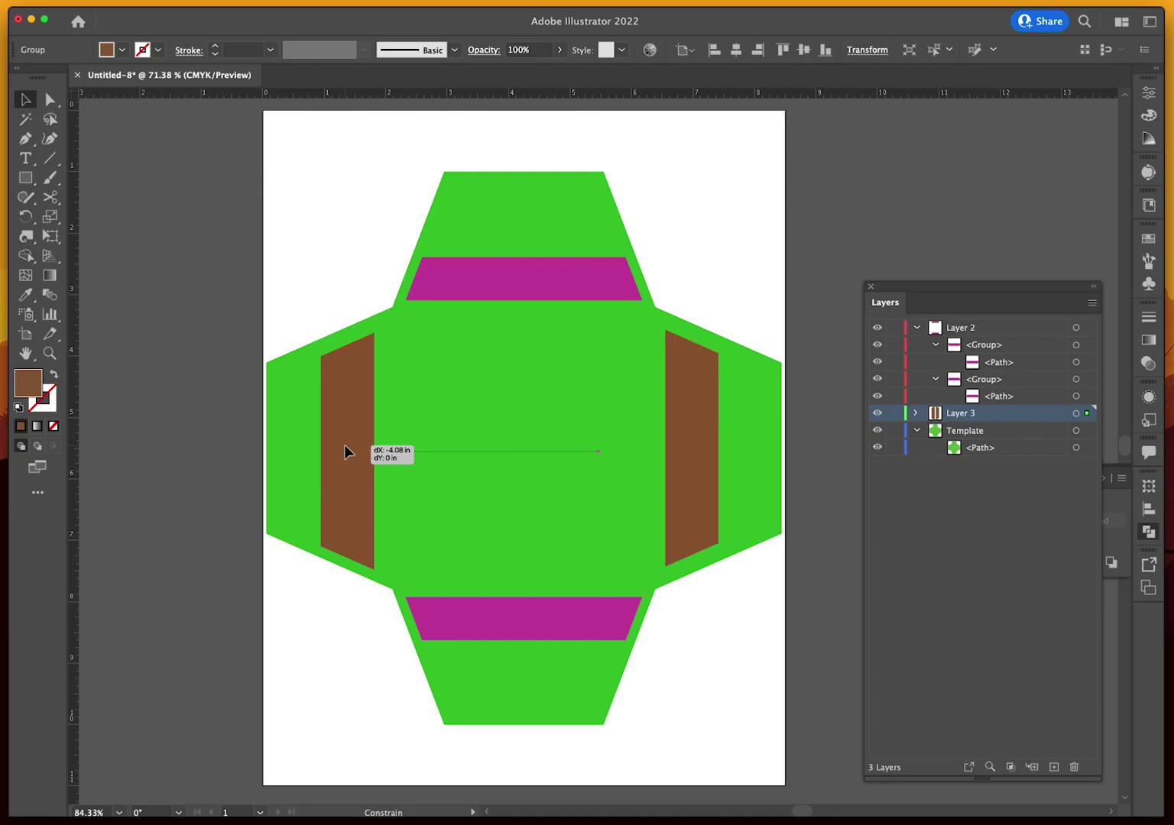
left_click_drag(344, 445, 354, 418)
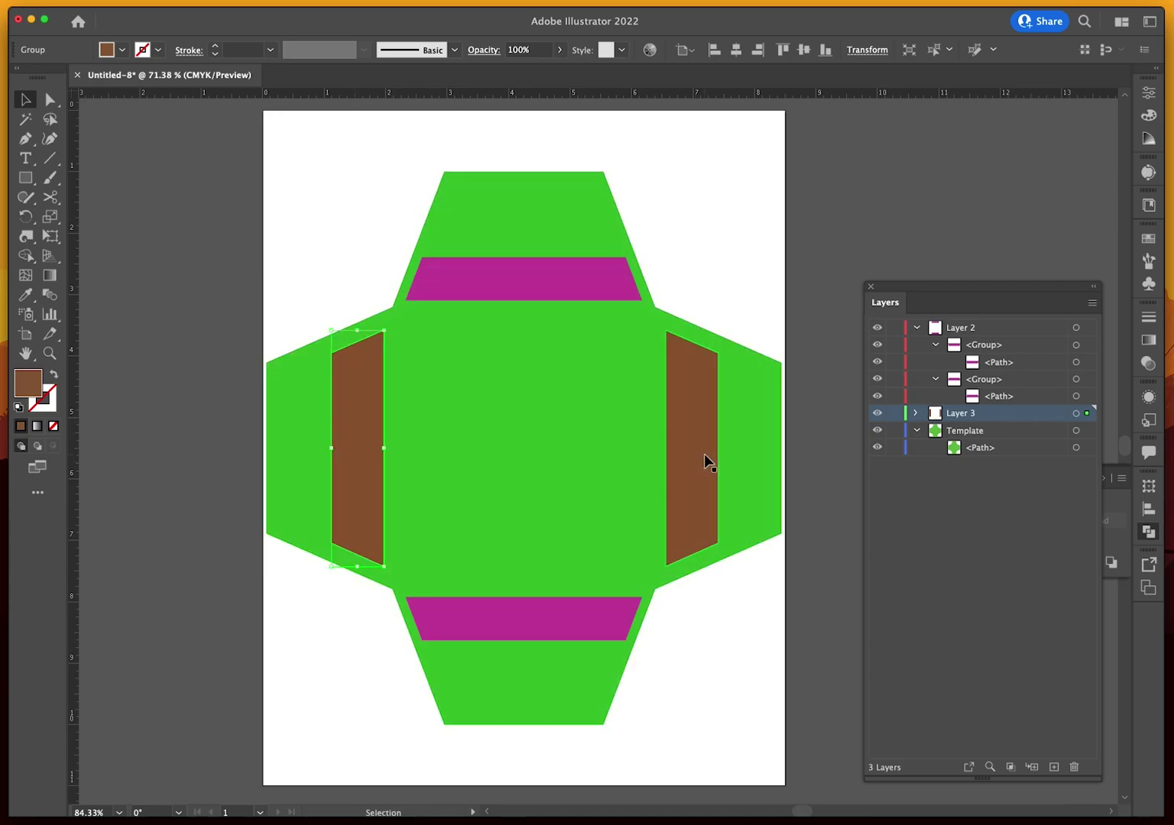
Group the left and right brown strips and flatten the nested groups in Layer 3 so both paths share one group
left_click(705, 454, "shift")
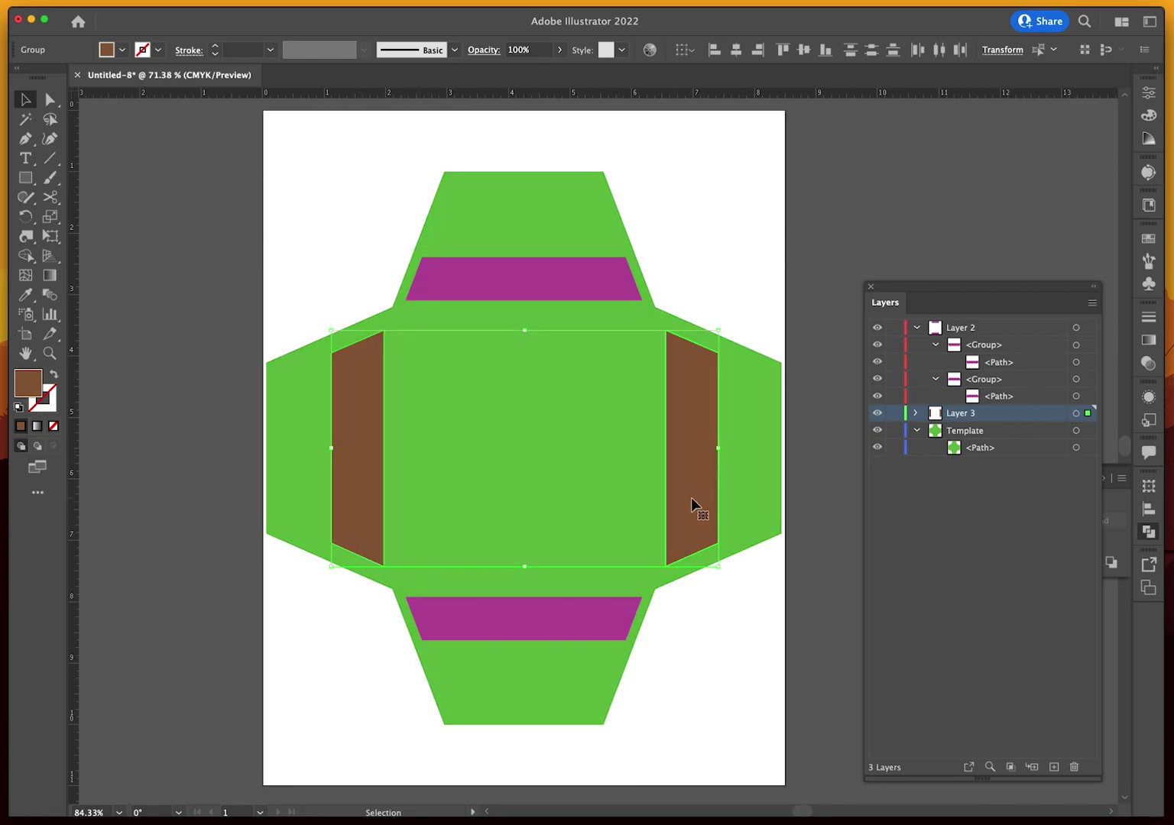
key("super+g")
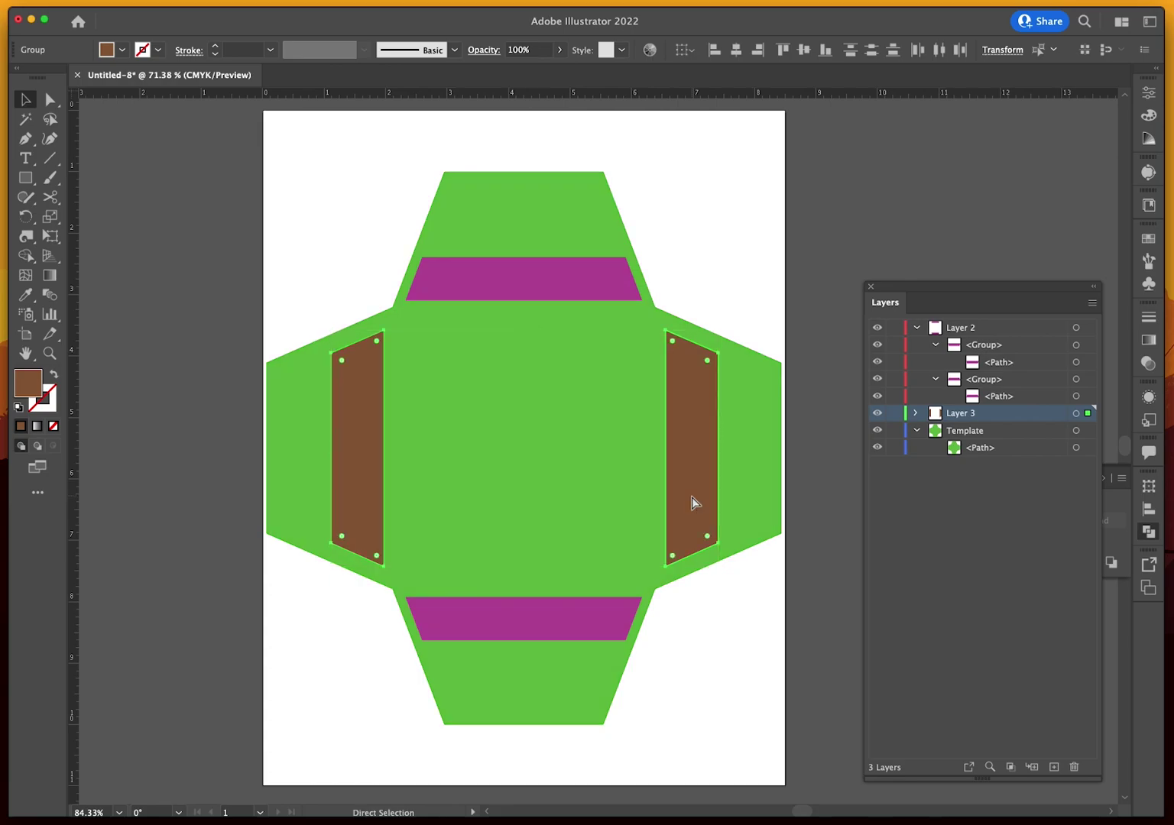
left_click(917, 413)
left_click(935, 430)
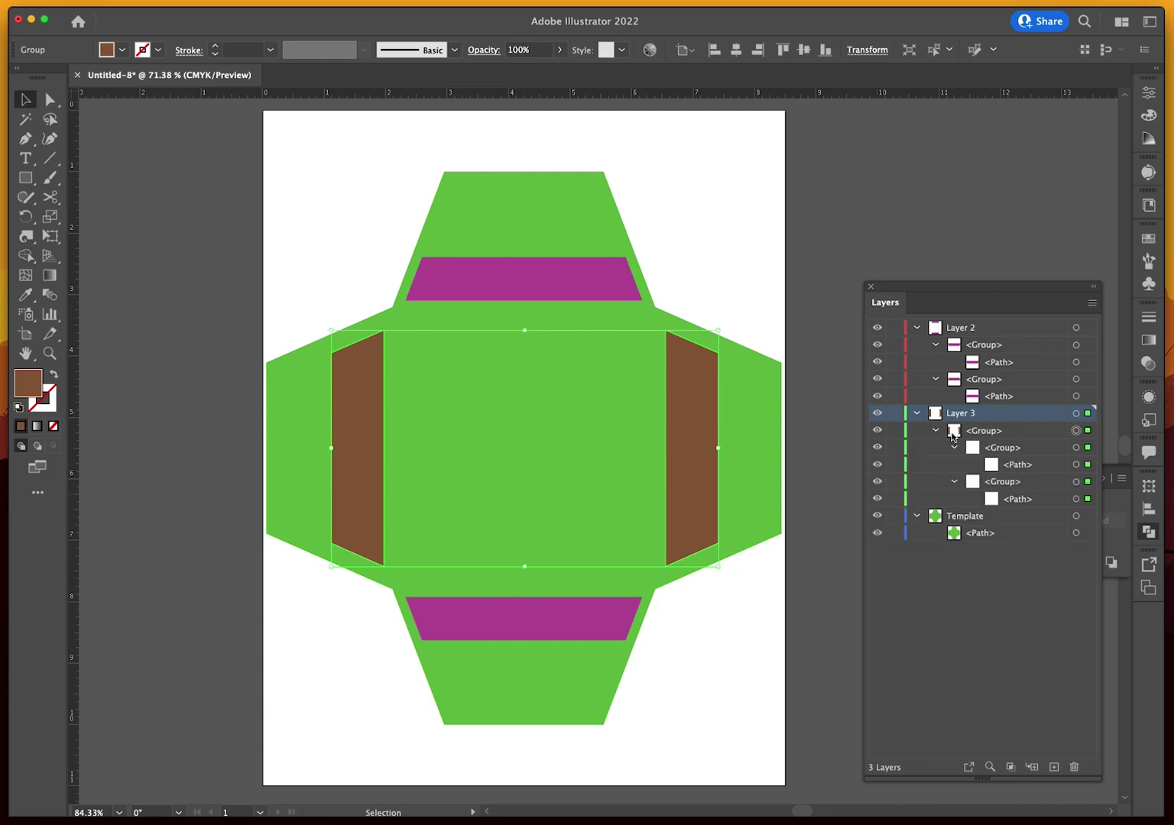
left_click(1007, 466)
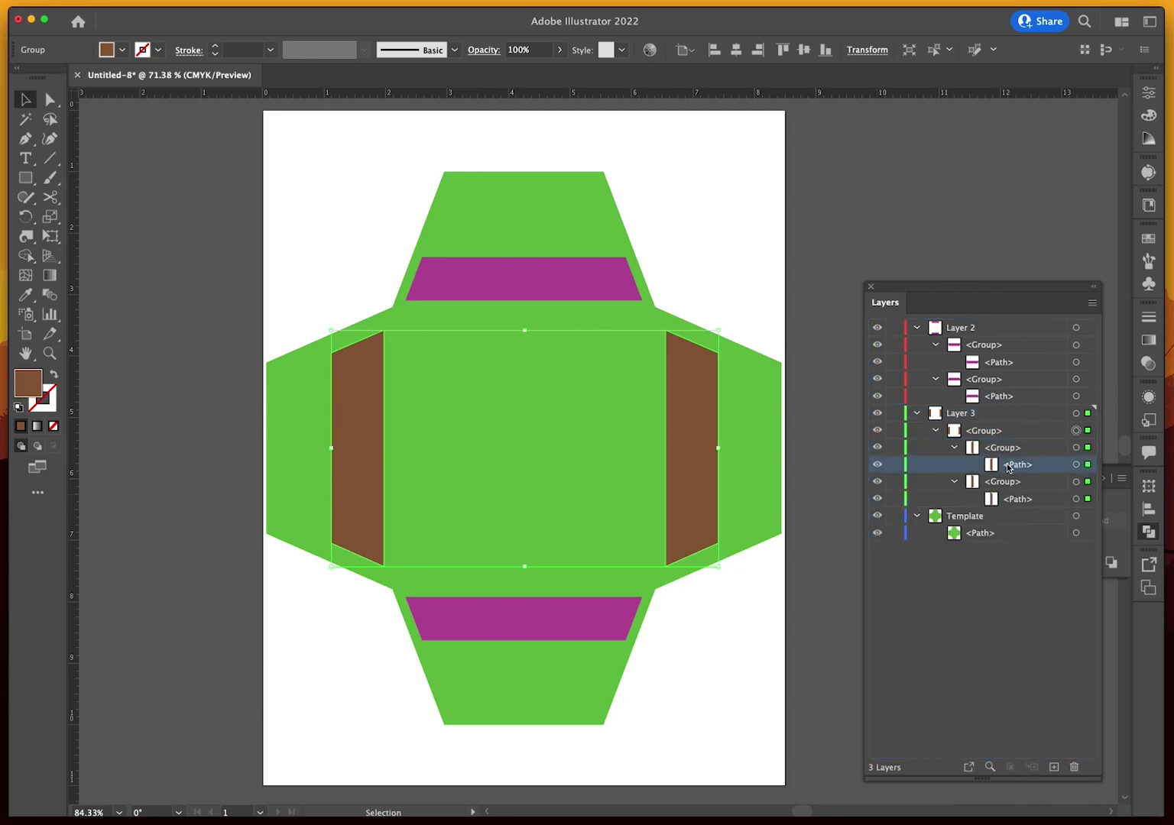
mouse_move(1008, 468)
left_mouse_down()
mouse_move(1003, 435)
mouse_move(1000, 448)
left_mouse_up()
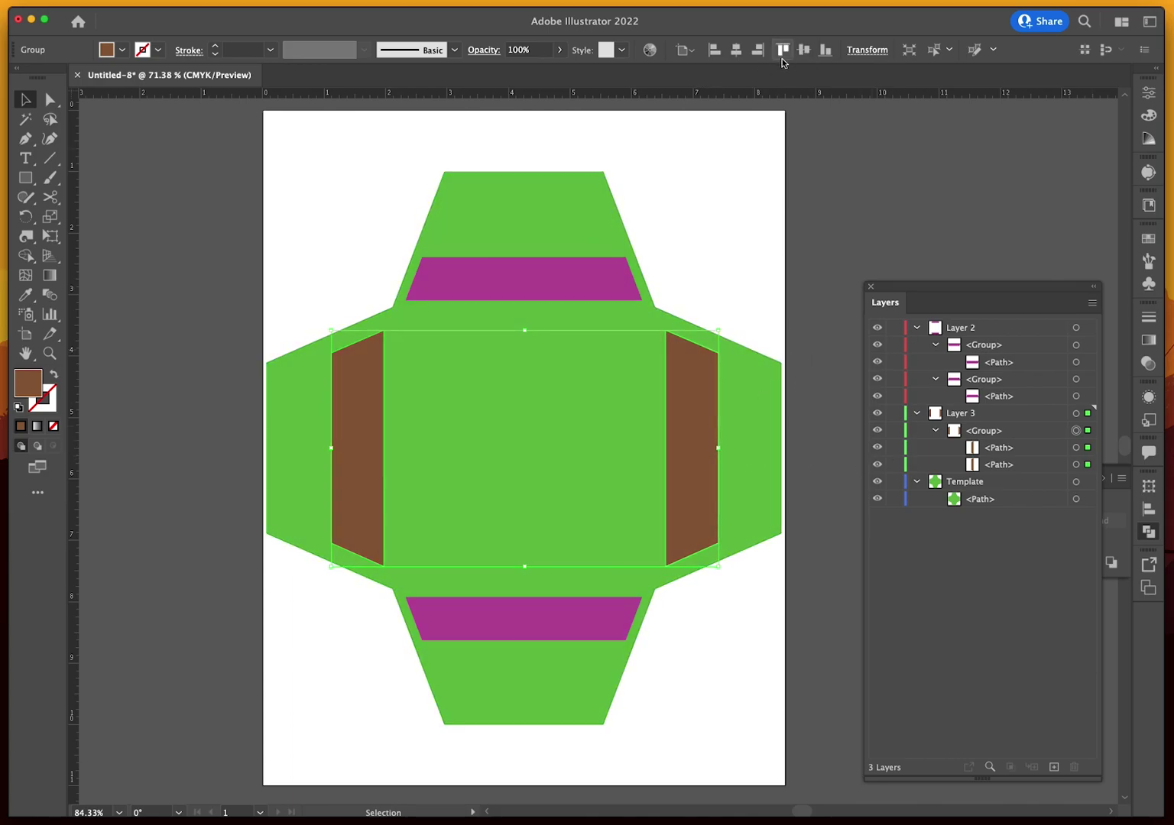
Center the brown strip group horizontally on the artboard and clear the selection
left_click(735, 50)
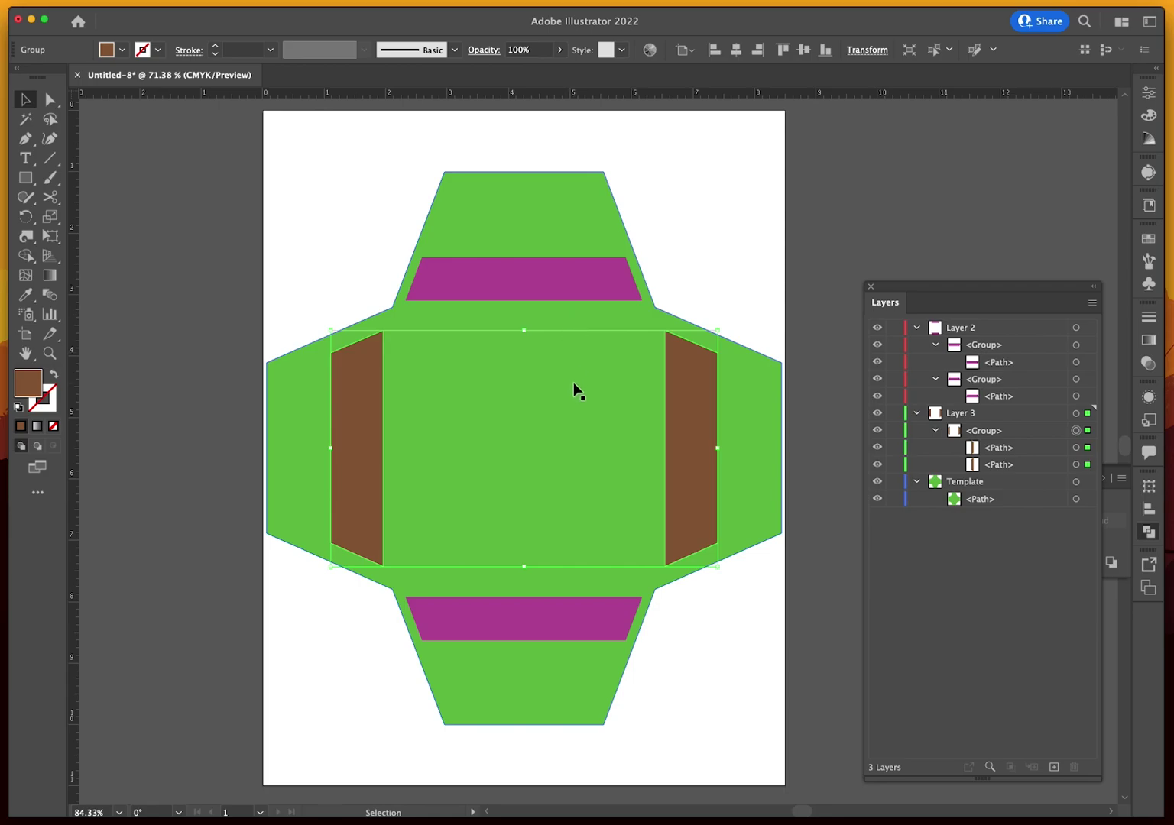
left_click(602, 314, "shift")
left_click(602, 314, "shift")
left_click(602, 317, "shift")
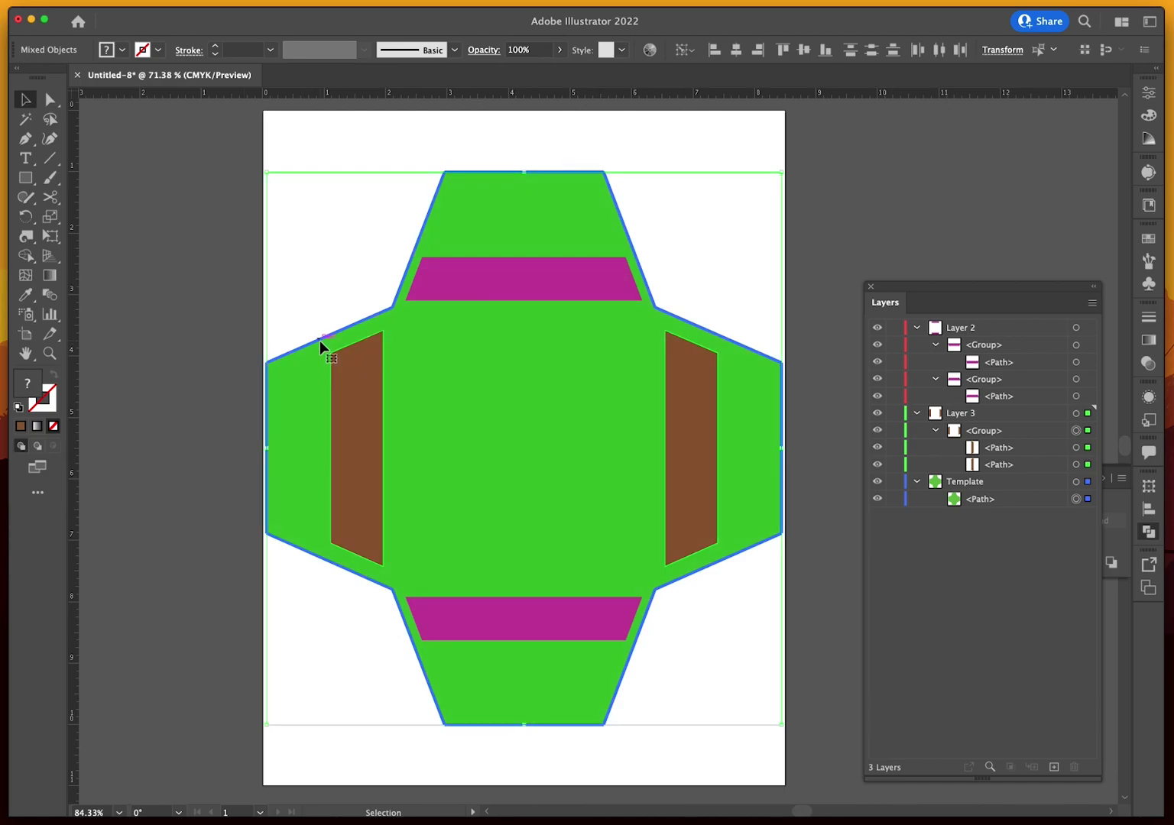
left_click(759, 139)
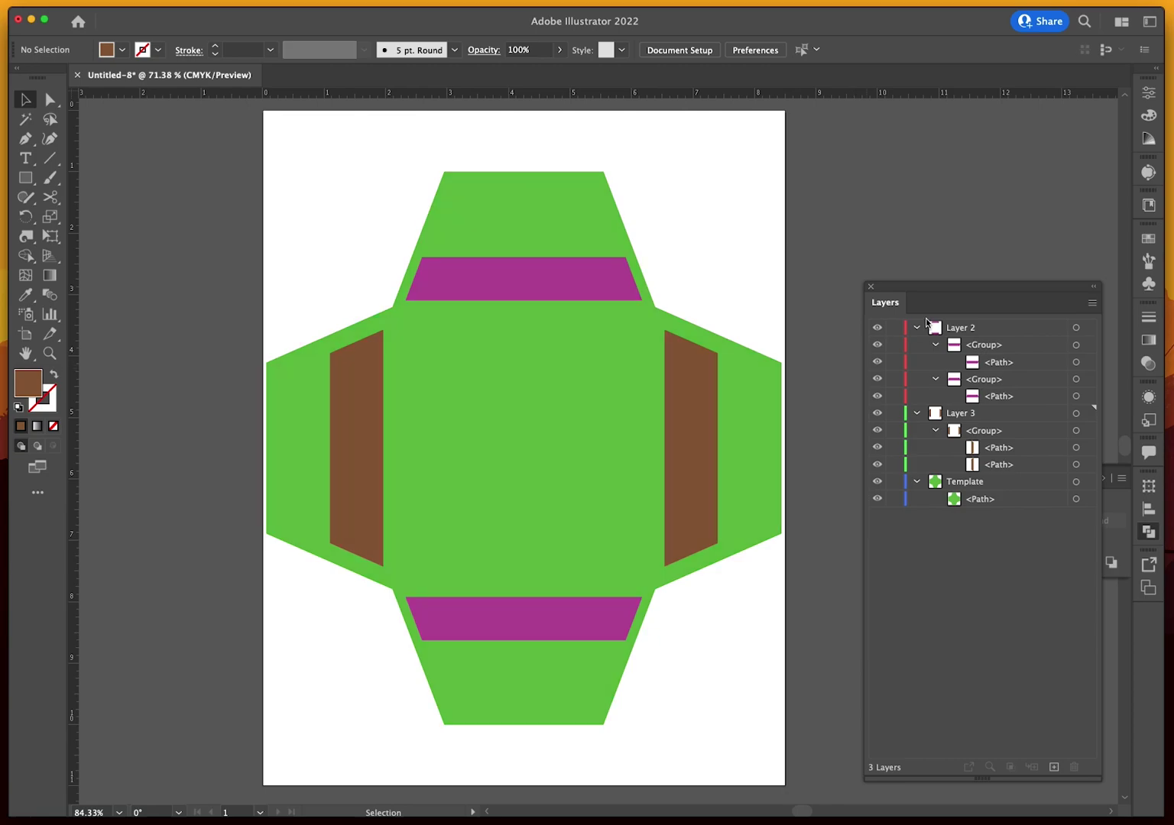
Collapse Layer 2, Layer 3 and the Template layer
left_click(916, 327)
left_click(917, 345)
left_click(917, 362)
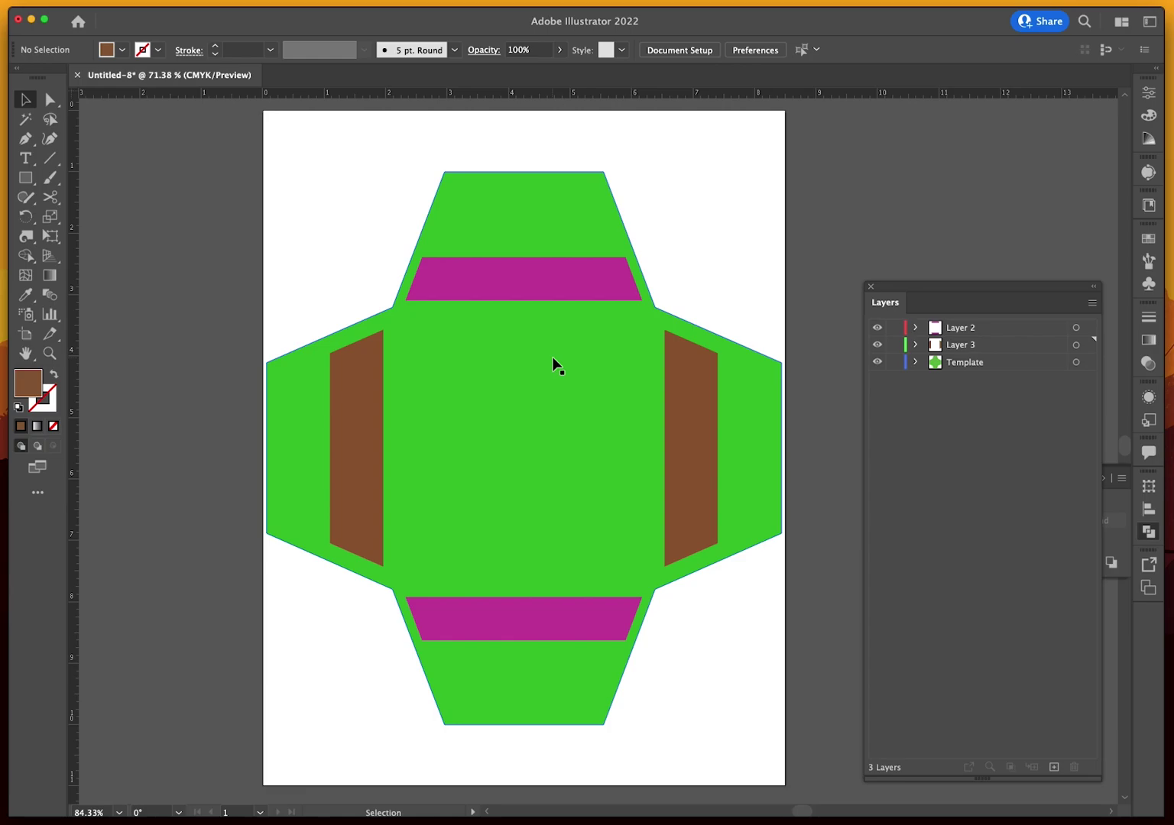
Combine both purple strips and both brown strips into a single group on Layer 2
left_click(553, 366)
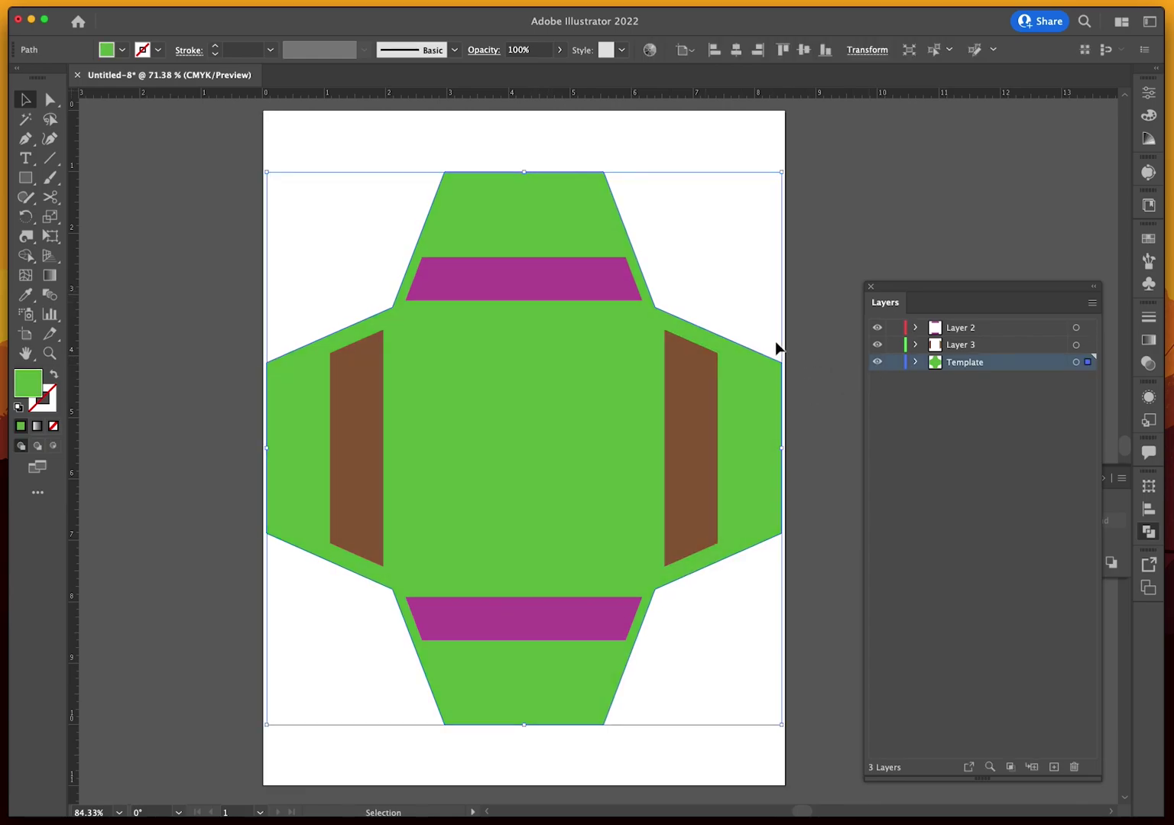
left_click(597, 282)
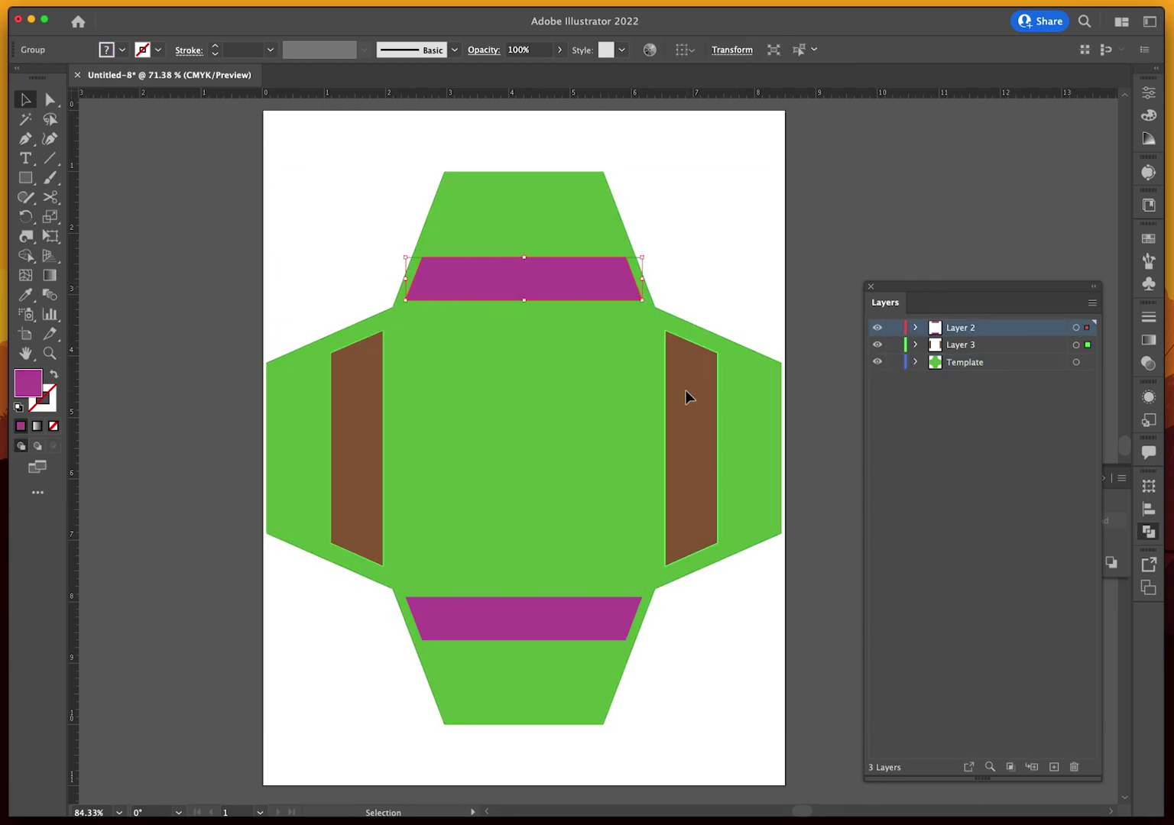
left_click(548, 604, "shift")
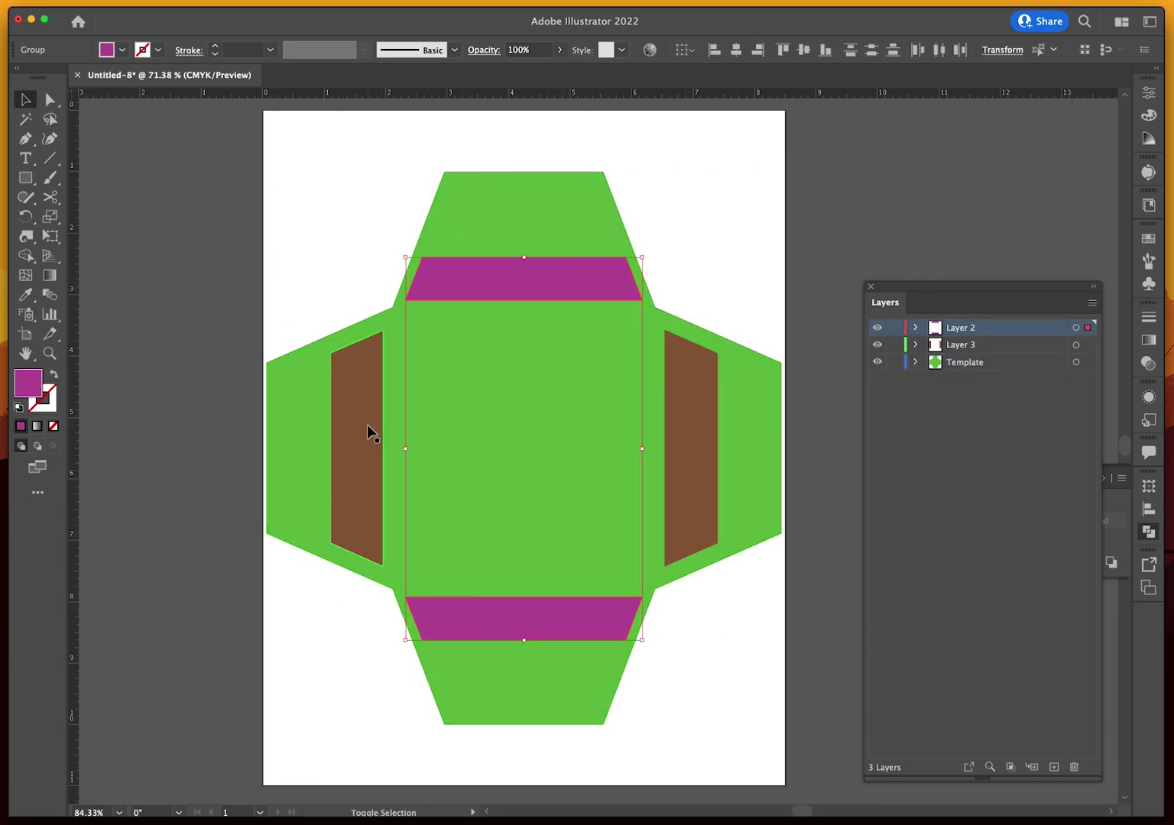
left_click(367, 426, "shift")
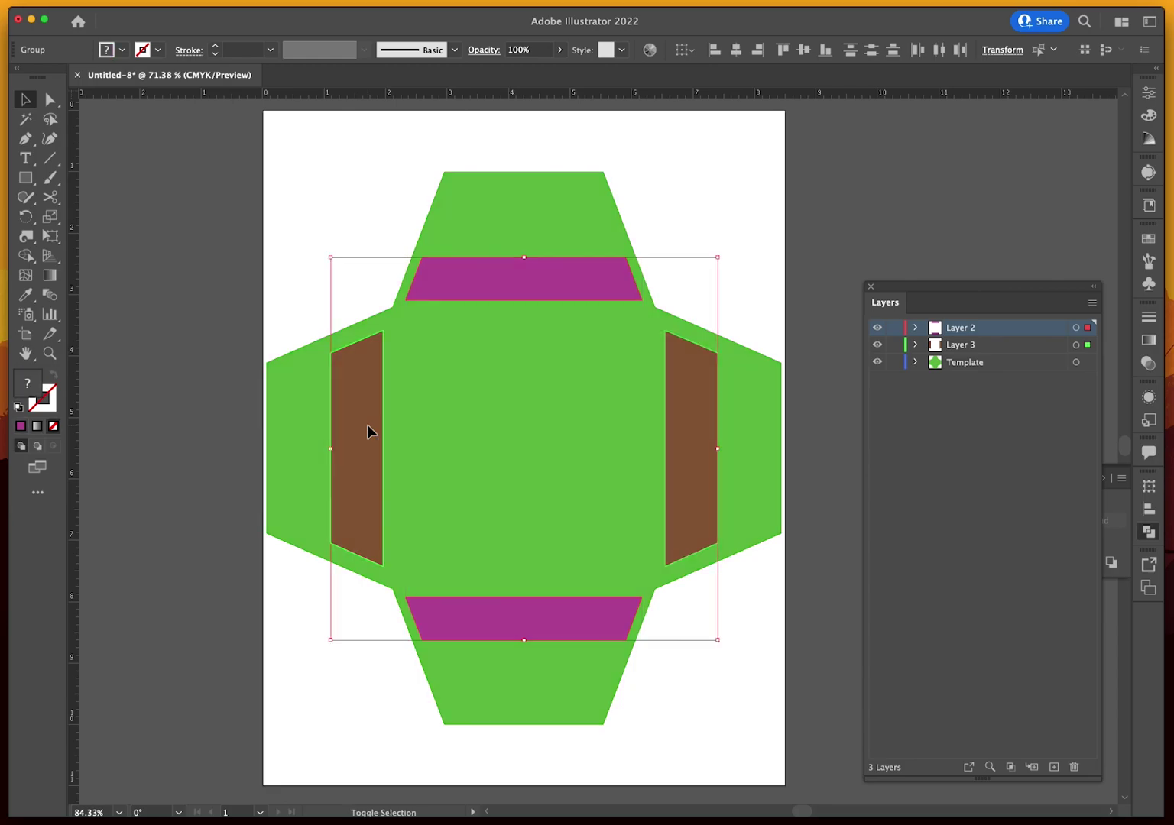
left_click(701, 436, "shift")
left_click(702, 437, "shift")
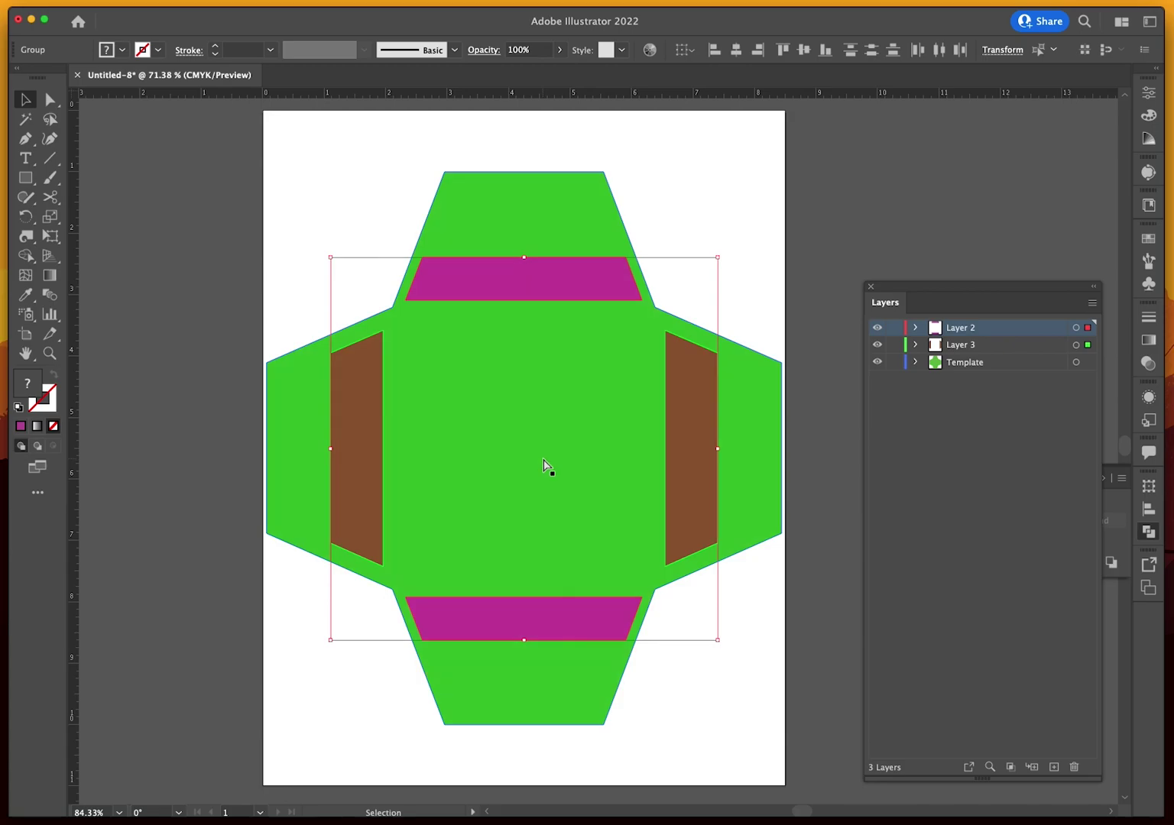
key("super+g")
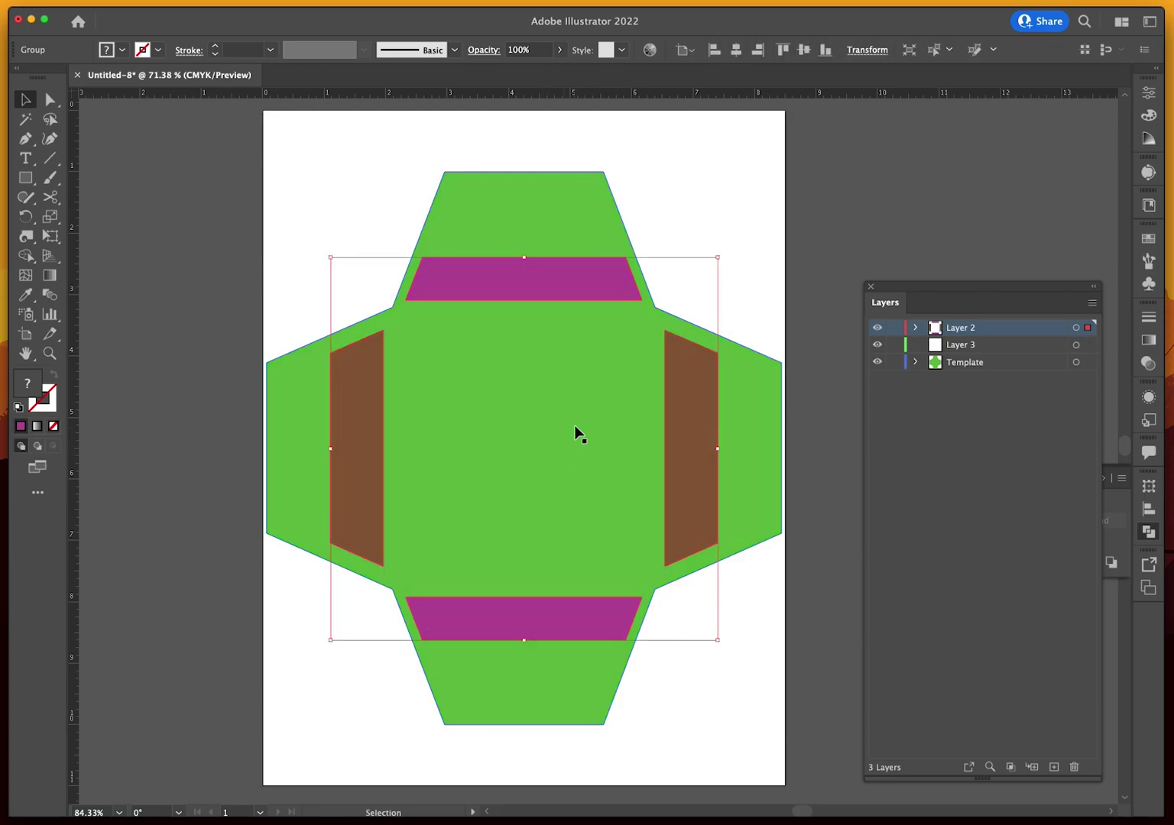
Cut the grouped strips out of the green template with Pathfinder Minus Front and clear the selection
left_click(742, 365, "shift")
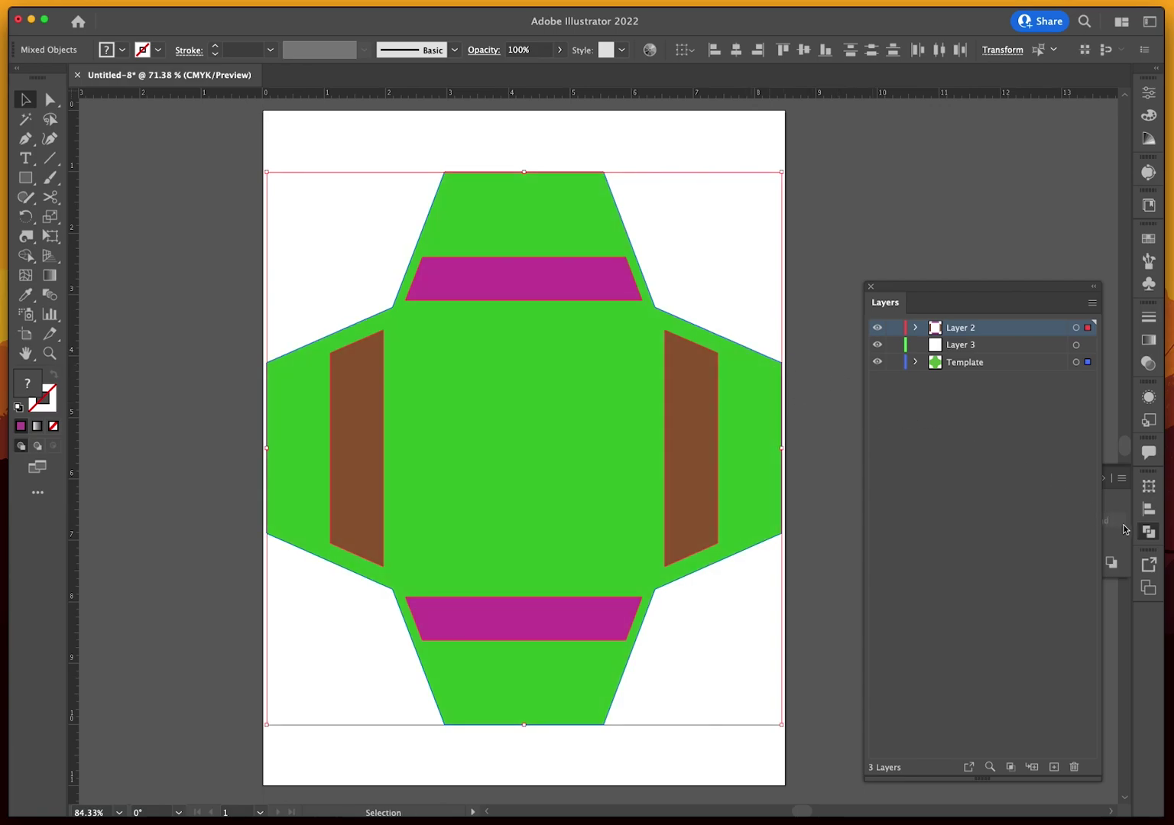
left_click(1148, 531)
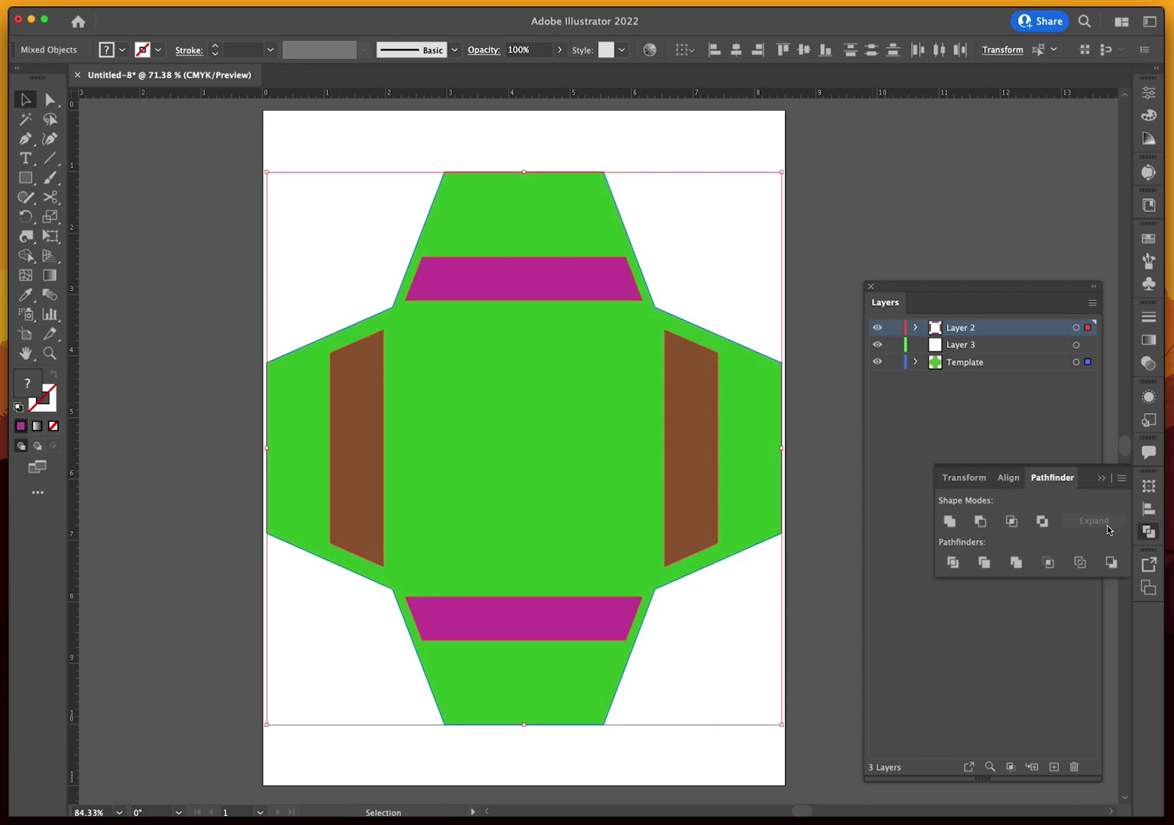
left_click(980, 521)
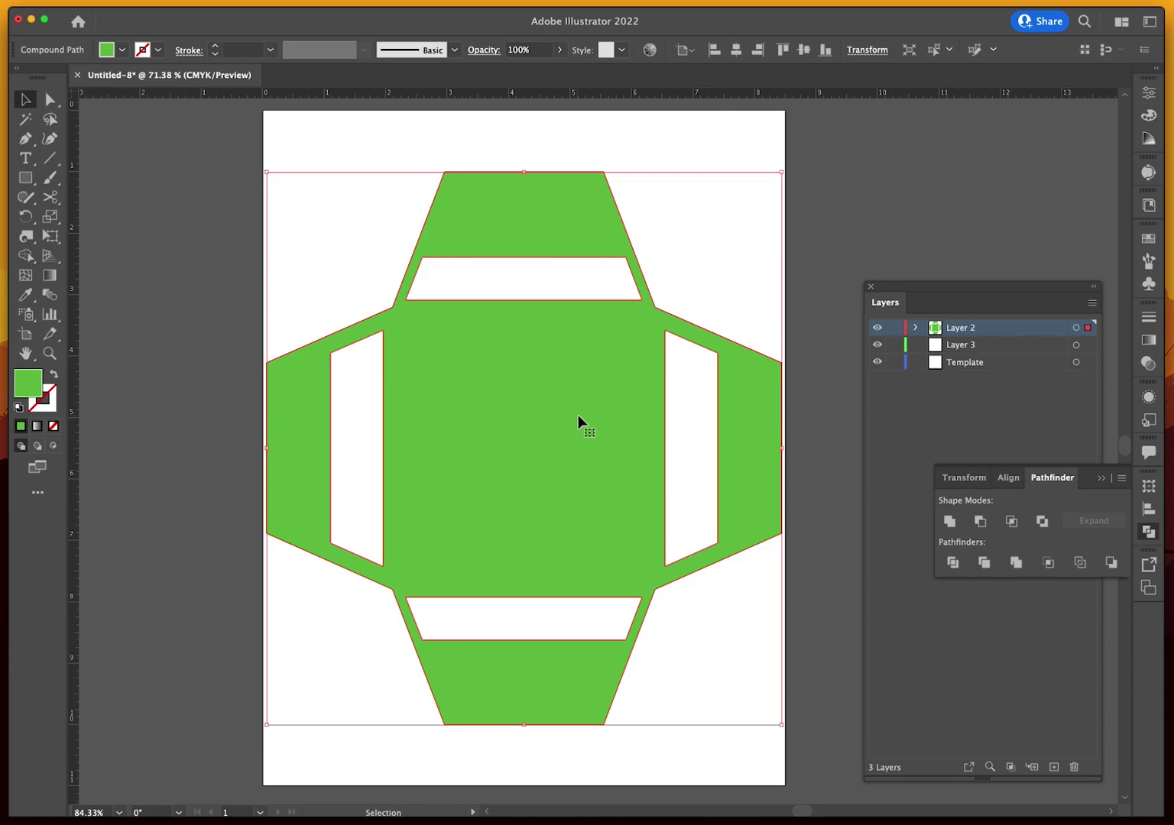
left_click(852, 319)
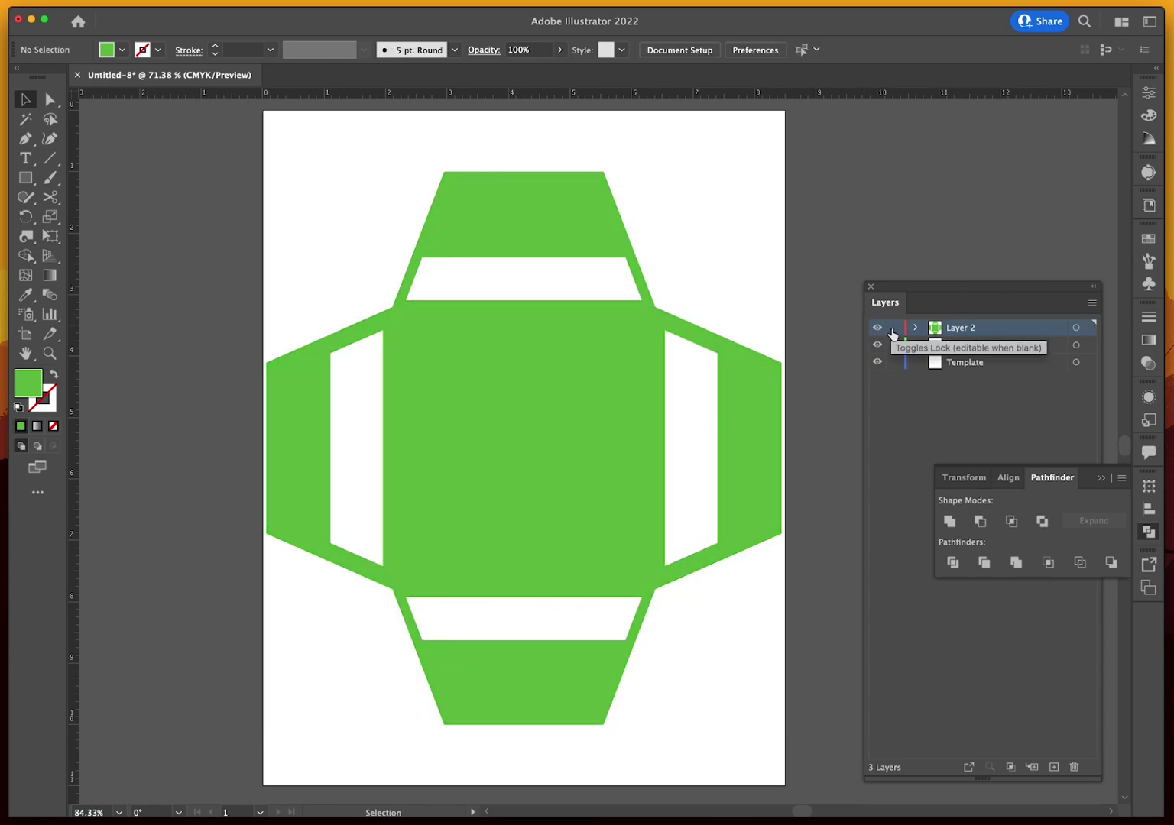
Shift the cut-out template off center, then realign it vertically and horizontally to the artboard's center
mouse_move(588, 347)
left_mouse_down()
mouse_move(739, 365)
mouse_move(754, 332)
mouse_move(835, 355)
mouse_move(814, 327)
mouse_move(527, 369)
mouse_move(486, 363)
mouse_move(604, 368)
mouse_move(599, 353)
mouse_move(605, 367)
left_mouse_up()
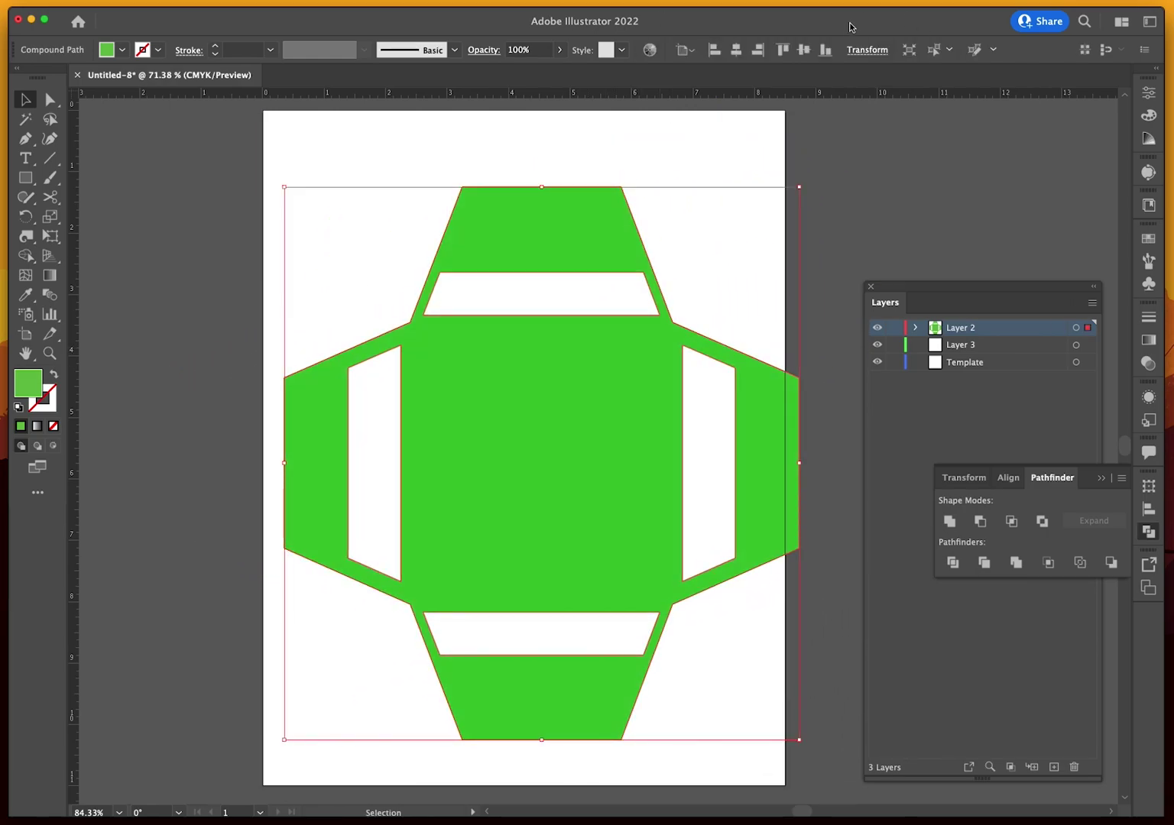
left_click(803, 49)
left_click(738, 49)
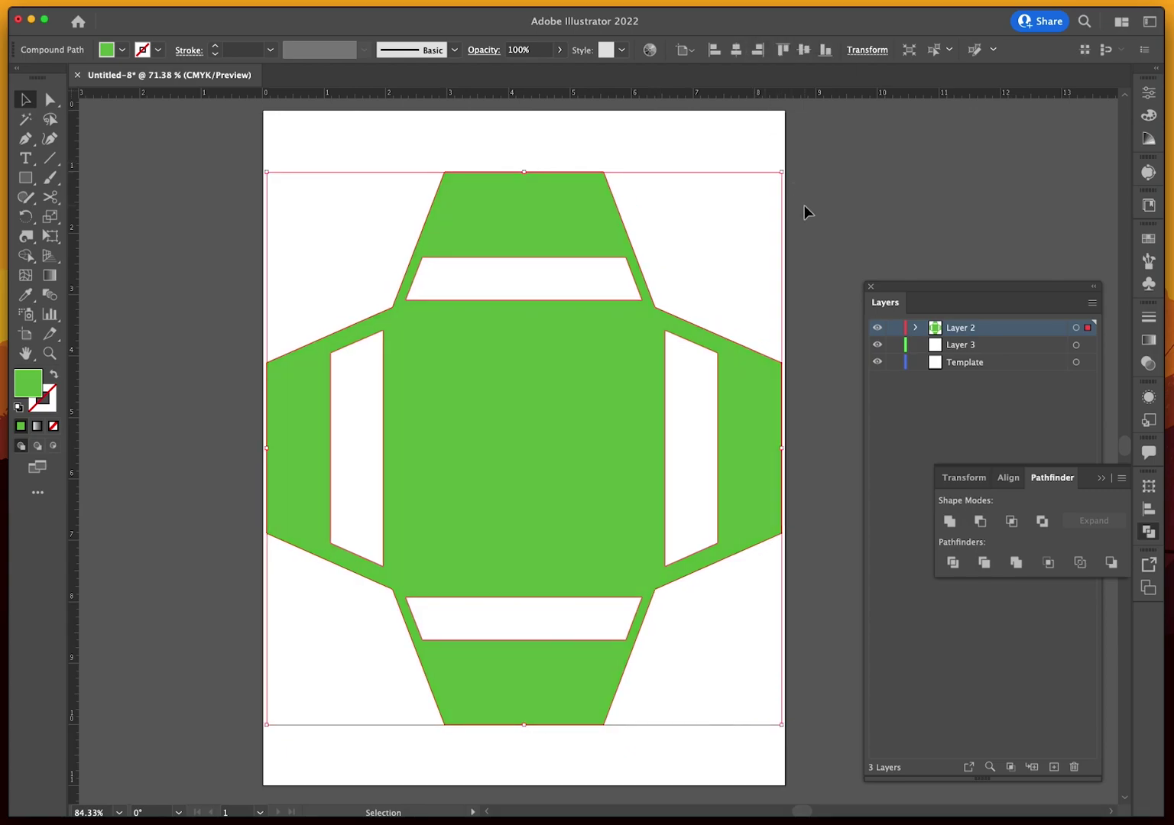
Delete the empty Layer 3 and the old Template layer
left_click(964, 348)
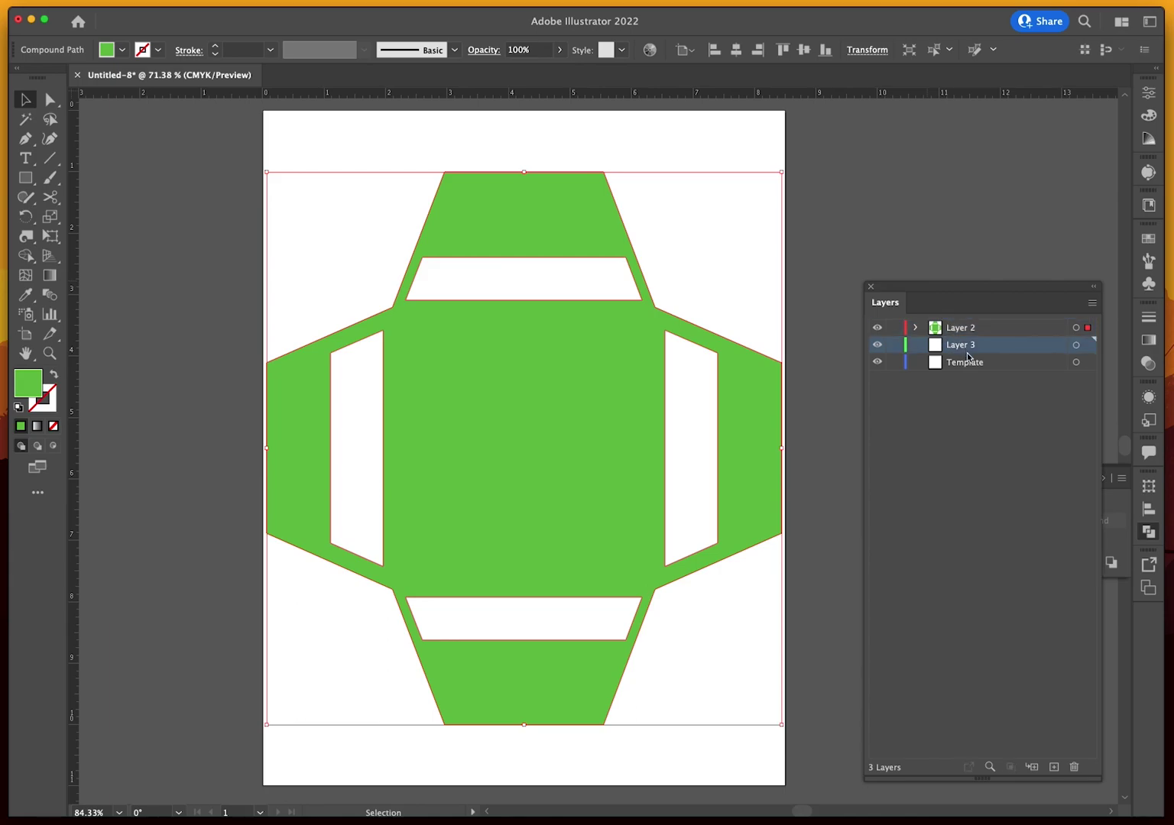
left_click(964, 362, "shift")
left_click(1074, 766)
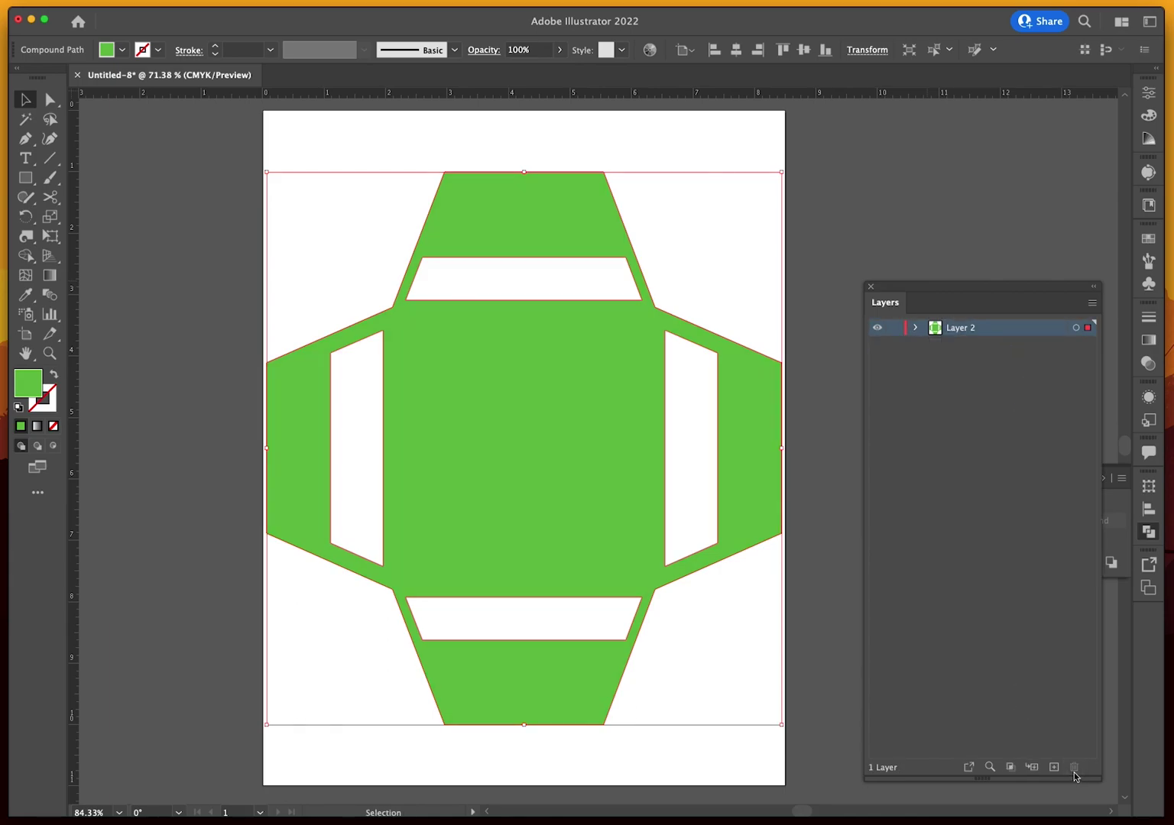
Check the contents of Layer 2 and rename the layer as Template
left_click(915, 329)
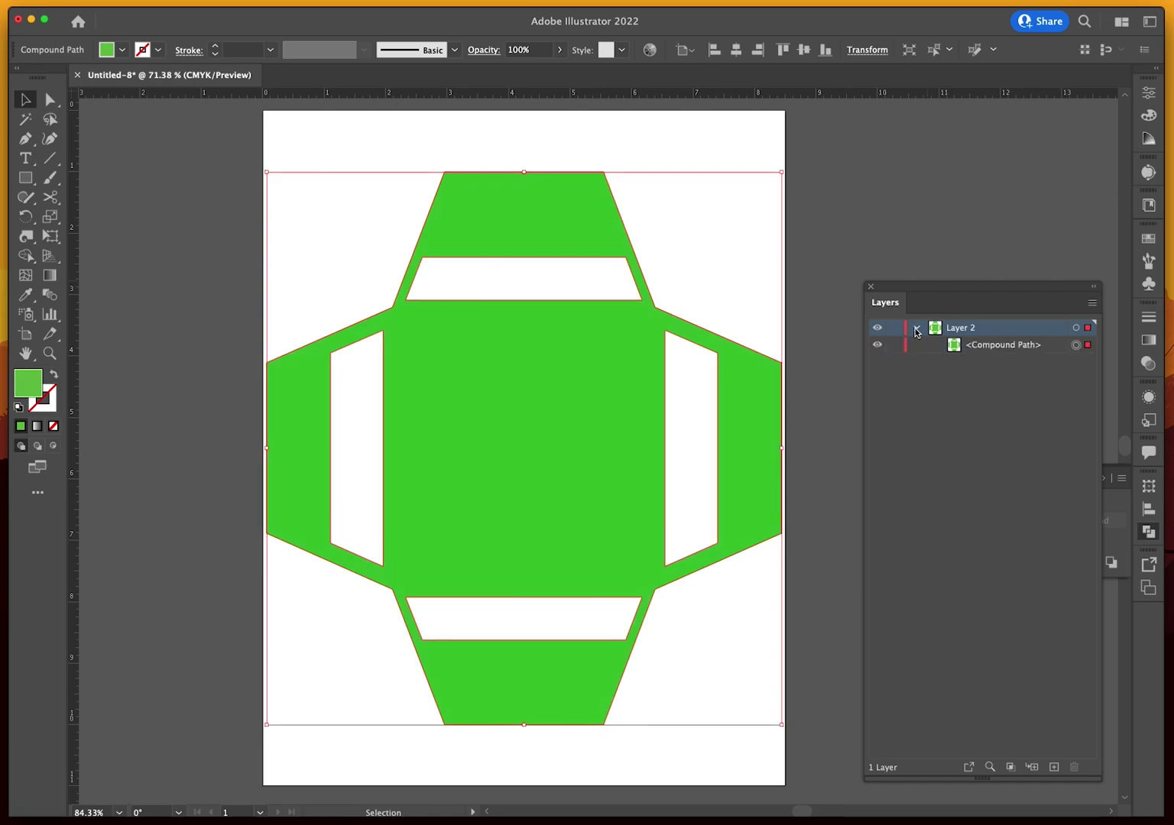
left_click(916, 329)
left_click(938, 440)
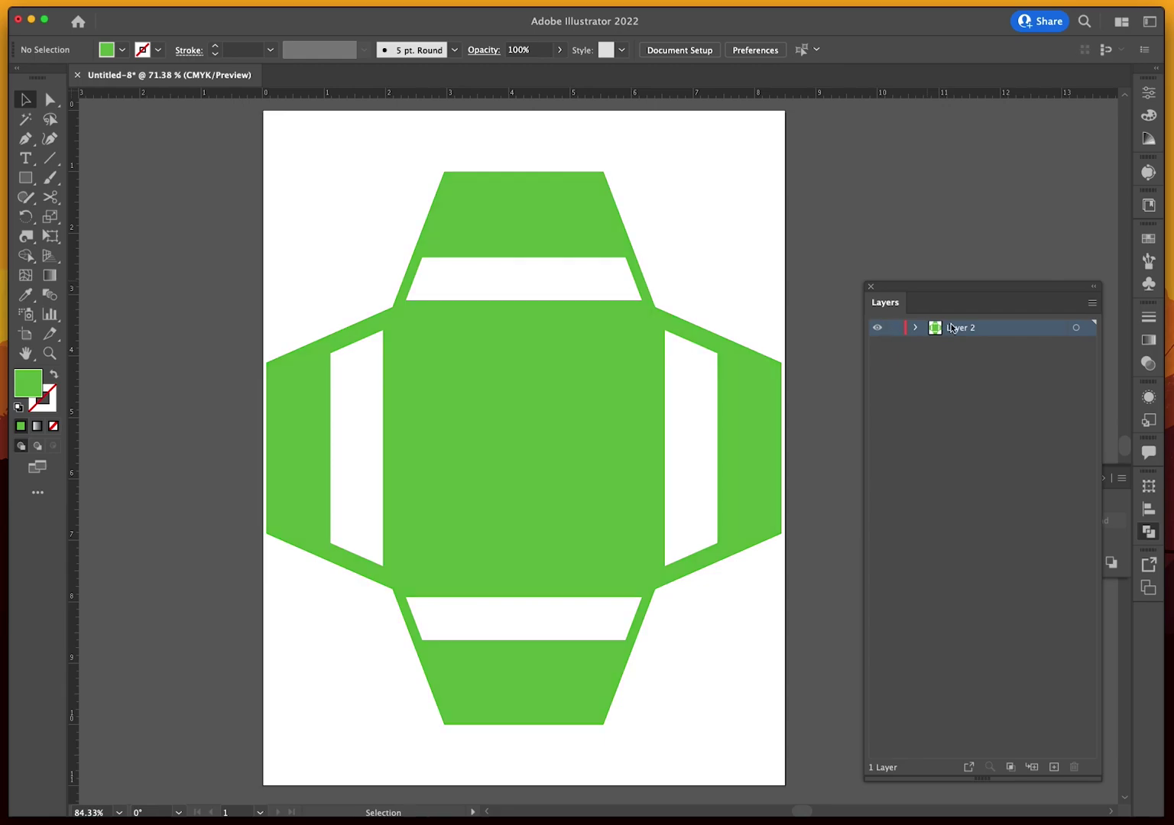
double_click(952, 327)
type("Temp")
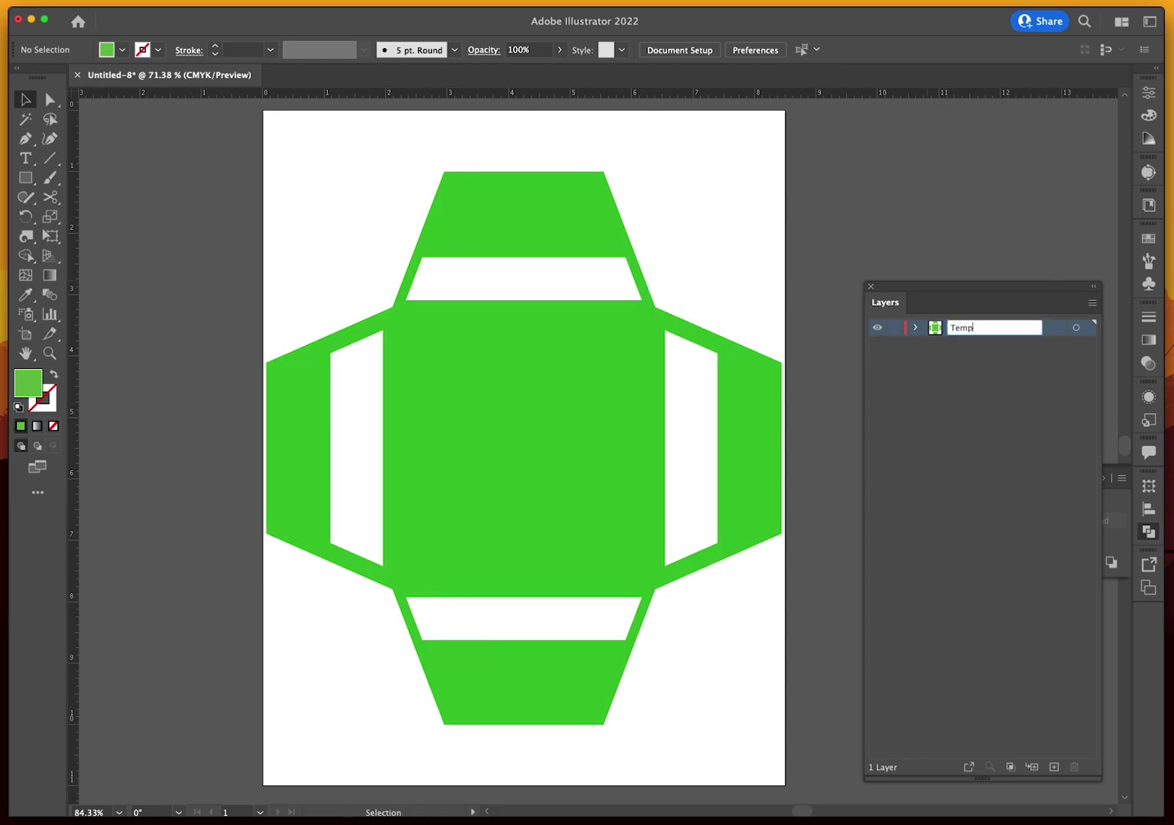
type("late")
key("Return")
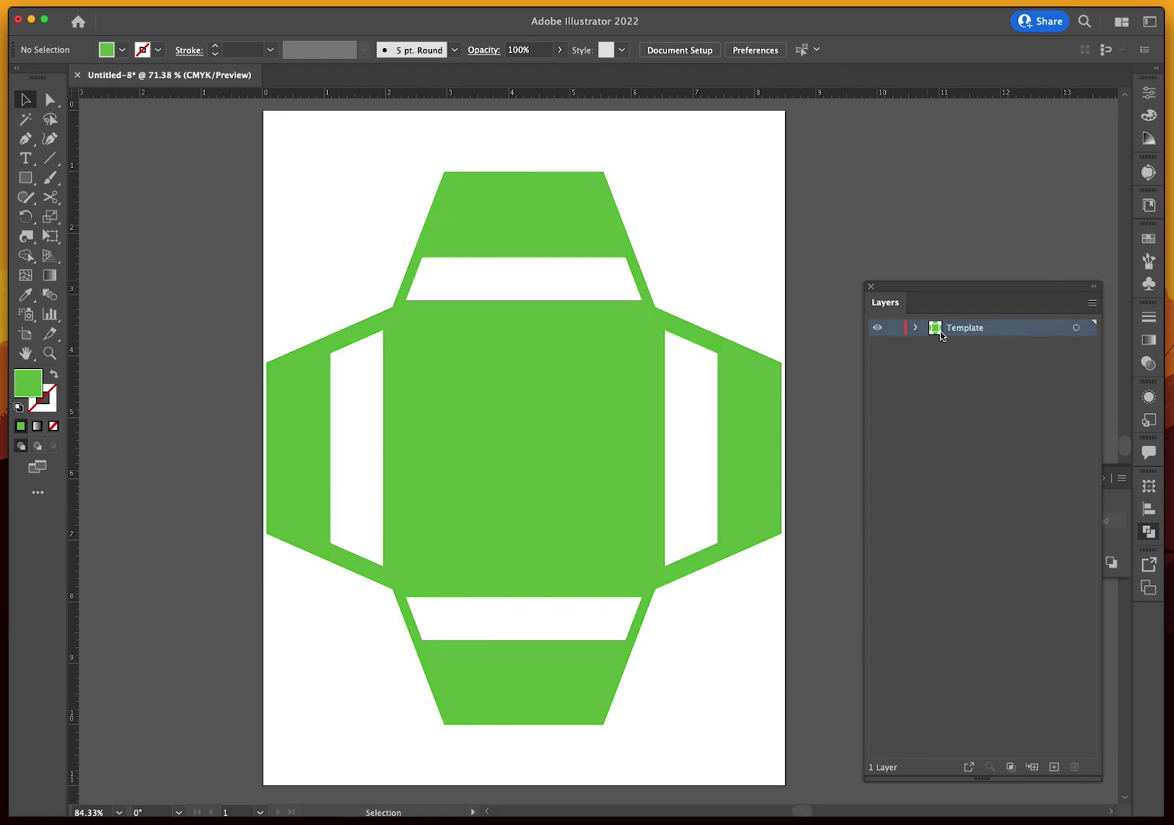
Lock the Template layer and add a new empty layer above it
left_click(893, 328)
left_click(1053, 766)
Switch to Preview to view the finished design in 2 Tone Ska Example.png, put it away and return to Illustrator
key("super+Tab")
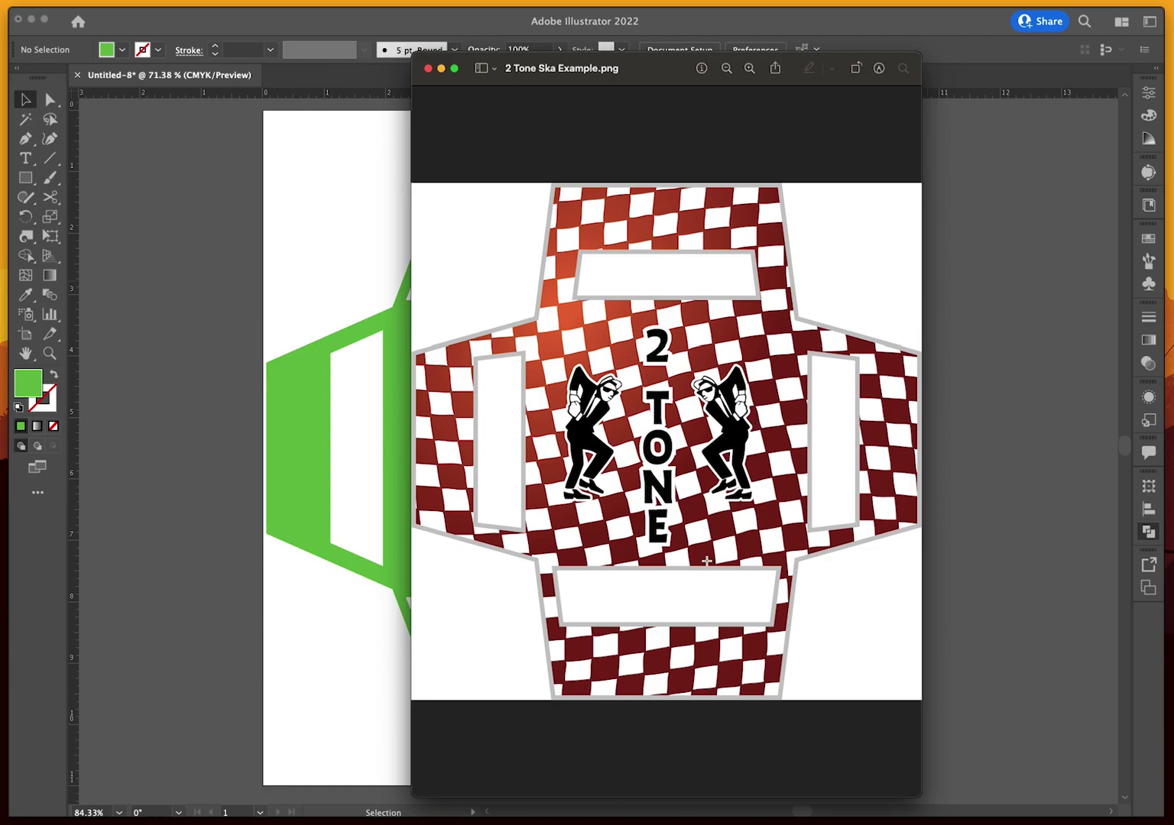
double_click(628, 69)
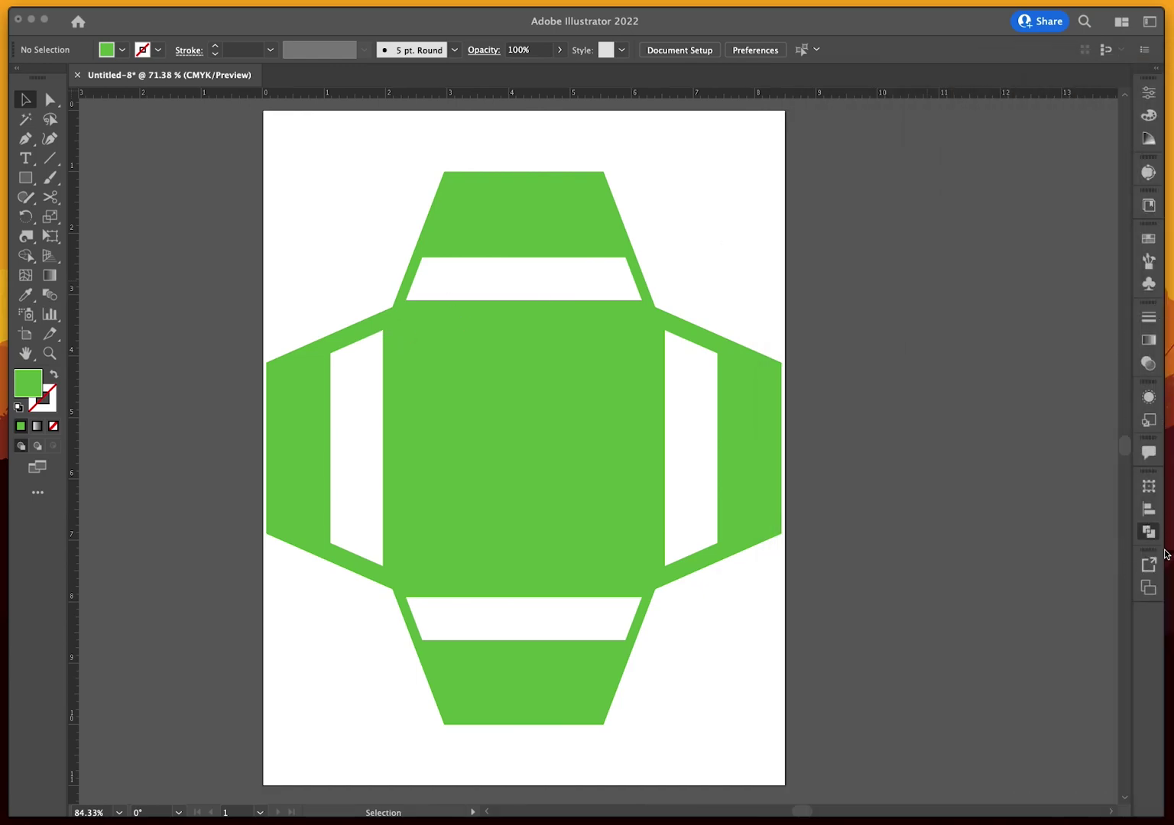
left_click(1098, 449)
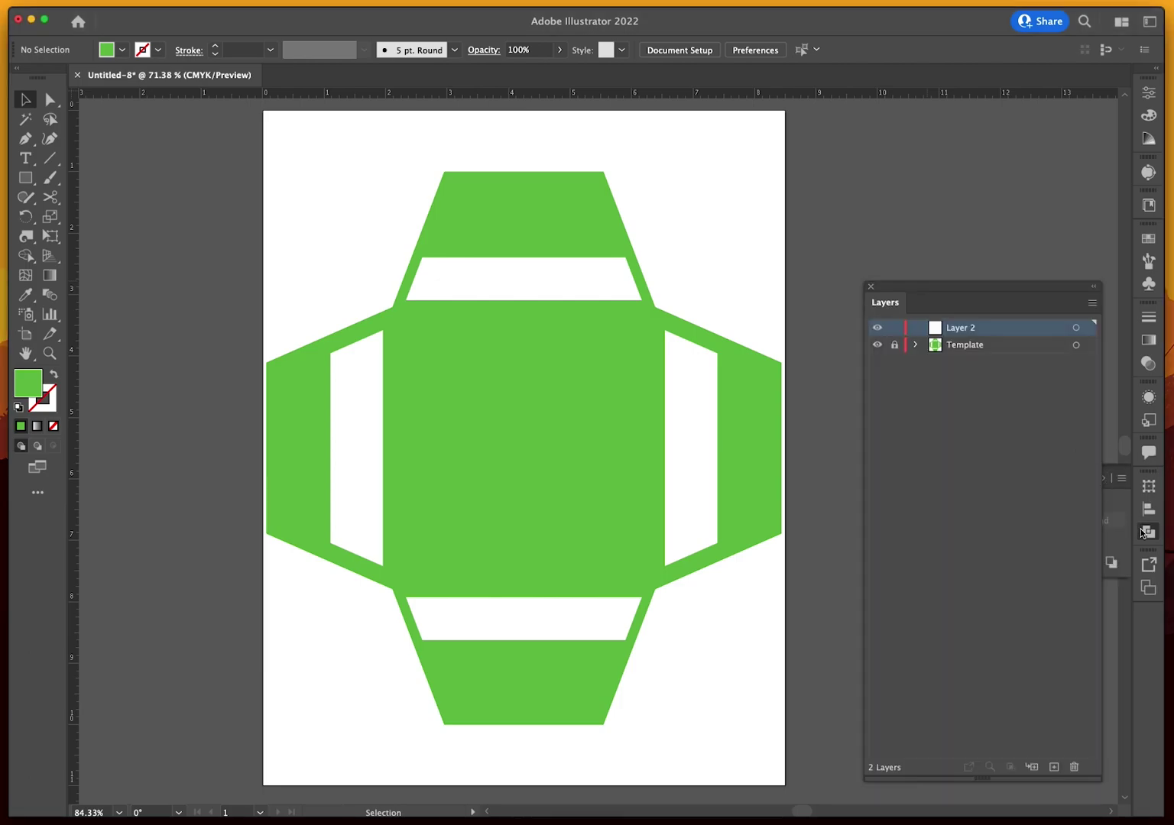
Reposition the floating Layers panel closer to the artboard
left_click_drag(945, 290, 886, 275)
left_click_drag(632, 336, 574, 343)
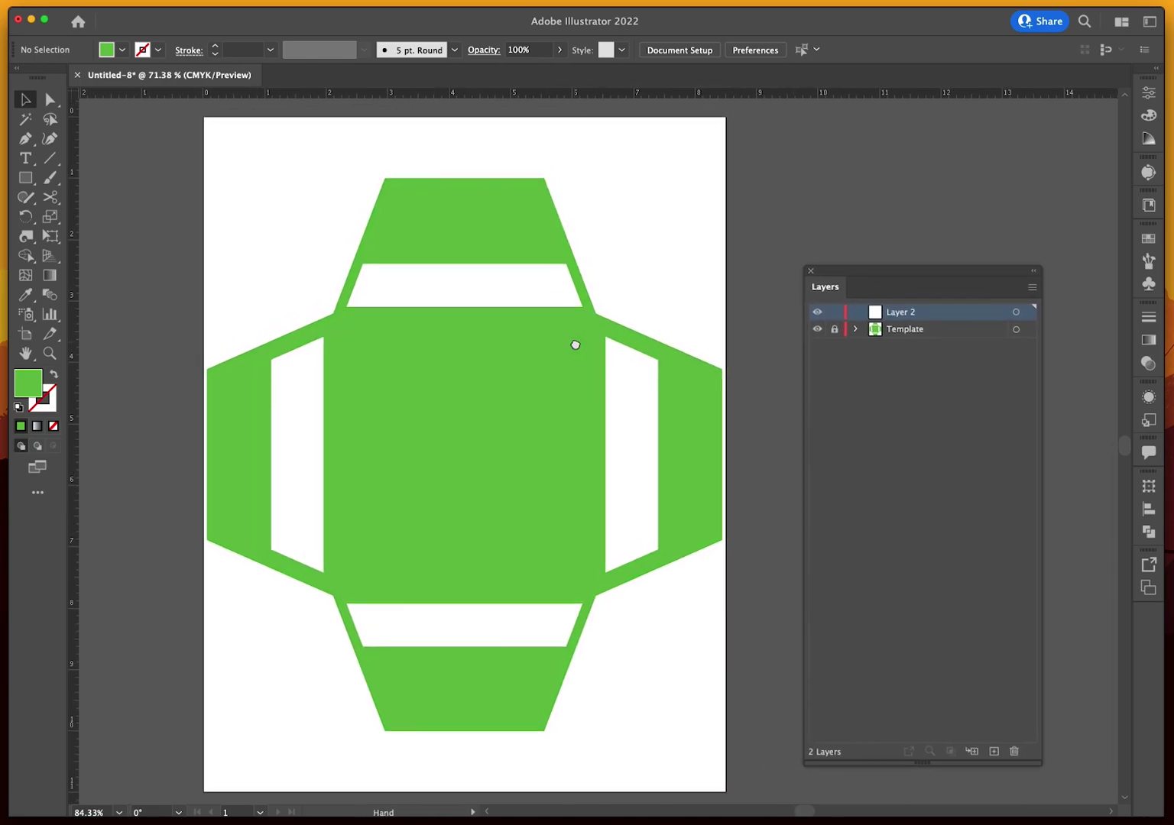
left_click_drag(886, 276, 890, 288)
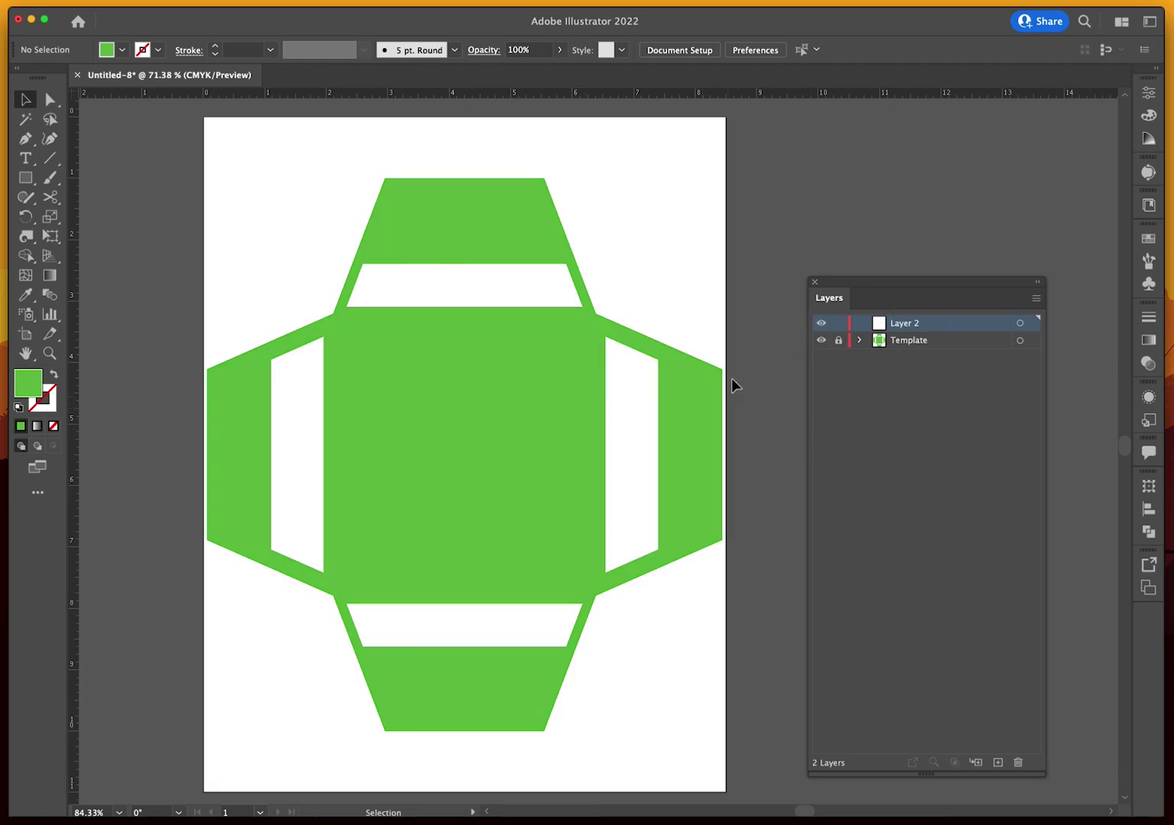
Hide the Template layer and rename Layer 2 as Checkerboard
left_click(820, 341)
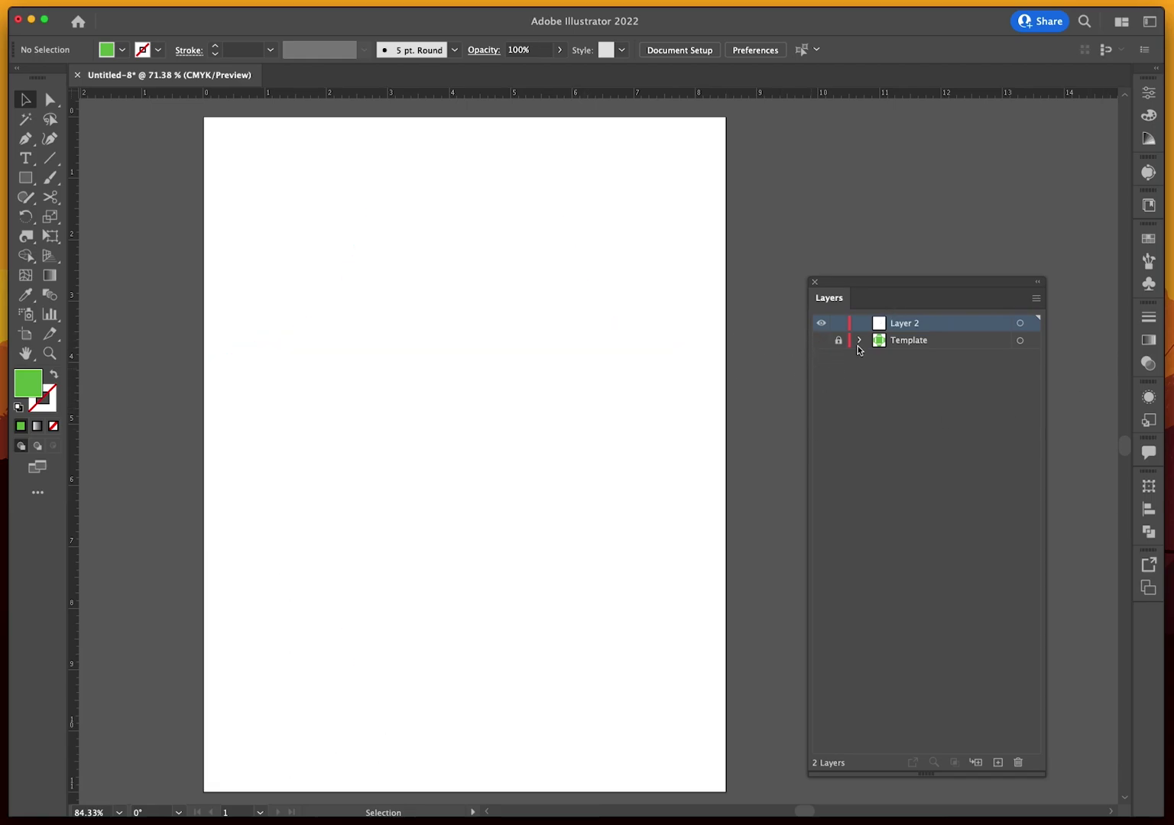
double_click(907, 324)
type("Checkerboard")
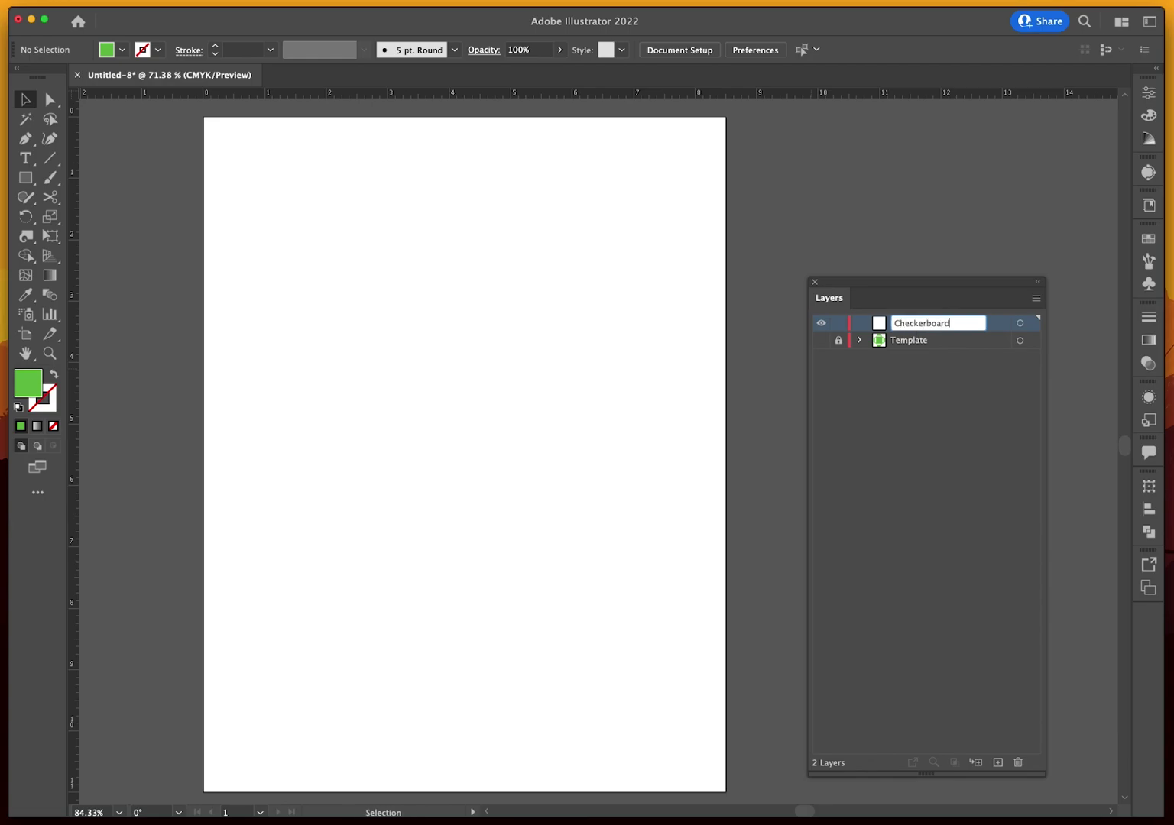
key("Return")
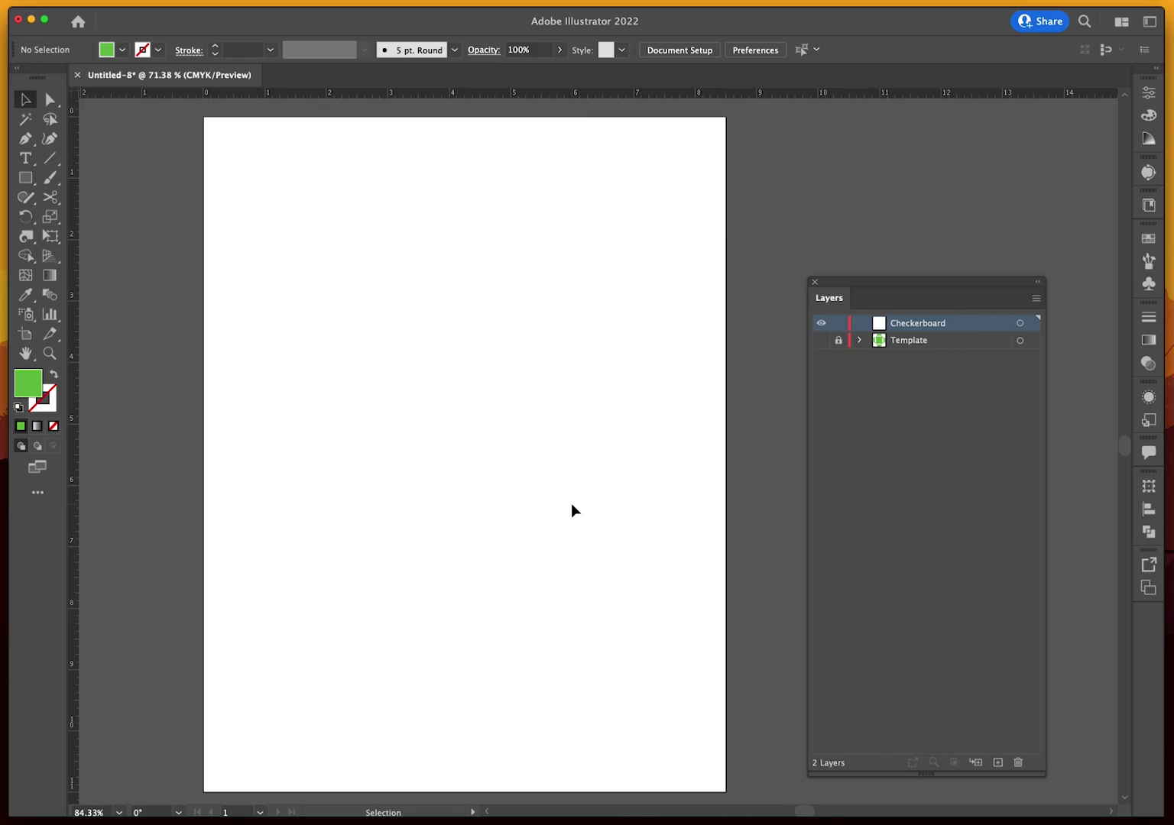
Examine the checkered pattern in 2 Tone Ska Example.png, put the image away and return to Illustrator
left_click_drag(1173, 95, 485, 61)
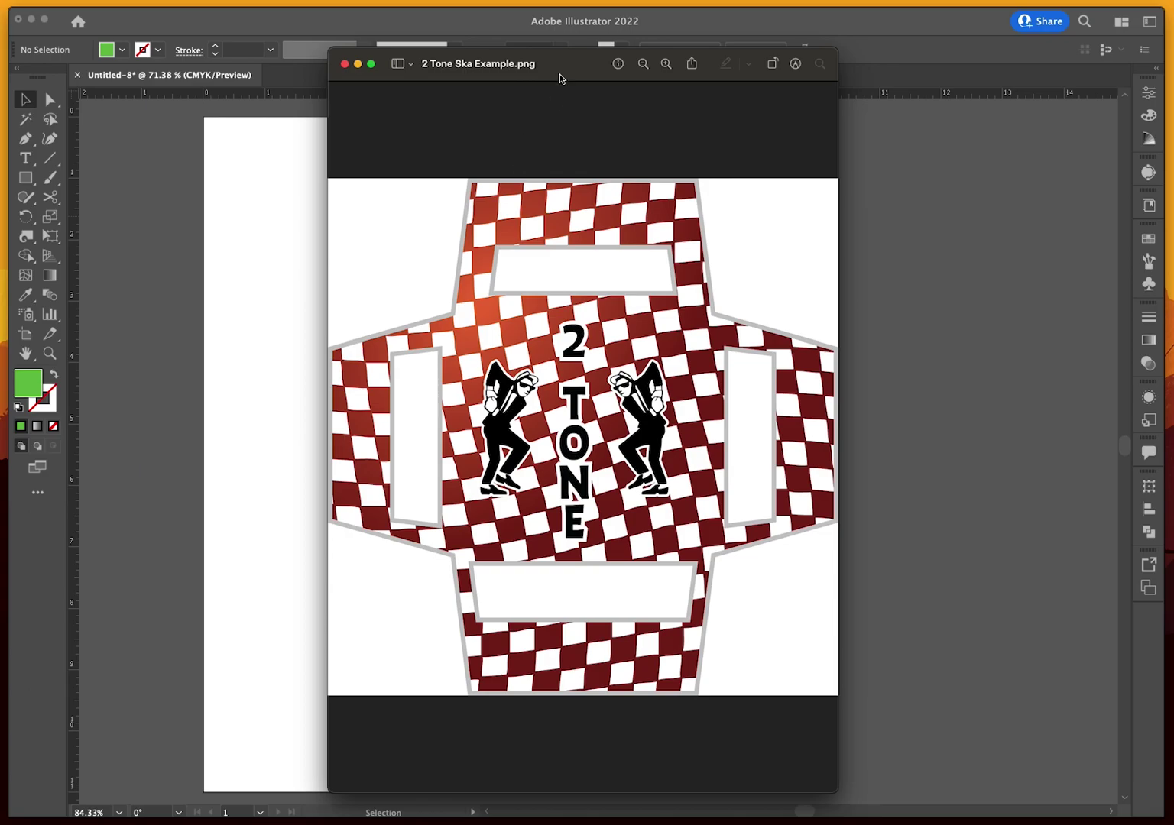
left_click_drag(558, 64, 575, 55)
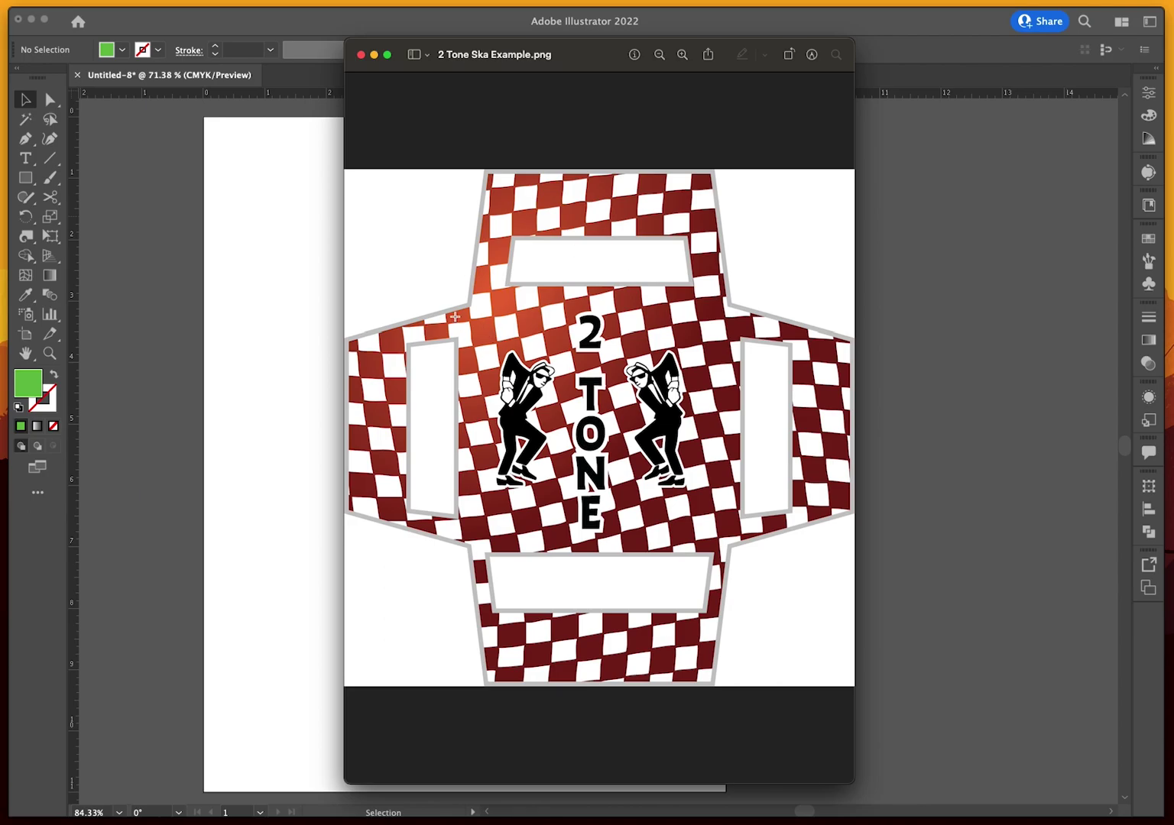
left_click_drag(556, 55, 769, 54)
key("super+h")
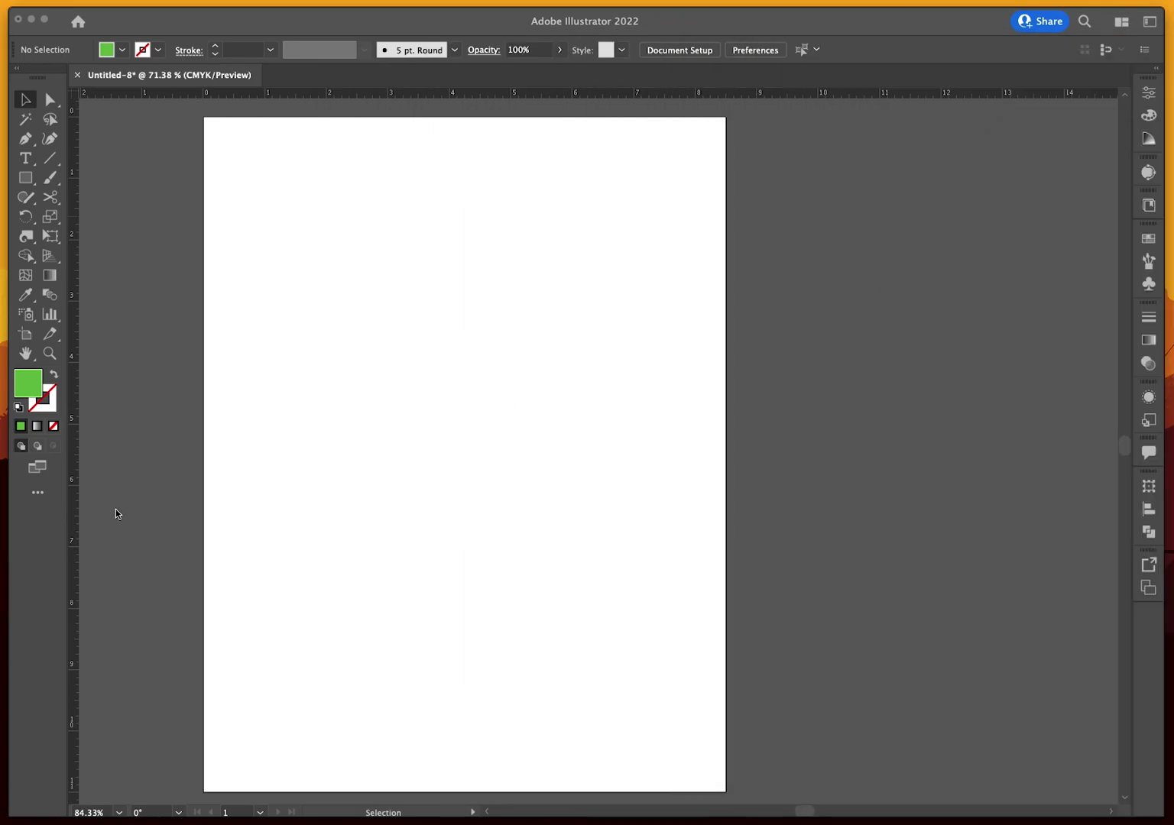
left_click(1129, 569)
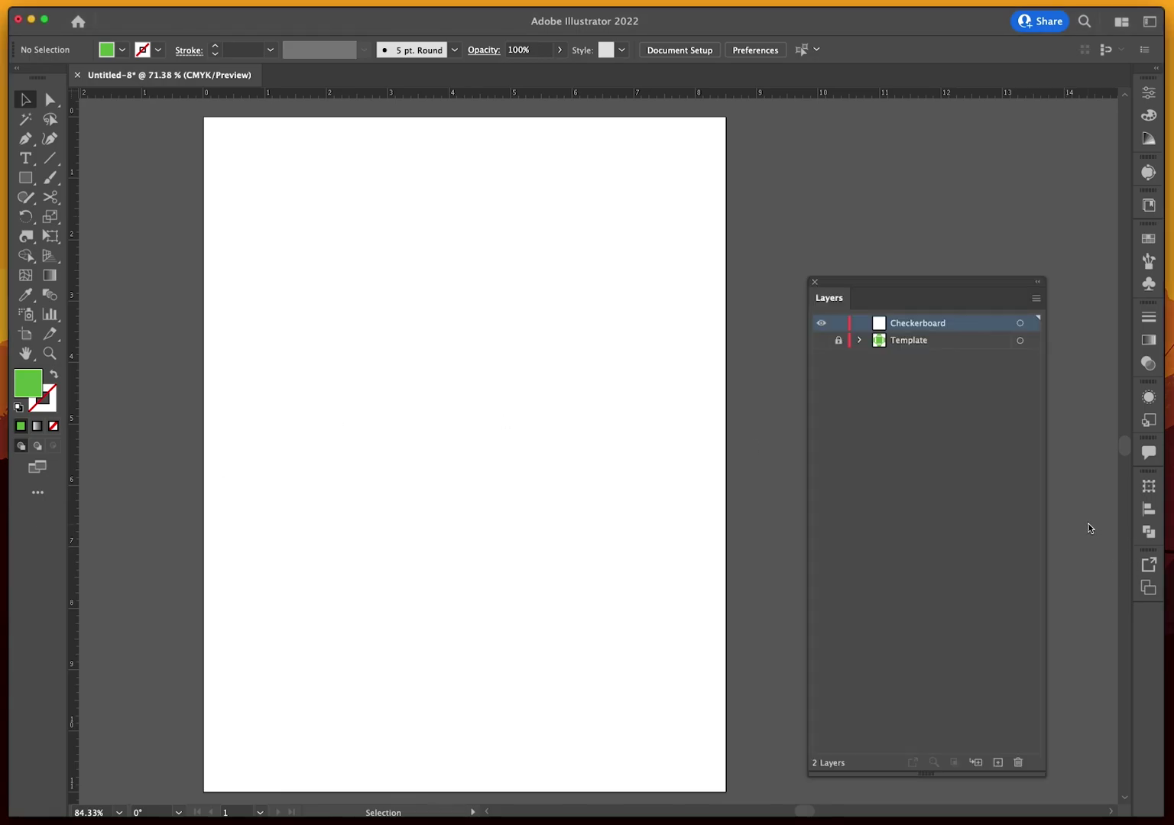
Choose the Rectangle tool and set a solid black fill with no stroke, starting from the default colours
left_click(26, 177)
left_click(20, 407)
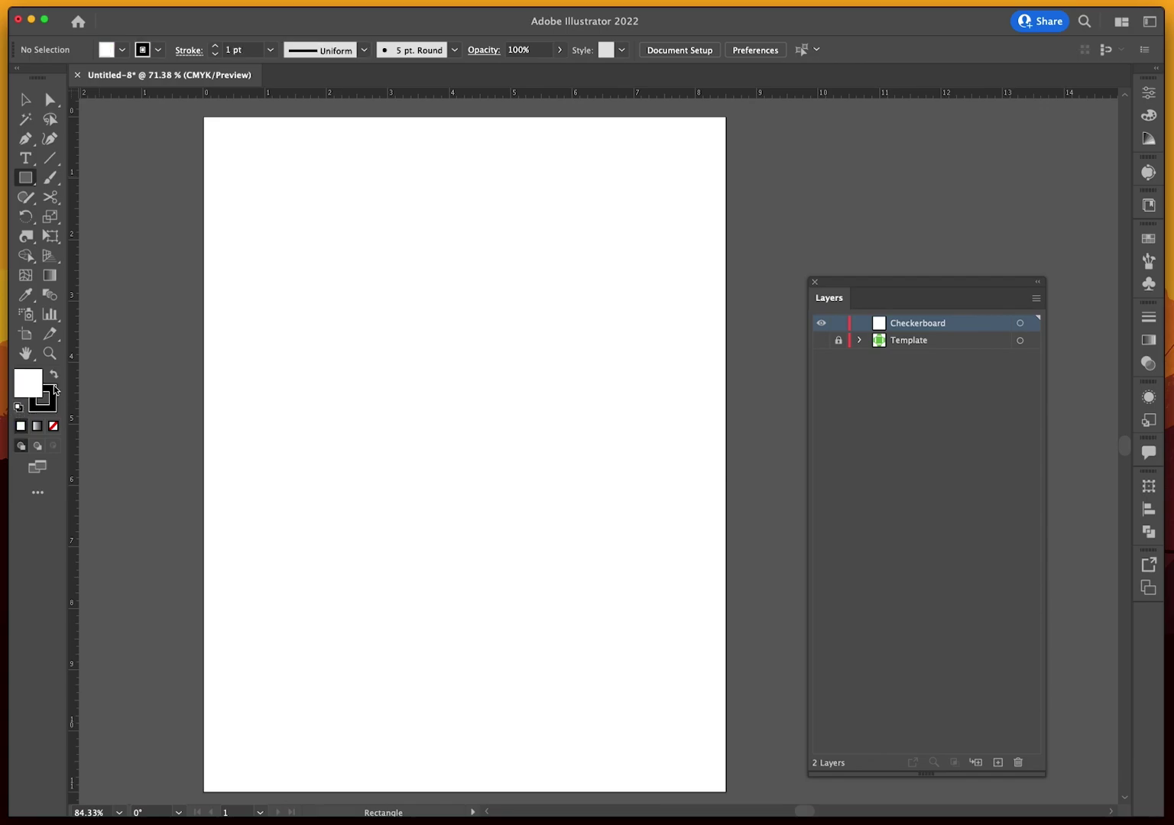
left_click(54, 374)
left_click(46, 391)
left_click(53, 425)
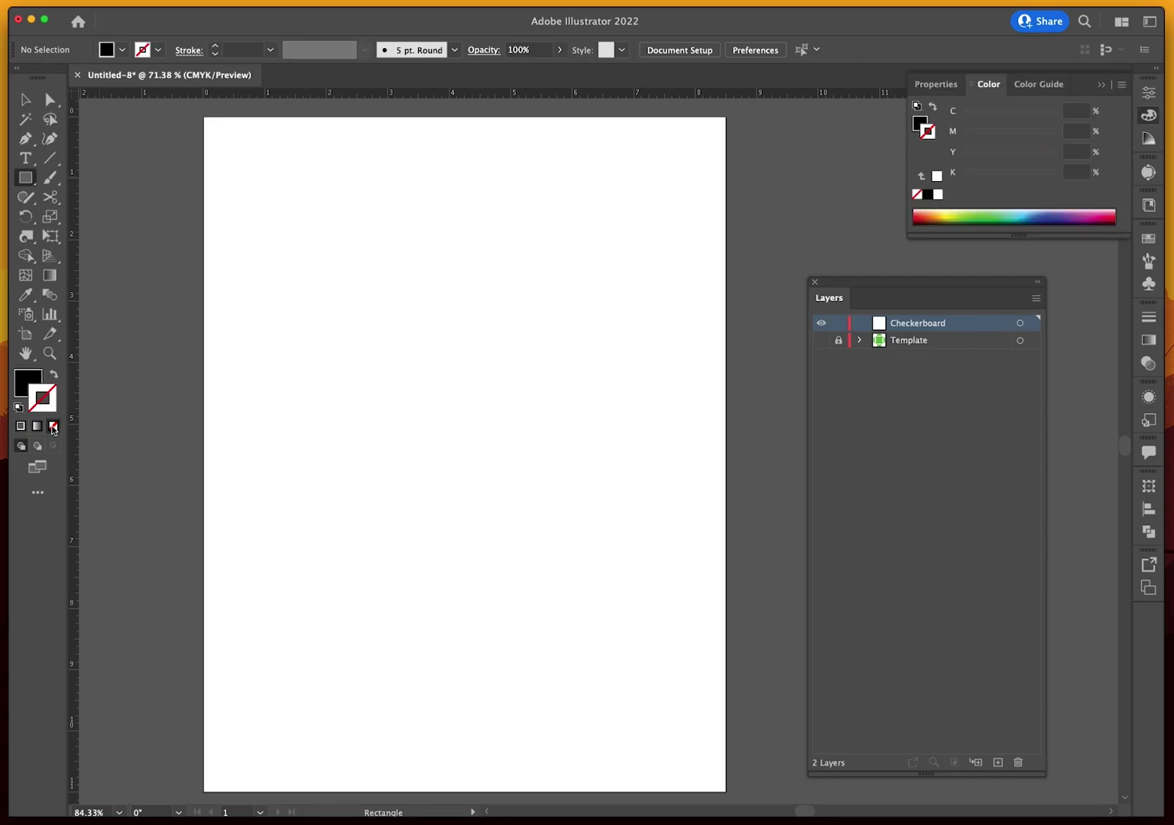
left_click(23, 380)
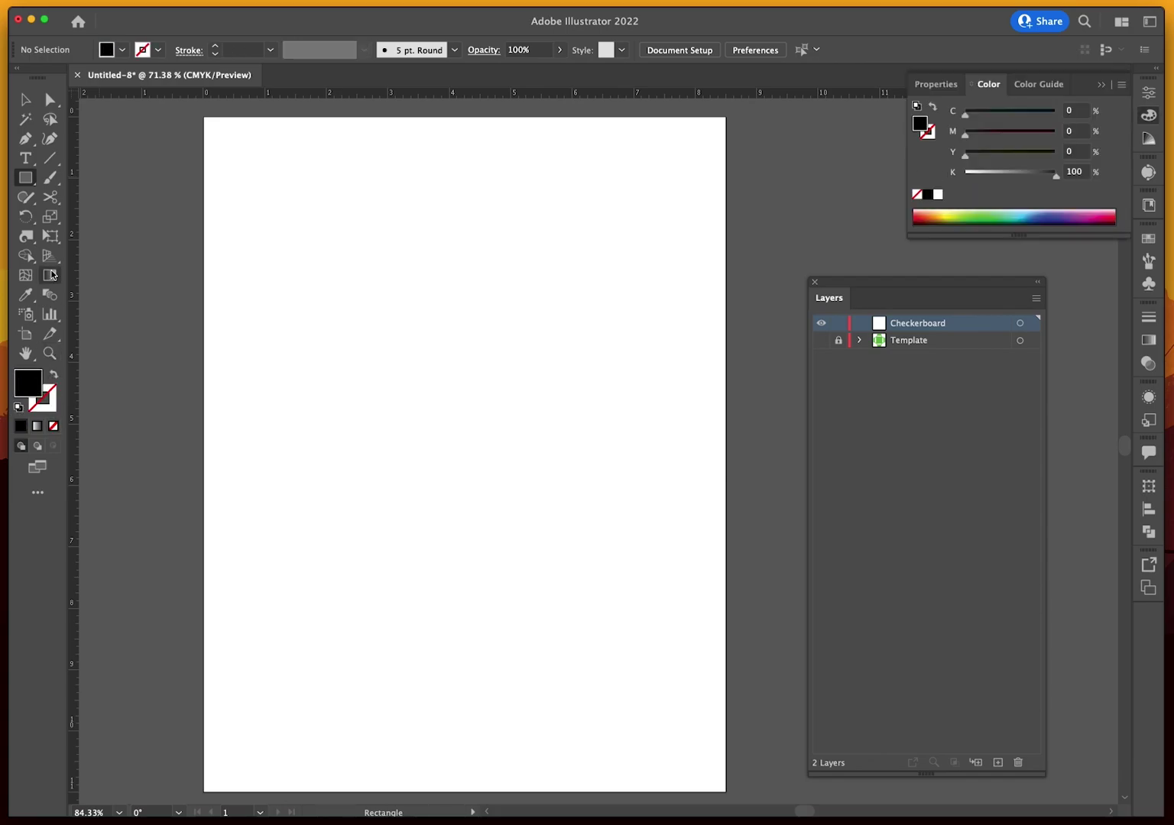
left_click(18, 409)
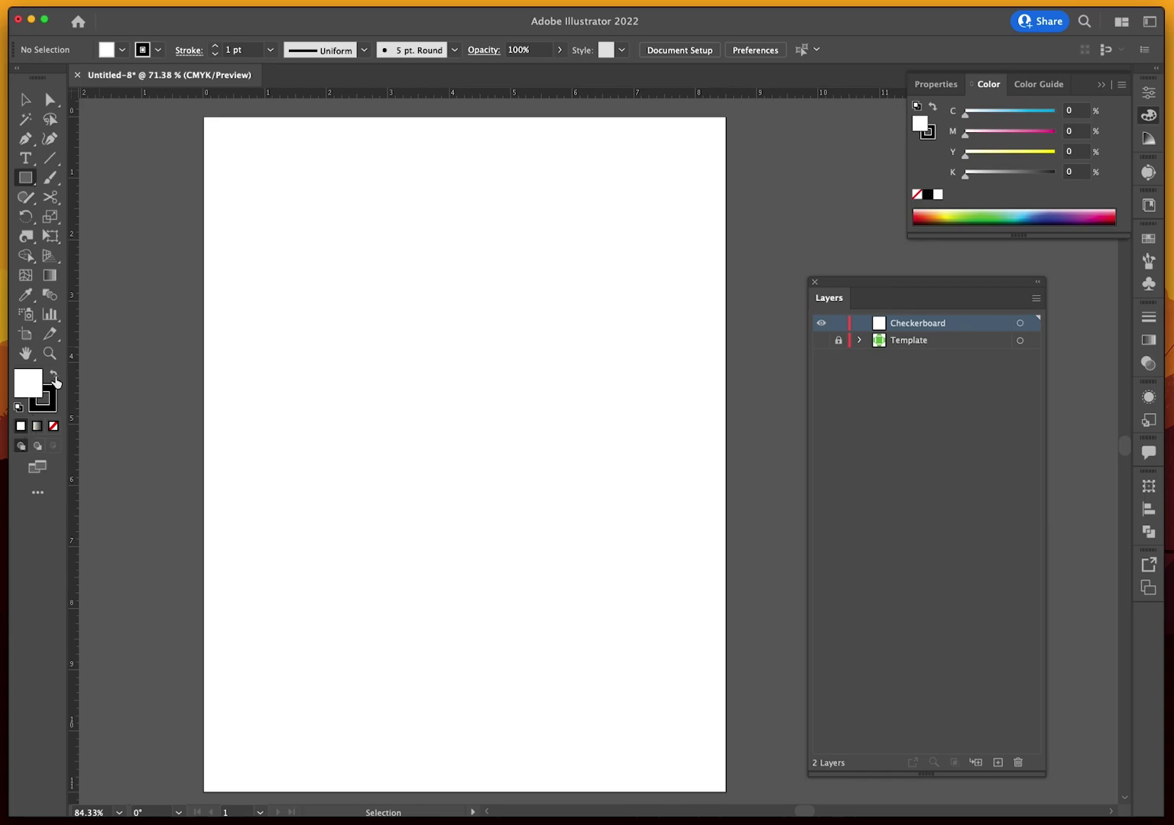
left_click(54, 378)
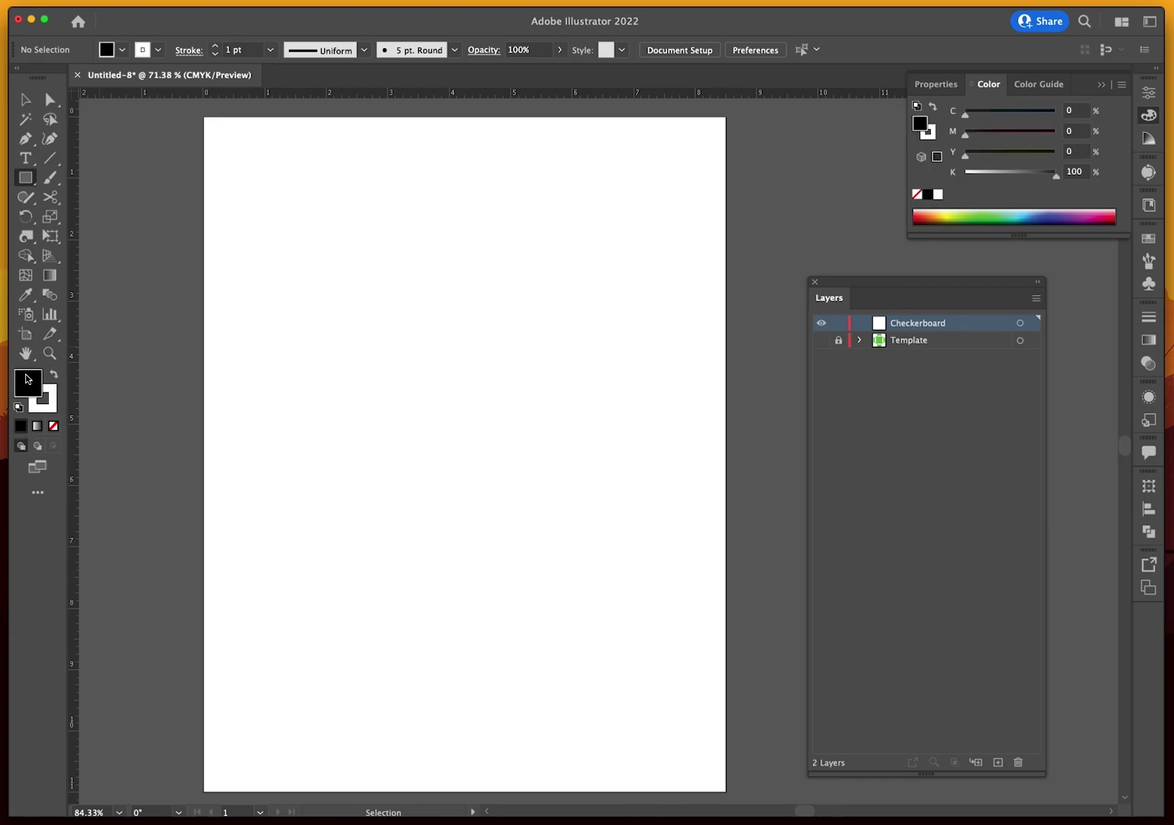
left_click(55, 400)
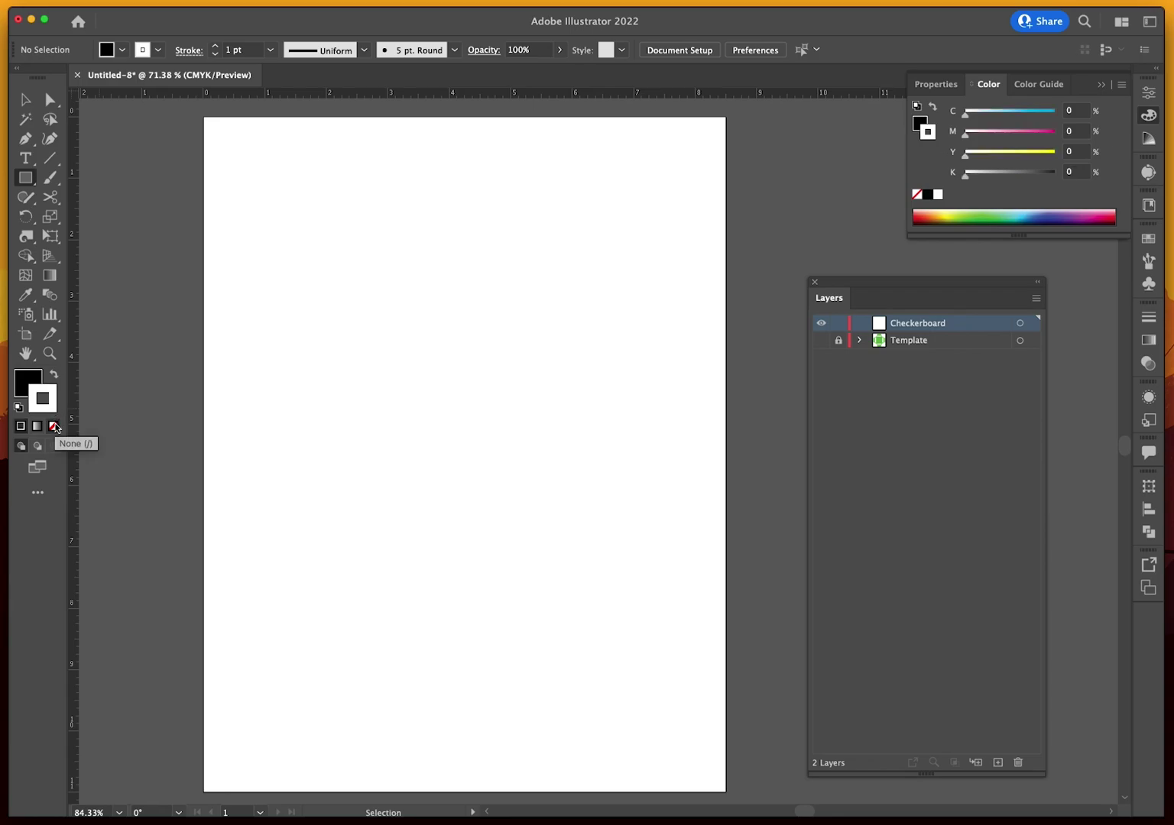
left_click(55, 427)
left_click(30, 390)
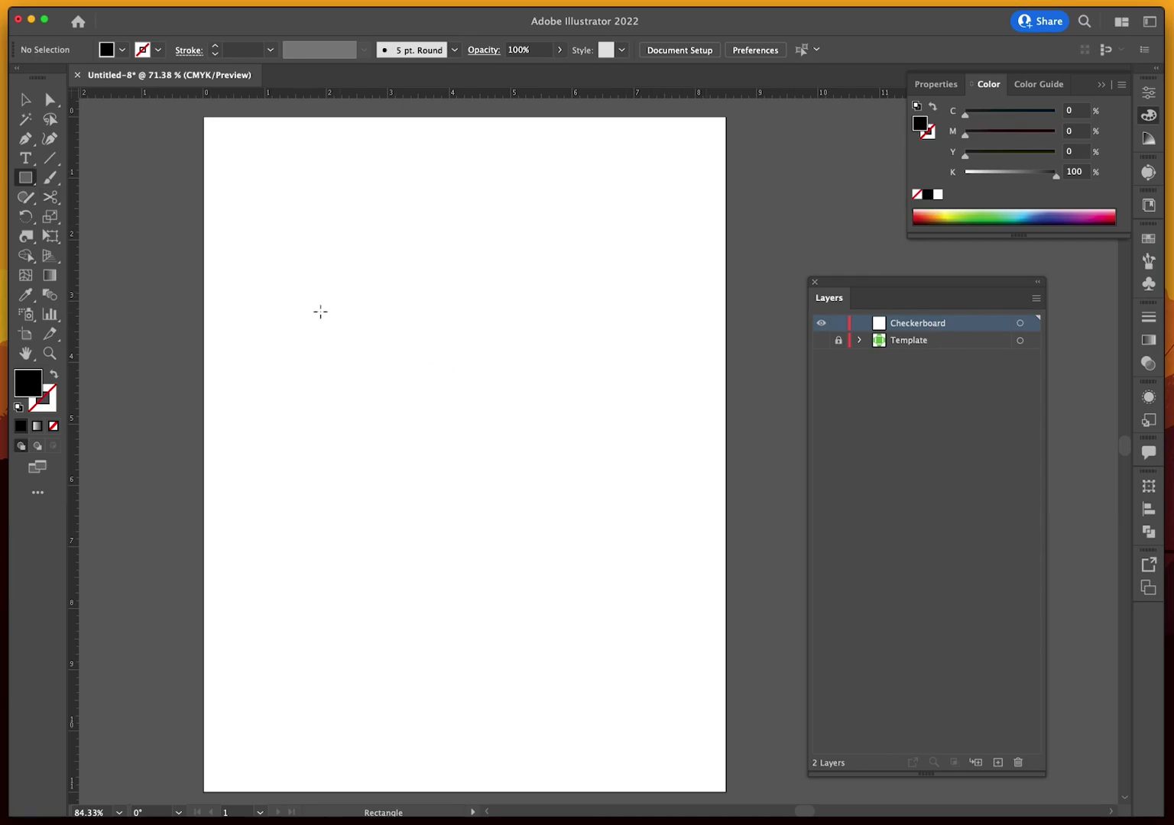
Draw a black rectangle and a square about 0.8 in wide above it on the artboard, keeping only the square
left_click_drag(283, 294, 429, 359)
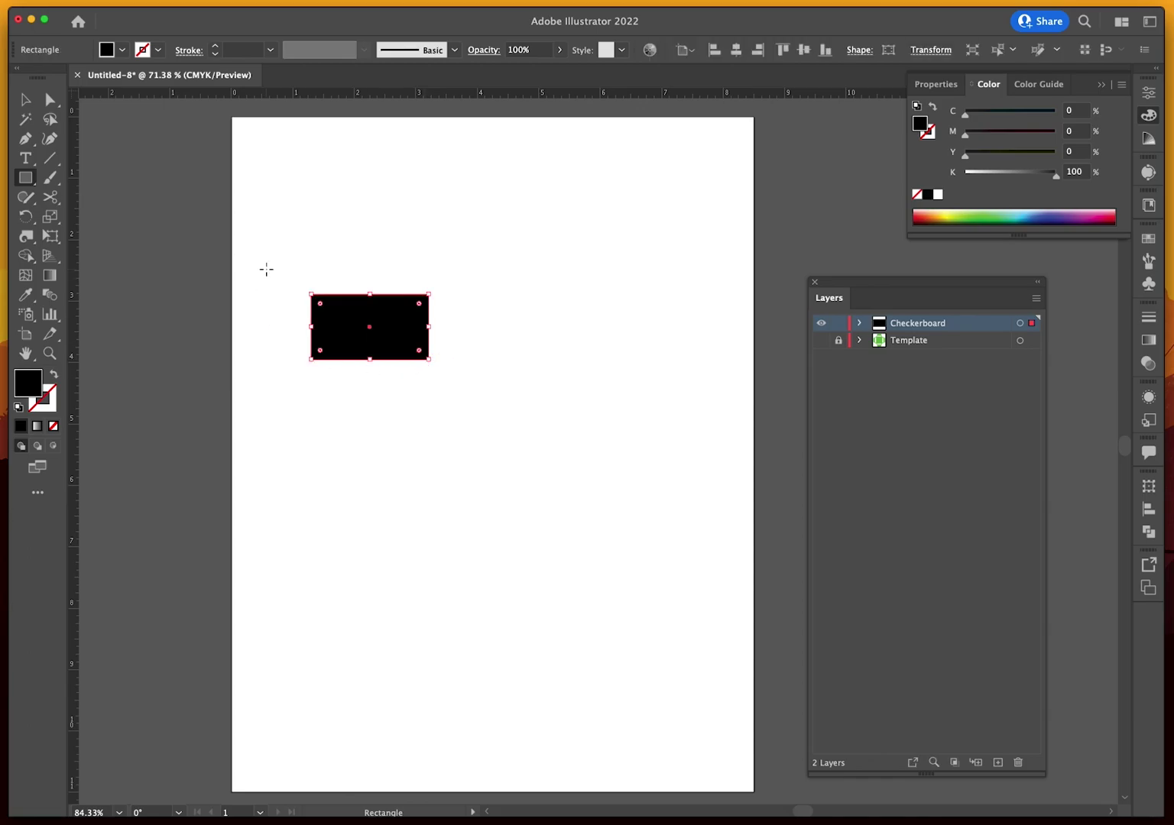
left_click_drag(350, 210, 398, 258)
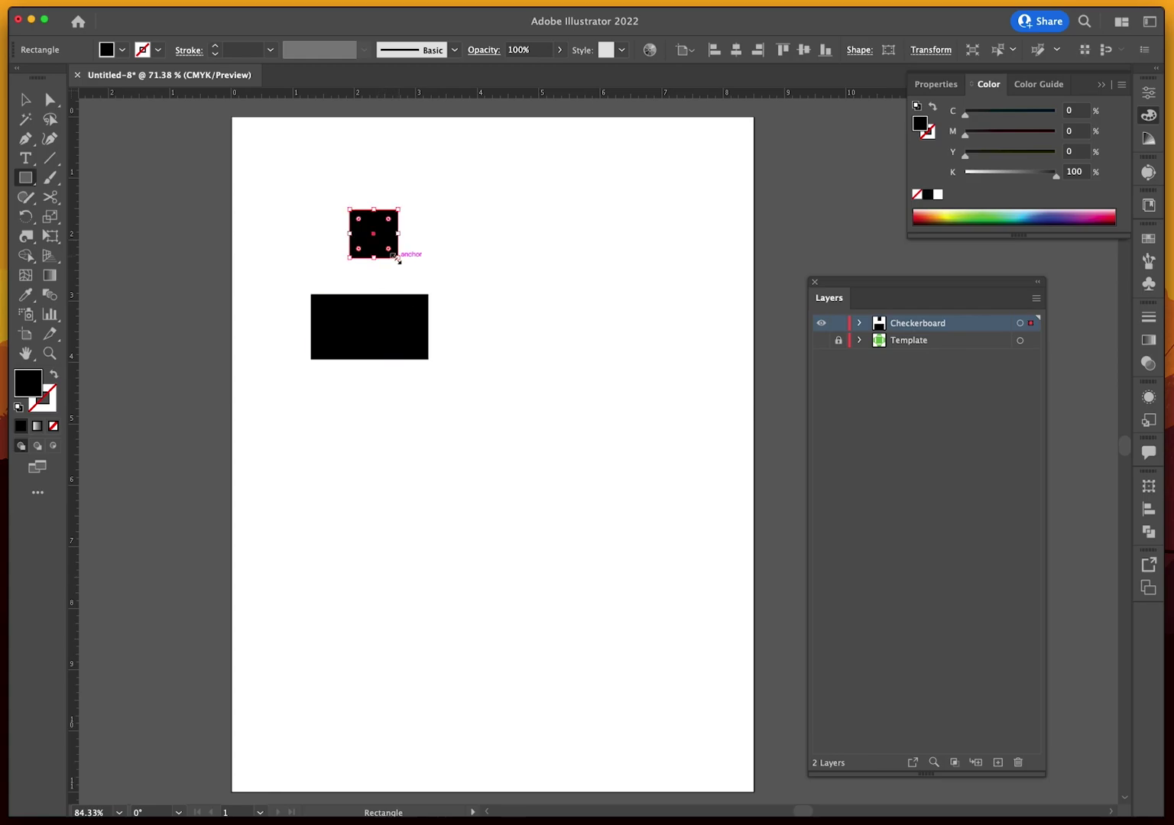
key("v")
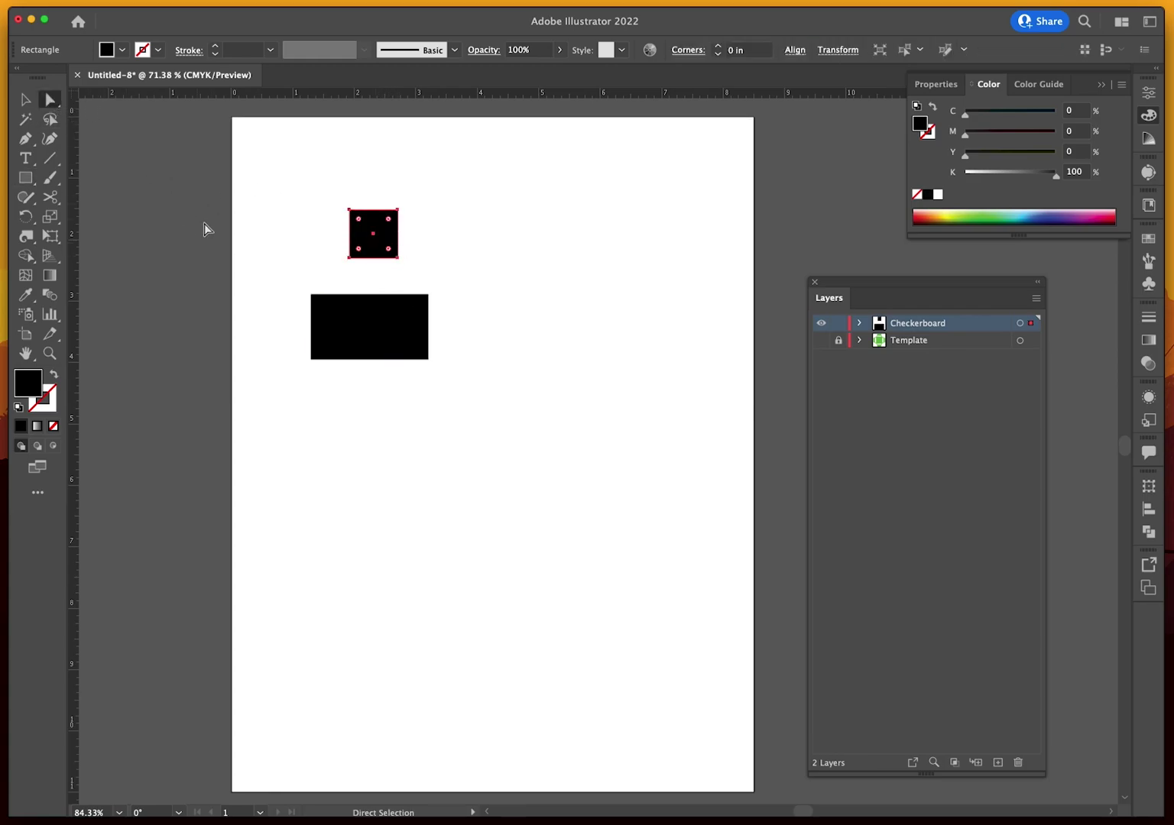
left_click(333, 331)
key("Delete")
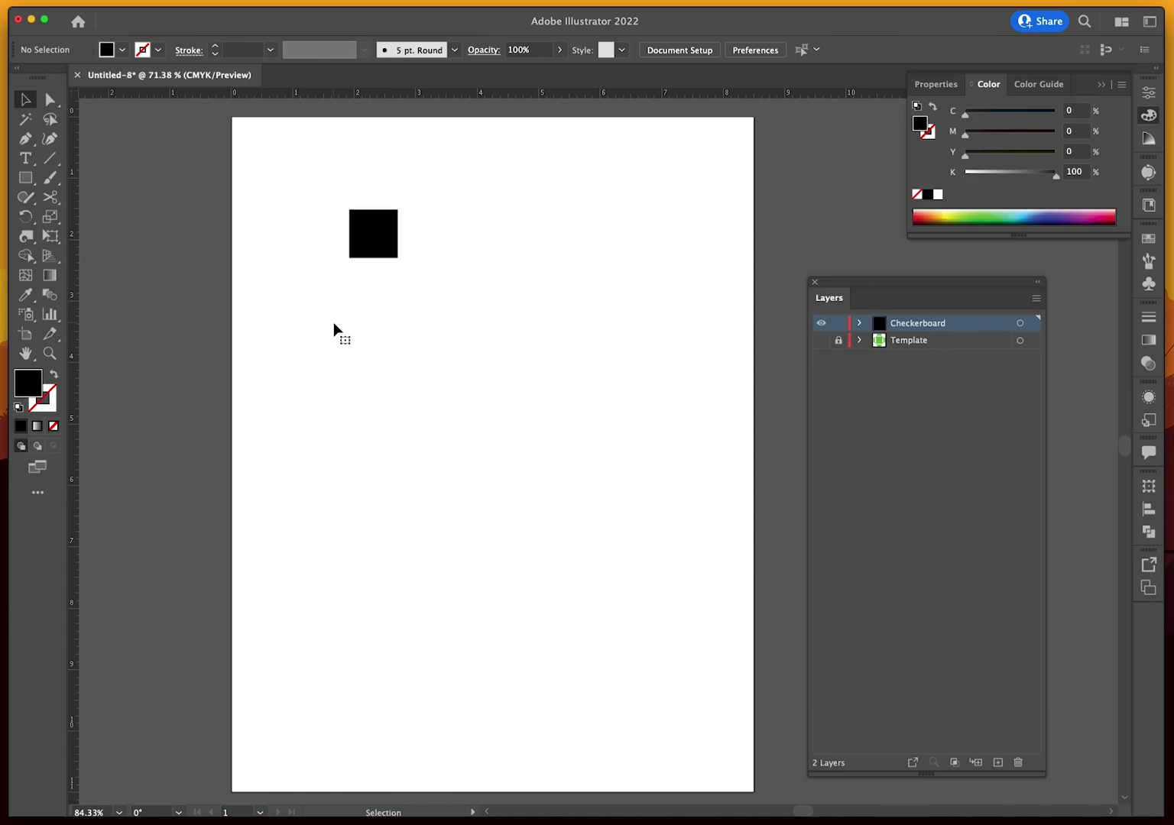
Shrink the black square to about 0.6 in wide and move it down to the artboard's left-middle area
left_click(372, 238)
left_click_drag(376, 233, 372, 338)
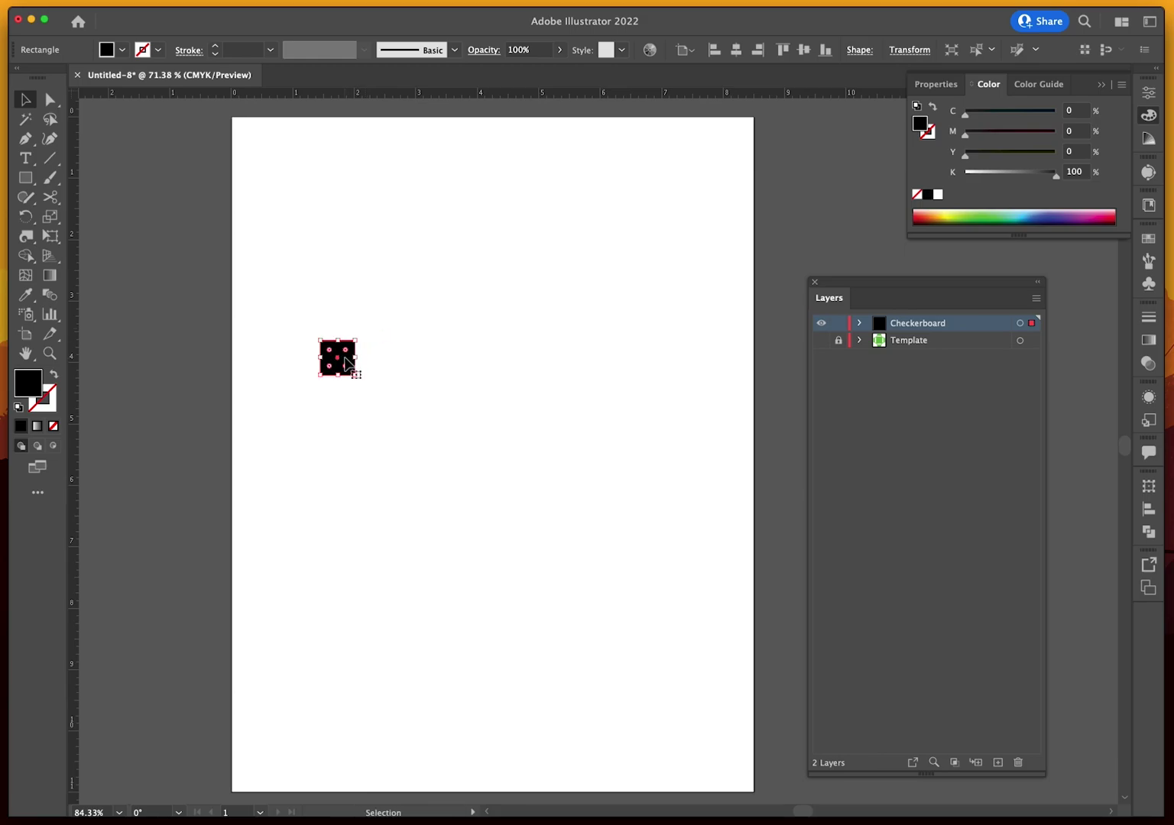
left_click(582, 281)
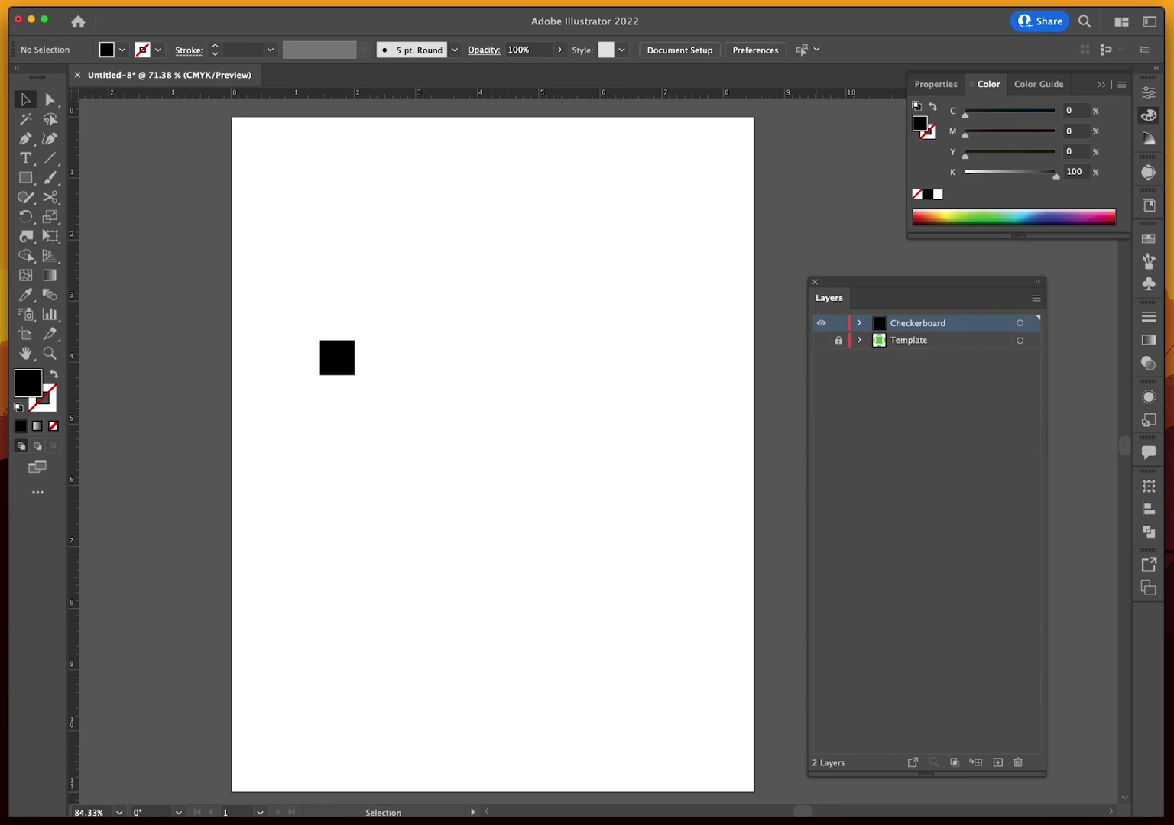
left_click(353, 372)
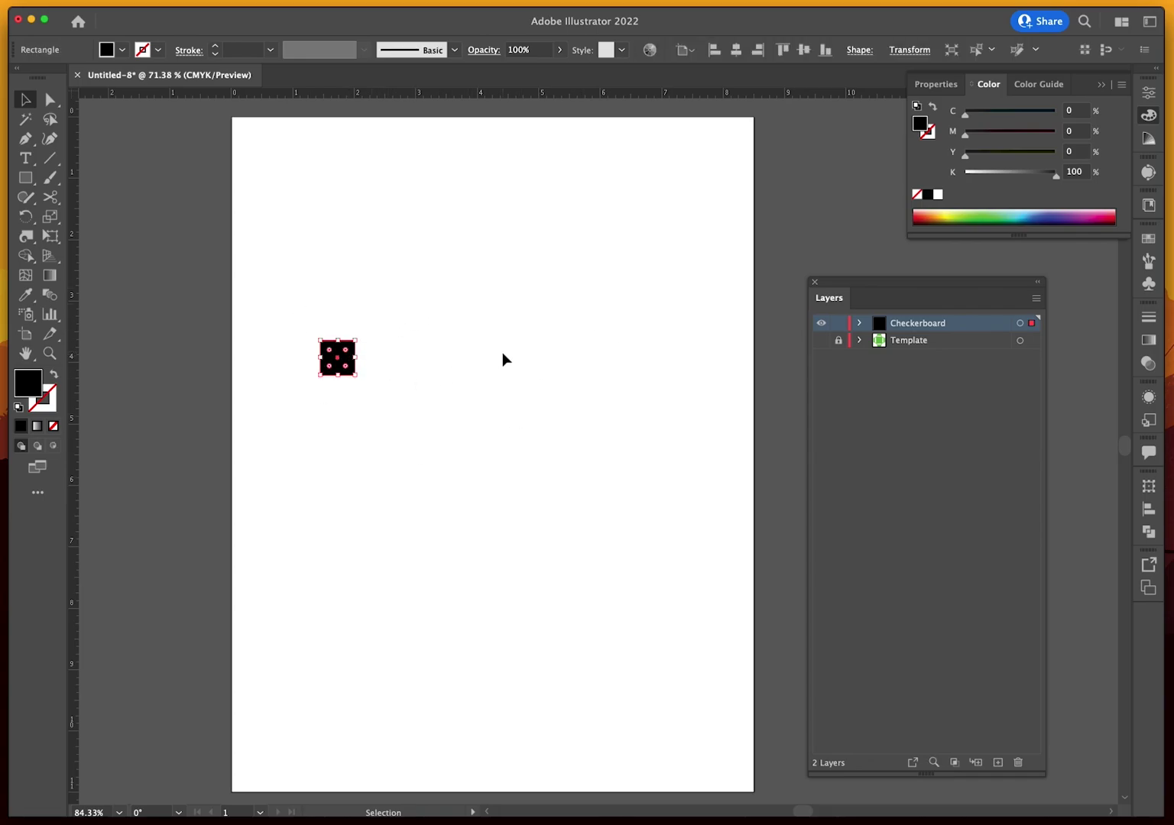
left_click(379, 373)
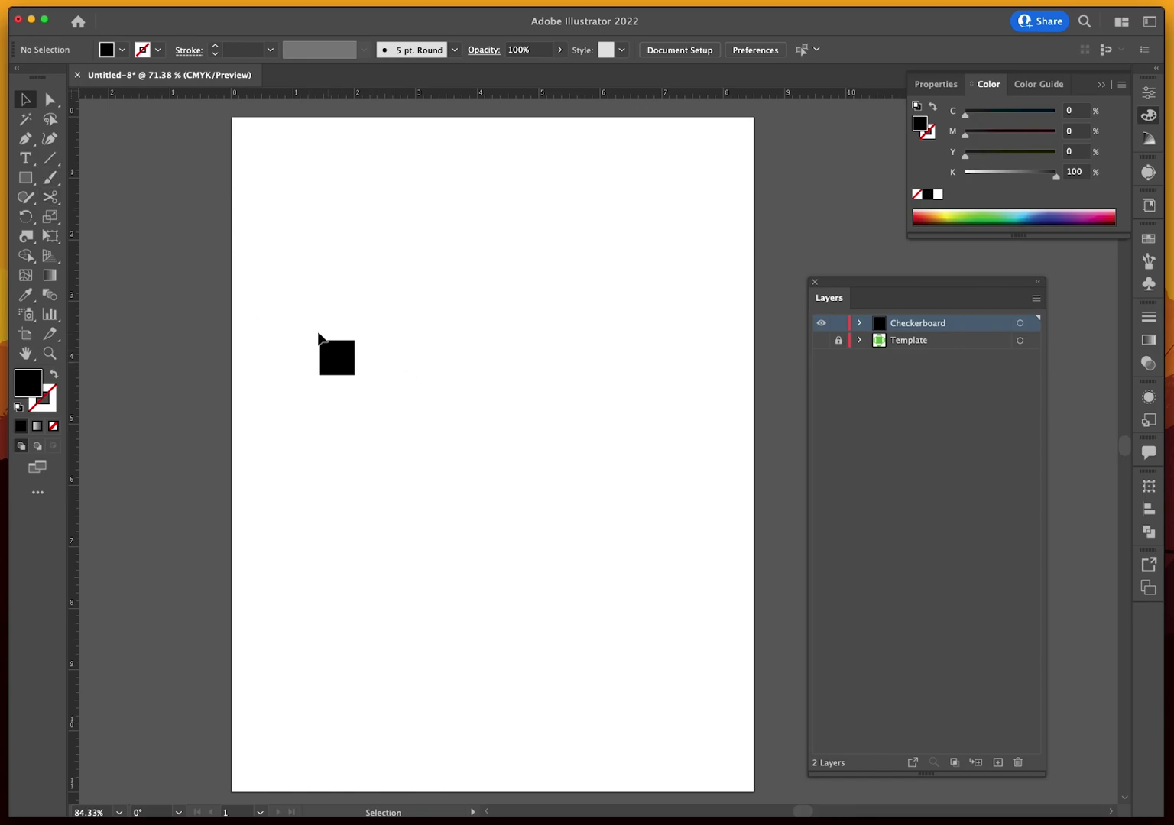
Duplicate the black square and line the copies up edge to edge as a row of three squares
left_click(325, 356)
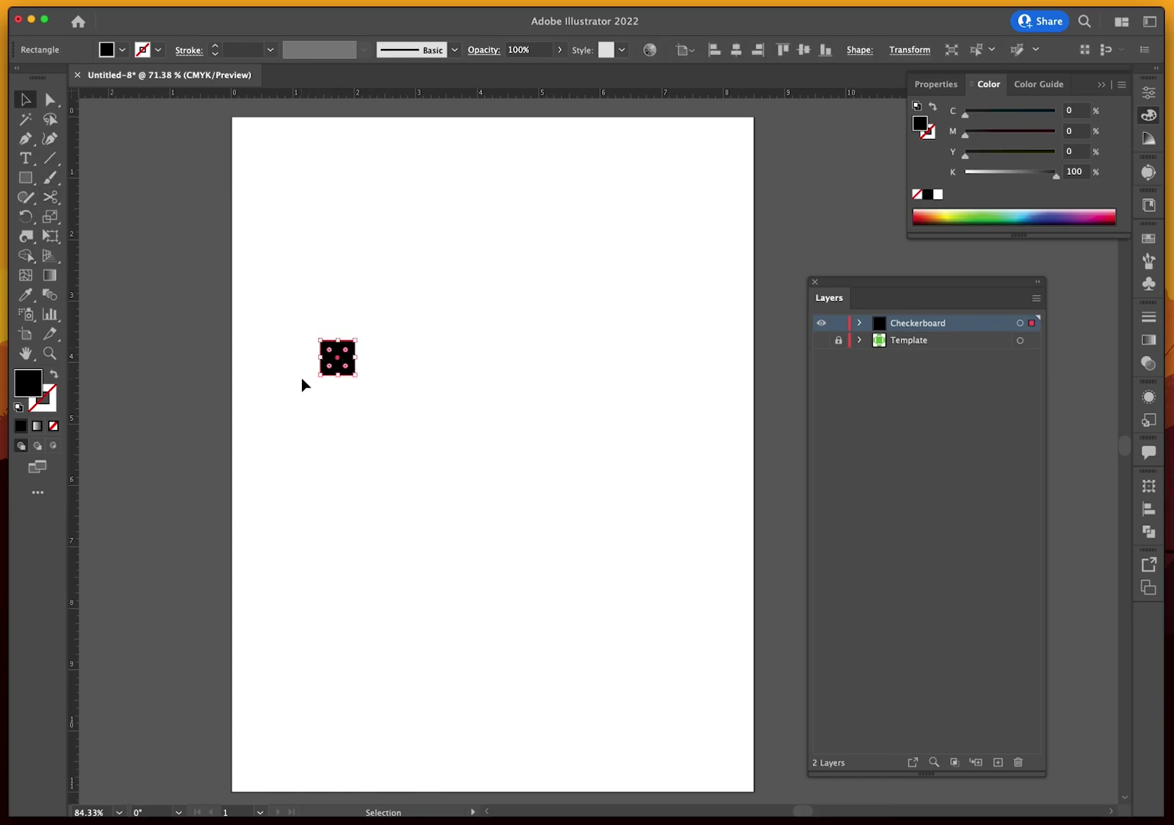
key("a")
key("super+c")
key("super+v")
key("v")
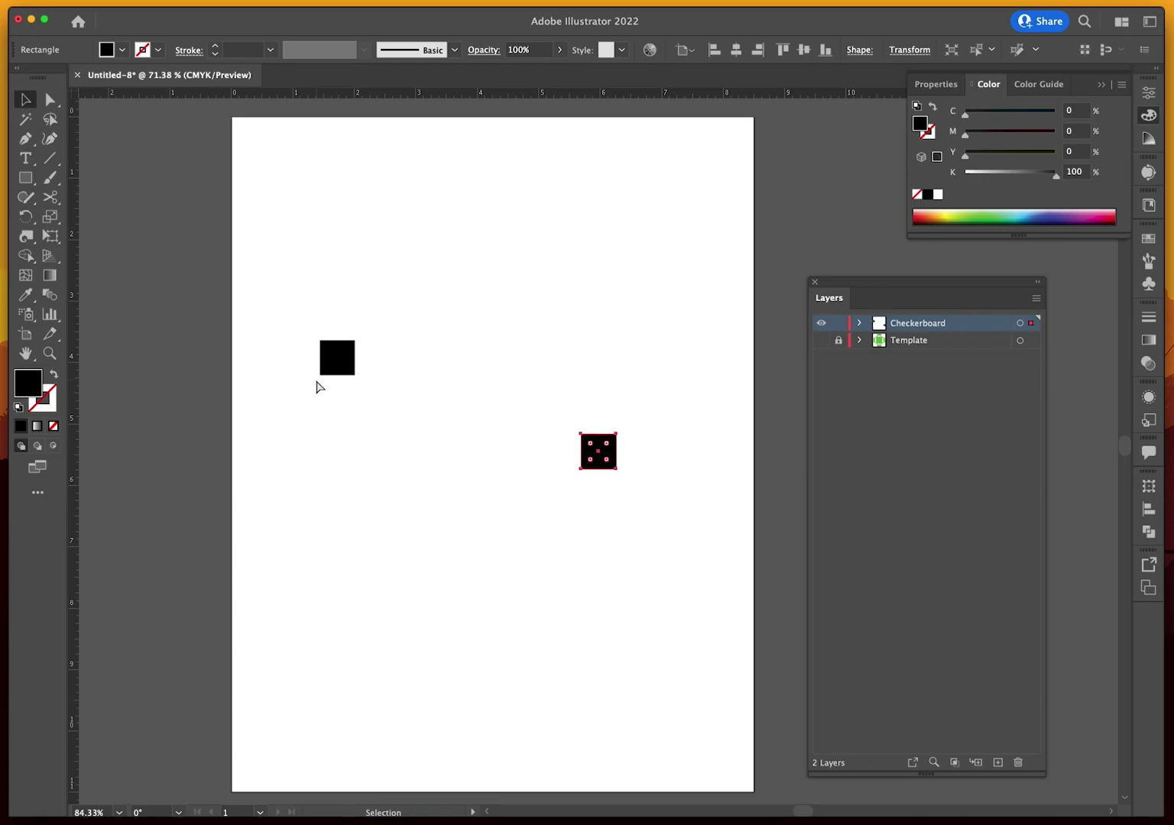
left_click_drag(597, 438, 387, 369)
left_click(558, 359)
left_click_drag(382, 365, 383, 363)
left_click_drag(577, 448, 392, 358)
left_click(376, 398)
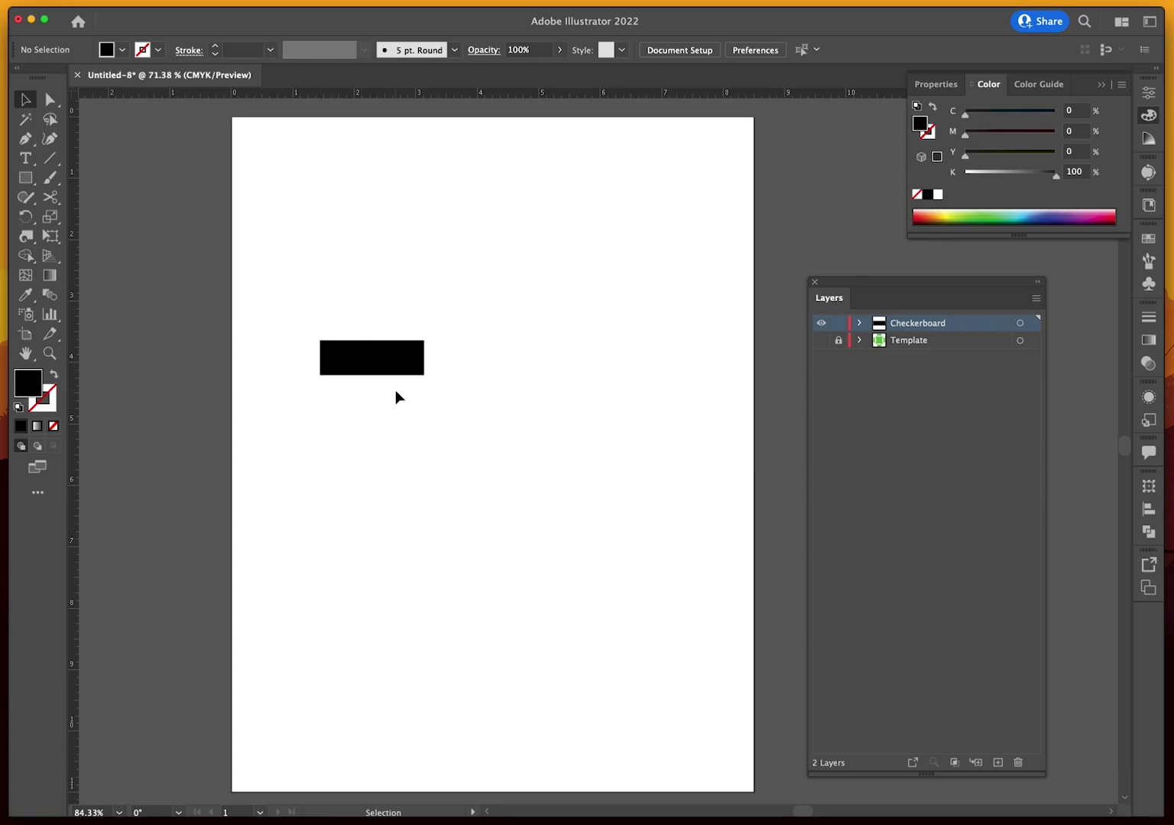
Place the middle square one row lower so its upper corners meet the lower corners of the two outer squares
mouse_move(369, 374)
left_mouse_down()
mouse_move(369, 417)
mouse_move(369, 394)
left_mouse_up()
left_click(348, 399)
mouse_move(369, 394)
left_mouse_down()
mouse_move(367, 379)
mouse_move(374, 438)
mouse_move(522, 556)
mouse_move(374, 391)
left_mouse_up()
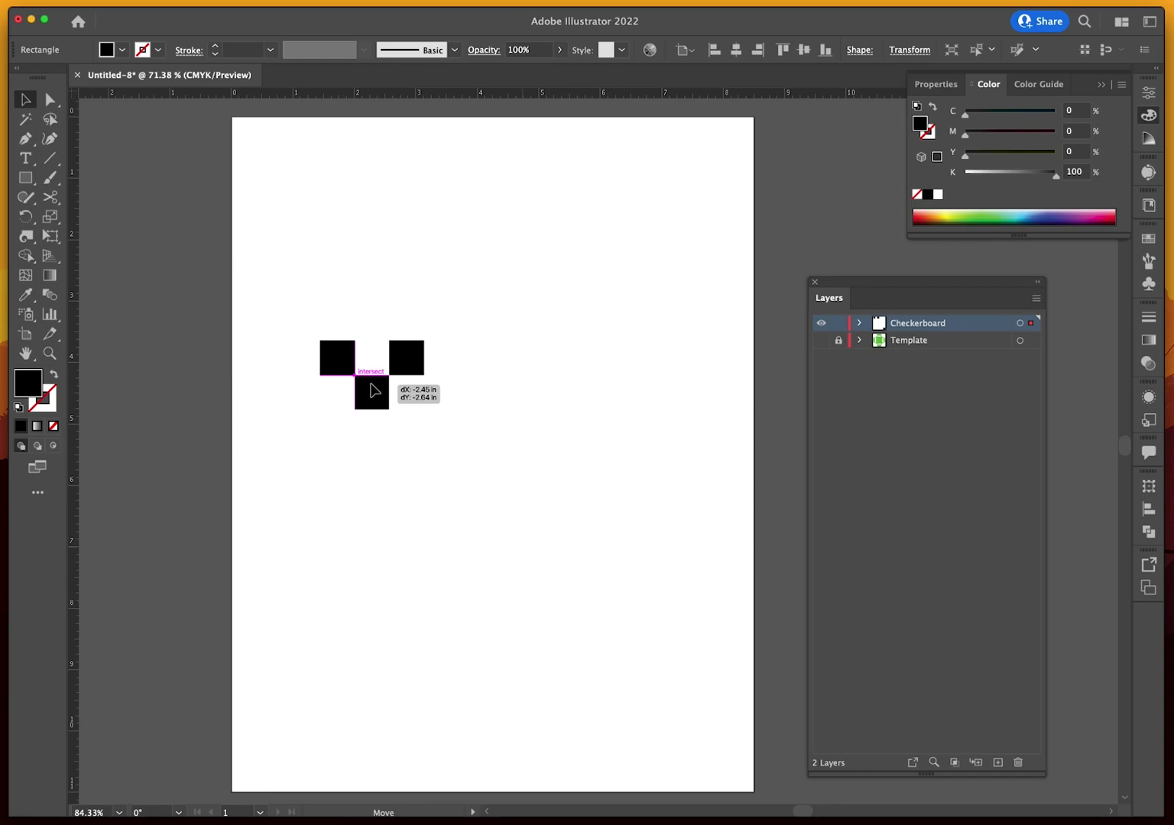
left_click_drag(374, 390, 374, 390)
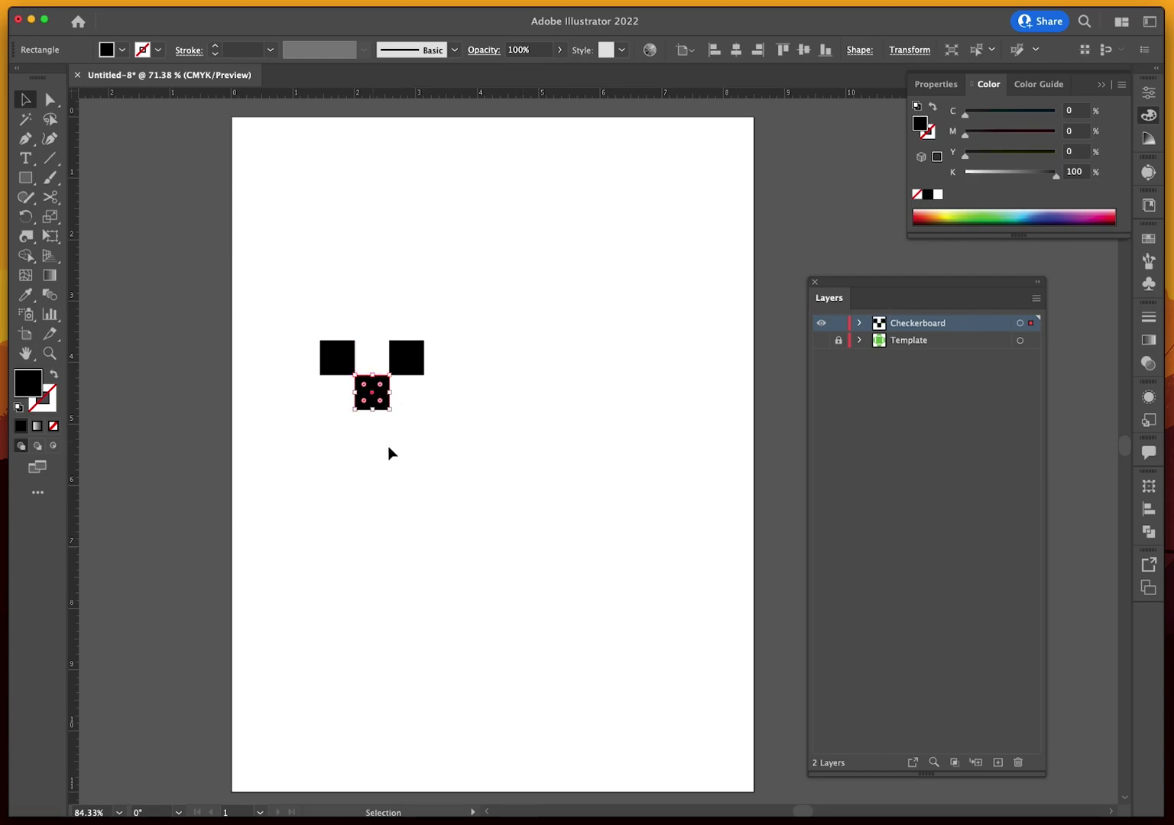
Duplicate the three-square group and snap the copy directly beneath the original to continue the checker pattern
left_click(437, 449)
left_click_drag(280, 316, 508, 462)
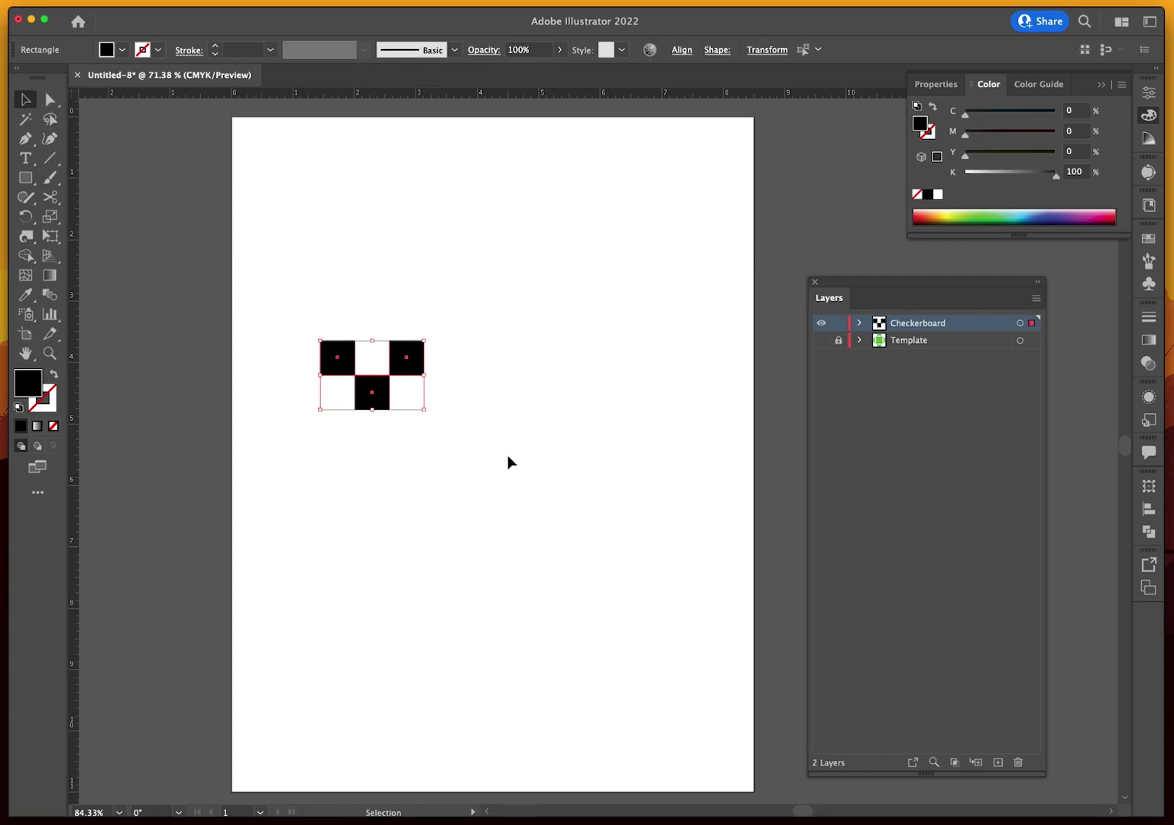
key("a")
key("super+c")
key("super+v")
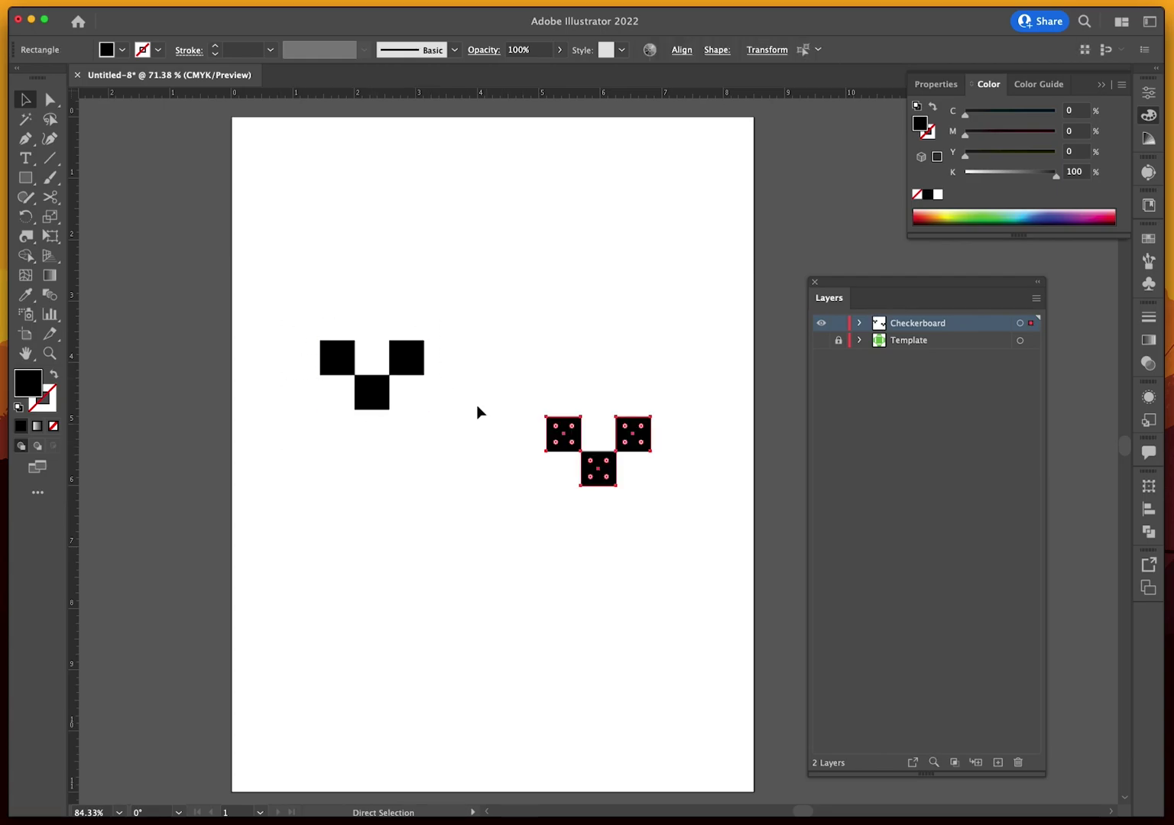
left_click_drag(571, 444, 346, 441)
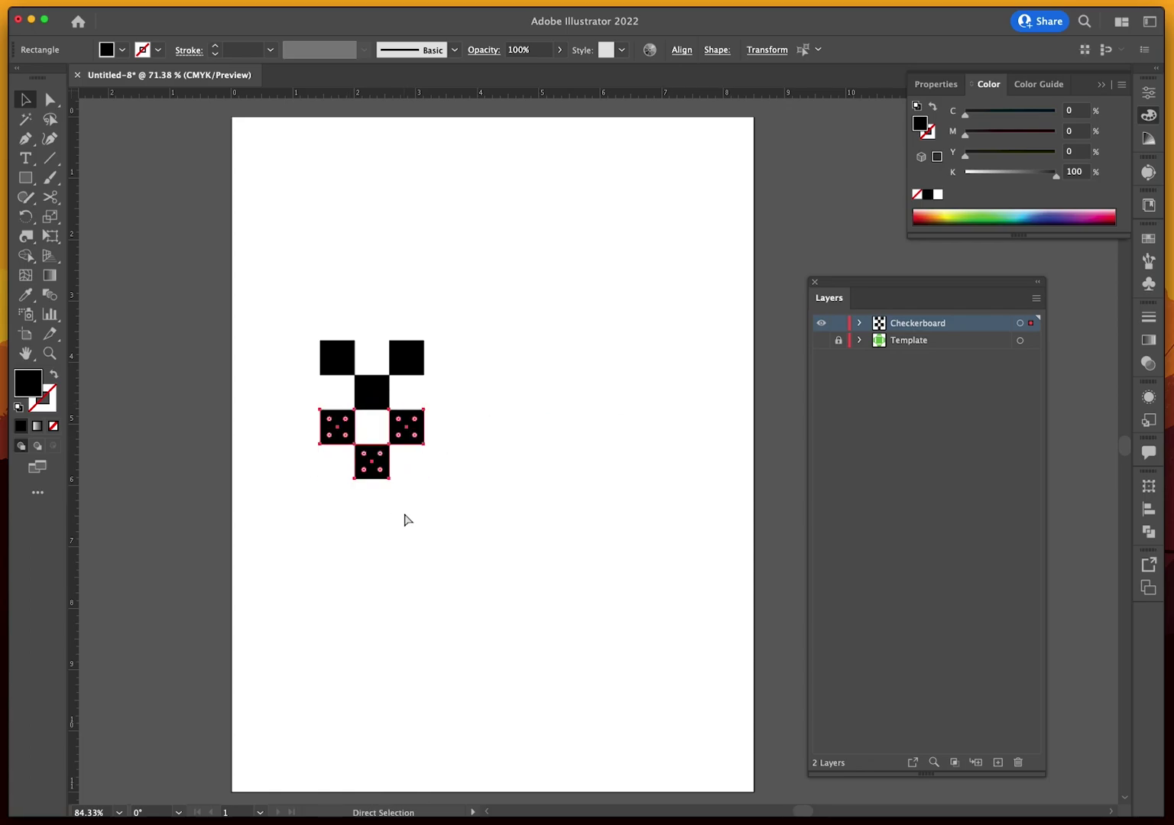
Duplicate the six-square block and snap the copy directly beneath it, forming an eight-row checkered strip
left_click_drag(259, 263, 545, 607)
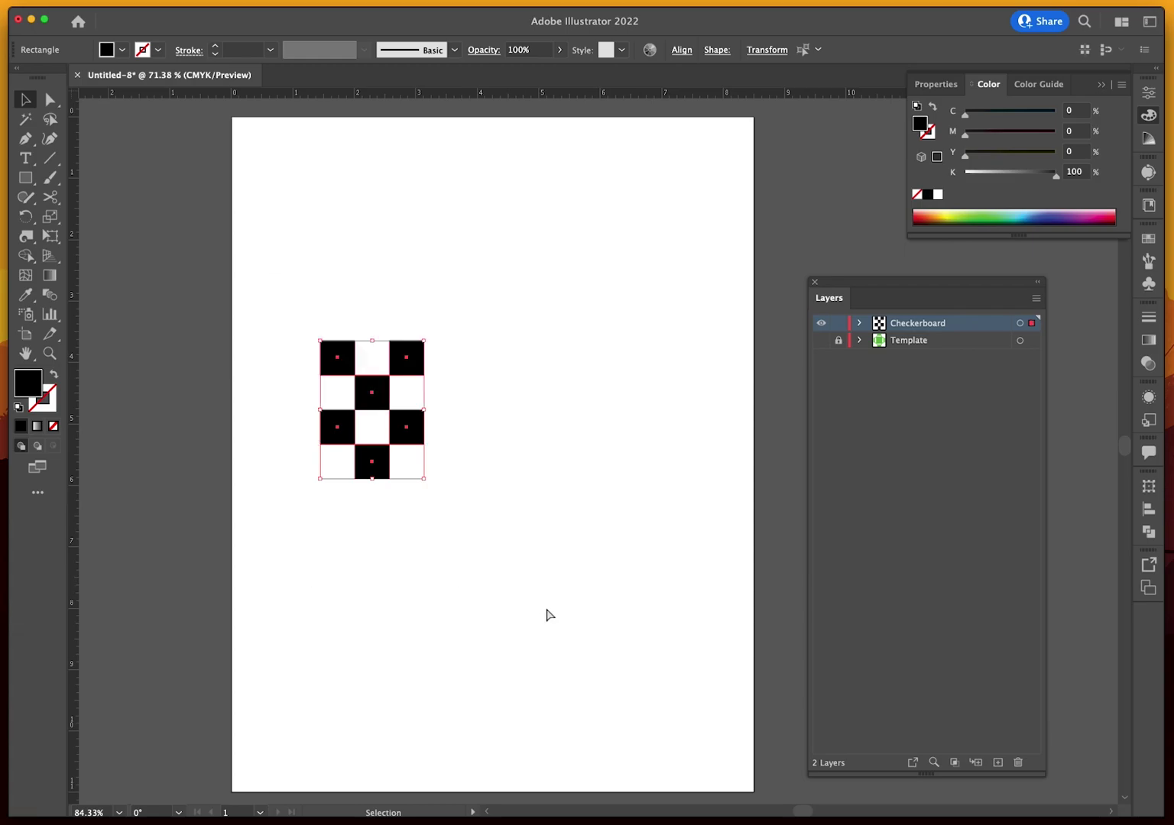
key("ctrl+c")
key("ctrl+v")
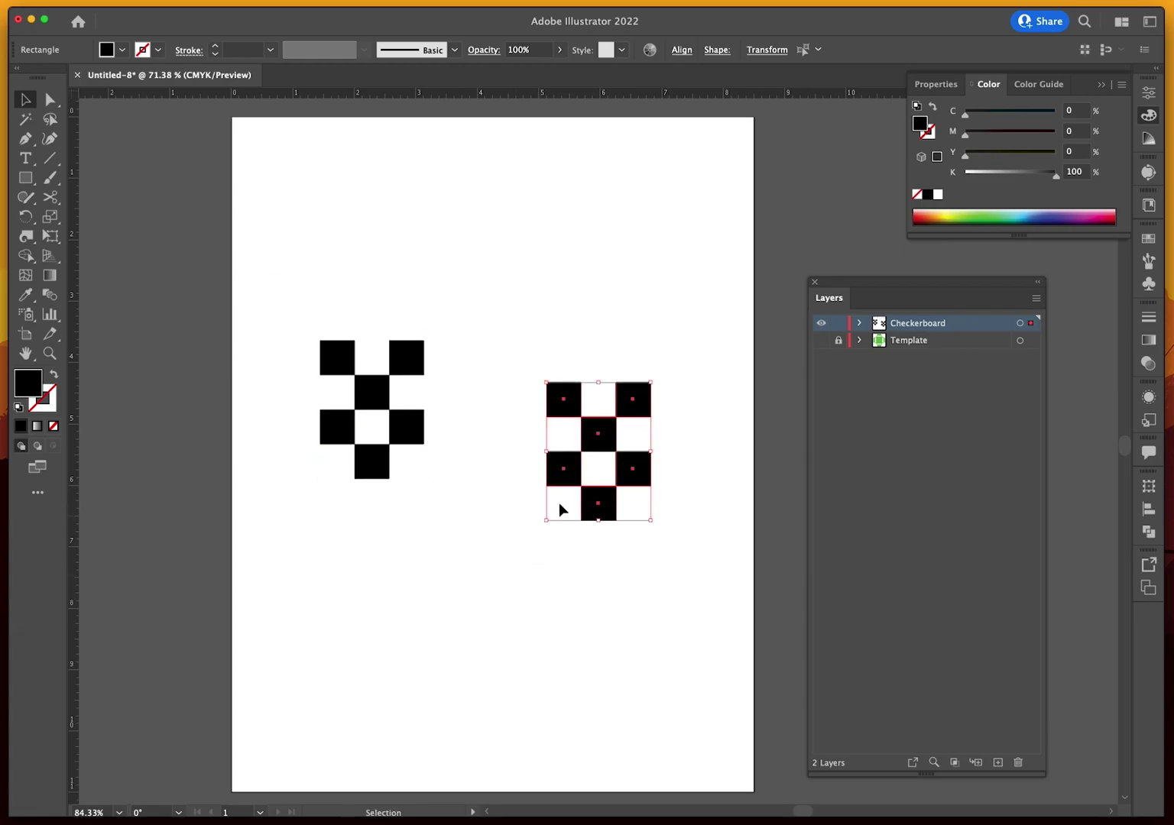
left_click_drag(572, 488, 337, 579)
Duplicate the whole eight-row strip and snap the copy against its right side, one row lower
left_click_drag(277, 311, 524, 712)
key("a")
key("ctrl+c")
key("ctrl+v")
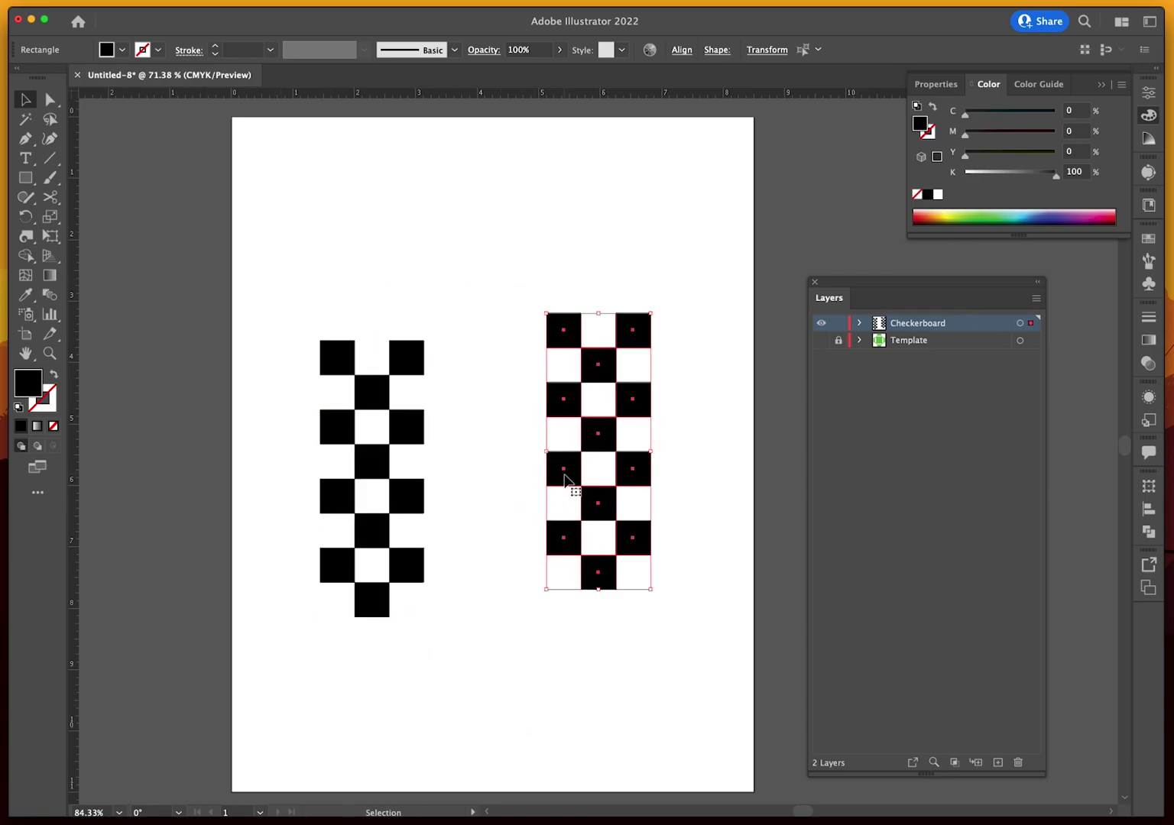
left_click_drag(569, 486, 445, 546)
Add another copy of the checkered strip against the second strip's right side, level with the first strip
key("a")
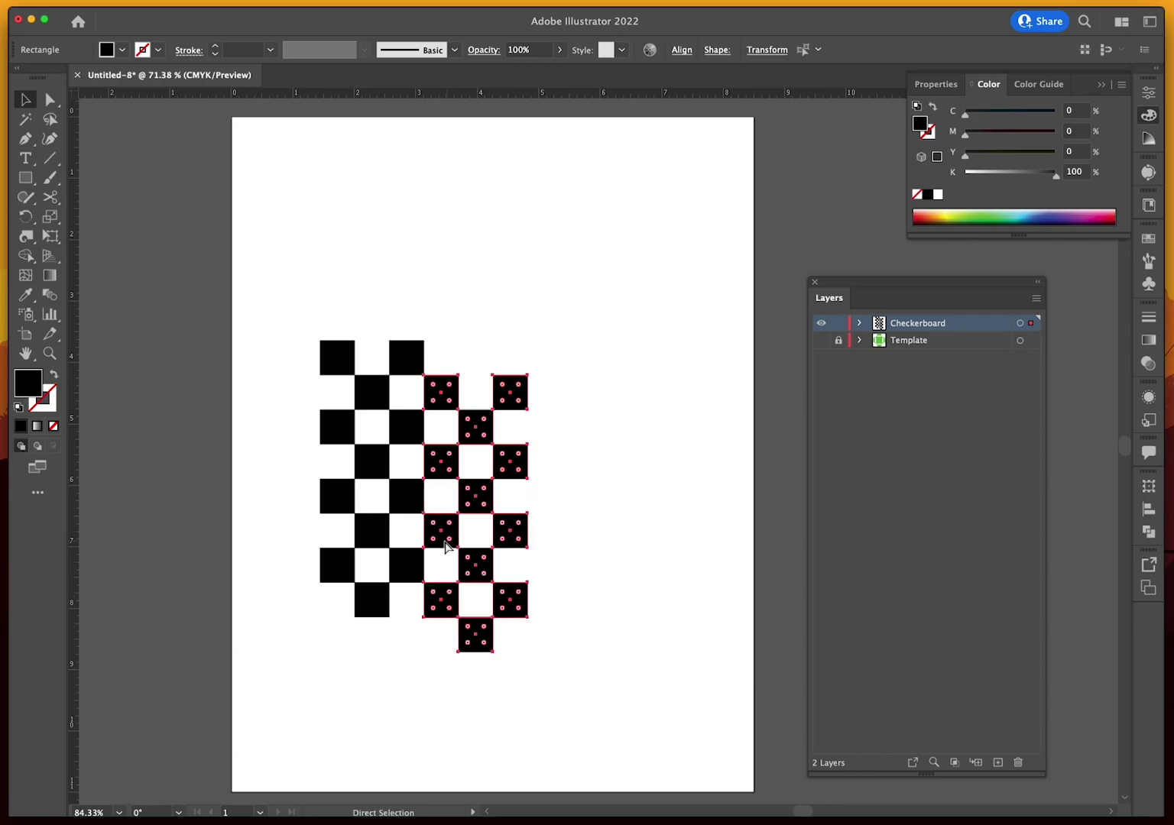
key("super+z")
key("super+z")
left_click_drag(575, 483, 550, 514)
left_click(646, 496)
Copy the lone square below the pattern into the empty gap in the top row, and delete the original square
left_click(475, 647)
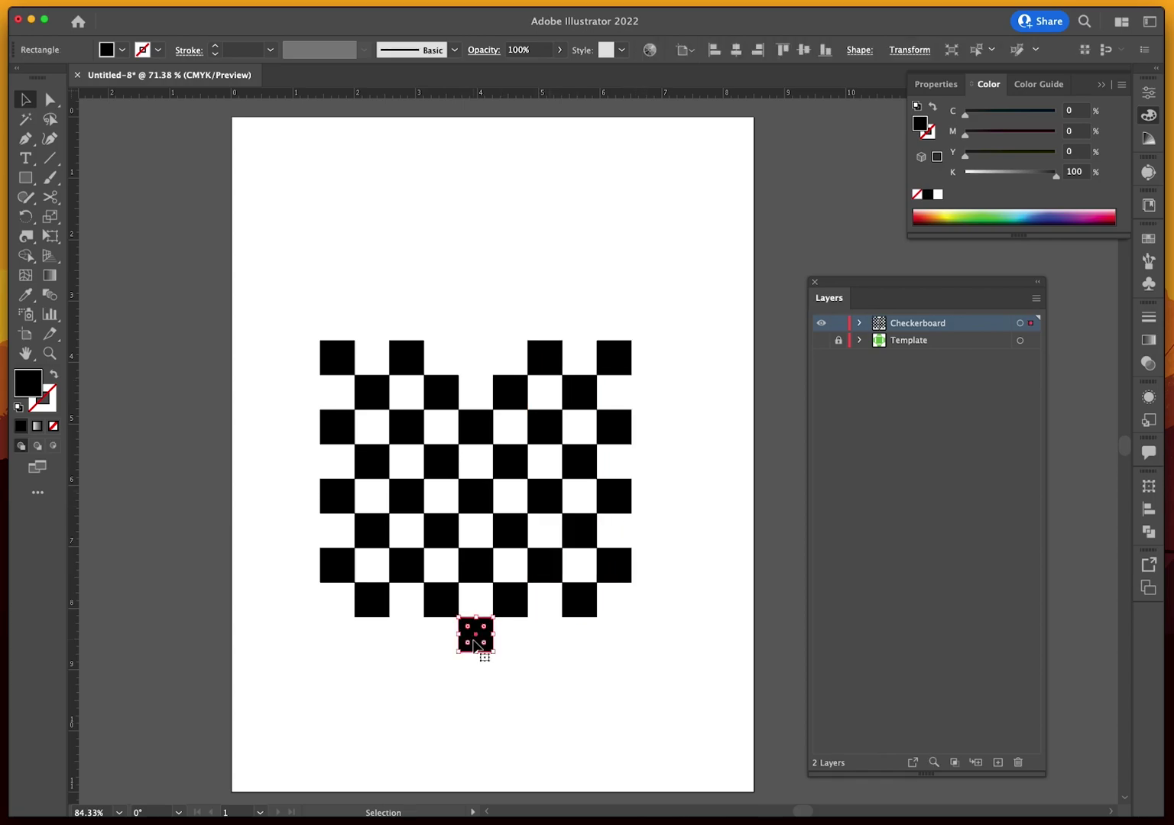
key("ctrl+c")
key("ctrl+v")
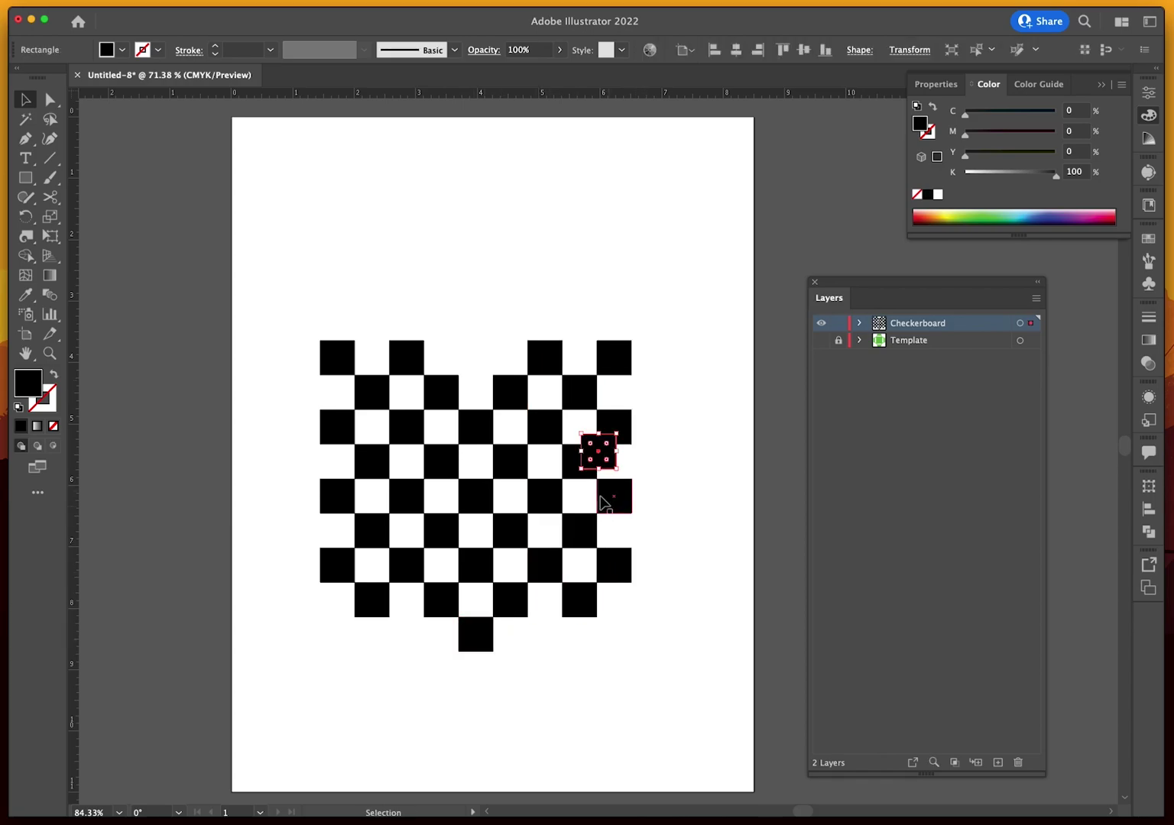
left_click_drag(601, 469, 476, 374)
left_click_drag(420, 620, 578, 712)
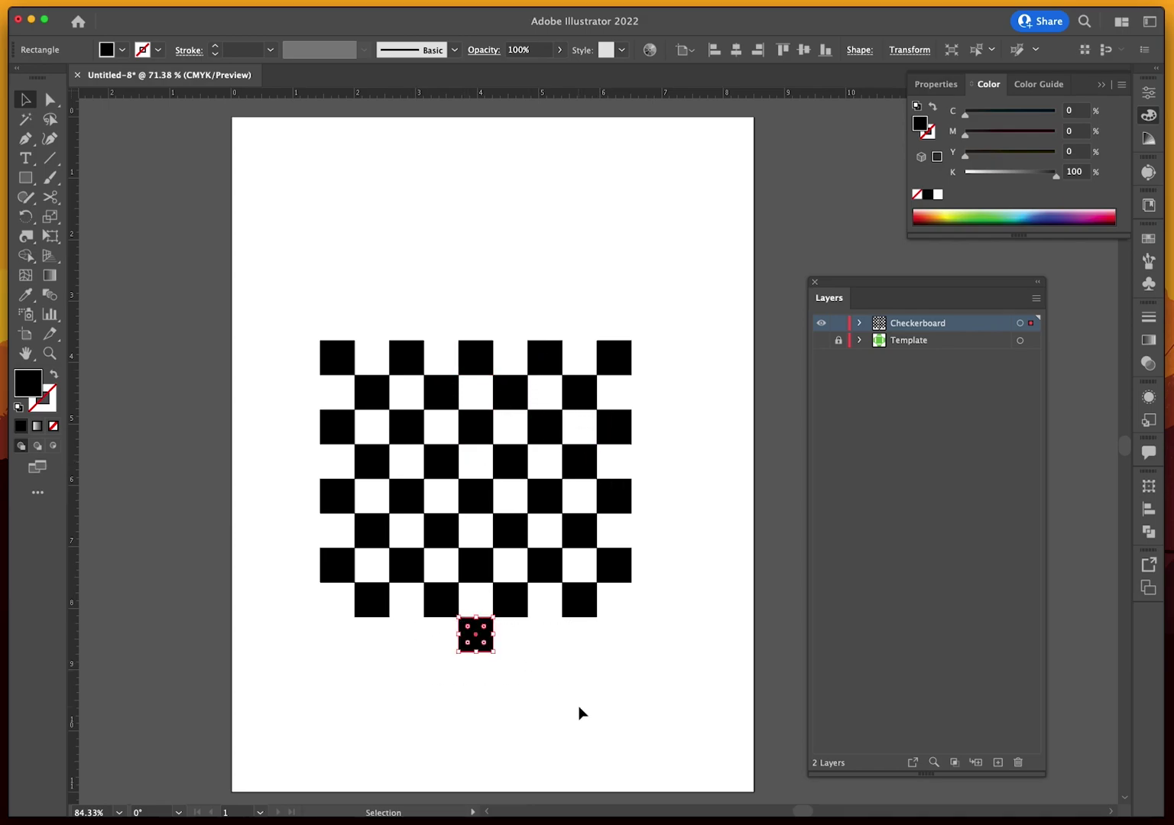
key("Delete")
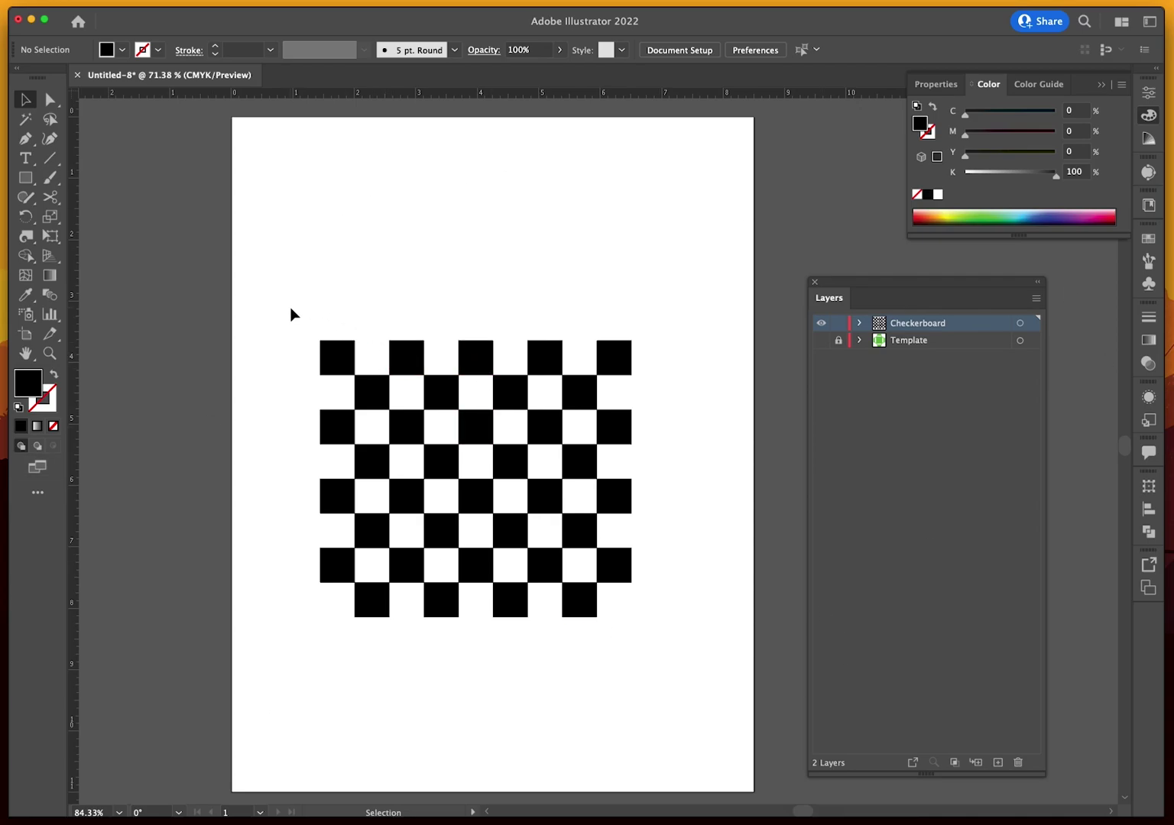
Move the whole eight-row checker block to the artboard's upper-left area and snap a duplicate directly beneath it
left_click_drag(294, 314, 683, 651)
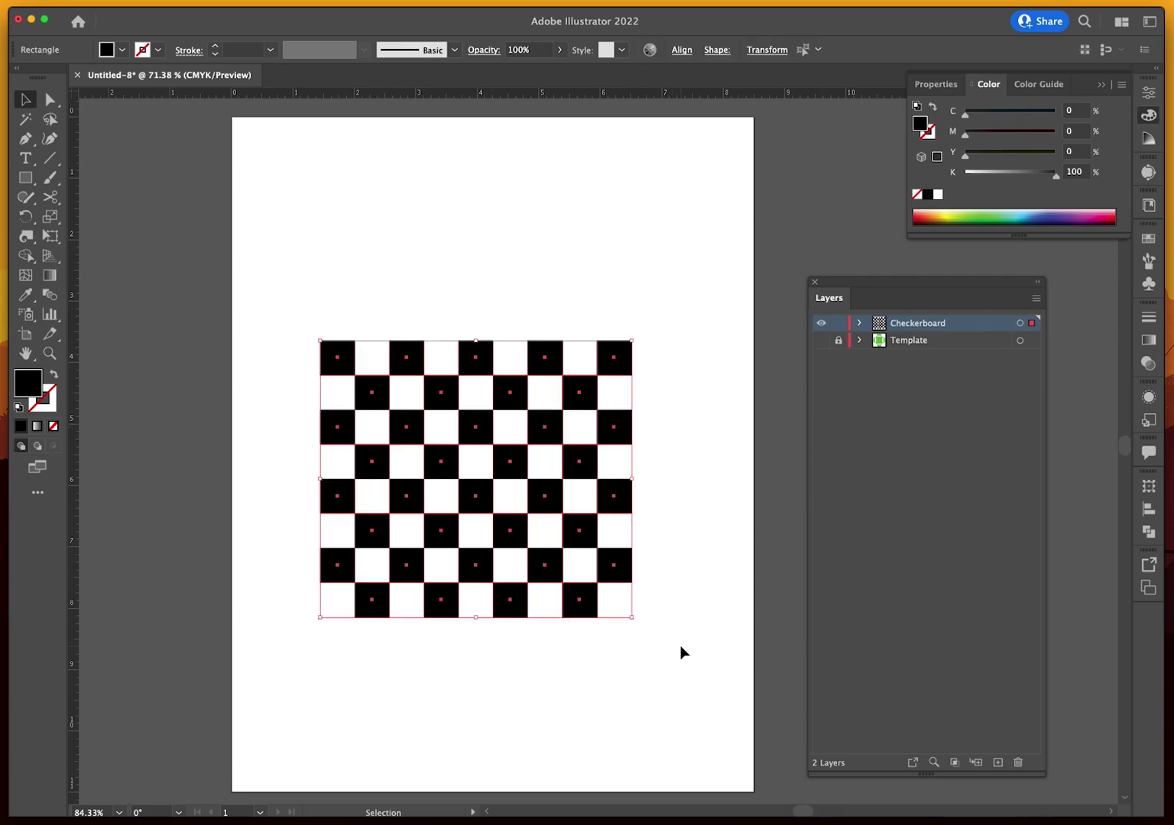
left_click_drag(587, 598, 509, 396)
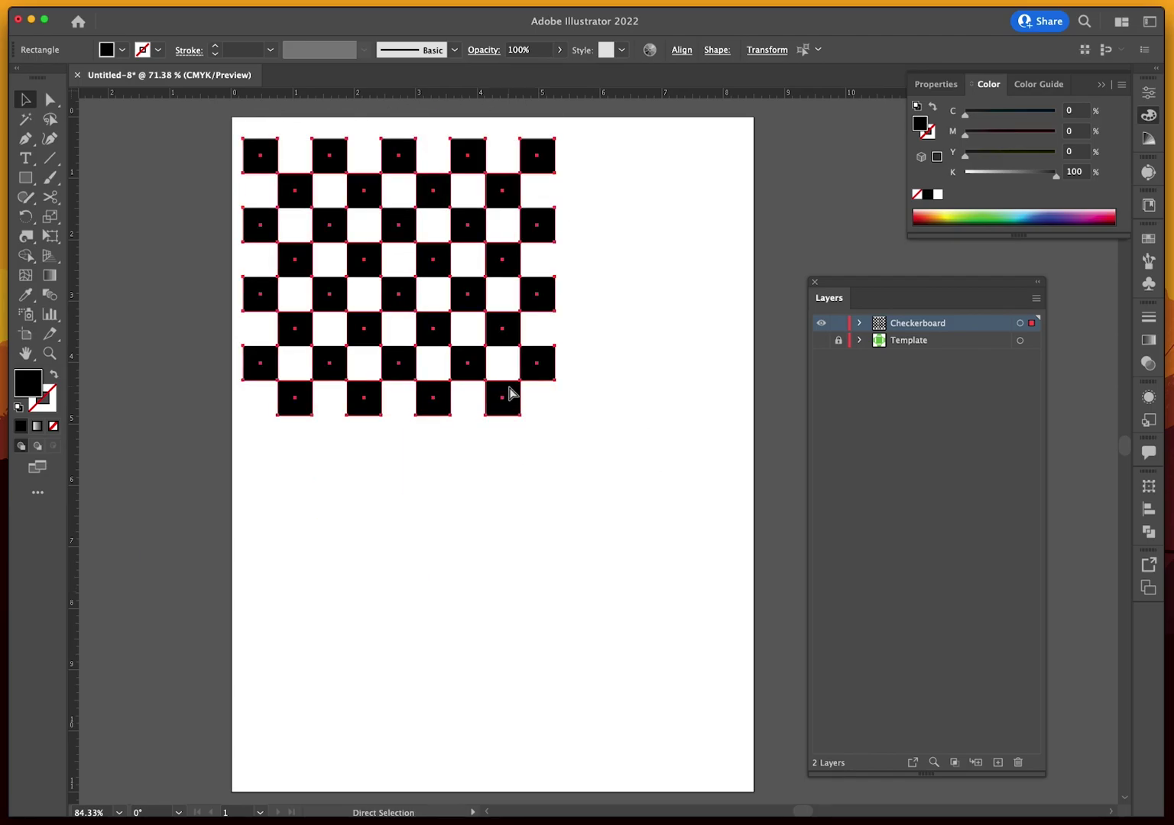
key("cmd+v")
left_click_drag(589, 329, 388, 428)
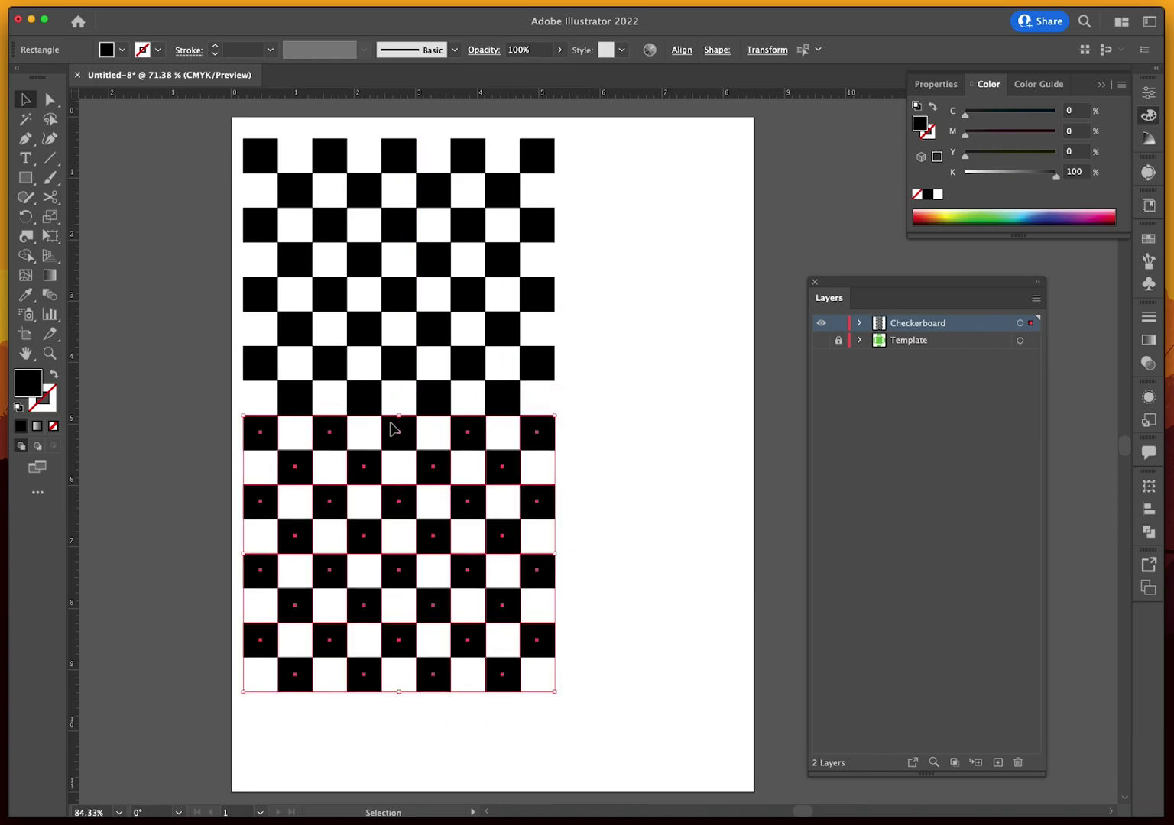
left_click(708, 395)
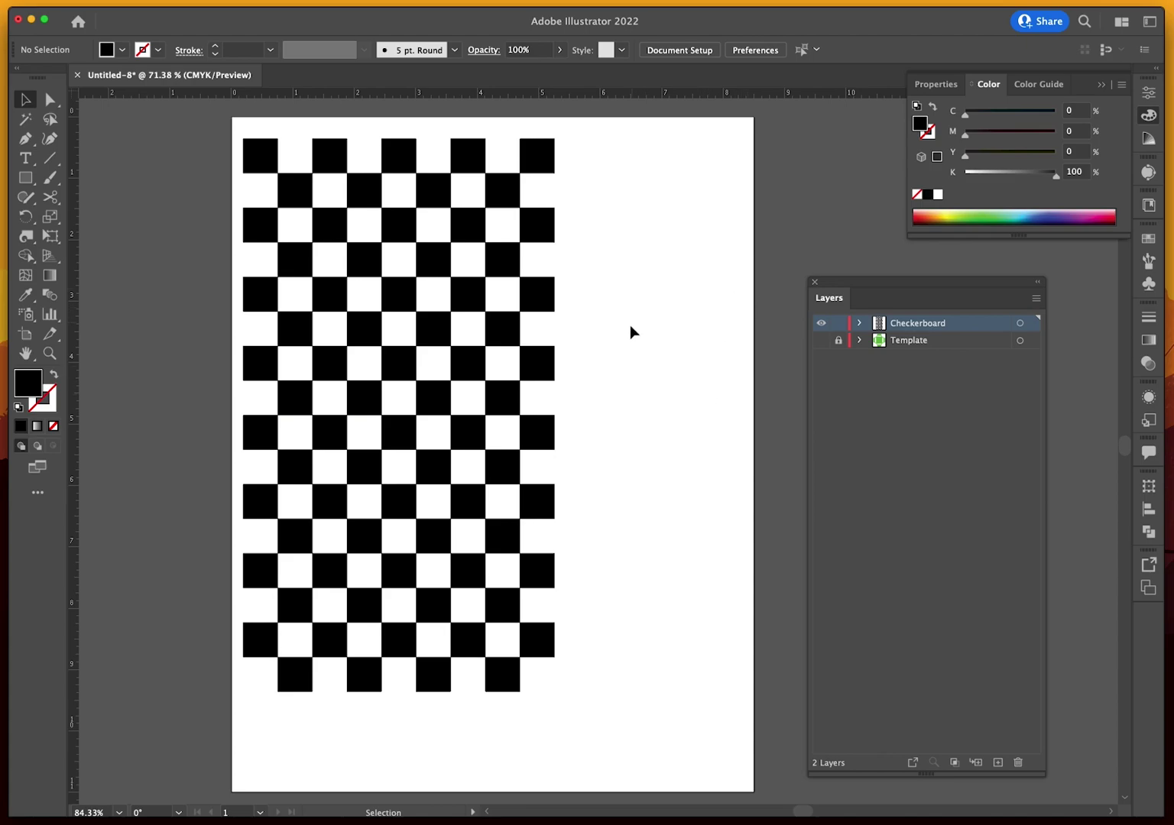
Duplicate the bottom four rows of the checker pattern and snap the copy directly beneath them
left_click_drag(616, 570, 228, 707)
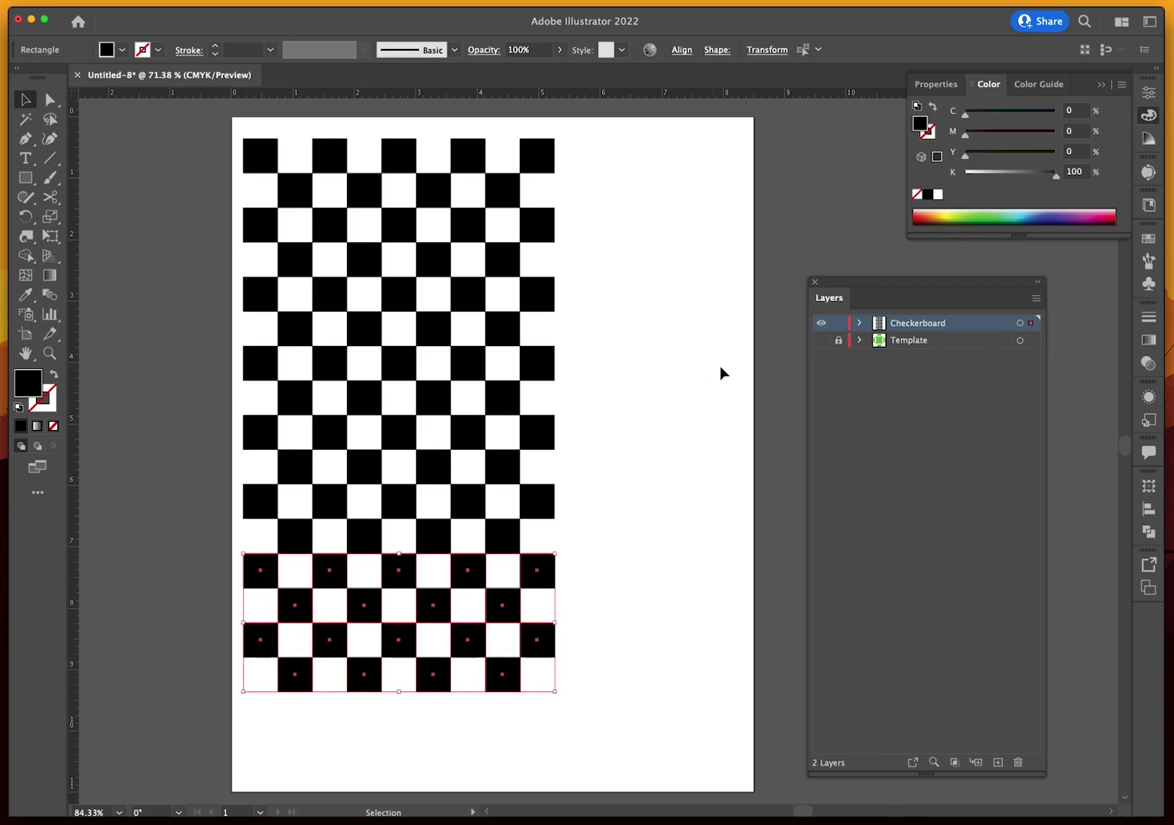
left_click(858, 322)
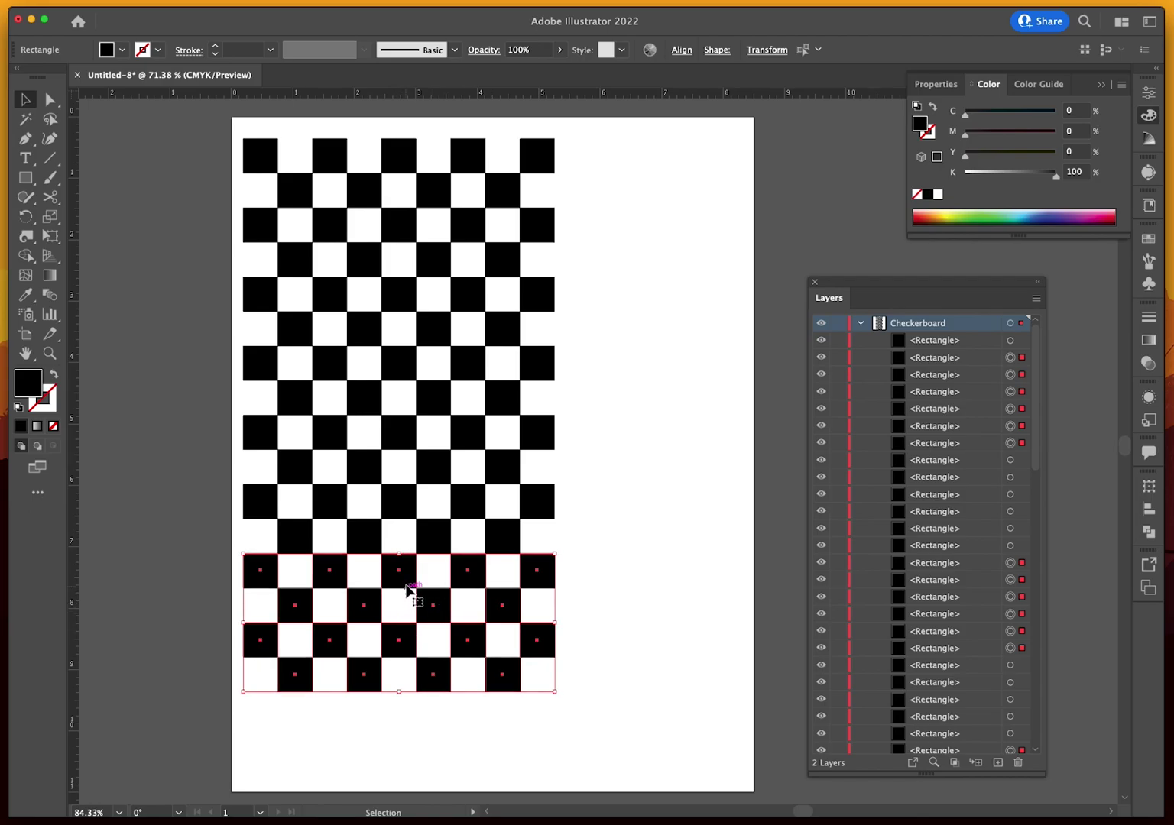
left_click_drag(407, 584, 407, 723)
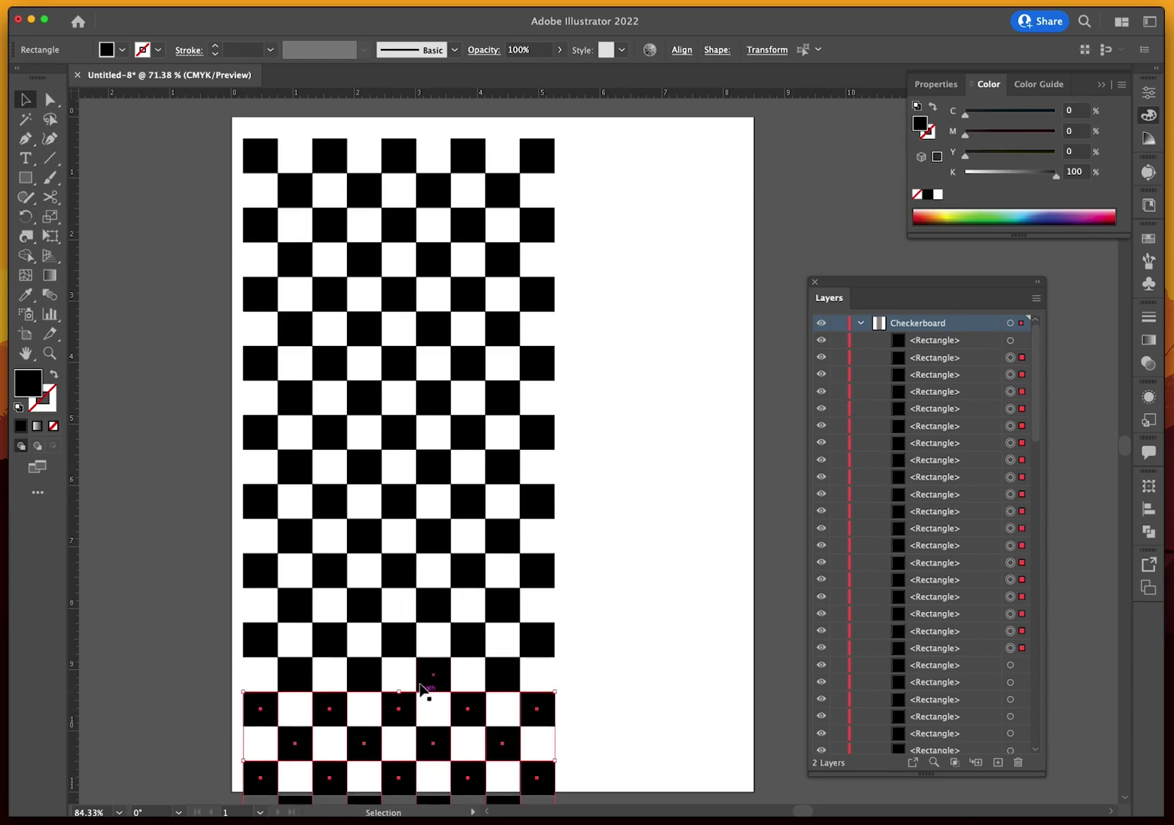
Shift the entire pattern over the artboard's left edge and duplicate it to the right with one column overlapping, covering the page
key("super+a")
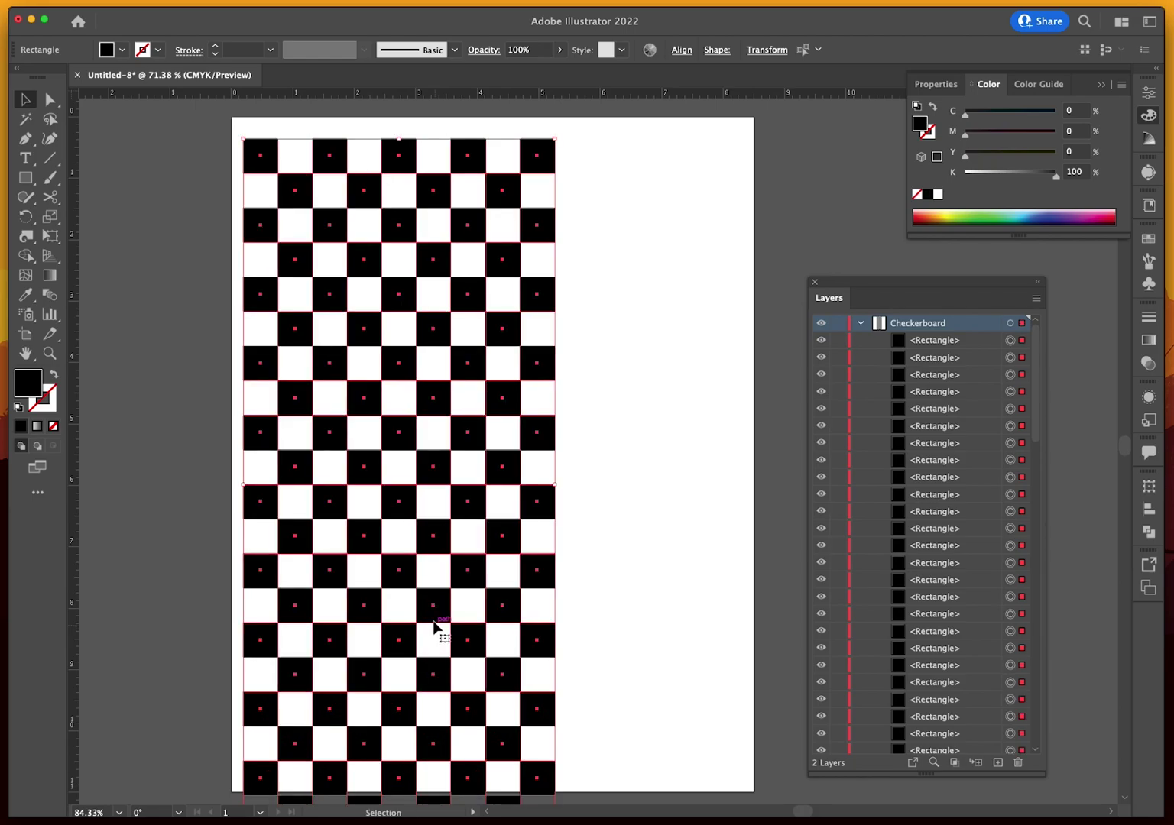
left_click_drag(456, 648, 426, 608)
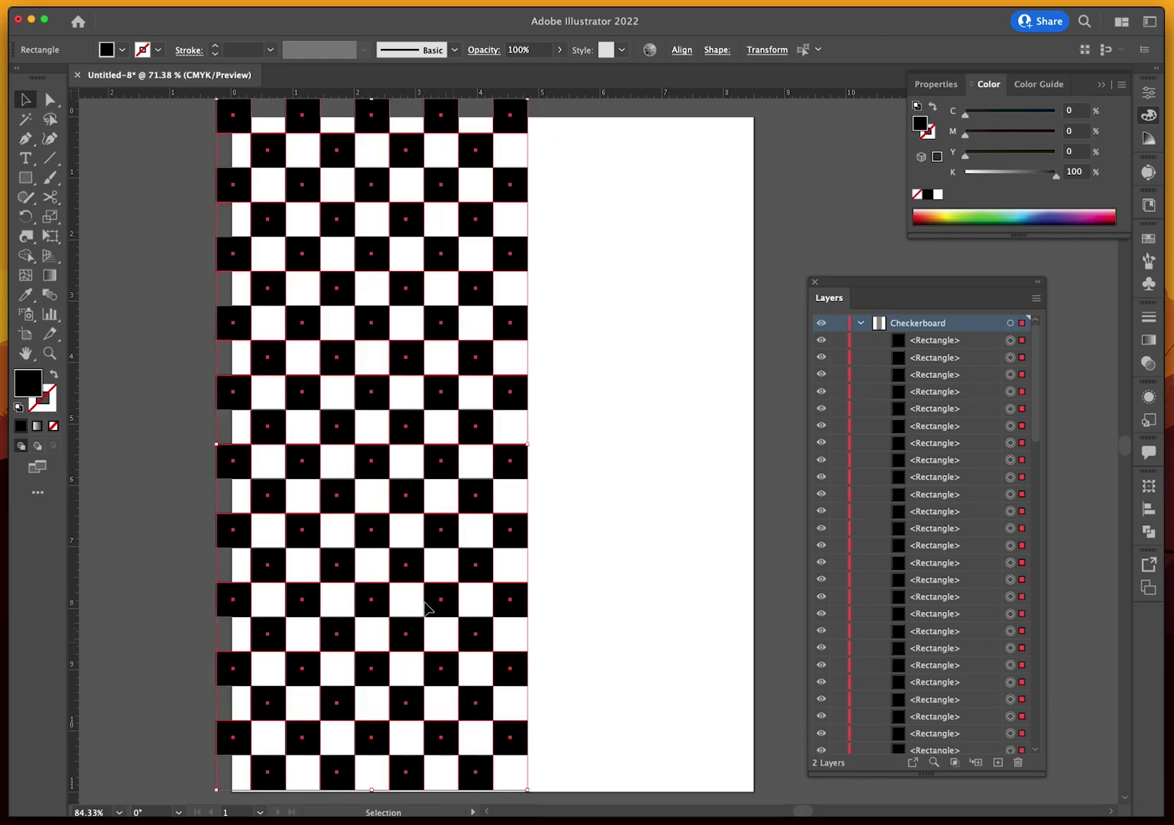
key("a")
left_click_drag(425, 607, 589, 519)
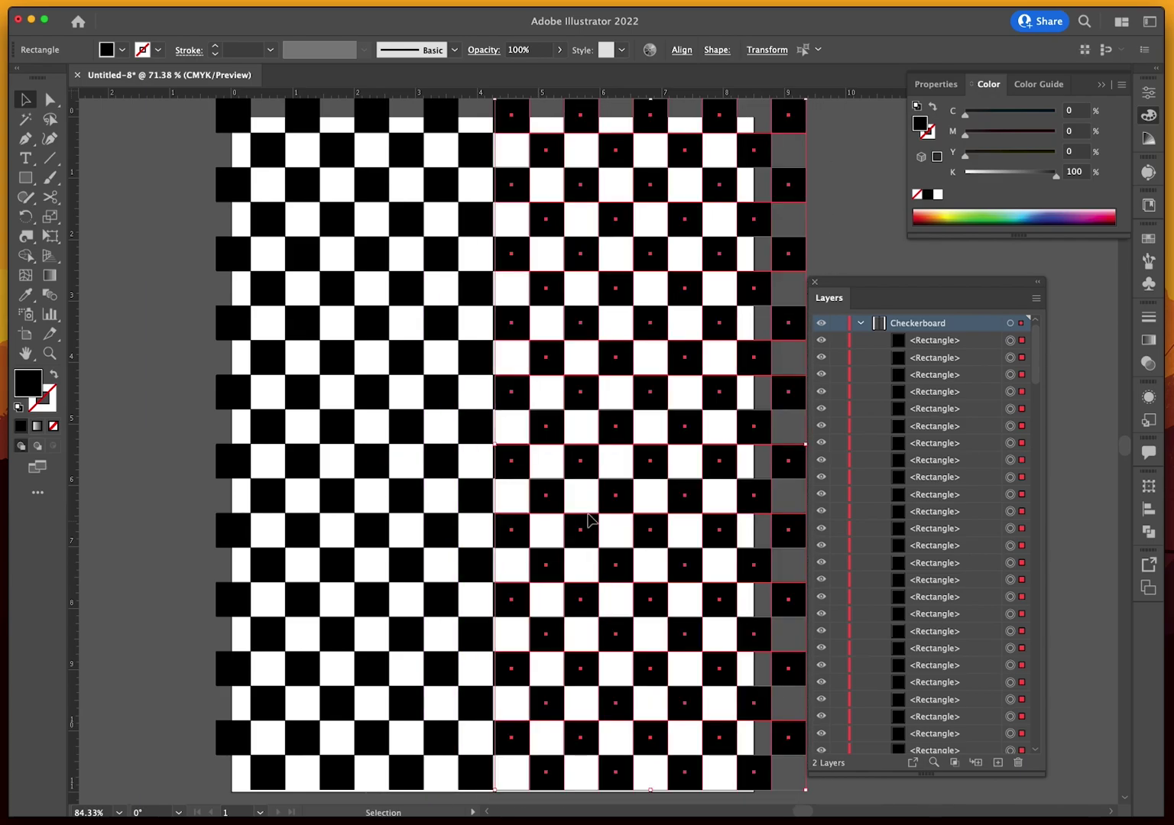
left_click(172, 354)
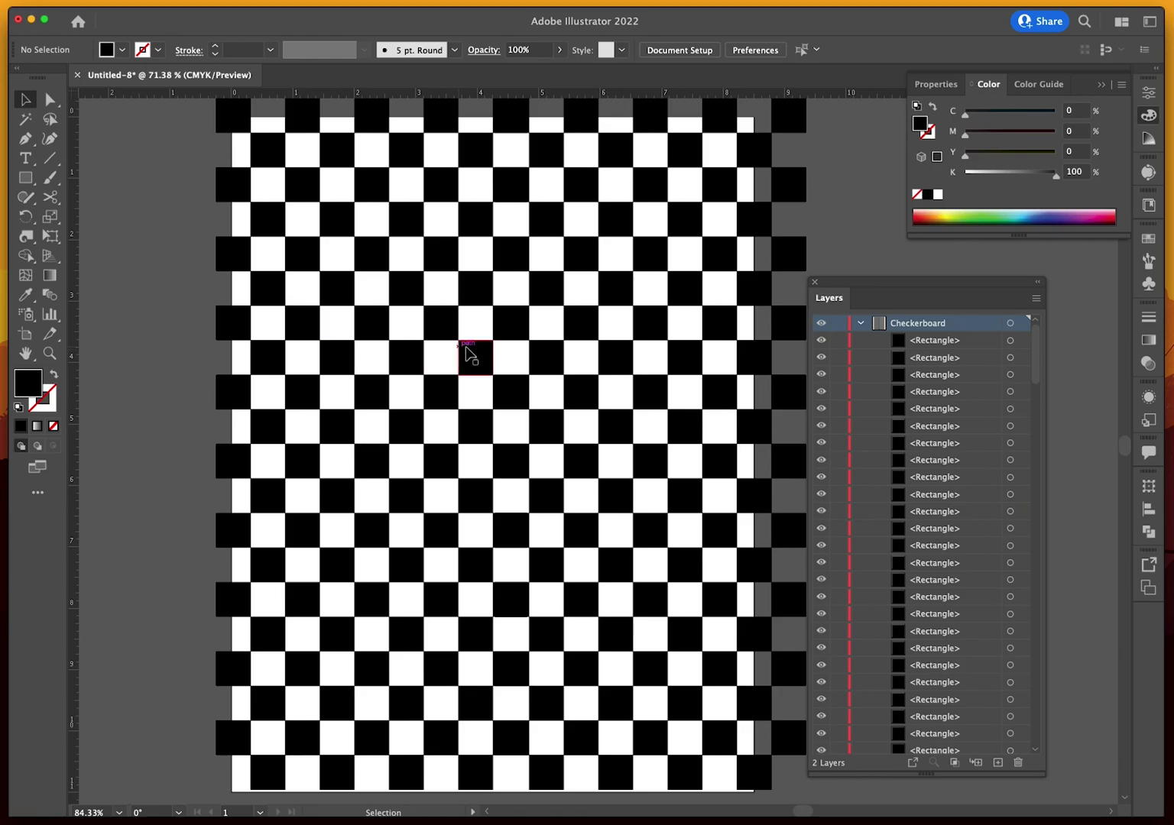
Group all the checker squares and position the group so it extends past every edge of the artboard
key("super+a")
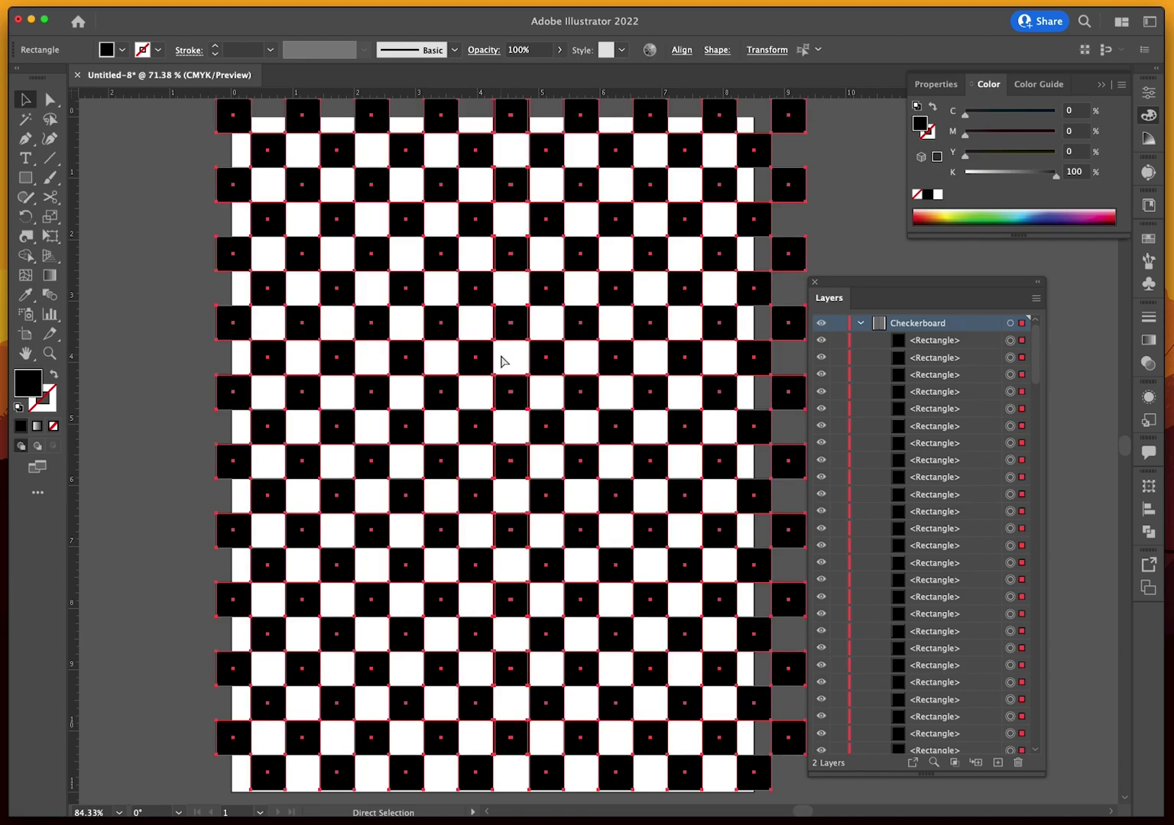
key("super+g")
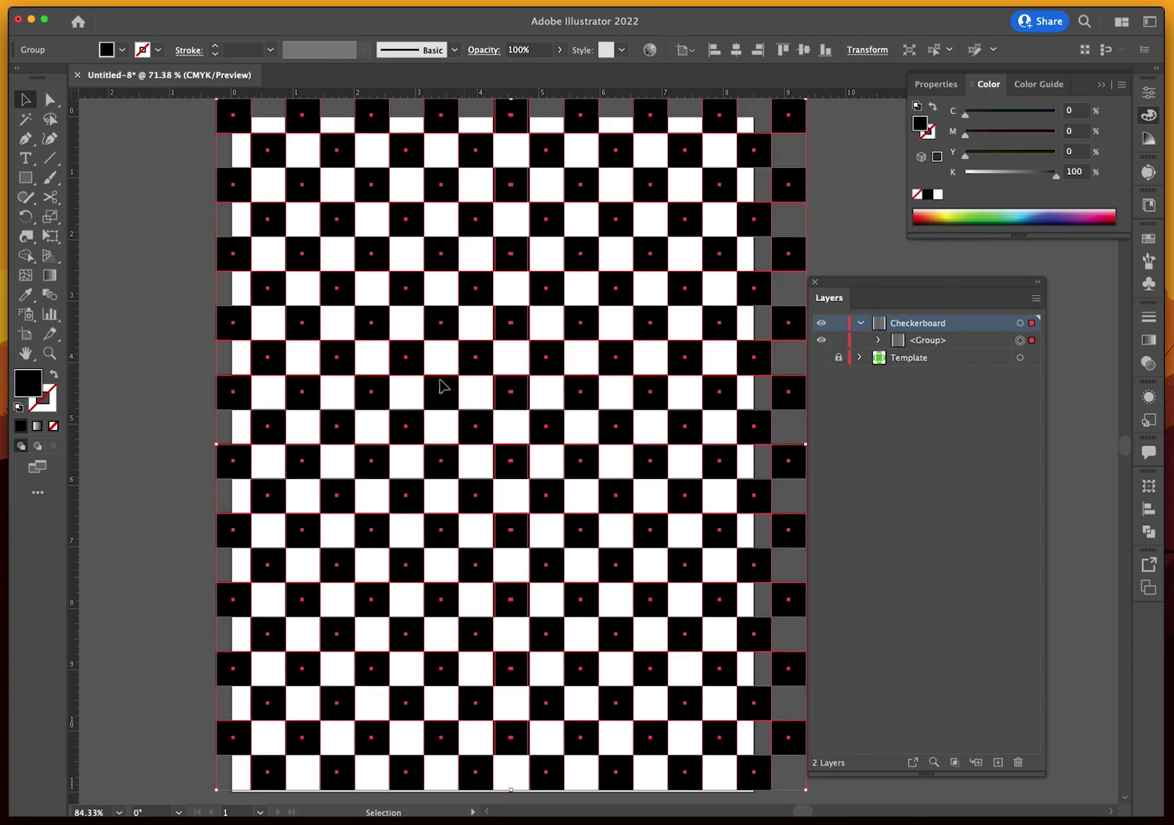
left_click(208, 405)
mouse_move(580, 334)
left_mouse_down()
mouse_move(576, 365)
mouse_move(588, 342)
mouse_move(574, 333)
left_mouse_up()
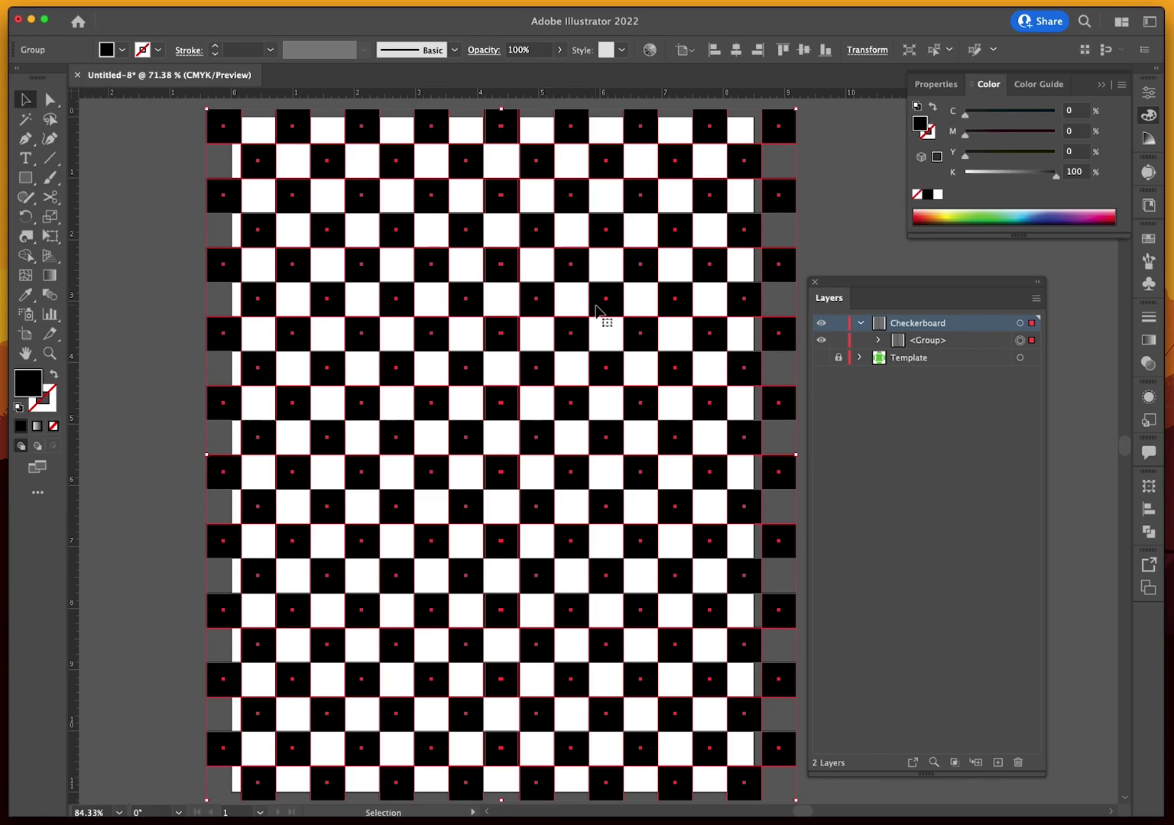
left_click_drag(596, 309, 598, 310)
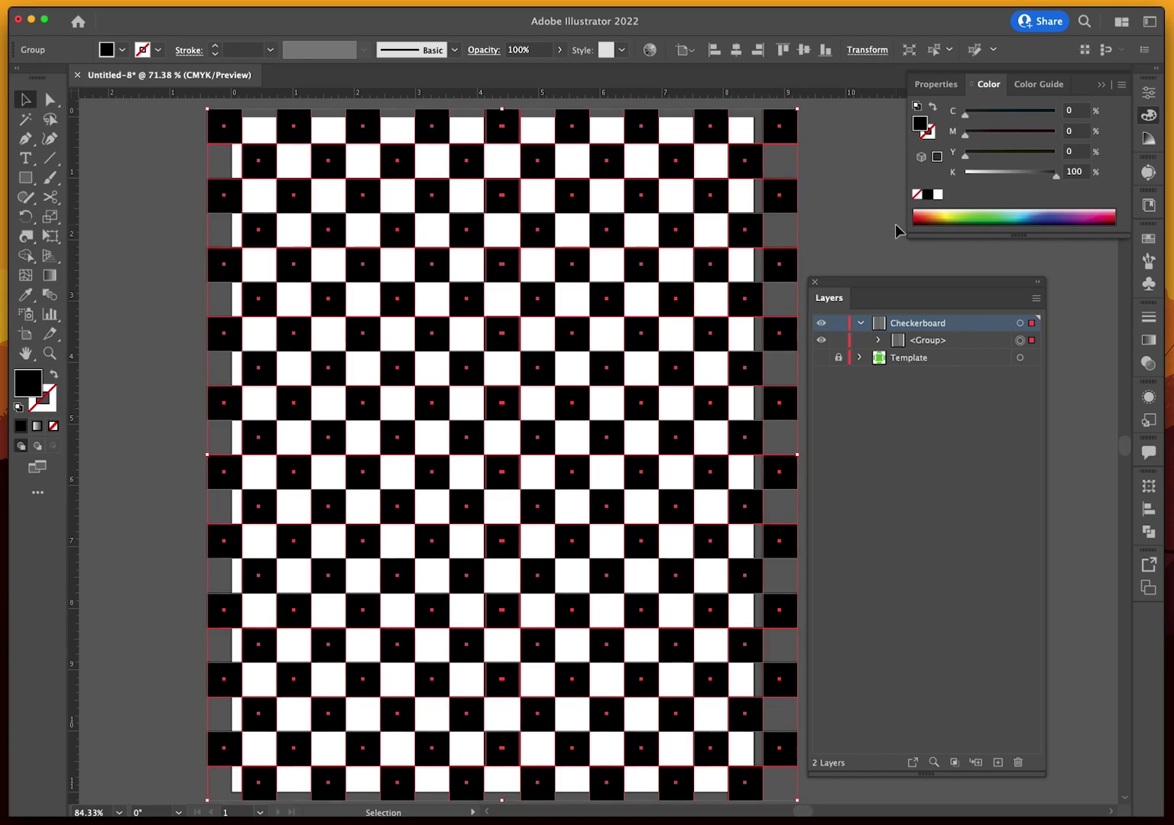
left_click(839, 207)
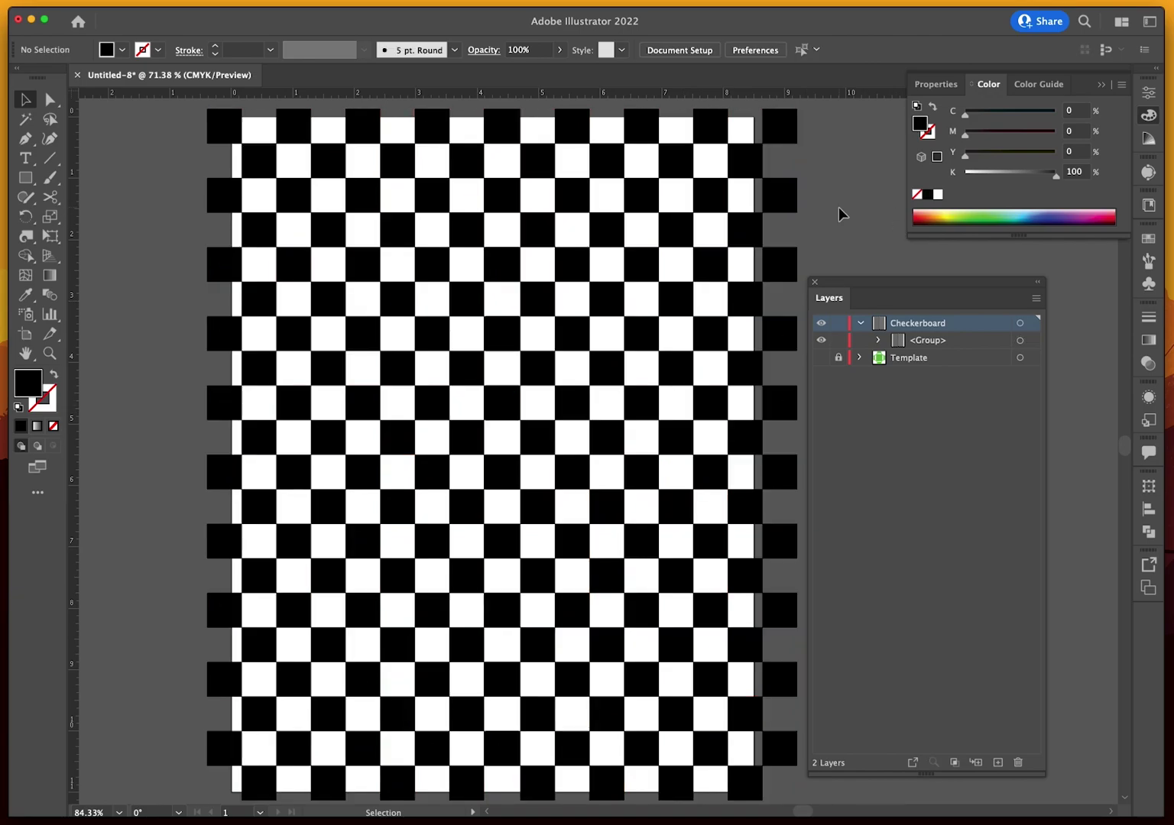
Isolate the checkerboard group, delete one of the doubled squares in the overlapping centre column, and exit isolation
left_click(496, 413)
double_click(496, 412)
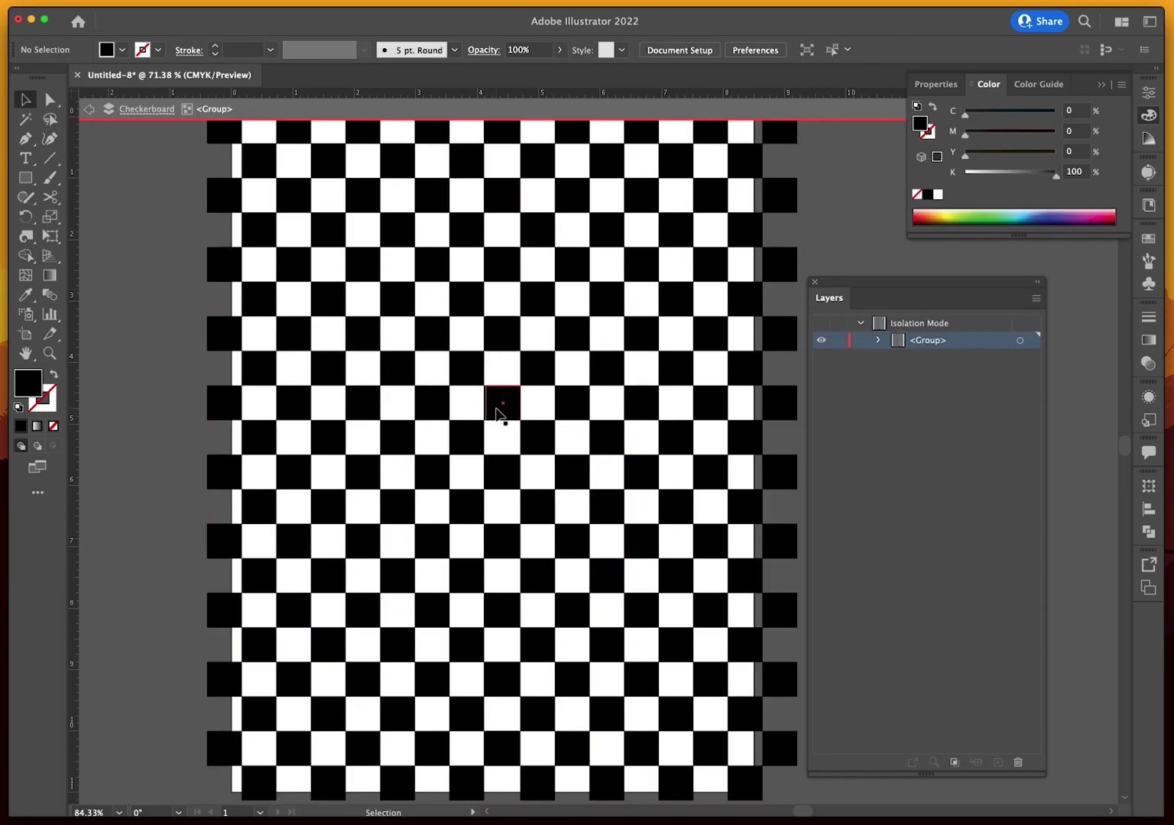
left_click(496, 413)
key("Delete")
double_click(157, 333)
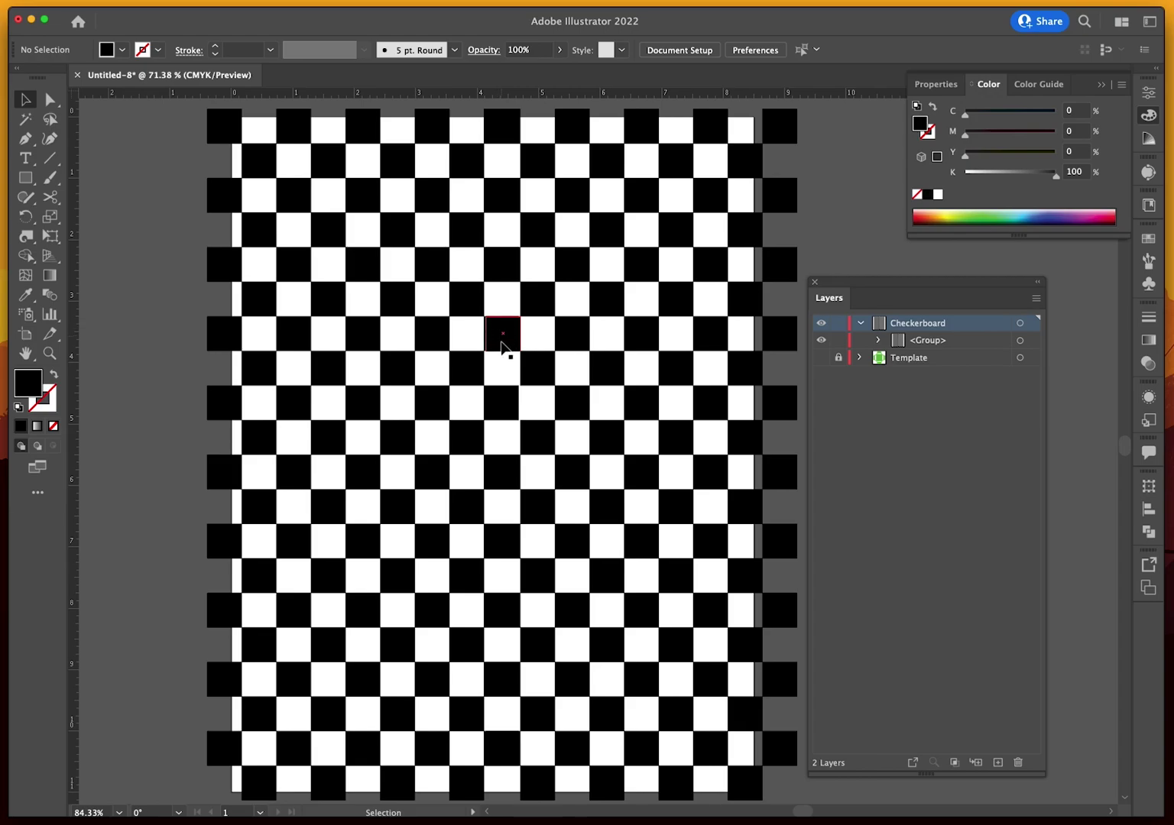
Nudge the checkerboard group slightly to the left on the artboard and deselect it
left_click(526, 384)
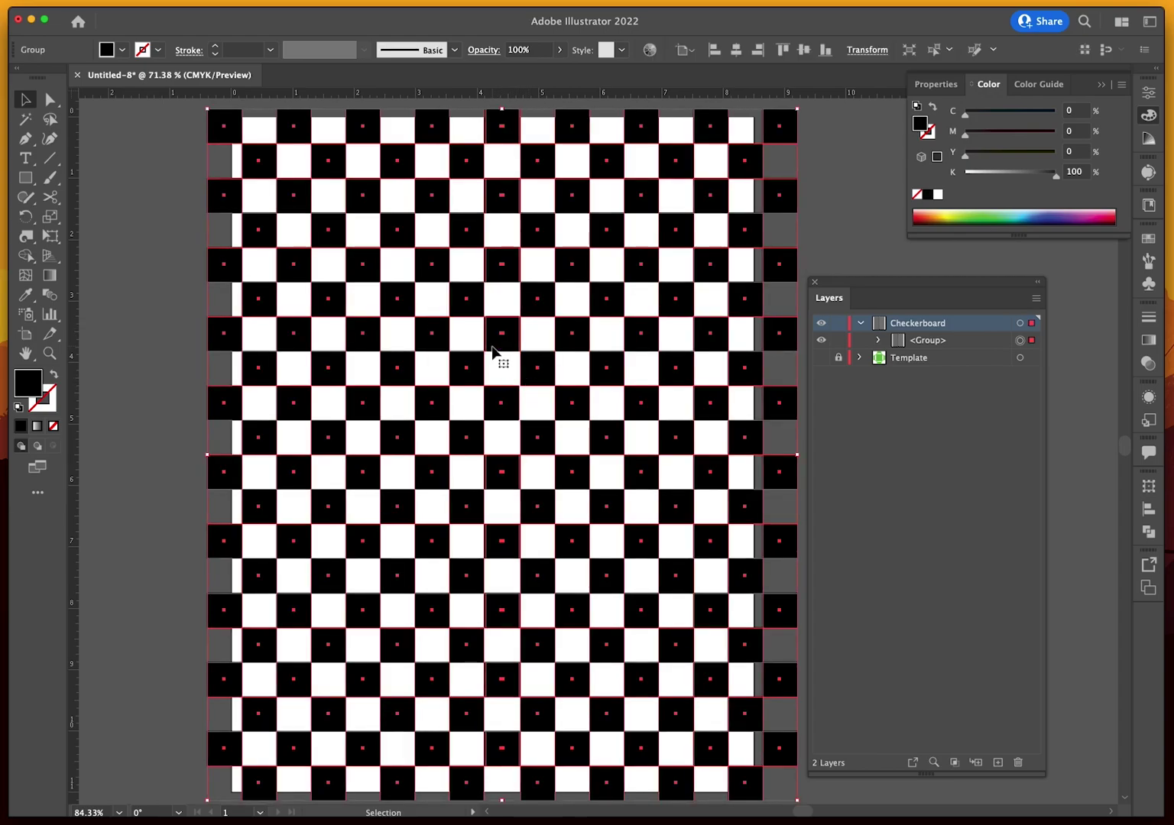
mouse_move(541, 367)
left_mouse_down()
mouse_move(570, 367)
mouse_move(537, 367)
left_mouse_up()
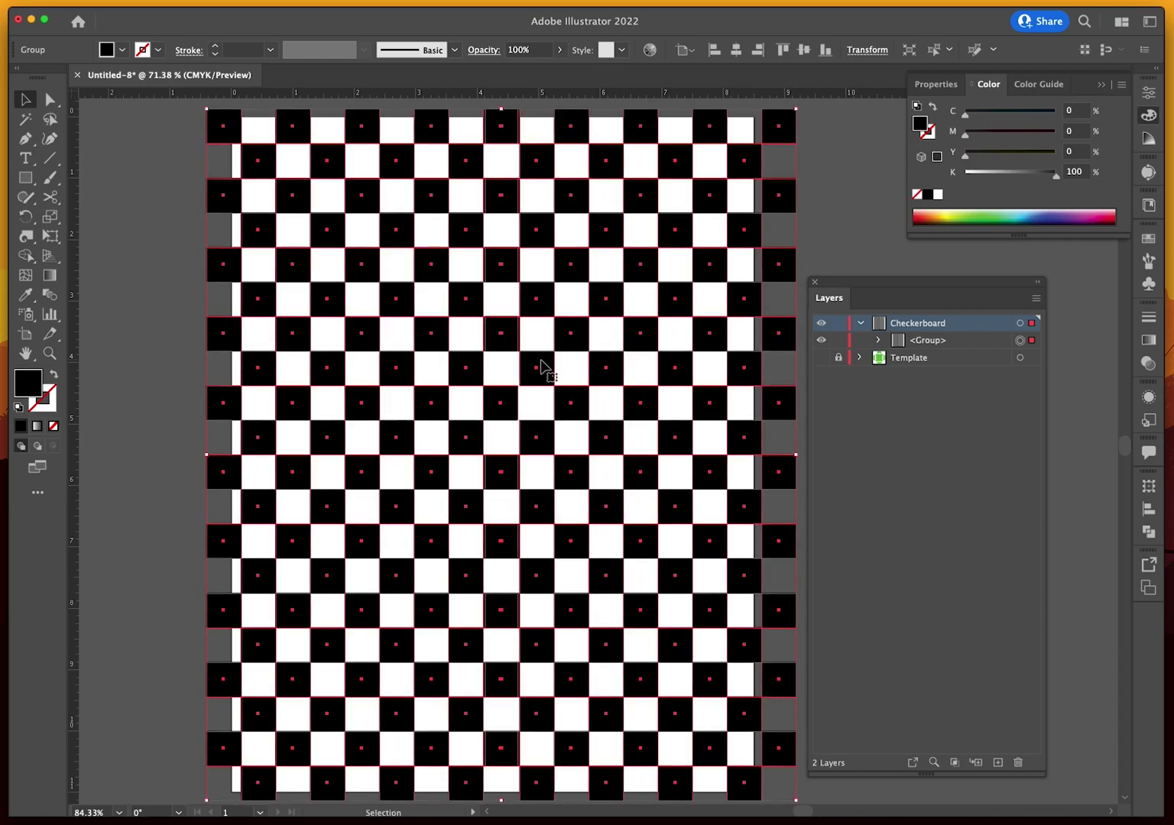
left_click(849, 249)
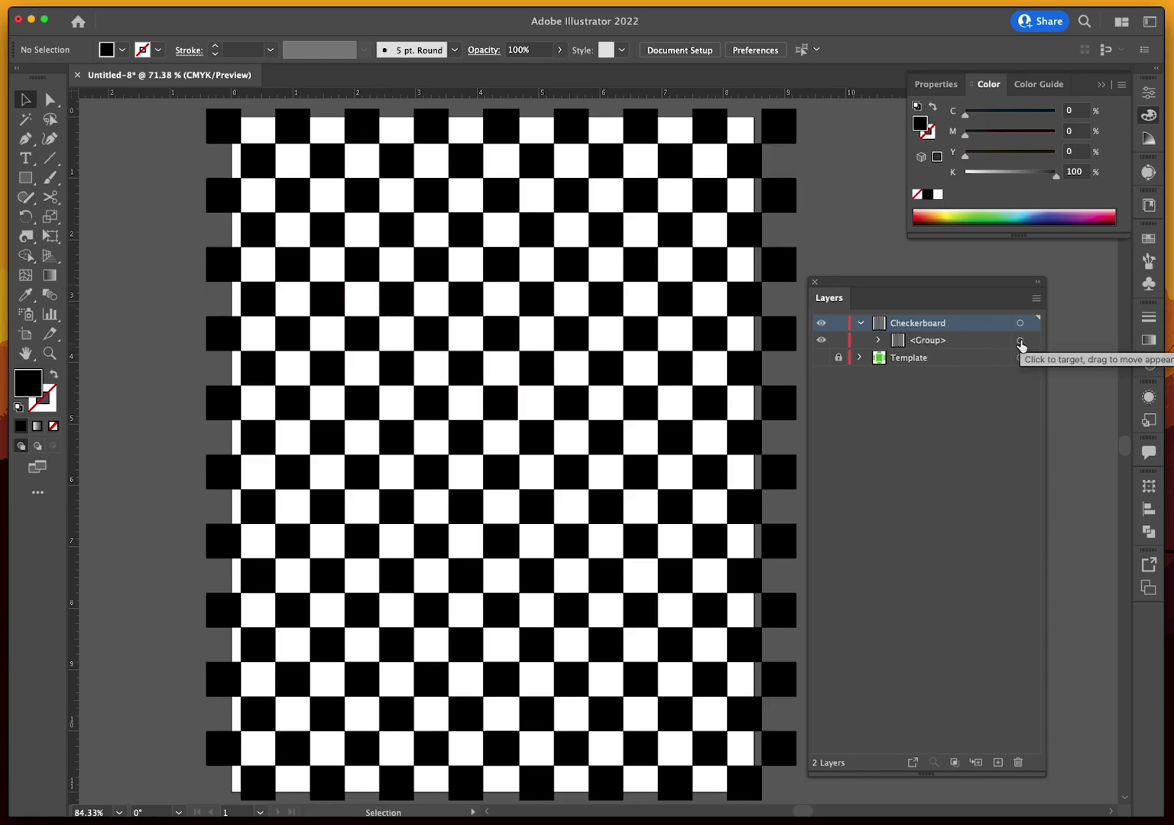
left_click(1020, 341)
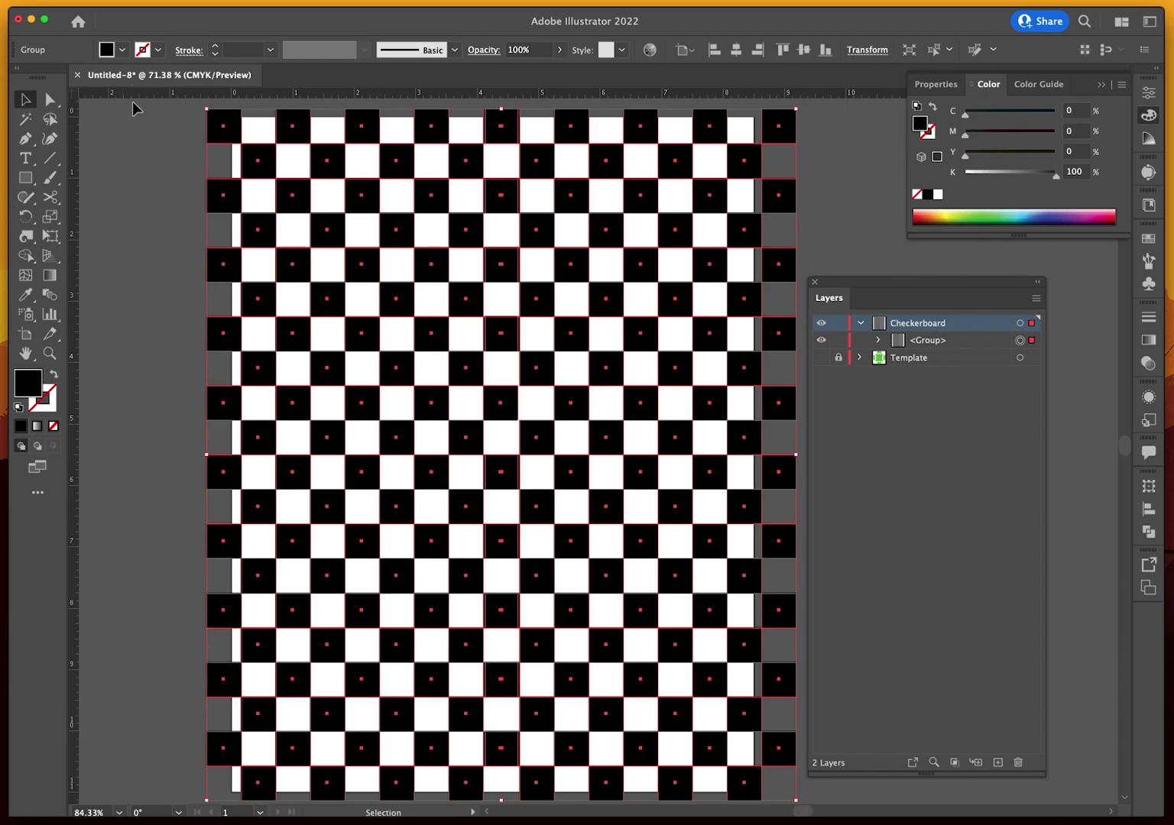
left_click(166, 228)
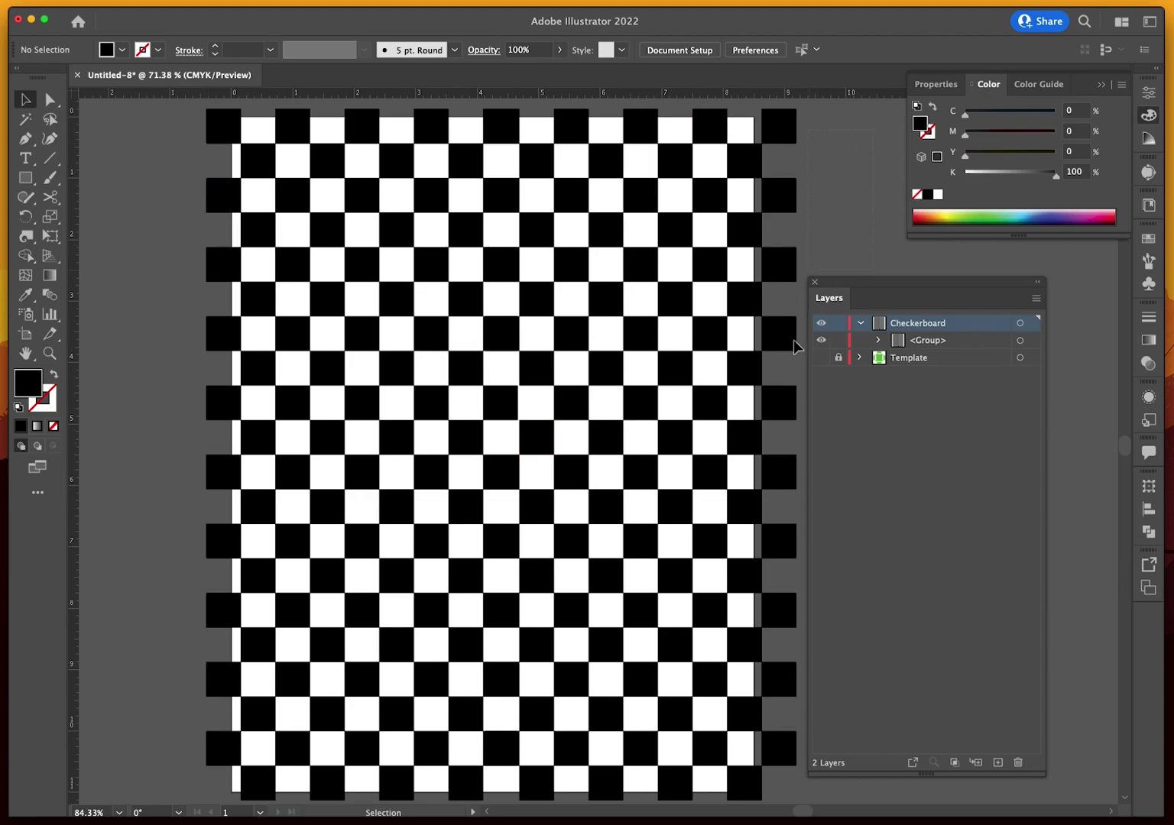
left_click(789, 766)
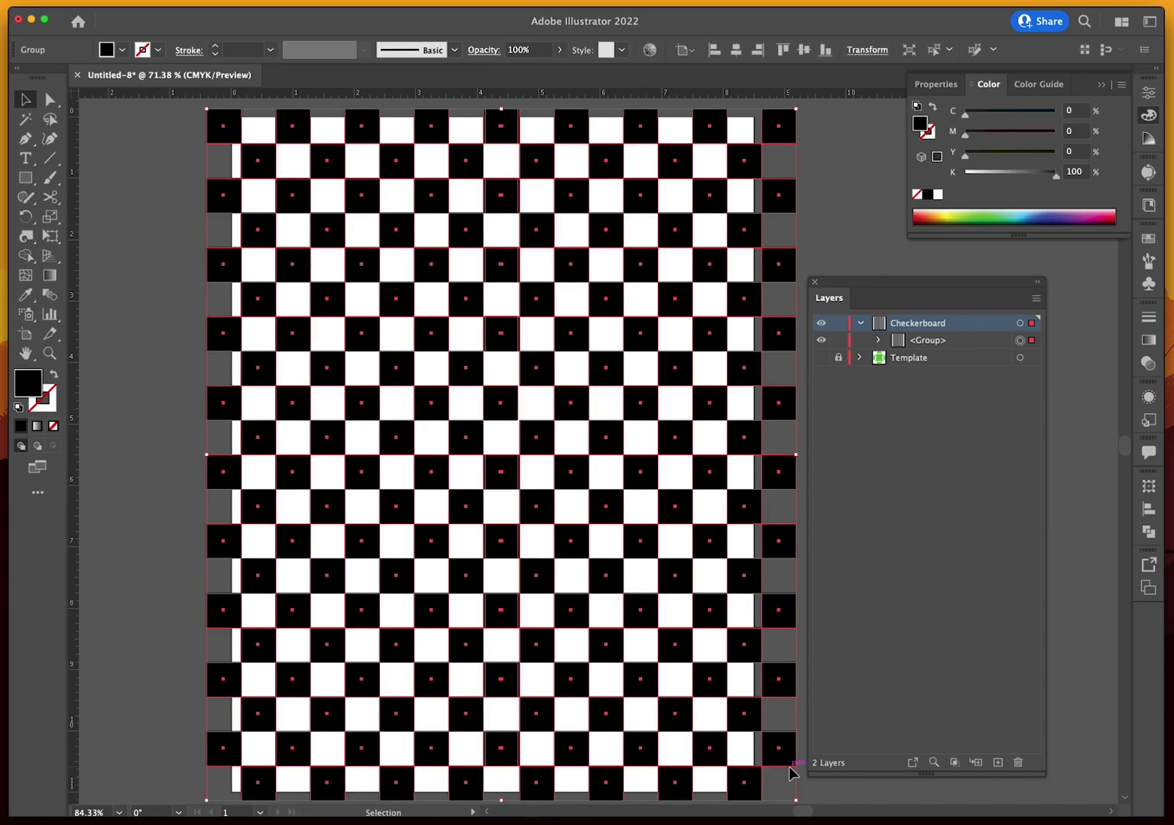
left_click(95, 243)
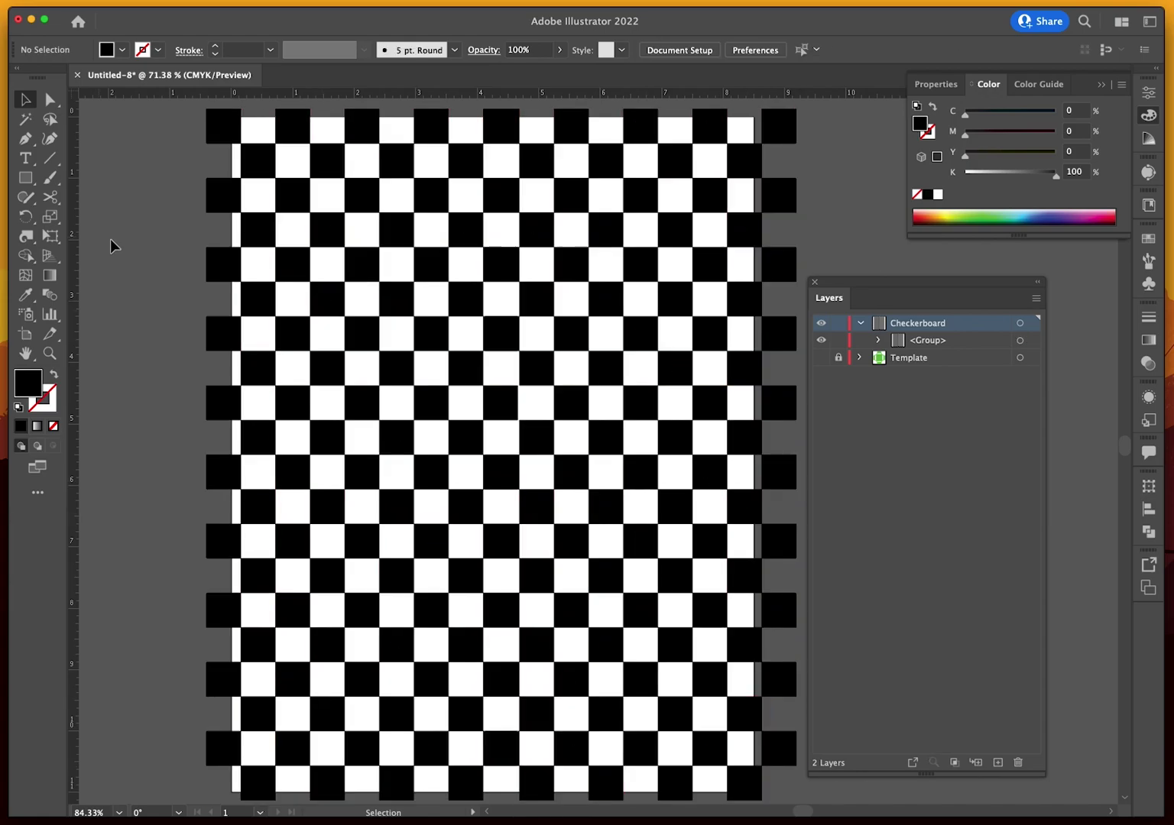
Give the checkerboard group a 2 pt black stroke
left_click(242, 241)
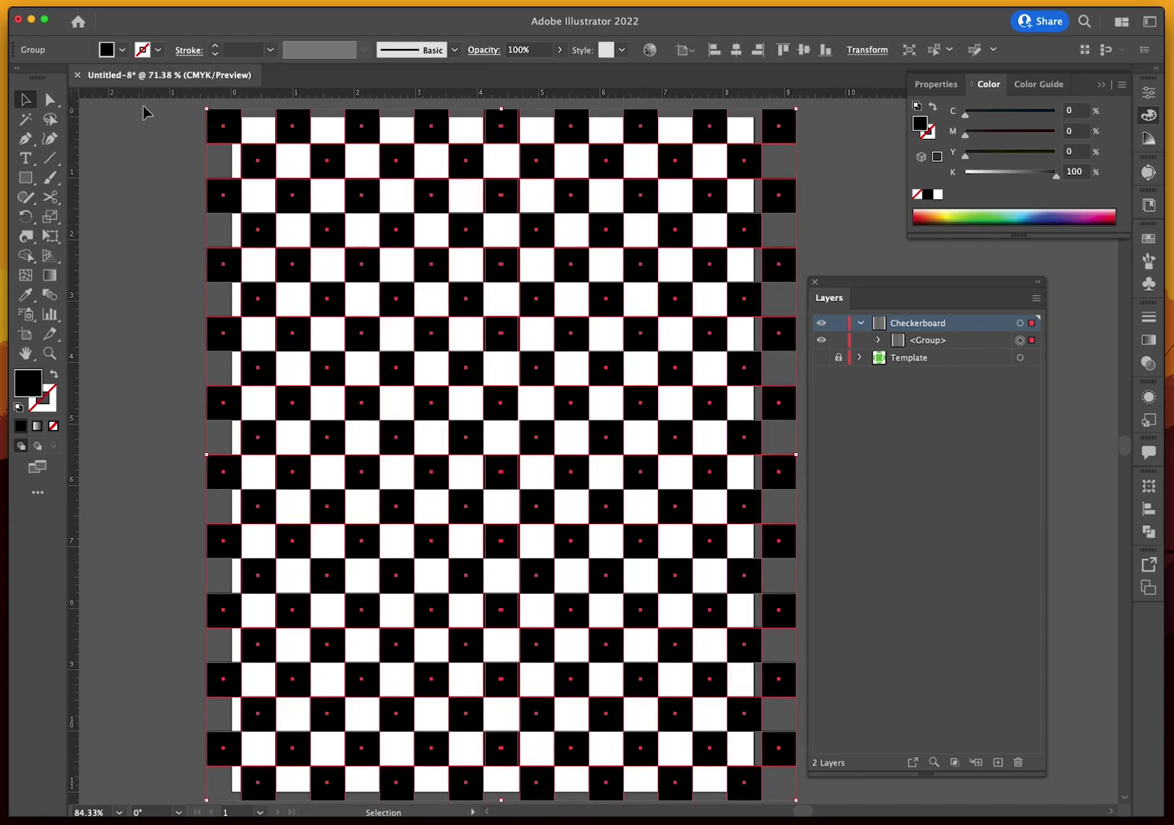
left_click(271, 50)
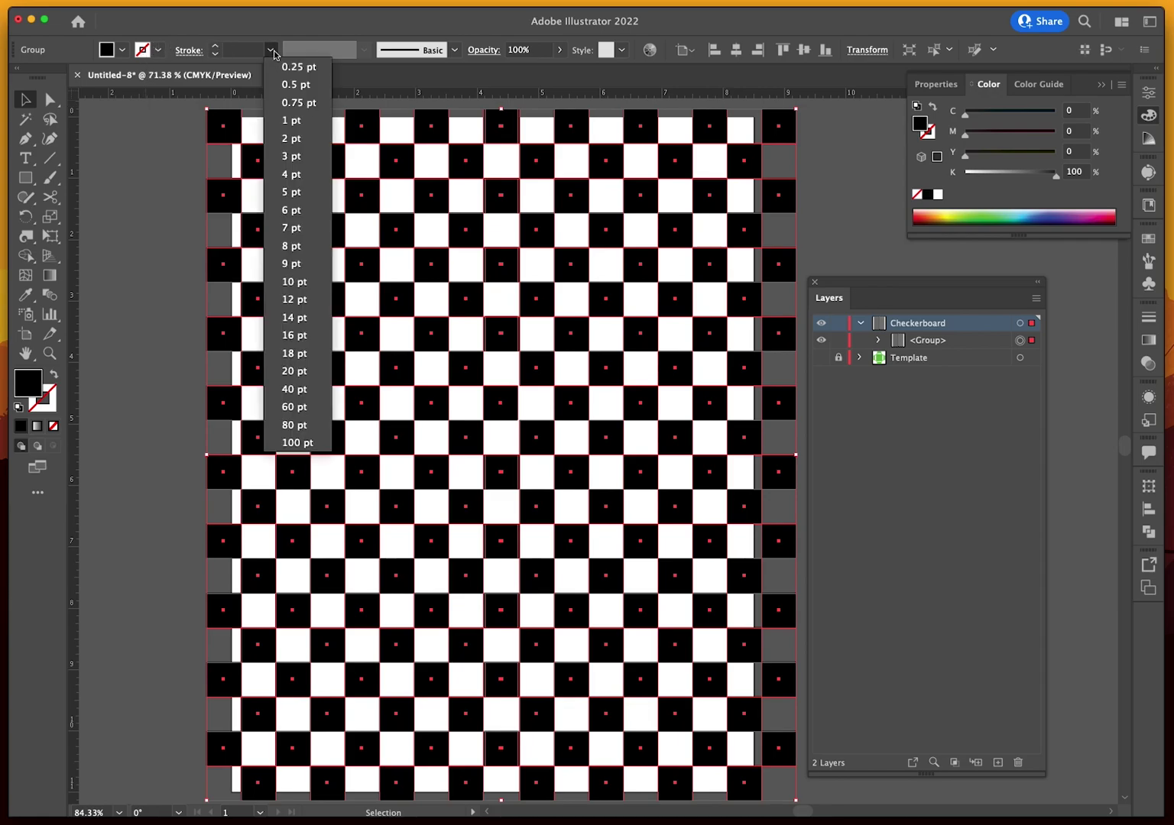
left_click(285, 140)
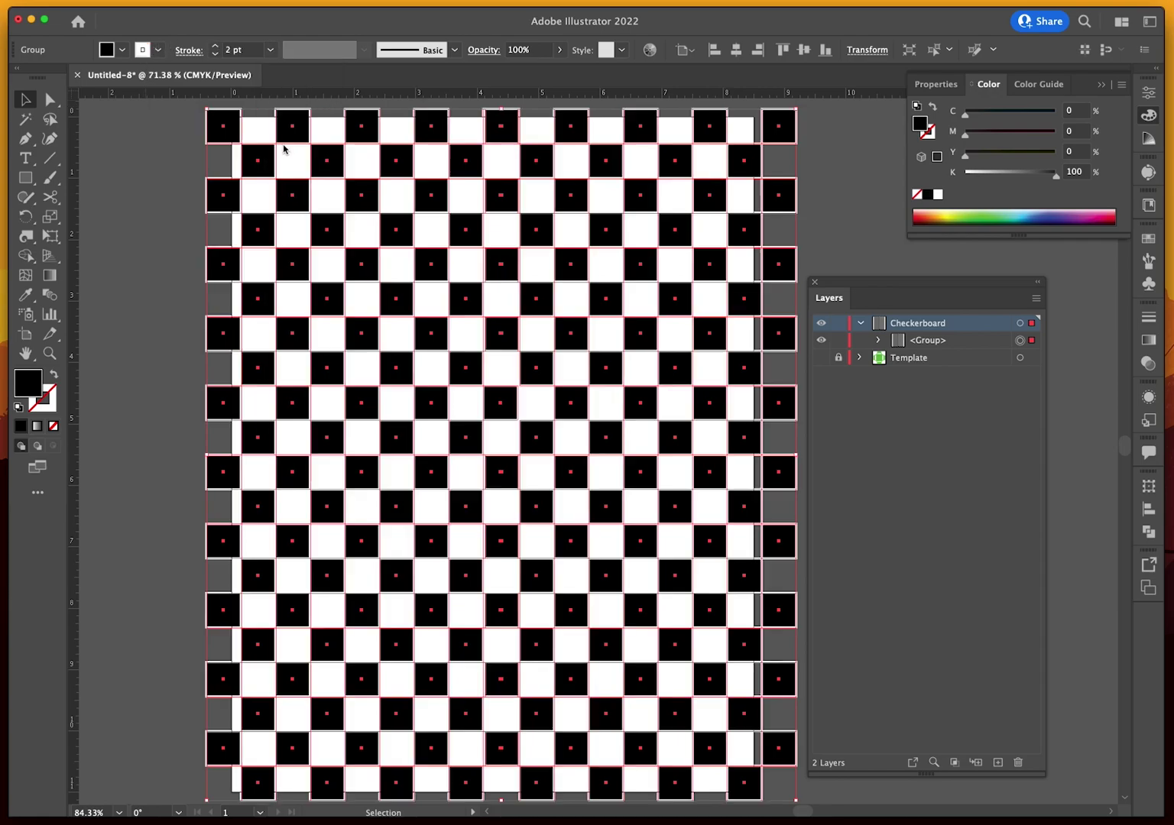
left_click(52, 398)
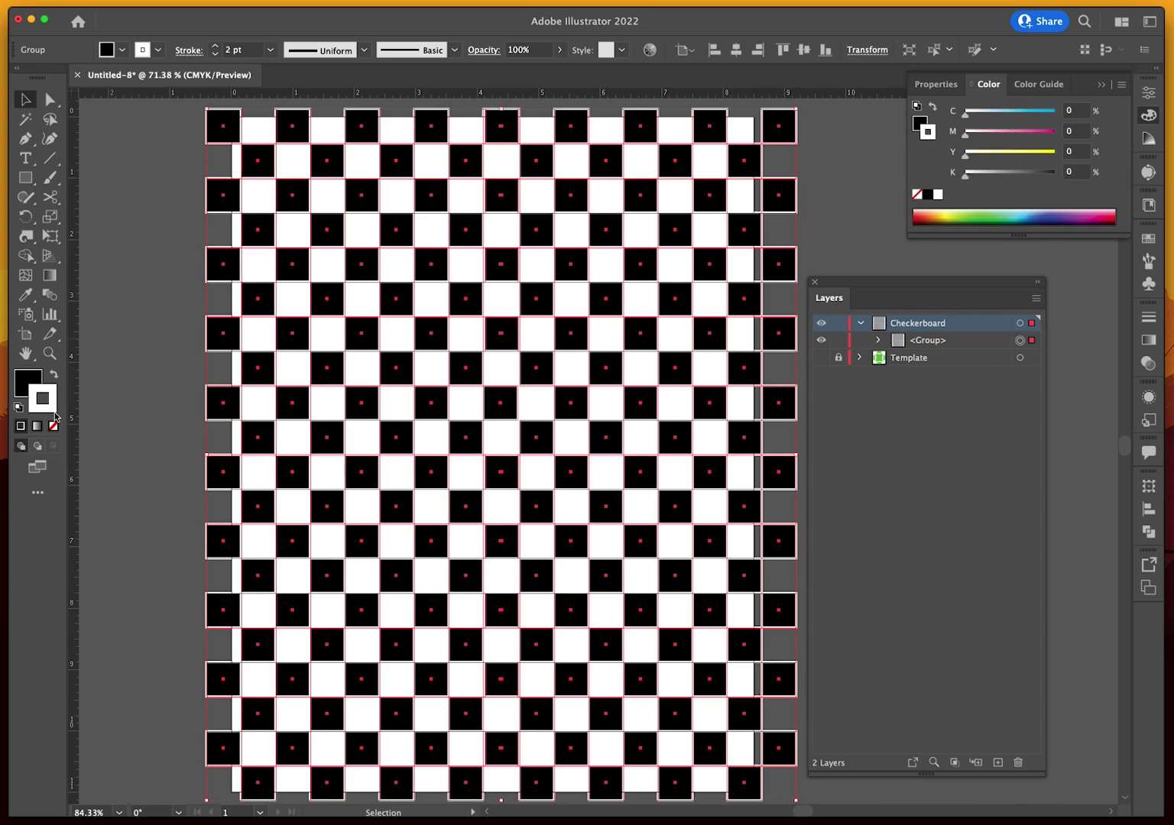
left_click(142, 50)
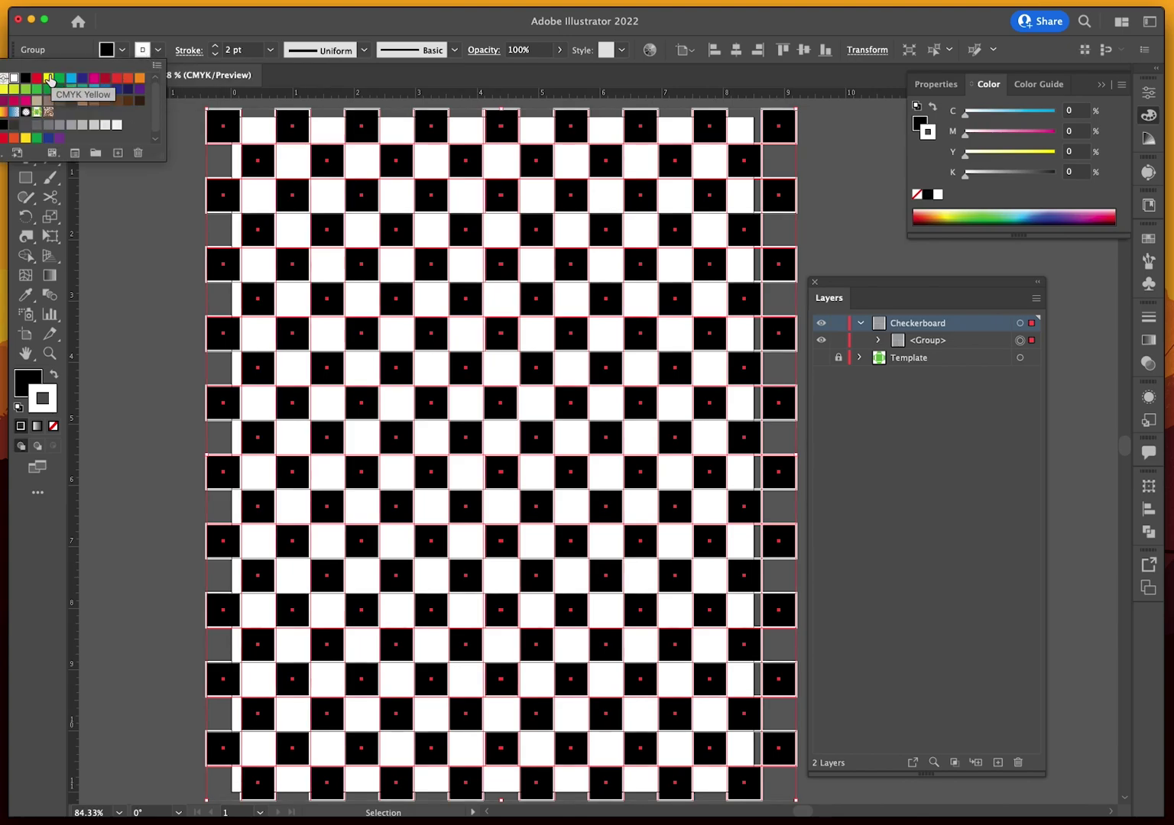
left_click(25, 78)
left_click(176, 312)
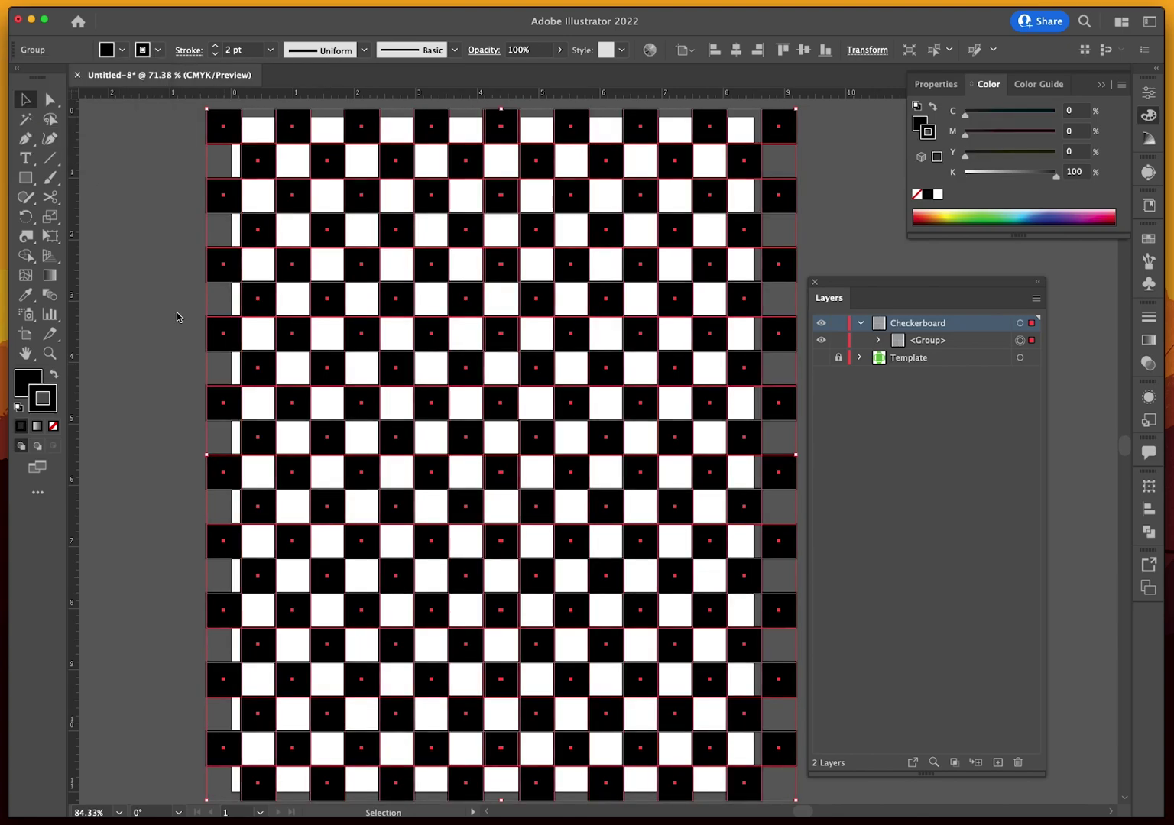
Expand the fill and stroke of the entire checkerboard group
left_click(176, 312)
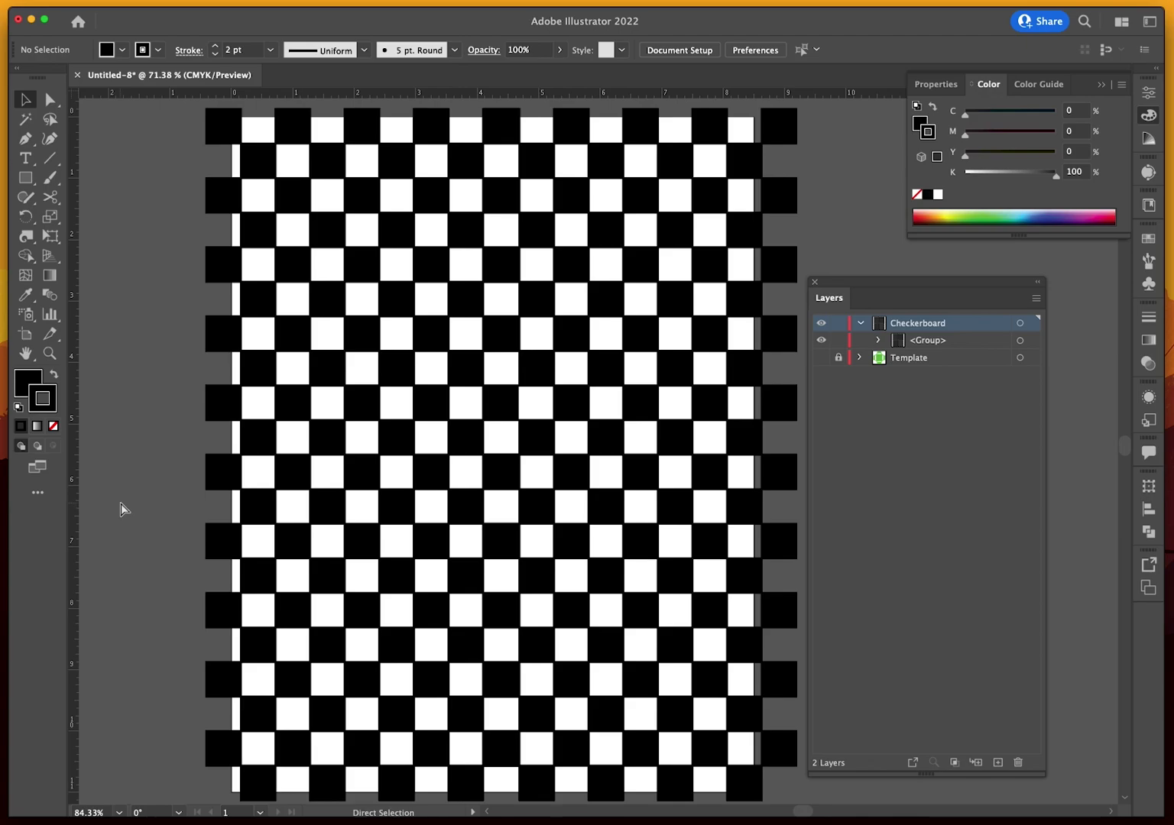
key("super+a")
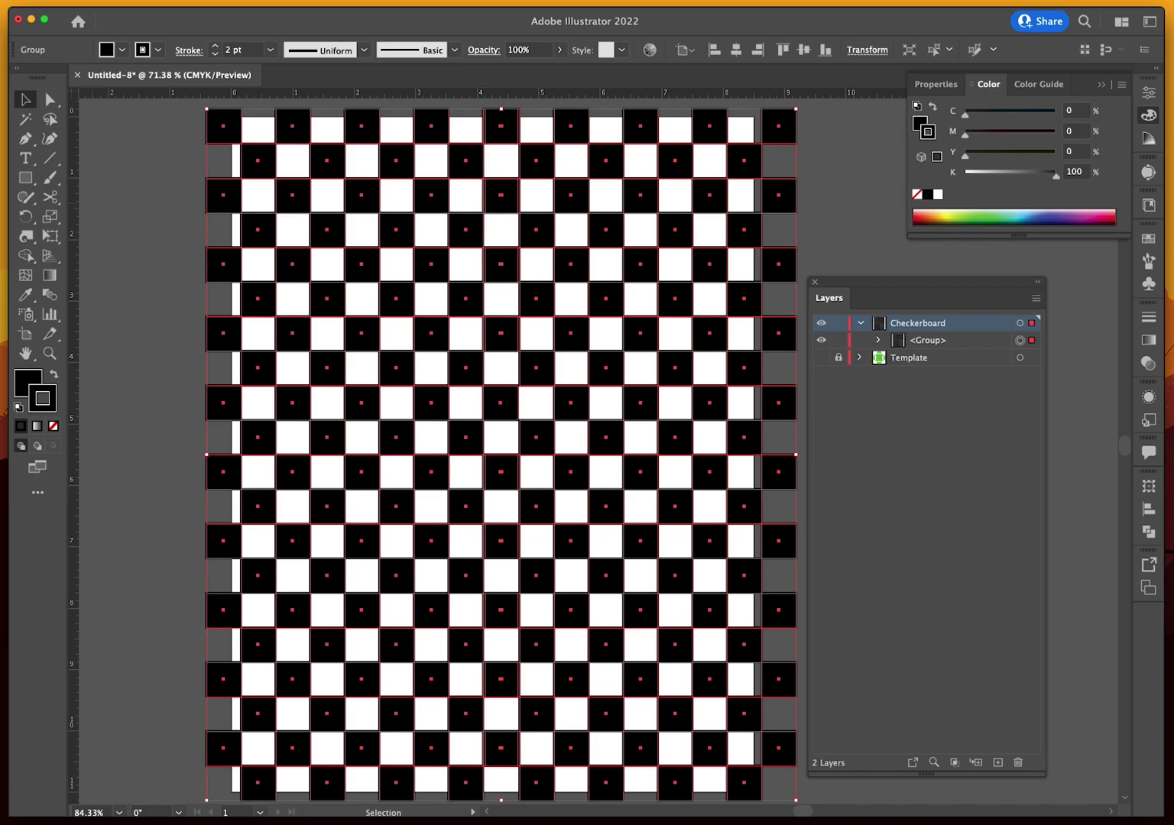
left_click(1084, 22)
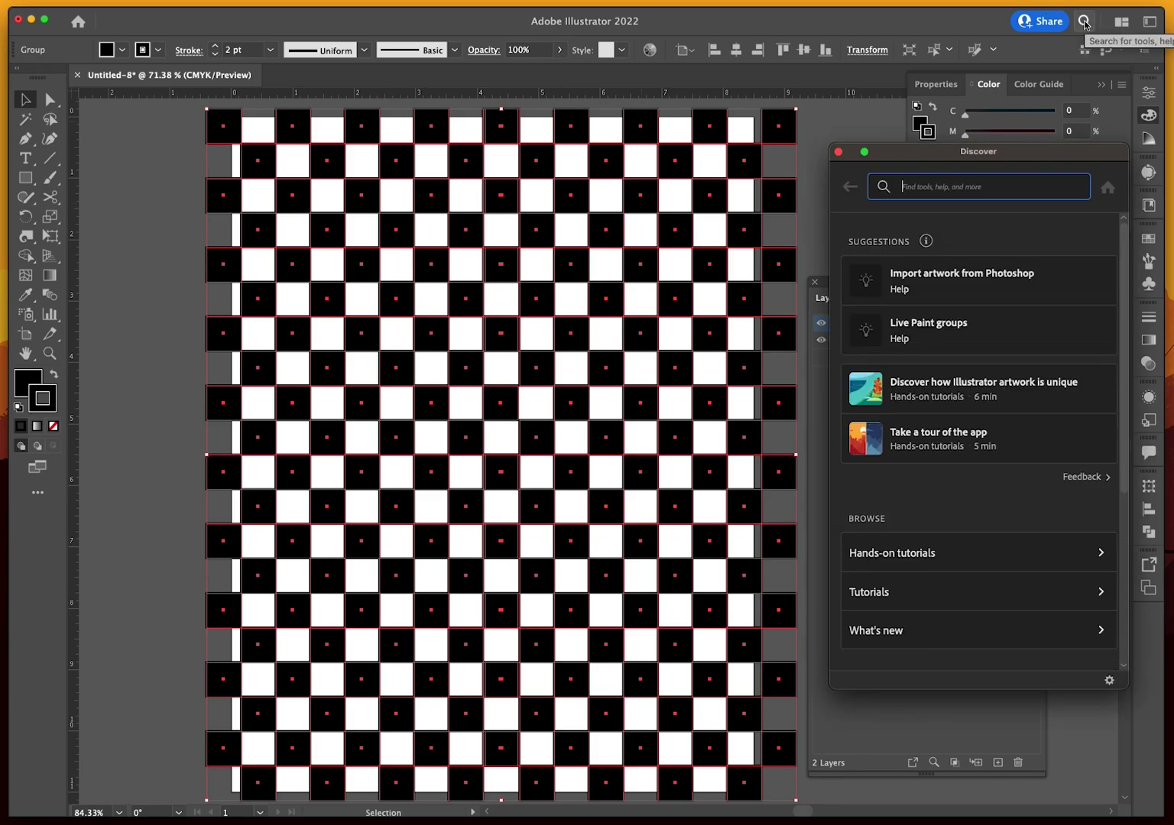
type("exxpand")
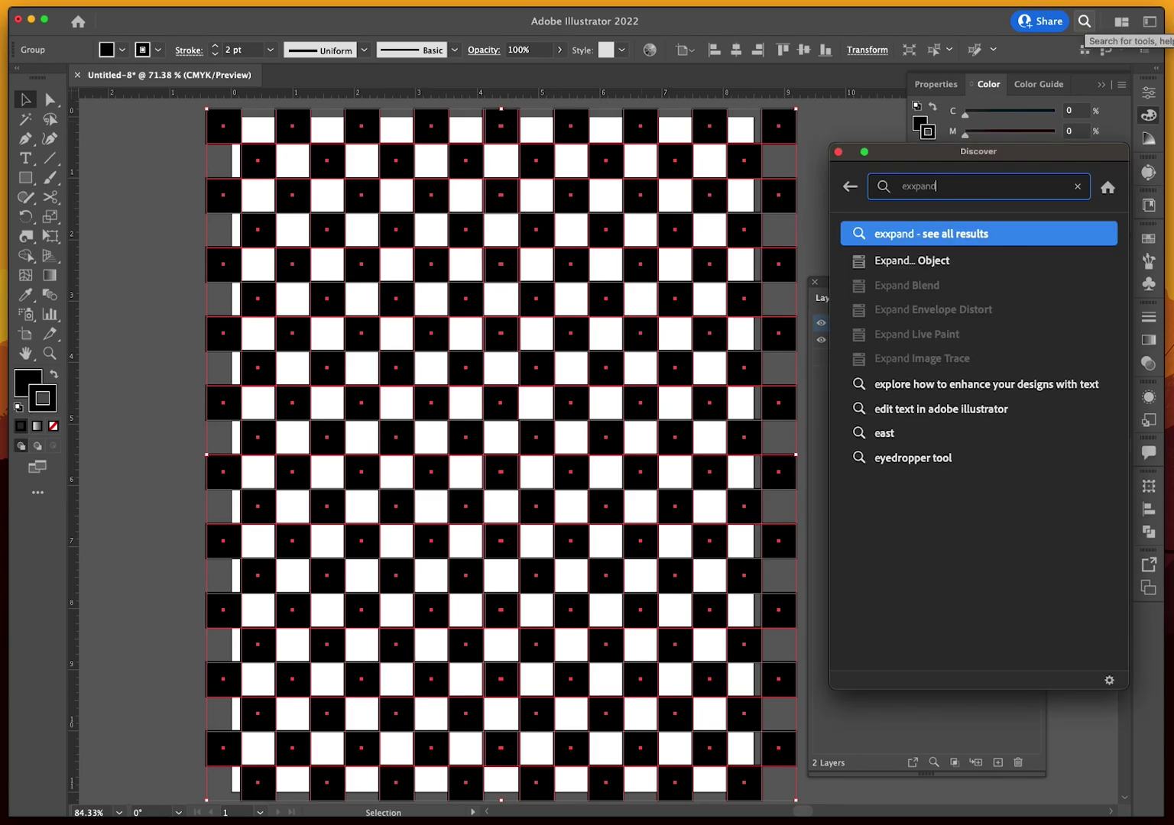
left_click(898, 264)
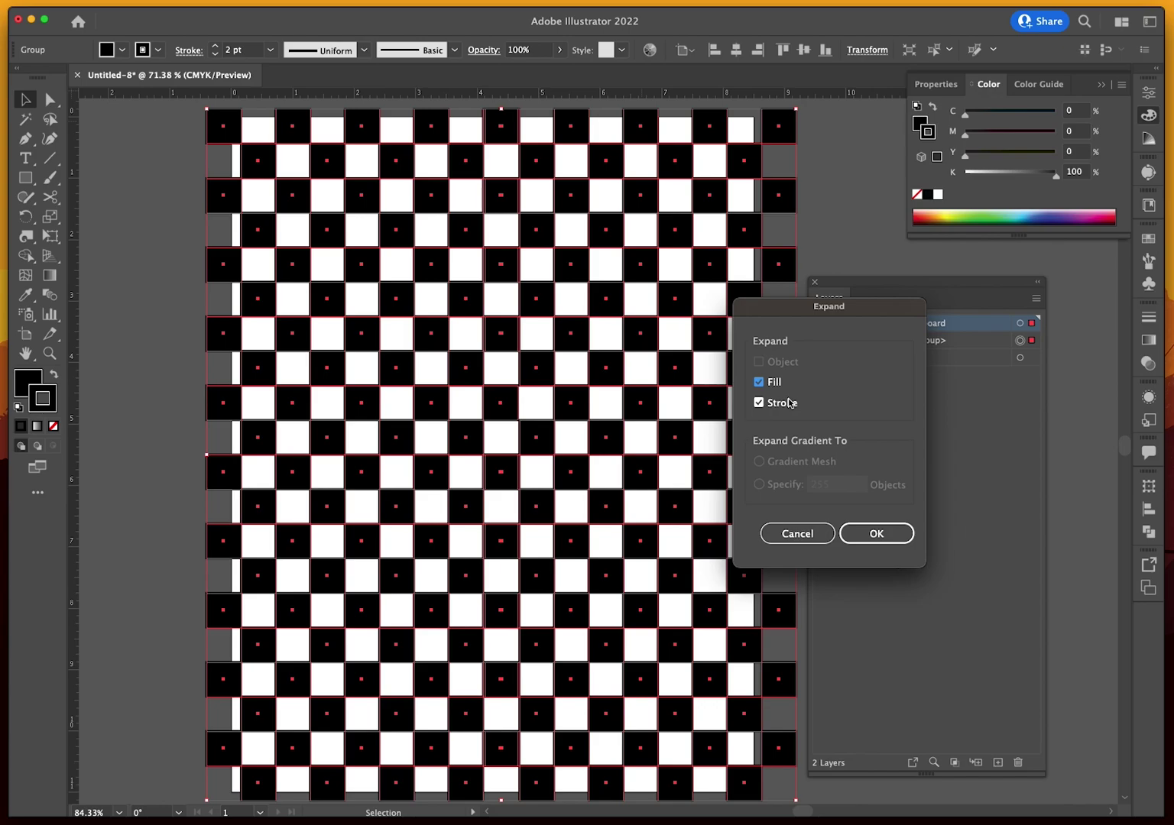
left_click(850, 534)
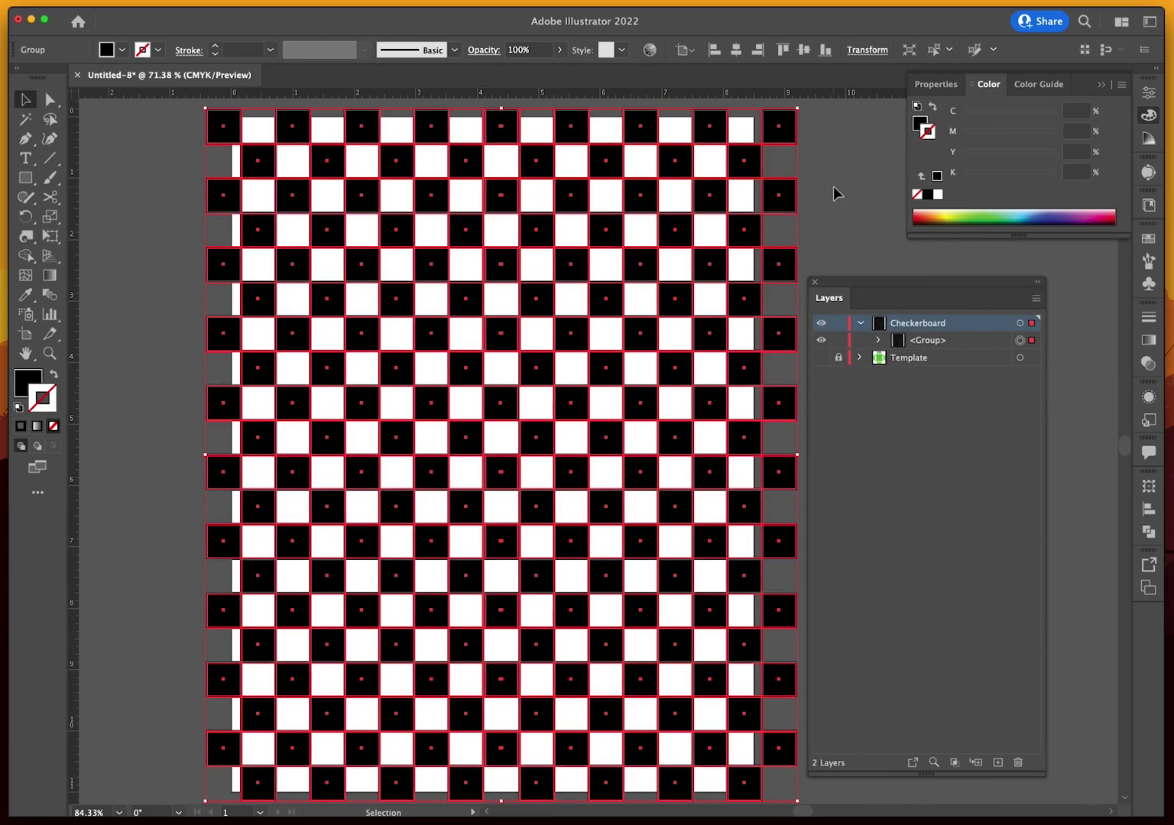
Unite all the expanded squares into a single checkerboard shape and deselect it
left_click(1146, 531)
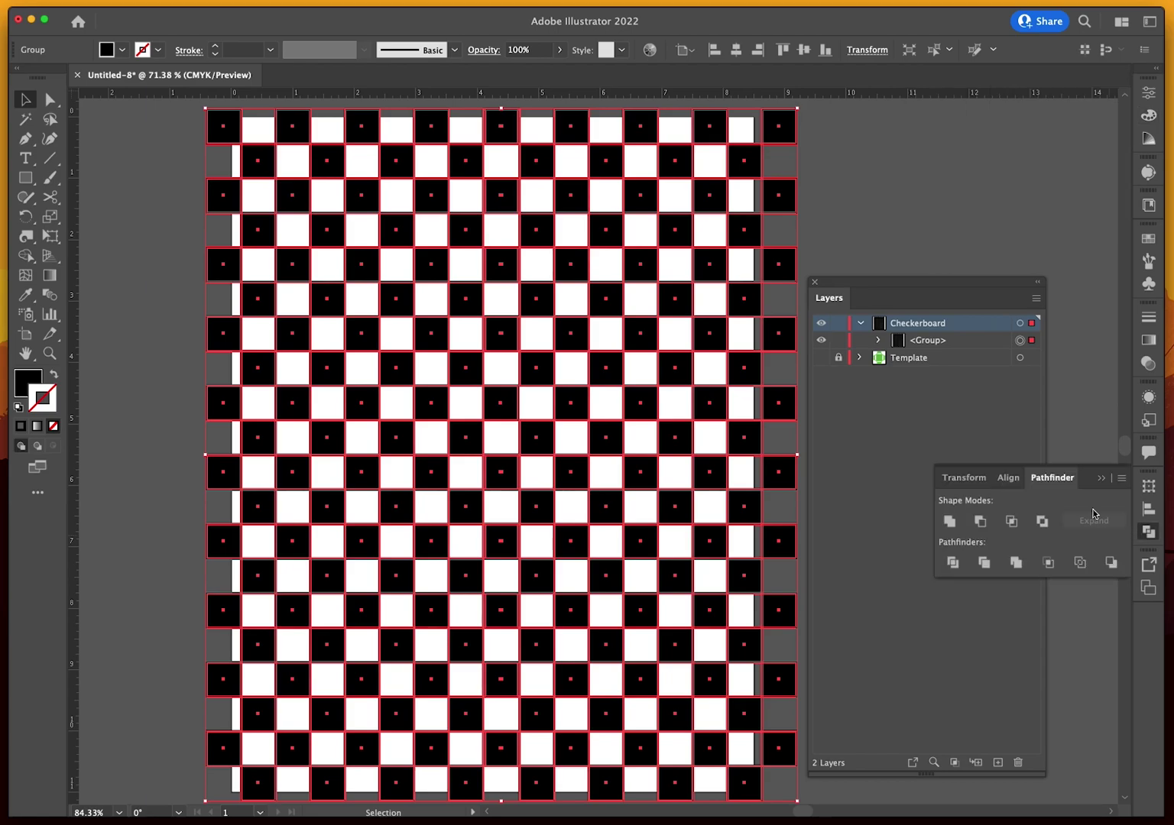
left_click(949, 521)
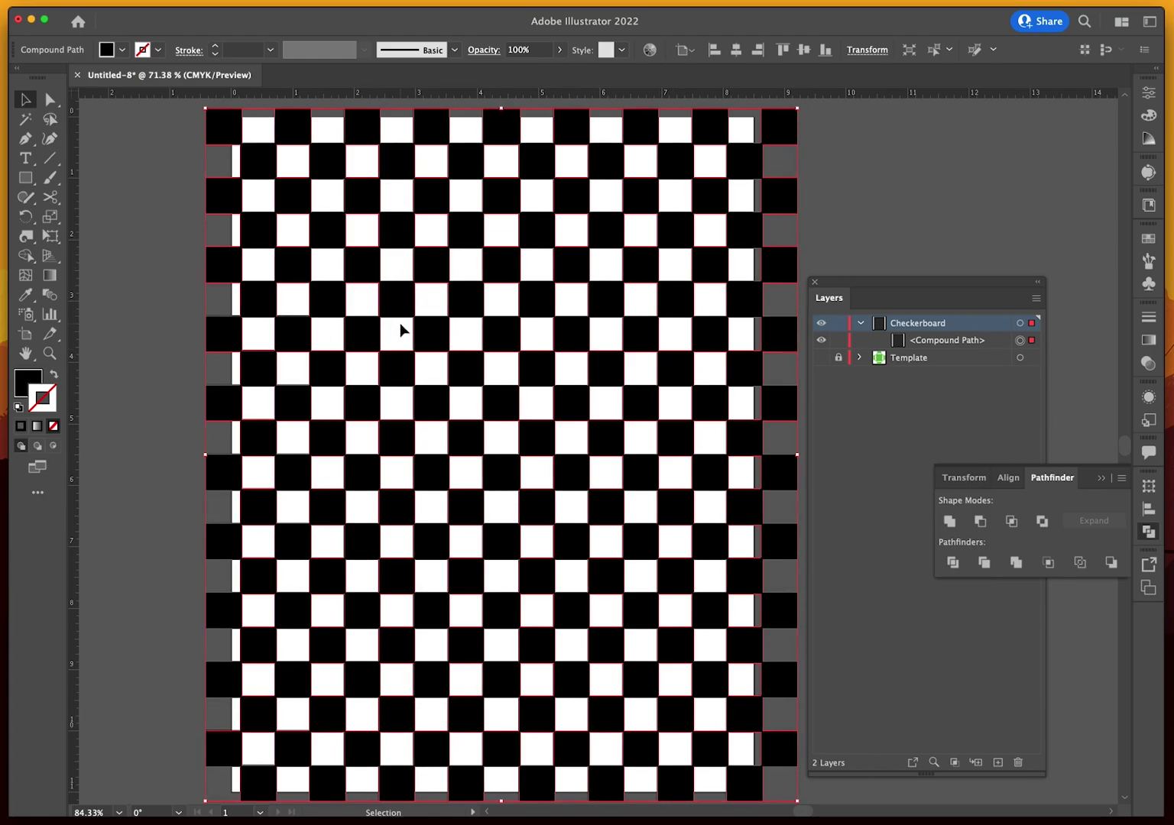
left_click(921, 185)
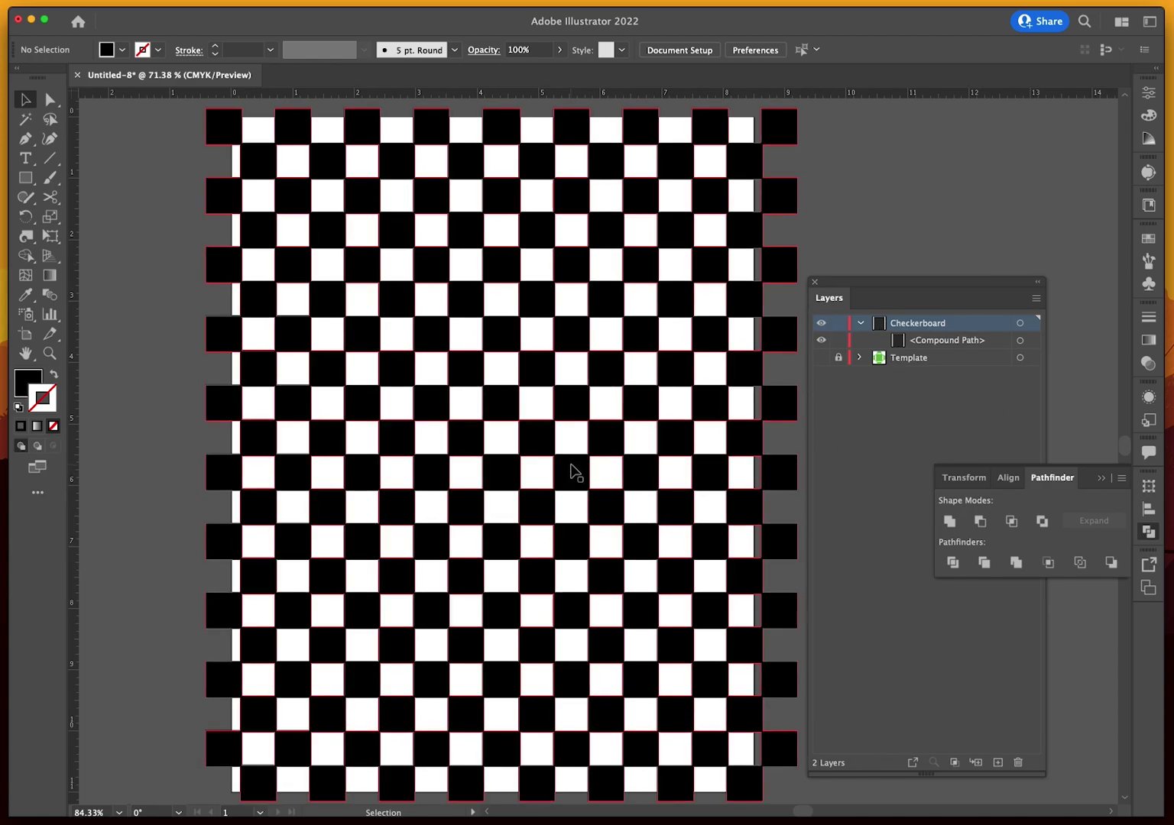
Show the Template layer and scale the checkerboard down proportionally to roughly the artboard's width
left_click(821, 359)
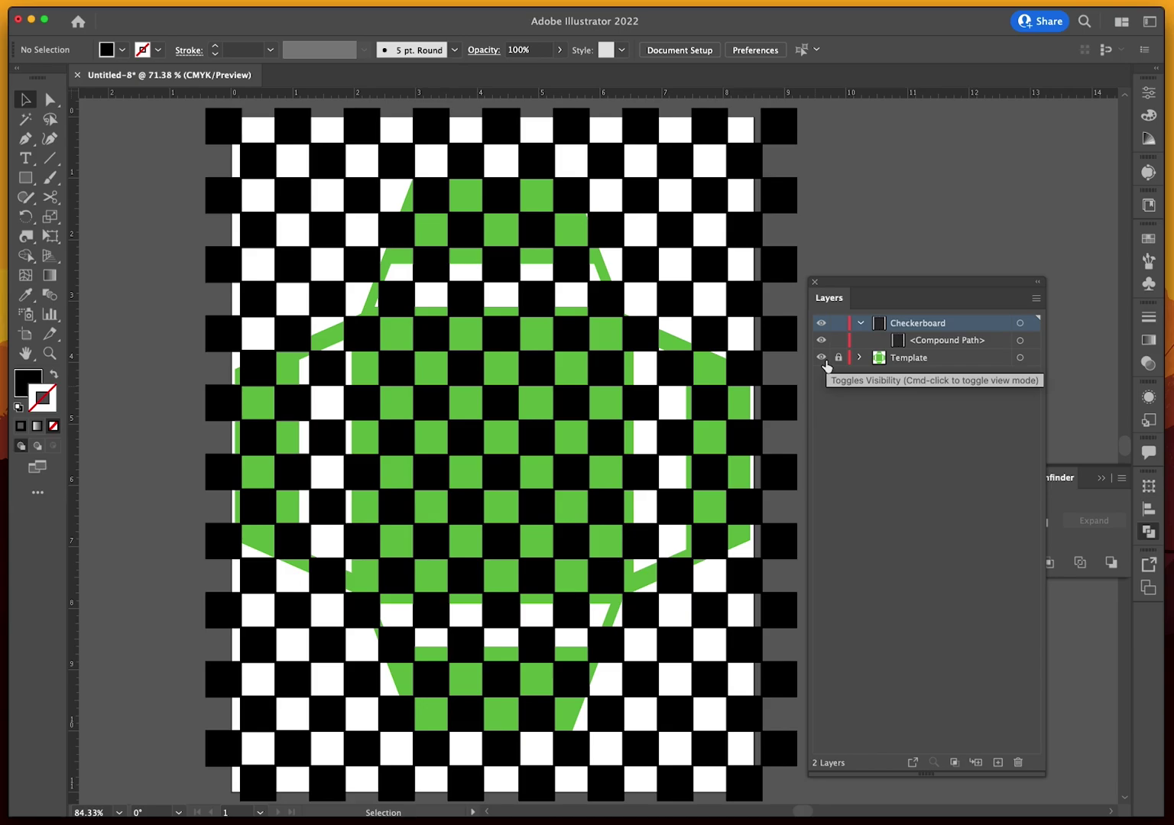
left_click(764, 121)
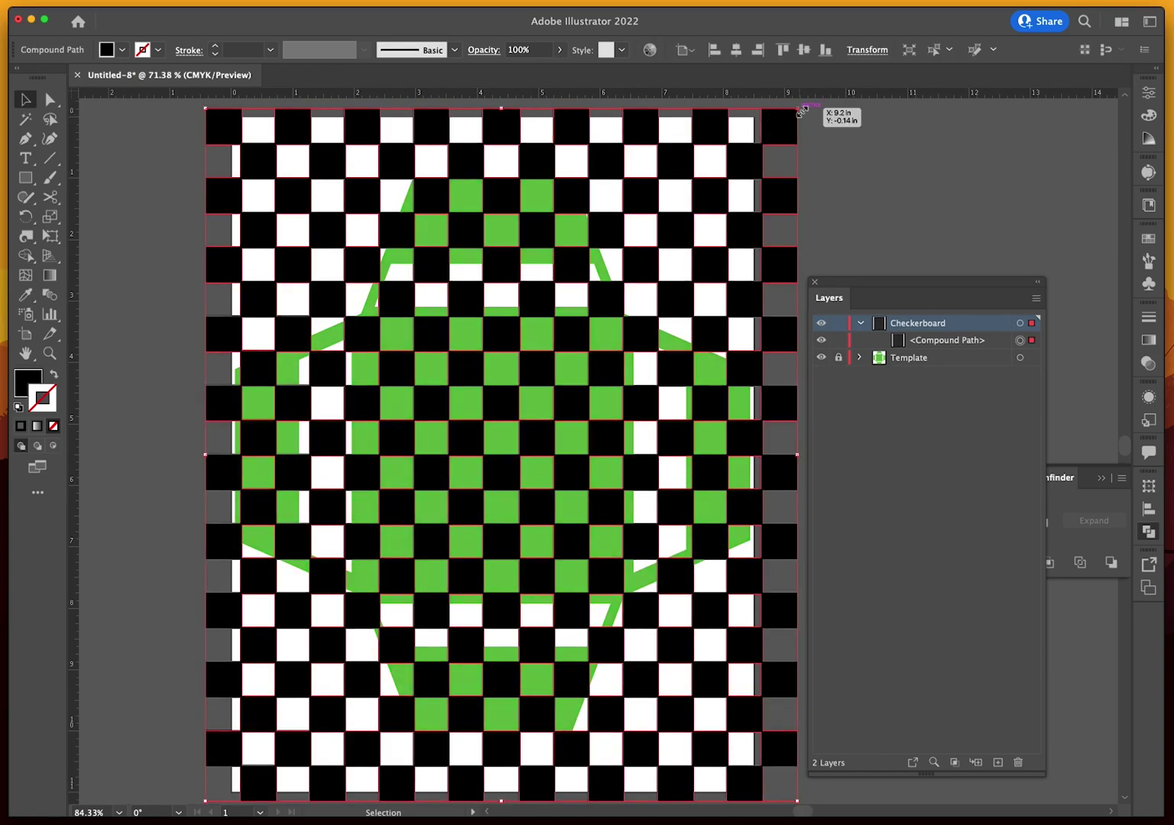
left_click_drag(801, 110, 767, 150)
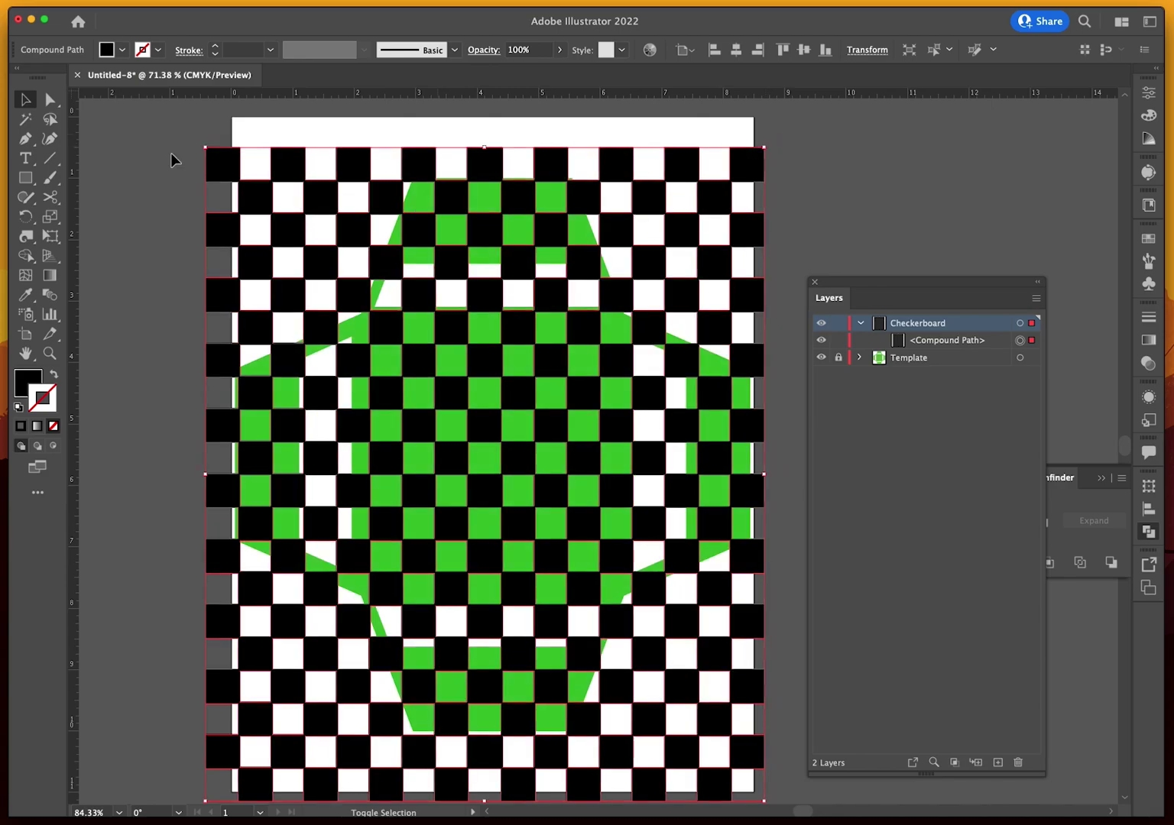
left_click_drag(207, 150, 229, 163)
Move the scaled checkerboard slightly right and down over the green template
left_click_drag(529, 233, 528, 225)
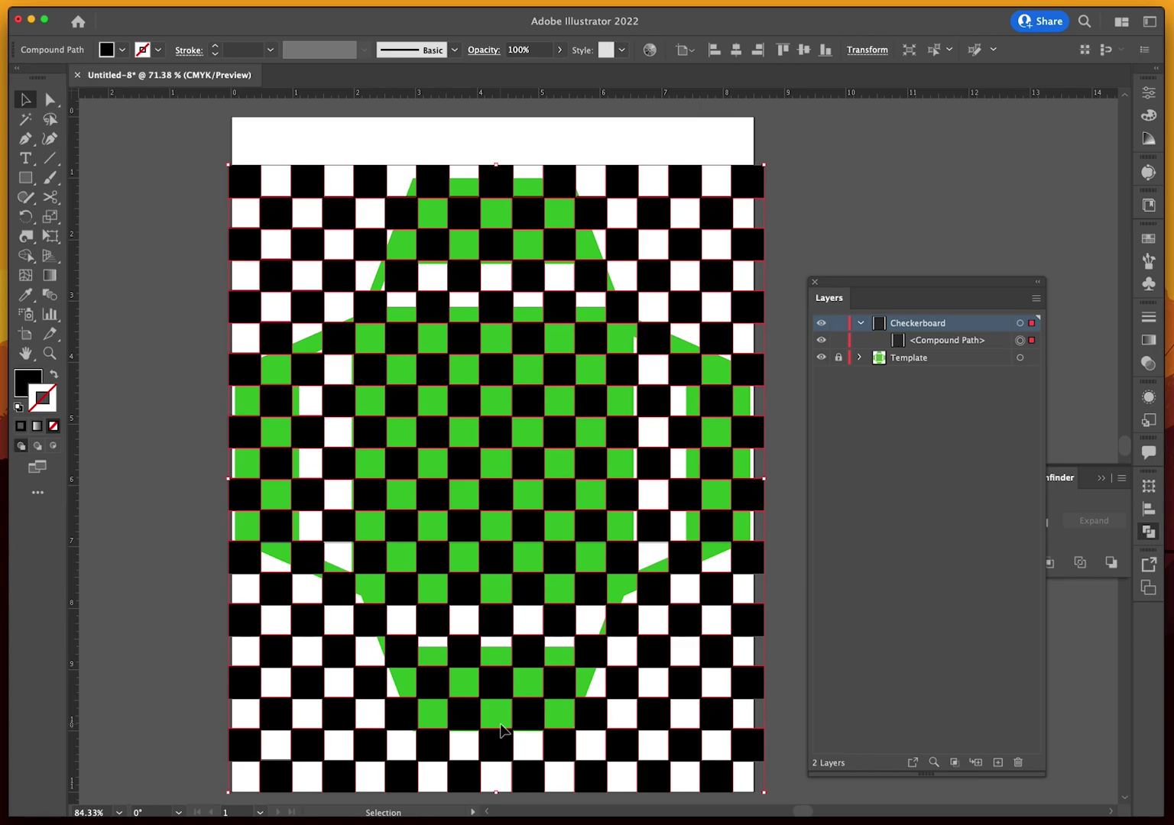
left_click(490, 694)
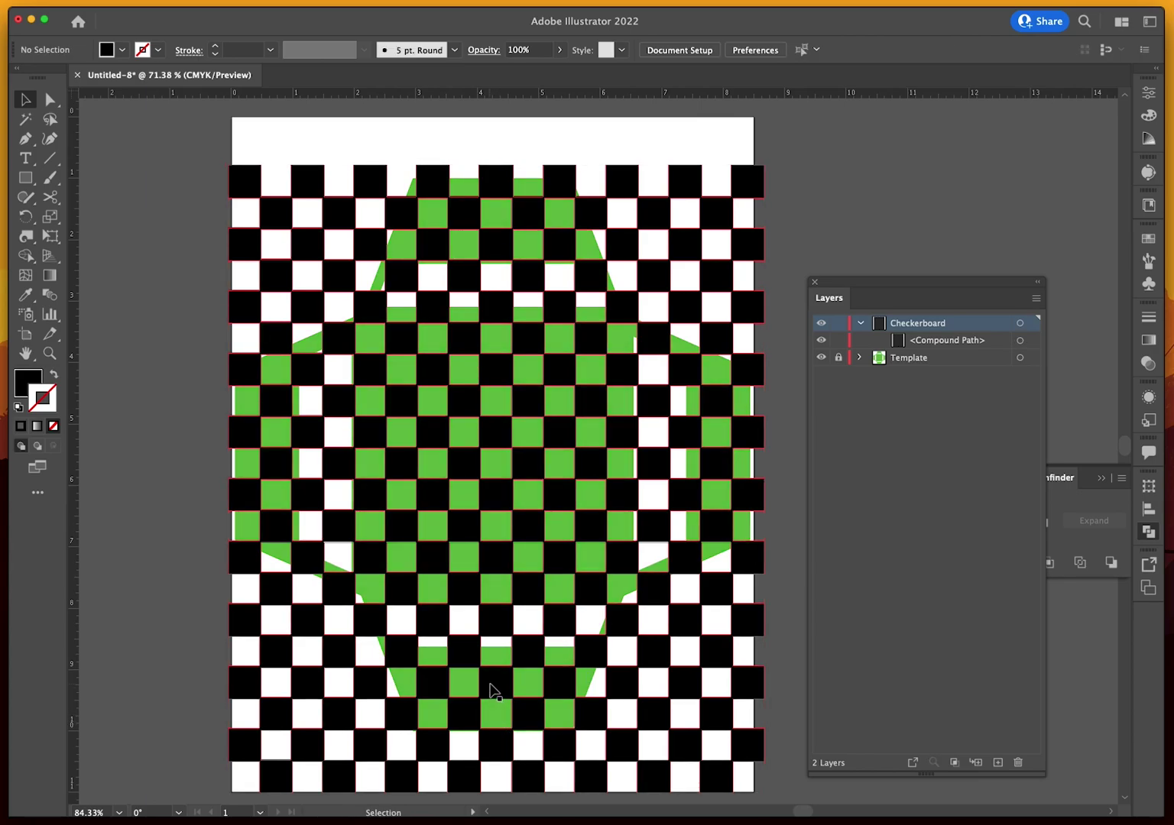
mouse_move(502, 682)
left_mouse_down()
mouse_move(543, 630)
mouse_move(513, 684)
left_mouse_up()
key("Down")
key("Down")
key("Down")
key("Down")
key("Down")
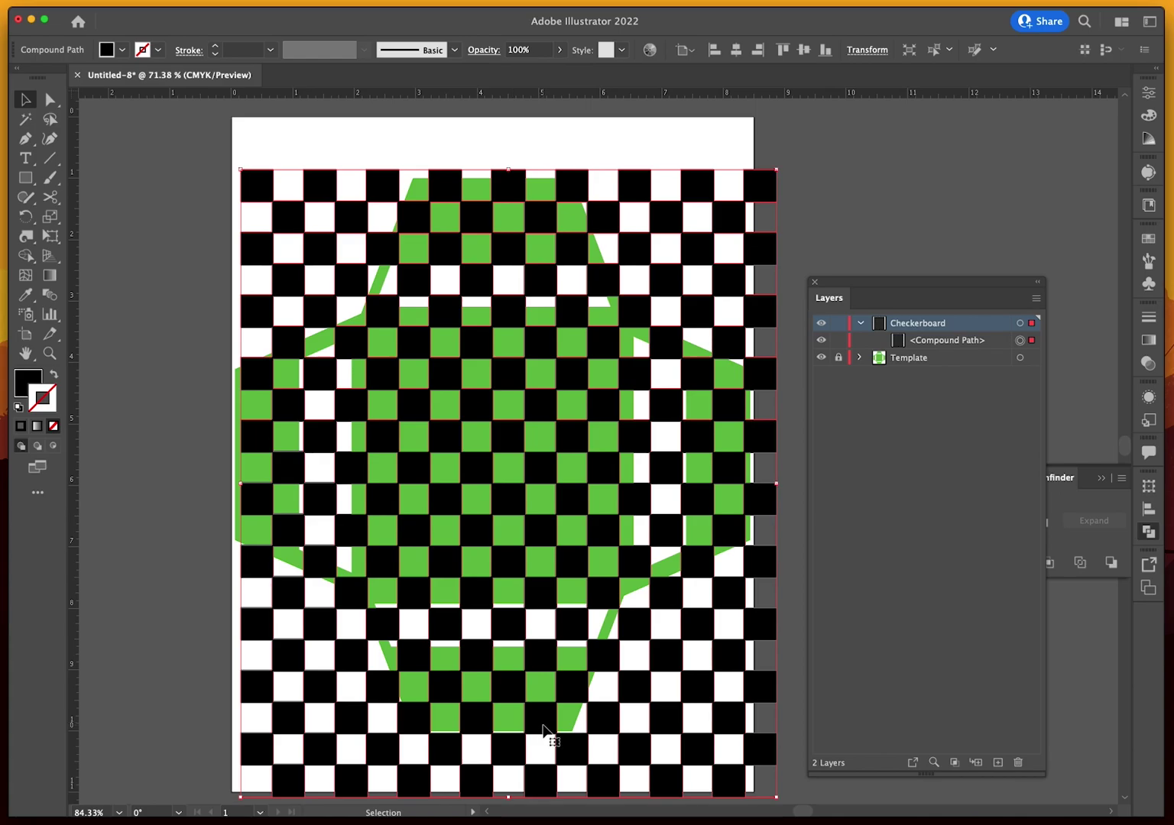
Shift the checkerboard up over the template and back left until its left edge meets the artboard's left edge
key("Up")
key("Up")
key("Up")
key("Up")
key("Up")
key("Up")
key("Up")
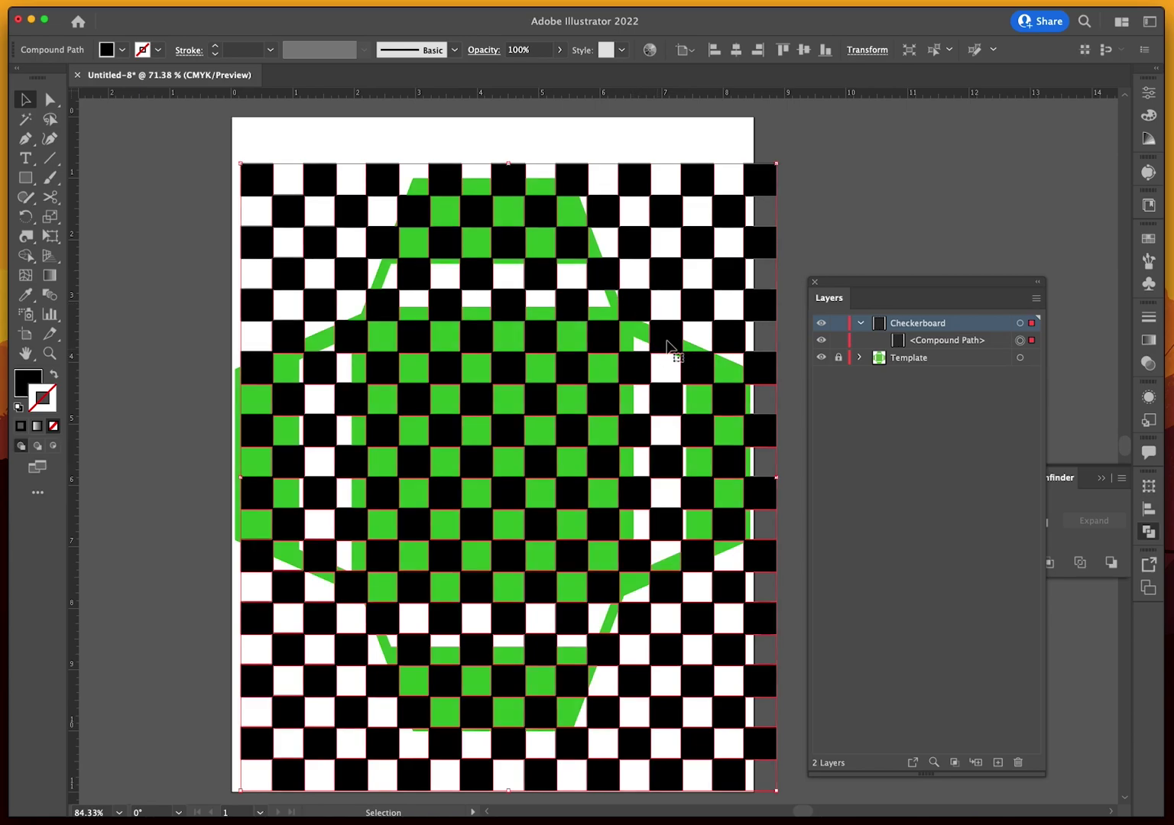
left_click_drag(678, 342, 667, 336)
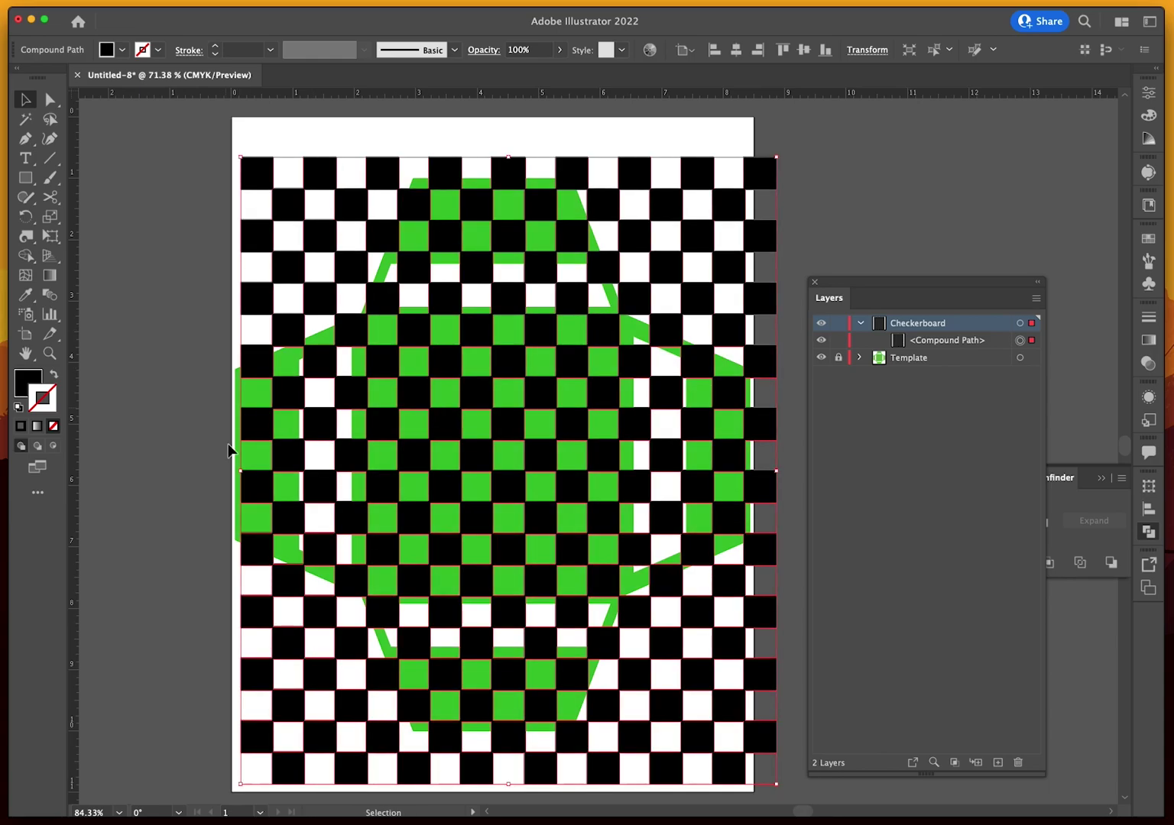
mouse_move(572, 375)
left_mouse_down()
mouse_move(608, 374)
mouse_move(557, 376)
left_mouse_up()
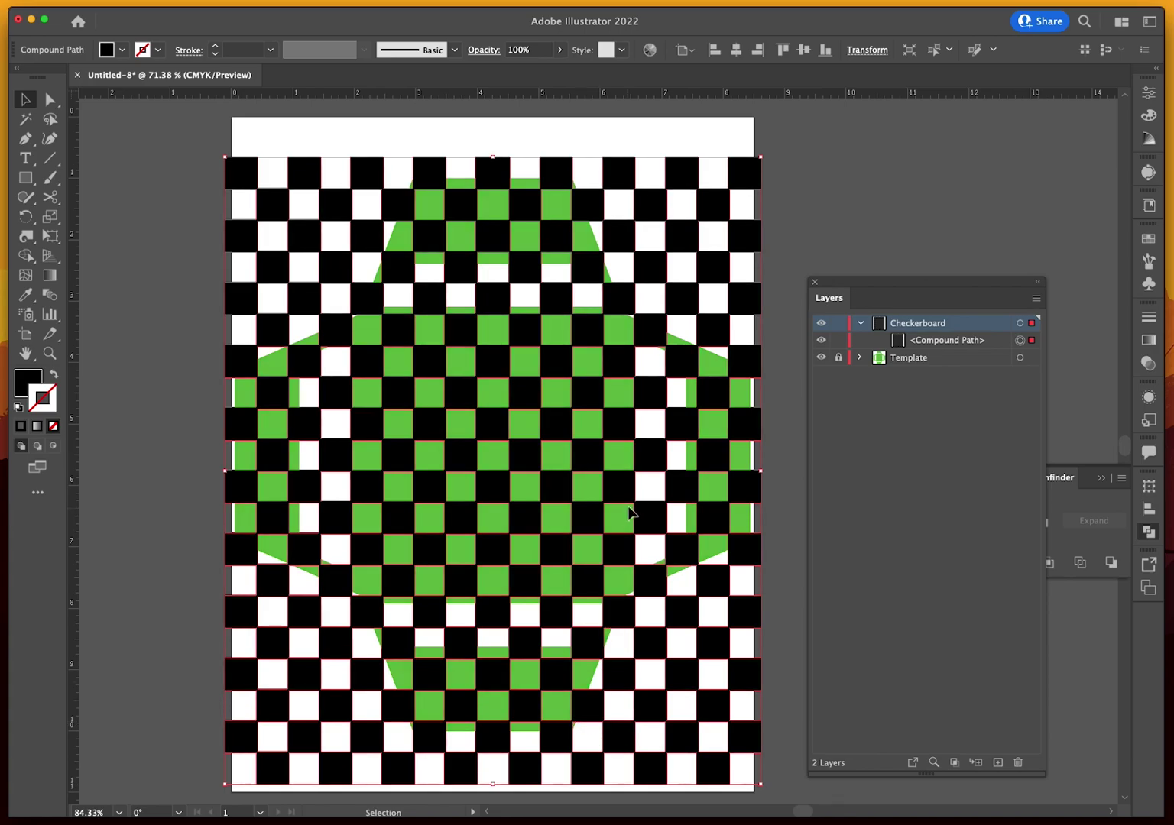
mouse_move(705, 406)
left_mouse_down()
mouse_move(692, 409)
mouse_move(705, 416)
mouse_move(708, 405)
left_mouse_up()
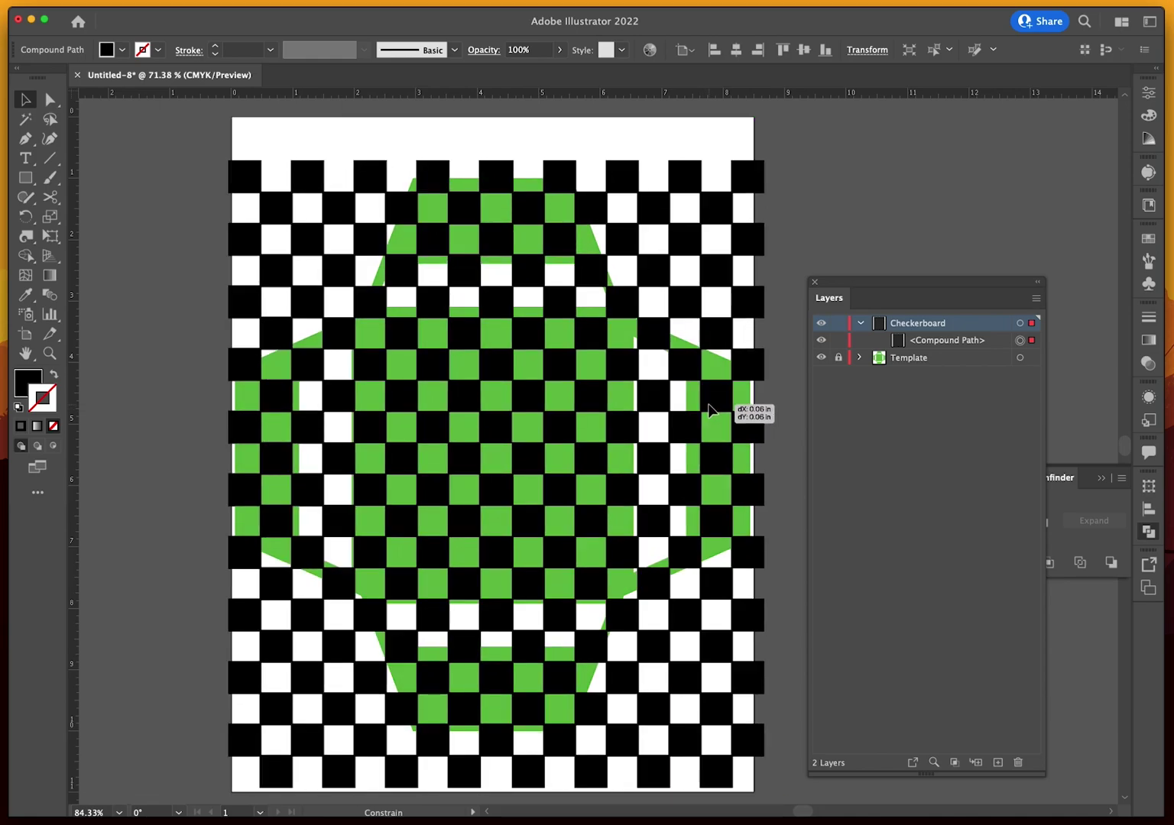
left_click_drag(709, 405, 709, 407)
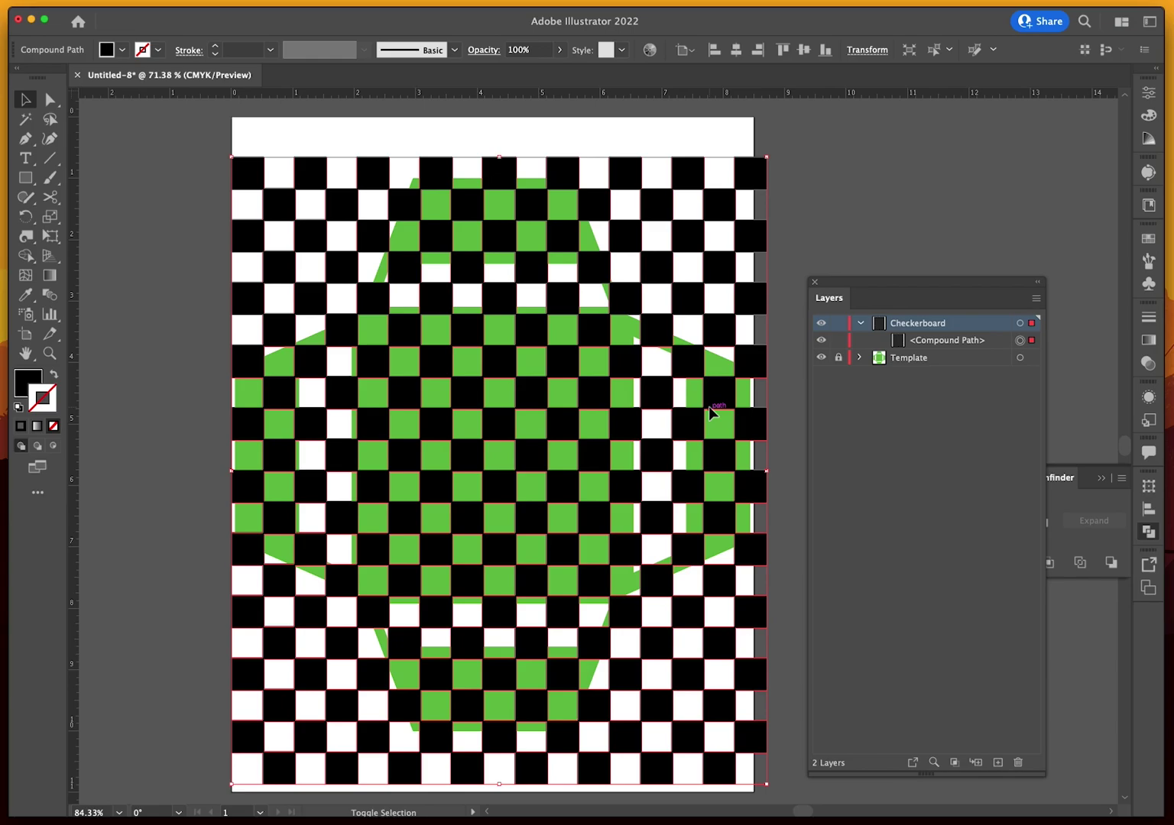
key("shift+Down")
key("shift+Down")
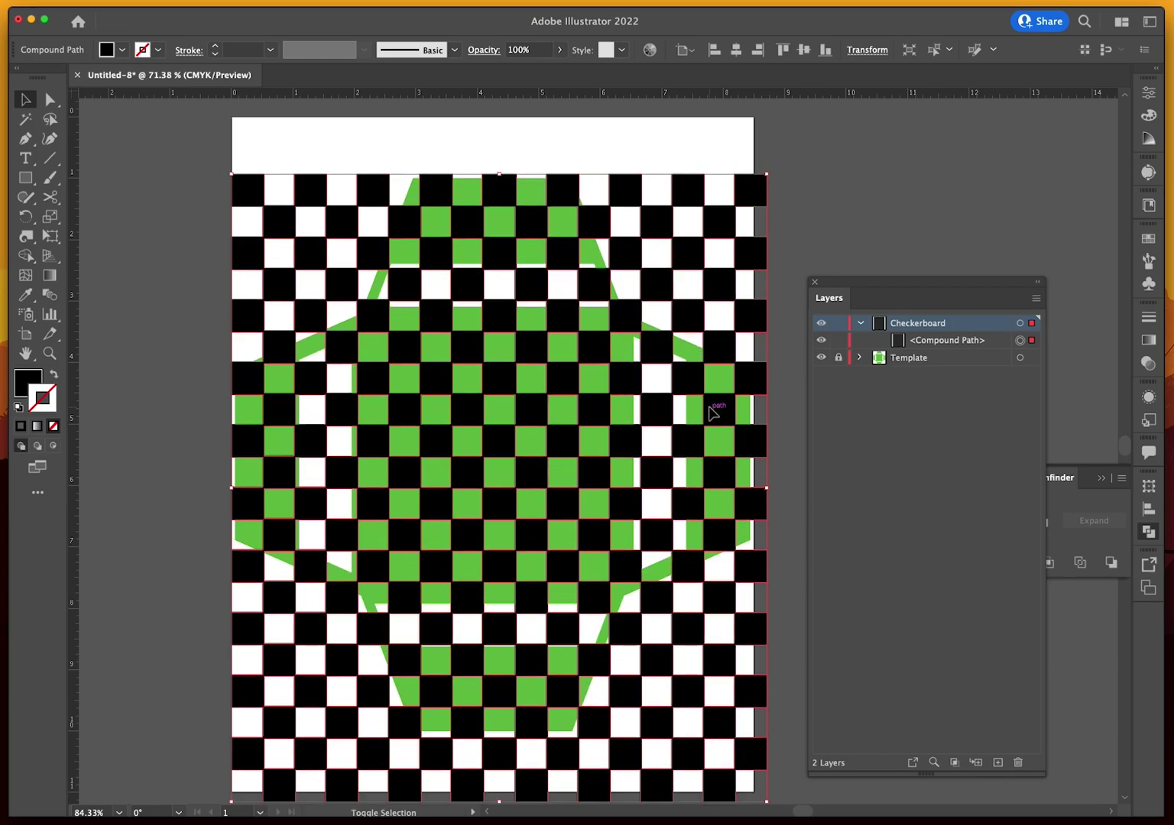
key("shift+Up")
key("shift+Up")
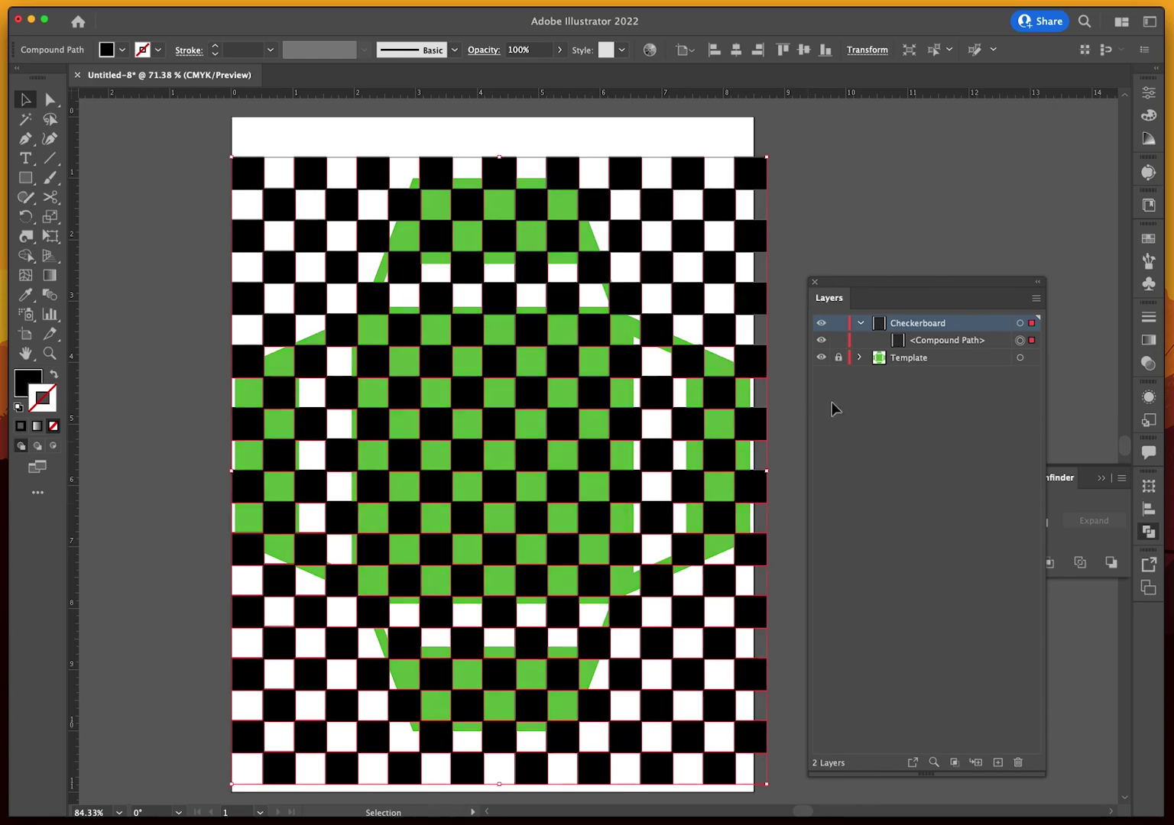
left_click(791, 268)
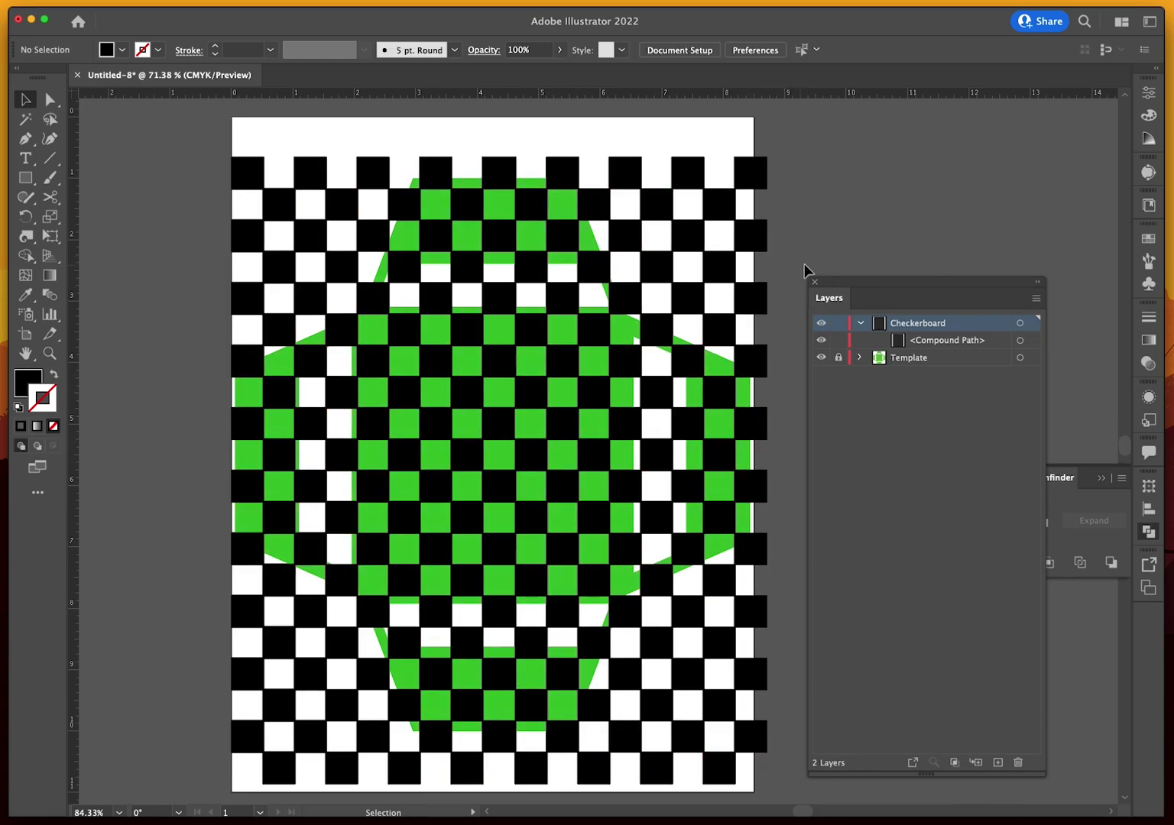
Unlock the Template layer, duplicate its green compound path, and place one copy above the checkerboard path in the Checkerboard layer
left_click(841, 359)
left_click(925, 361)
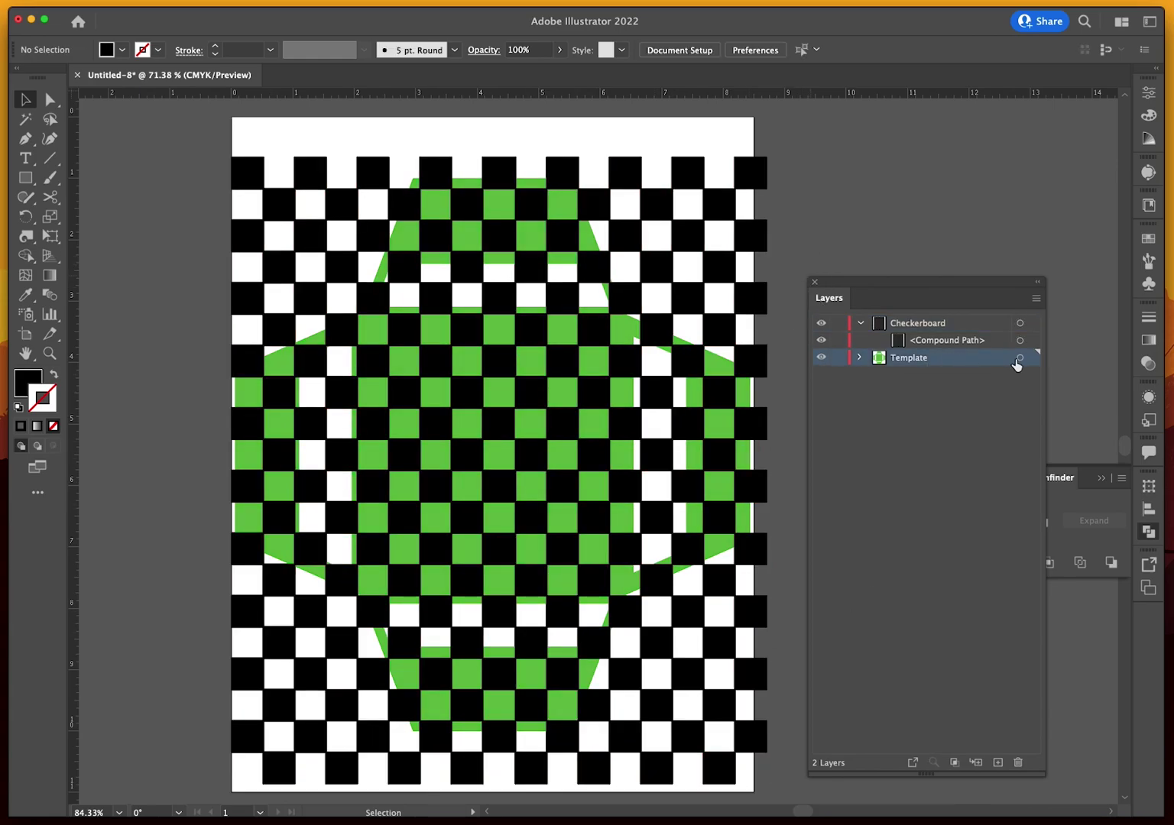
left_click(1019, 359)
left_click(859, 357)
left_click_drag(941, 374, 997, 761)
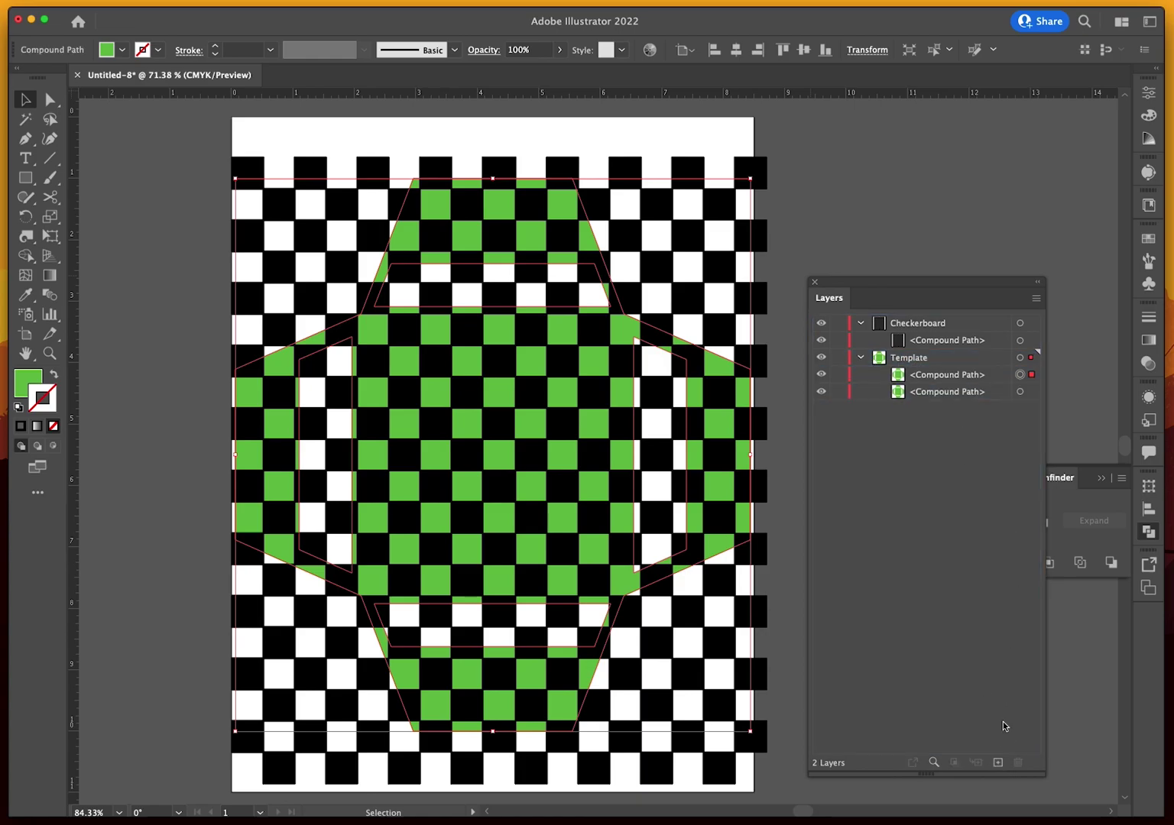
left_click_drag(950, 379, 931, 354)
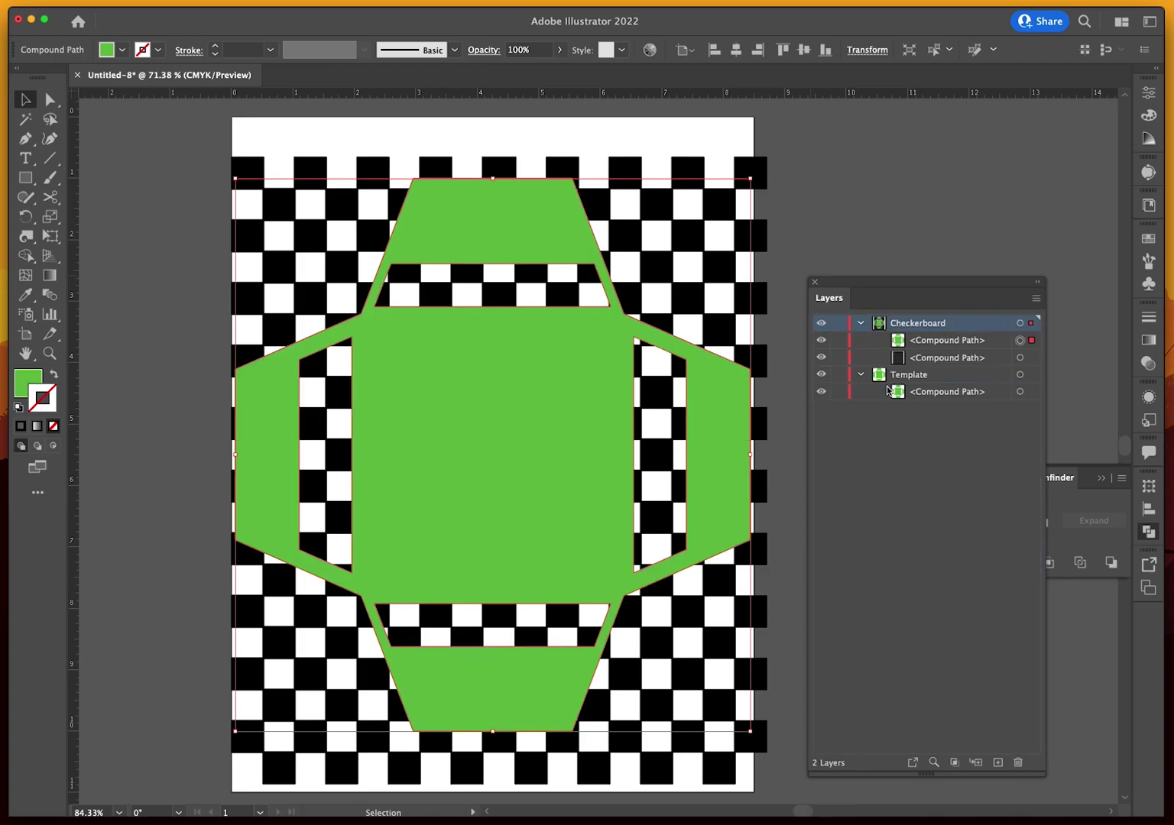
Collapse, lock and hide the Template layer
left_click(861, 374)
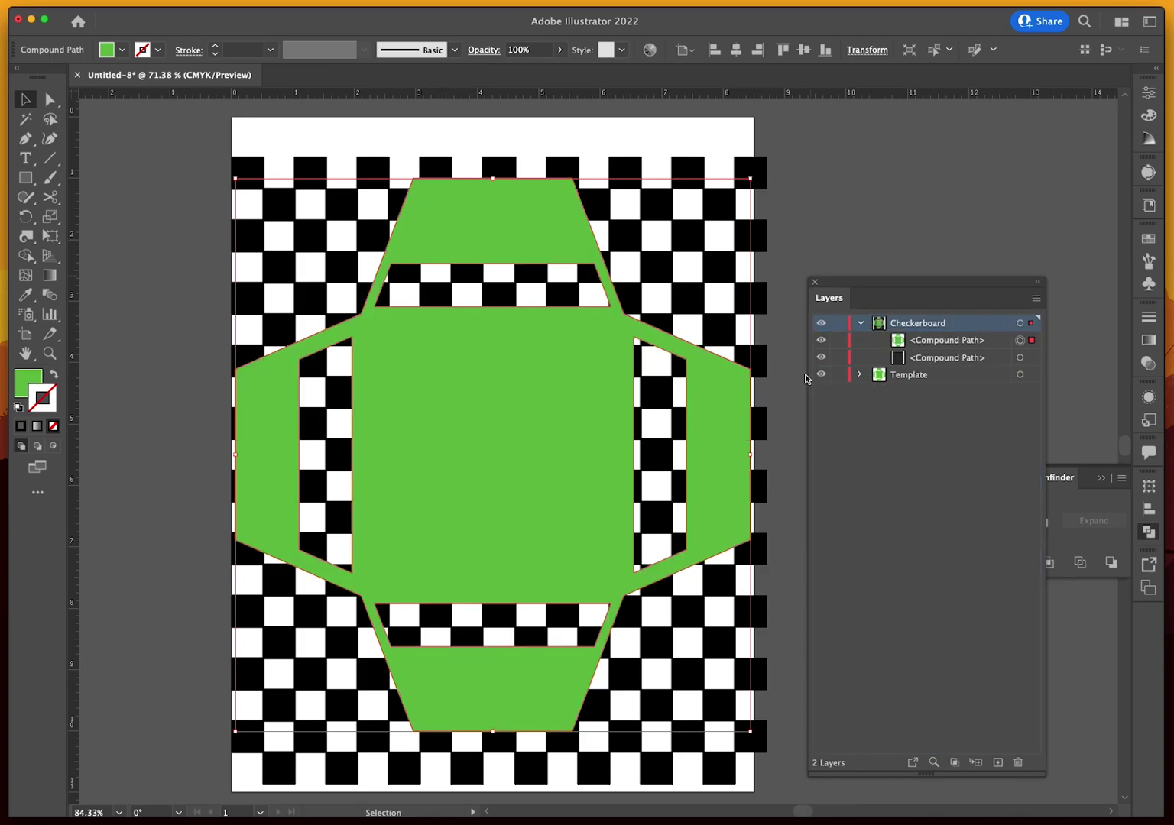
left_click(838, 374)
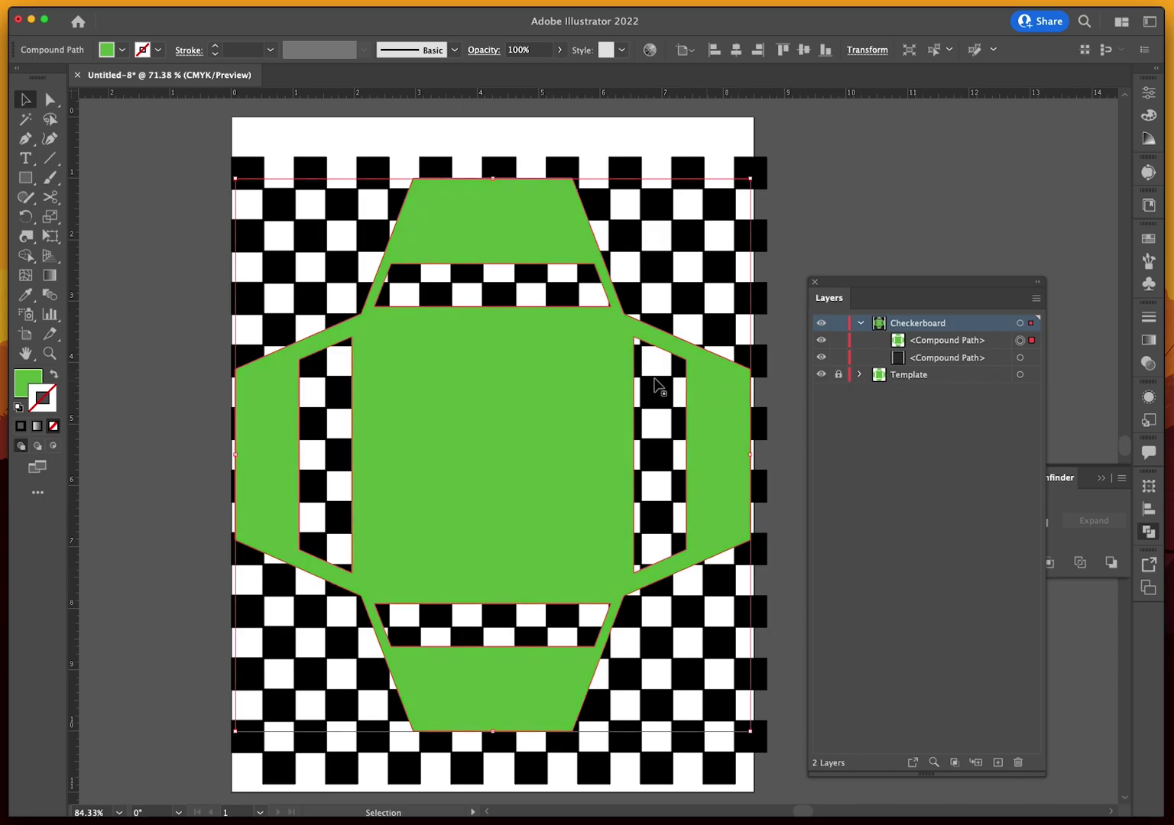
left_click(820, 374)
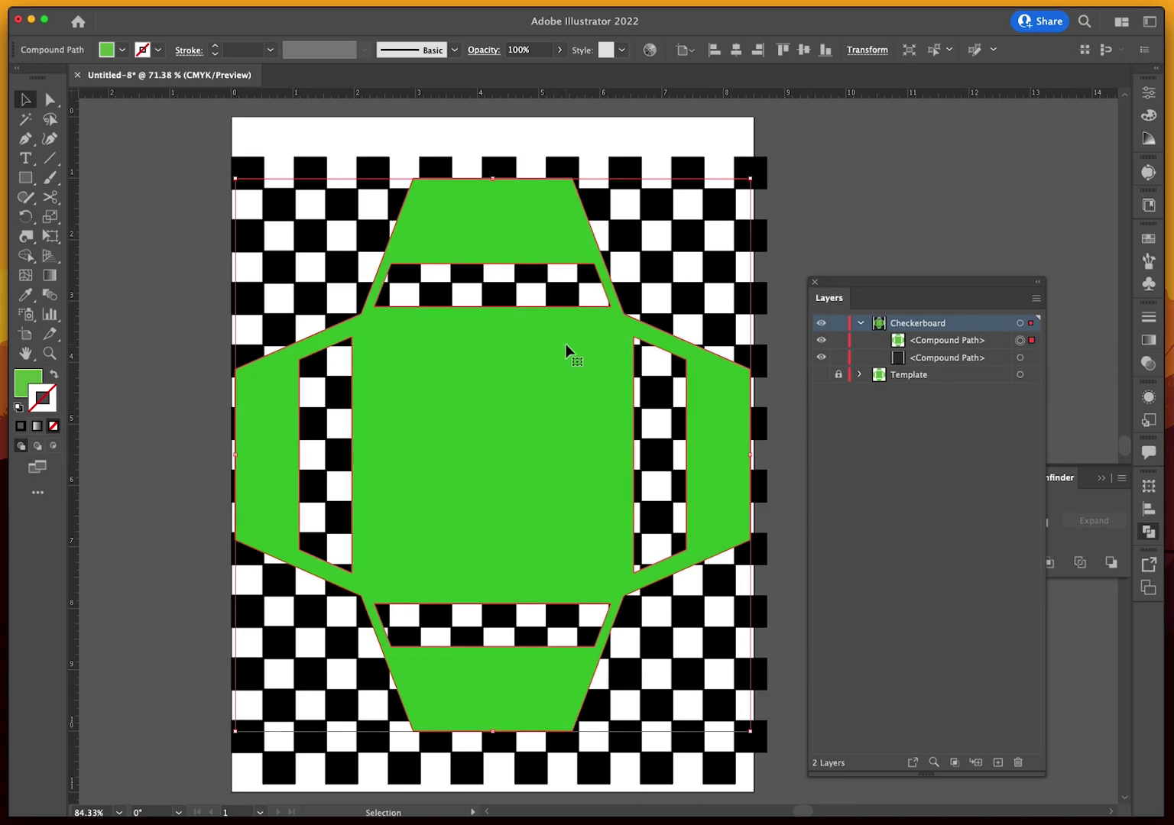
Select the green template copy together with the checkerboard compound path in the Checkerboard layer
left_click(645, 178, "shift")
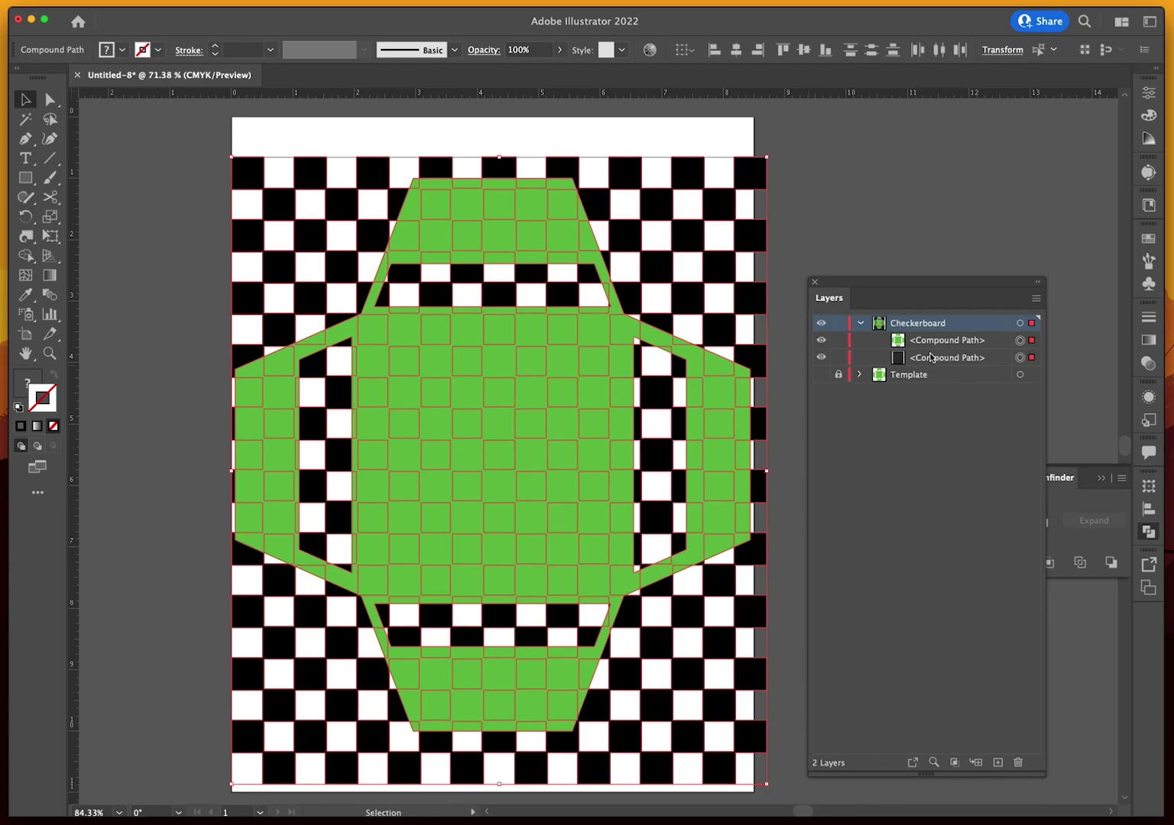
right_click(585, 416)
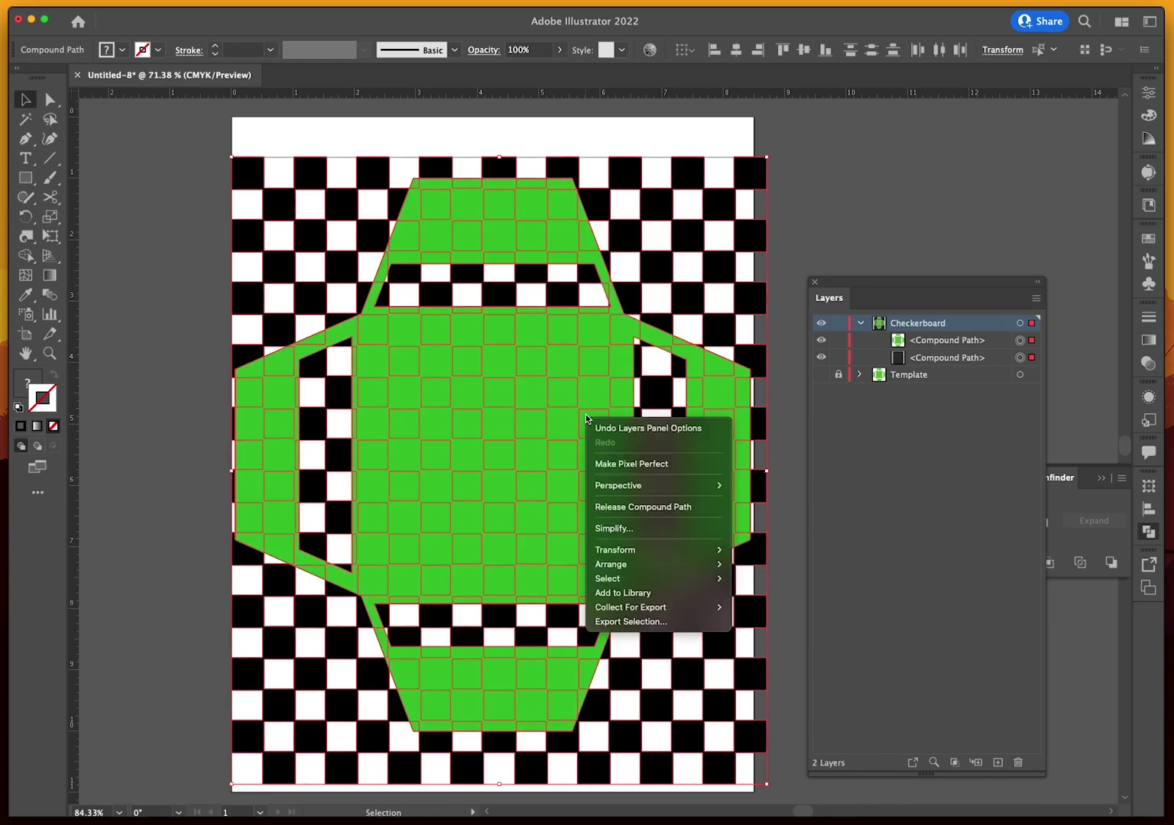
left_click(922, 435)
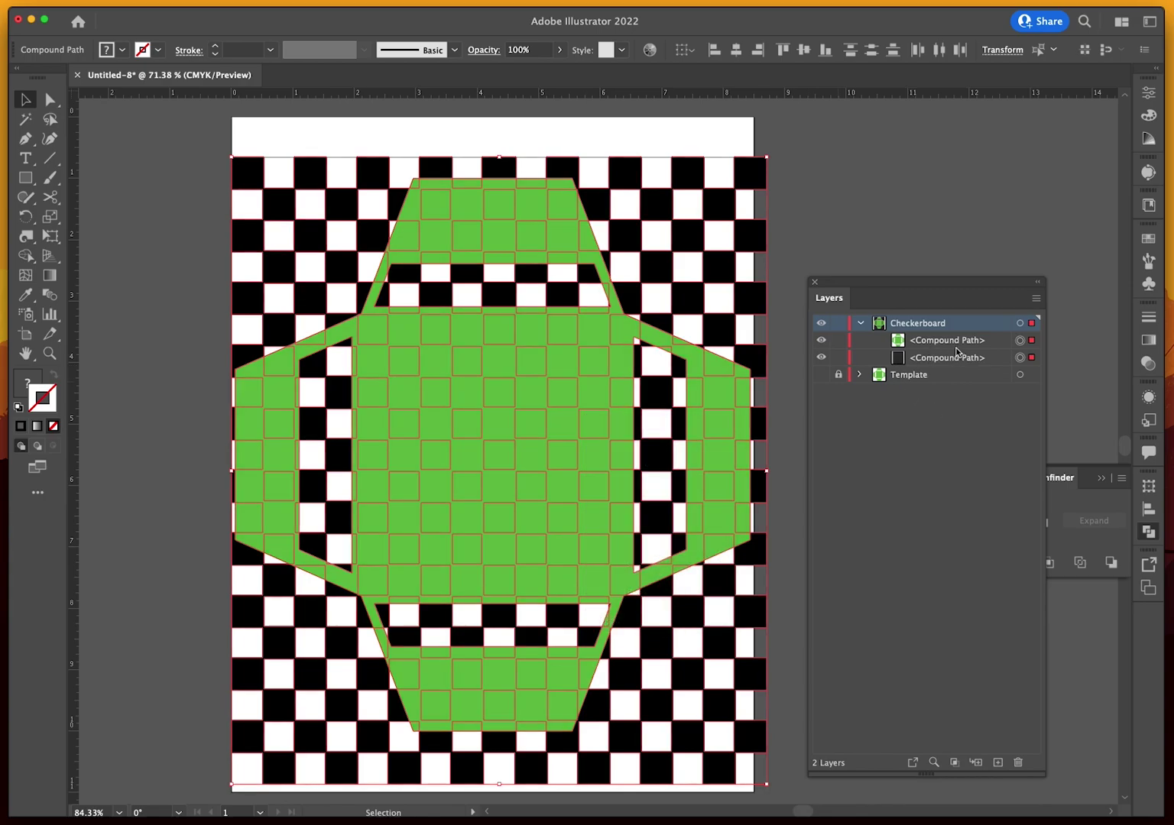
left_click(955, 348)
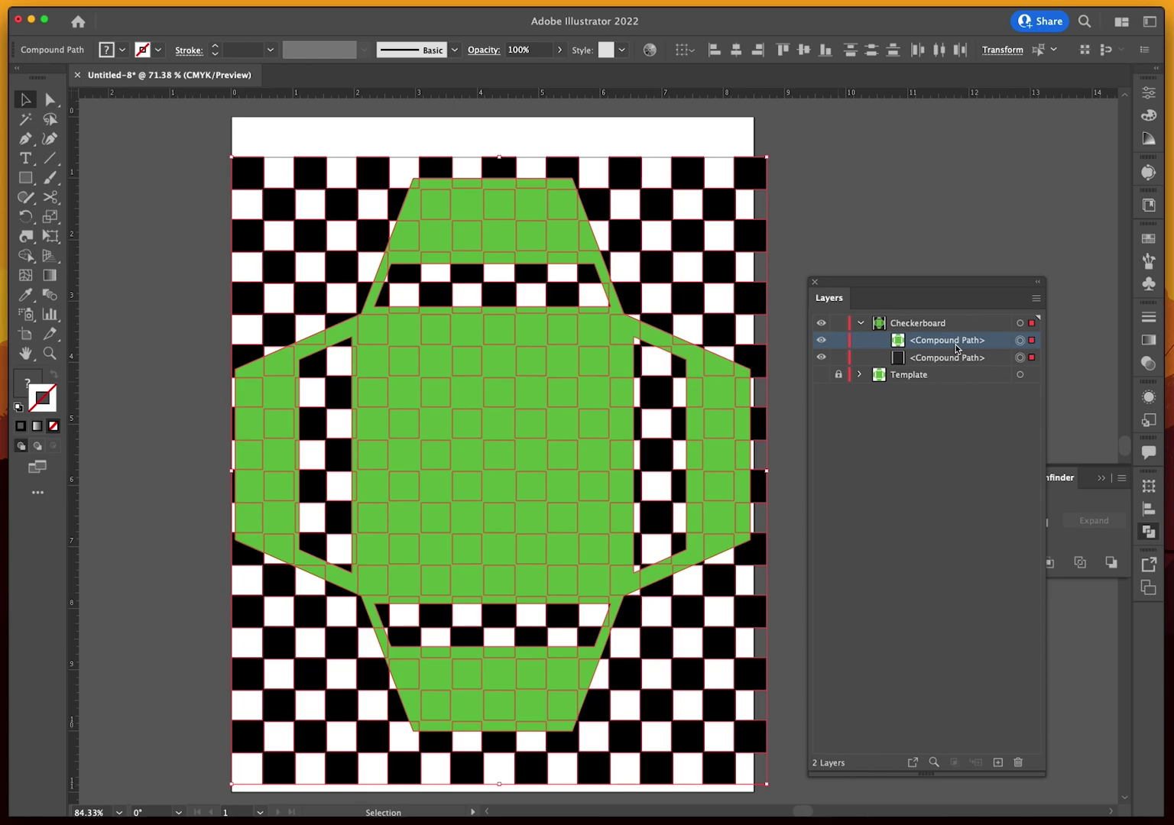
left_click(1019, 341)
left_click(1020, 358, "shift")
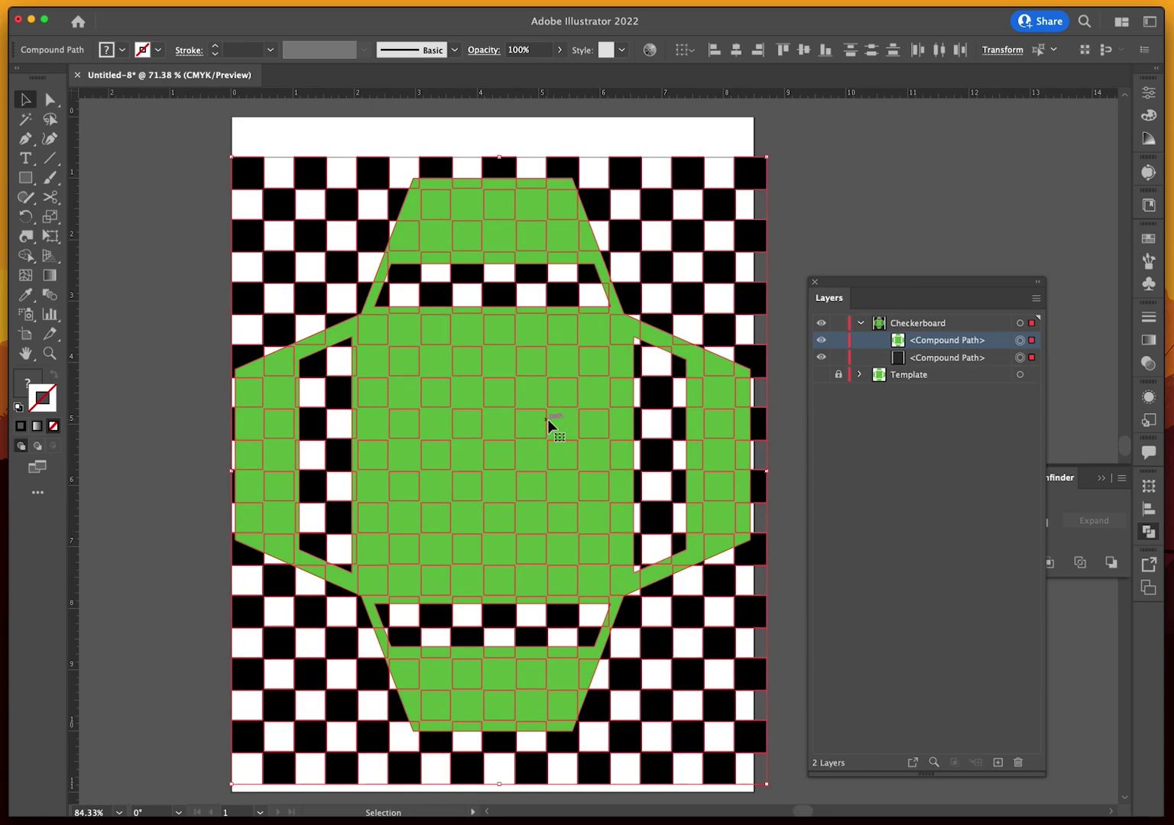
right_click(547, 420)
right_click(542, 424)
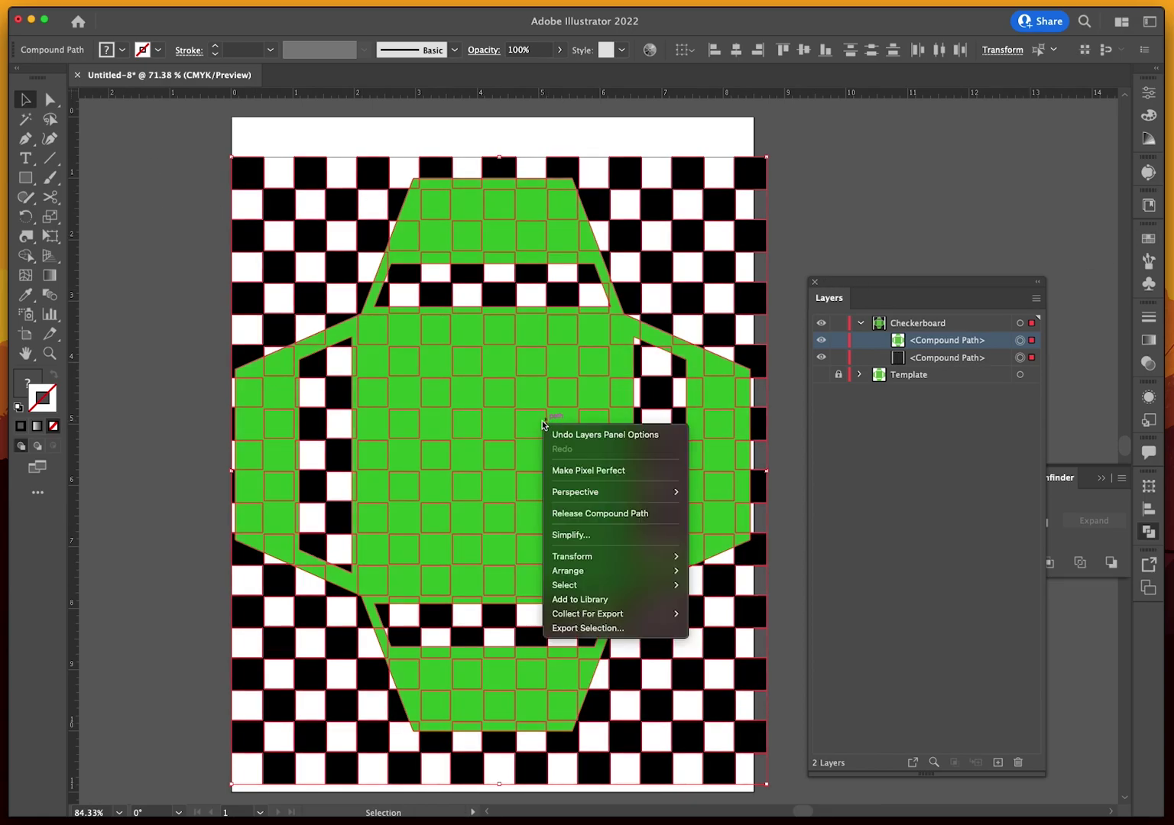
right_click(503, 427)
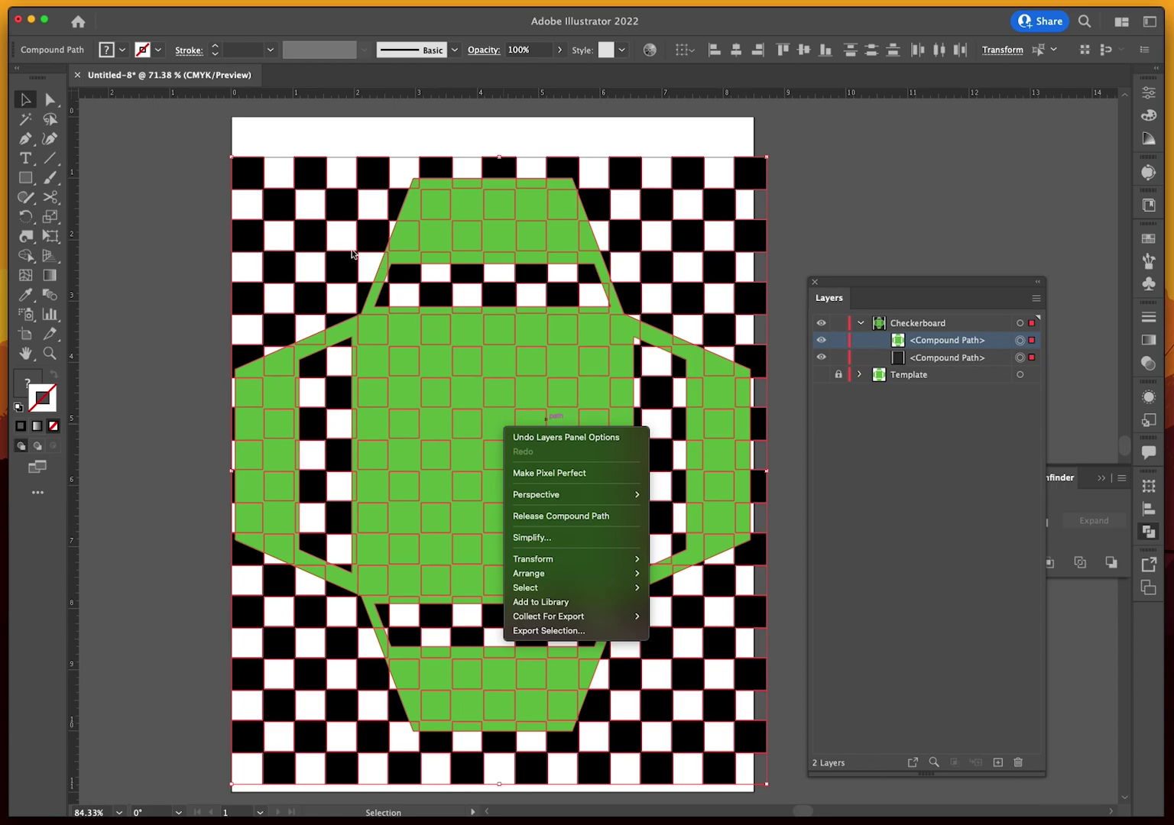
key("Escape")
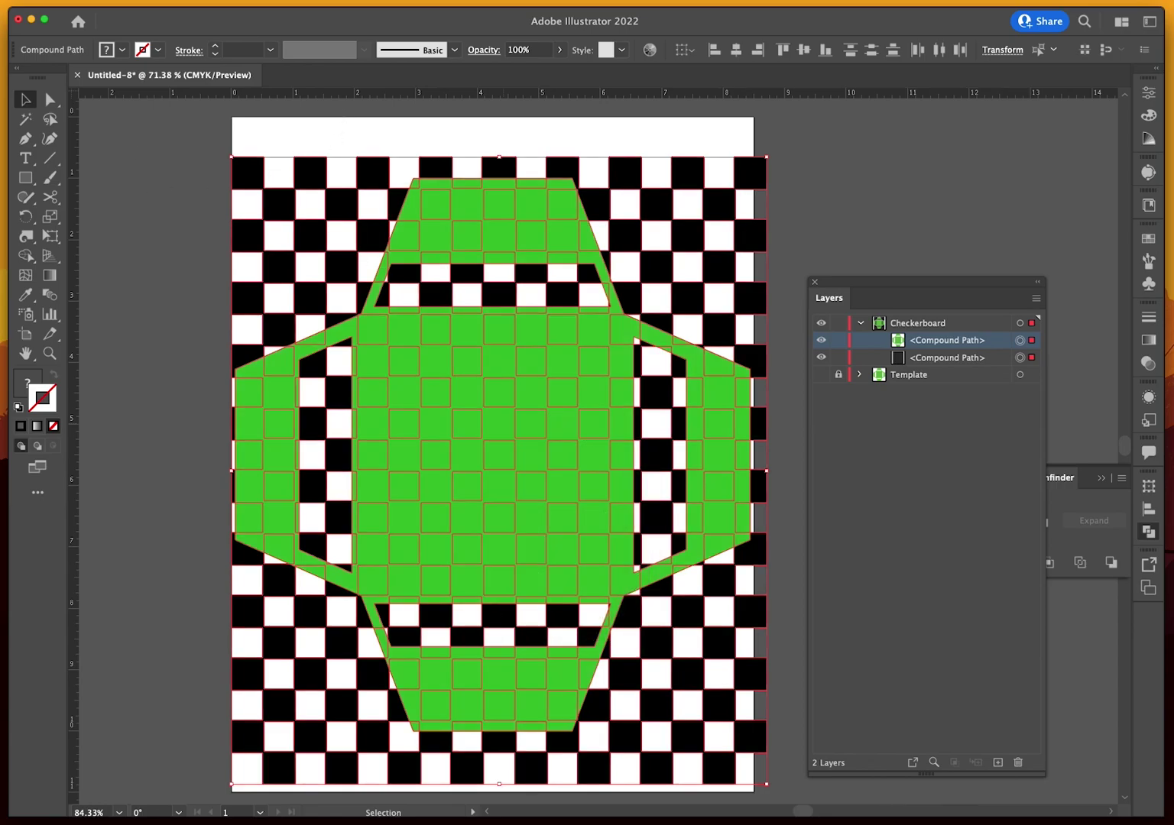
Search the commands for "mask" and make a clipping mask from the selected template copy and checkerboard, leaving nothing selected
left_click(1084, 23)
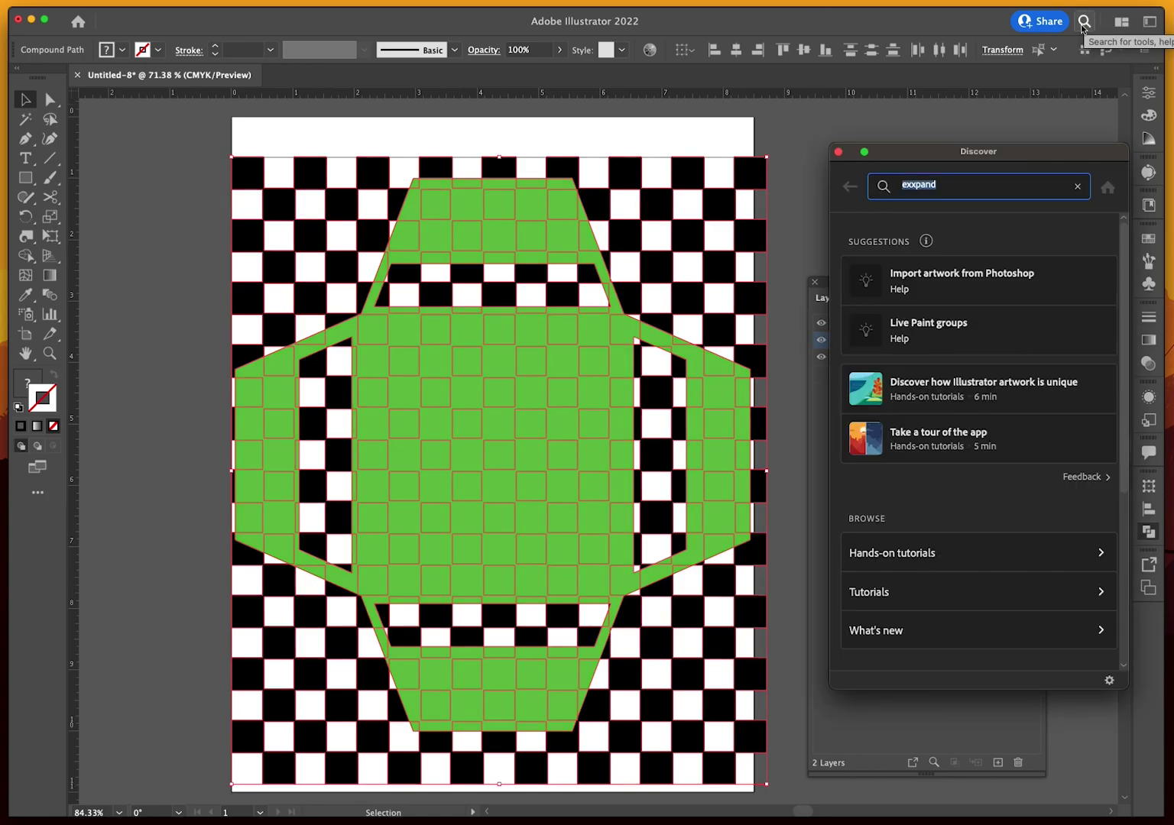
type("mask")
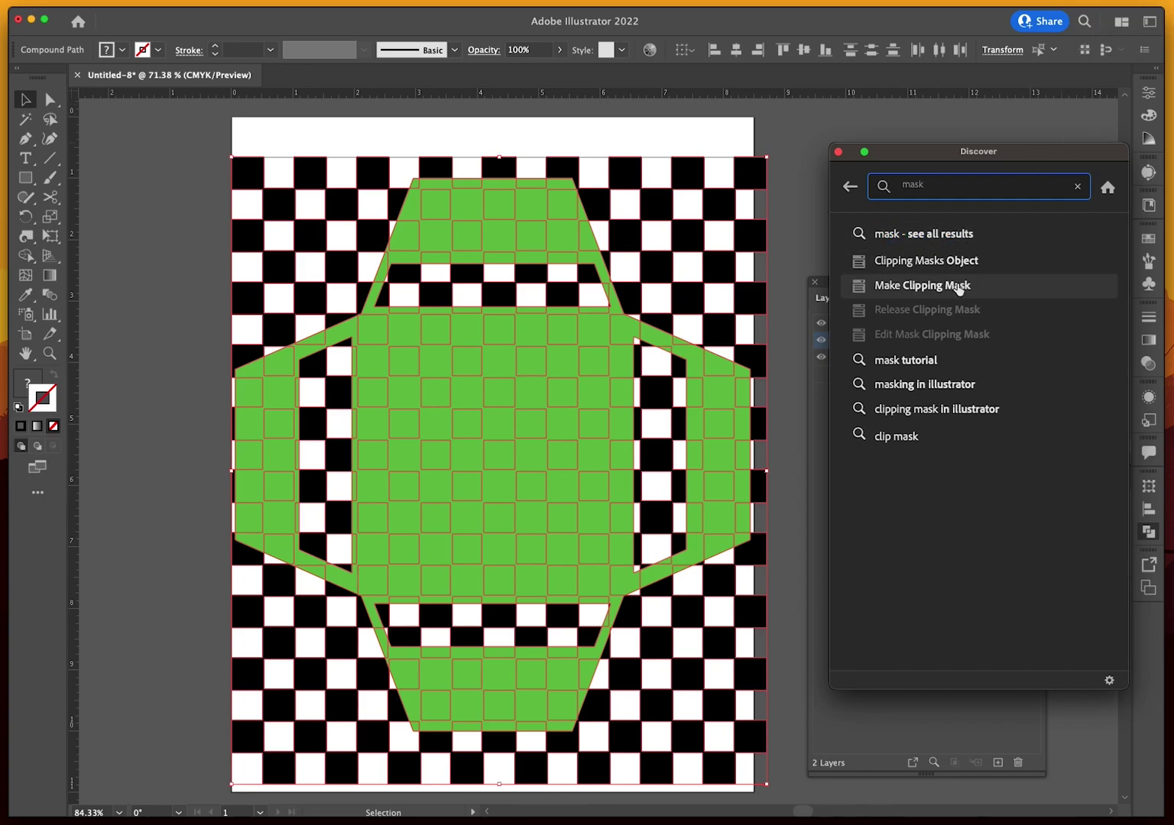
left_click_drag(964, 156, 506, 162)
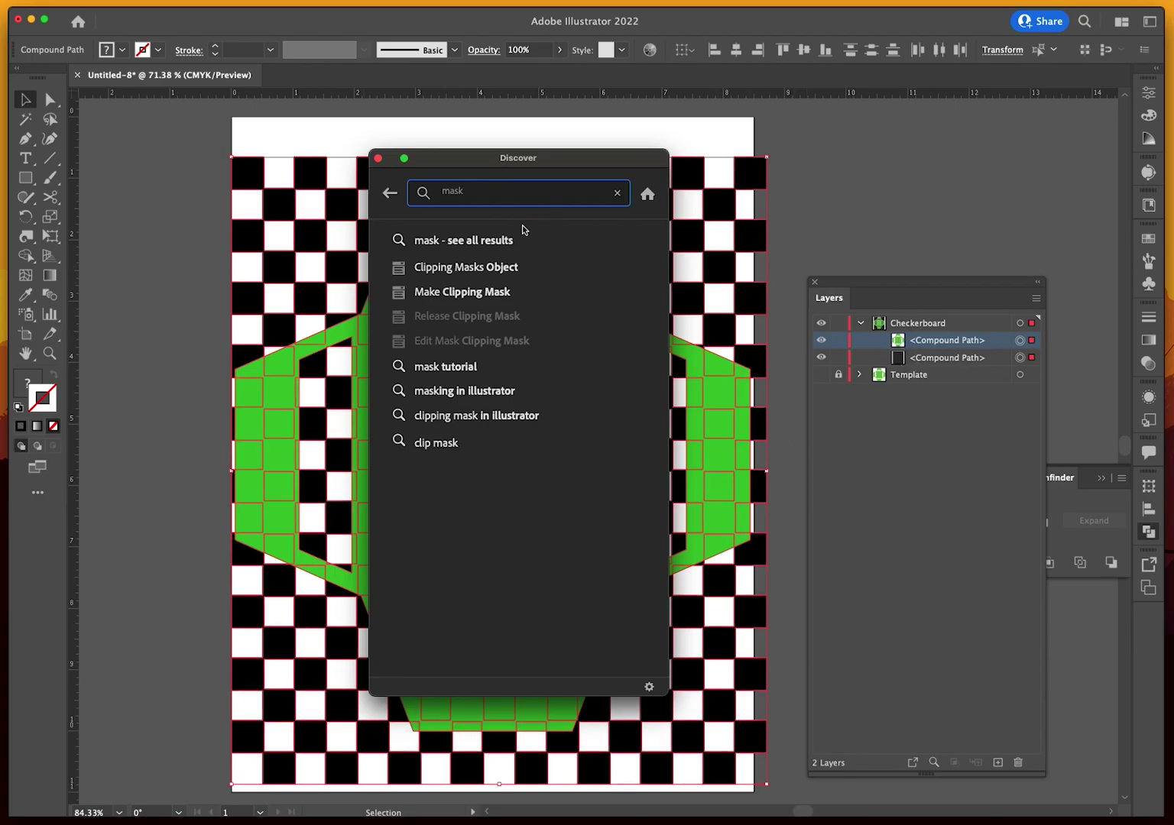
left_click(507, 290)
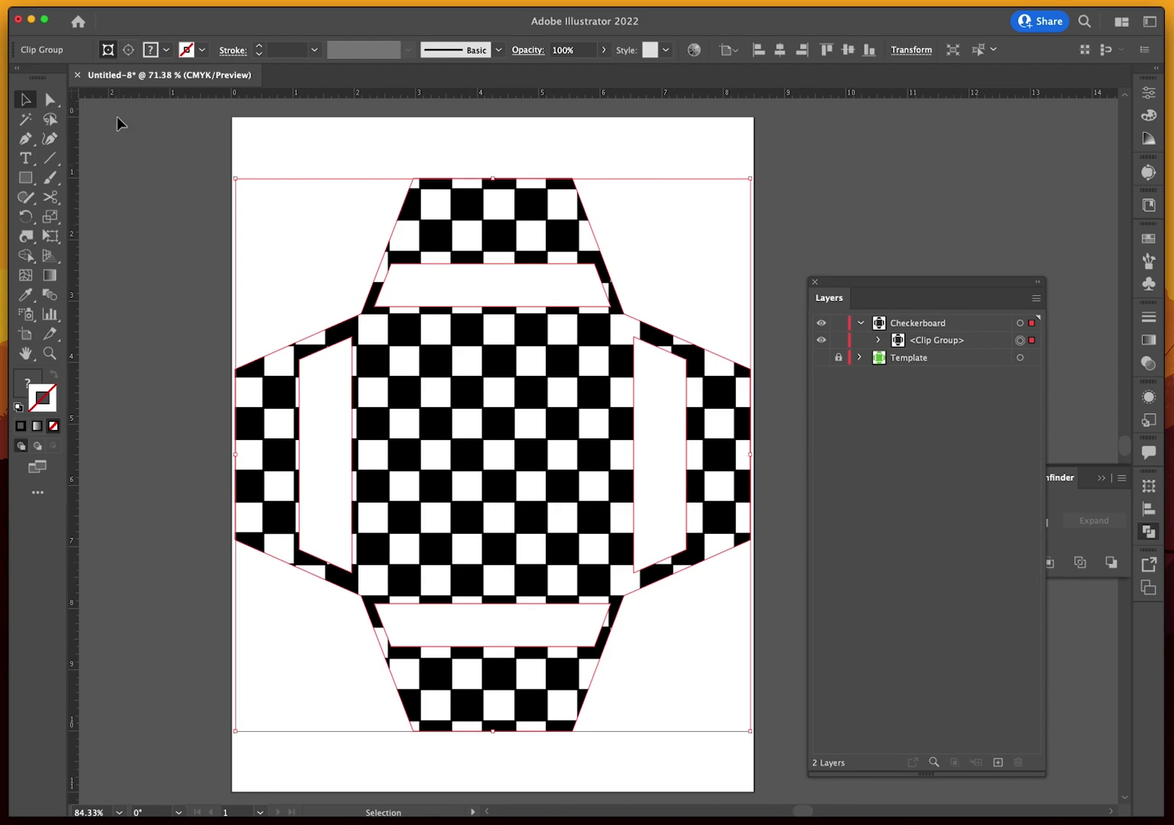
left_click(908, 274)
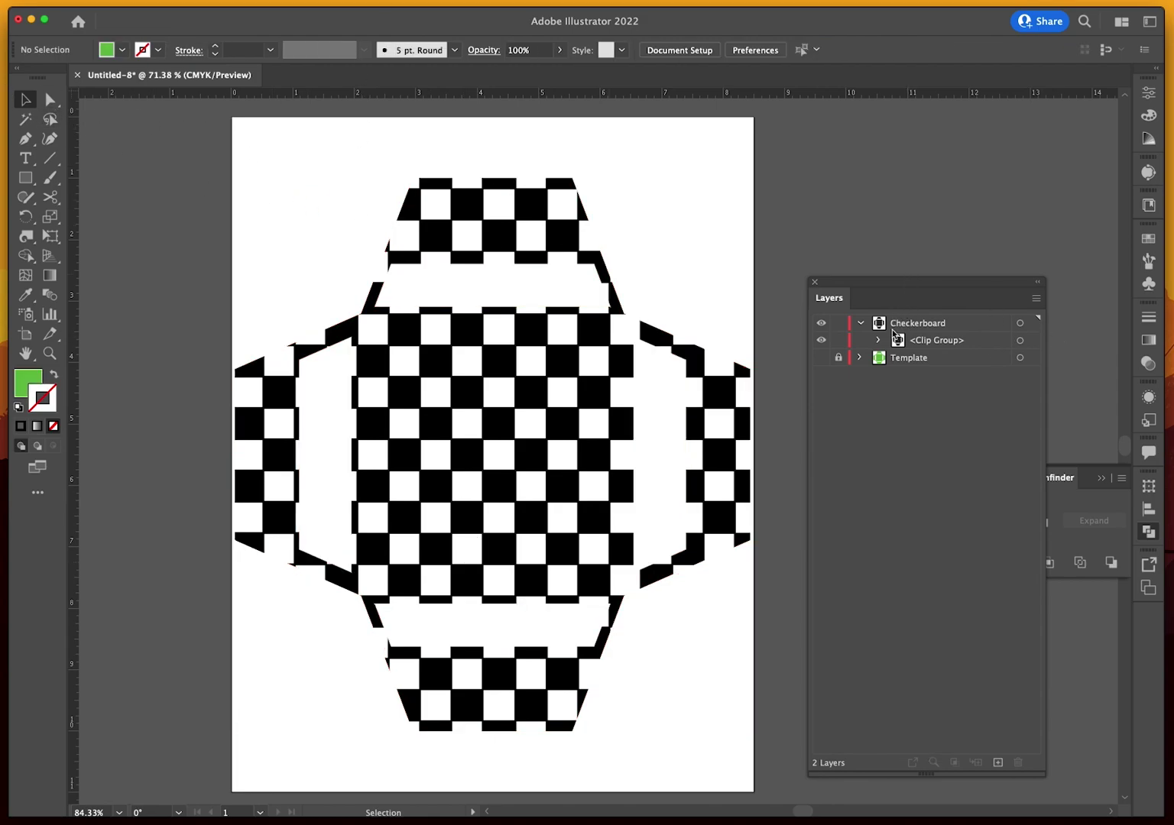
Collapse and lock the Checkerboard layer, and create a new layer above it
left_click(875, 341)
left_click(876, 341)
left_click(861, 324)
left_click(861, 324)
left_click(861, 324)
left_click(840, 324)
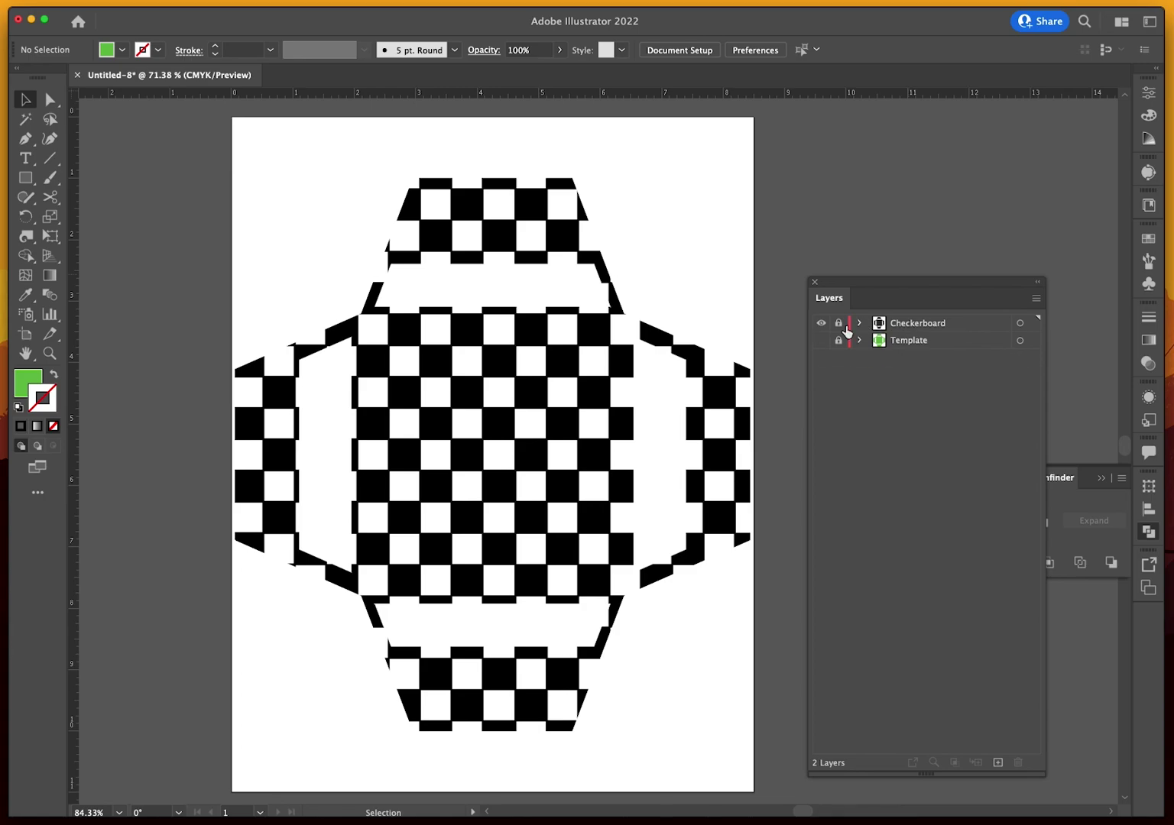
left_click(999, 762)
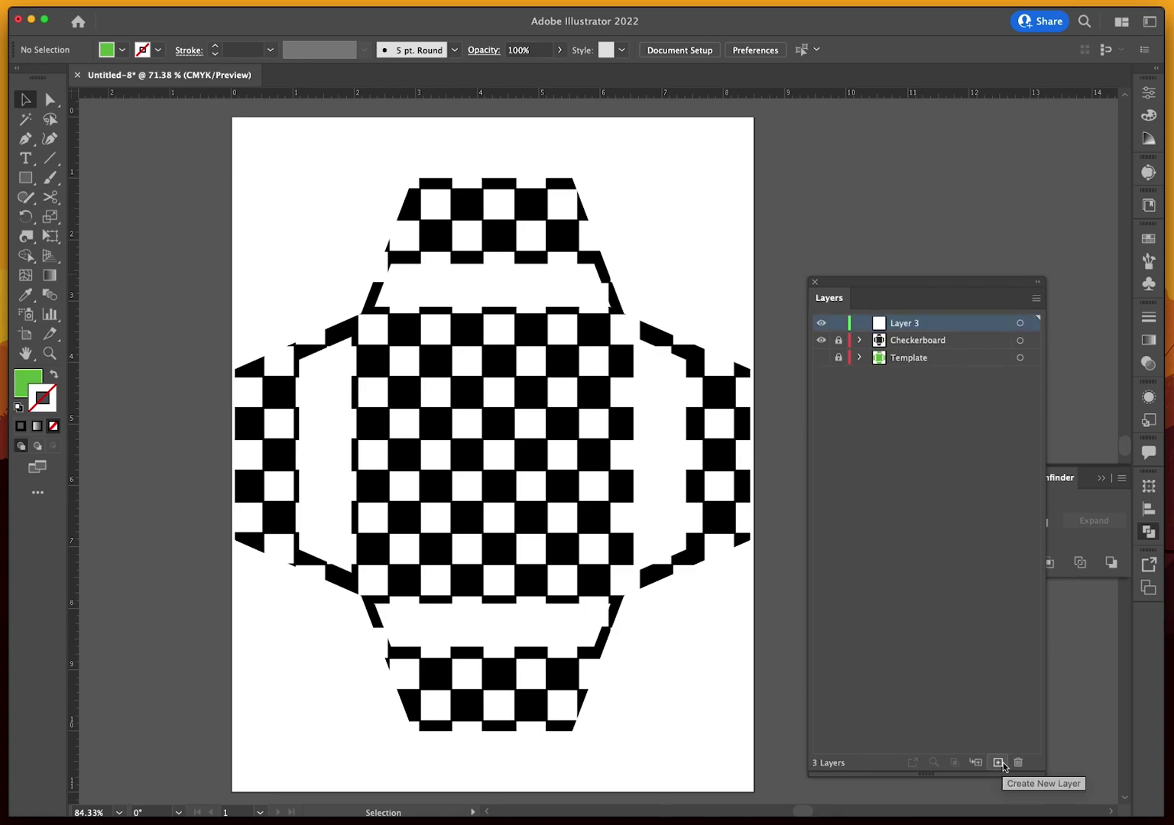
Duplicate the clipping compound path inside the Checkerboard layer's clip group
left_click(858, 341)
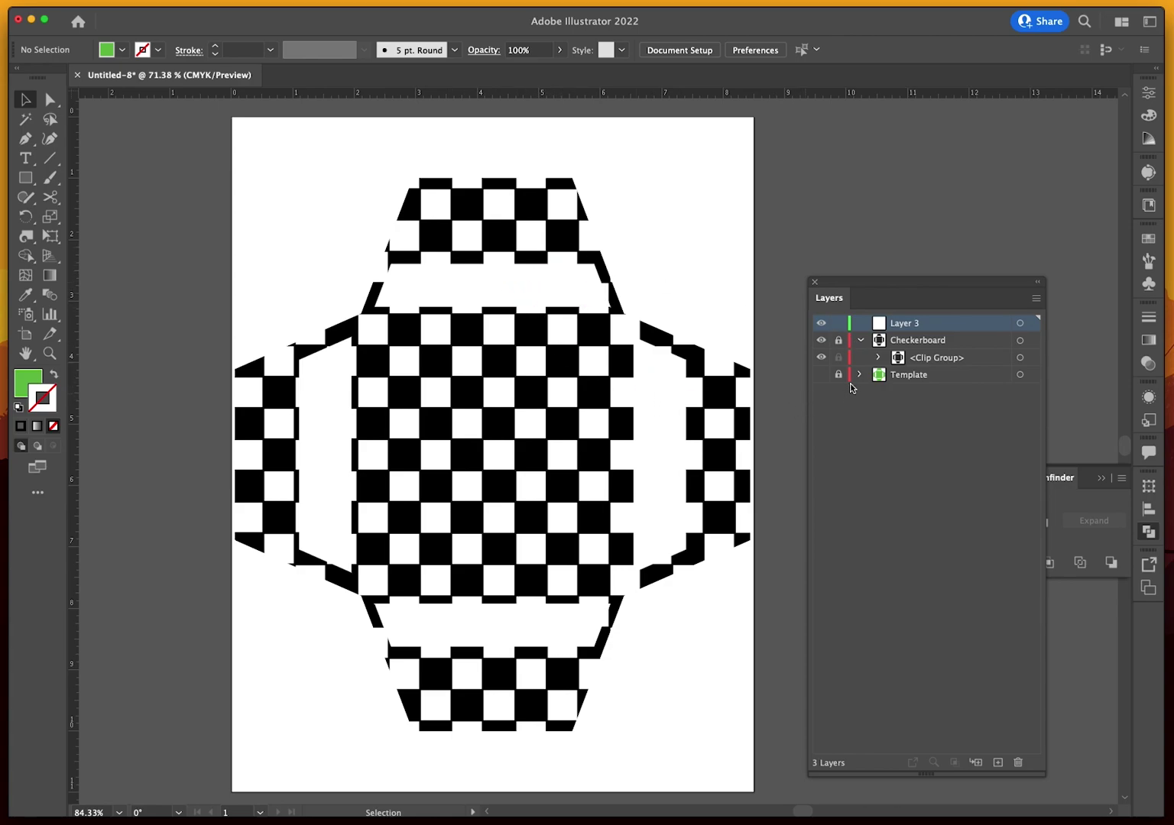
left_click(879, 356)
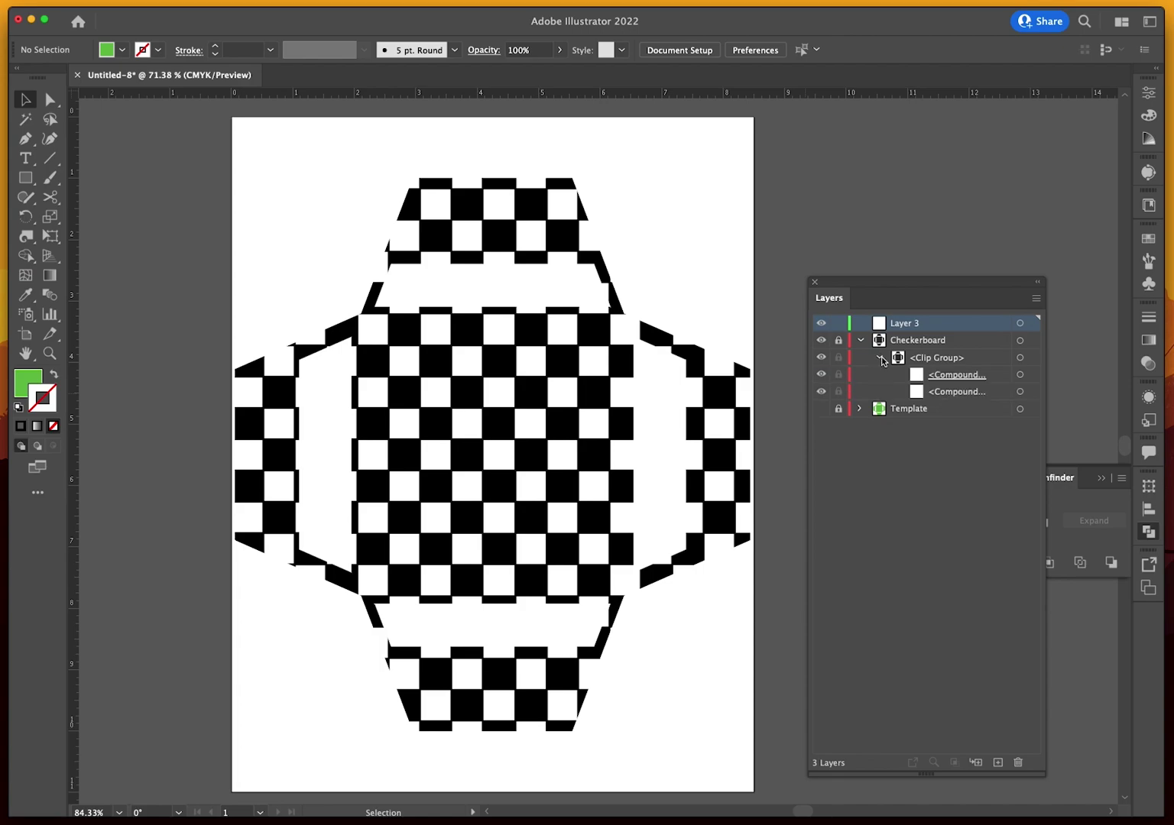
left_click_drag(991, 380, 1035, 689)
left_click_drag(1023, 771, 948, 396)
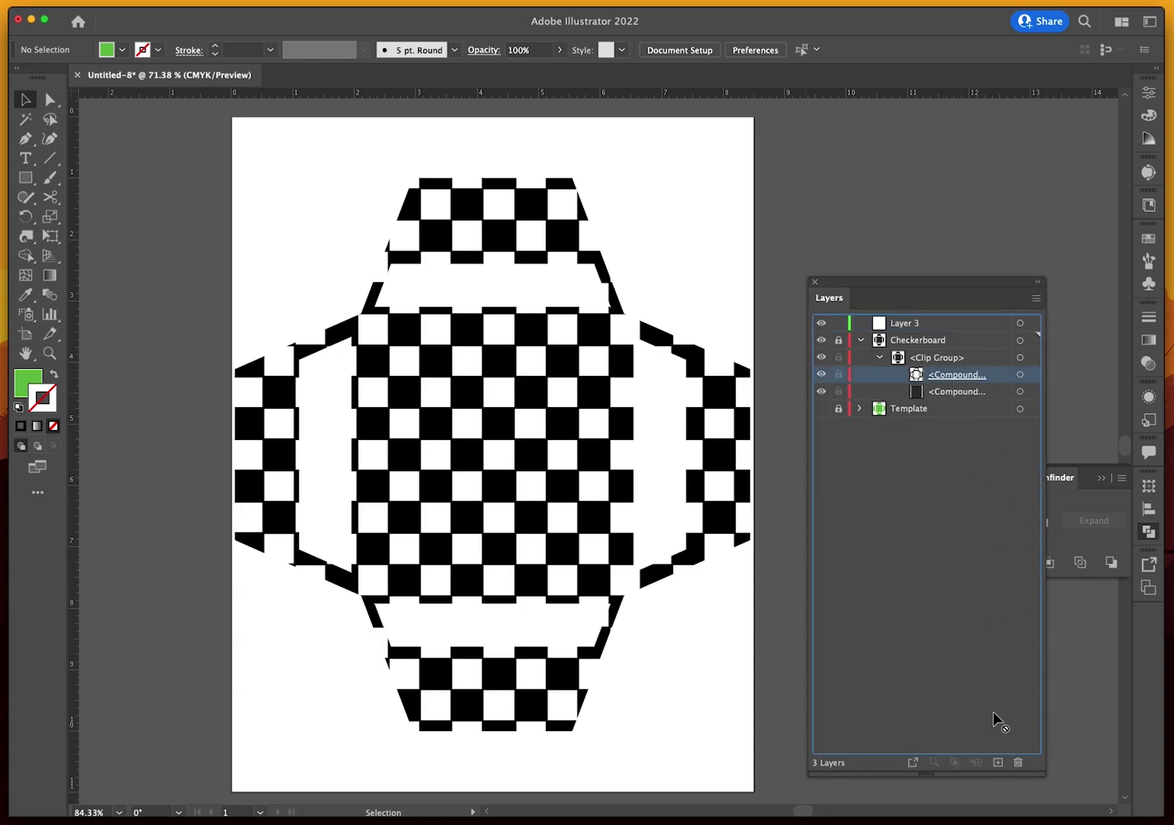
left_click_drag(999, 759, 997, 761)
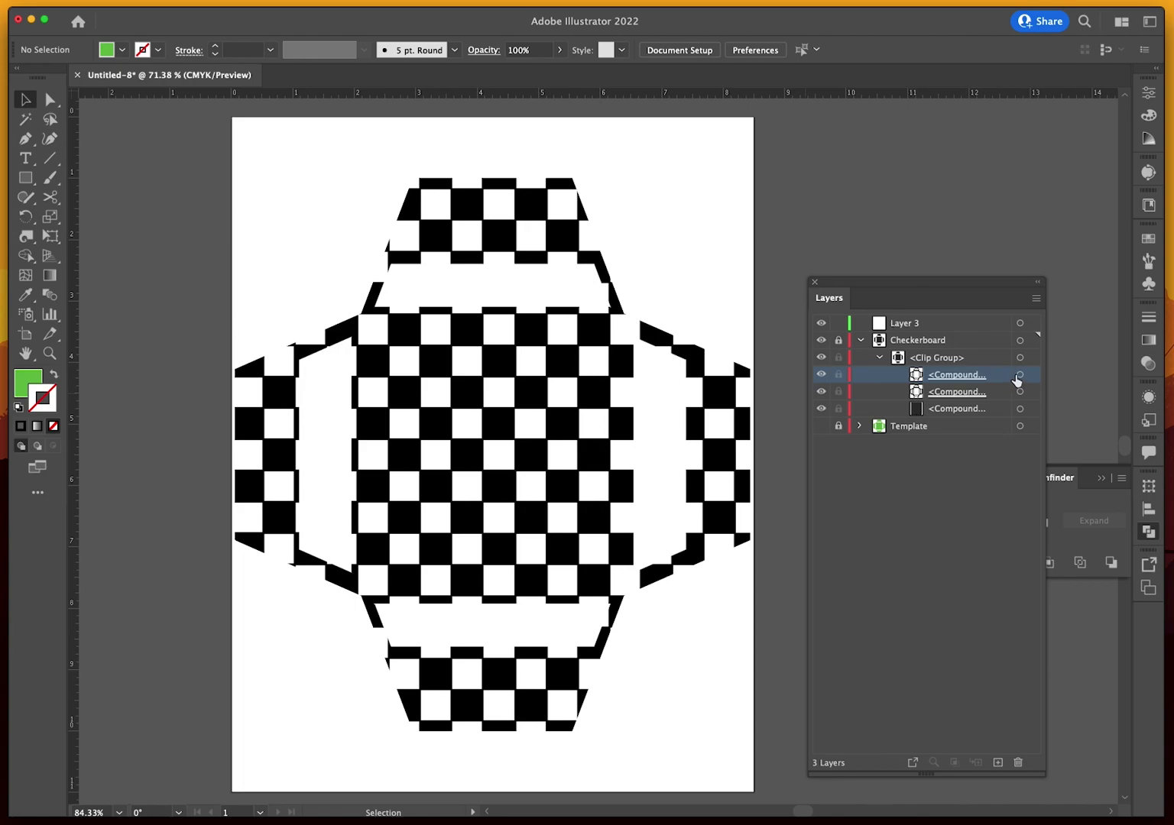
Unlock the Checkerboard layer, move the duplicated clipping path into Layer 3, and collapse and relock the Checkerboard layer
left_click(838, 341)
left_click_drag(988, 380, 962, 327)
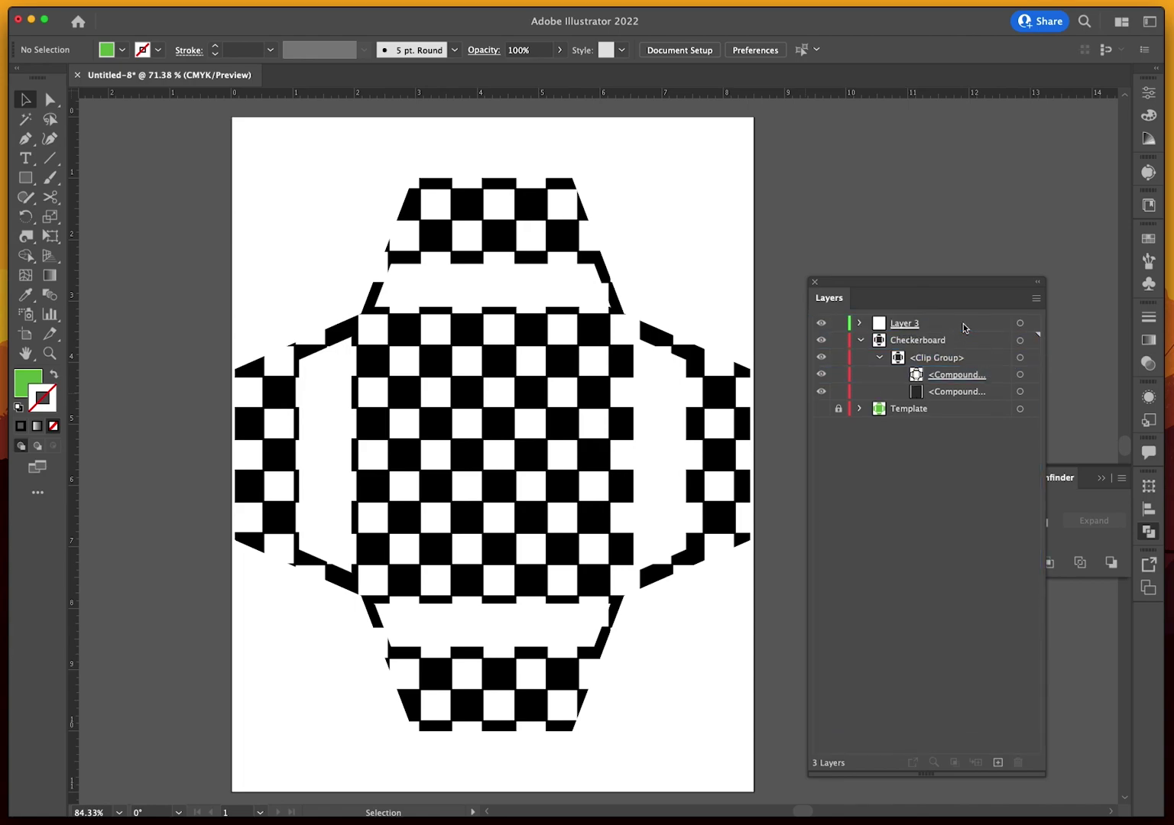
left_click(859, 340)
left_click(838, 340)
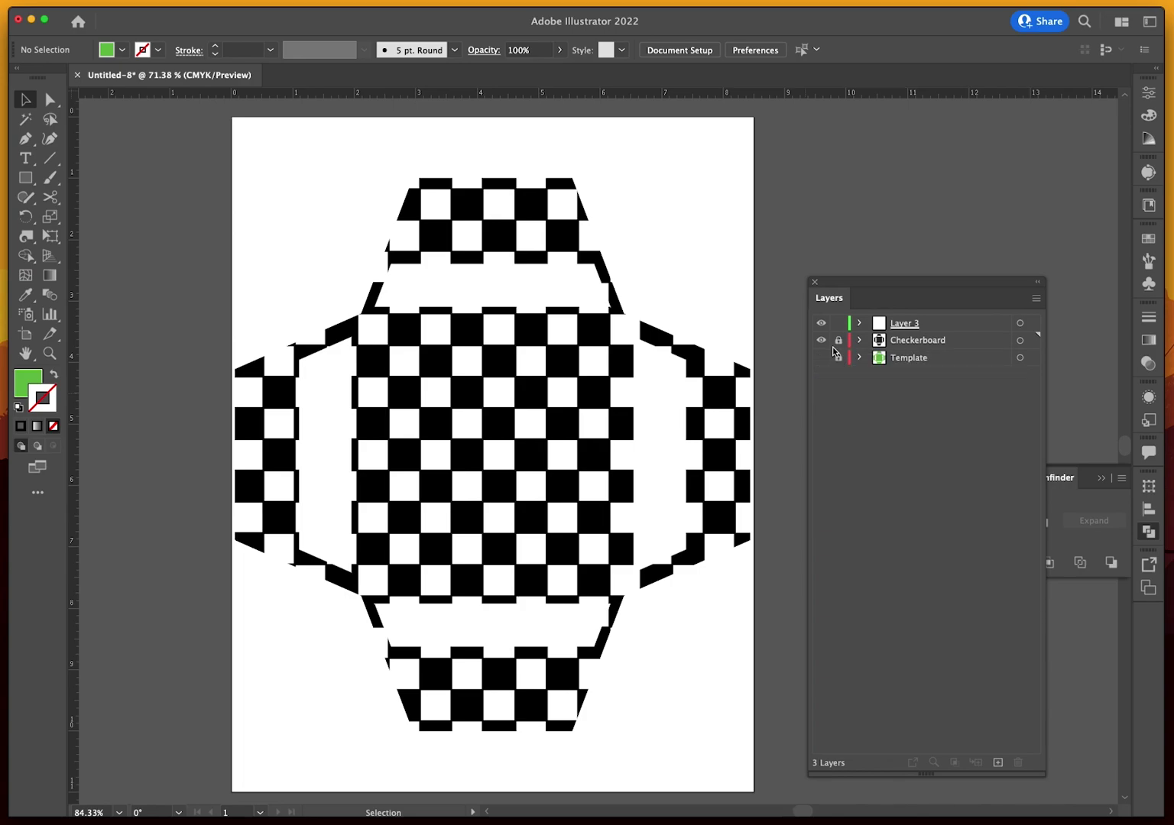
Apply a 3 pt stroke to the compound path in Layer 3 and deselect it
left_click(861, 323)
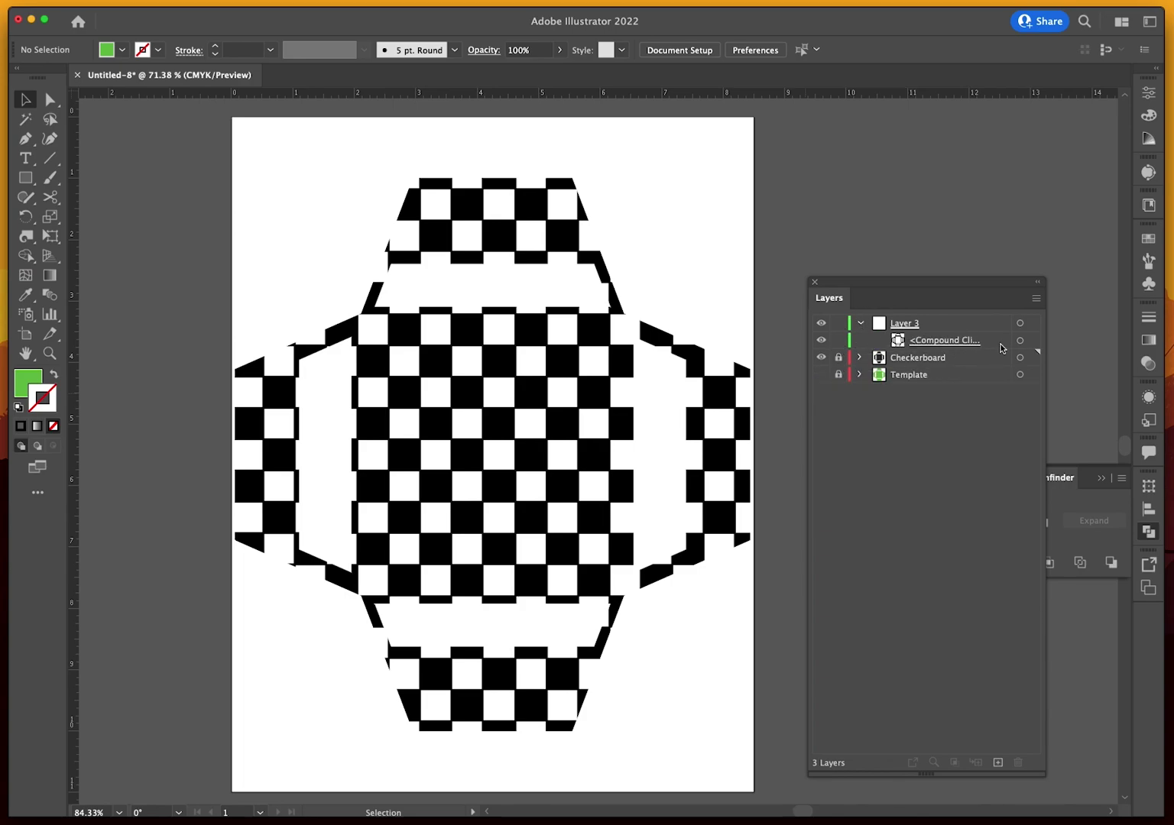
left_click(1019, 341)
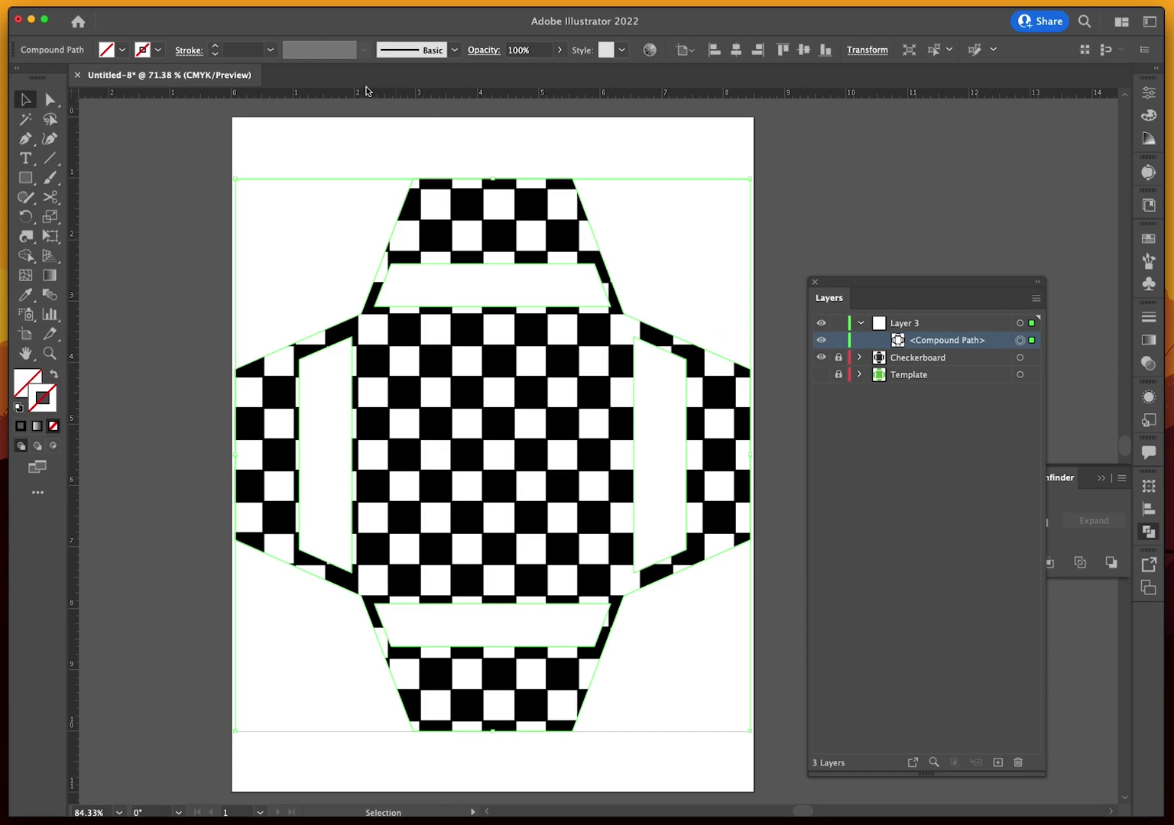
left_click(269, 50)
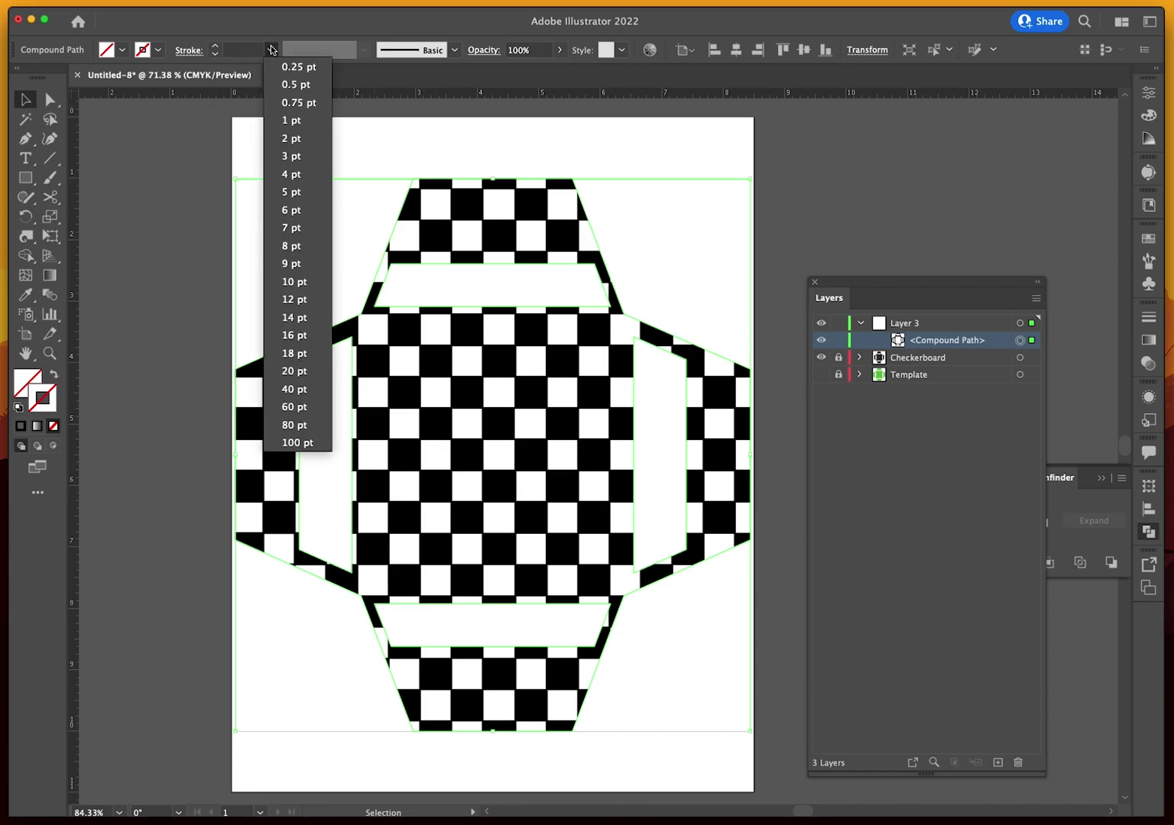
left_click(285, 165)
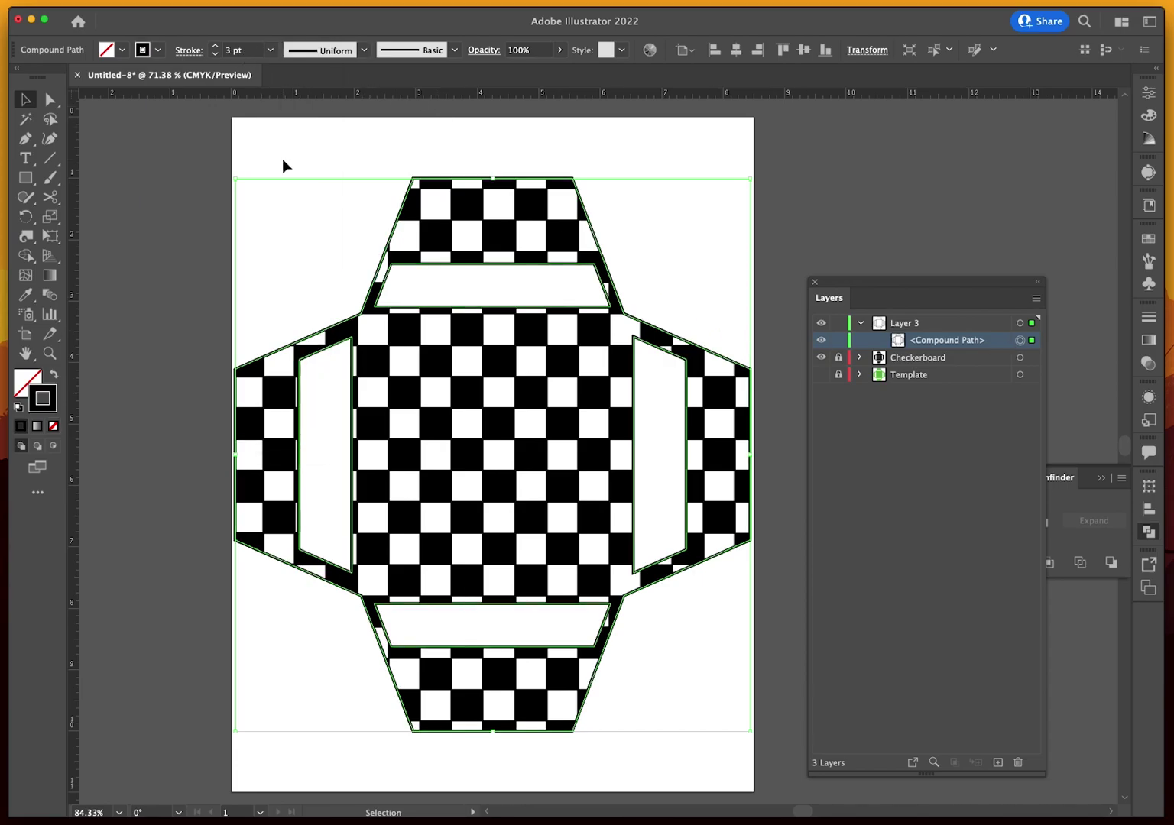
left_click(157, 234)
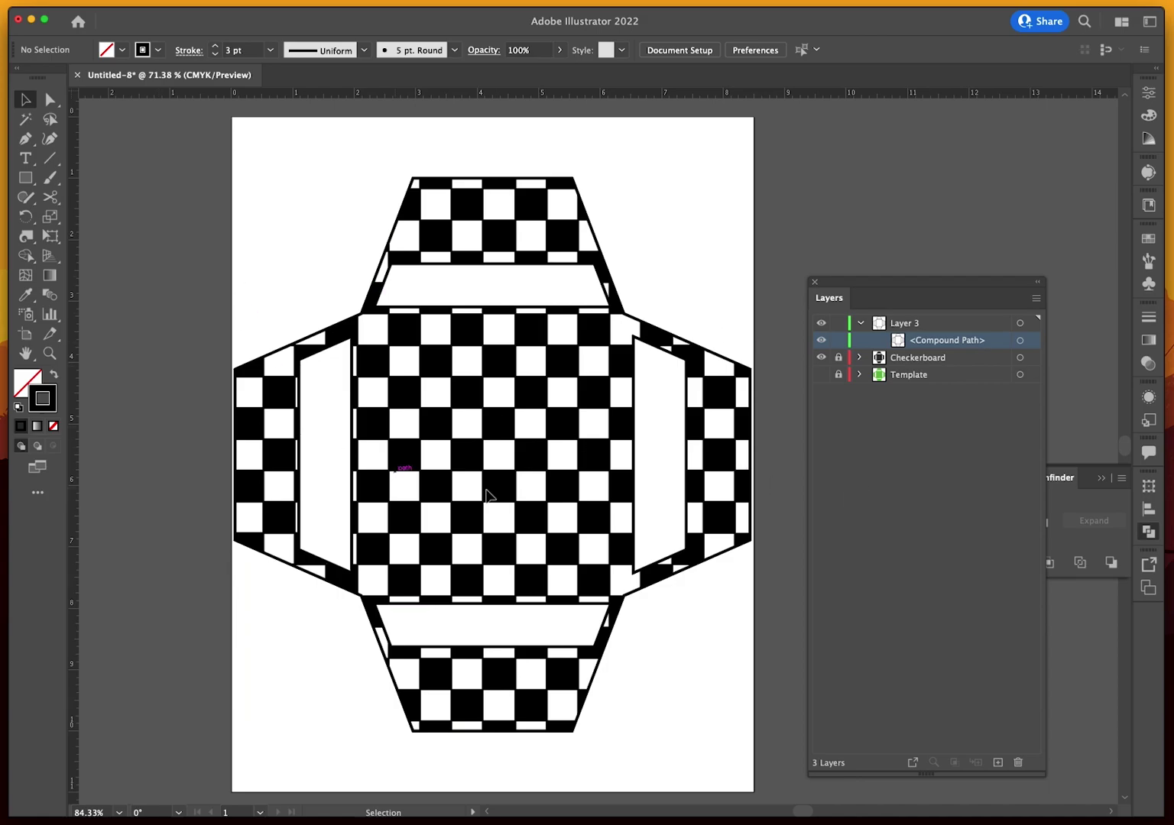
Change the stroke color of the compound path in Layer 3 to a neutral light gray
left_click(1018, 341)
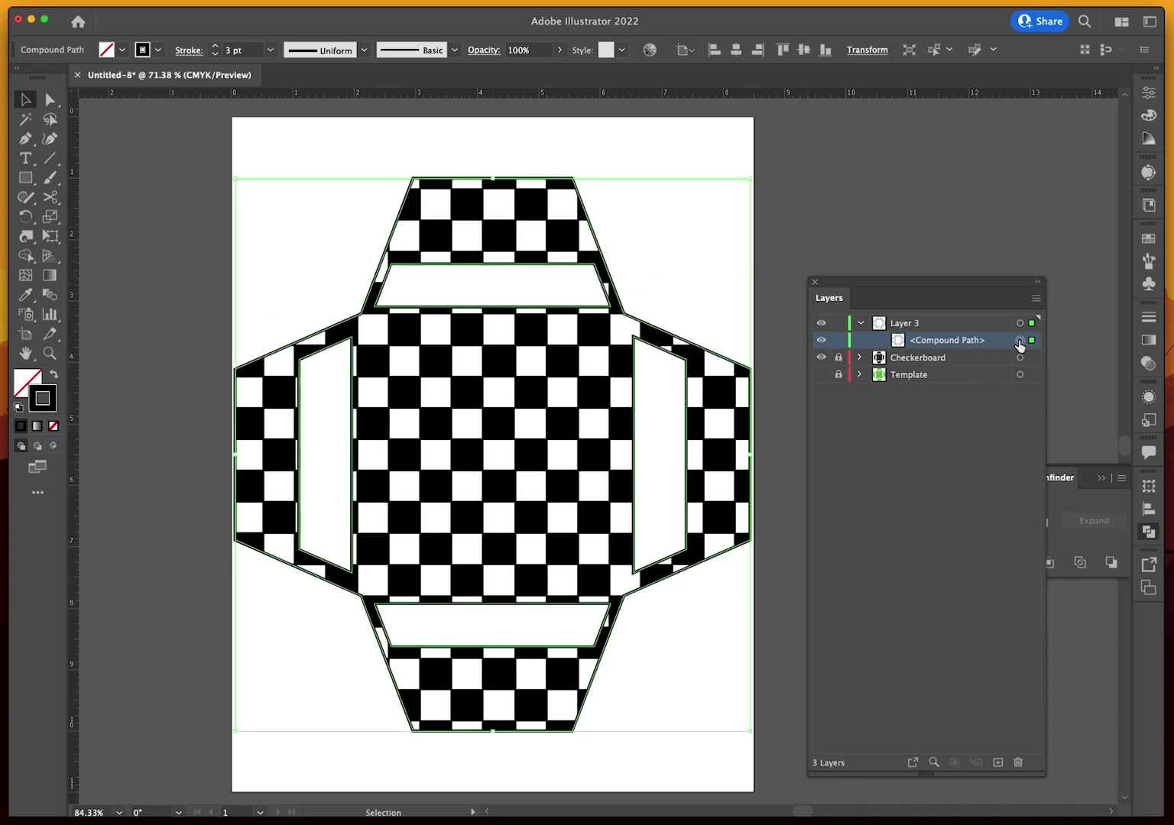
double_click(34, 391)
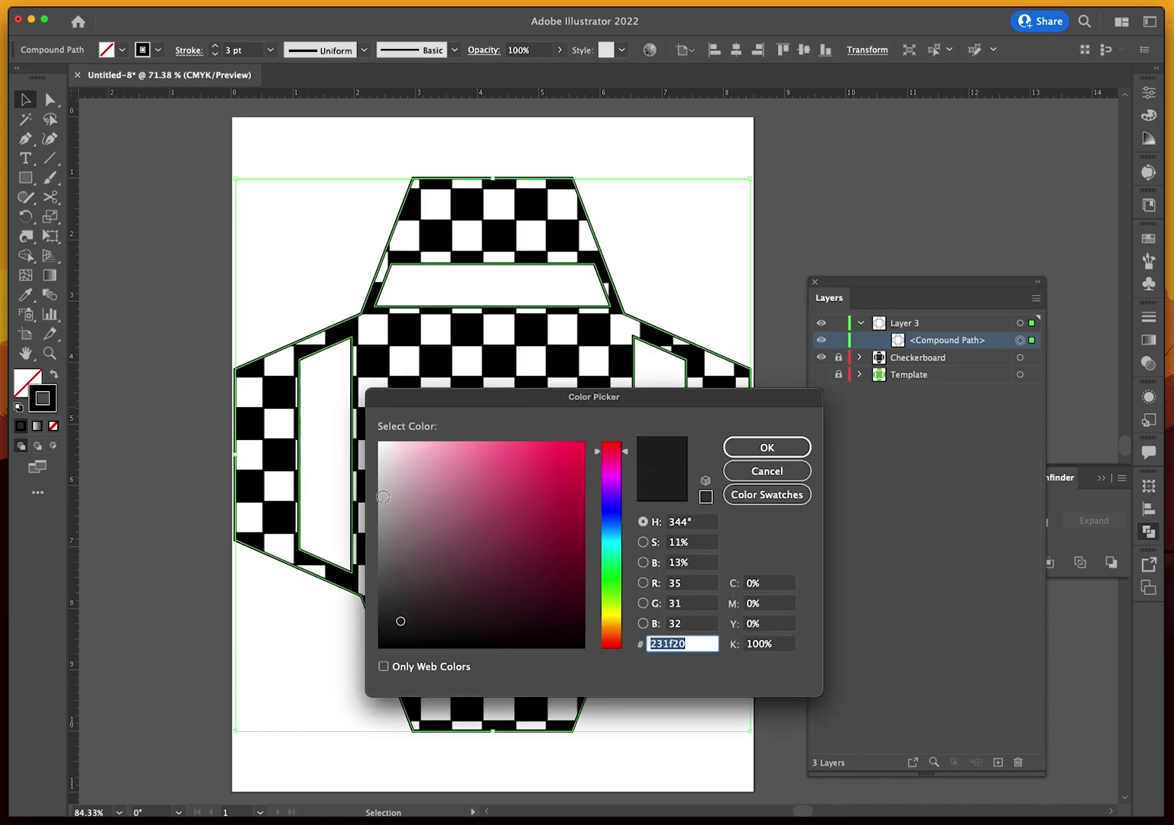
left_click(381, 502)
left_click_drag(380, 502, 378, 499)
left_click(791, 441)
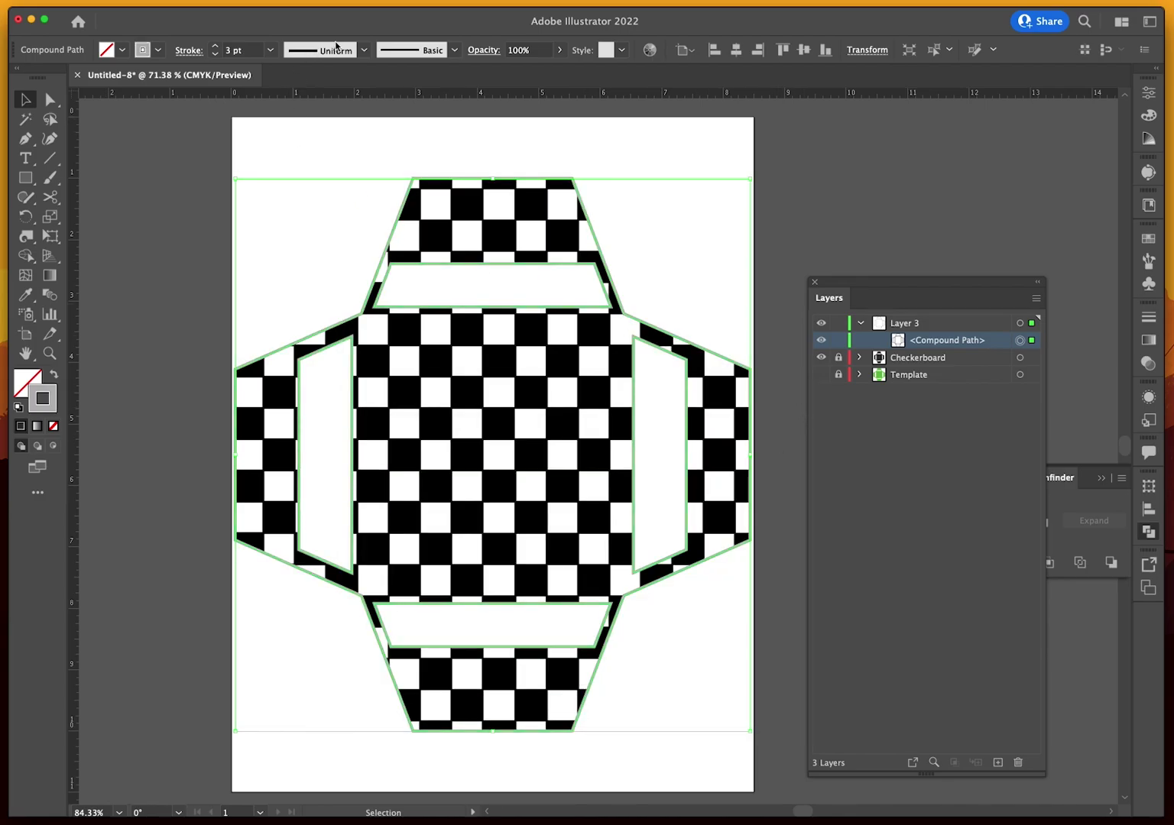
Increase the gray outline's stroke weight to 5 pt and deselect it
left_click(218, 47)
left_click(217, 47)
left_click(194, 183)
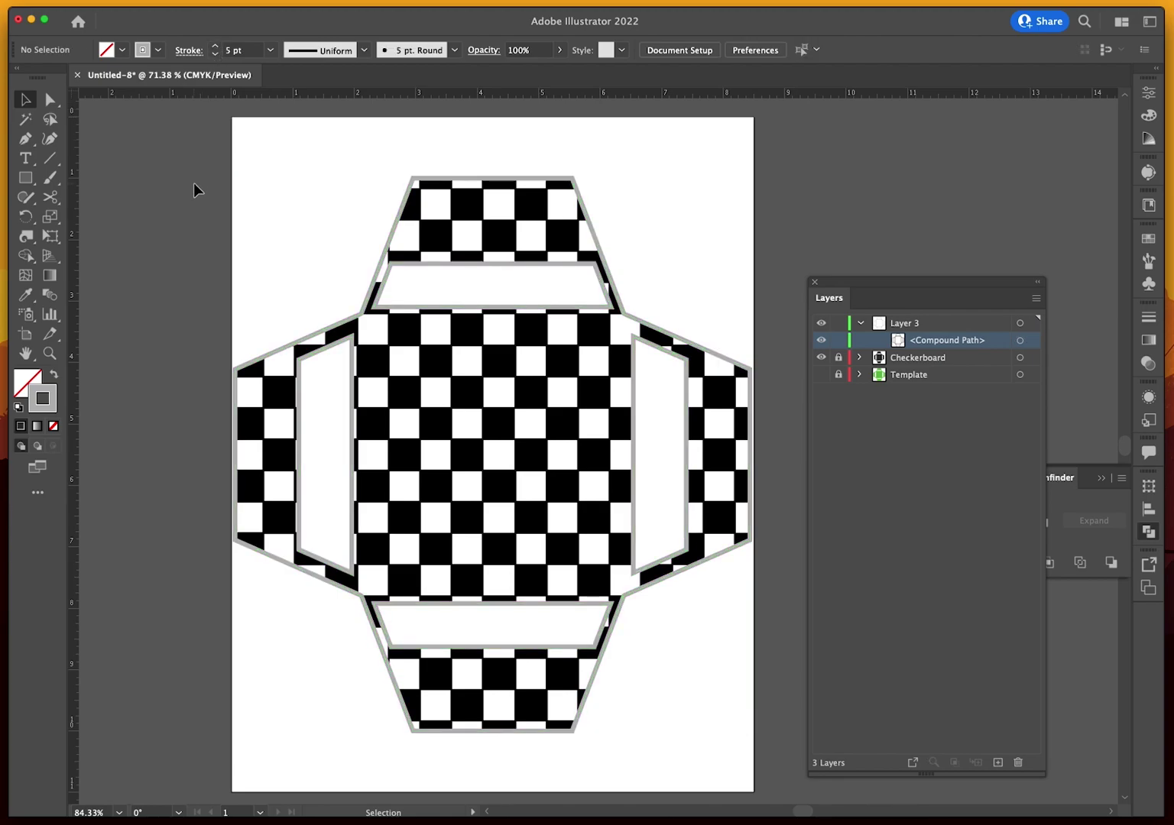
Compare the gray outline at 3 pt and 5 pt, set its stroke weight to 4 pt, and collapse Layer 3
left_click(359, 310)
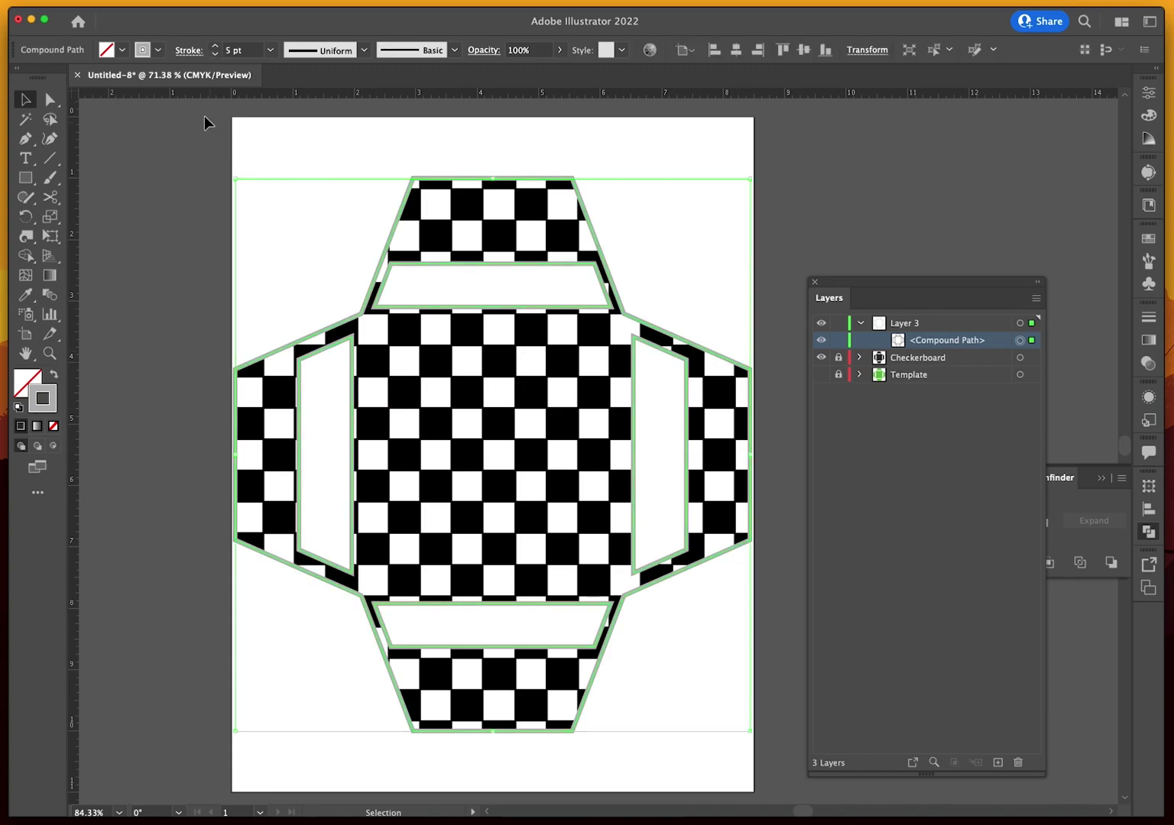
left_click(216, 55)
left_click(215, 55)
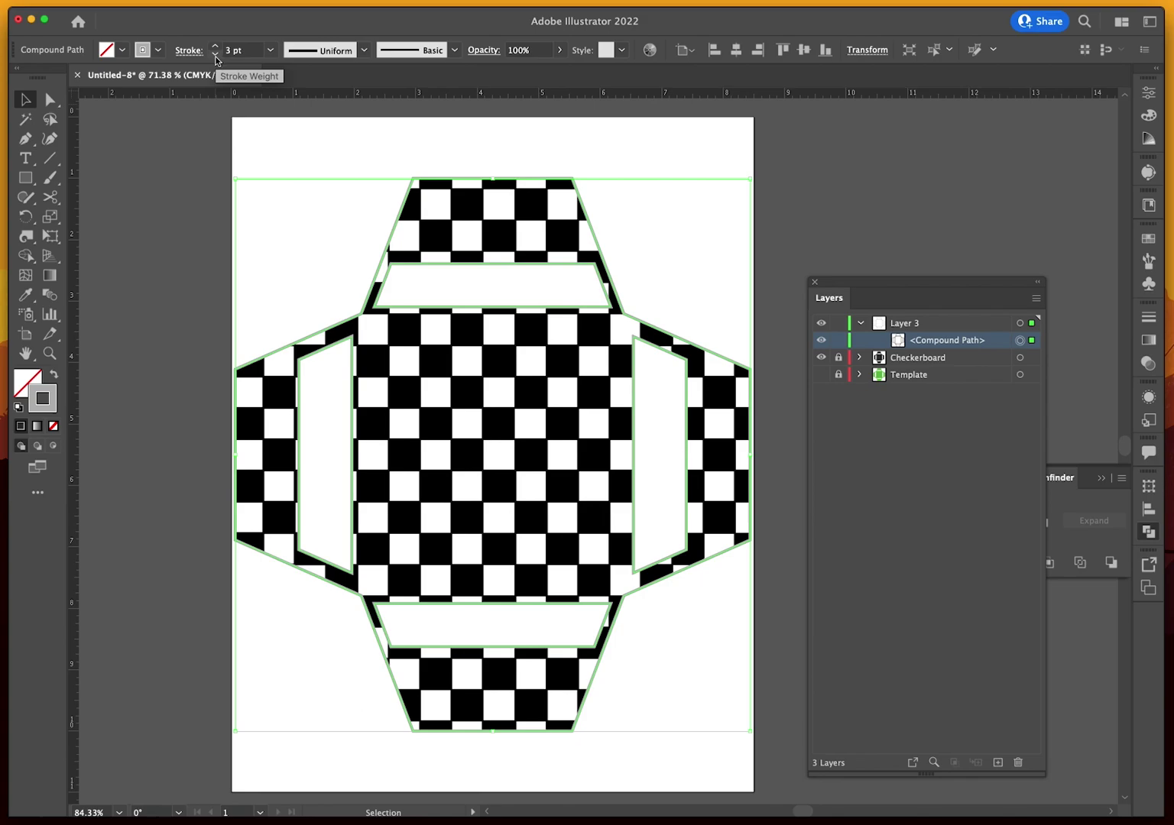
left_click(215, 48)
left_click(215, 47)
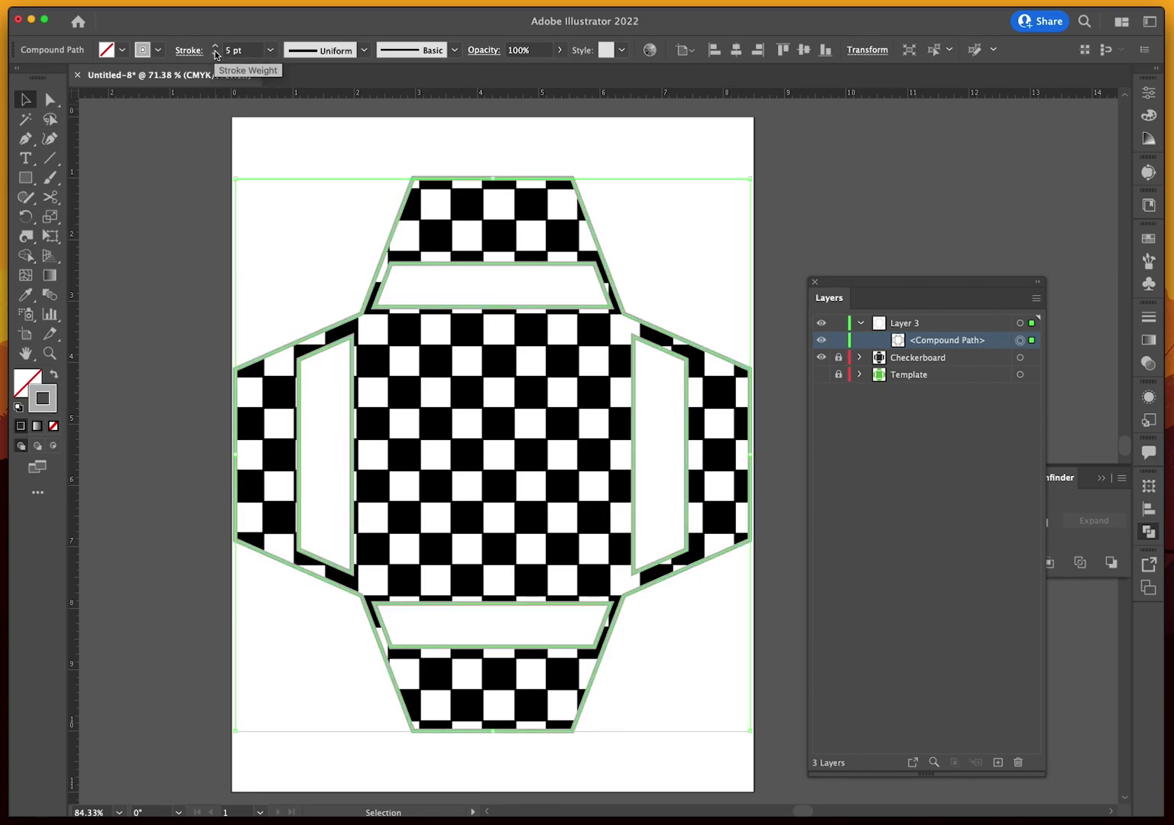
left_click(214, 55)
left_click(206, 201)
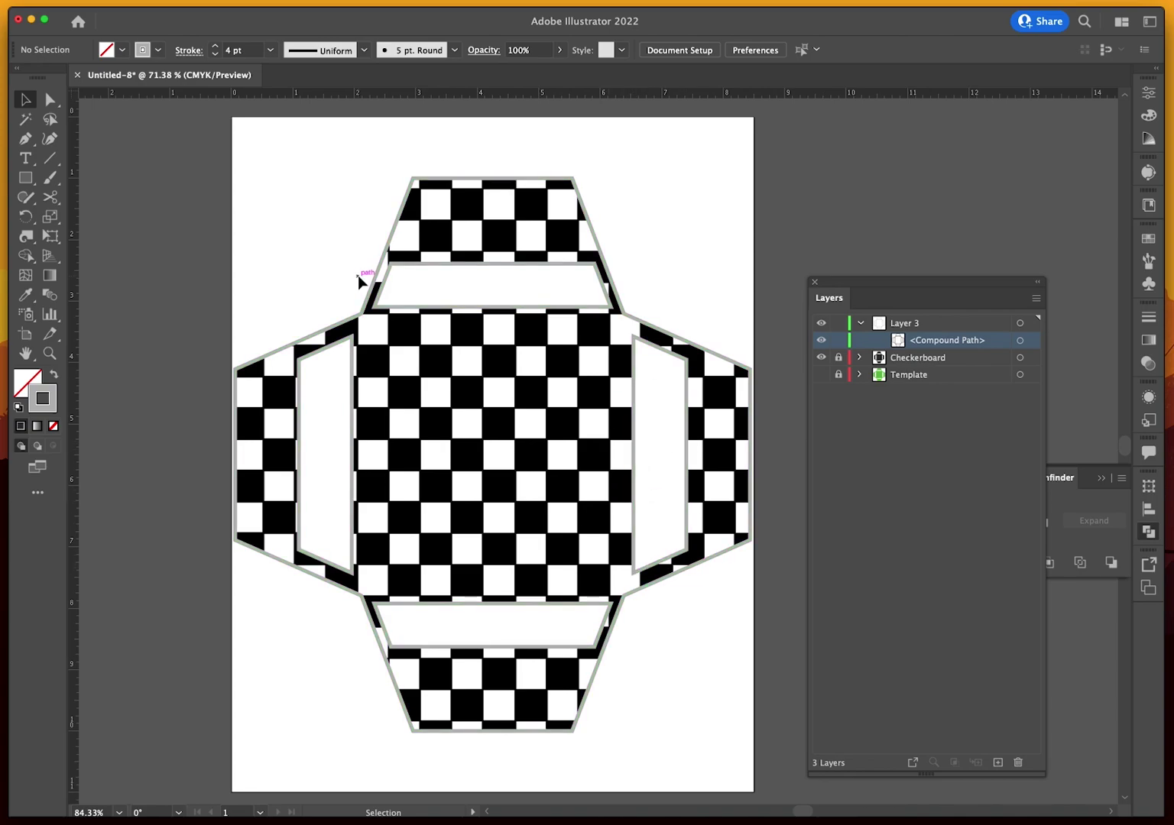
left_click(860, 323)
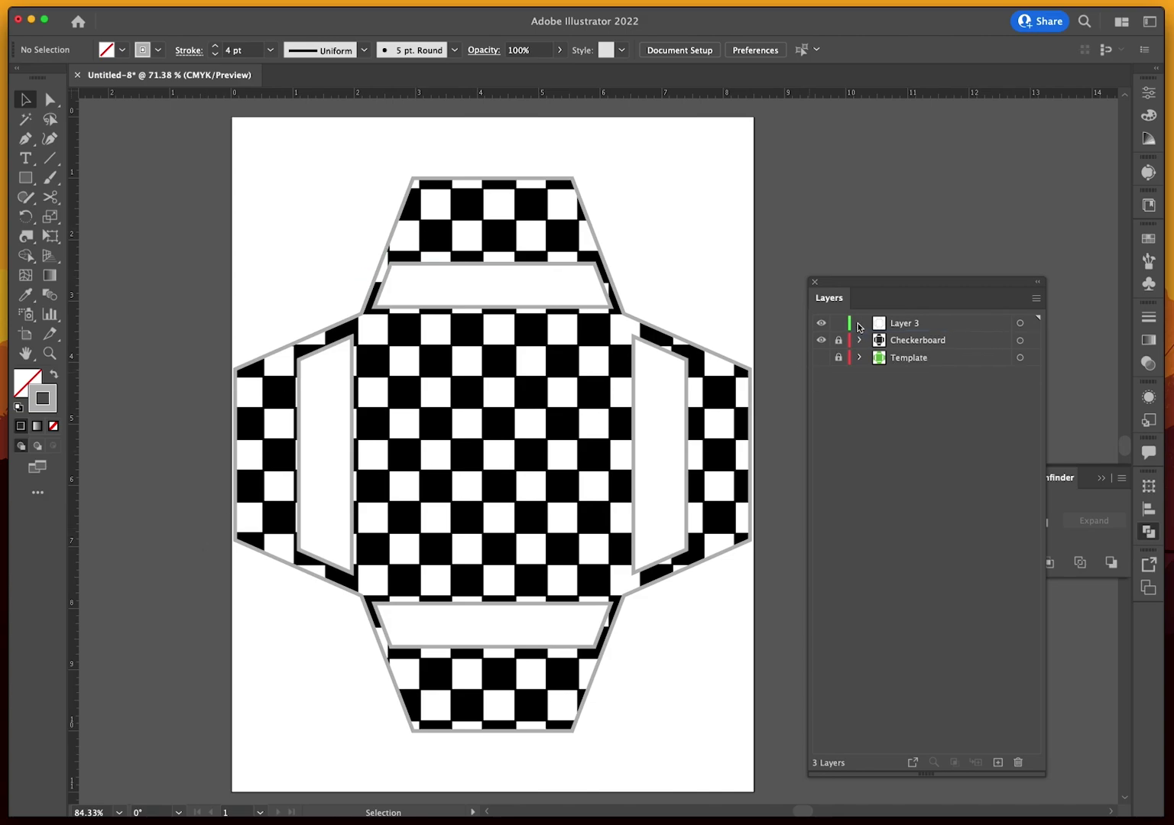
Lock Layer 3, add a new empty layer above it, and rename Layer 3 as Window Stroke
left_click(837, 323)
left_click(997, 763)
double_click(921, 348)
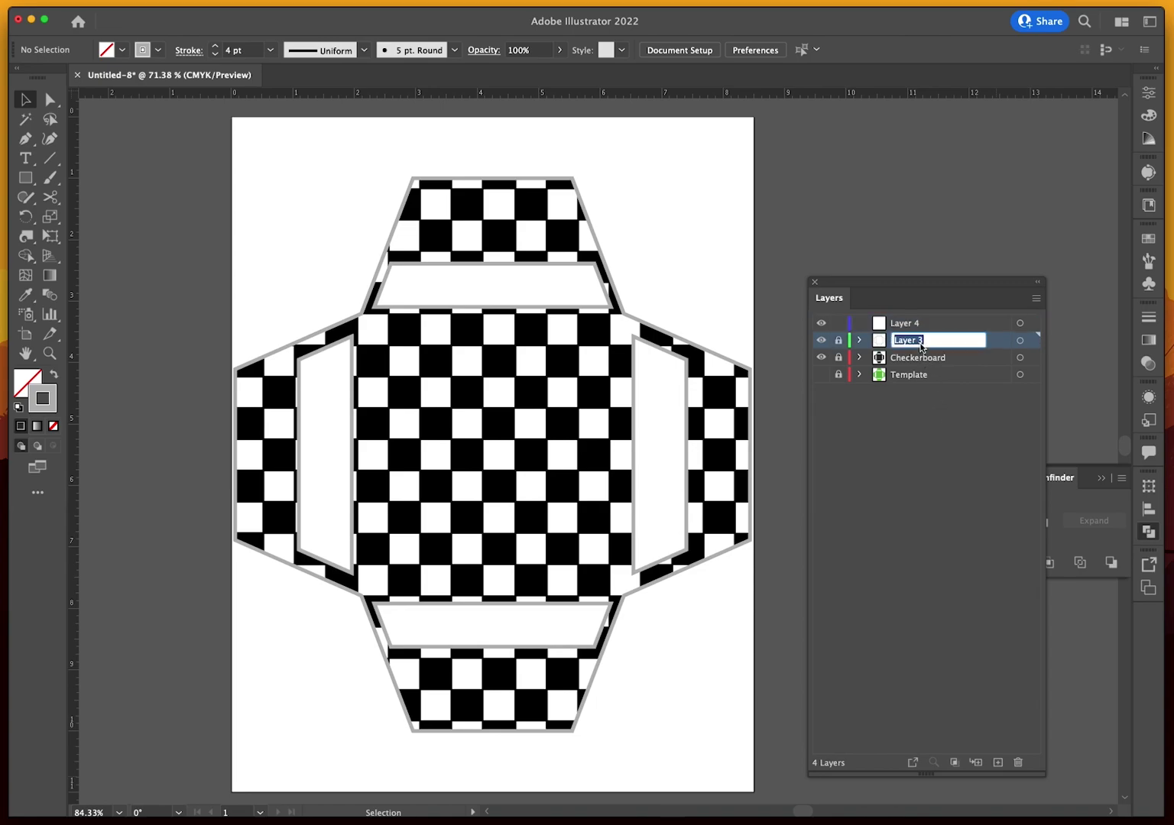
type("Window Stroke")
key("Return")
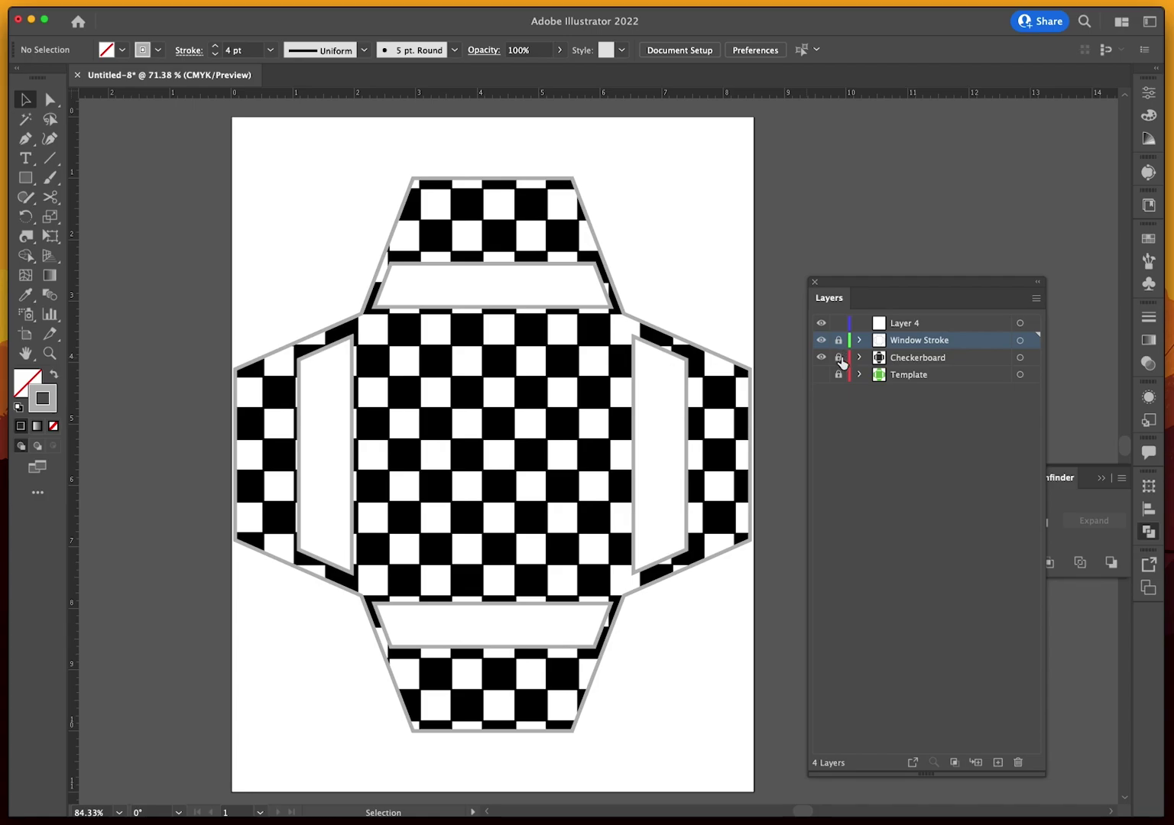
Unlock the Checkerboard layer, select the checkerboard compound path inside its clip group, and find the Distort & Transform Twist effect for it
left_click(859, 357)
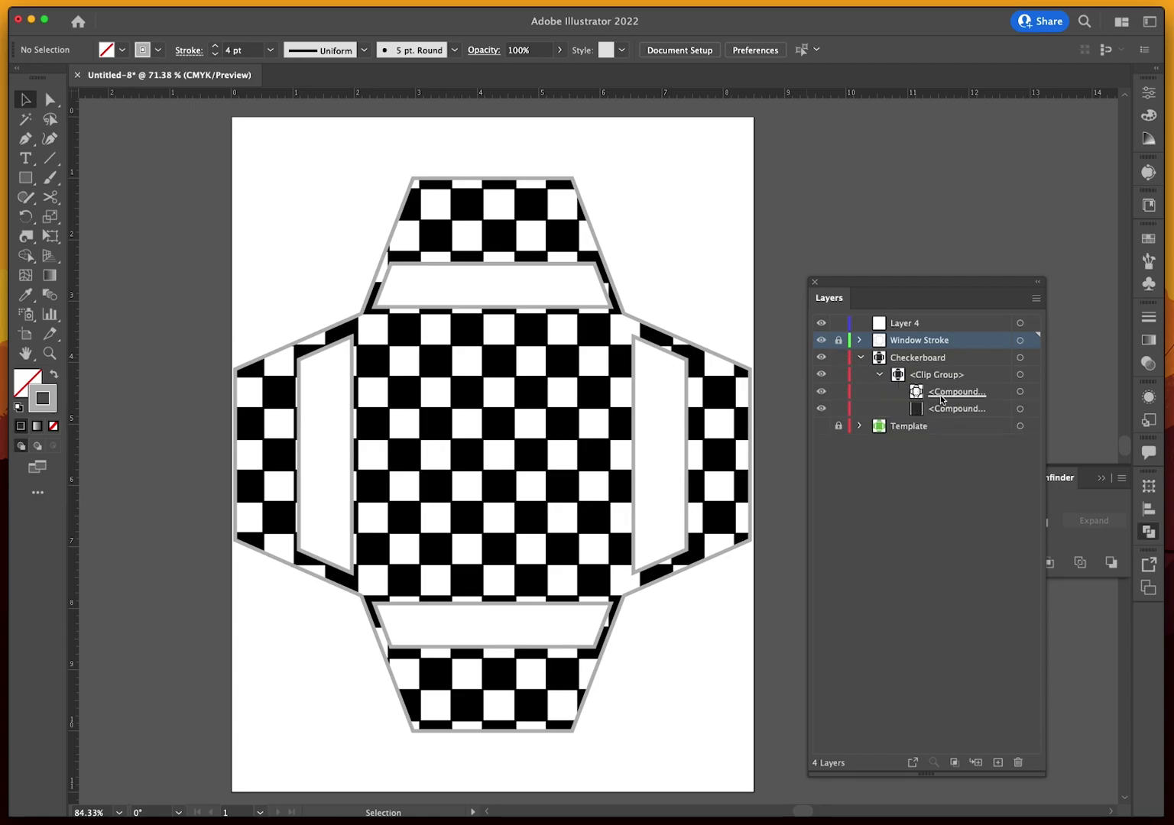
left_click(1019, 409)
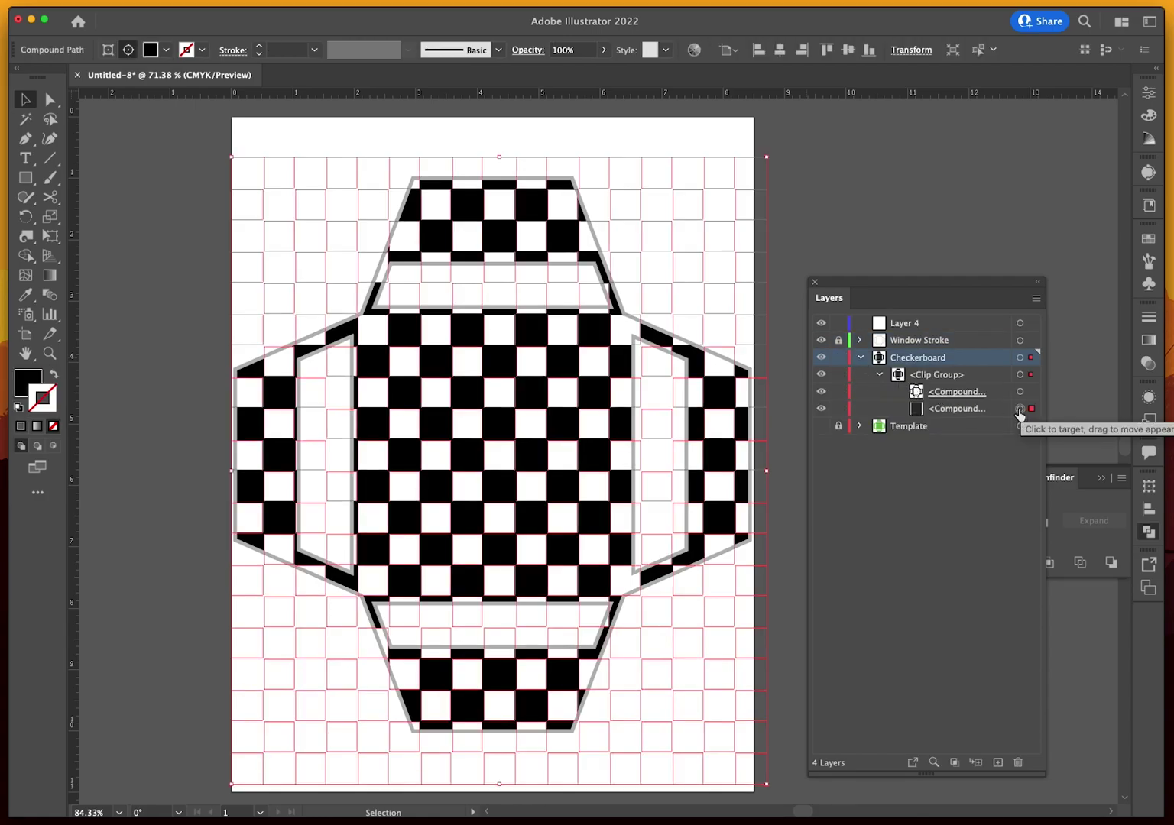
left_click(931, 411)
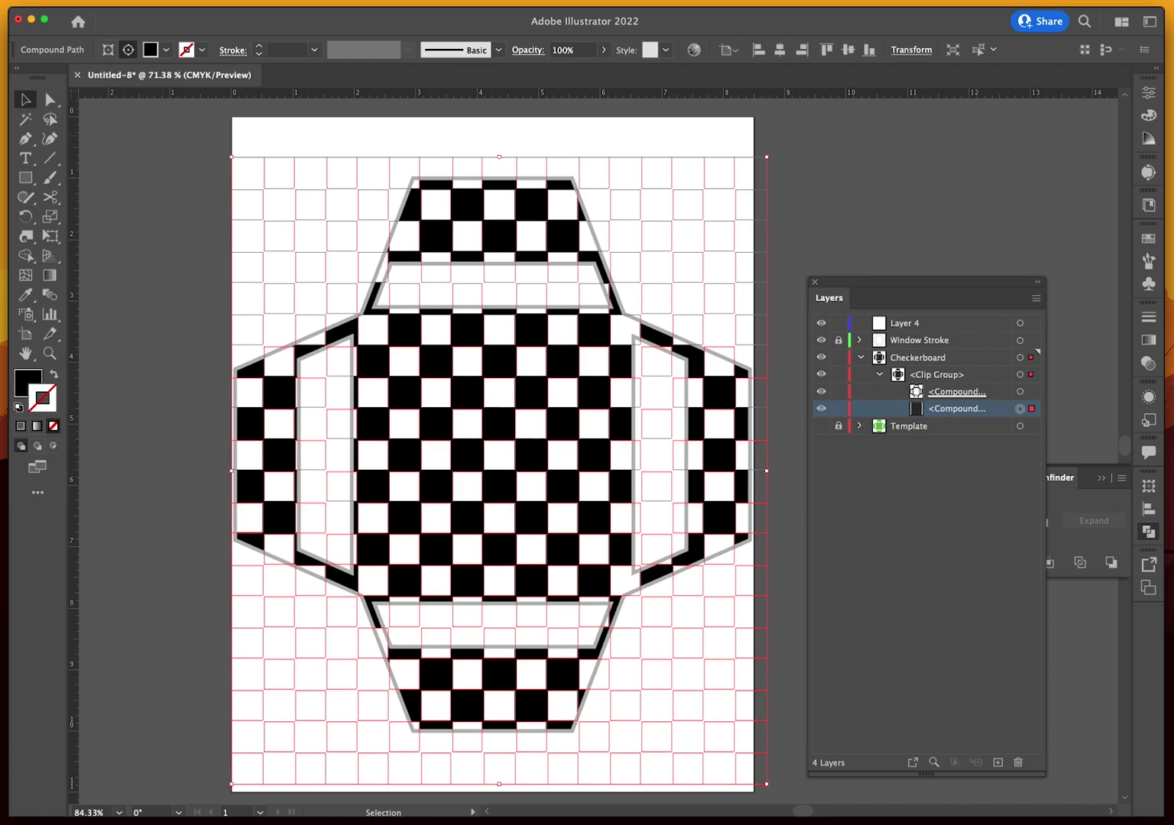
left_click(1086, 21)
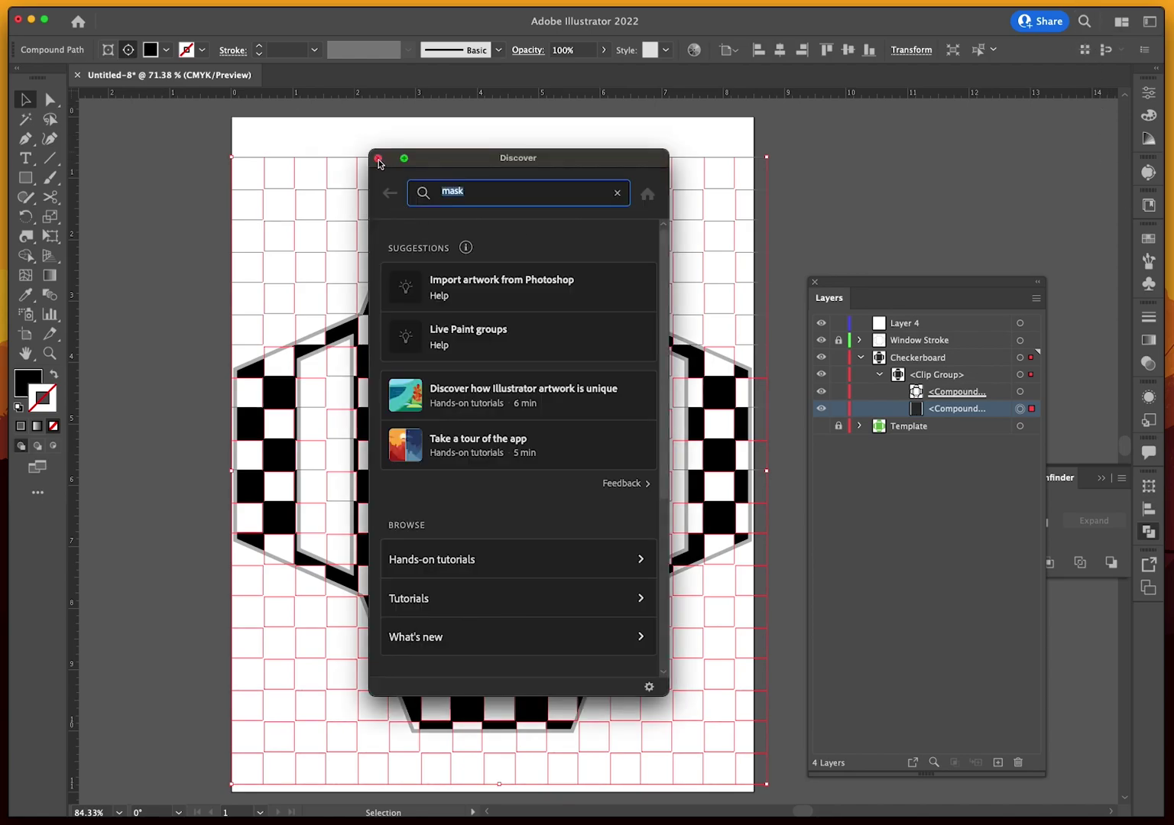
left_click_drag(424, 160, 758, 143)
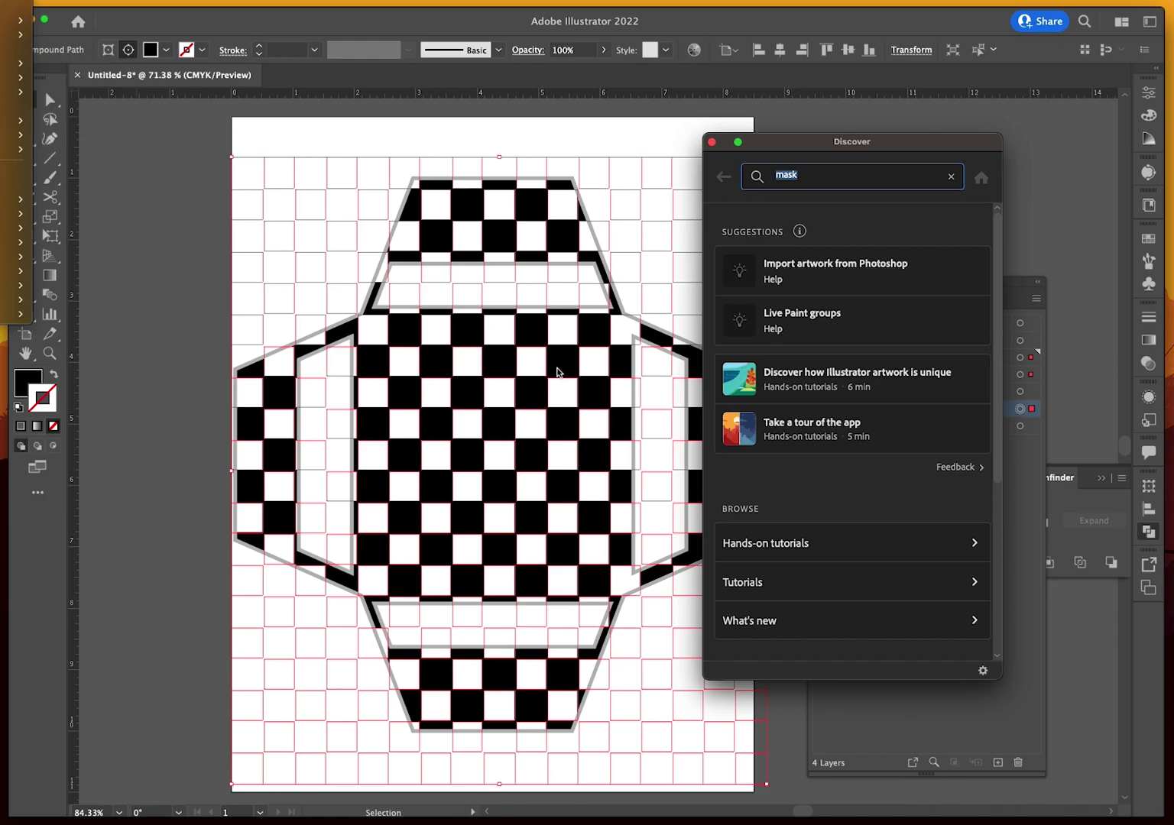
left_click(790, 194)
type("twist")
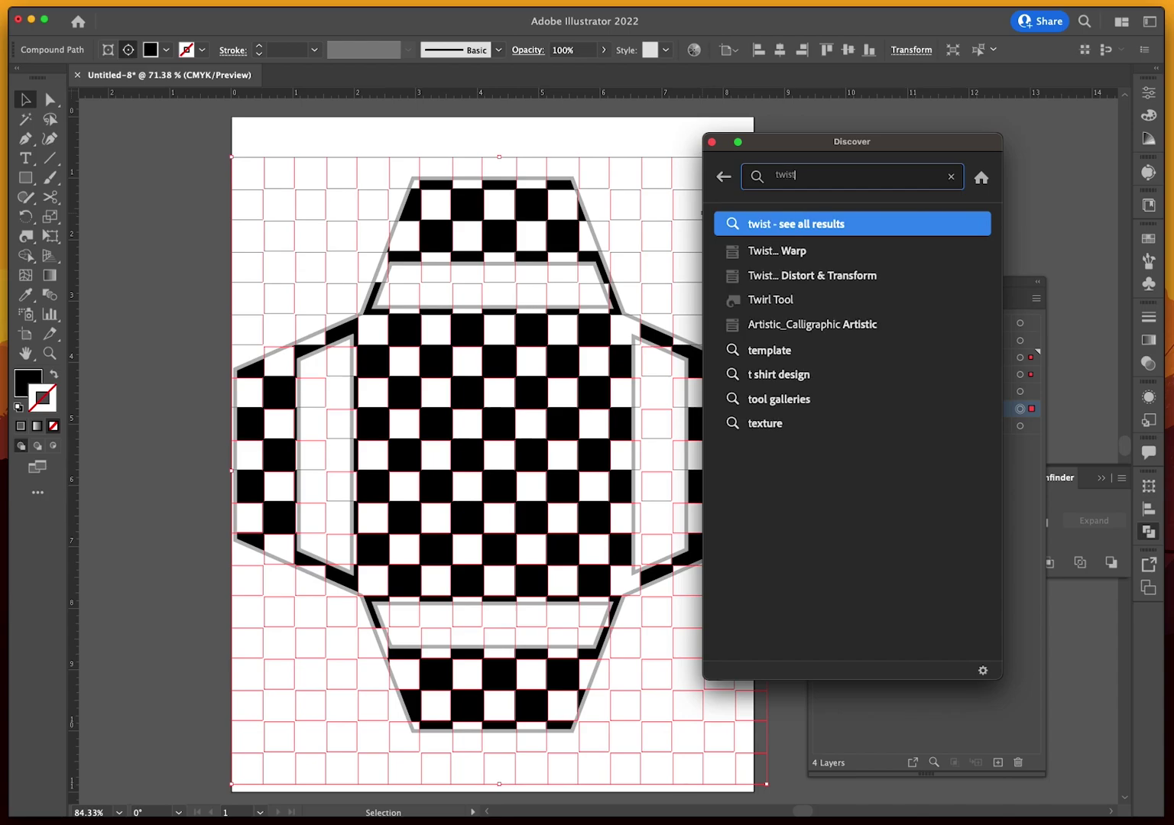
left_click(796, 278)
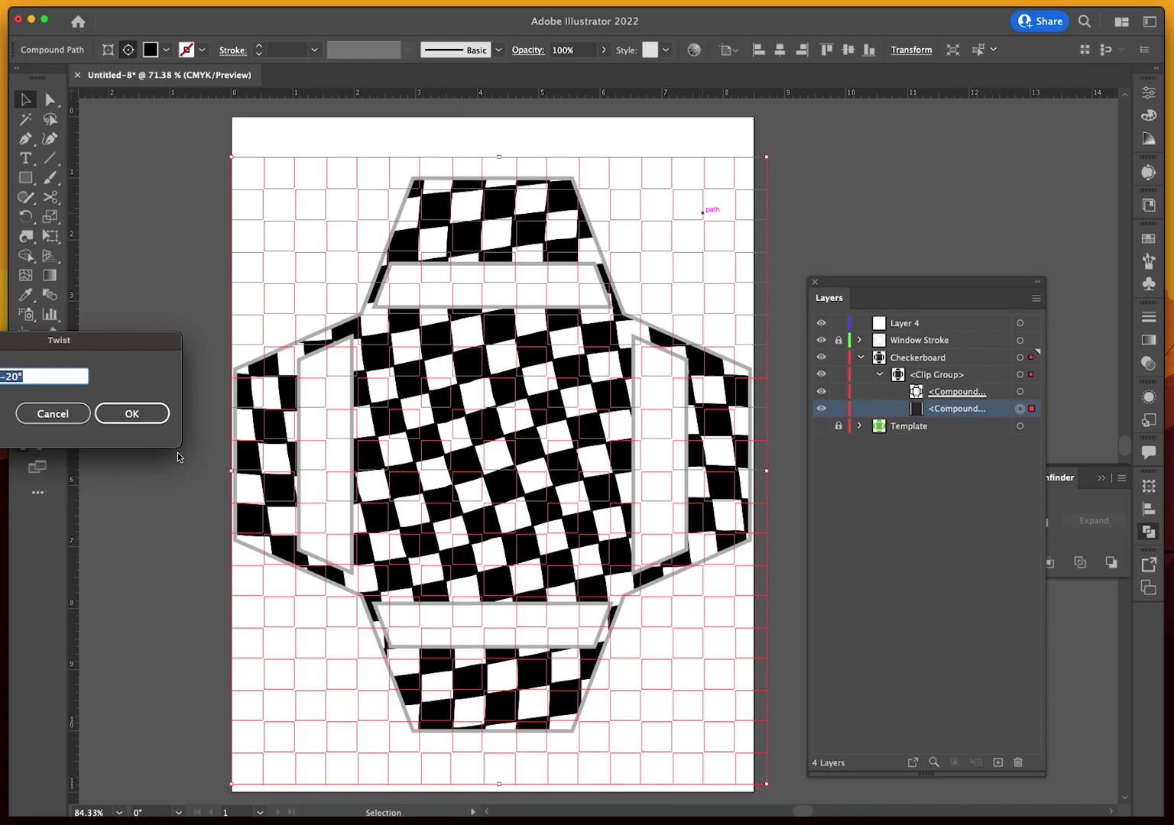
Preview several twist angles on the checkerboard, apply the Twist effect at -15°, and deselect the artwork
left_click_drag(58, 347, 952, 178)
scroll(921, 205, "down", 3)
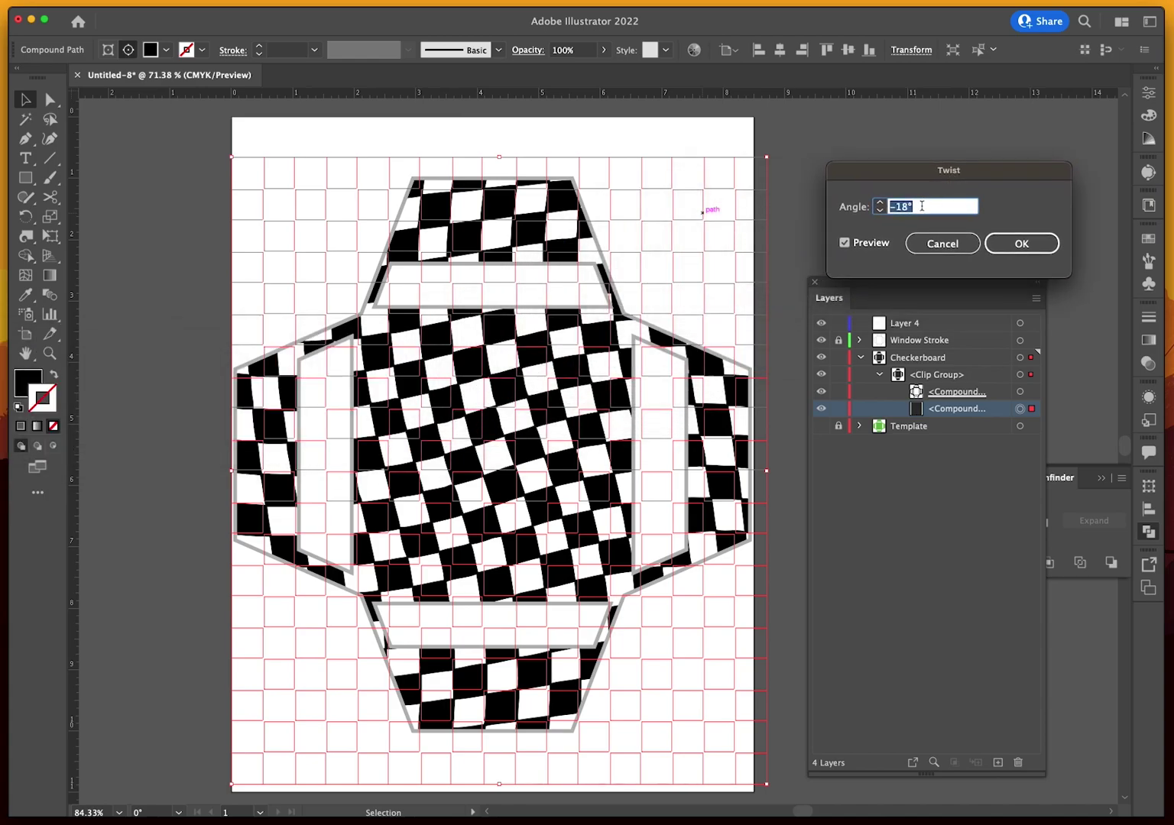
left_click(878, 211)
left_click(879, 211)
left_click(879, 211)
left_click(878, 214)
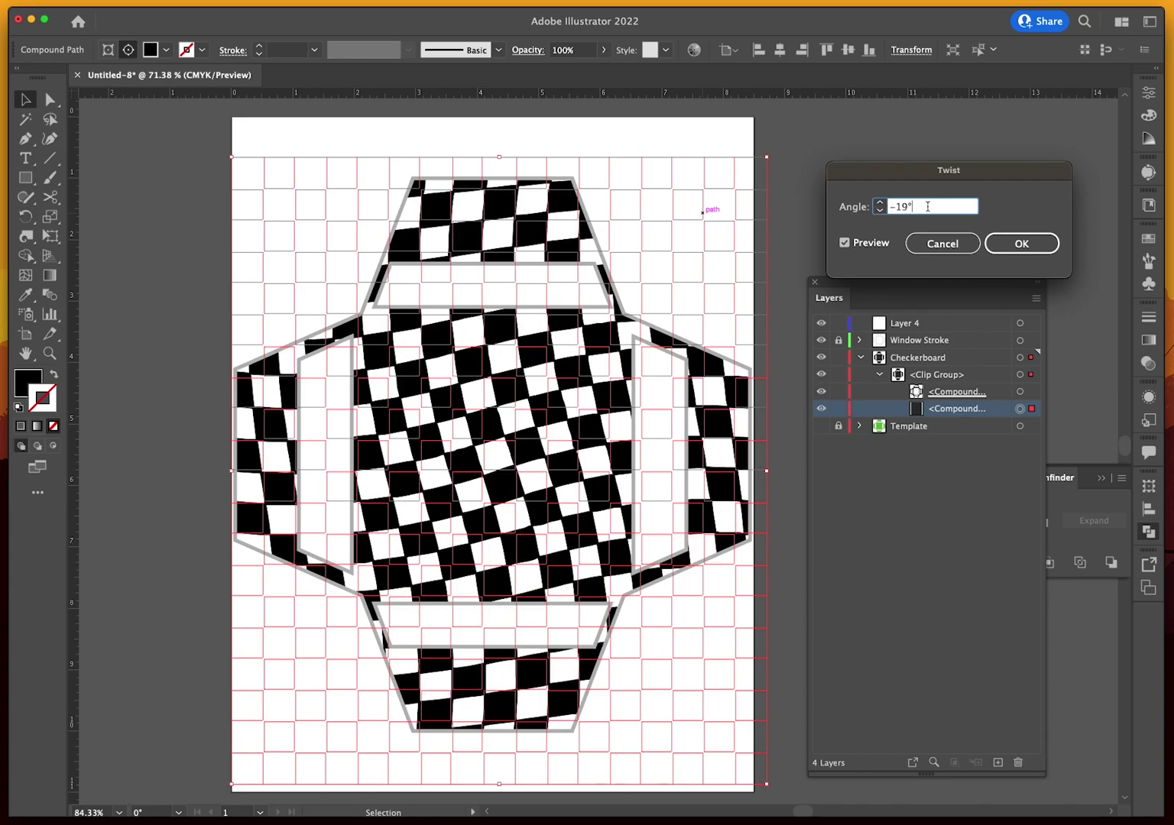
scroll(926, 206, "up", 20)
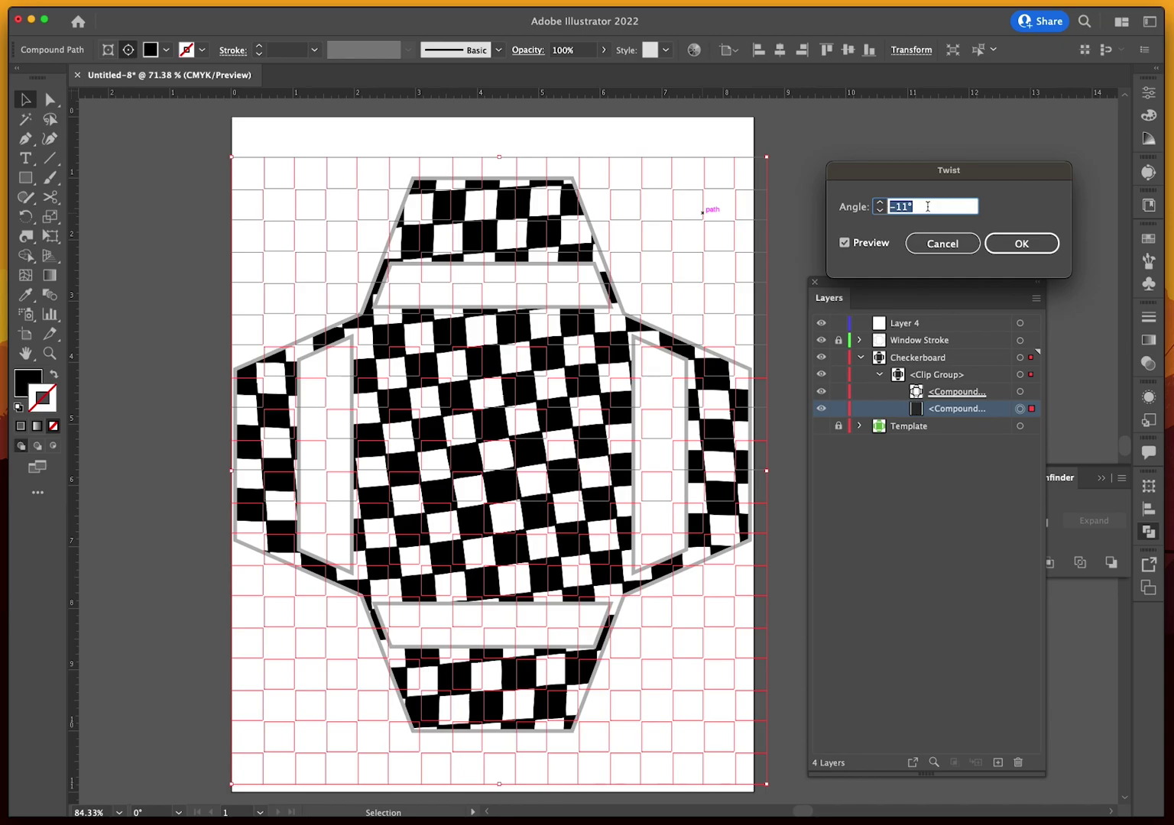
scroll(927, 207, "down", 4)
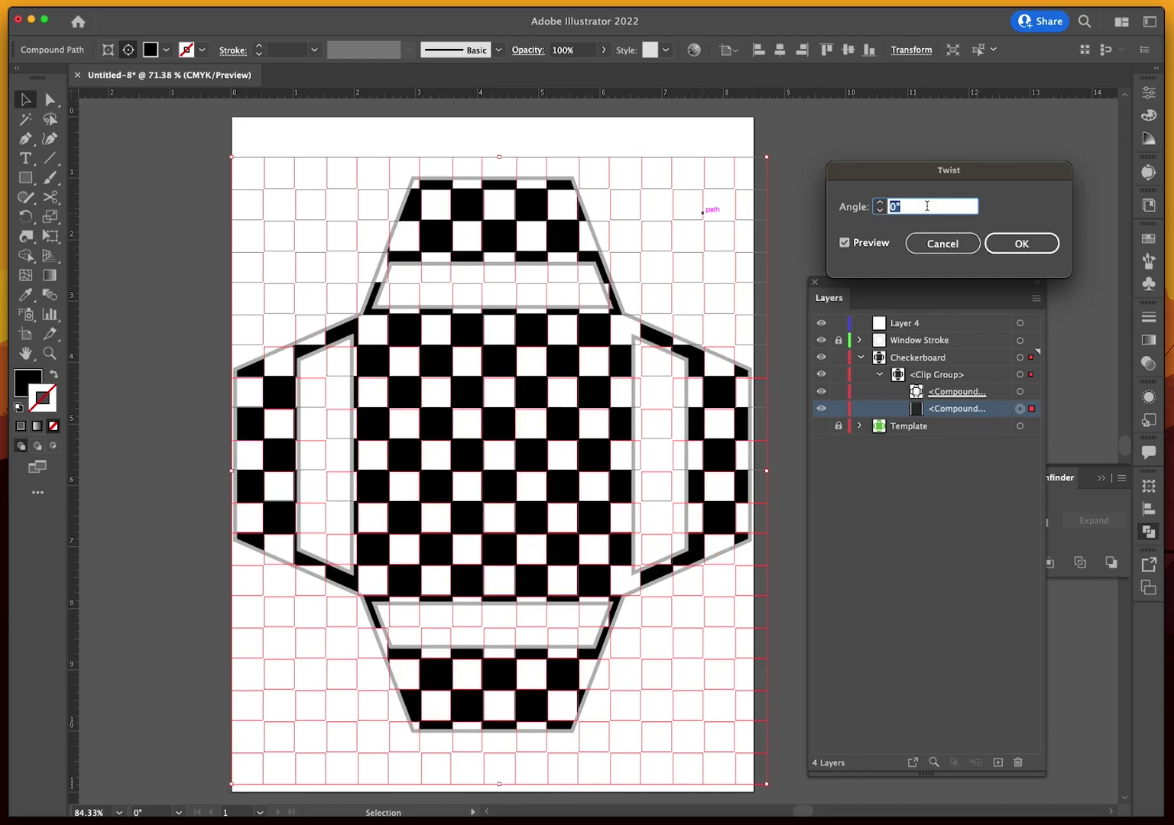
scroll(927, 206, "down", 1)
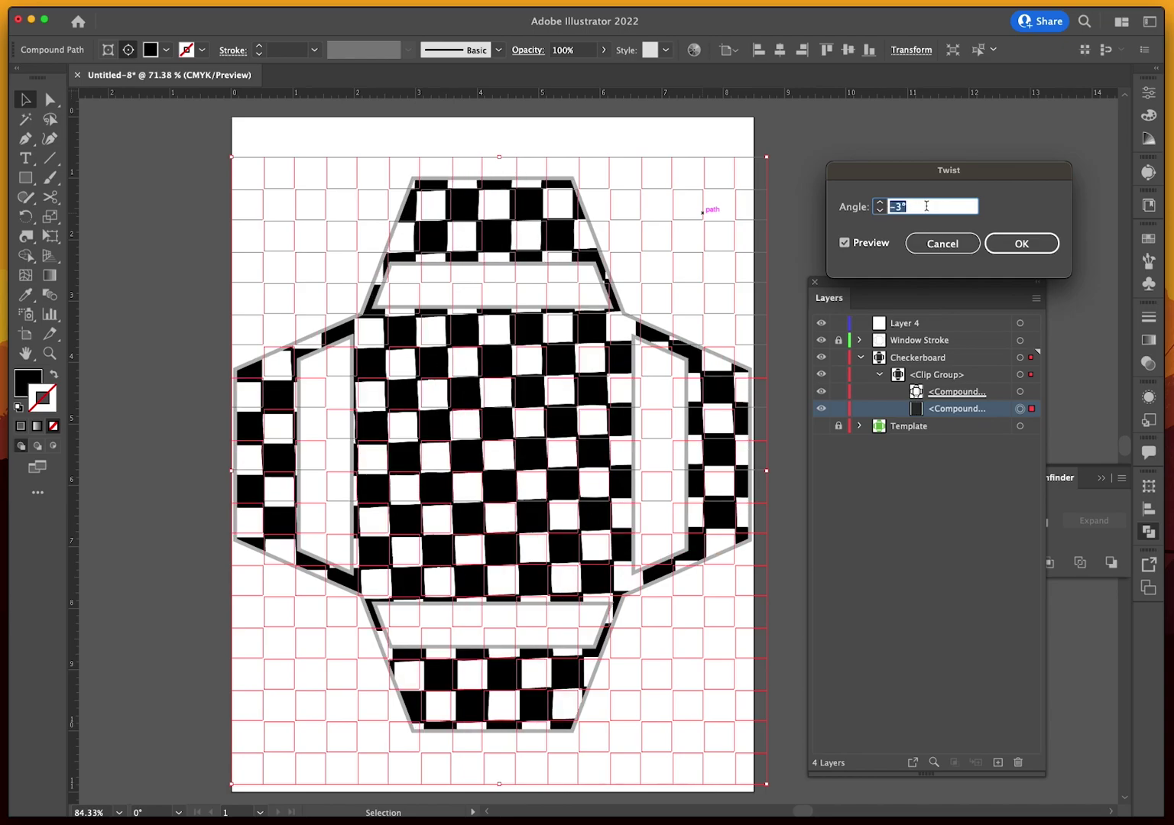
scroll(926, 206, "down", 6)
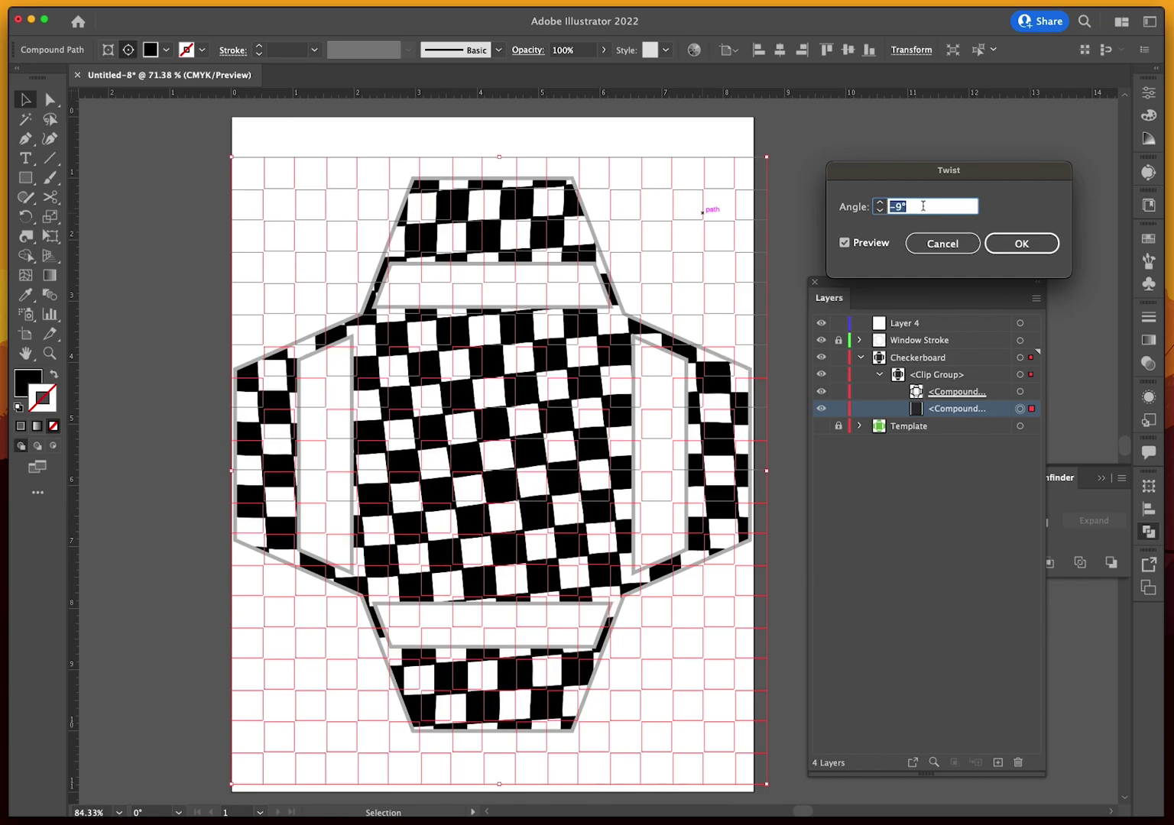
scroll(923, 205, "down", 2)
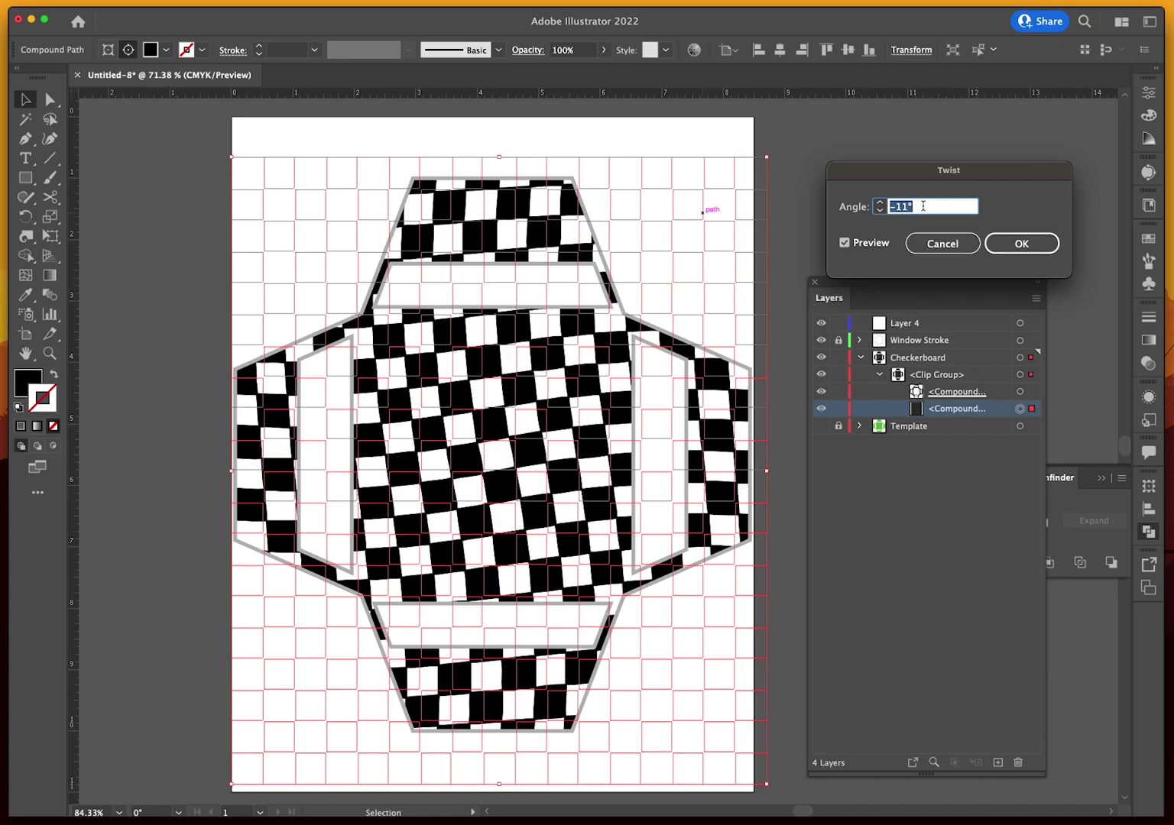
scroll(923, 205, "down", 4)
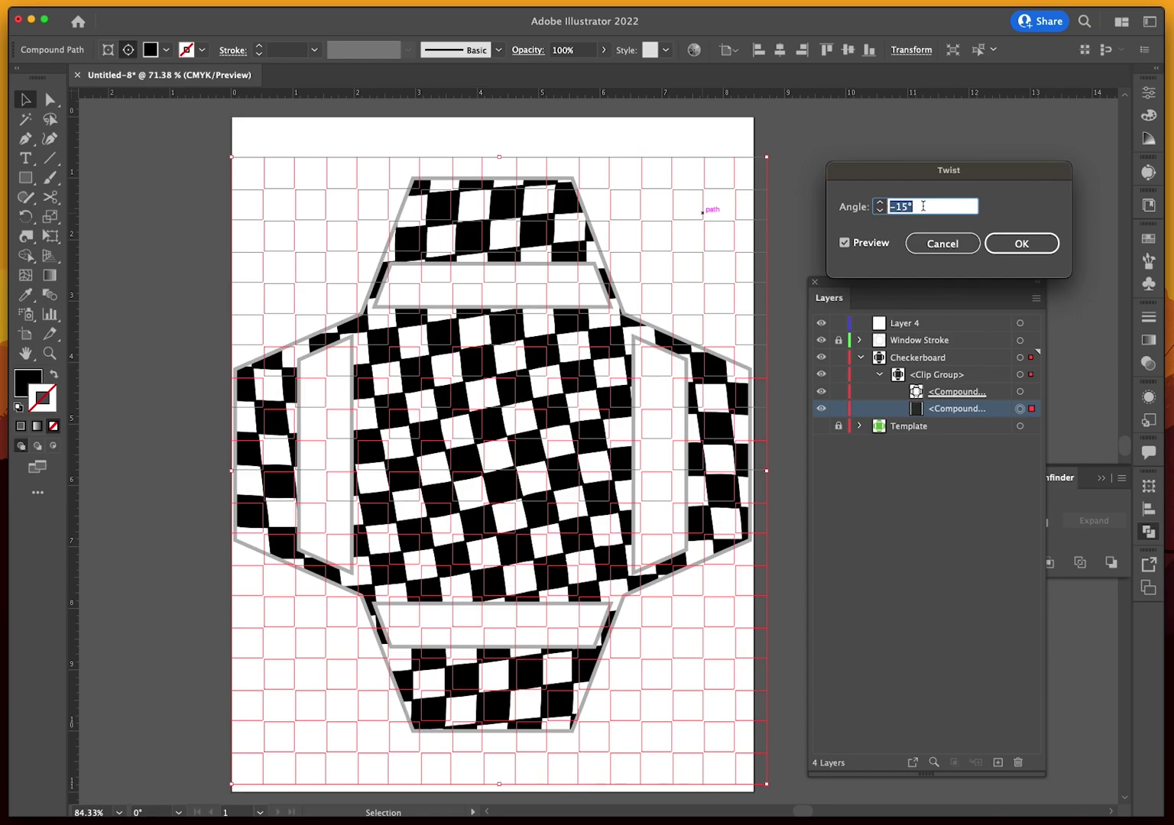
left_click(993, 243)
left_click(888, 216)
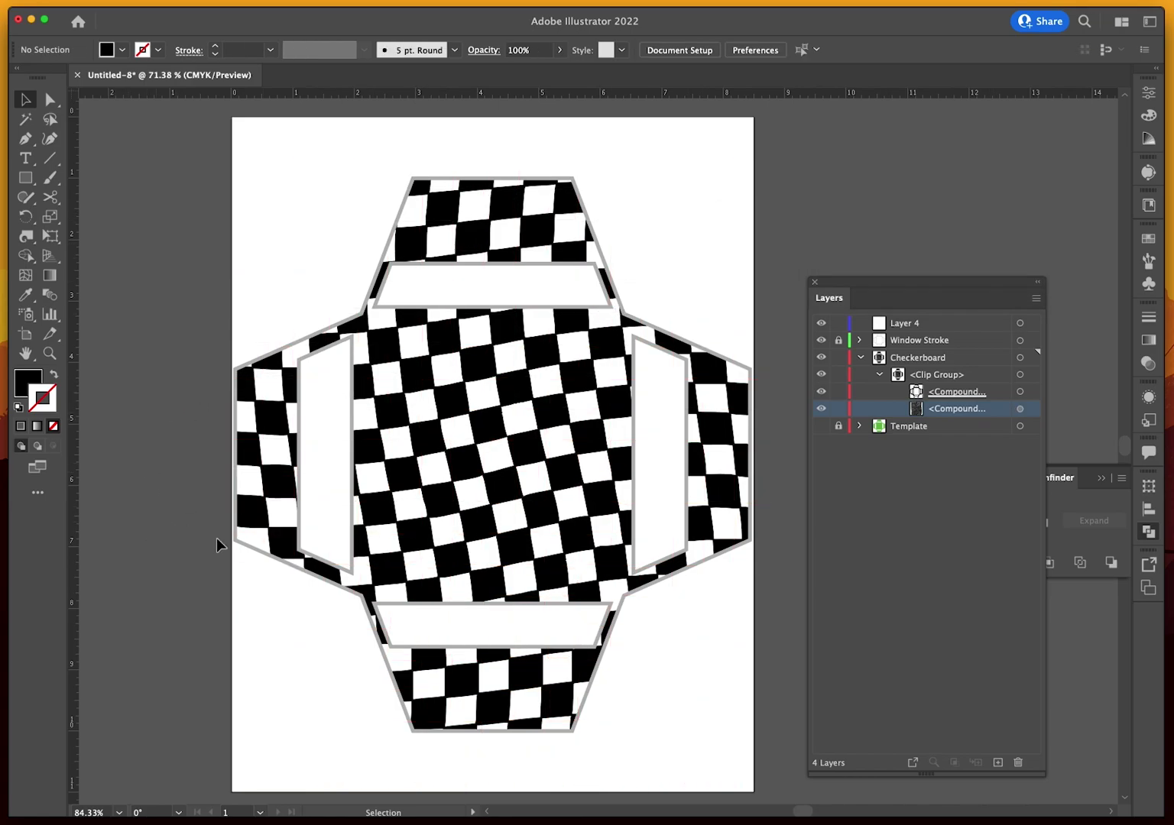
Collapse and lock the Checkerboard layer, and make Layer 4 the active layer
left_click(862, 357)
left_click(838, 357)
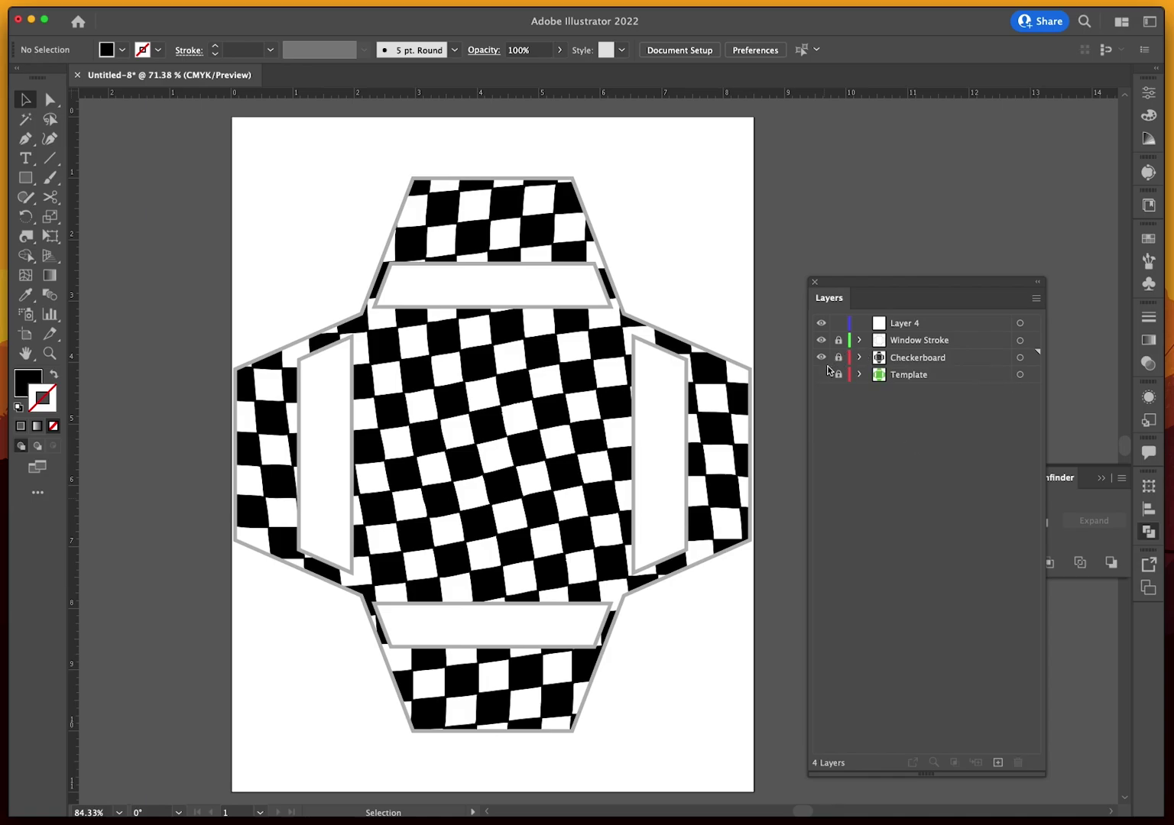
left_click(947, 327)
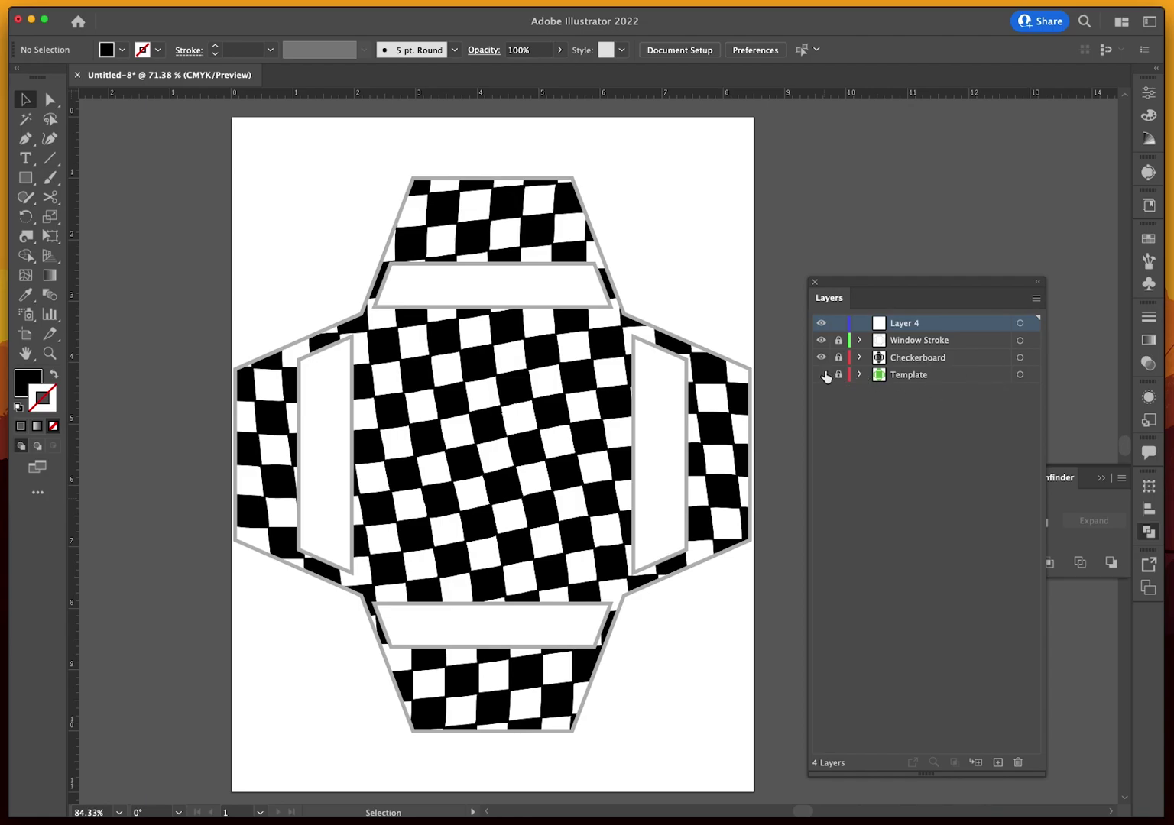
Switch to the image viewer, examine the finished design in 2 Tone Ska Example.png, and close it
key("super+Tab")
left_click_drag(688, 95, 495, 77)
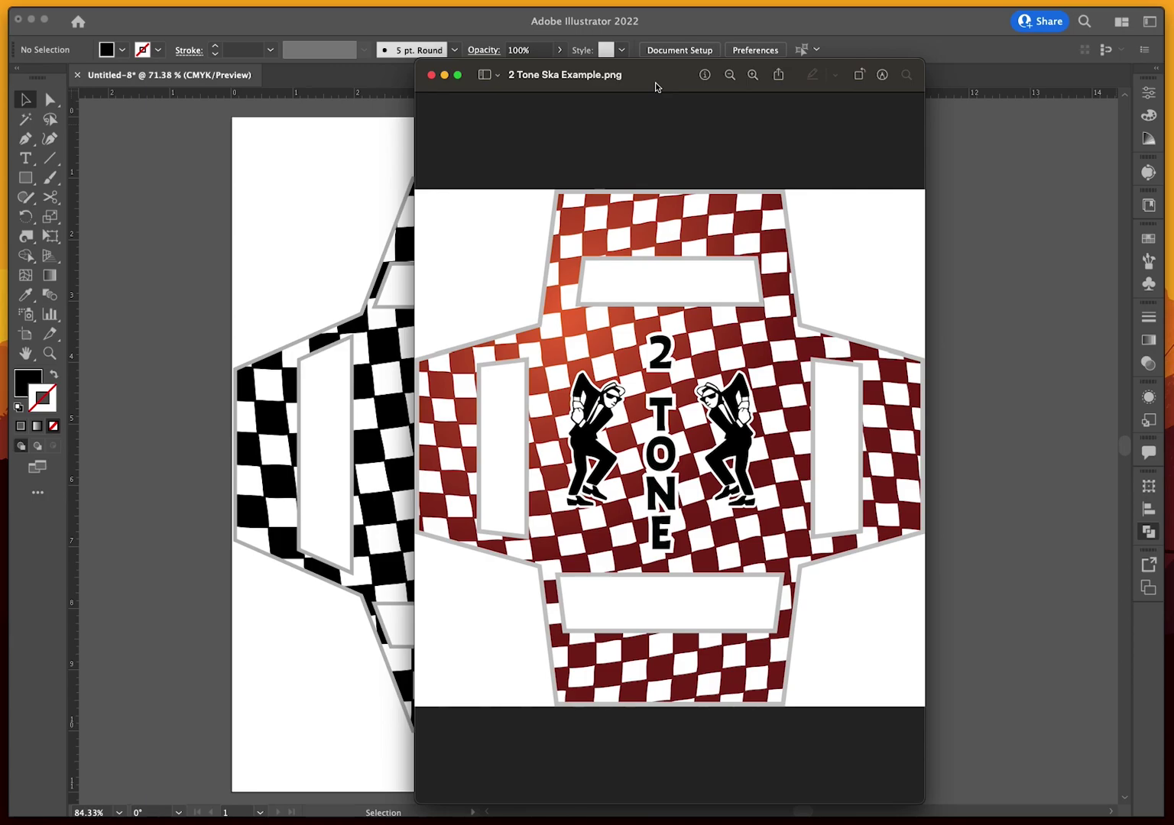
key("super+w")
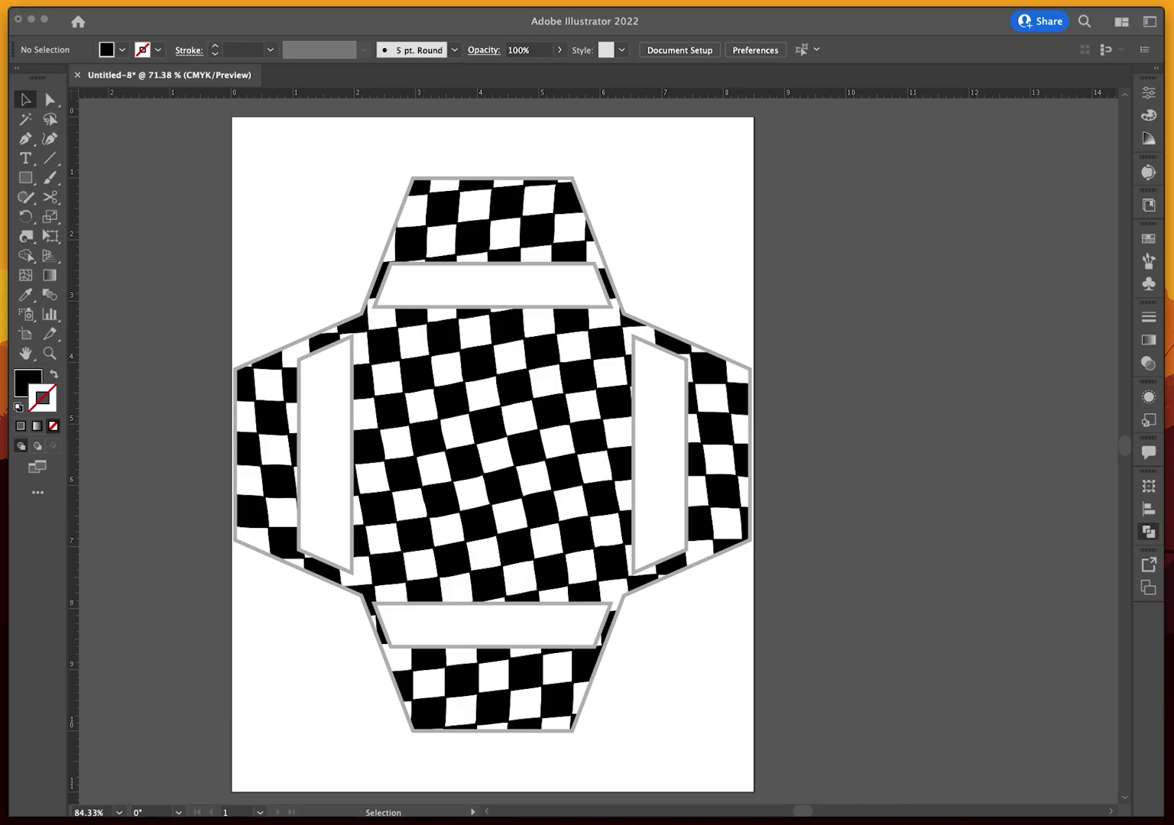
Place the patch-2-tone-ska-dancer image file as a linked image on Layer 4 and move it over the artboard
left_click_drag(563, 236, 631, 230)
key("F7")
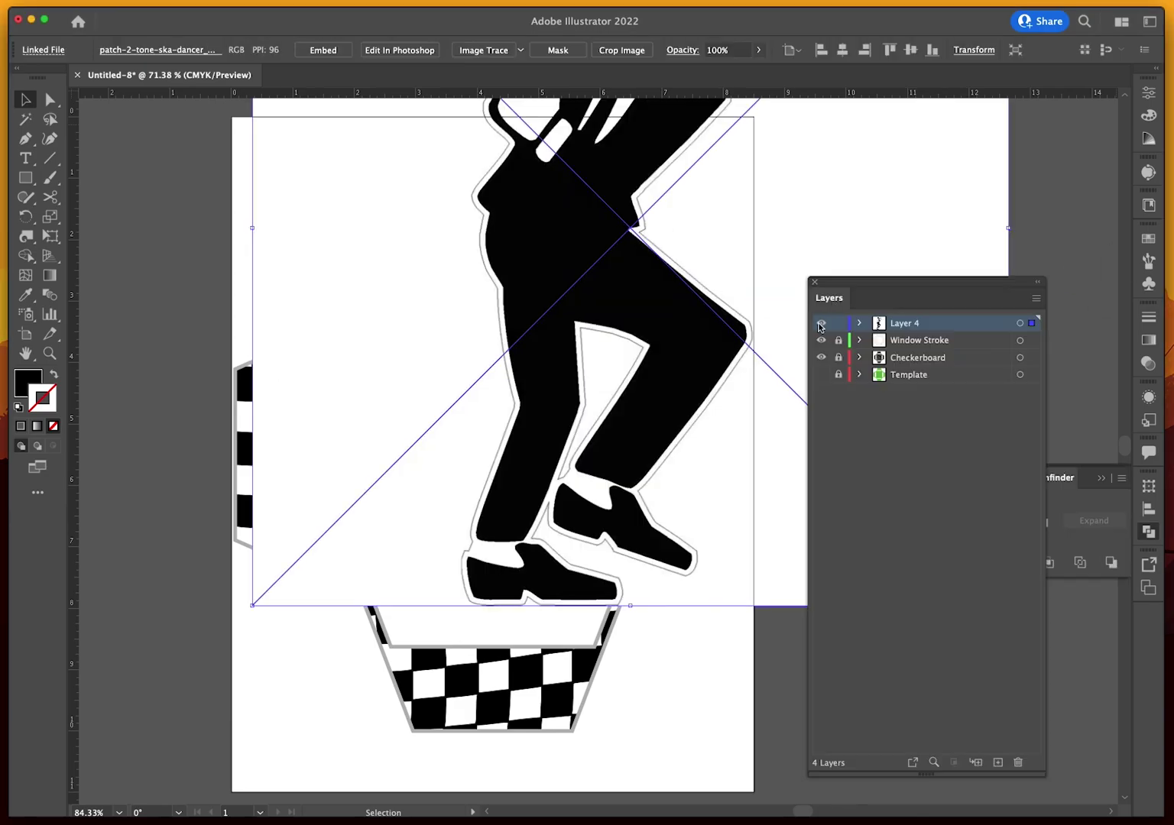
left_click_drag(846, 241, 775, 413)
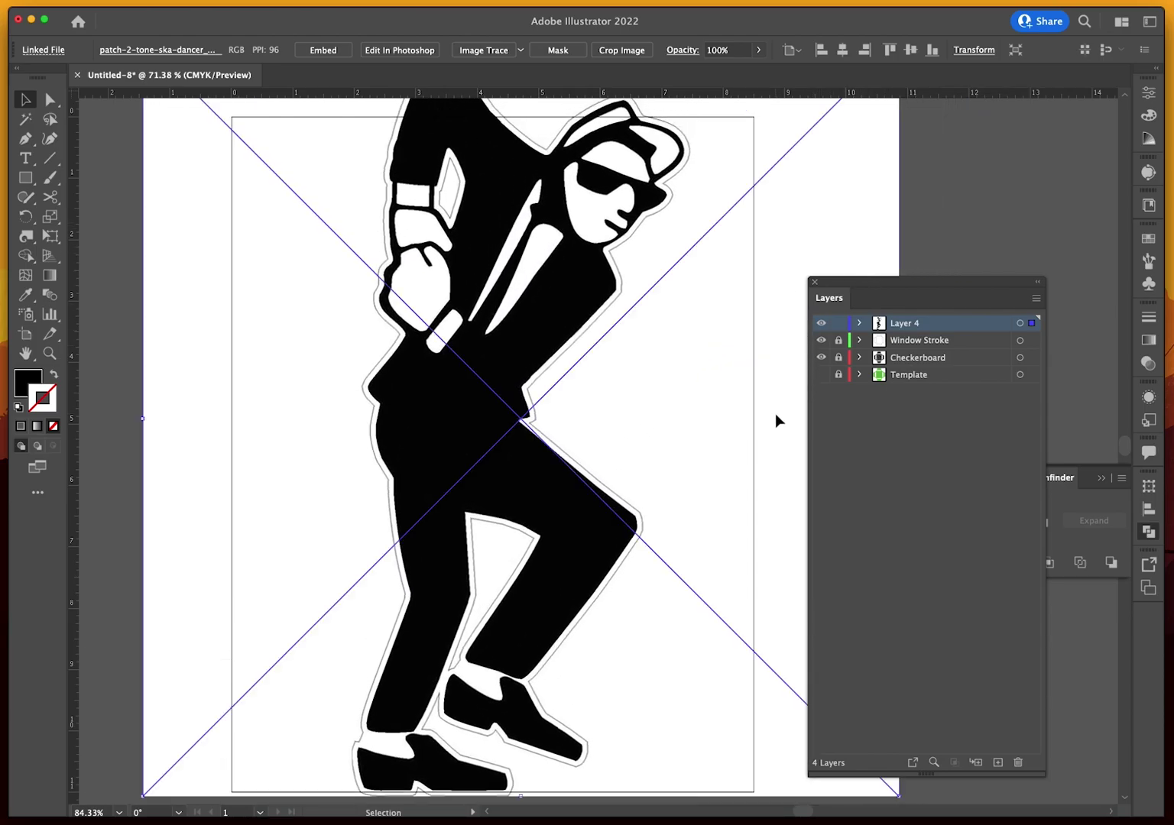
left_click(991, 315)
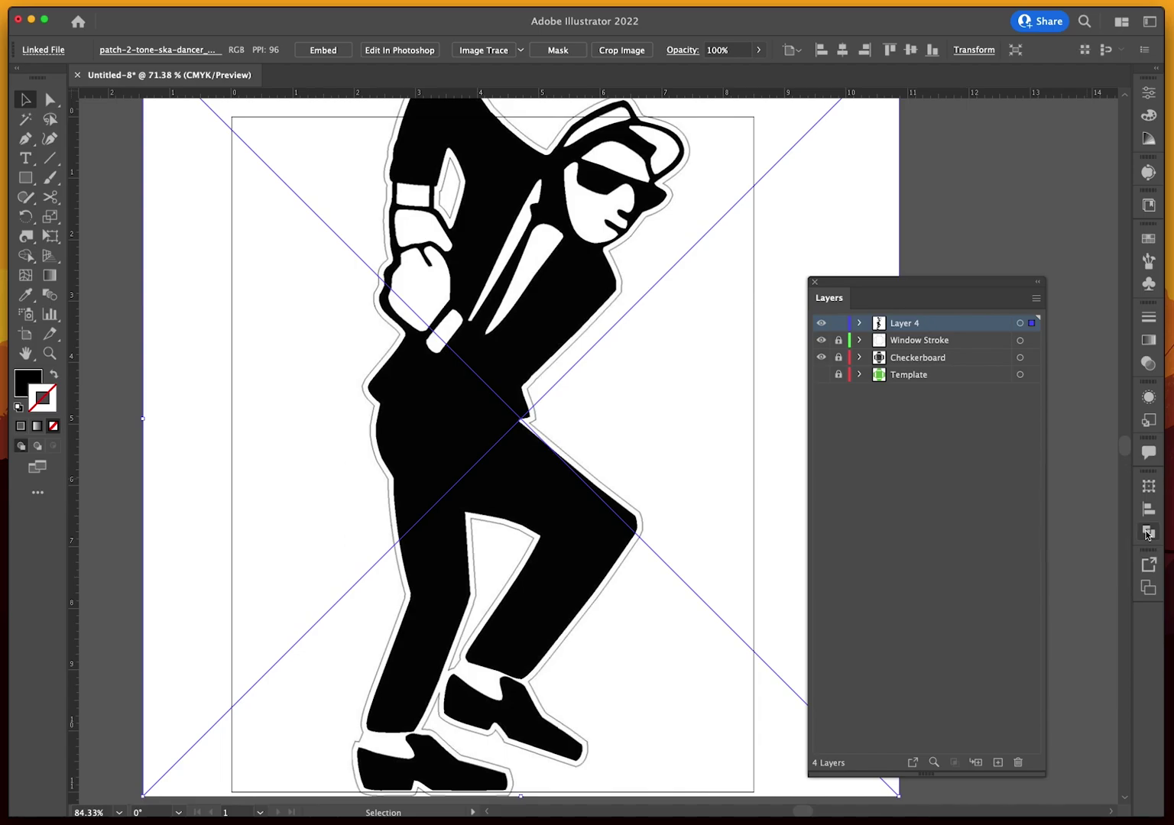
left_click_drag(961, 286, 1009, 274)
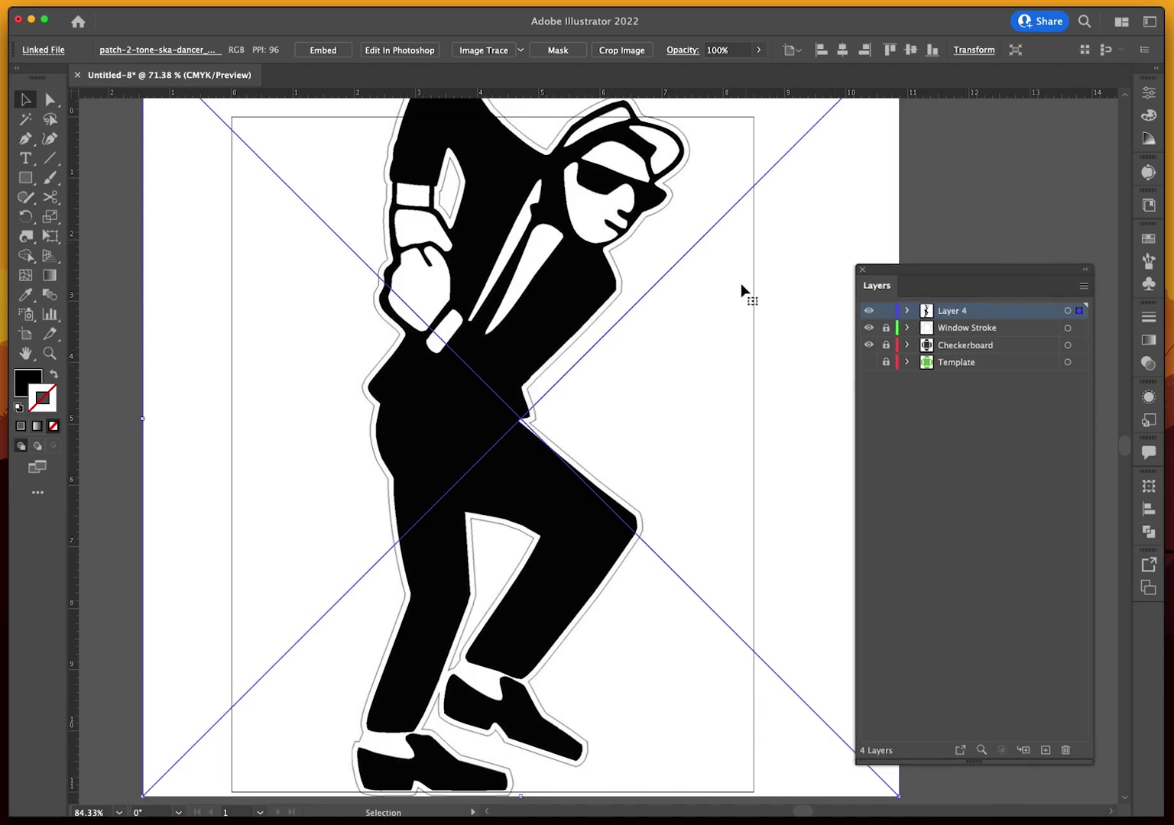
Scale the dancer image down proportionally to about 7 in square and center it over the box template
scroll(745, 294, "up", 5)
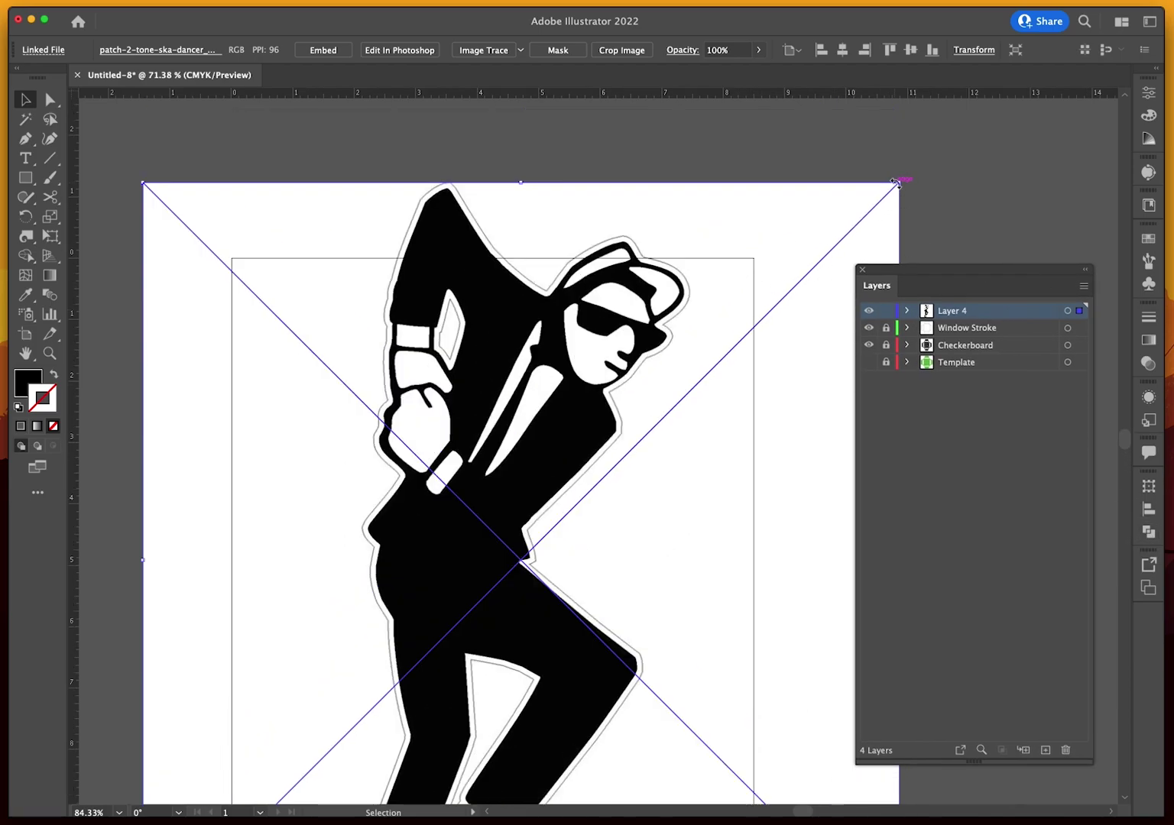
left_click_drag(900, 183, 631, 412)
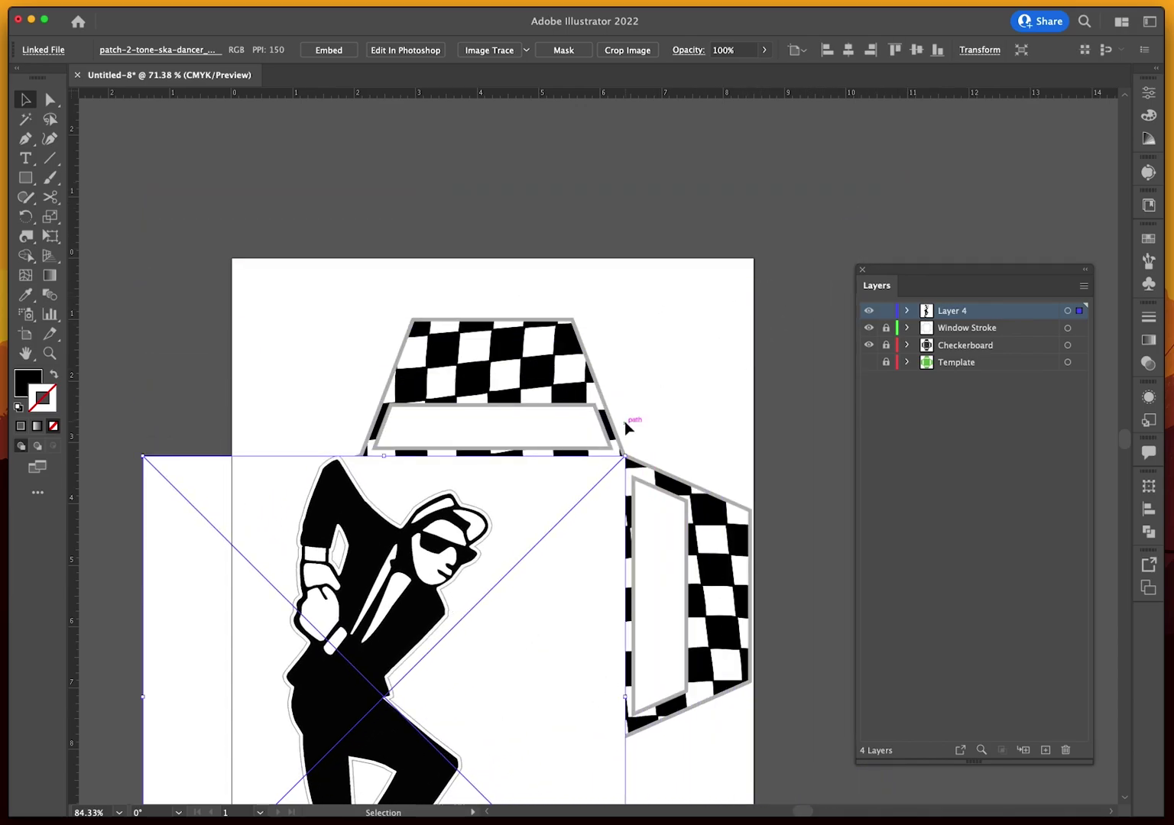
scroll(631, 413, "down", 5)
left_click_drag(624, 309, 392, 540)
left_click_drag(284, 609, 435, 321)
left_click_drag(544, 502, 717, 692)
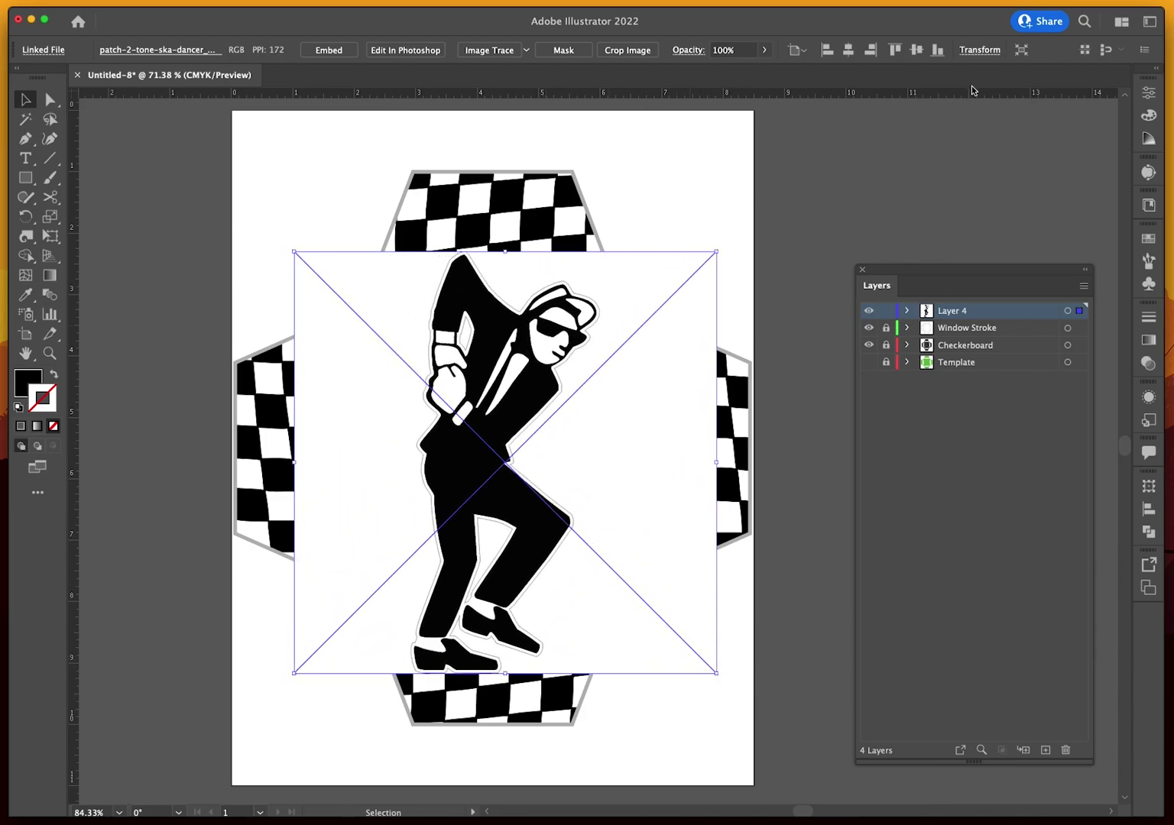
left_click_drag(294, 251, 274, 235)
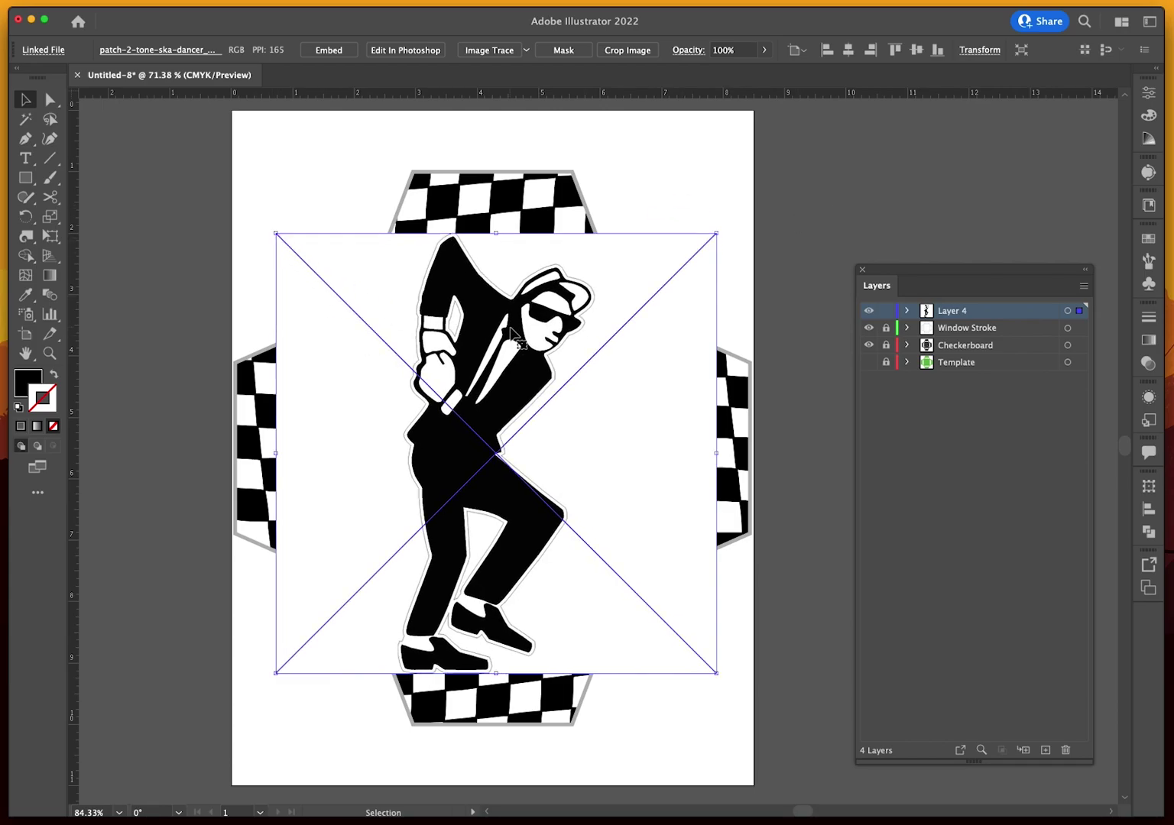
key("Return")
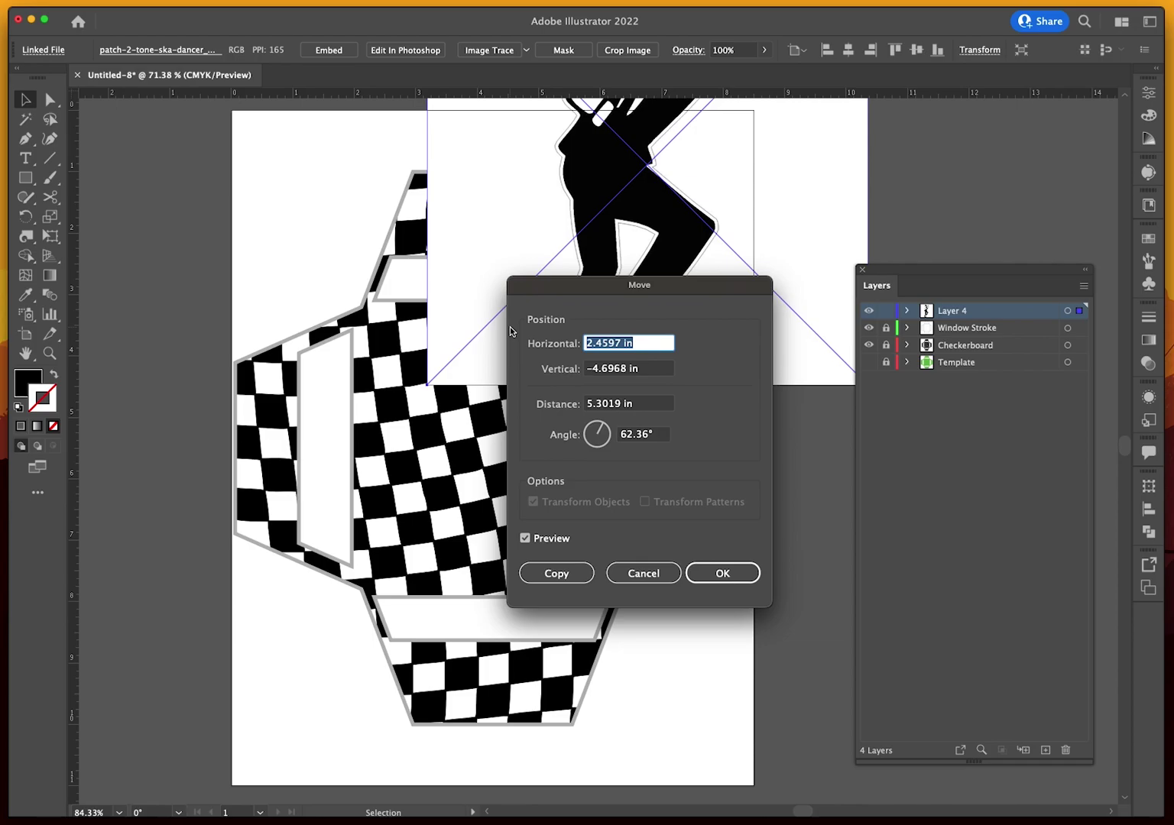
left_click(640, 573)
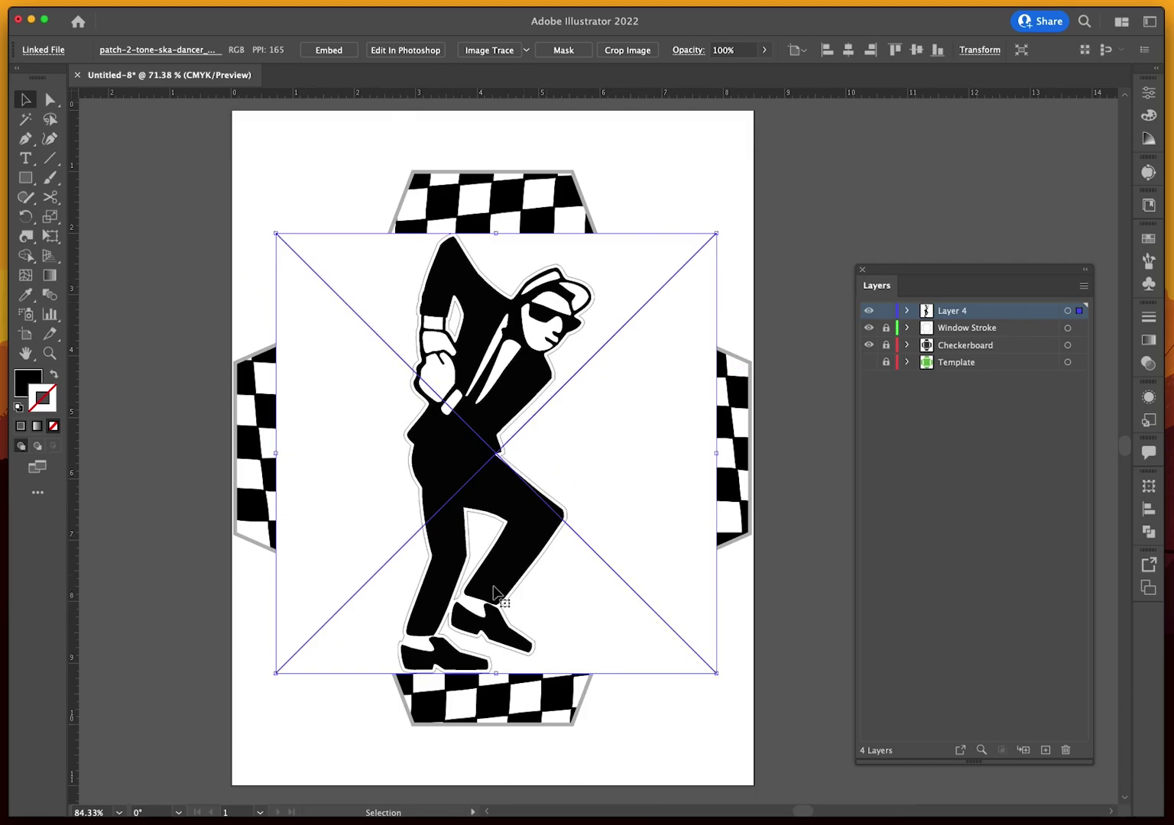
Embed the dancer image in the document and trace it with the Black and White Logo preset
left_click(336, 50)
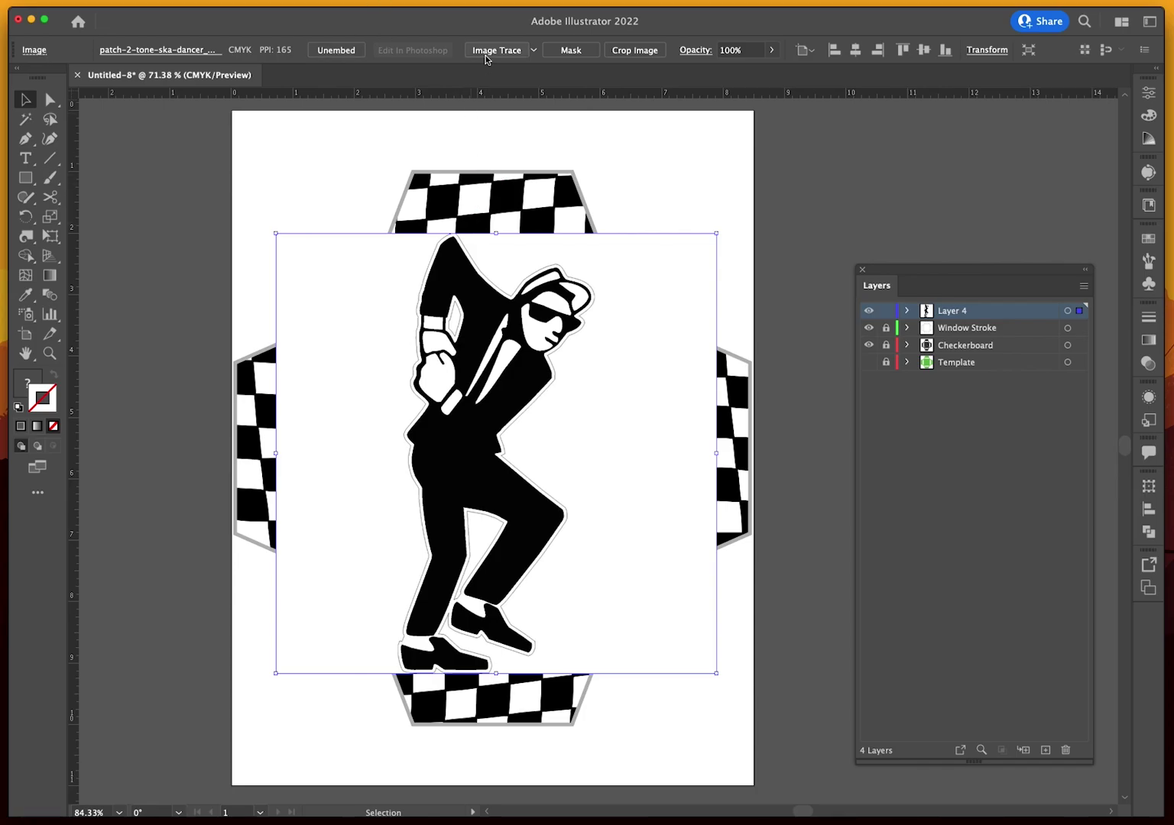
left_click(534, 51)
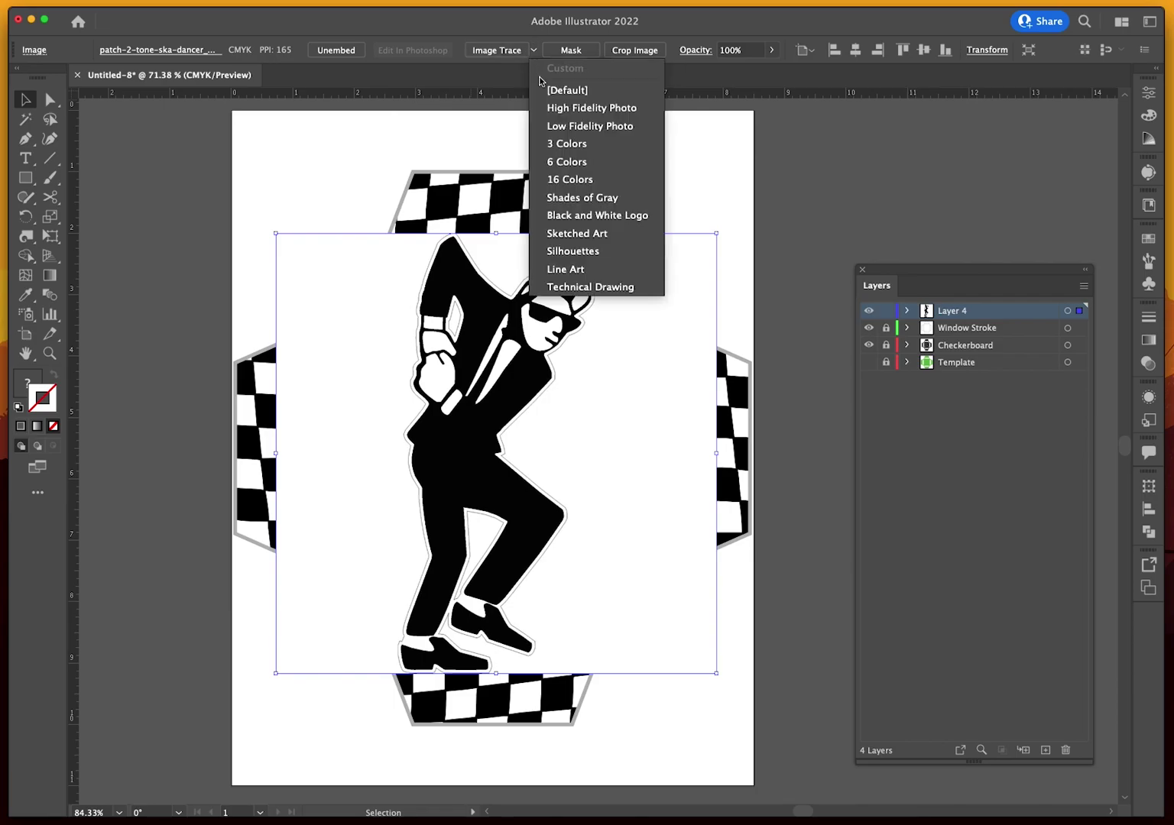
left_click(578, 216)
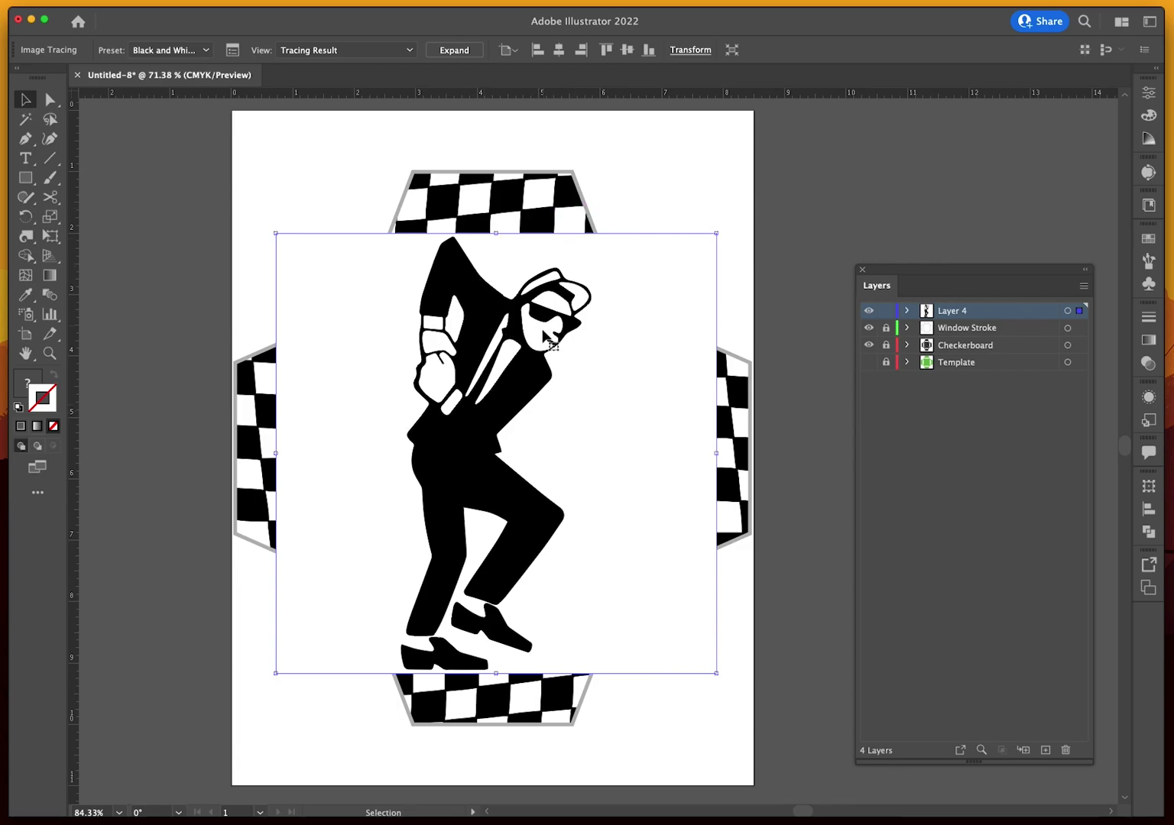
Hide the Checkerboard and Window Stroke layers and show the Template layer behind the traced dancer
key("super+z")
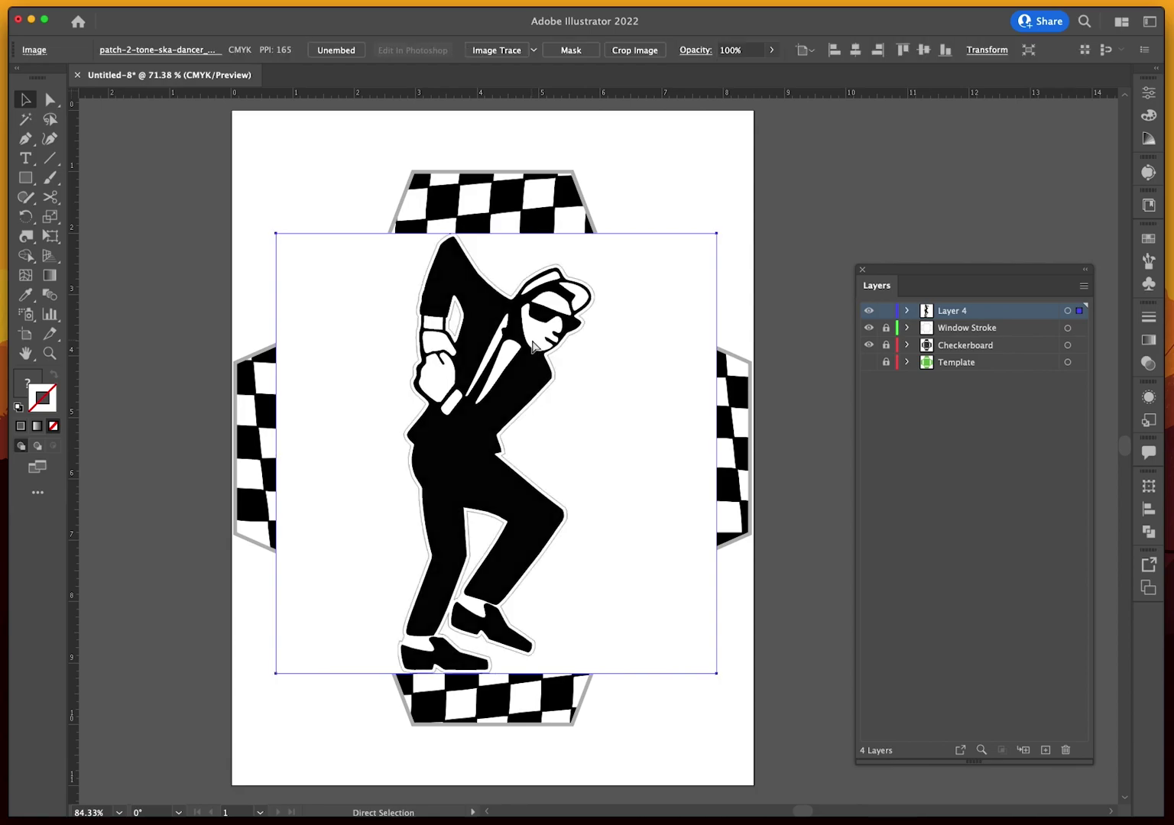
key("super+shift+z")
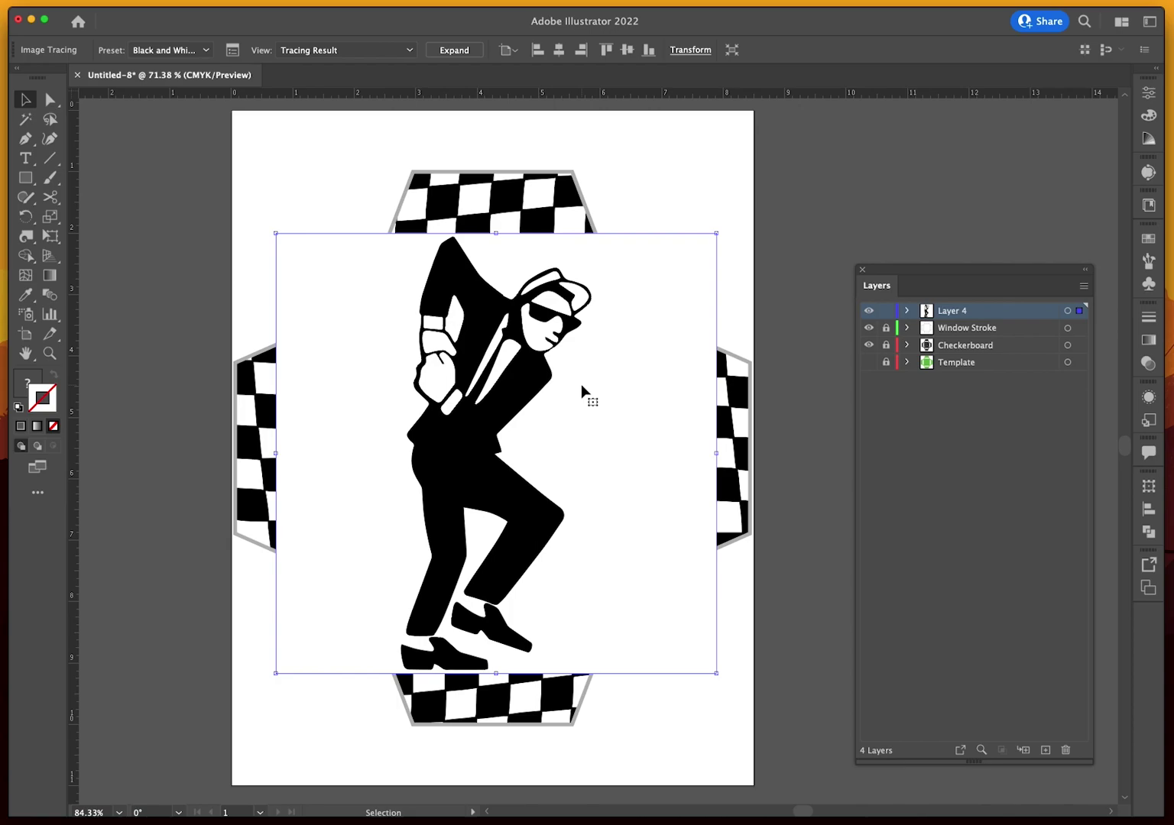
left_click(869, 345)
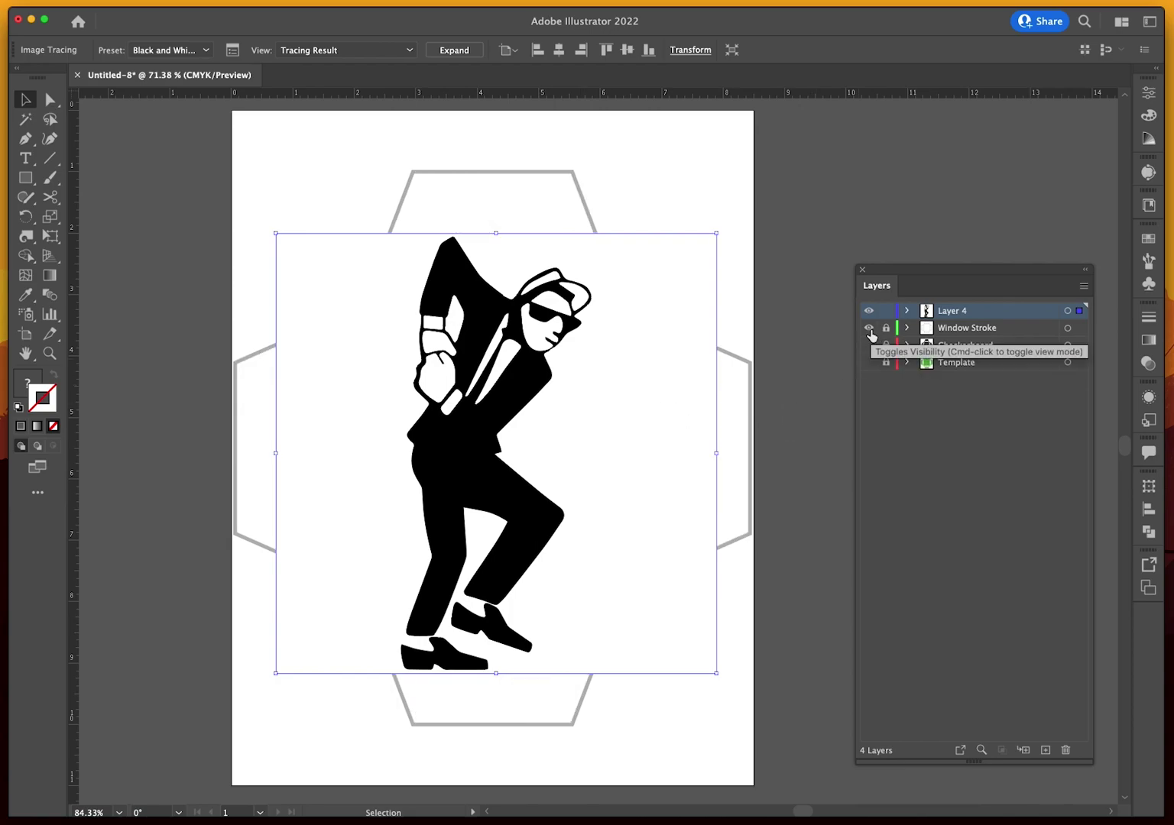
left_click(869, 328)
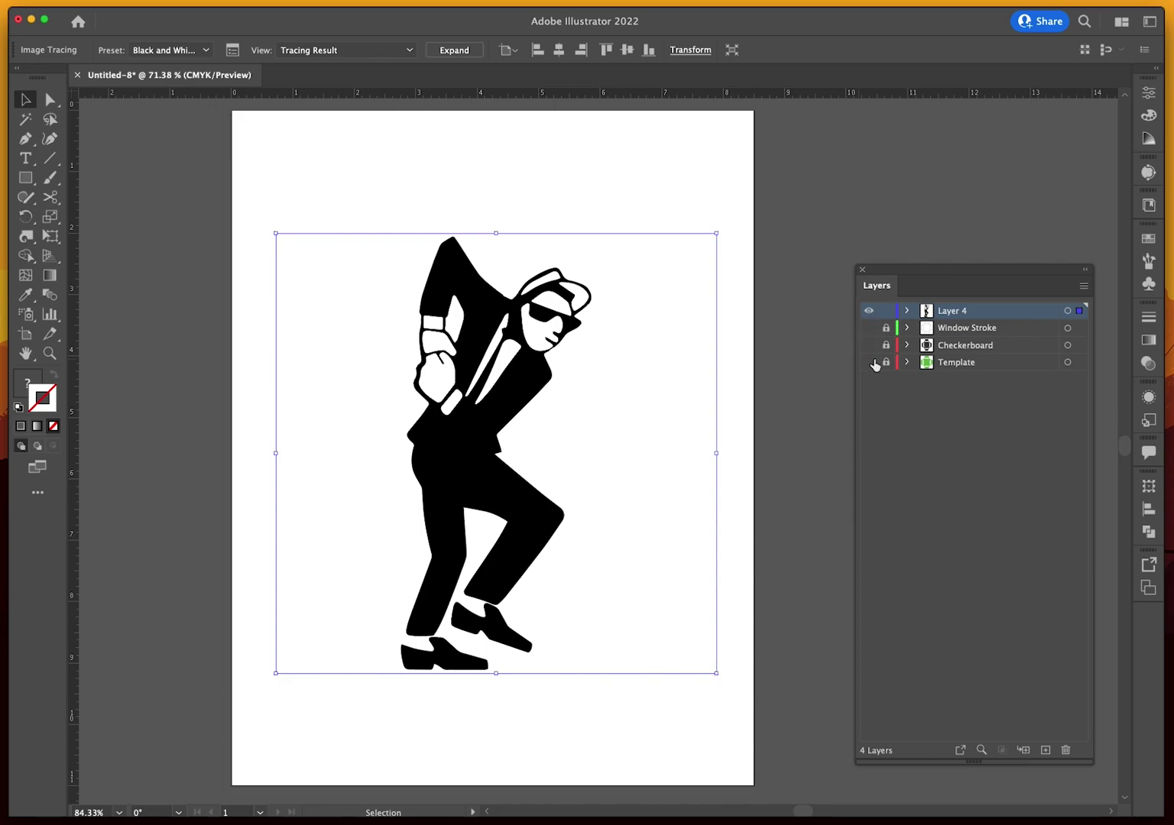
left_click(868, 362)
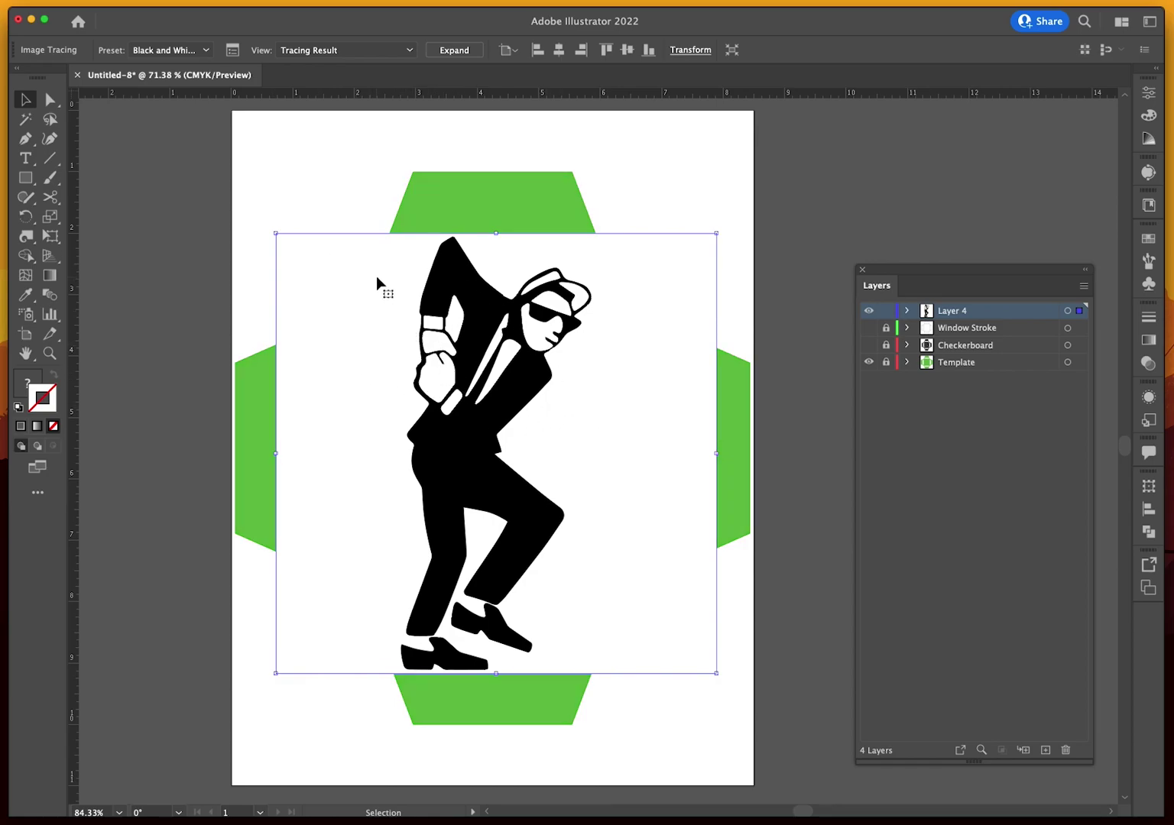
Expand the dancer's image tracing into editable paths and unfold the resulting group in Layer 4
left_click(454, 50)
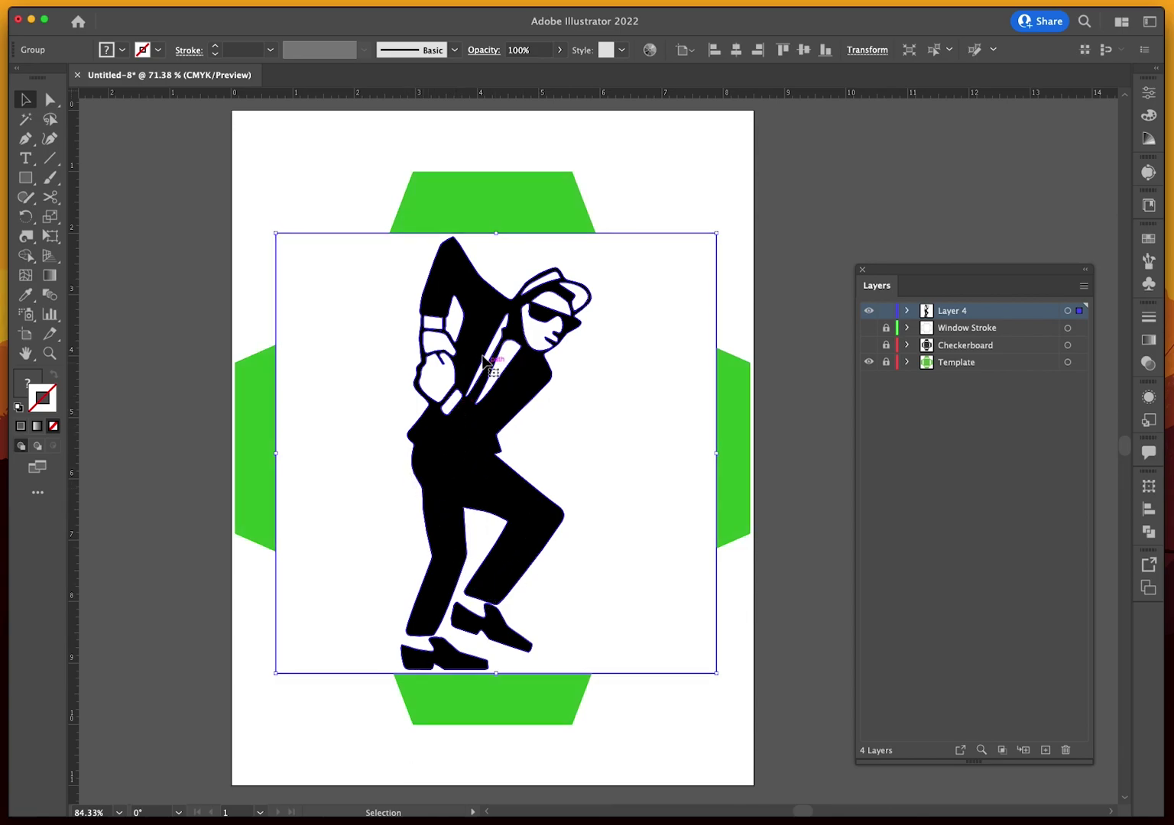
left_click(798, 204)
left_click(661, 296)
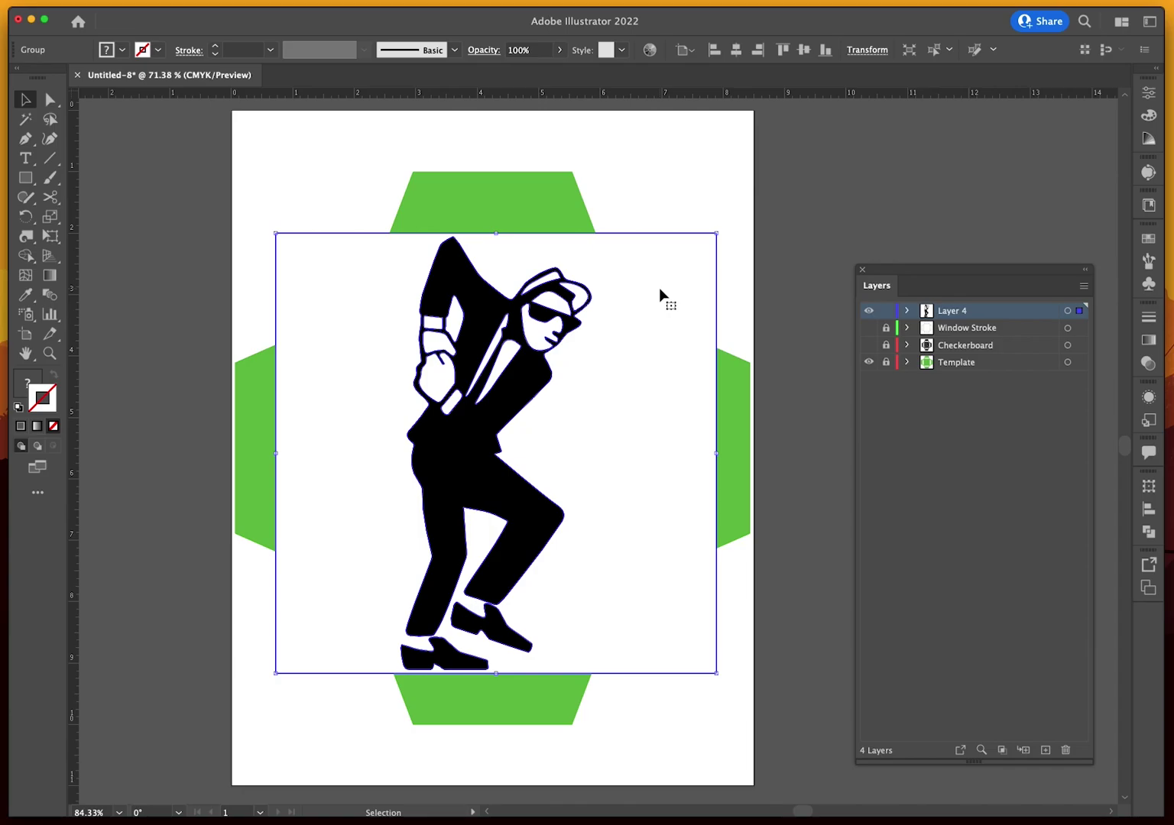
left_click(907, 310)
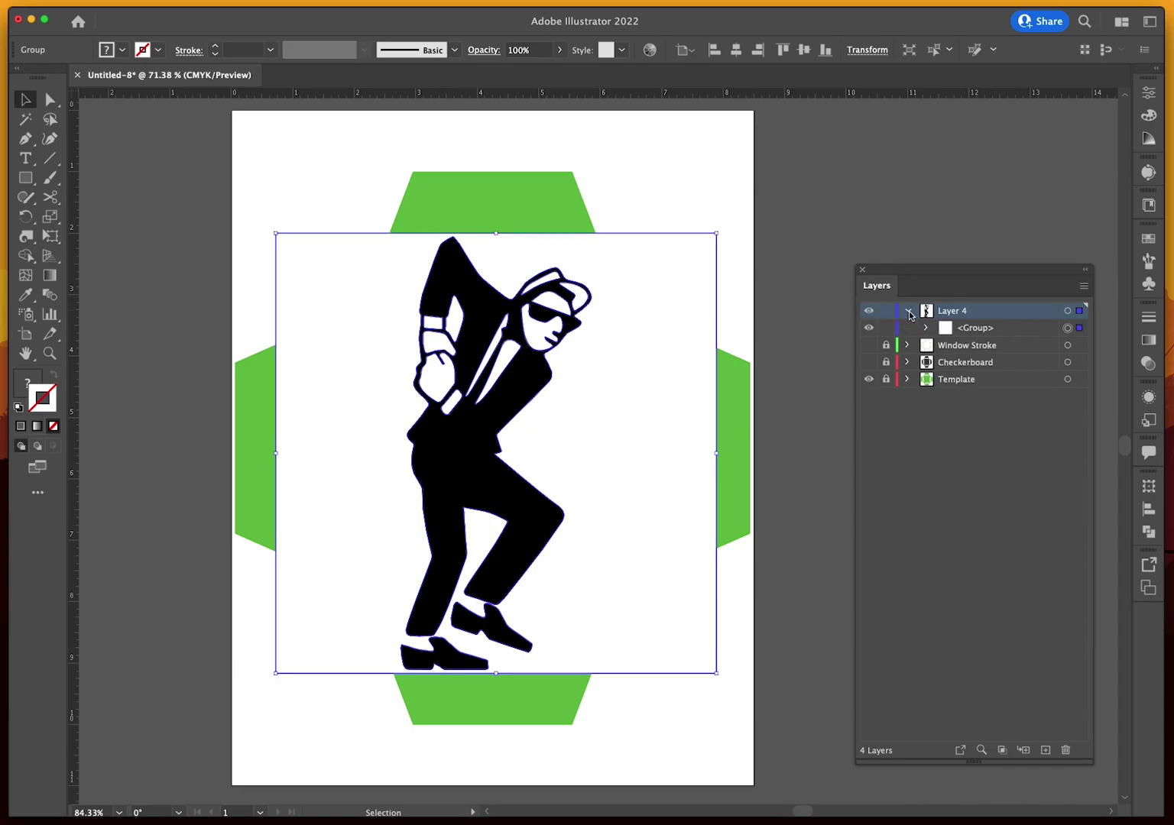
left_click(925, 327)
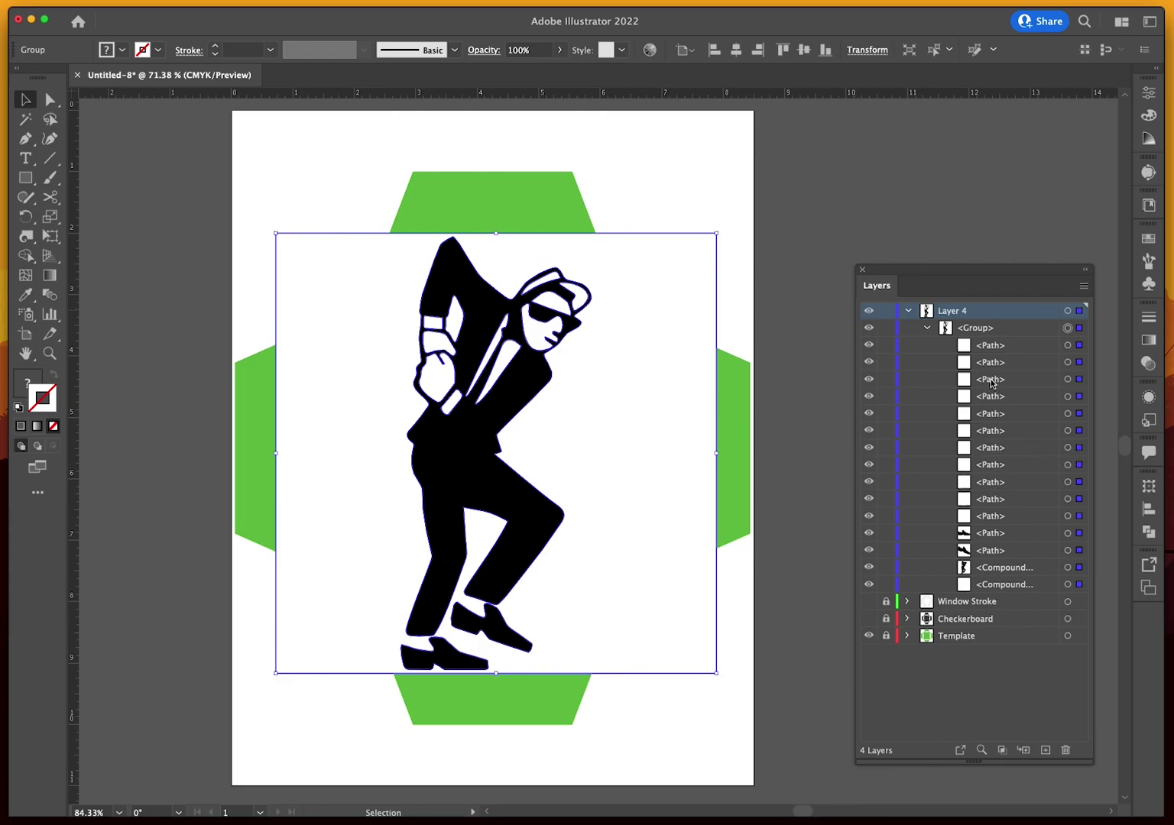
Delete the white background compound path at the bottom of the traced dancer group
left_click(984, 533)
left_click(984, 520)
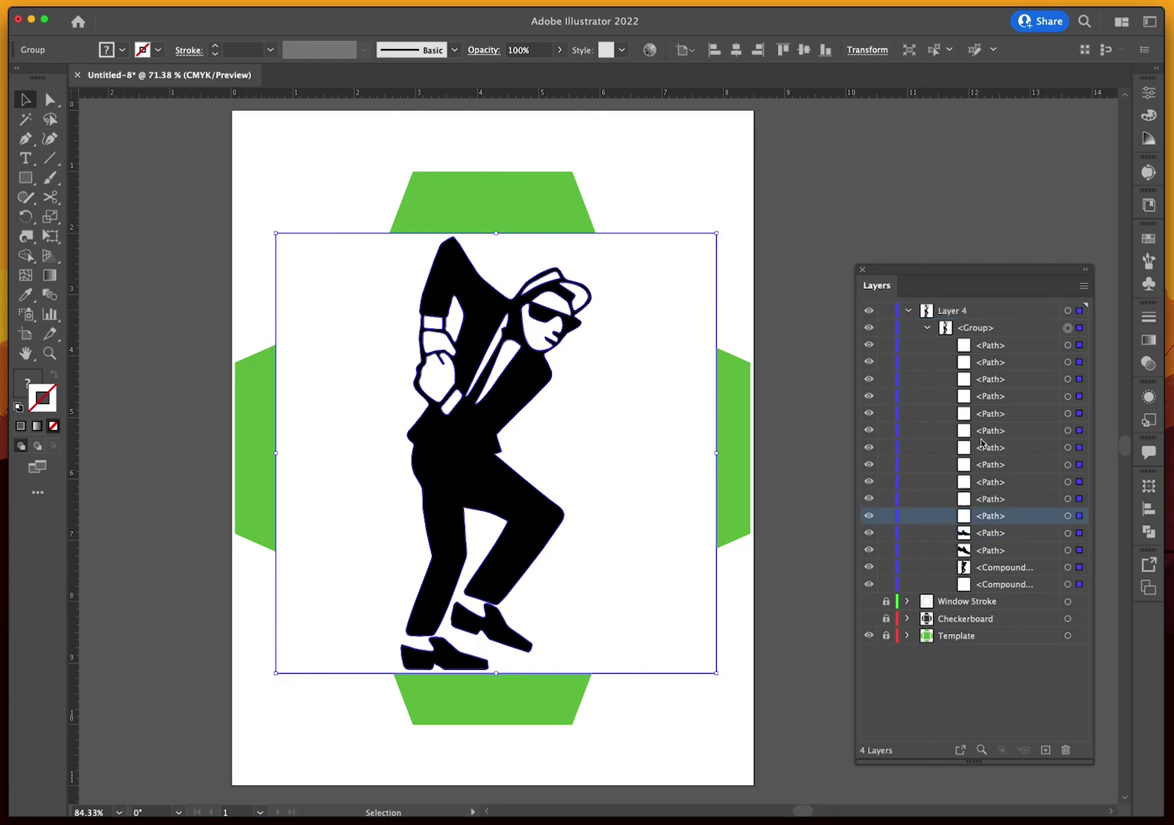
left_click(985, 345, "shift")
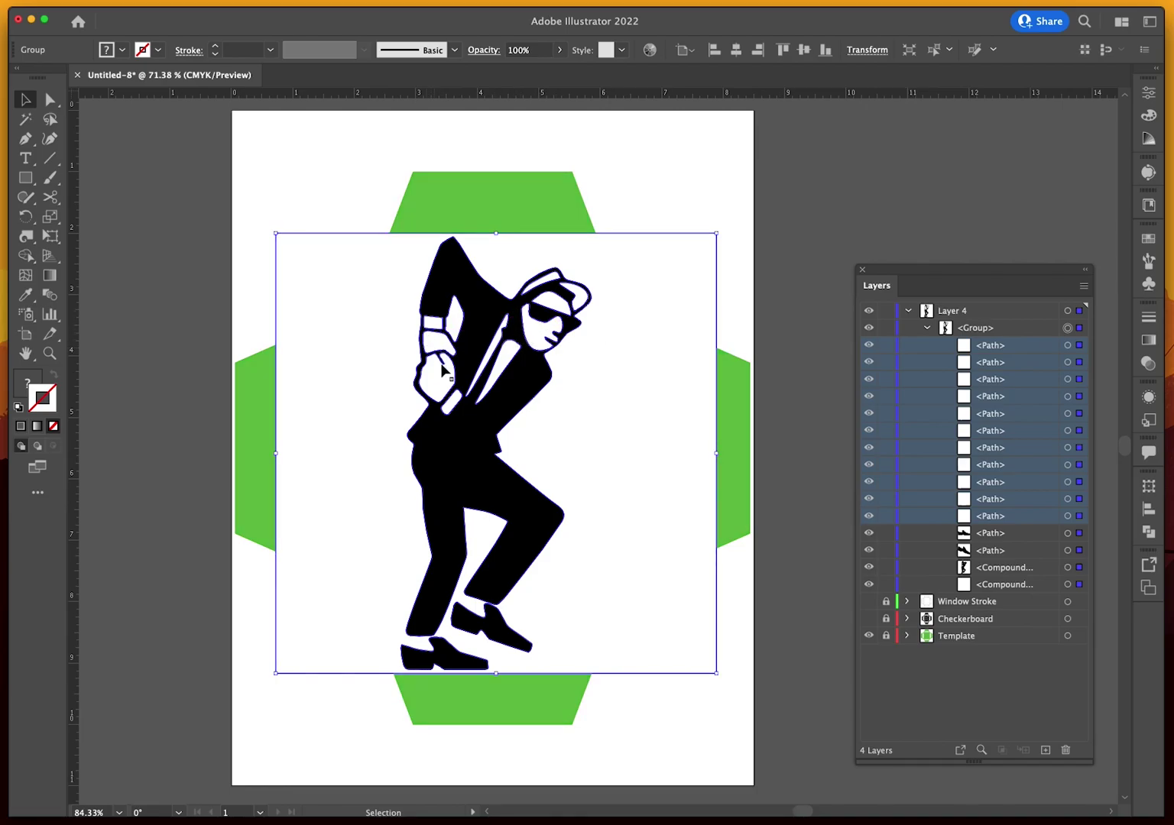
left_click(989, 534)
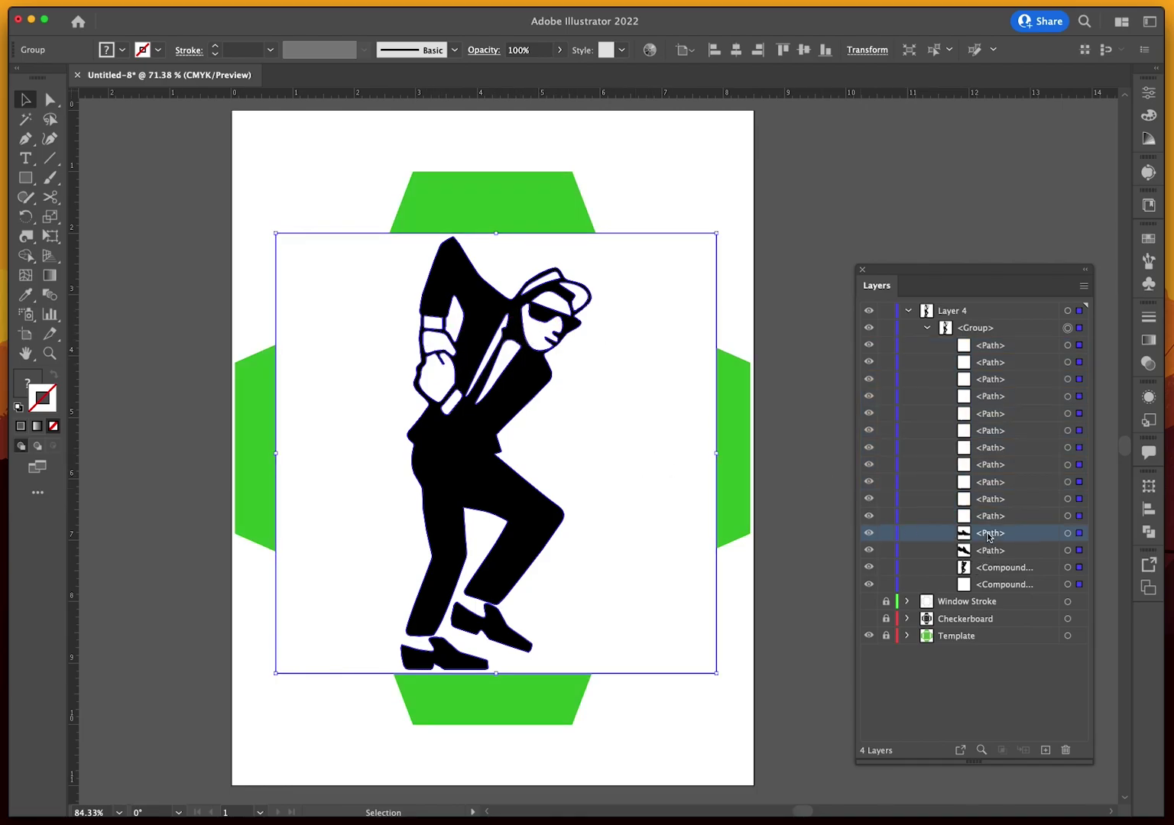
left_click(989, 571, "shift")
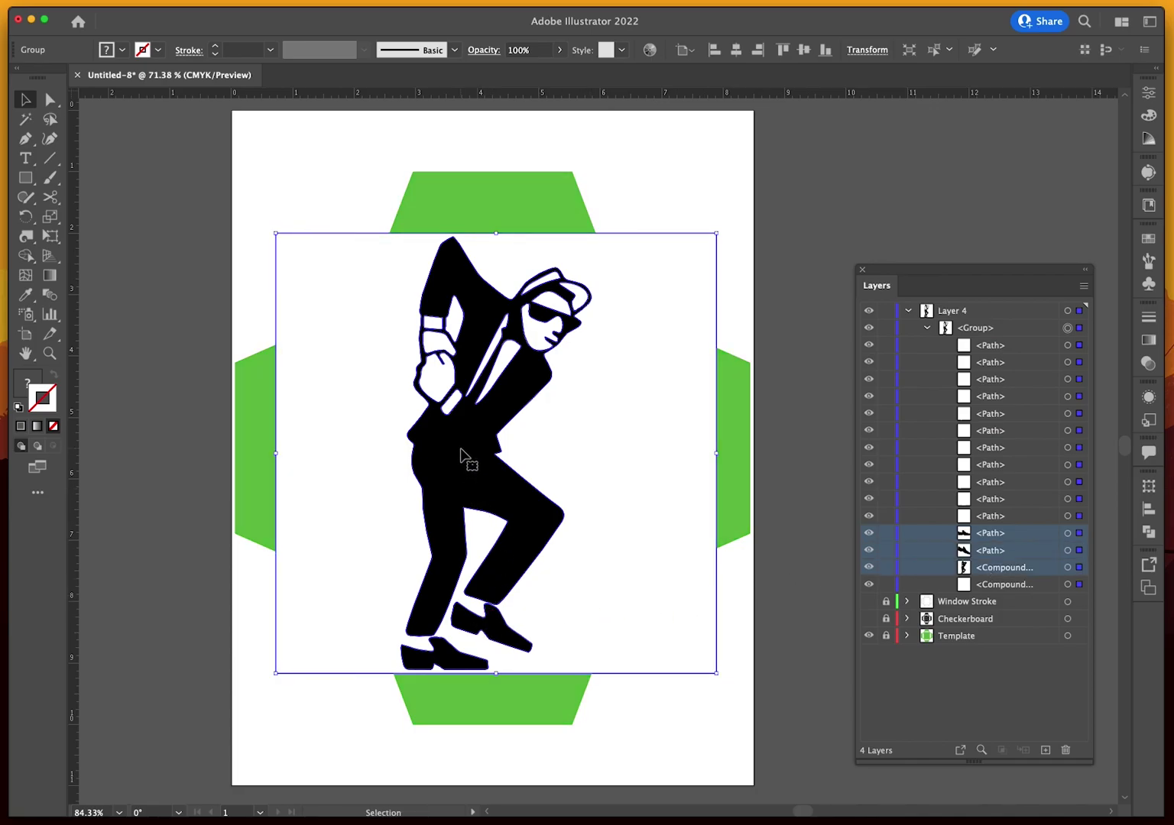
left_click(1007, 588)
left_click(1068, 583)
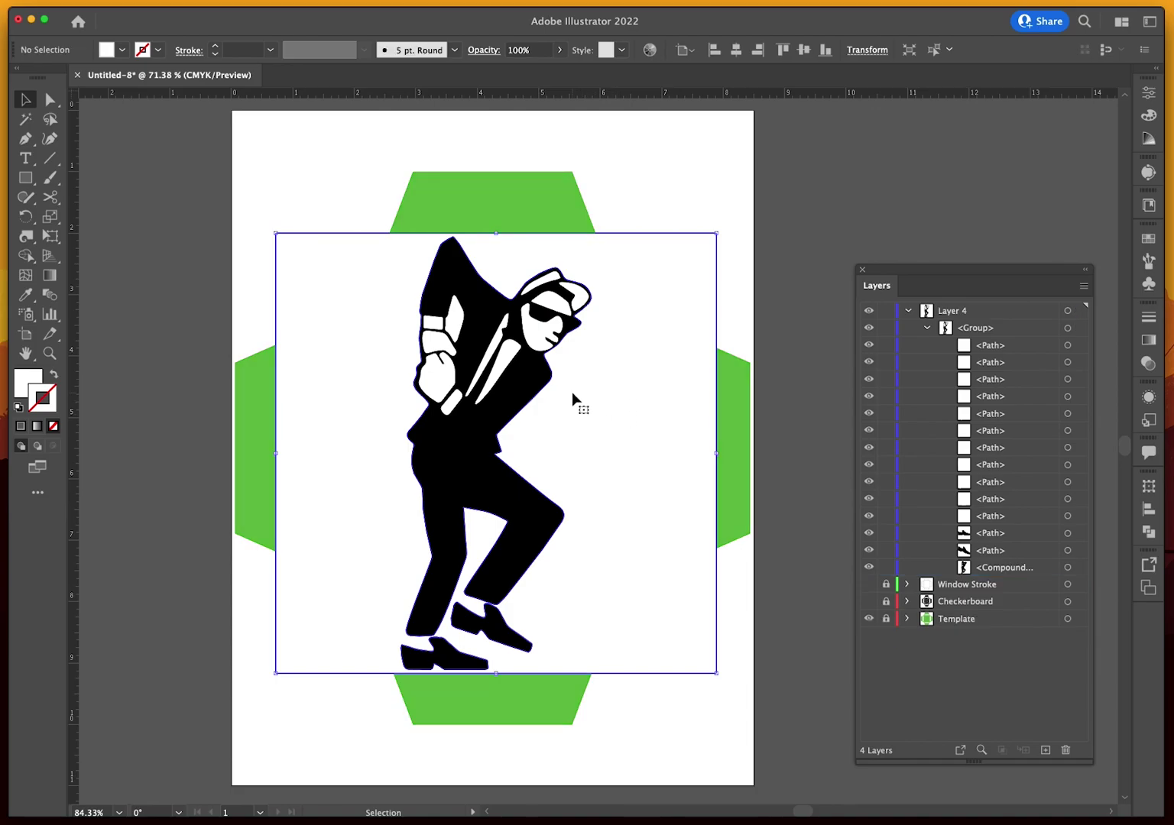
key("Delete")
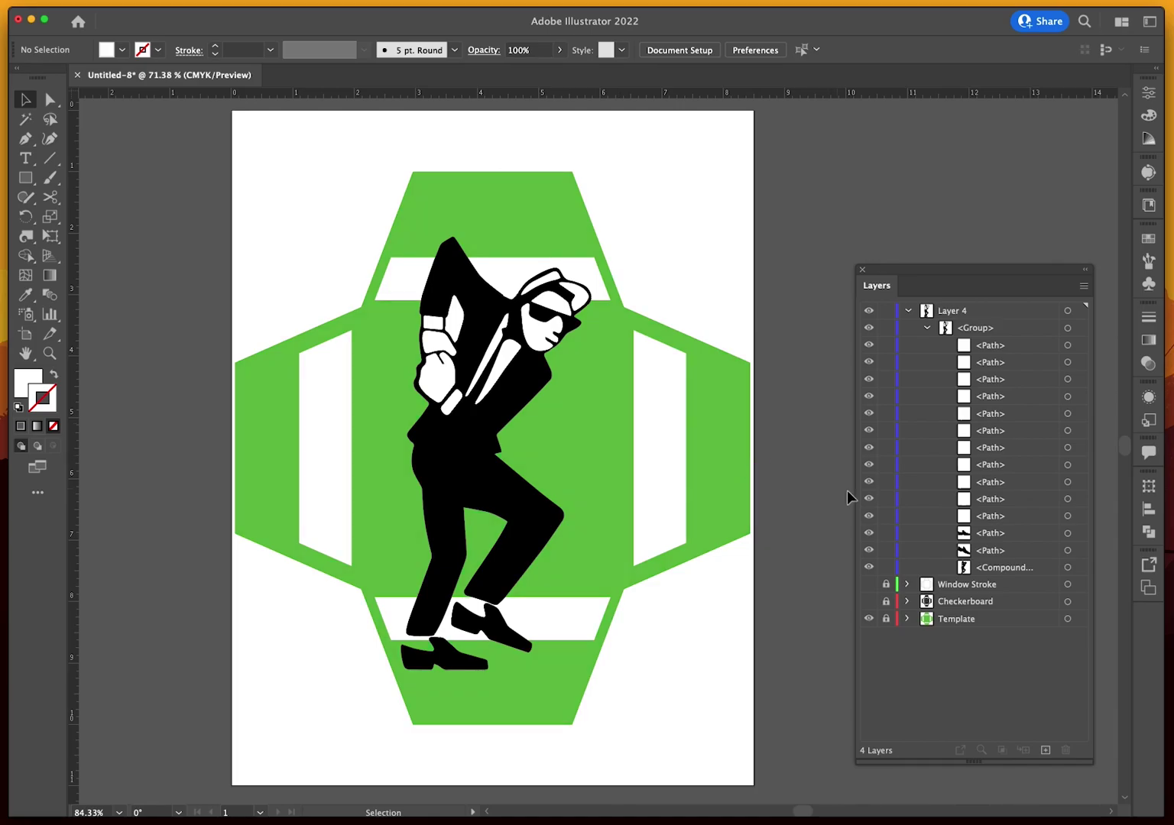
Try a 3 pt white stroke on the dancer's two black shoe paths and black body compound path
left_click(927, 328)
left_click(926, 328)
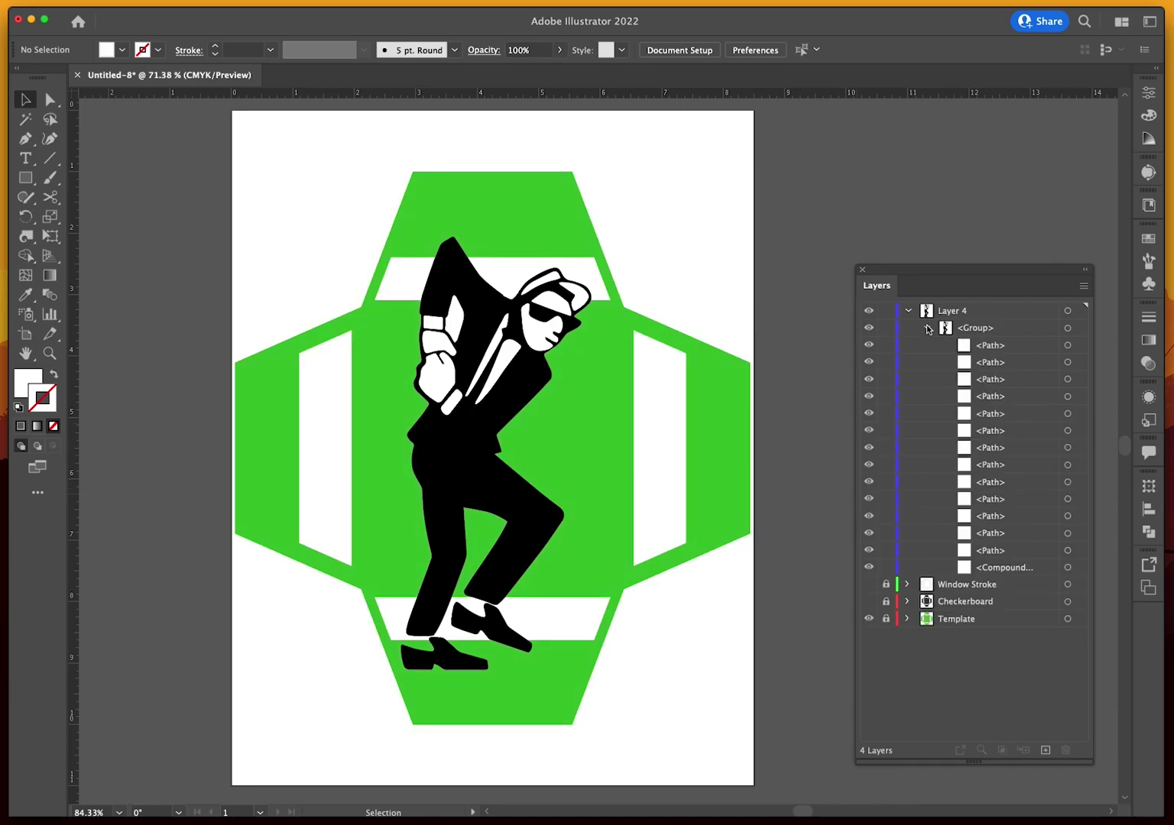
left_click(1067, 533)
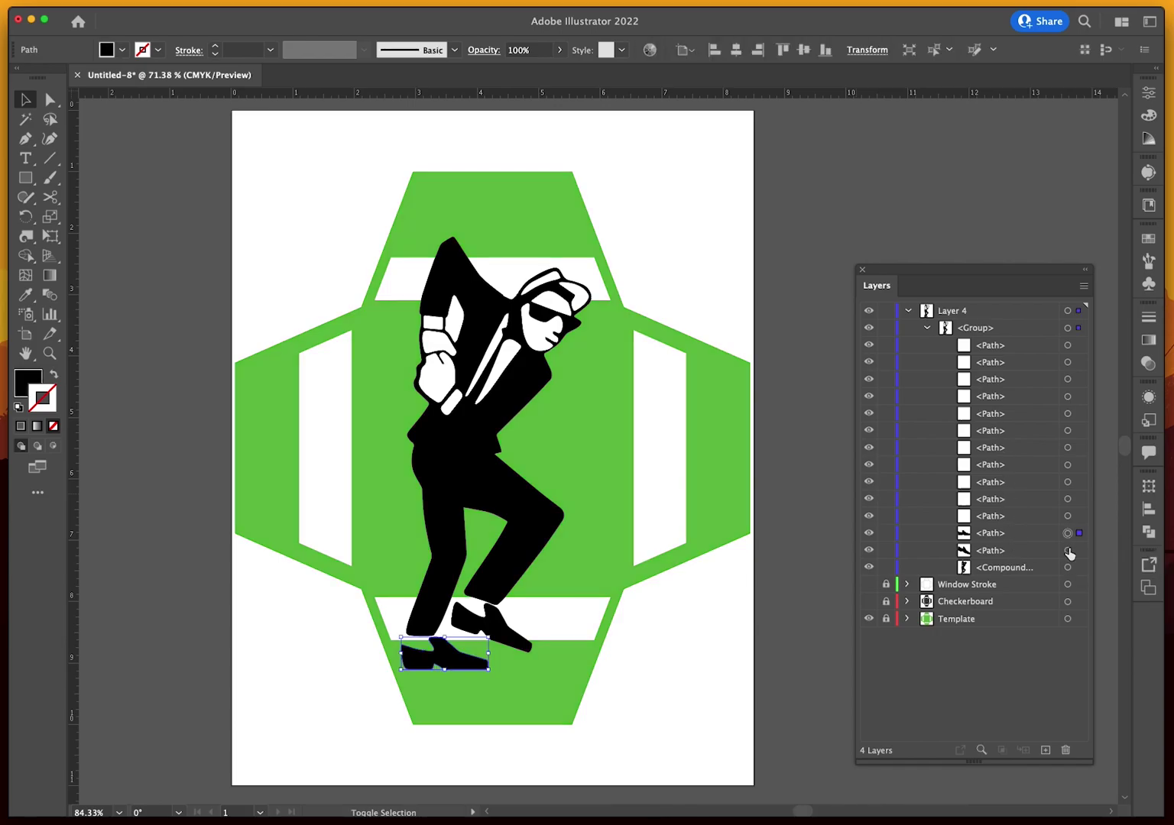
left_click(1068, 550, "shift")
left_click(1068, 567, "shift")
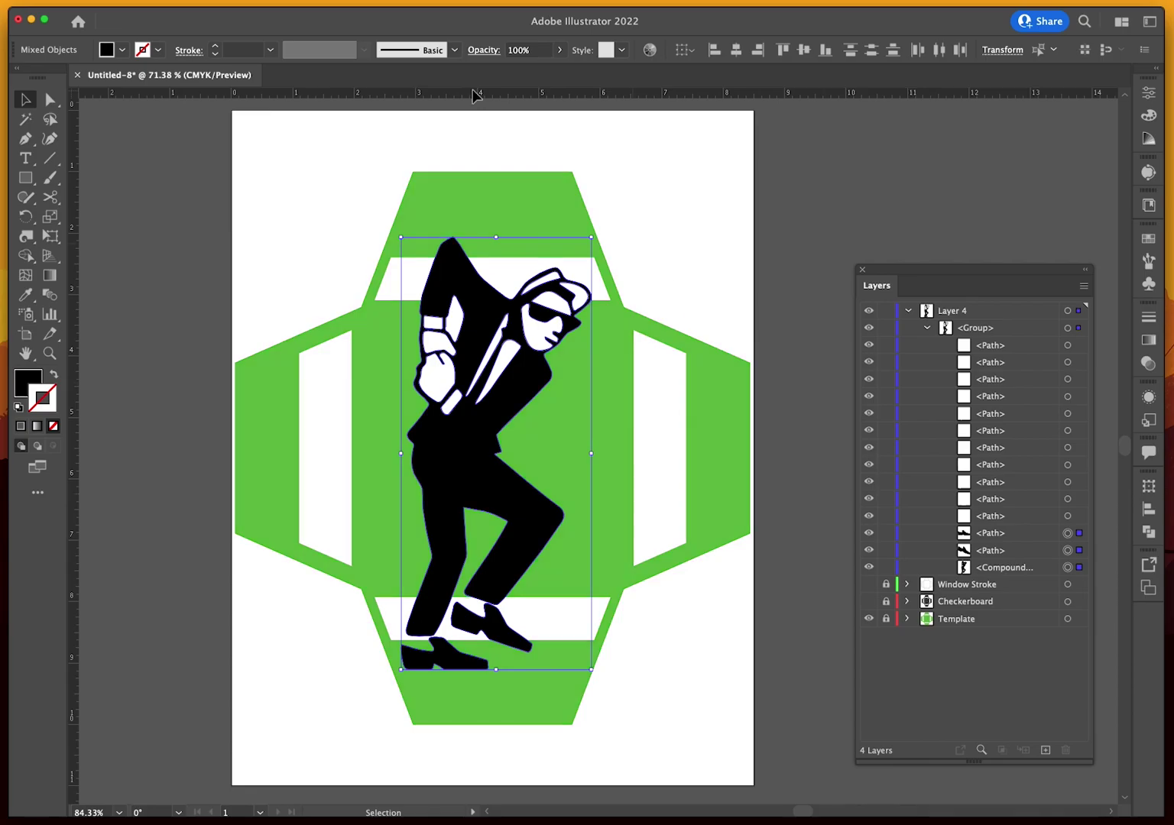
left_click(270, 50)
left_click(269, 50)
left_click(157, 50)
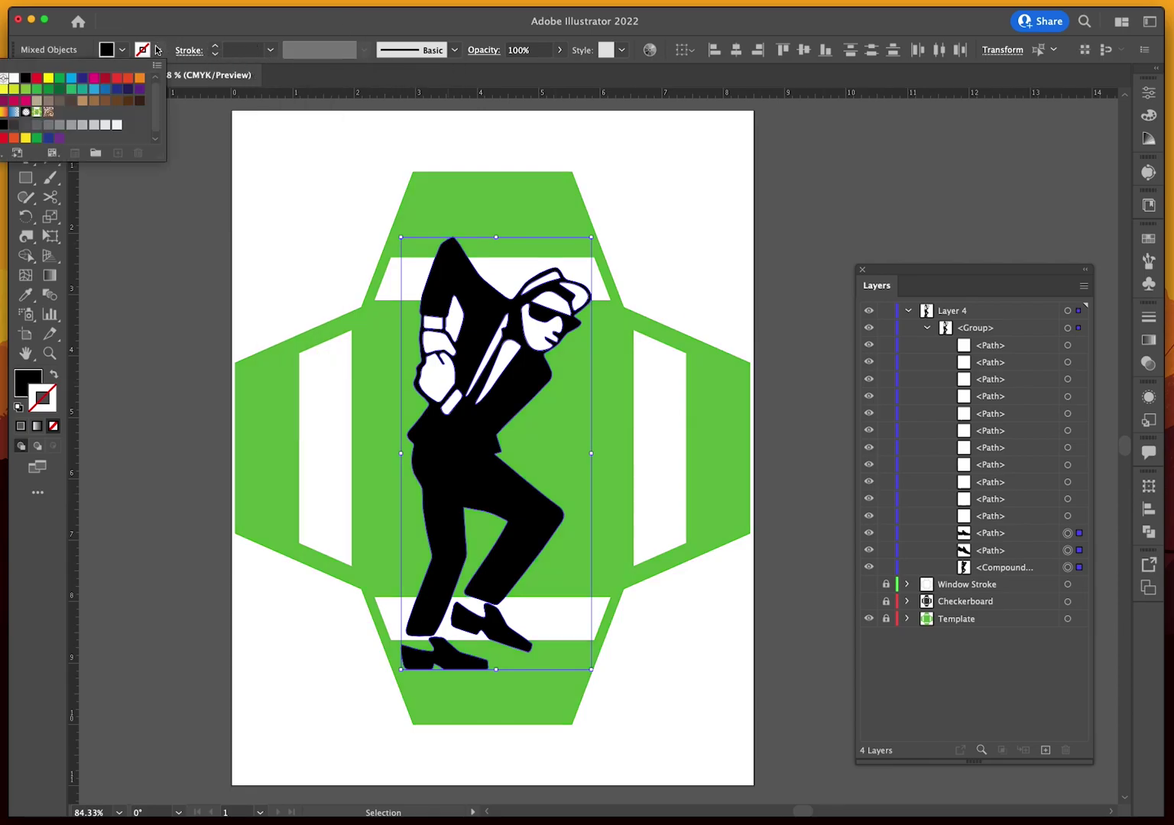
left_click(14, 79)
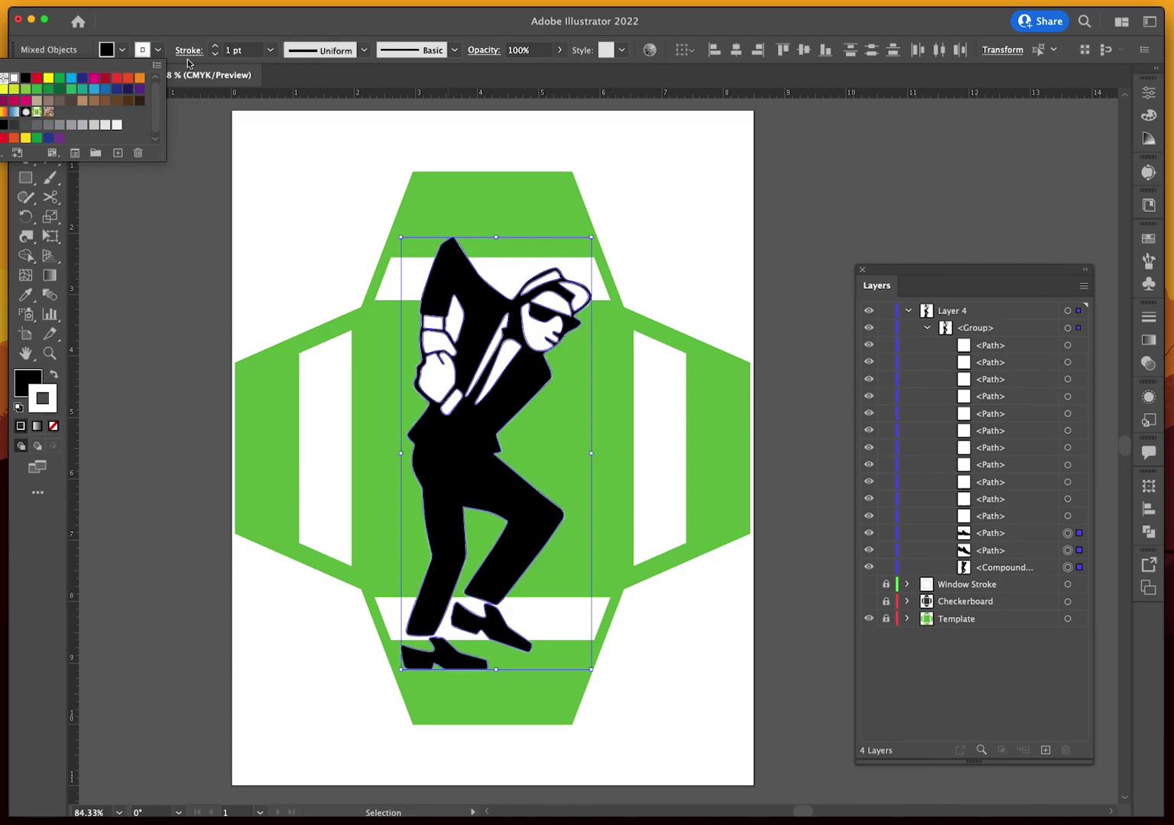
left_click(269, 55)
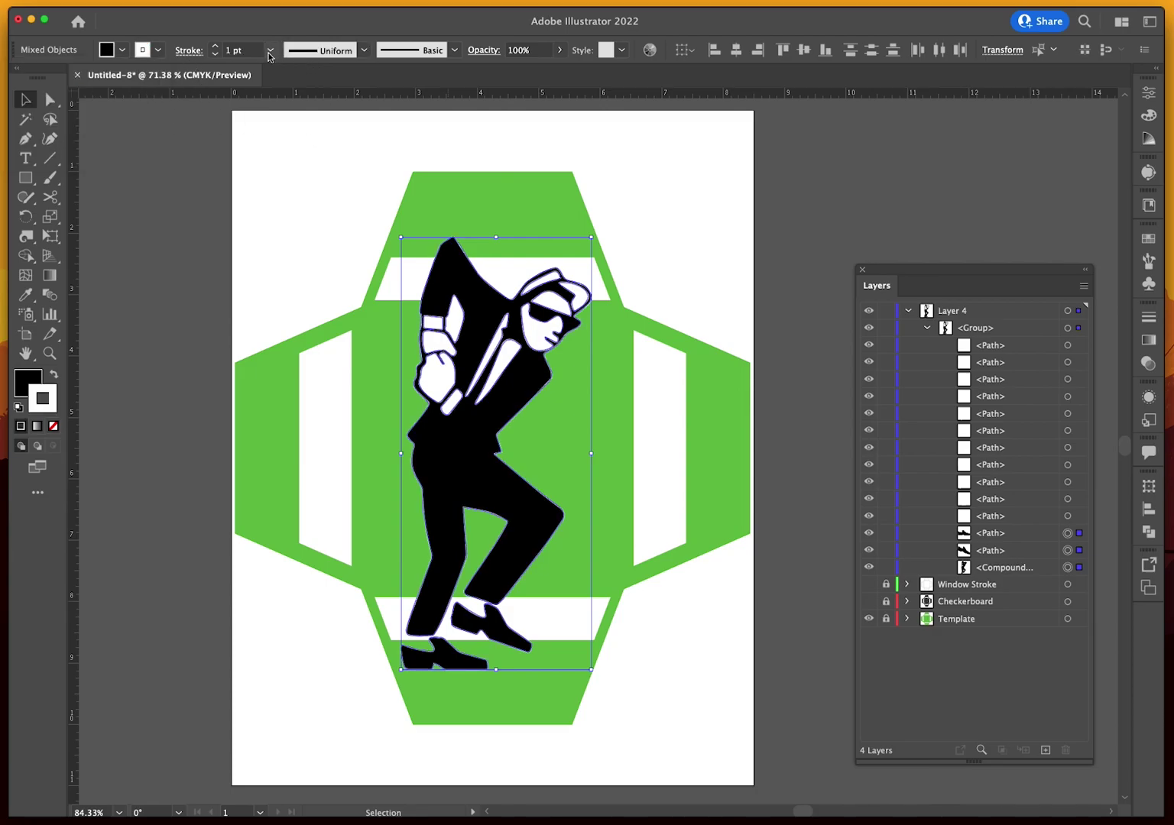
left_click(269, 54)
left_click(294, 162)
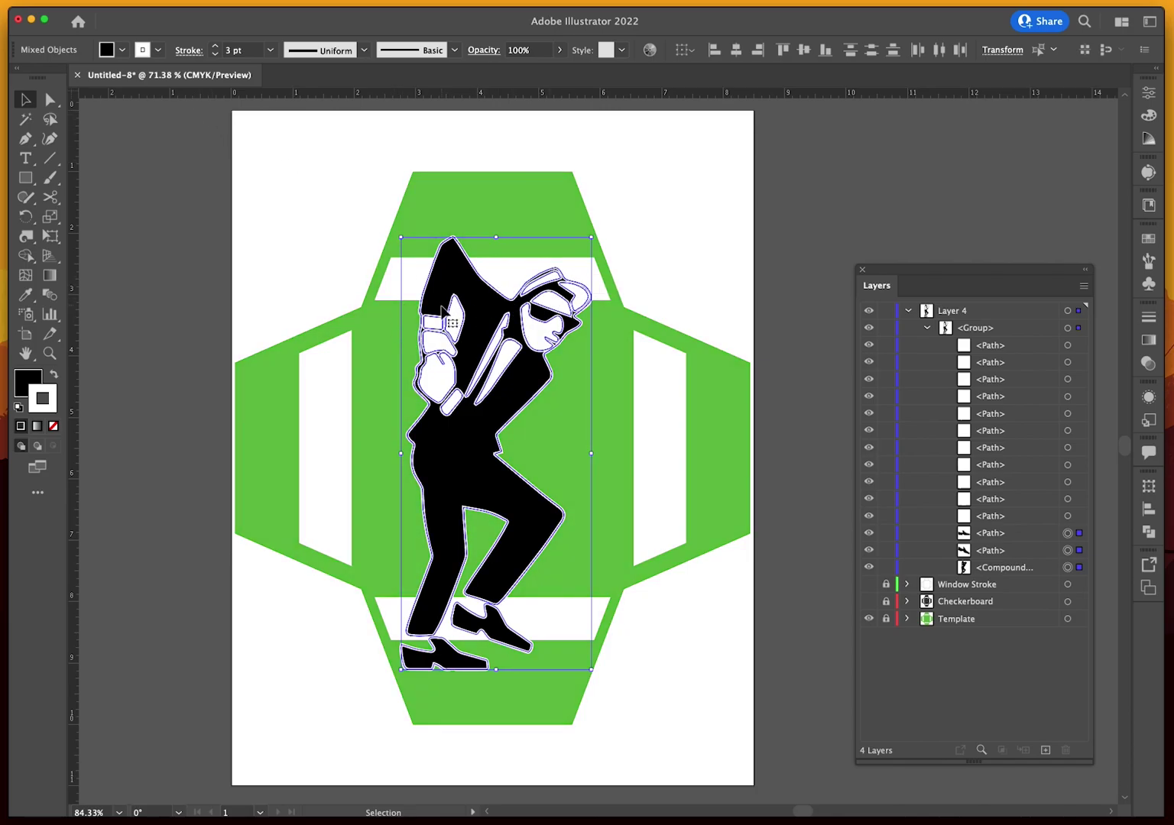
Undo the white stroke on the dancer's black paths and deselect everything
key("a")
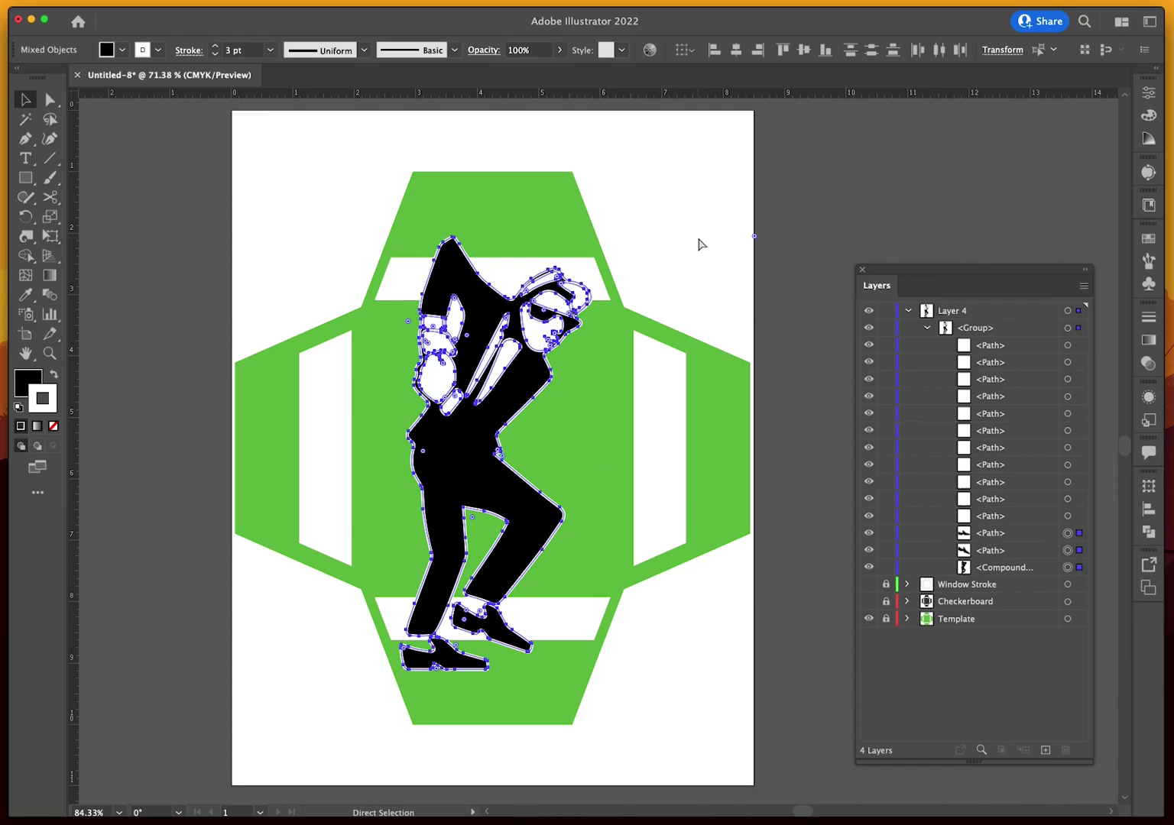
key("v")
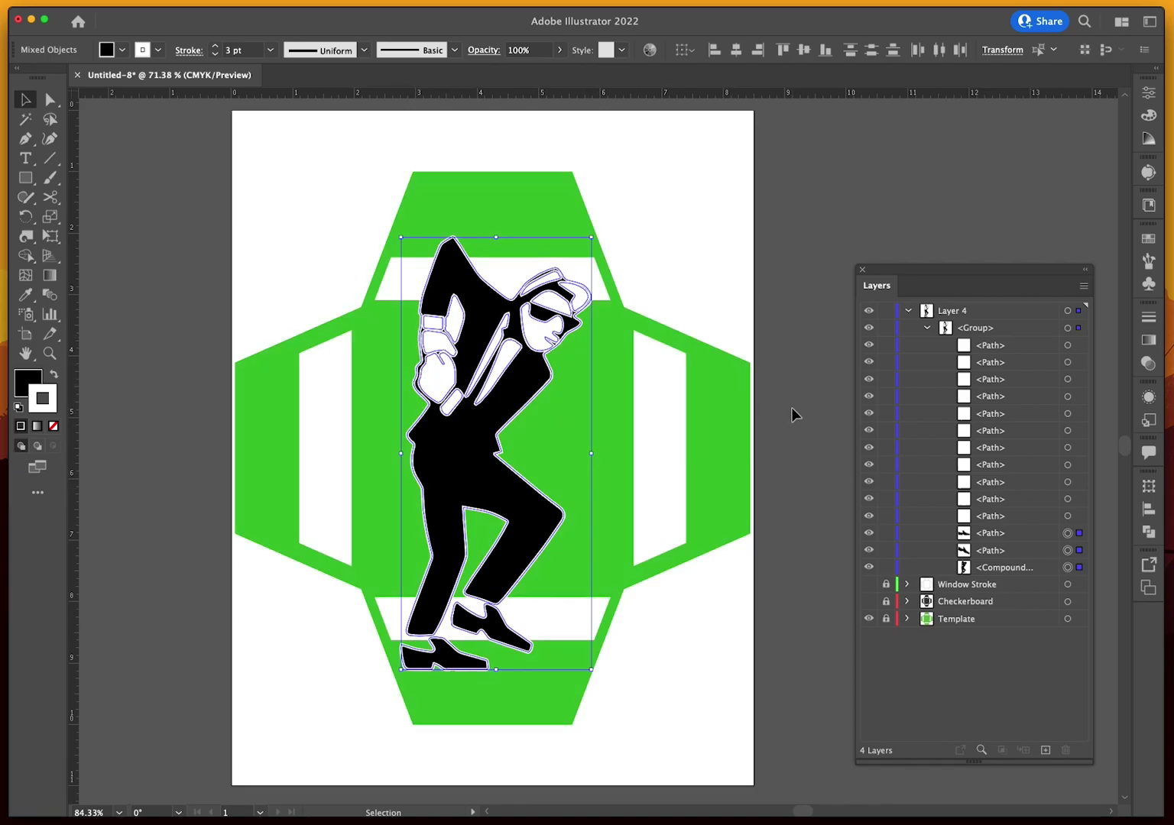
key("a")
key("v")
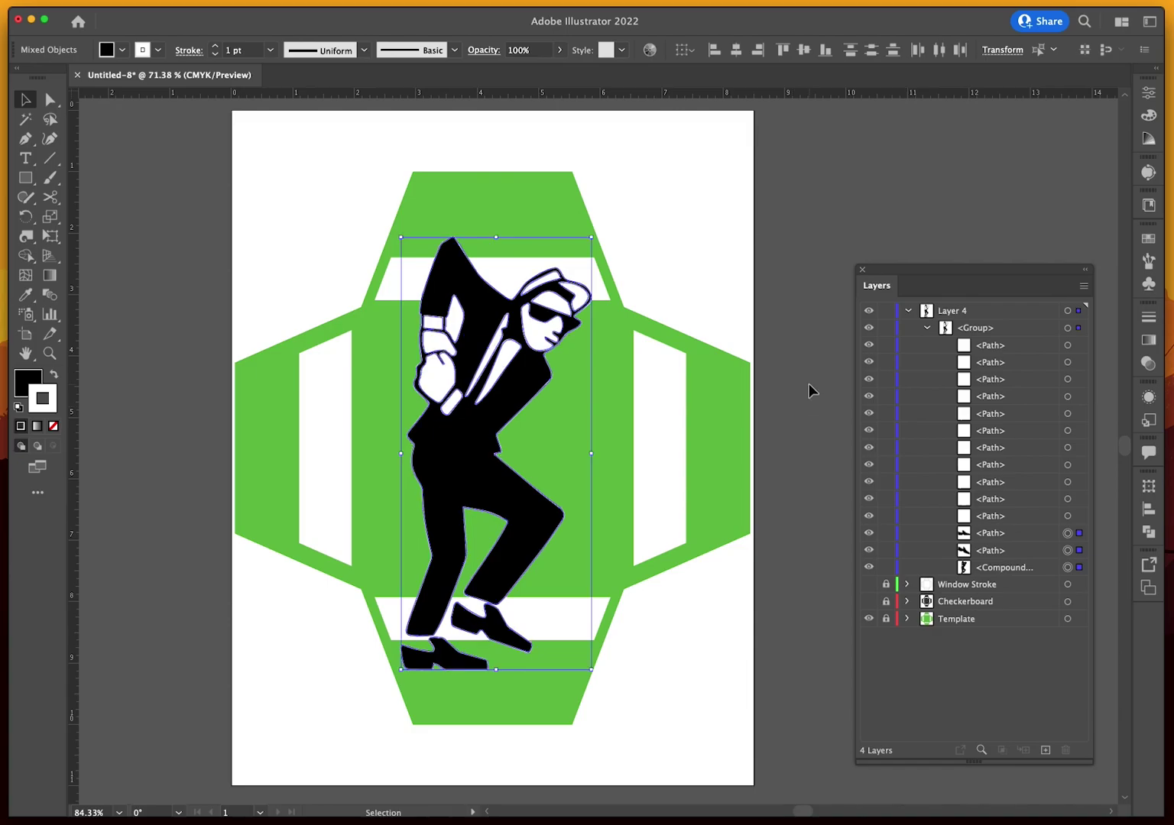
left_click(808, 385)
key("super+a")
key("slash")
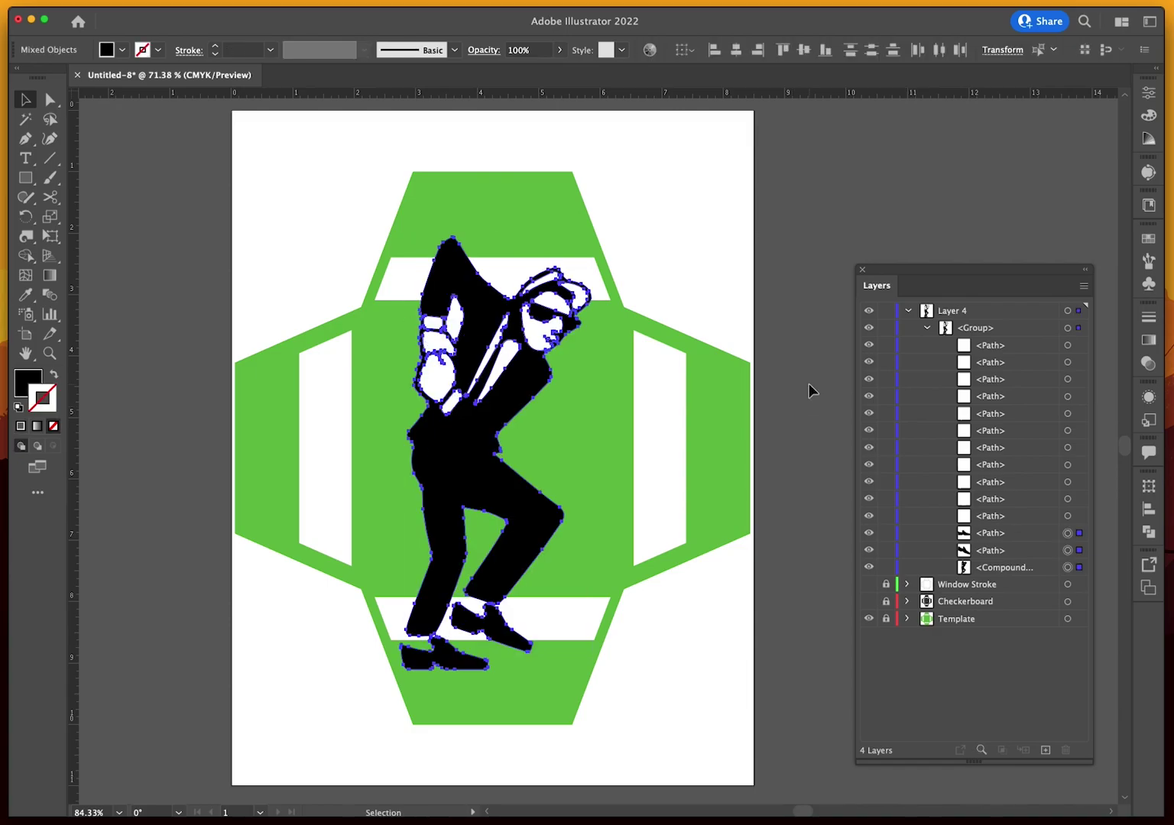
key("shift+super+a")
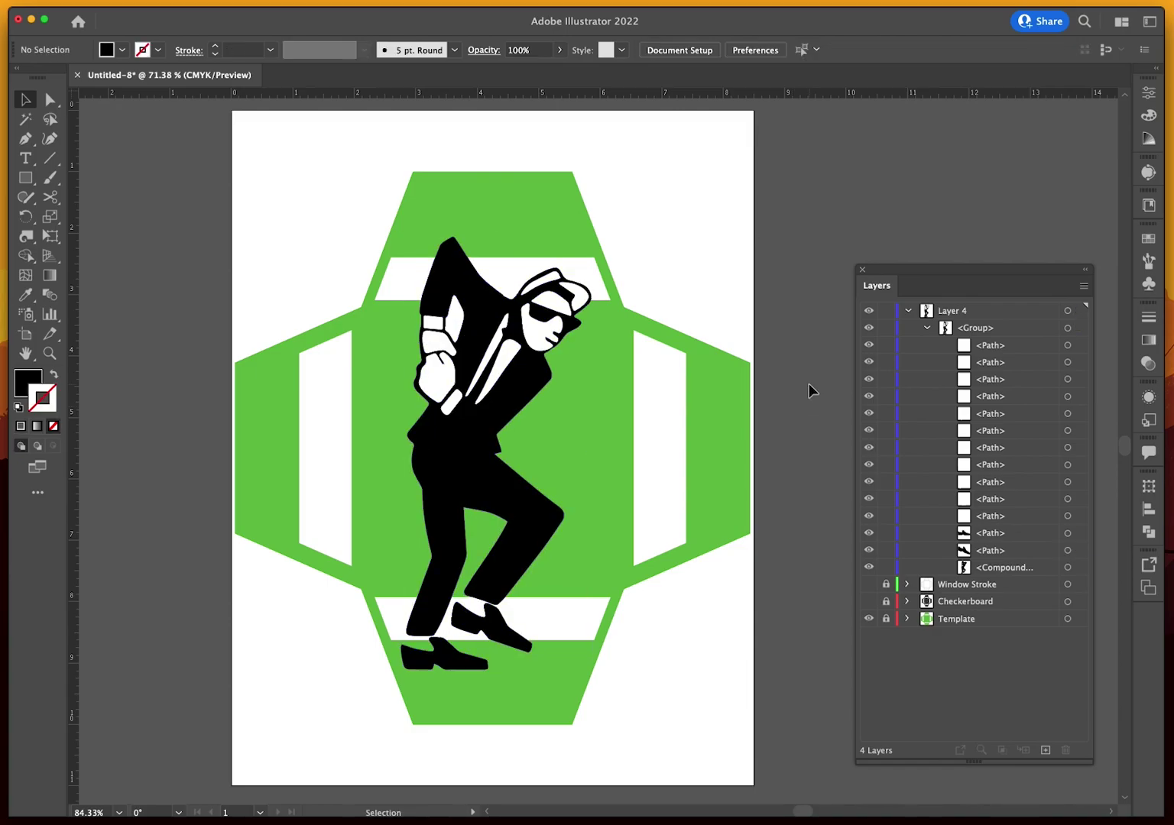
Collapse the dancer group and duplicate it within Layer 4
left_click(928, 328)
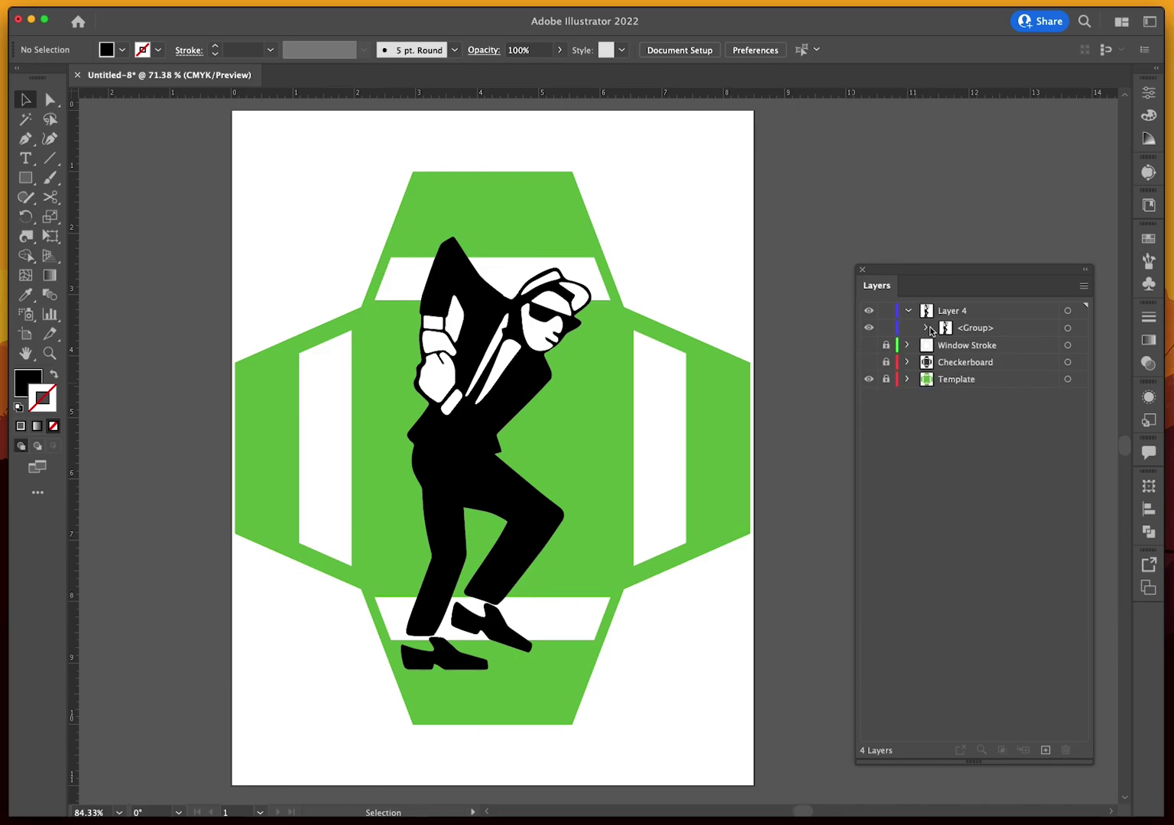
left_click(1066, 328)
left_click(1028, 329)
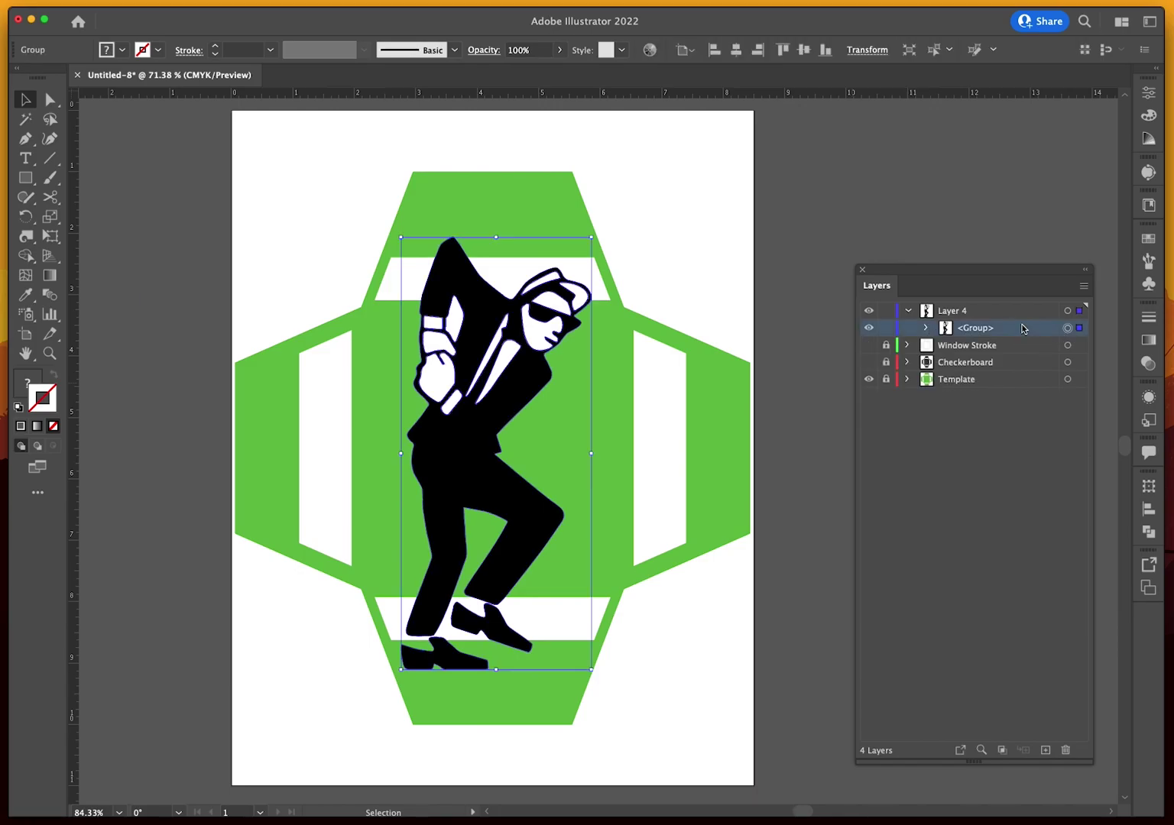
left_click_drag(1028, 710, 1046, 750)
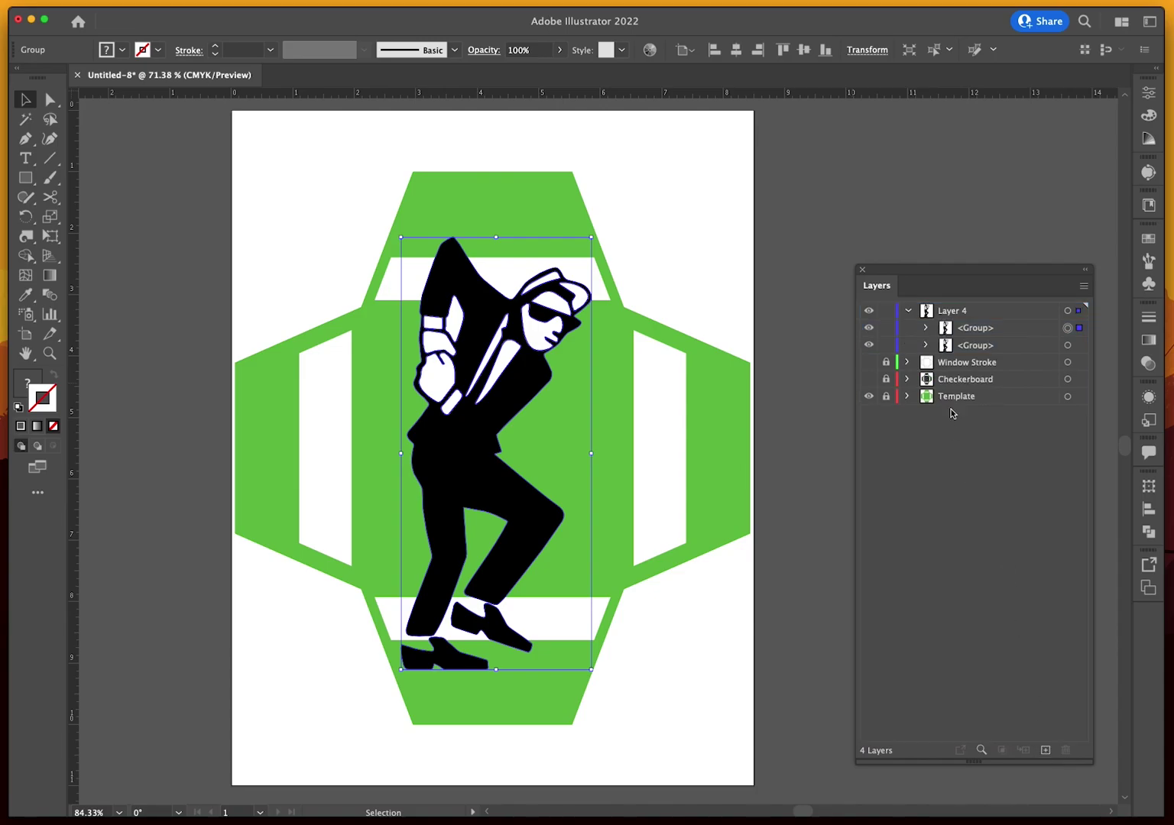
left_click(957, 351)
left_click(961, 334)
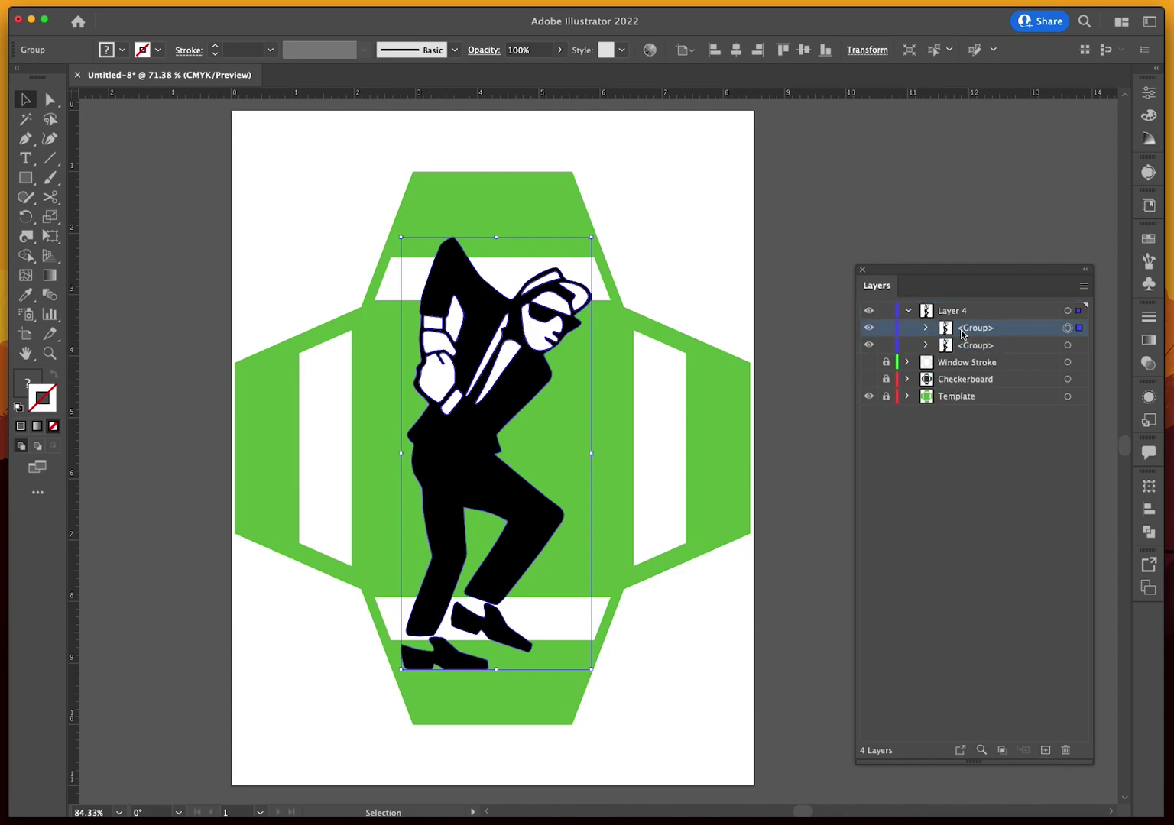
Fill the lower dancer group in Layer 4 with white (ffffff) and hide the group above it
left_click(1060, 345)
left_click(1066, 345)
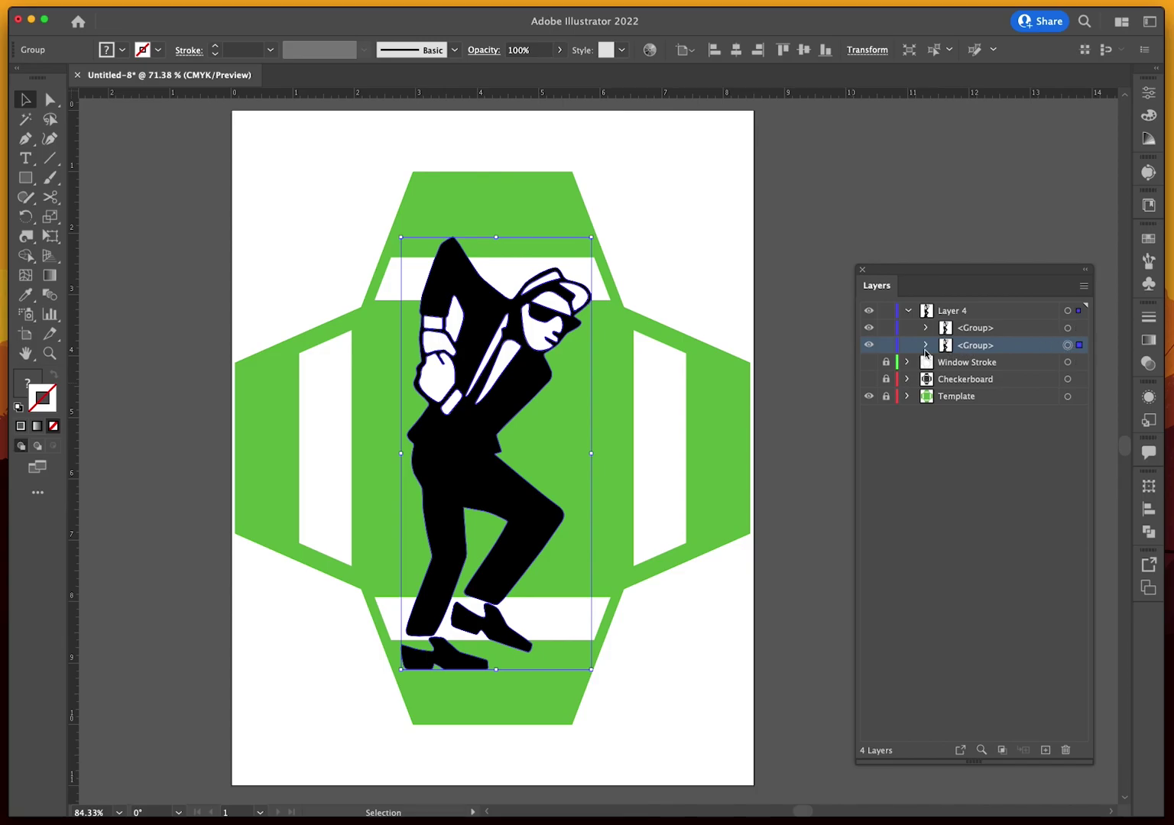
double_click(22, 387)
left_click_drag(613, 466, 610, 401)
left_click_drag(538, 452, 139, 315)
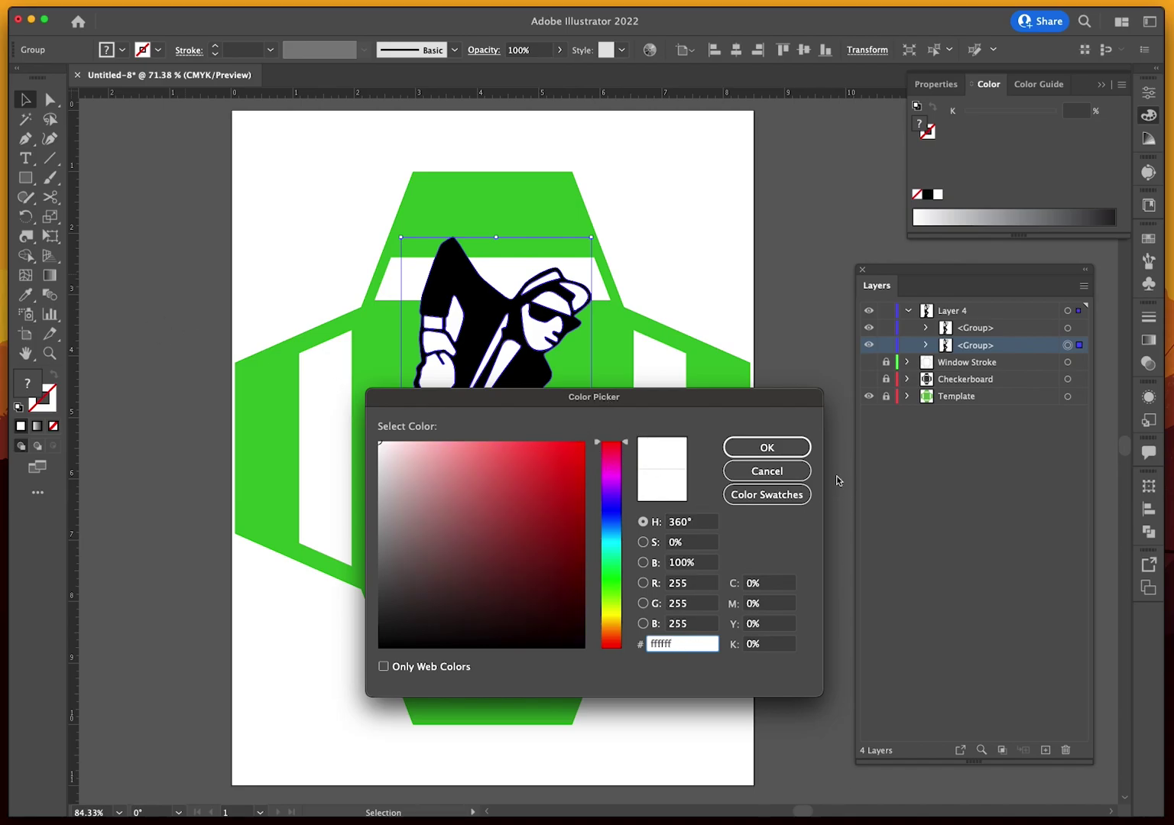
left_click(801, 448)
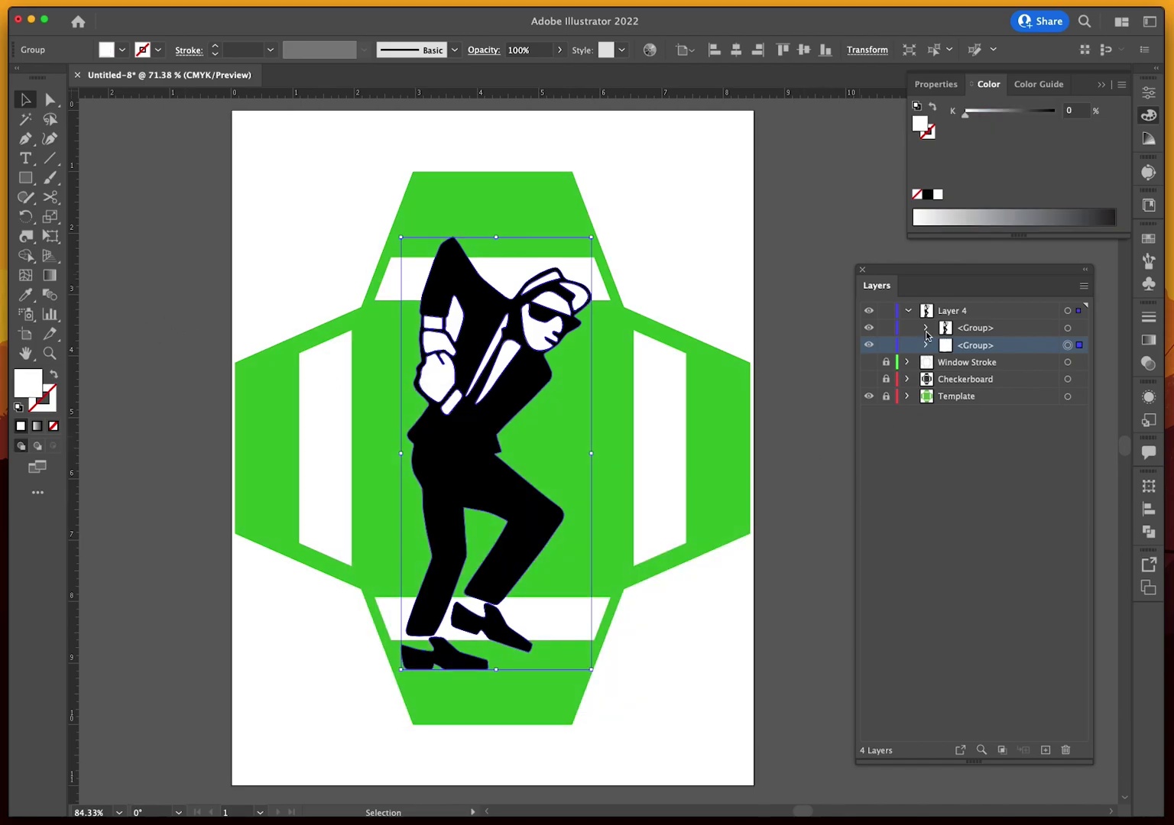
left_click(868, 328)
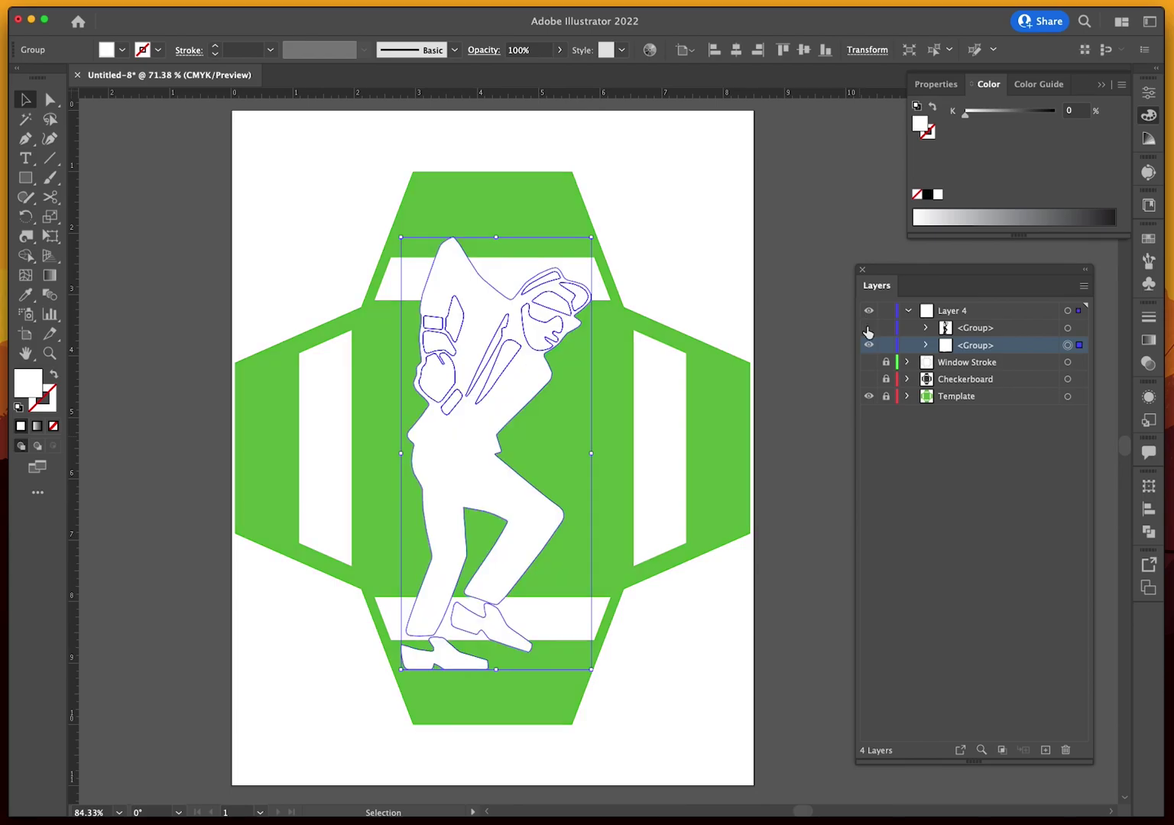
Unite the overlapping shapes of the lower white dancer group in Layer 4 with Pathfinder
left_click(1148, 531)
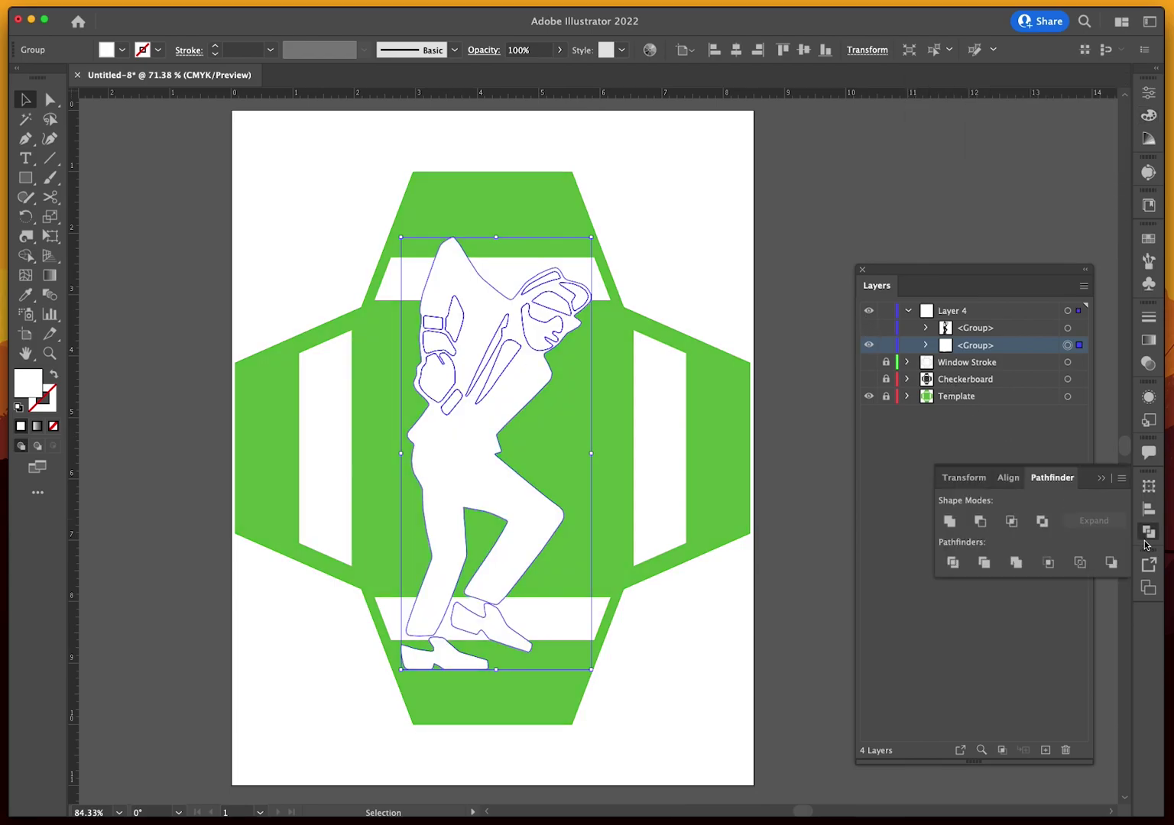
left_click(949, 521)
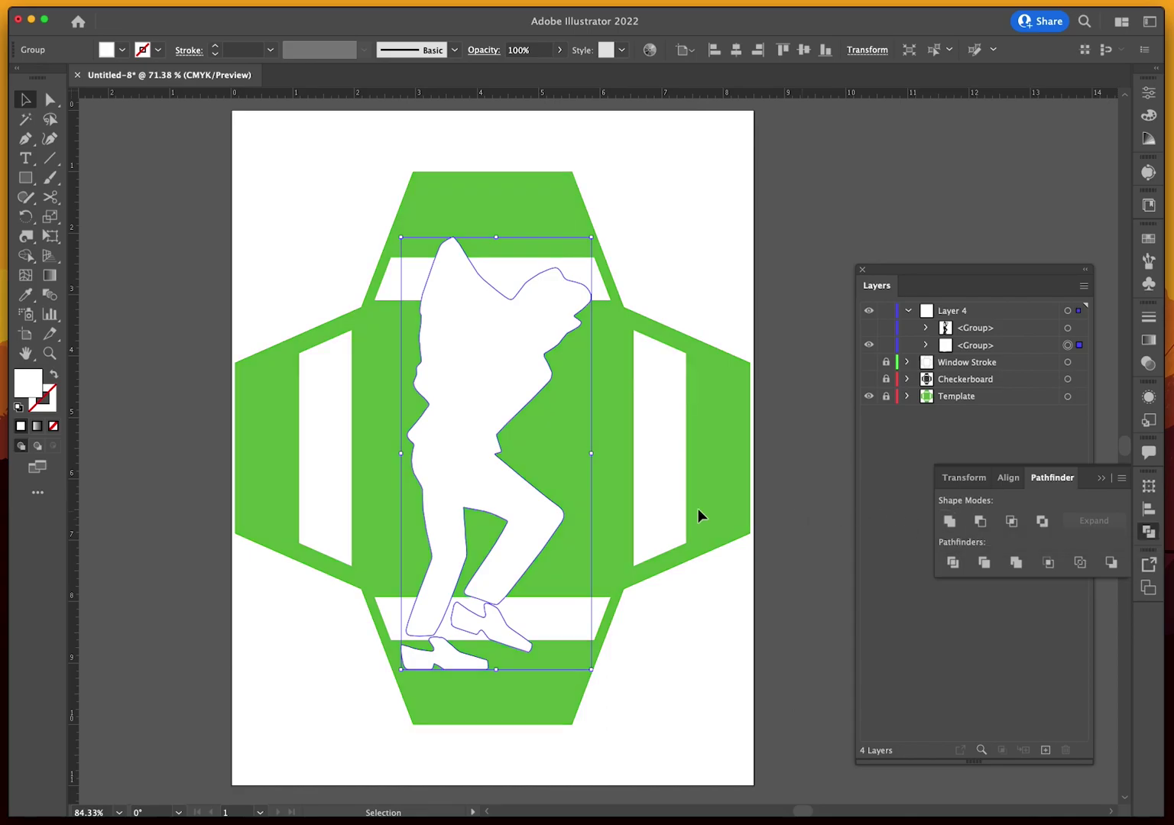
left_click(891, 452)
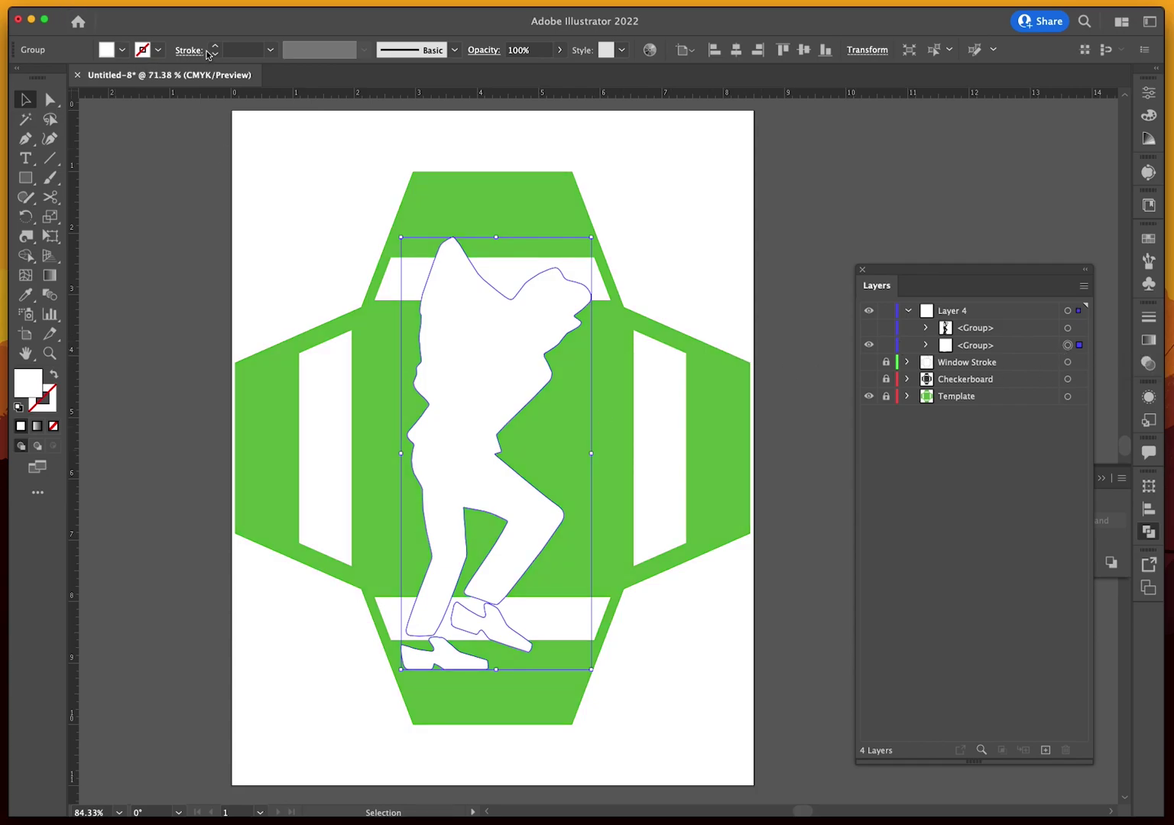
Add a 3 pt stroke to the white dancer silhouette and align the stroke to the outside
left_click(270, 50)
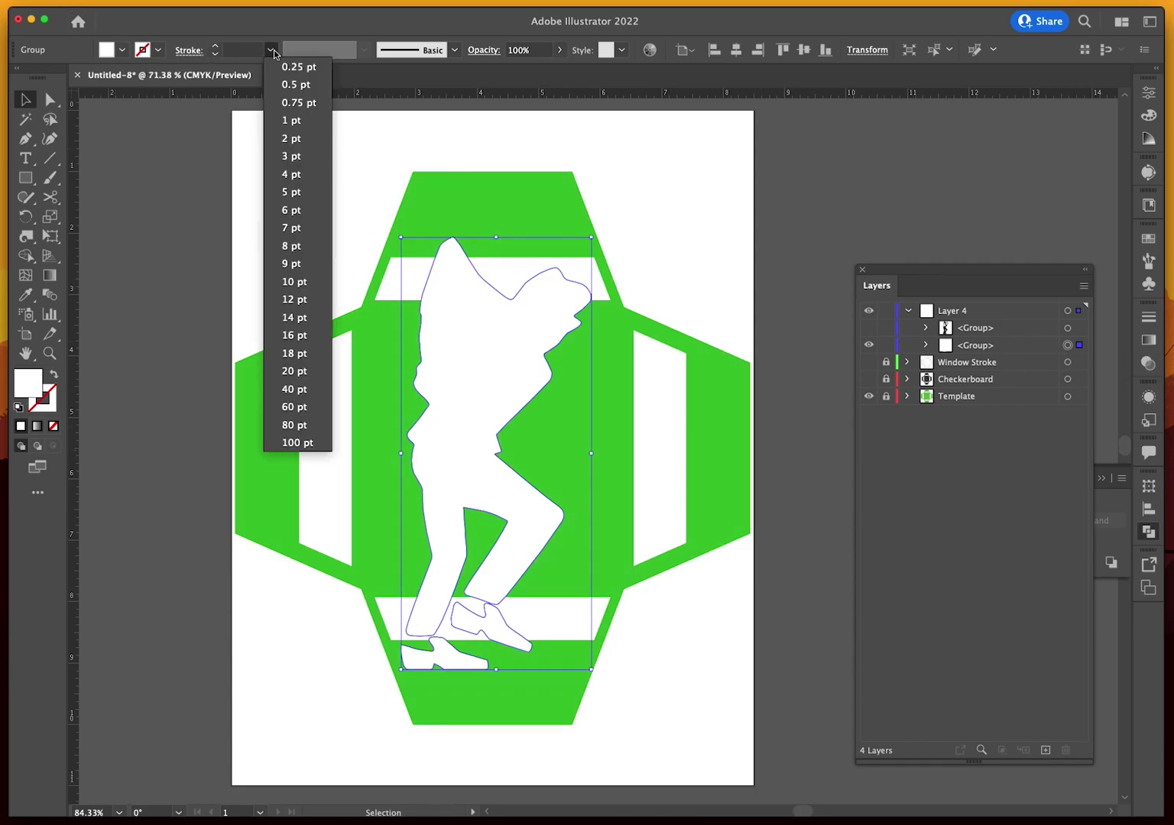
left_click(289, 157)
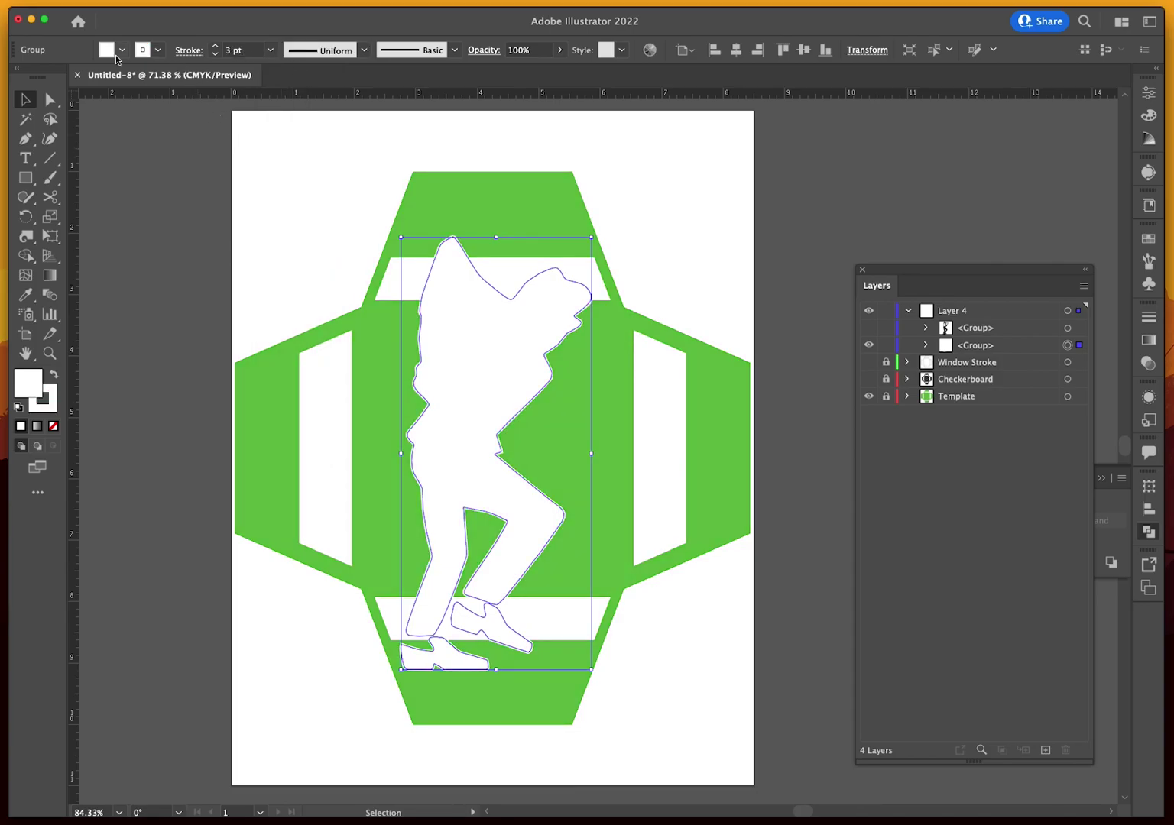
left_click(177, 51)
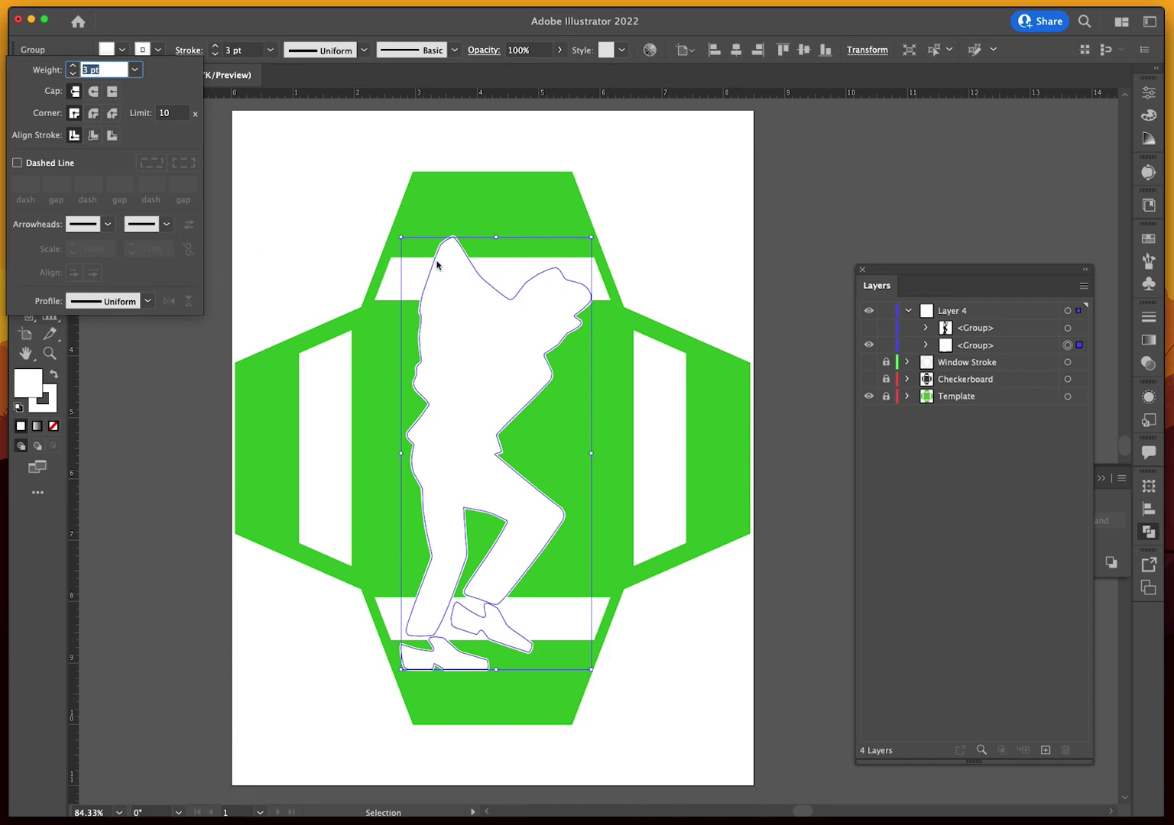
left_click(112, 138)
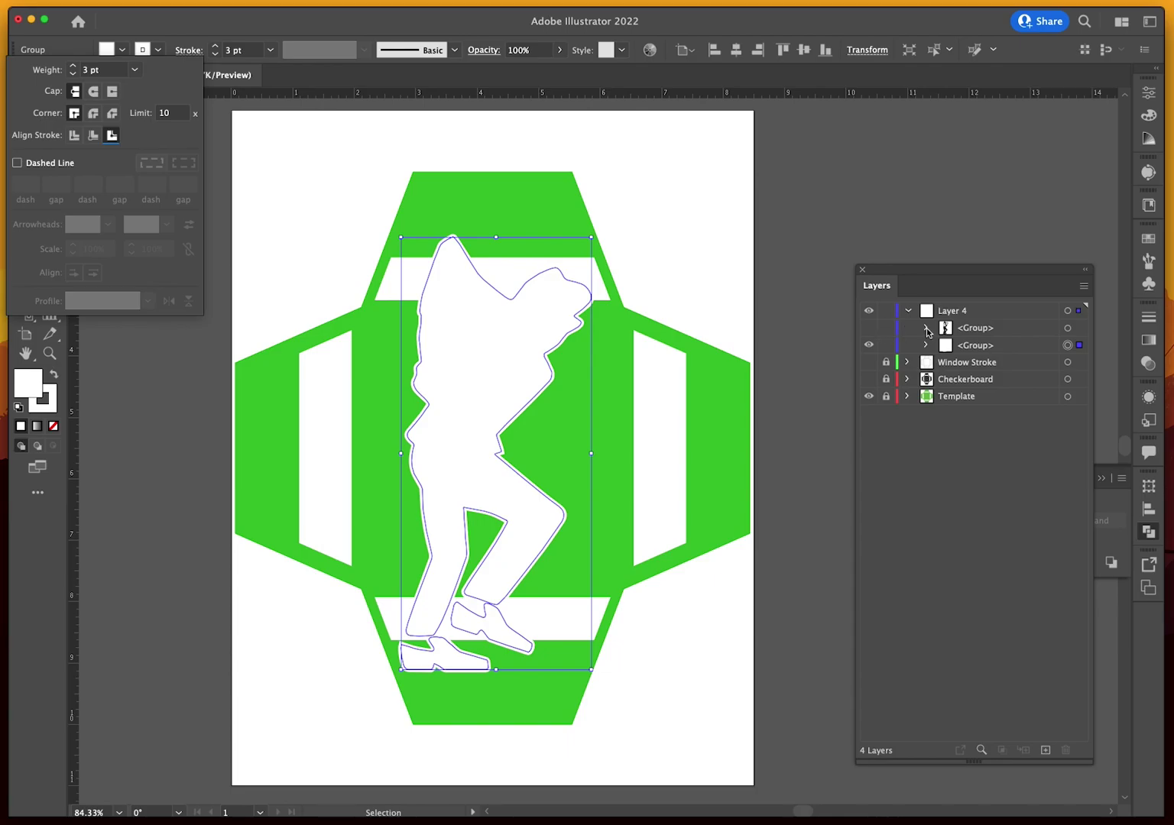
Show the black dancer group again, raise the white silhouette's stroke to 4 pt and deselect it
left_click(868, 331)
left_click(868, 328)
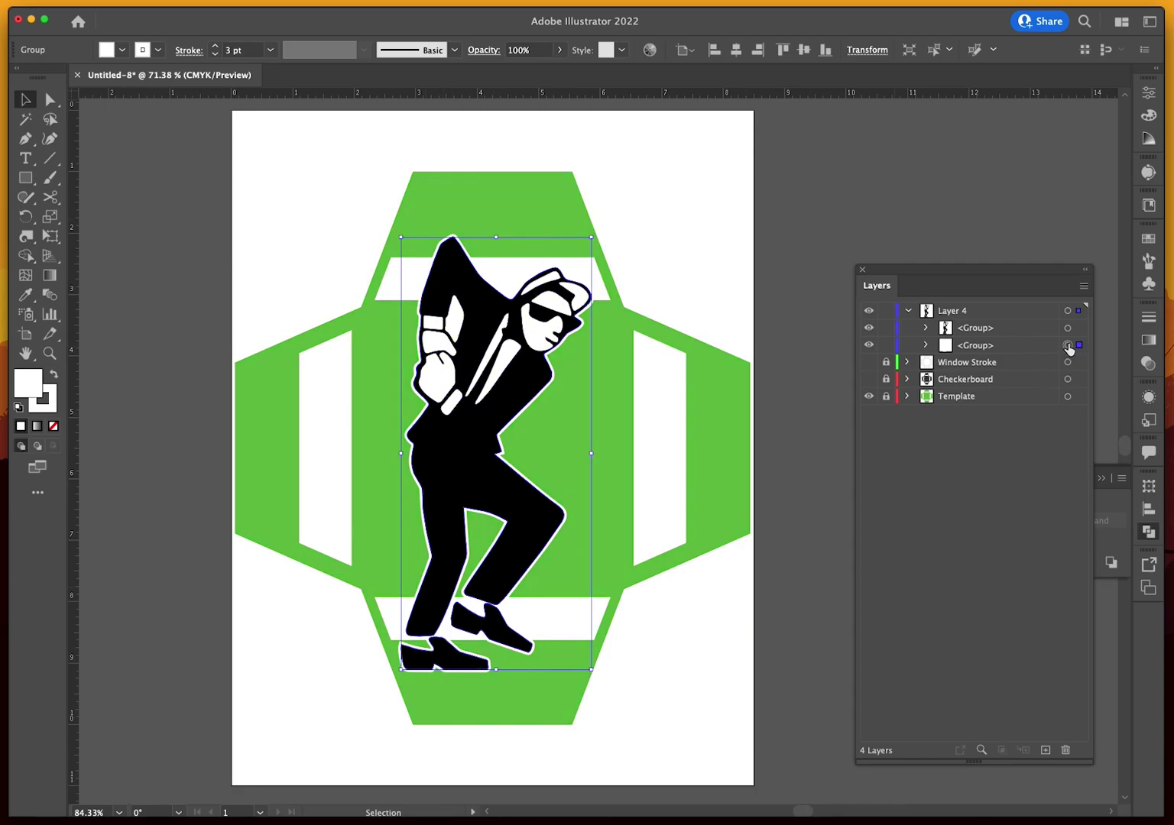
left_click(216, 47)
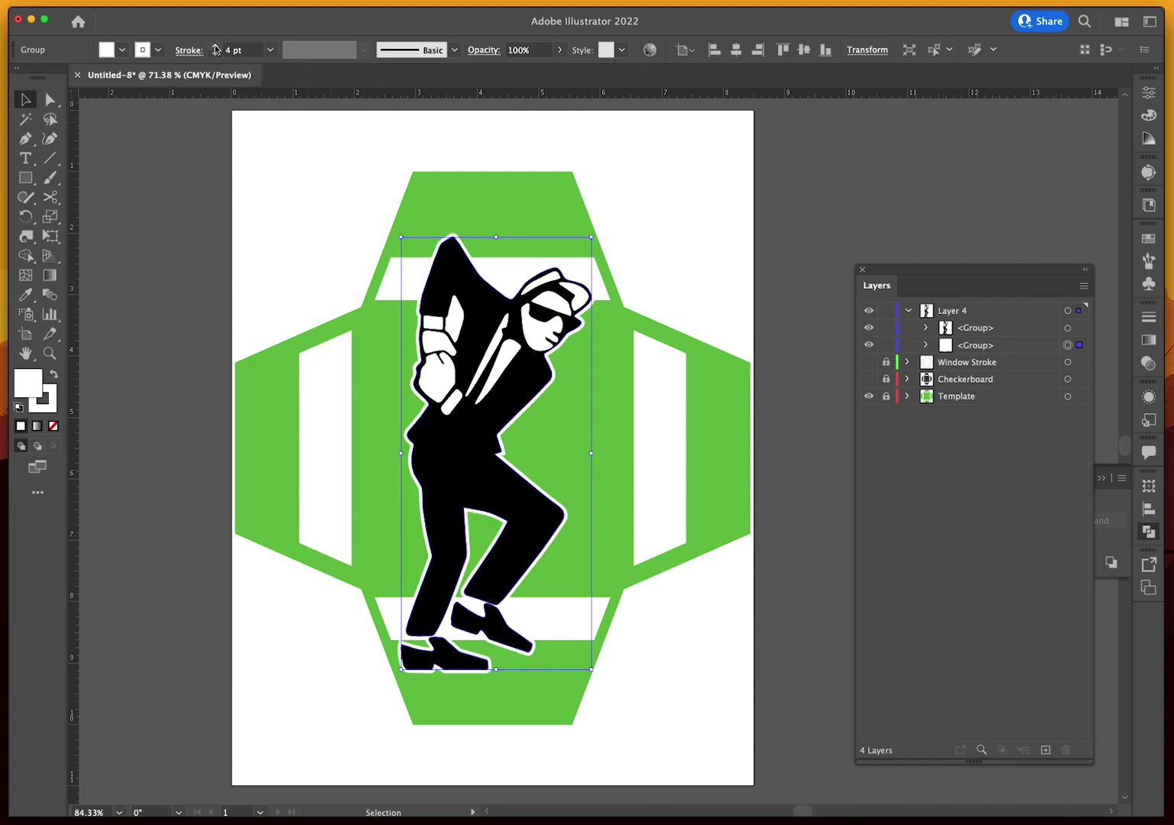
left_click(218, 198)
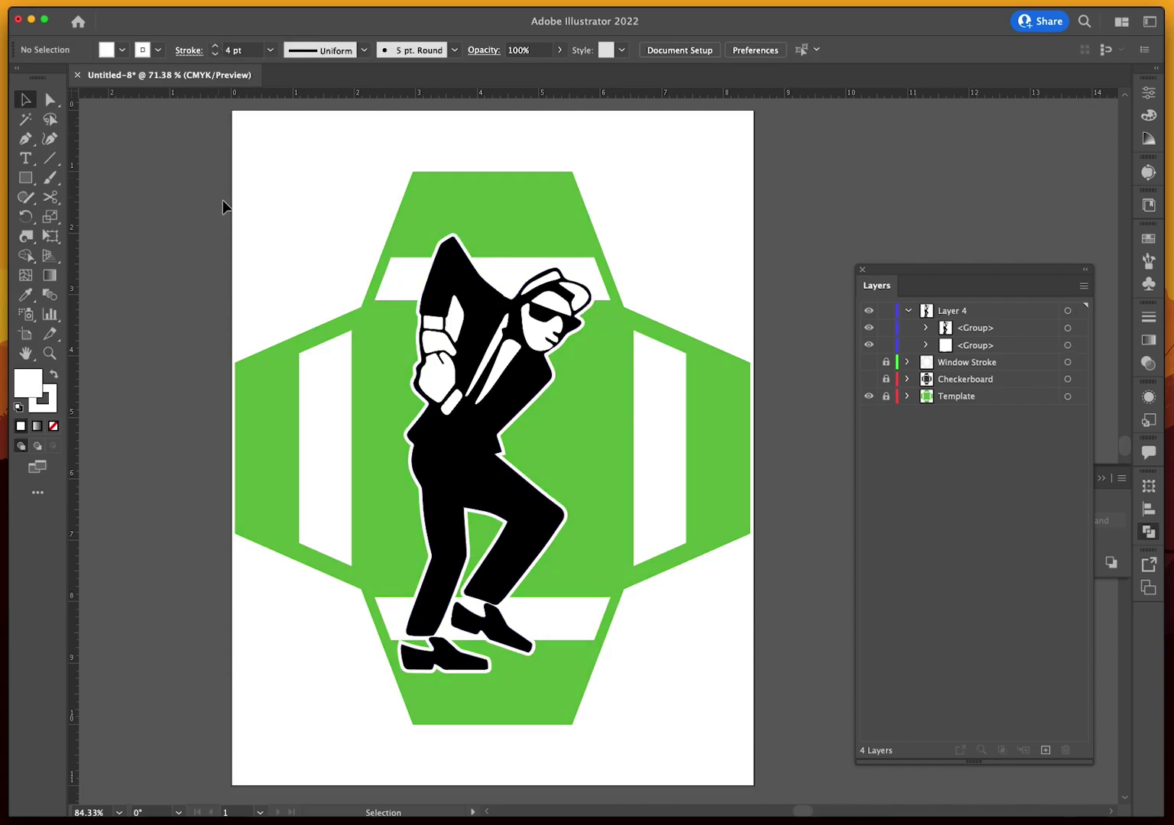
Collapse and lock Layer 4, hide the Template layer, and show the Checkerboard and Window Stroke layers
left_click(905, 310)
left_click(885, 310)
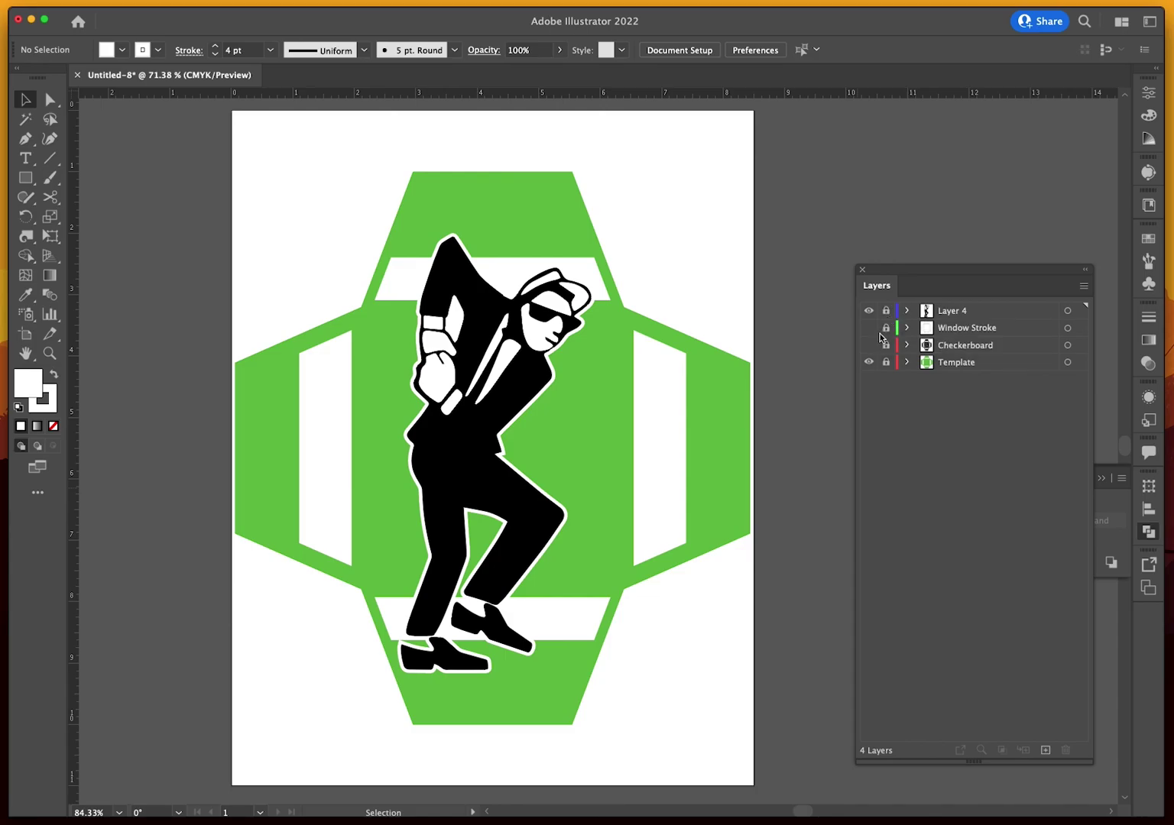
left_click(869, 363)
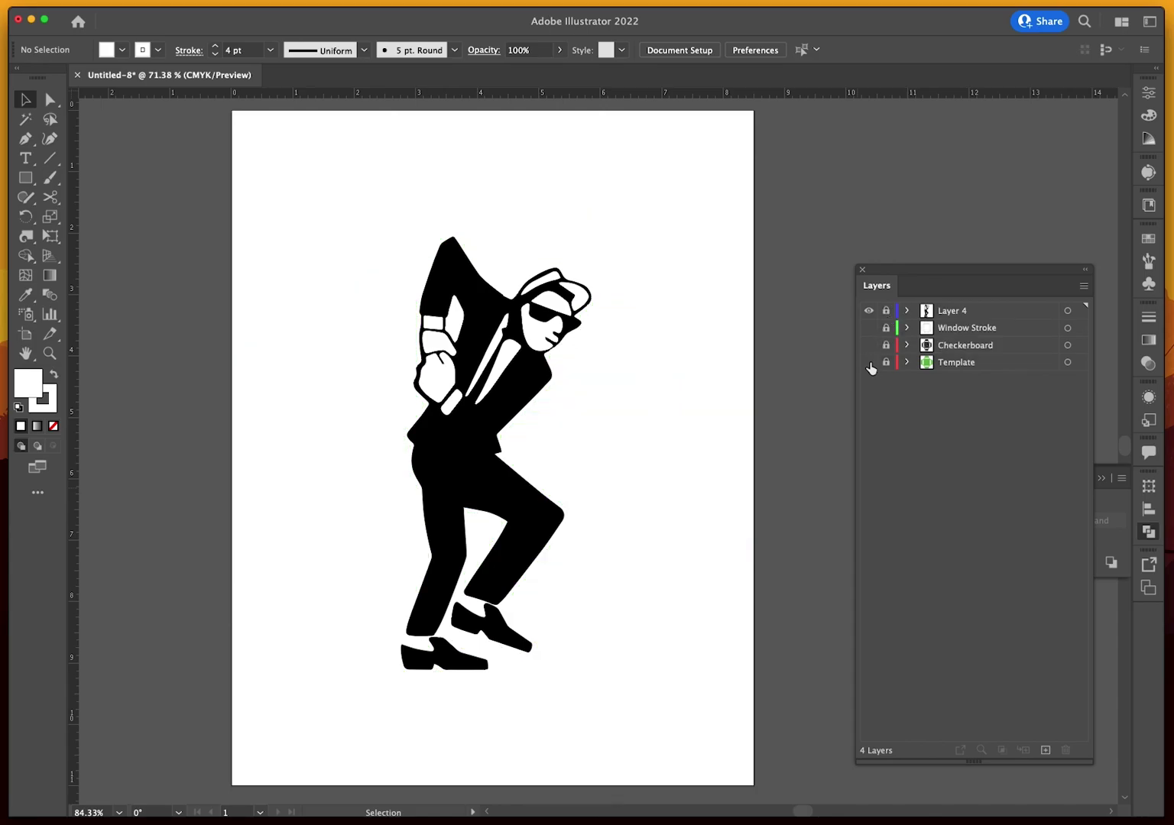
left_click_drag(869, 344, 868, 327)
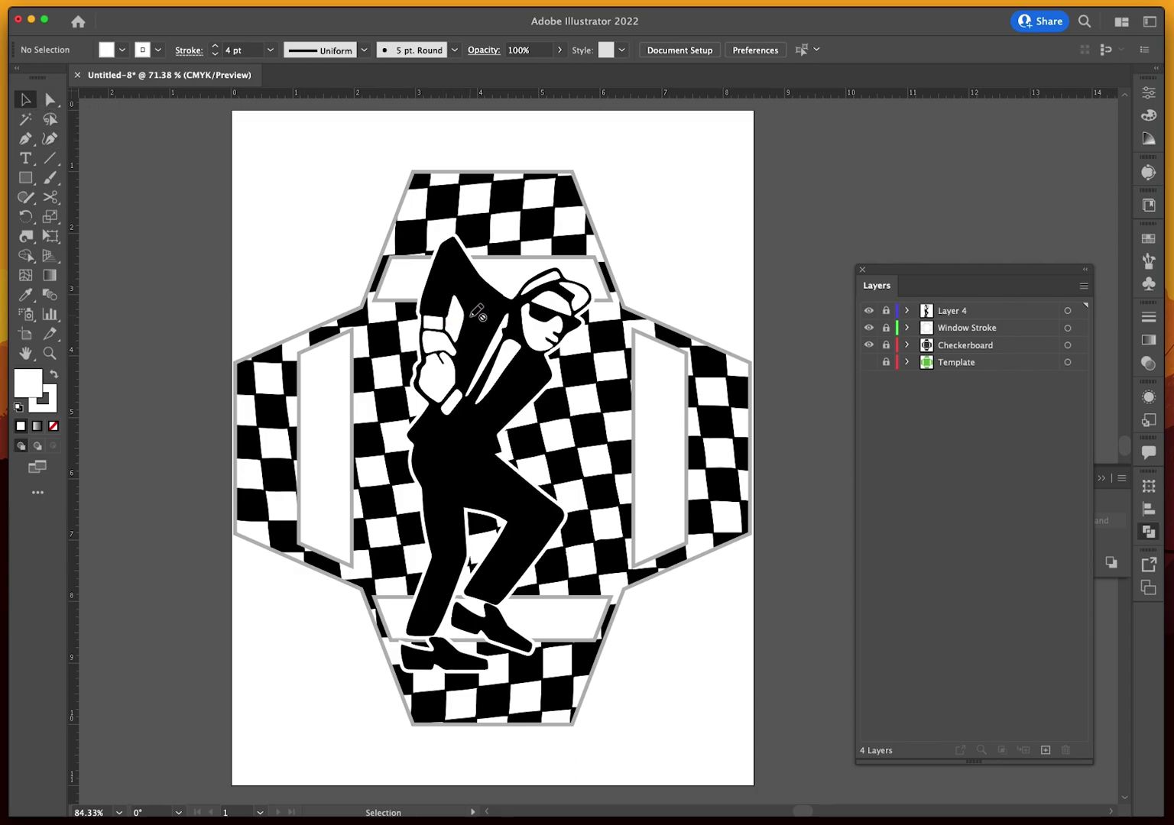
Unlock Layer 4, scale its whole dancer artwork down to about 2.7 in tall and place it left of center in the middle panel
left_click(885, 311)
left_click(1067, 311)
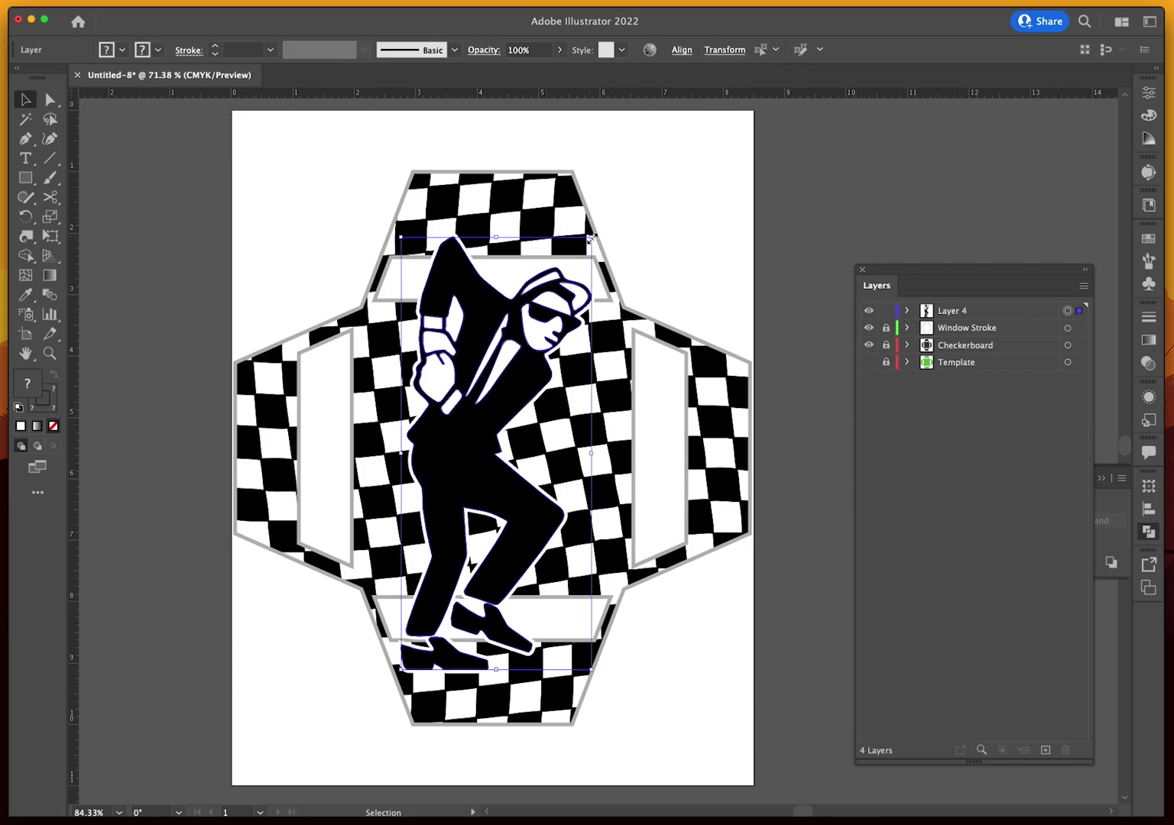
left_click_drag(591, 239, 465, 523)
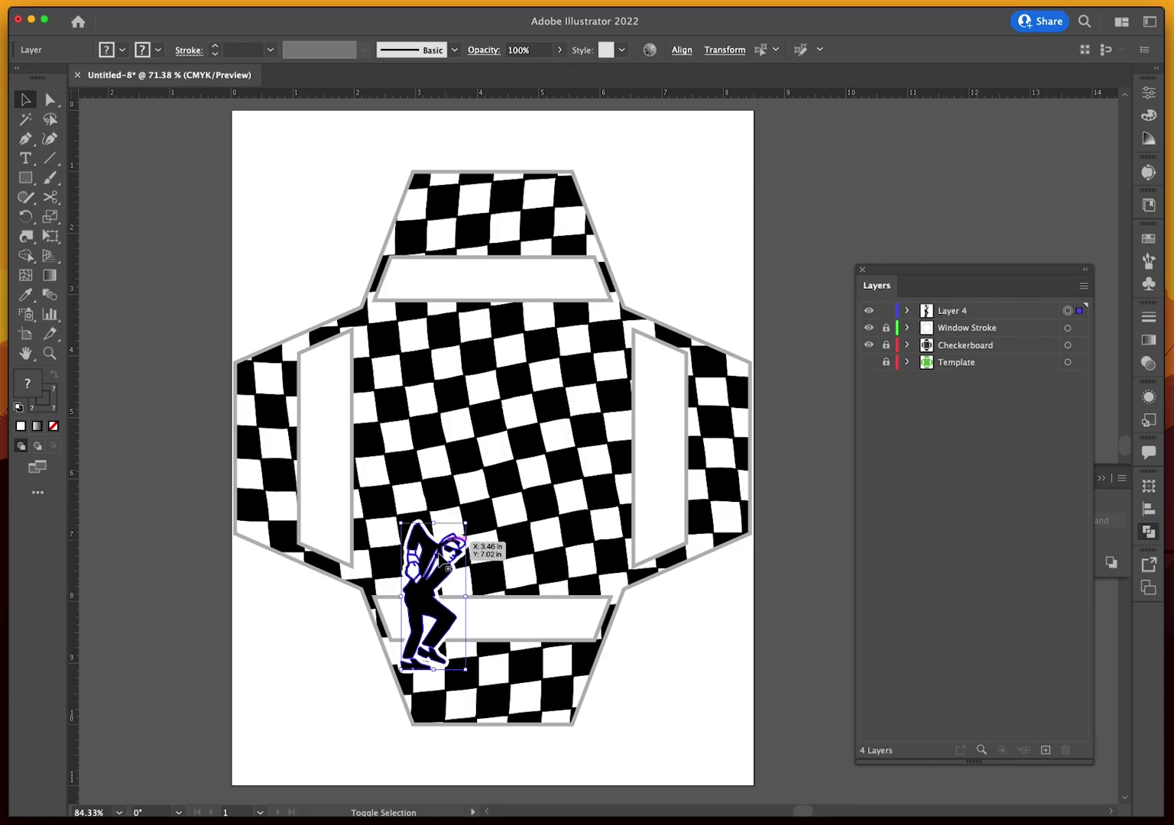
left_click_drag(436, 574, 424, 430)
left_click_drag(459, 524, 465, 541)
left_click_drag(408, 464, 418, 452)
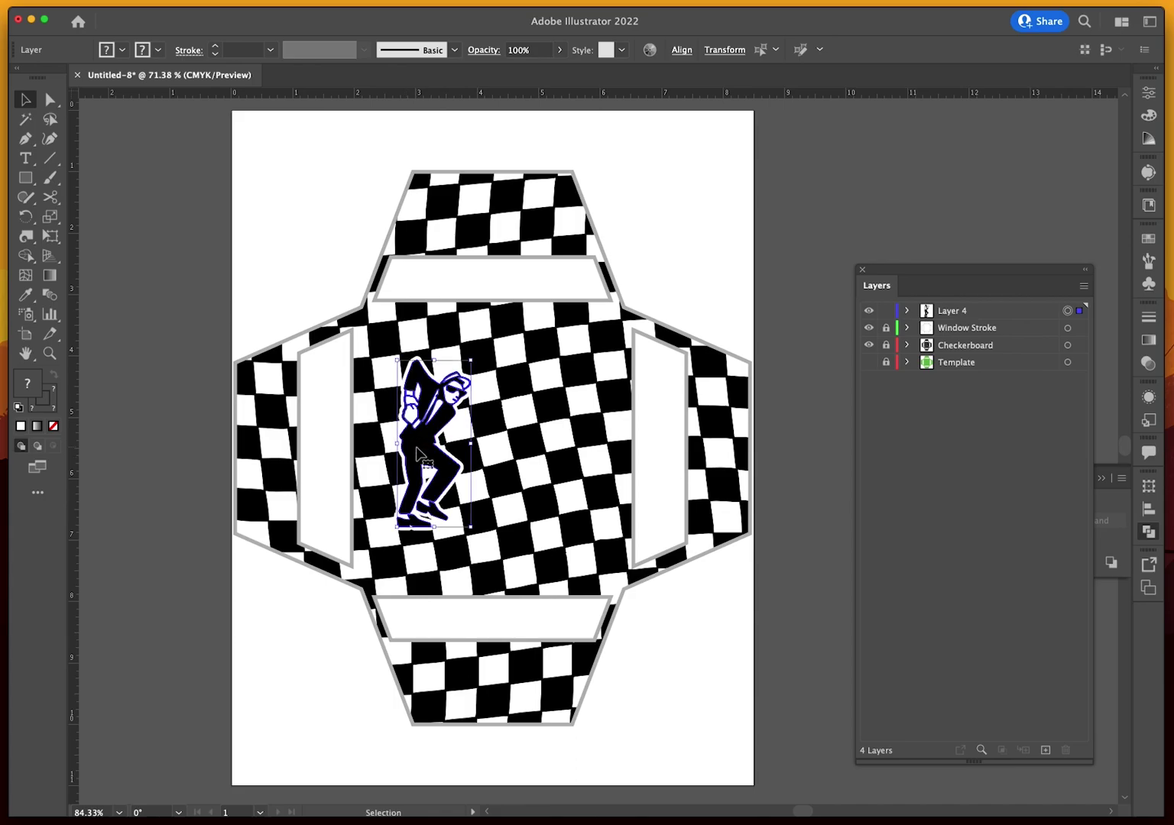
Nudge the small dancer slightly to the right within the middle panel and deselect it
key("Right")
key("Right")
key("Right")
key("Right")
key("Right")
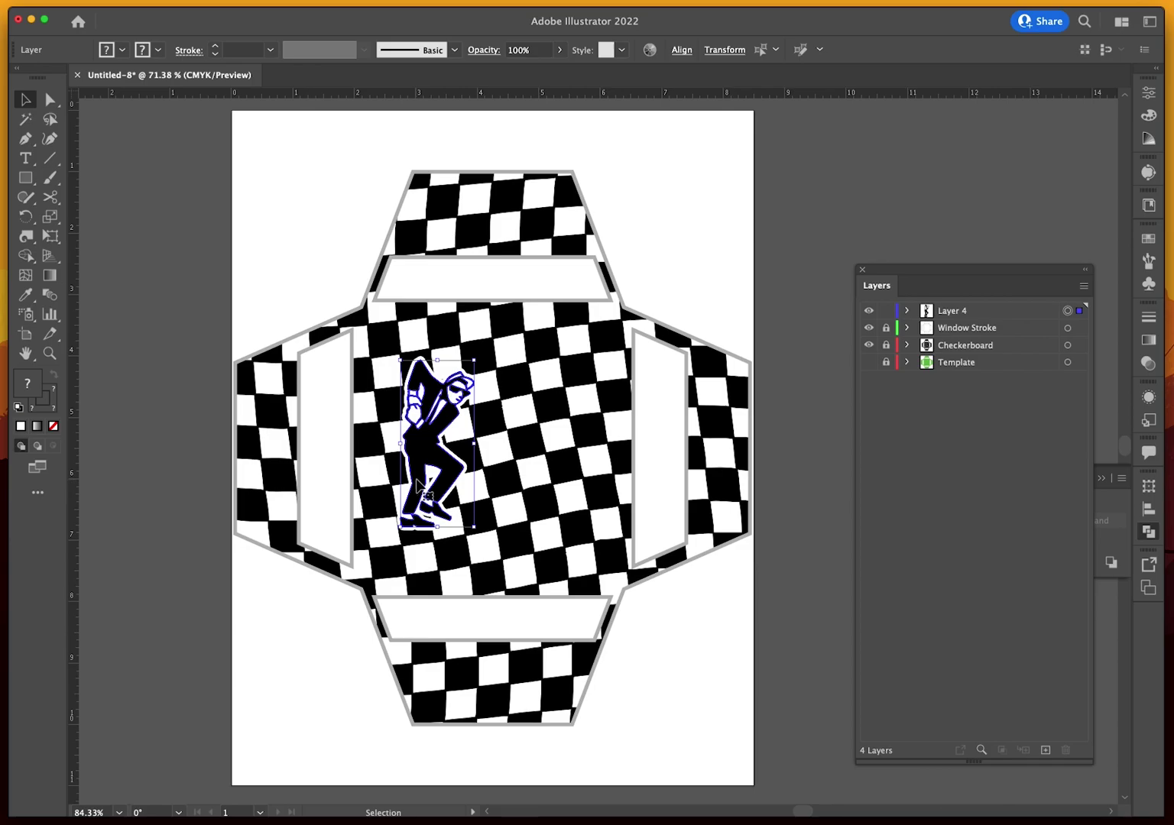
left_click(367, 211)
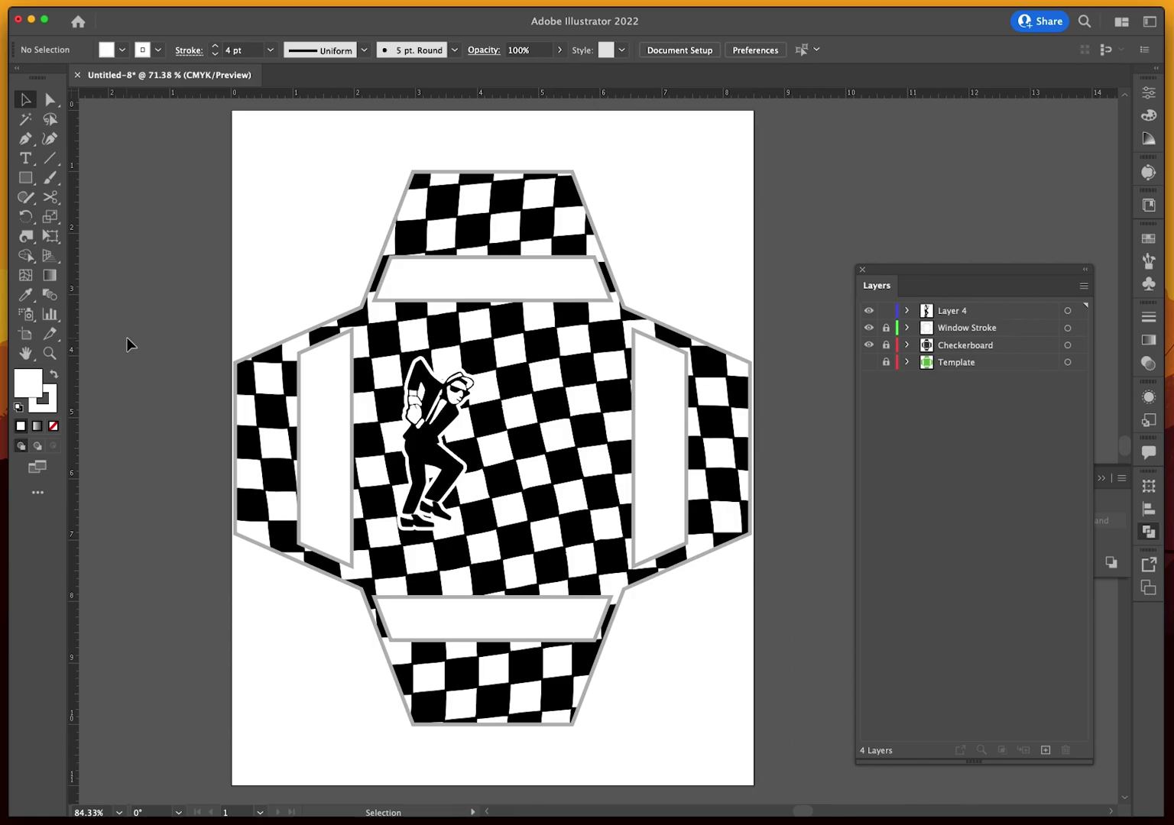
Select all of Layer 4's artwork and move the dancer slightly left, nearer the left window of the middle panel
mouse_move(452, 422)
left_mouse_down()
mouse_move(440, 419)
mouse_move(449, 420)
left_mouse_up()
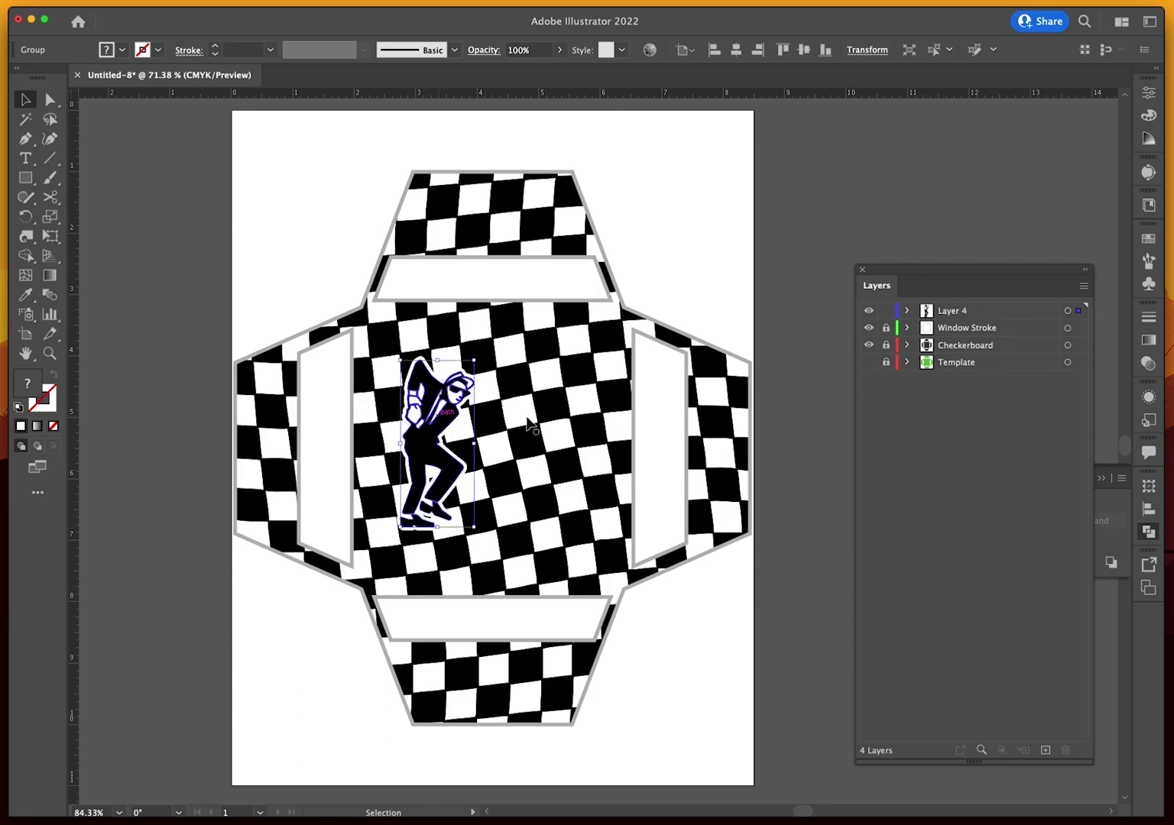
left_click(1066, 310)
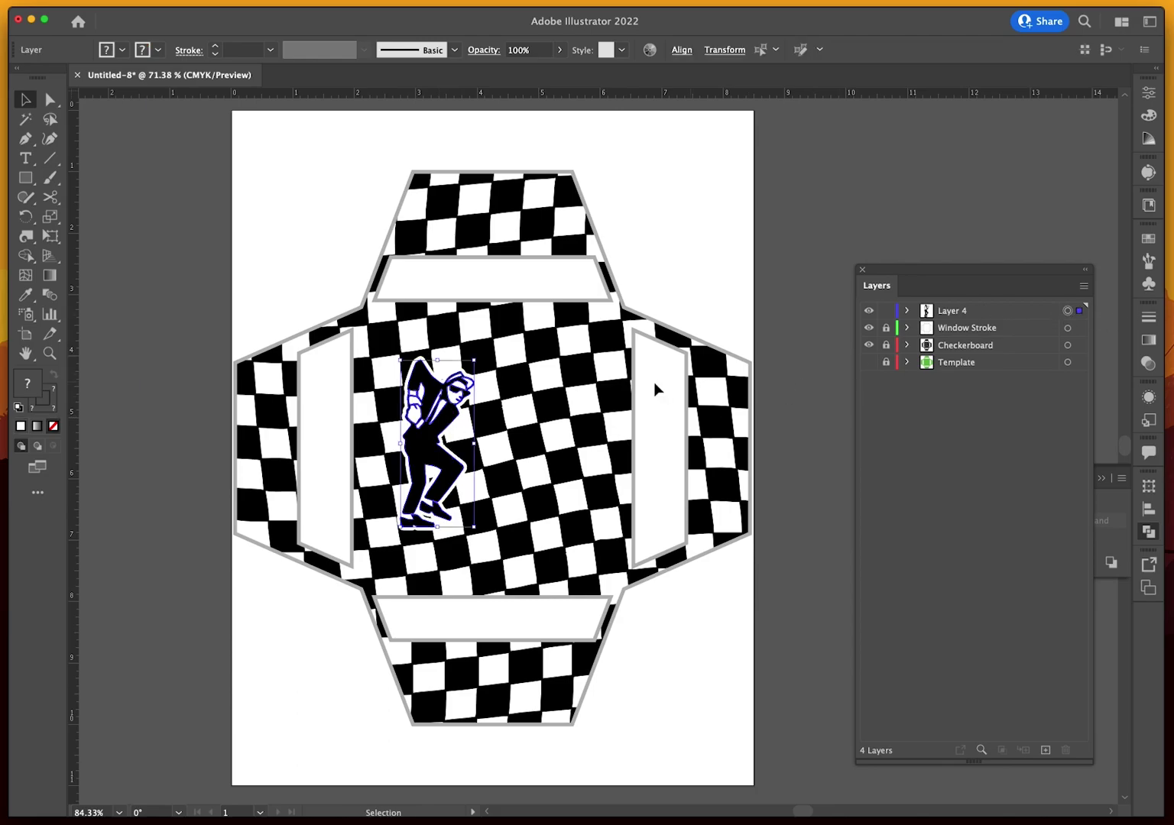
left_click(445, 424)
left_click_drag(445, 425, 432, 425)
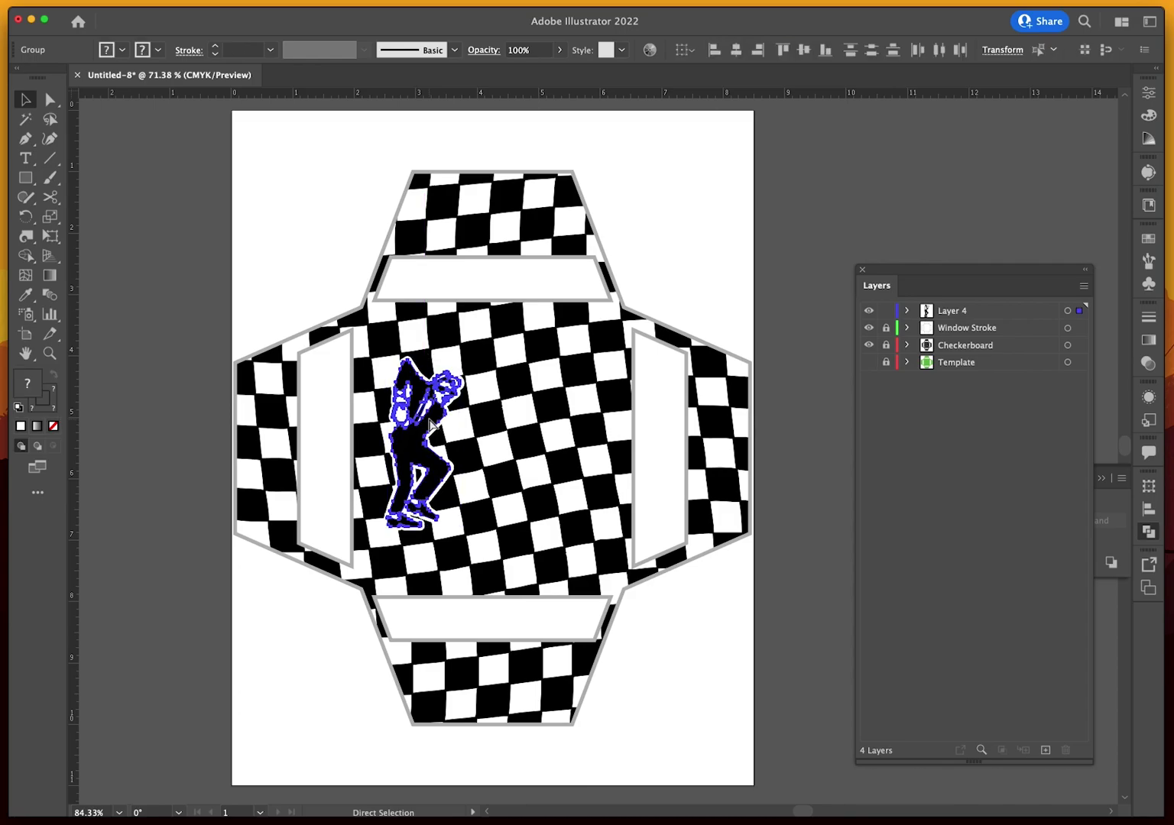
Try pasting a second dancer near the right window of the middle panel, and undo the paste
key("super+v")
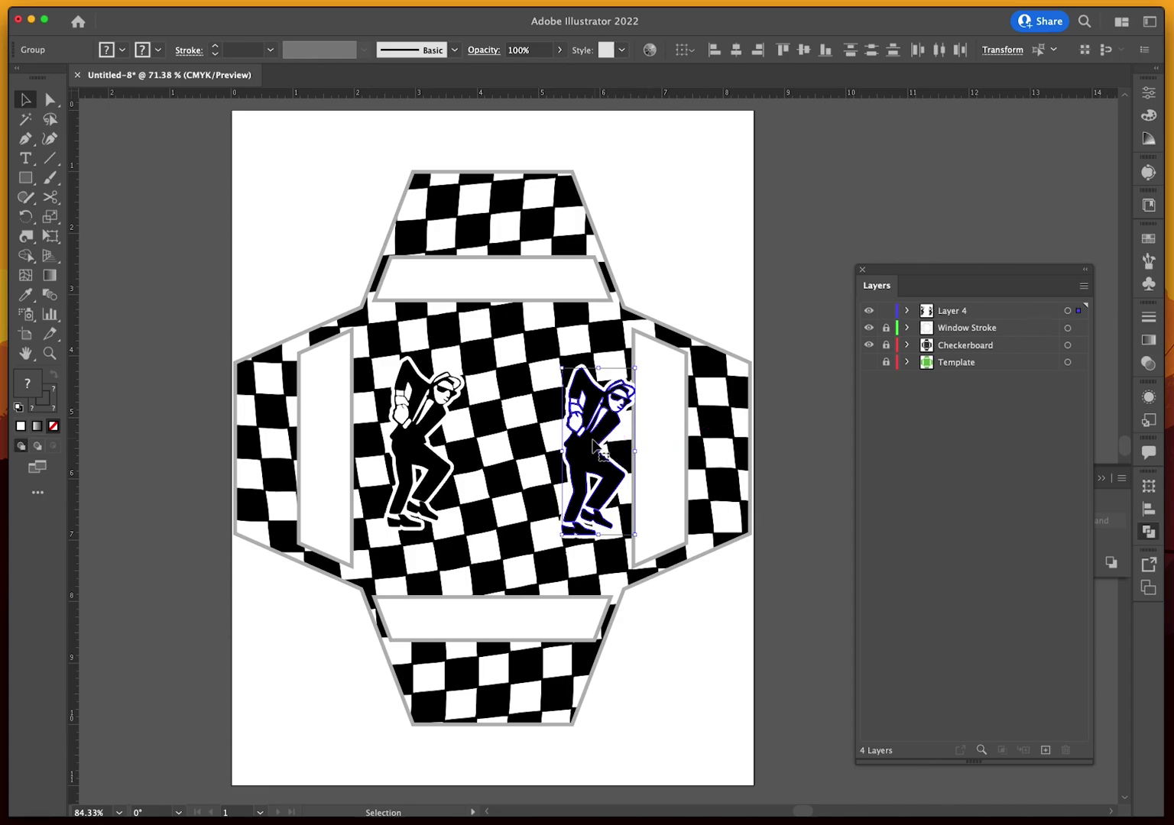
right_click(593, 442)
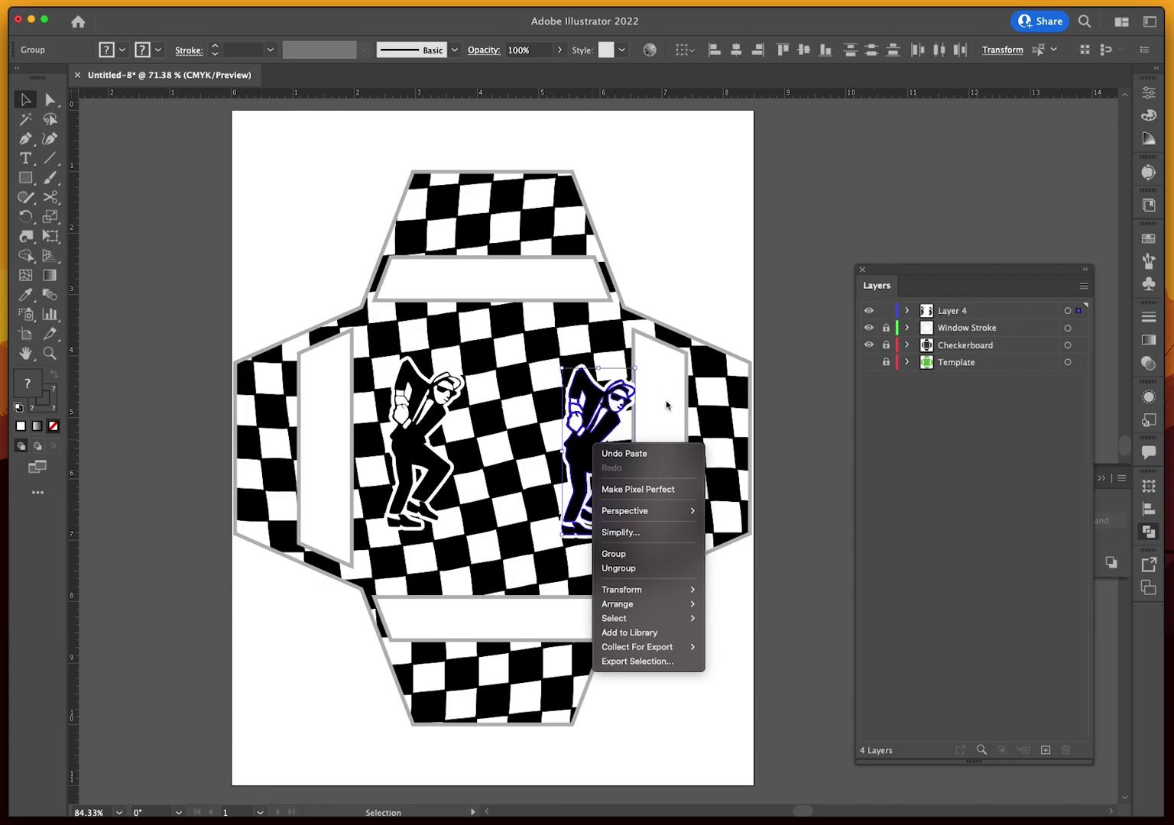
key("super+z")
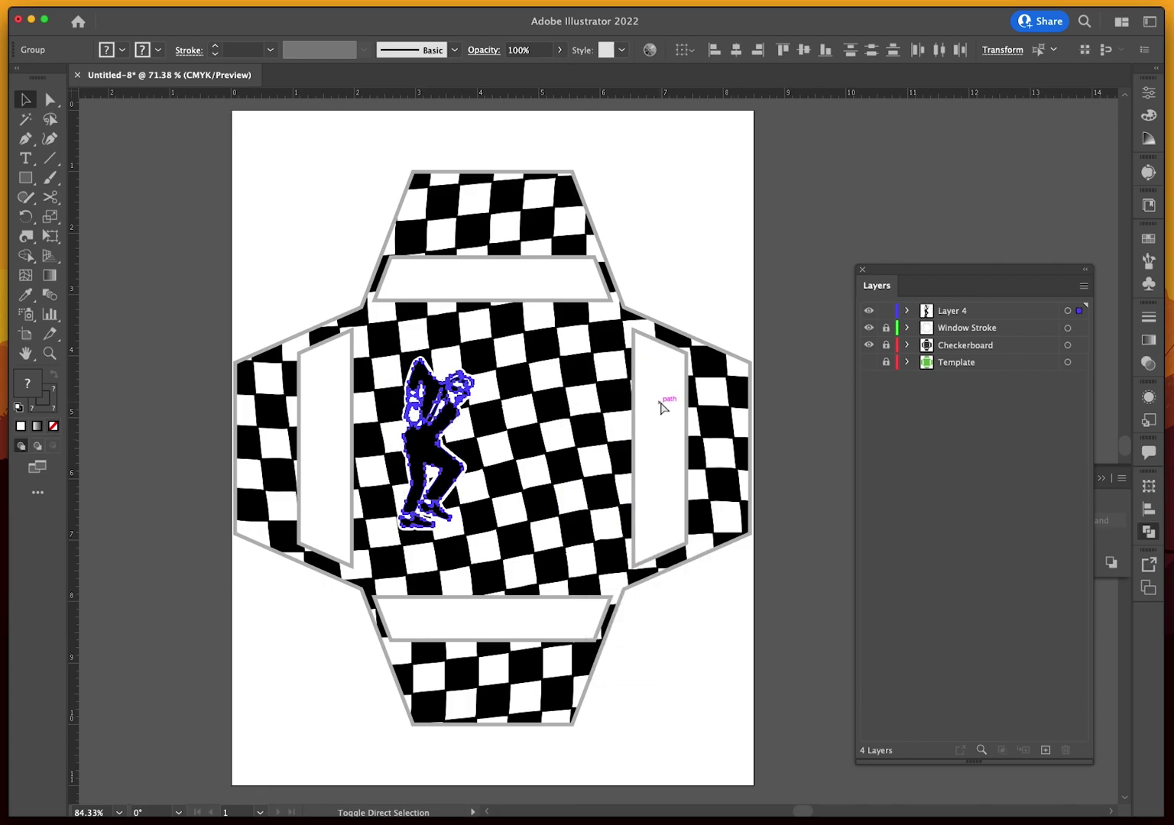
key("v")
Rename Layer 4 to "Dancin' Fellas" and deselect the artwork
left_click(980, 307)
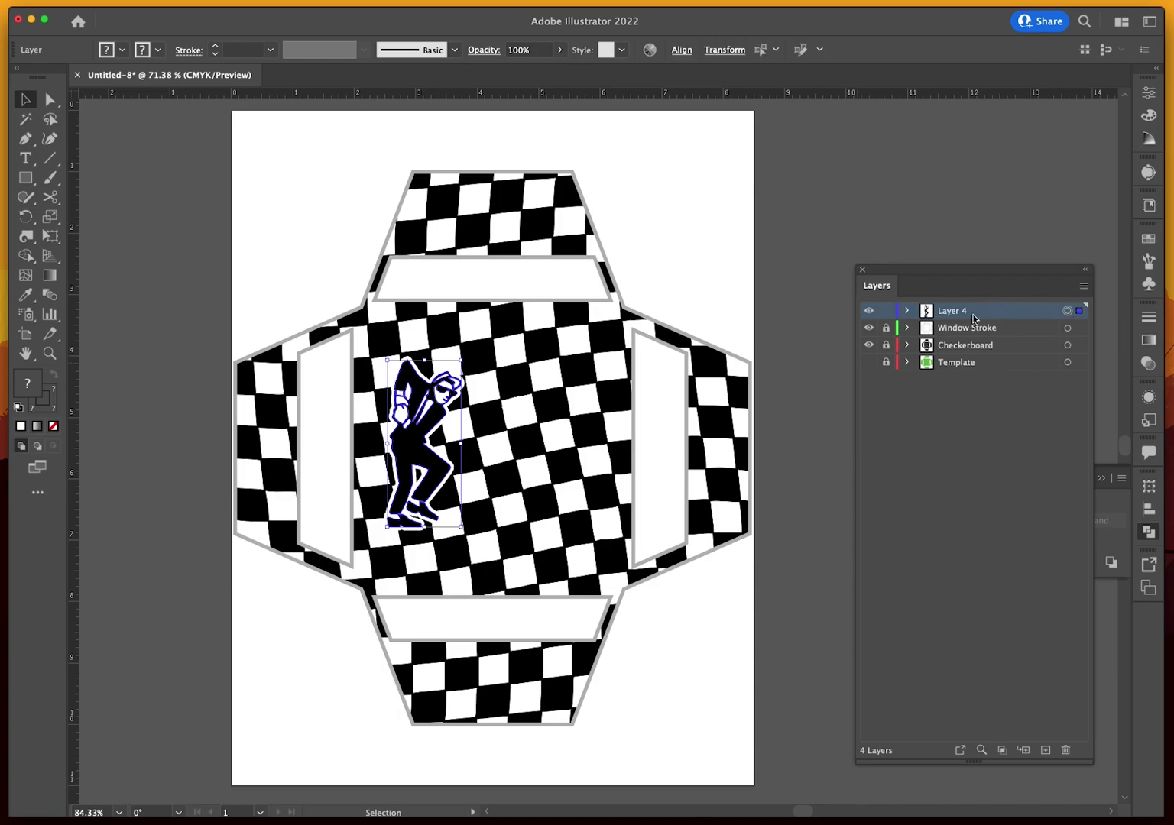
double_click(974, 319)
type("Dancin'")
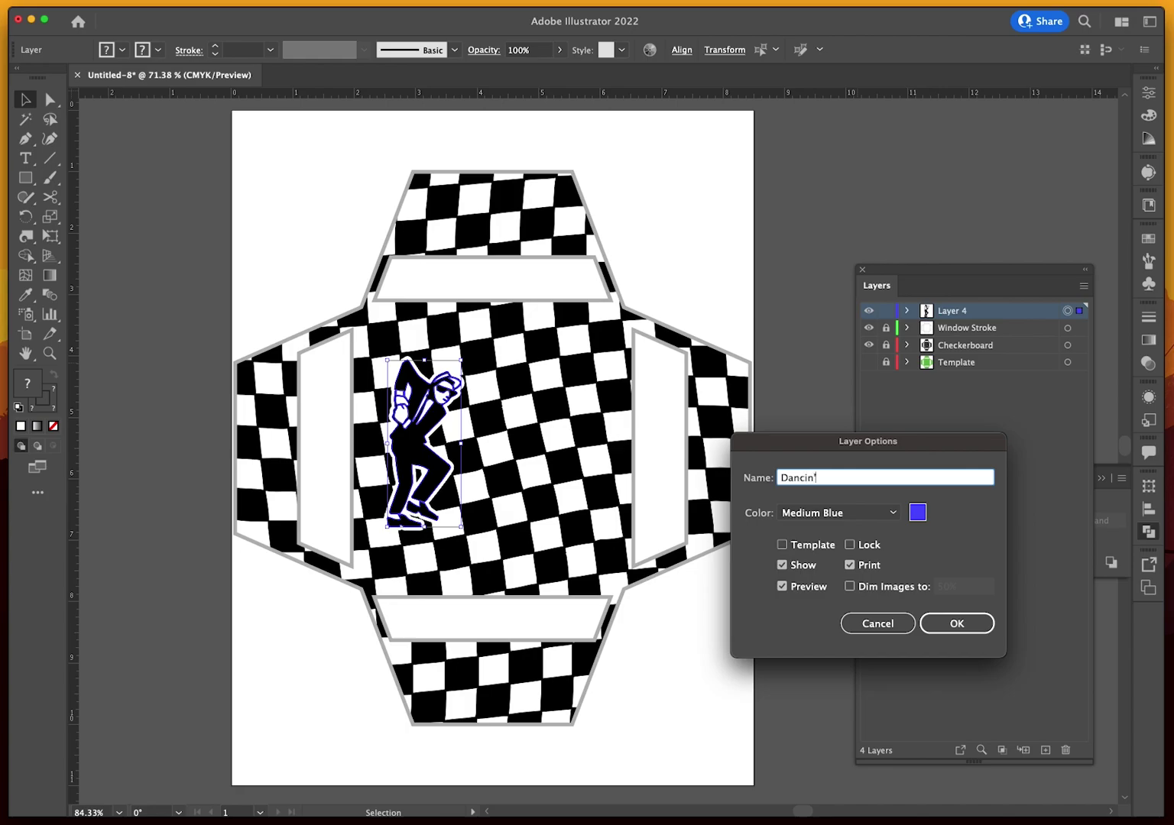
type(" Fellas")
key("Return")
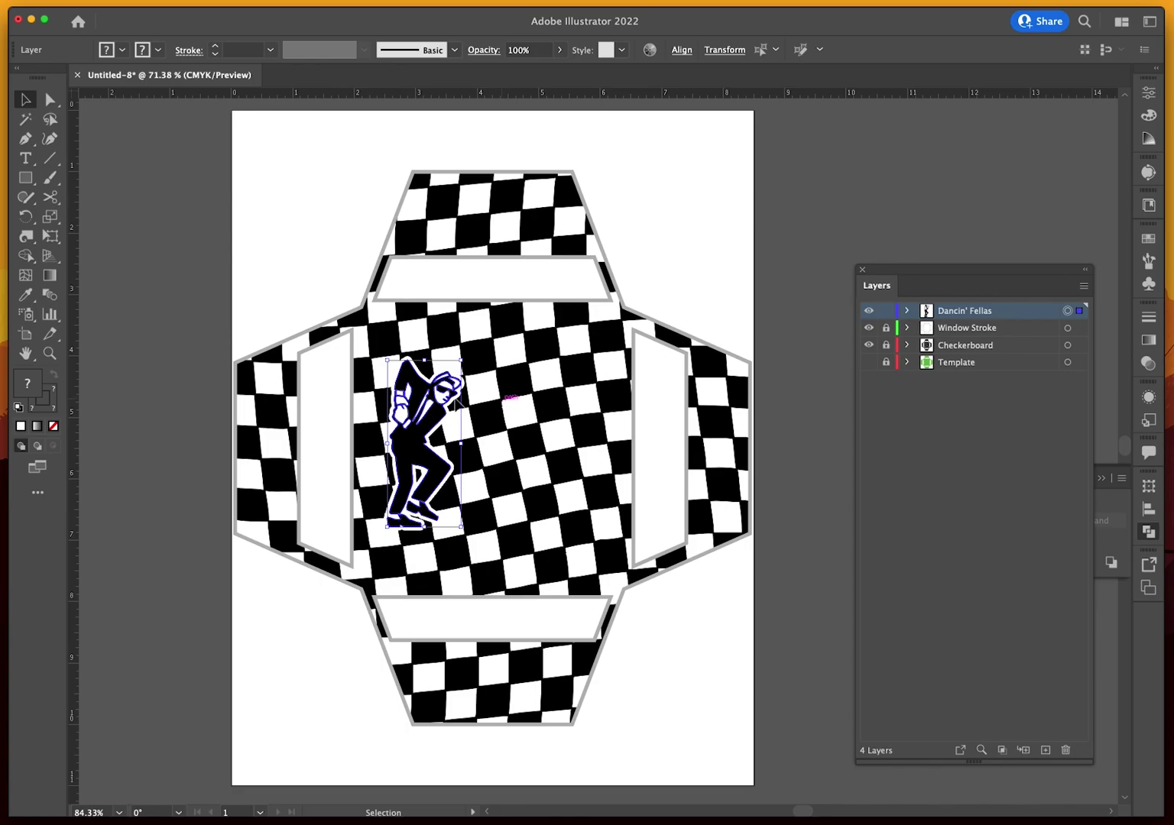
left_click(955, 201)
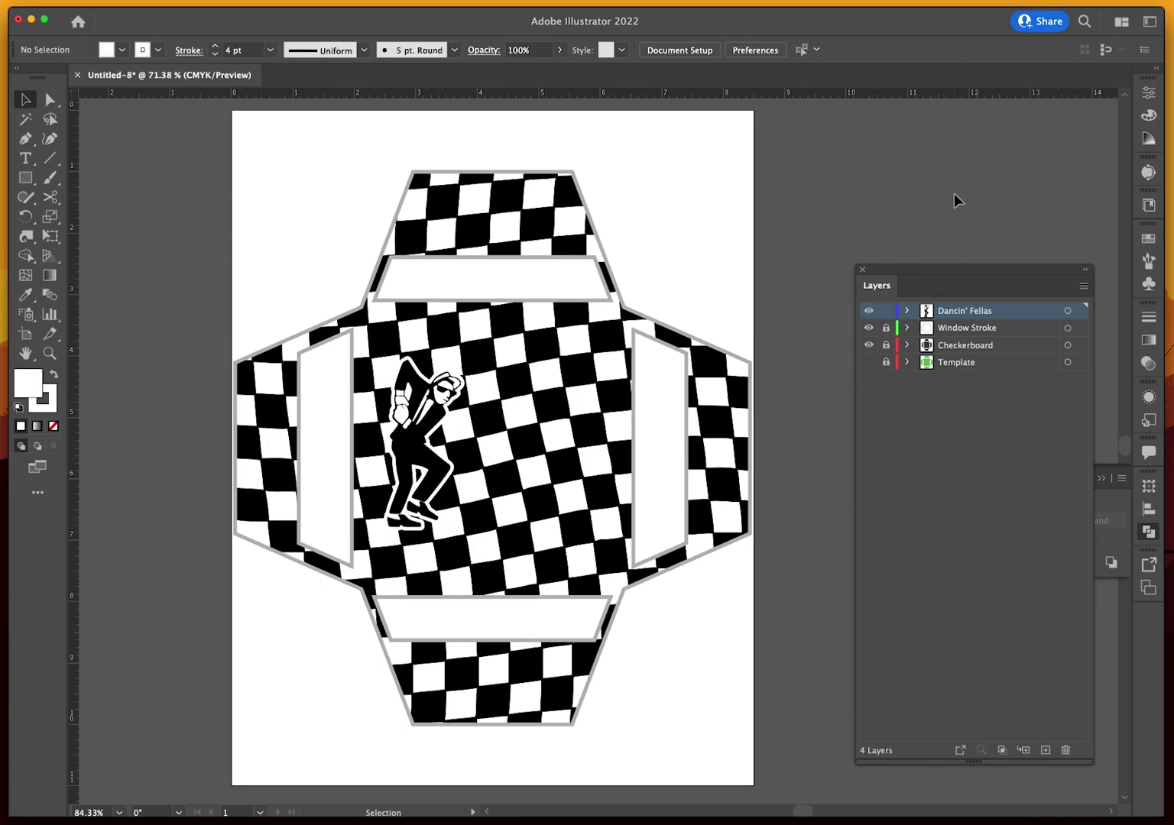
Group the black dancer and its white backing together inside the Dancin' Fellas layer
left_click(421, 450)
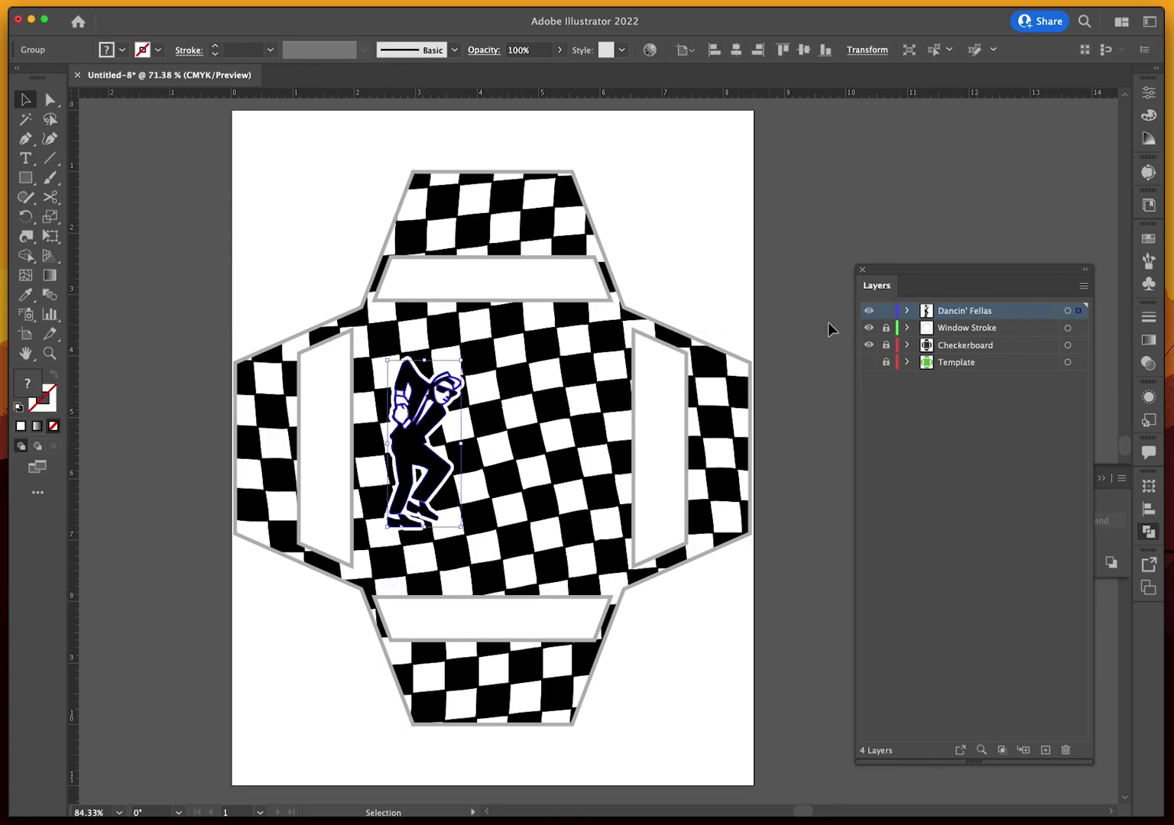
left_click(908, 310)
left_click(977, 327)
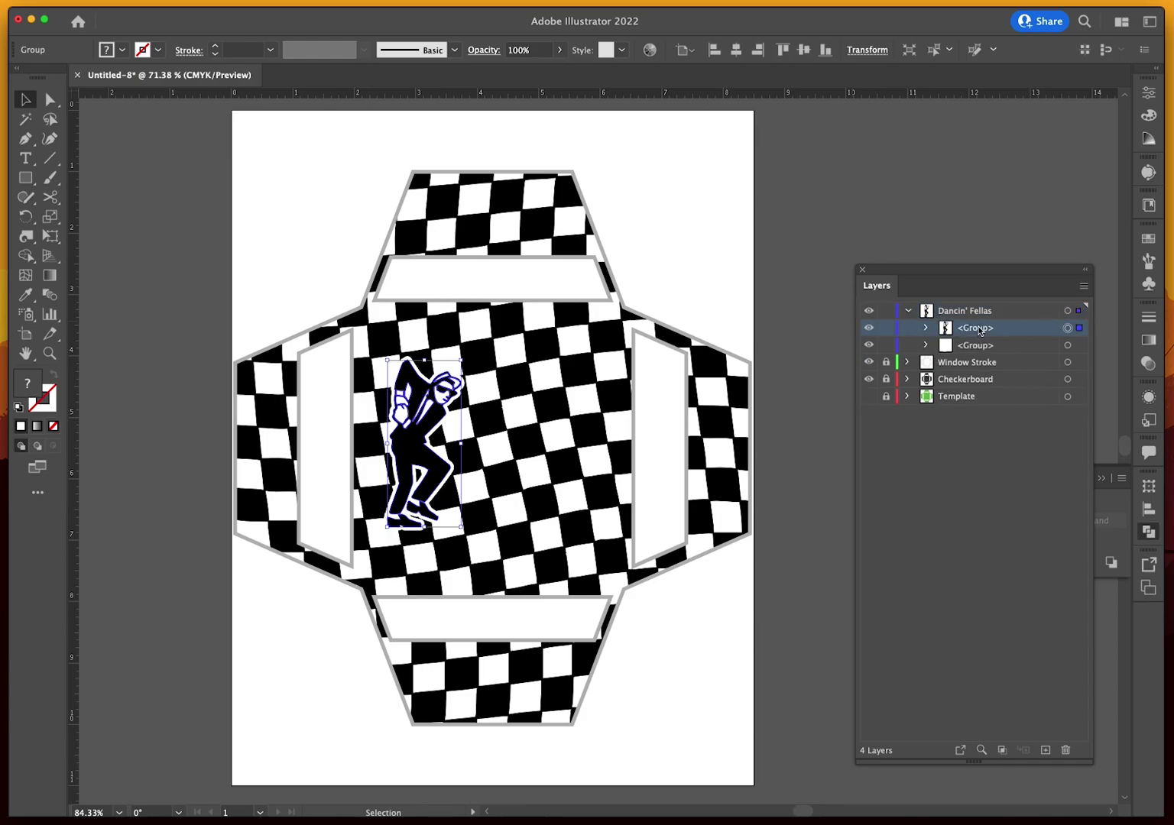
left_click(984, 345, "shift")
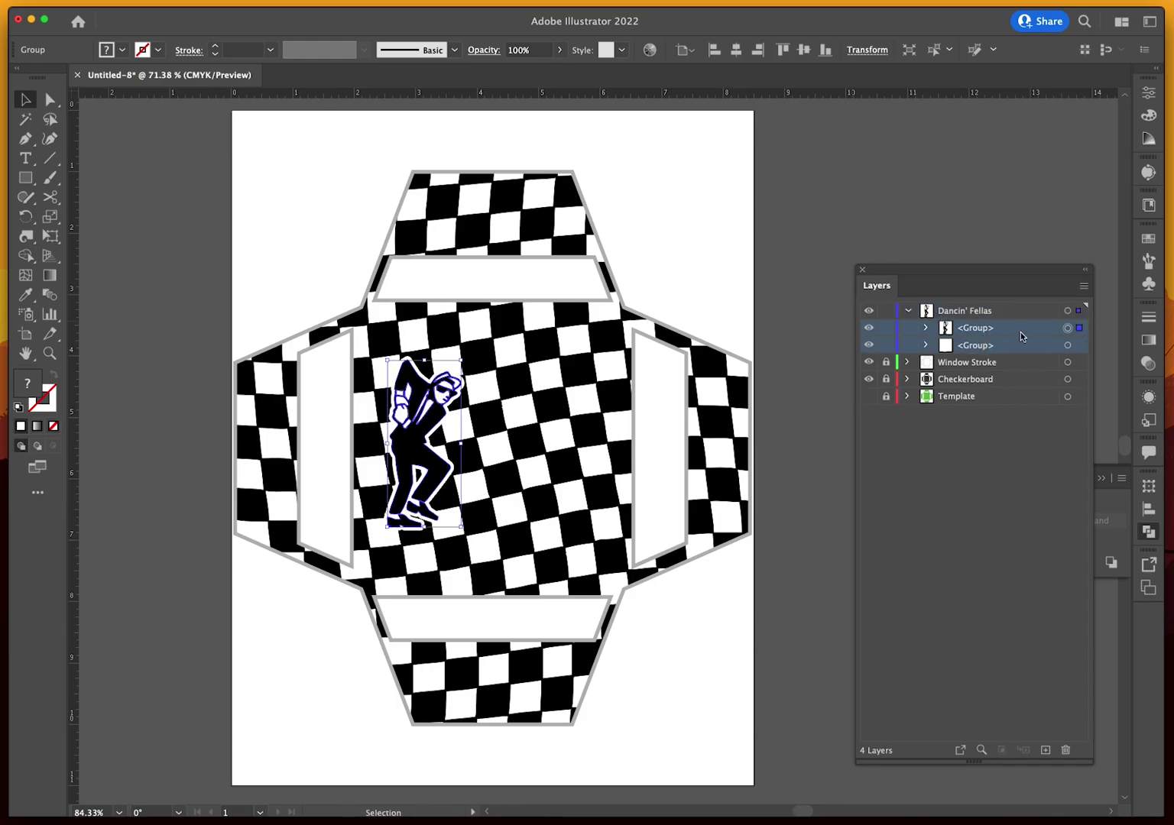
left_click(1067, 346, "shift")
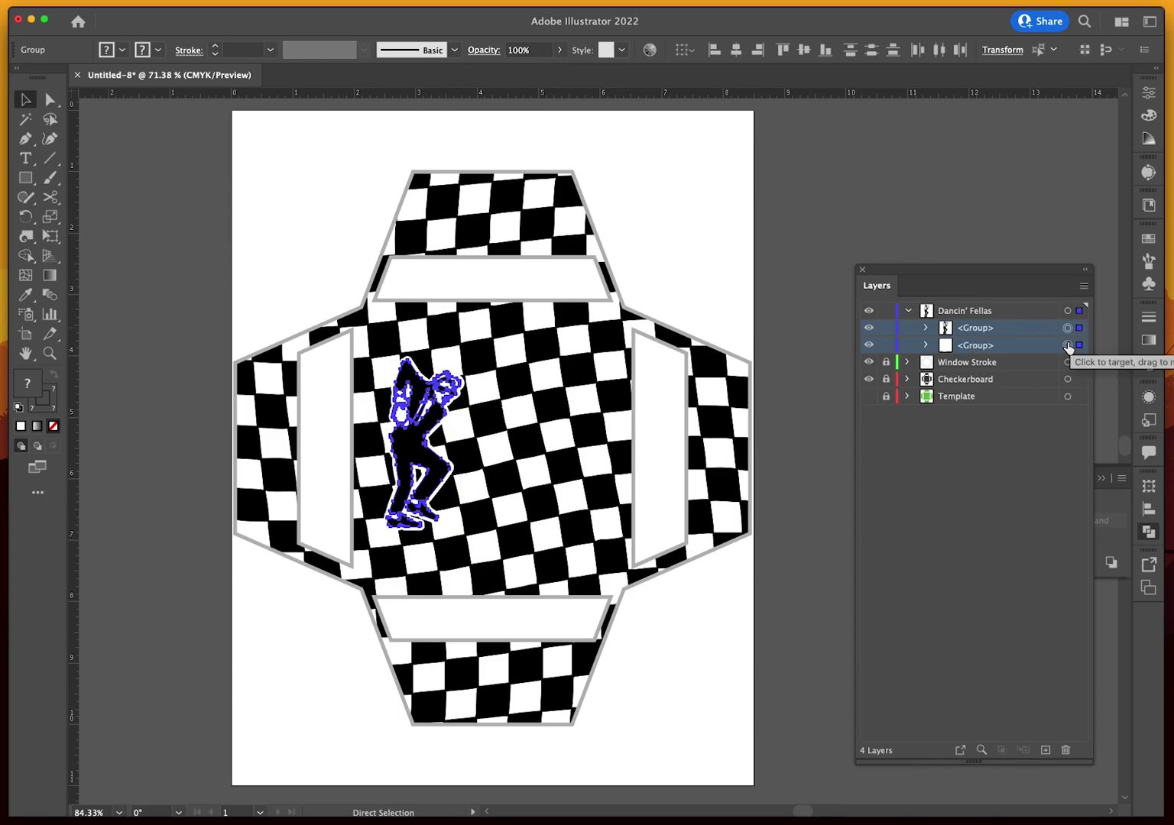
key("super+g")
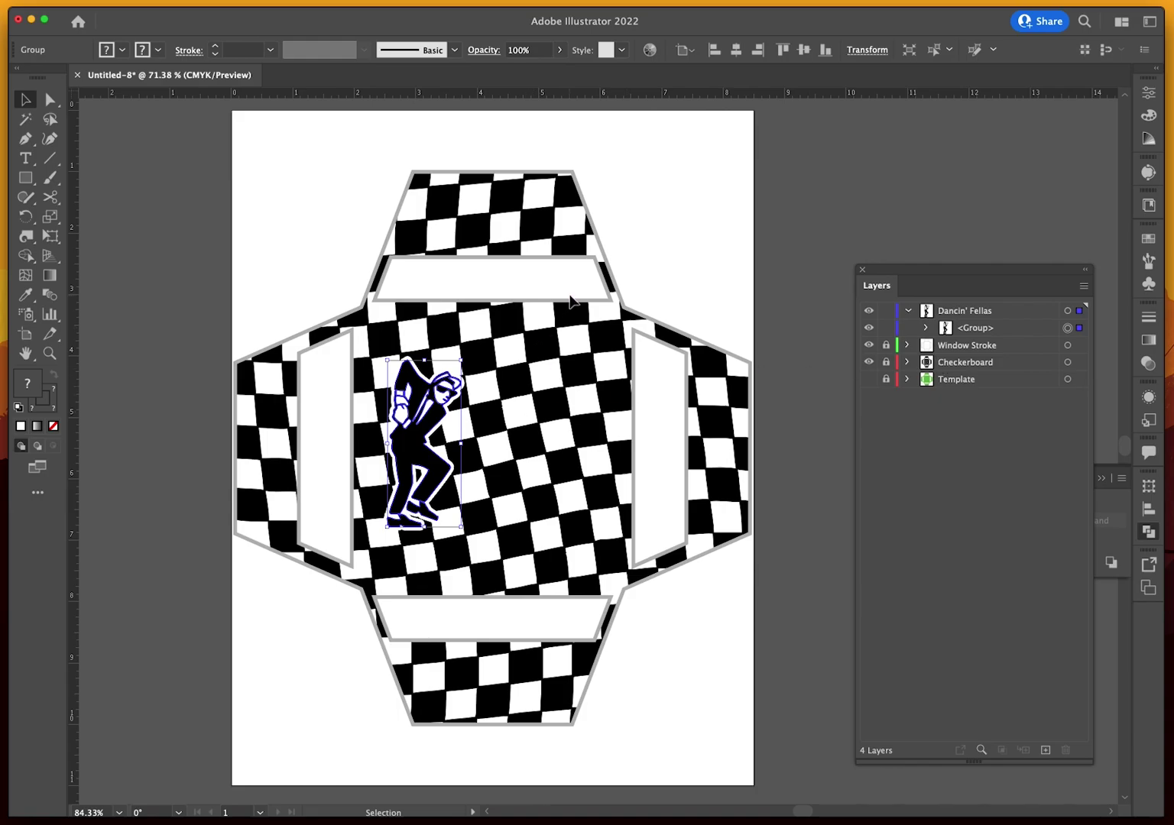
Try moving the grouped dancer to the right side of the middle panel, and undo the move
left_click(673, 273)
left_click_drag(432, 416, 547, 396)
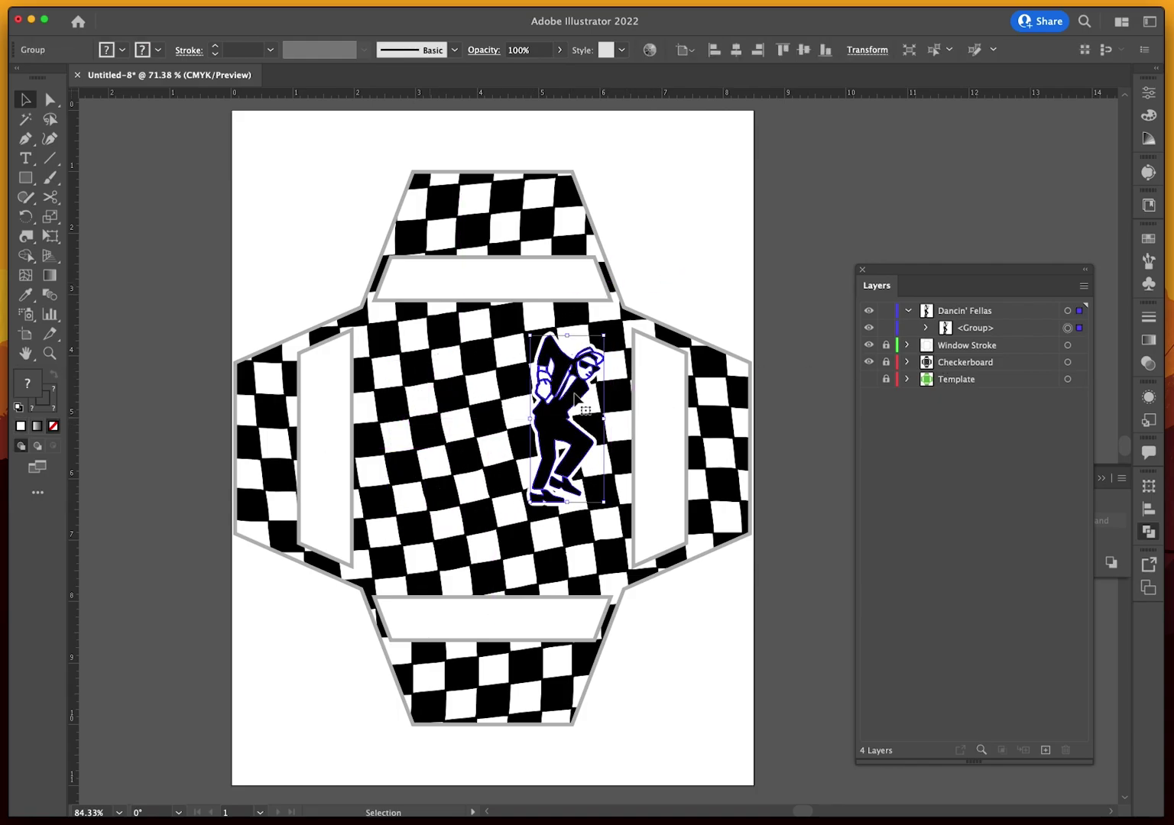
key("super+z")
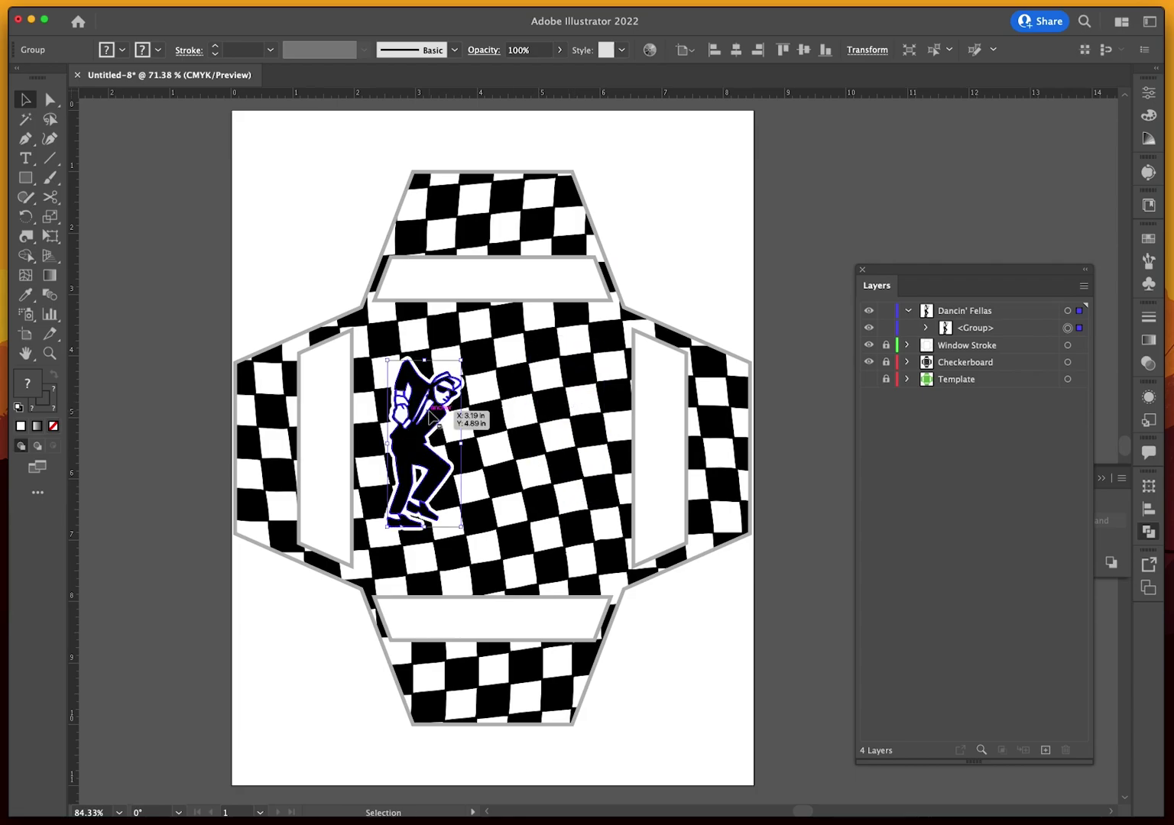
Duplicate the dancer across to the right side of the middle panel and reflect the copy over the vertical axis
left_click(436, 422, "shift")
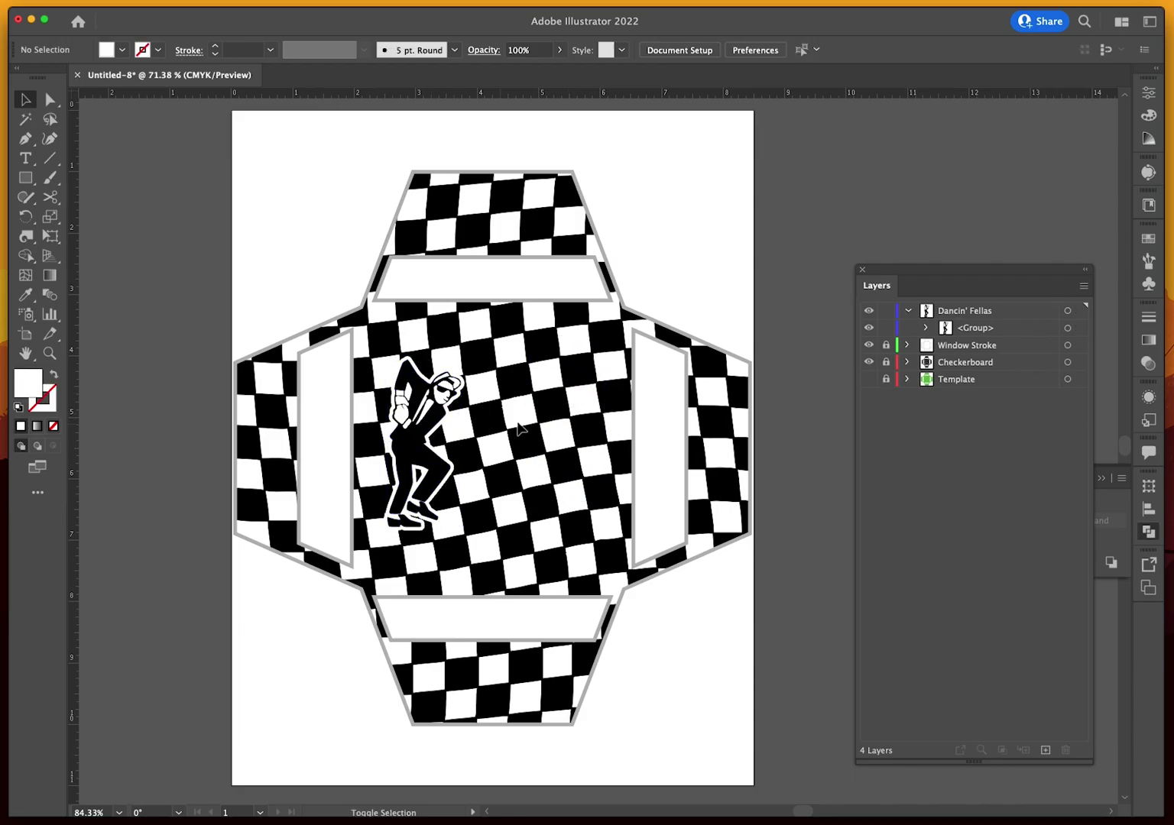
left_click_drag(436, 422, 580, 419)
right_click(581, 419)
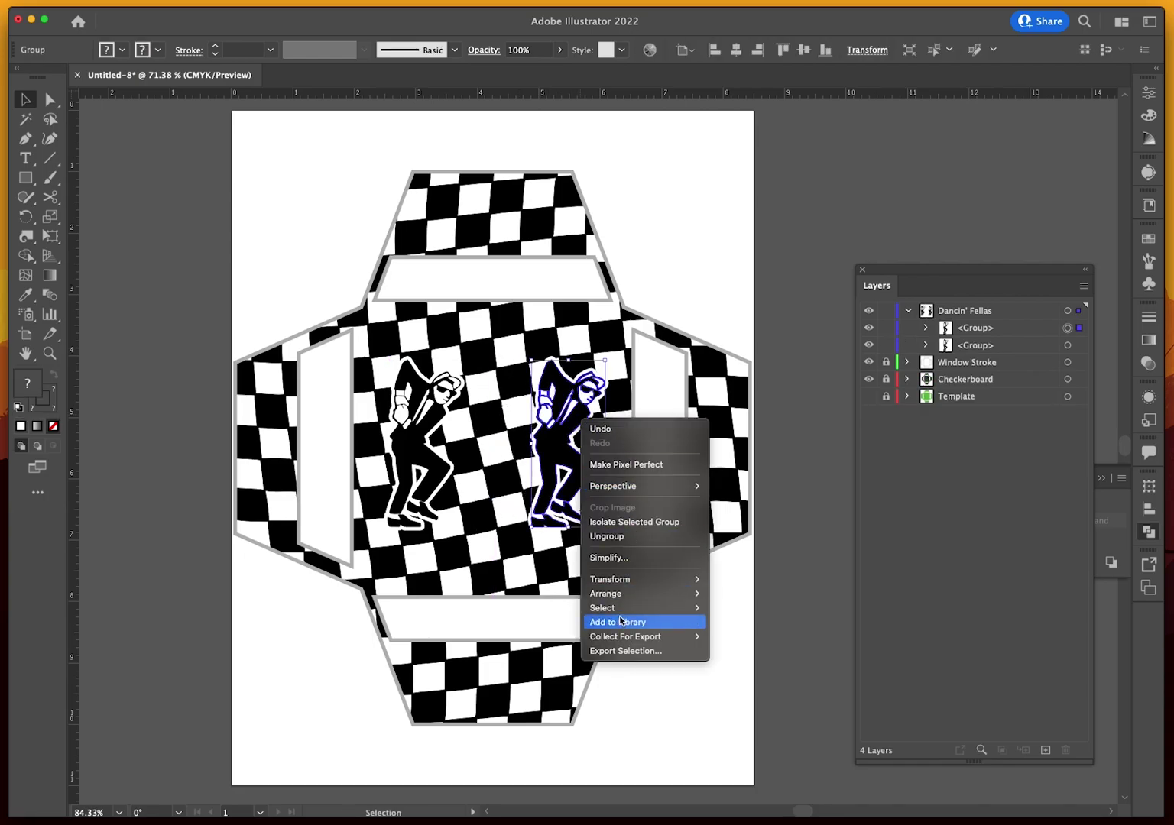
mouse_move(673, 579)
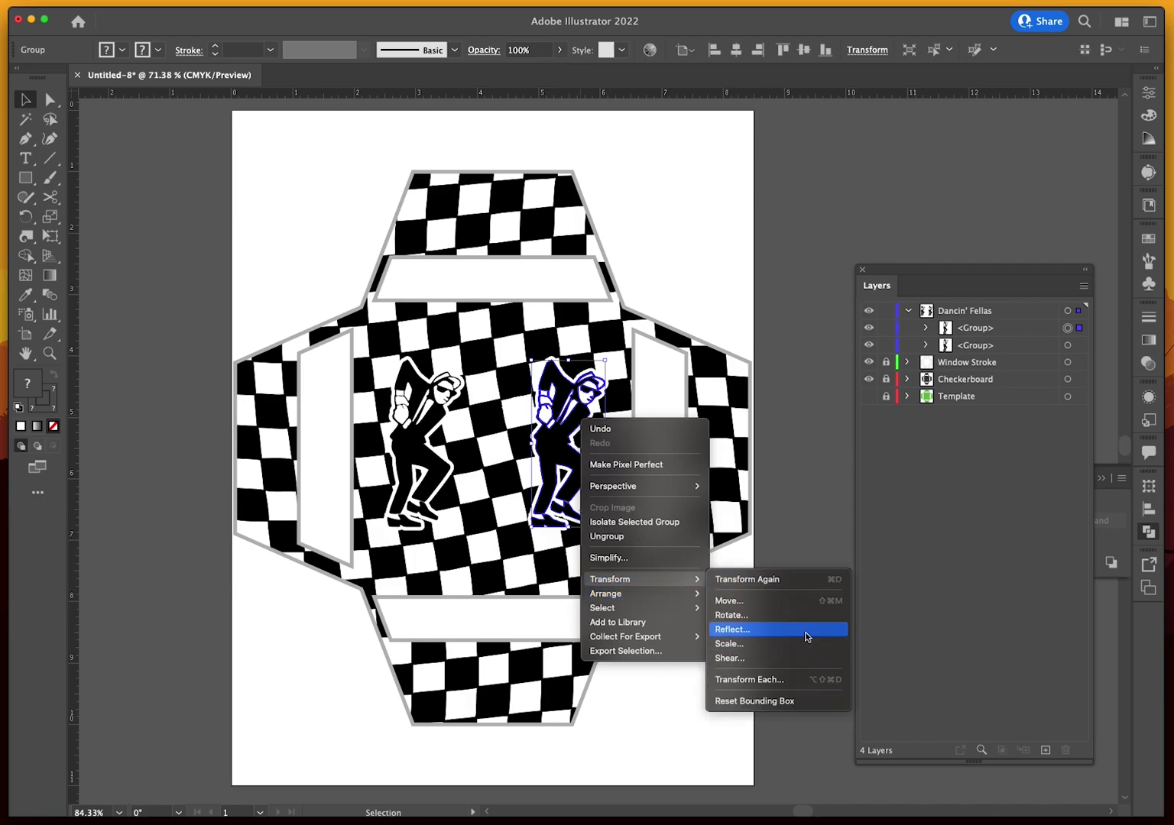
left_click(806, 629)
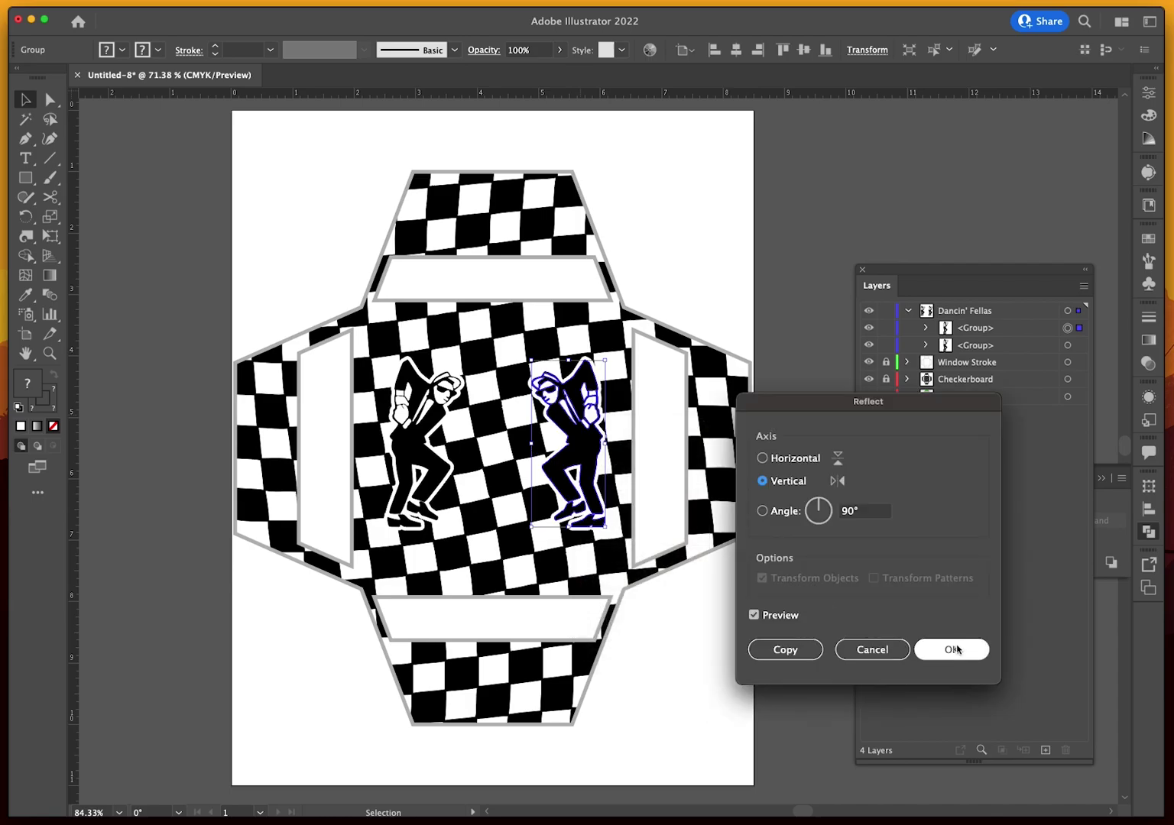
left_click(956, 649)
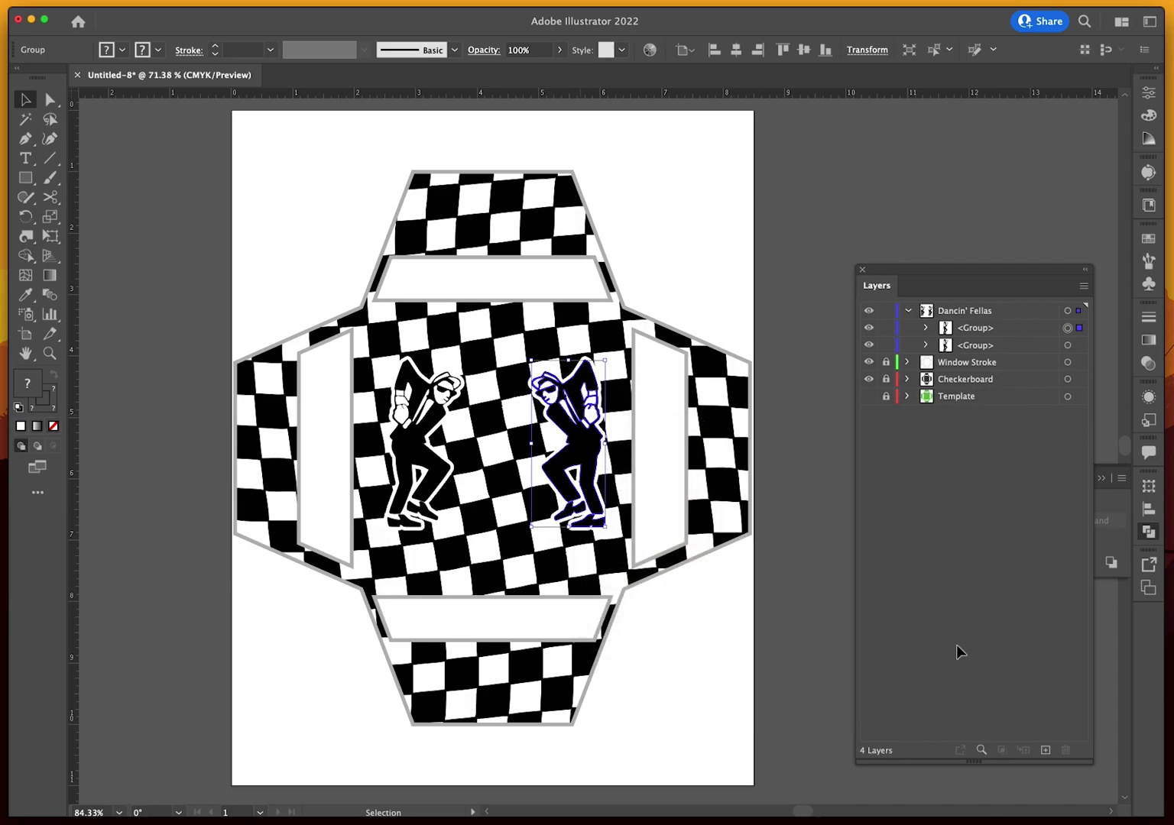
Nudge the mirrored dancer slightly inward and move the original dancer closer to the middle panel's left window
left_click(571, 397, "shift")
left_click_drag(571, 398, 564, 400)
left_click_drag(415, 438, 398, 445)
Group the two dancers and center the group horizontally and vertically on the artboard
left_click(573, 456, "shift")
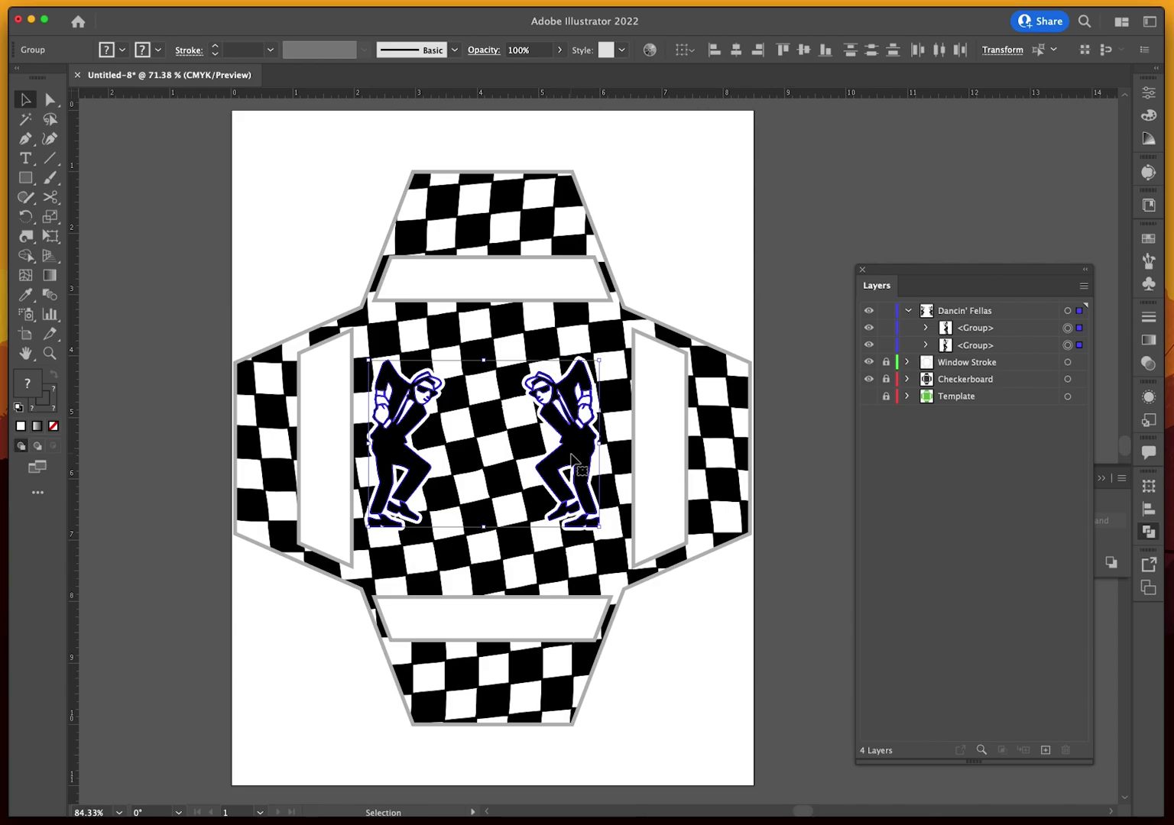
key("super+g")
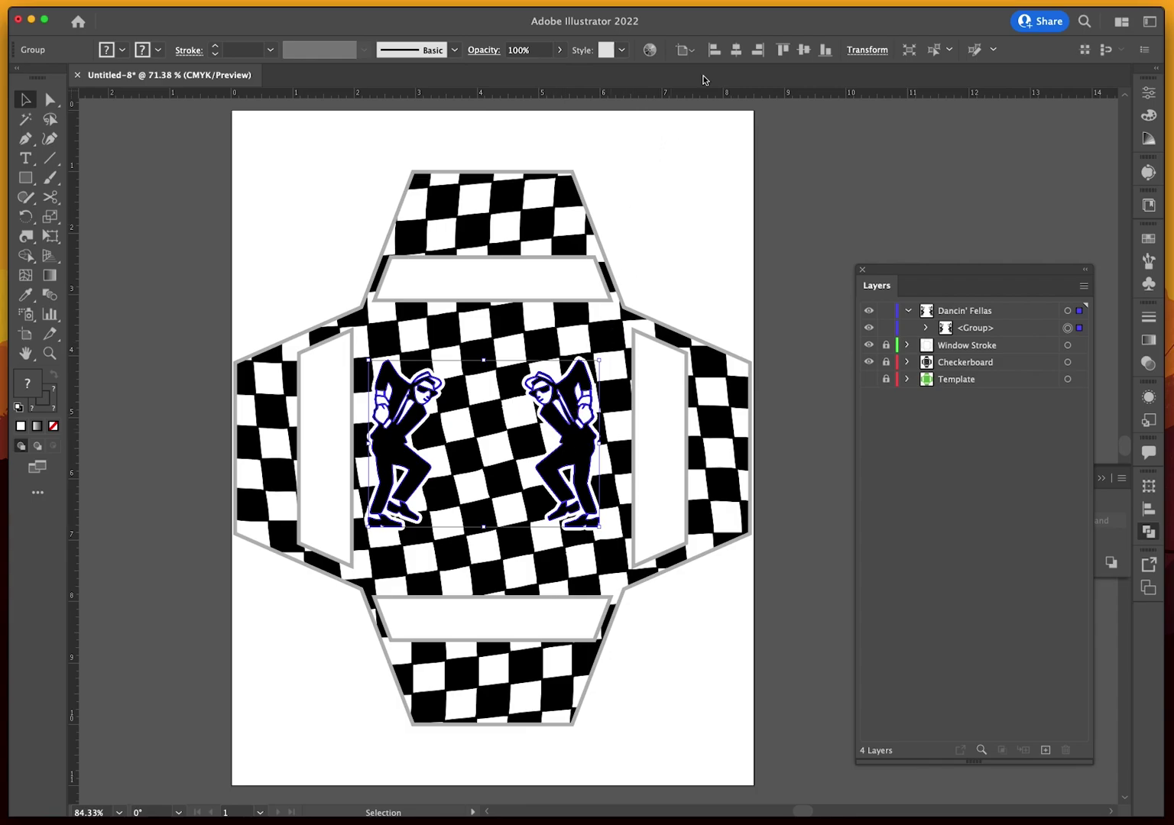
left_click(735, 50)
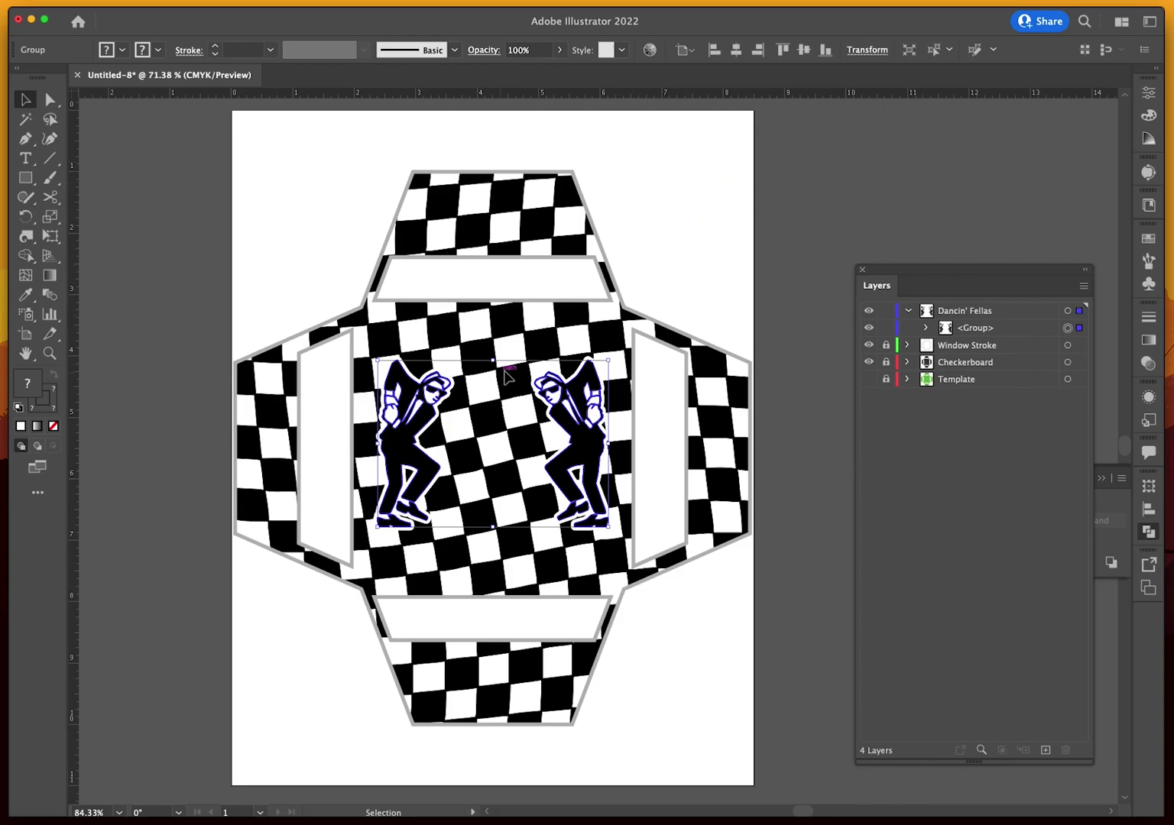
left_click(800, 51)
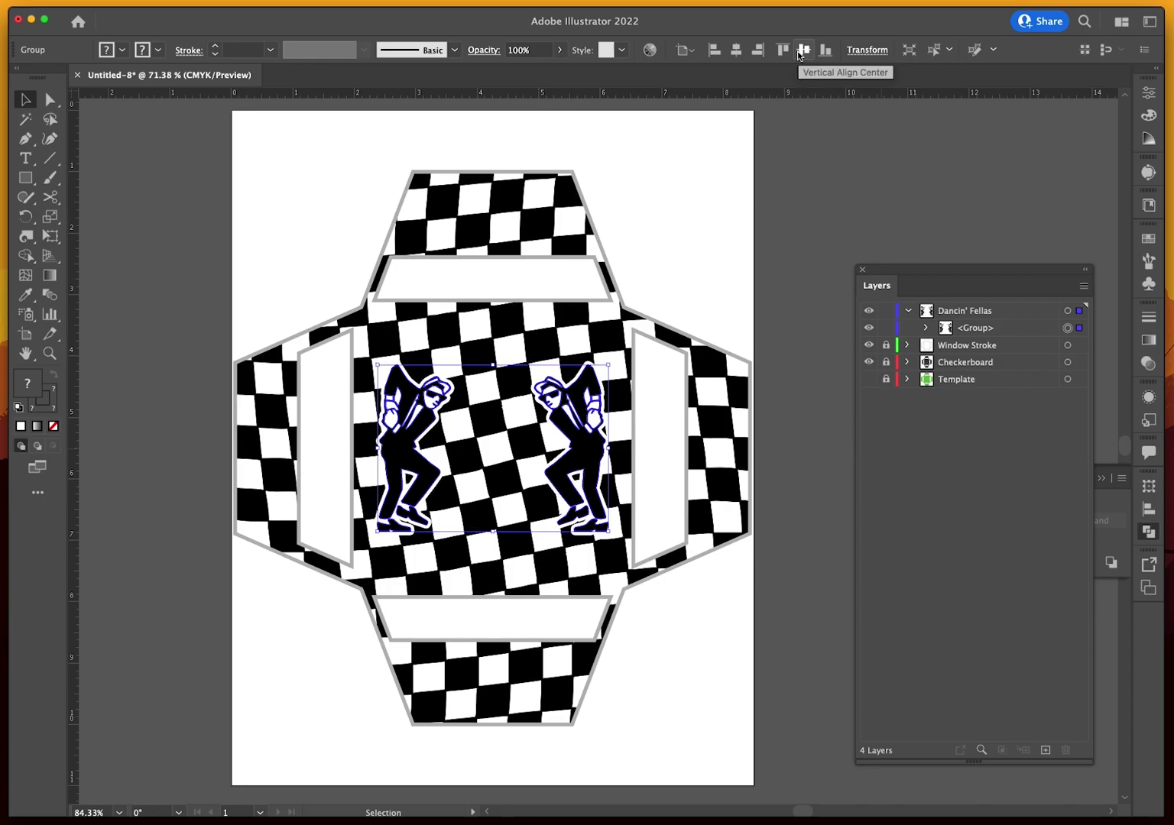
left_click(771, 200)
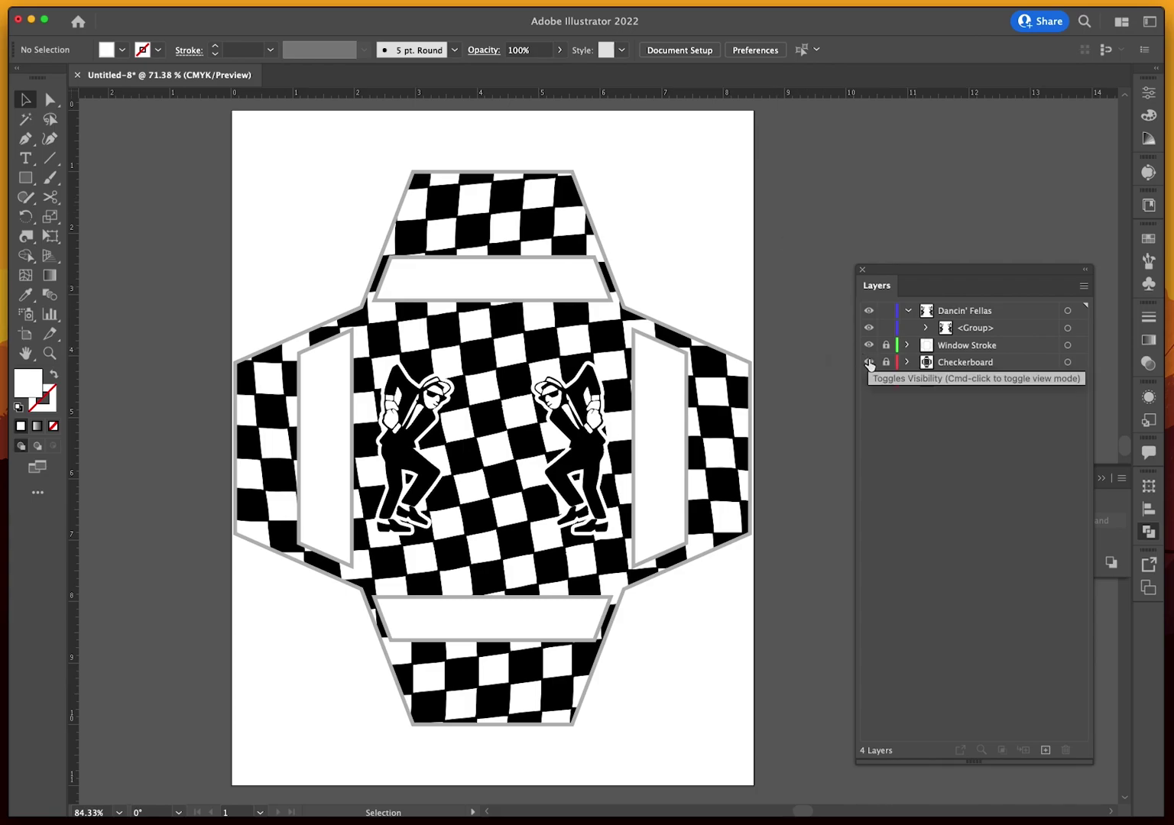
Switch to the 2 Tone Ska Example.png reference to check the lettering design, and return to Illustrator
key("super+Tab")
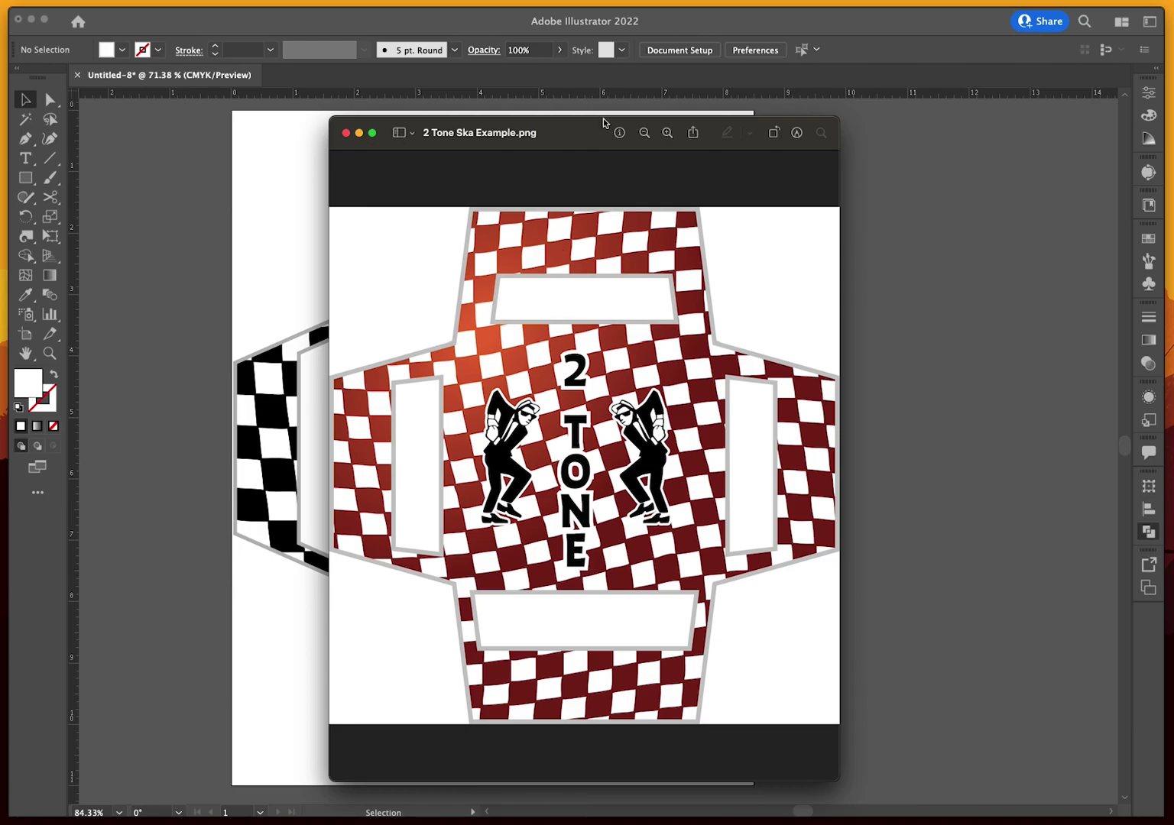
left_click_drag(582, 137, 1173, 214)
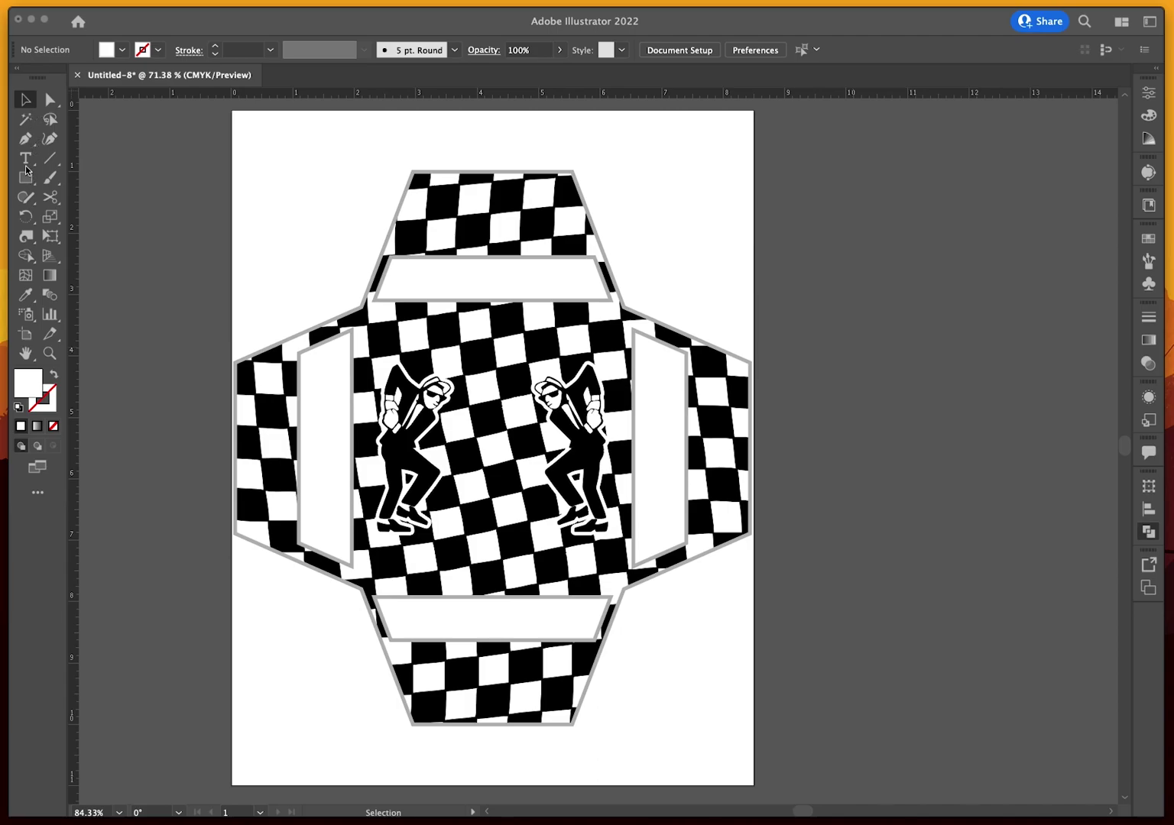
left_click(864, 537)
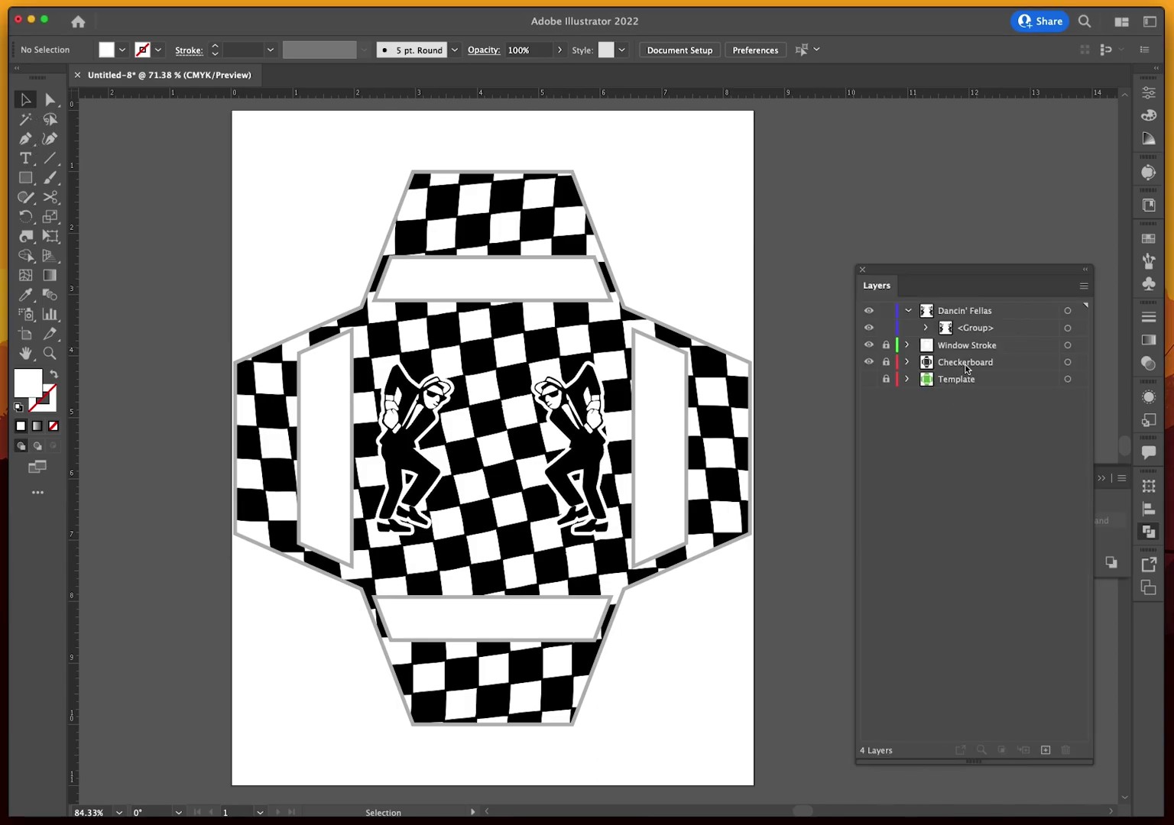
Collapse and lock the Dancin' Fellas layer and add a layer named 2-Tone above it
left_click(908, 310)
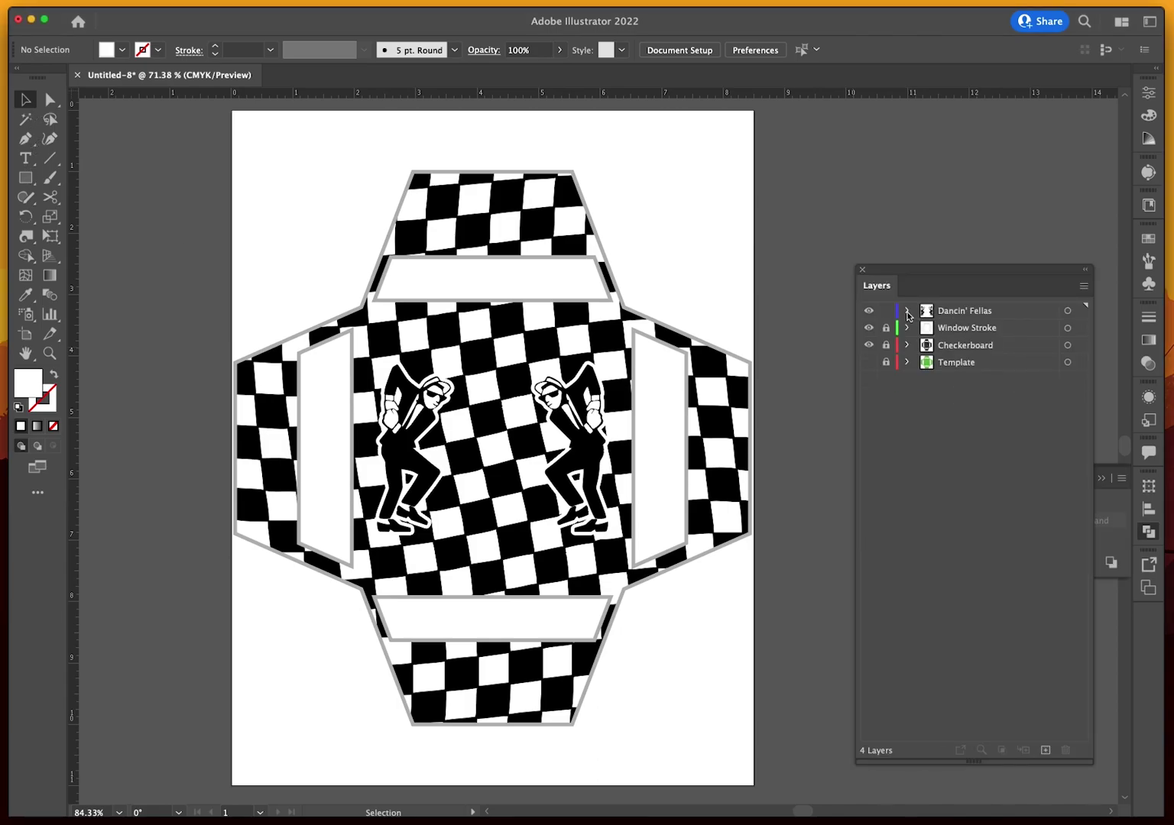
left_click(1045, 750)
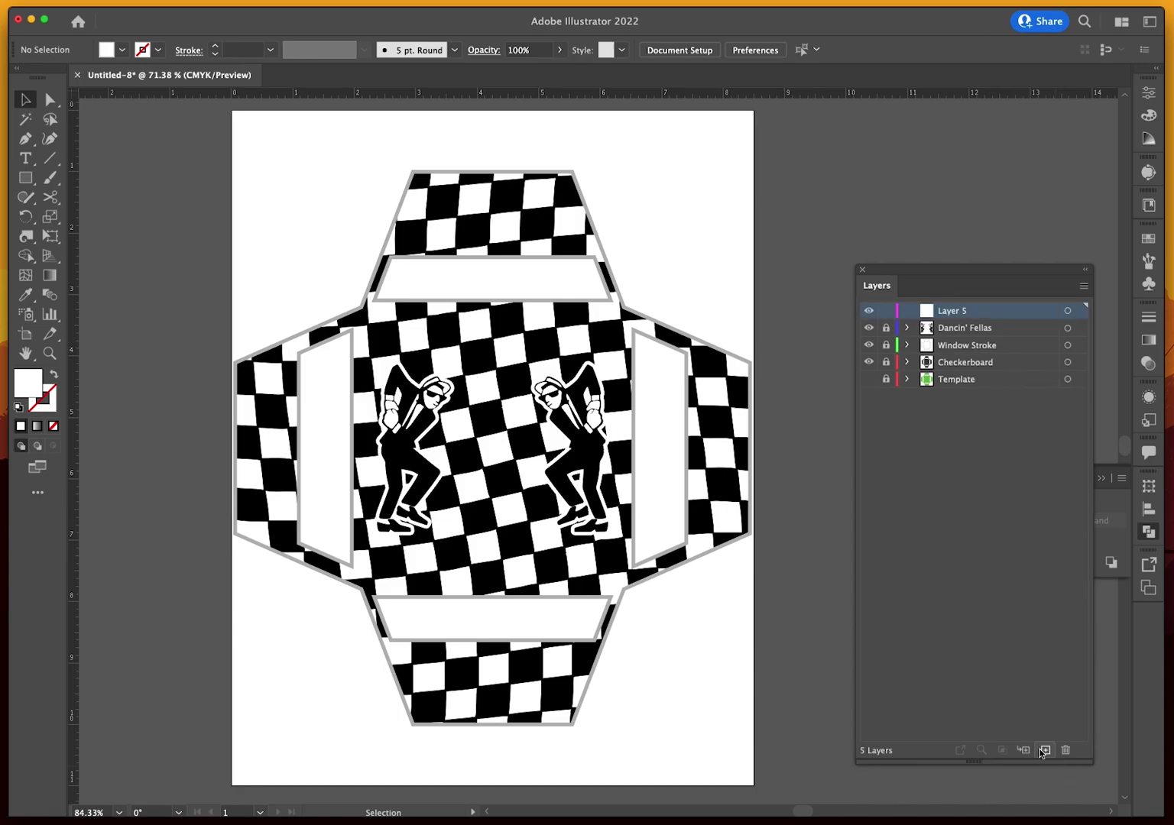
double_click(962, 310)
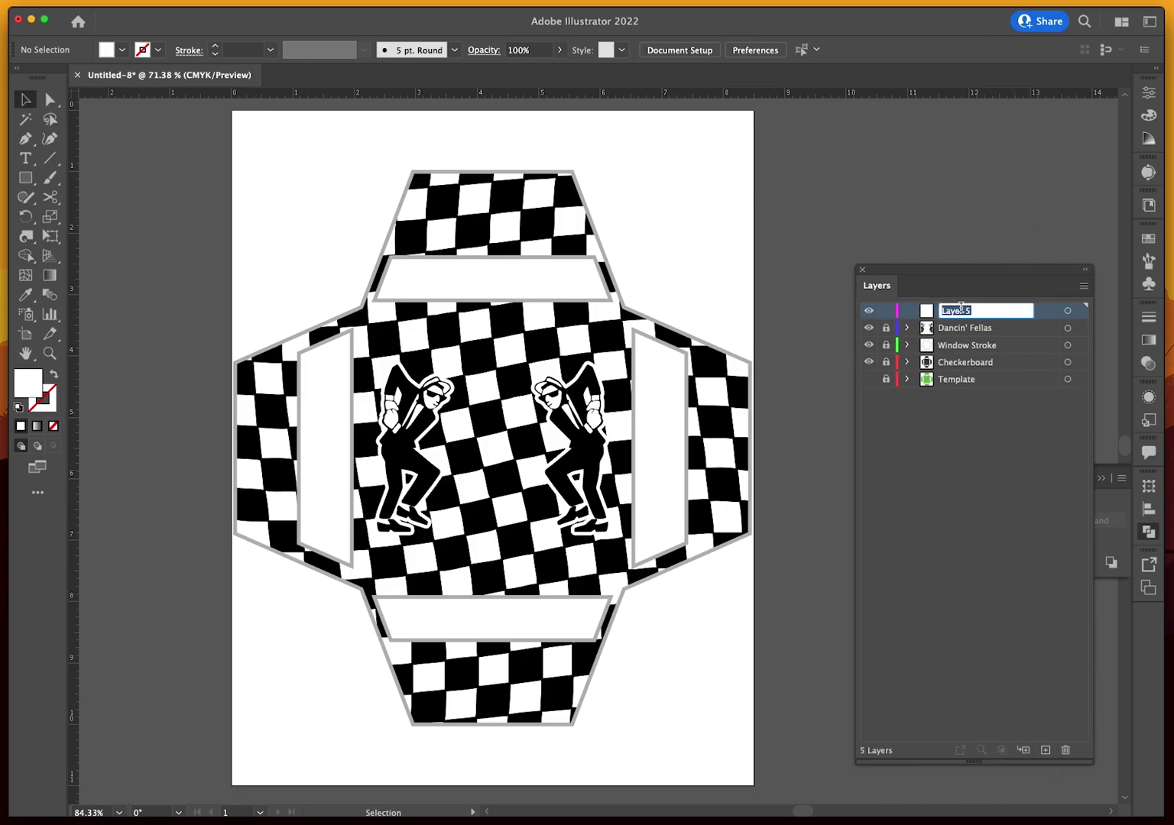
type("2-Tone")
key("Return")
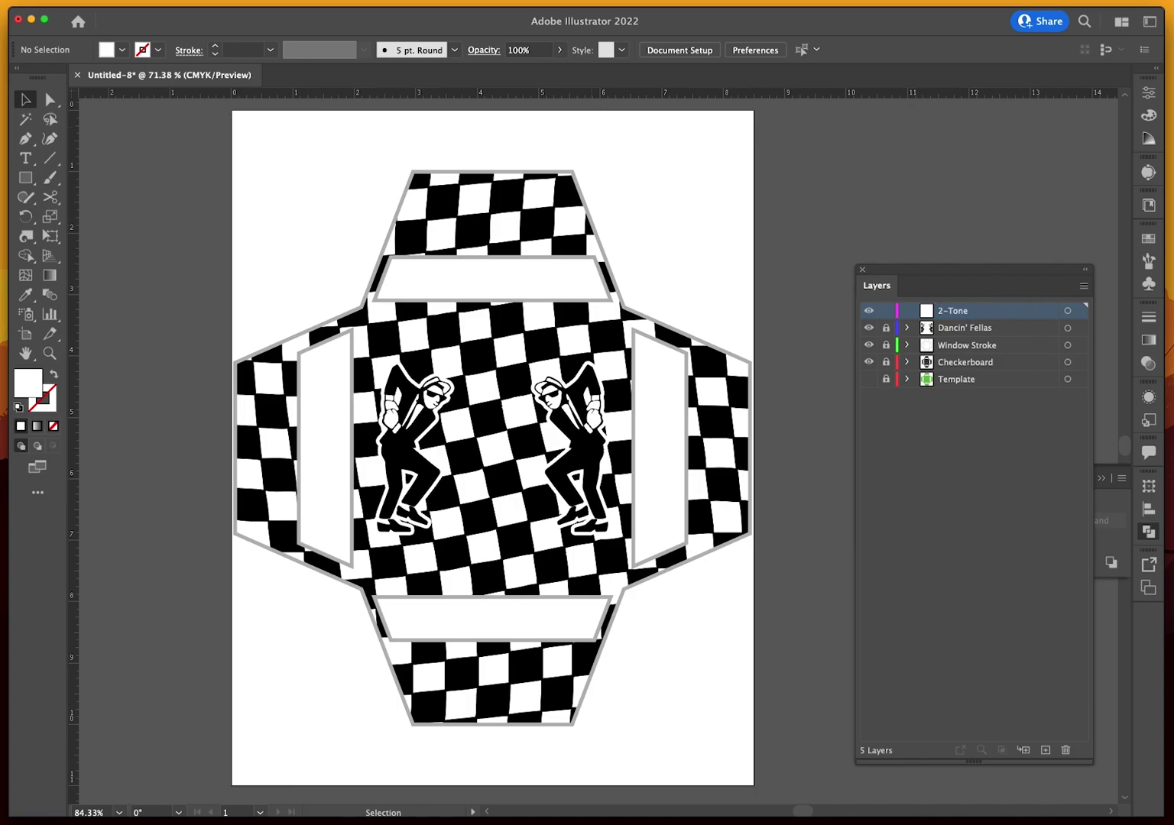
Set up the Type tool with a black fill and no stroke
left_click(25, 158)
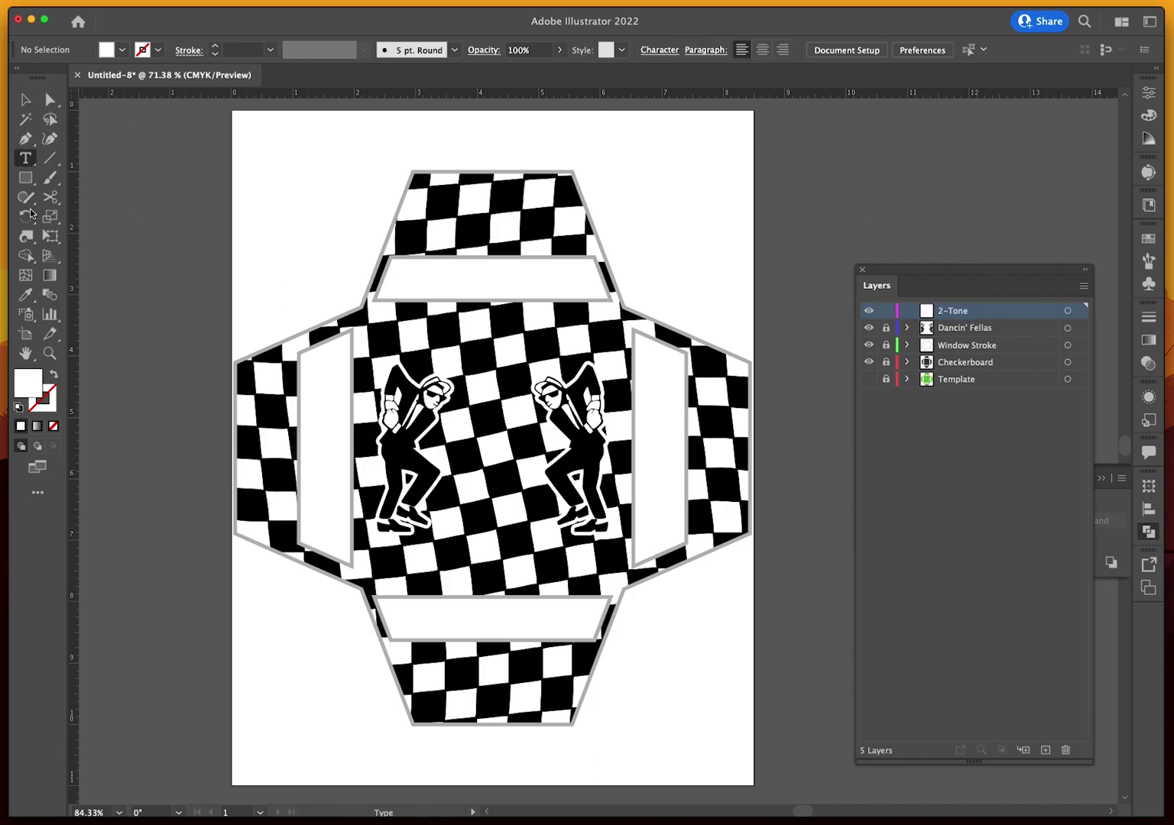
left_click(19, 408)
left_click(53, 376)
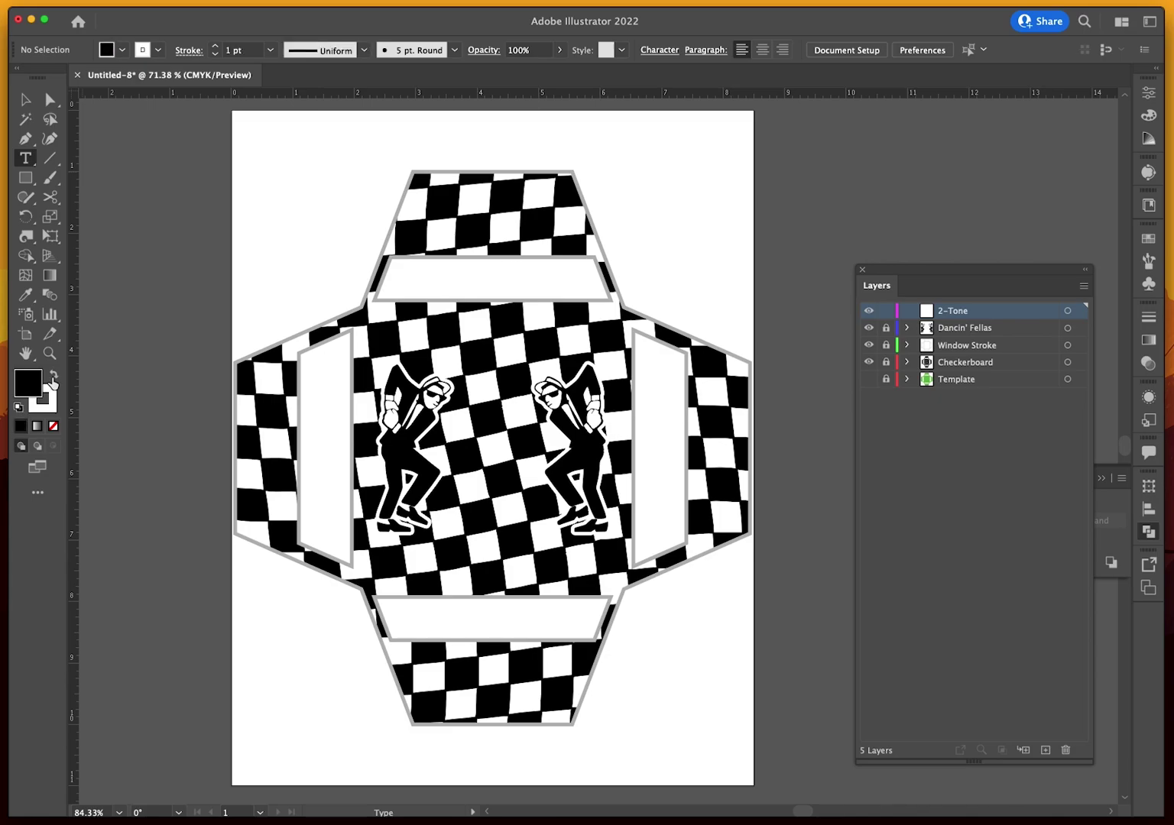
left_click(55, 396)
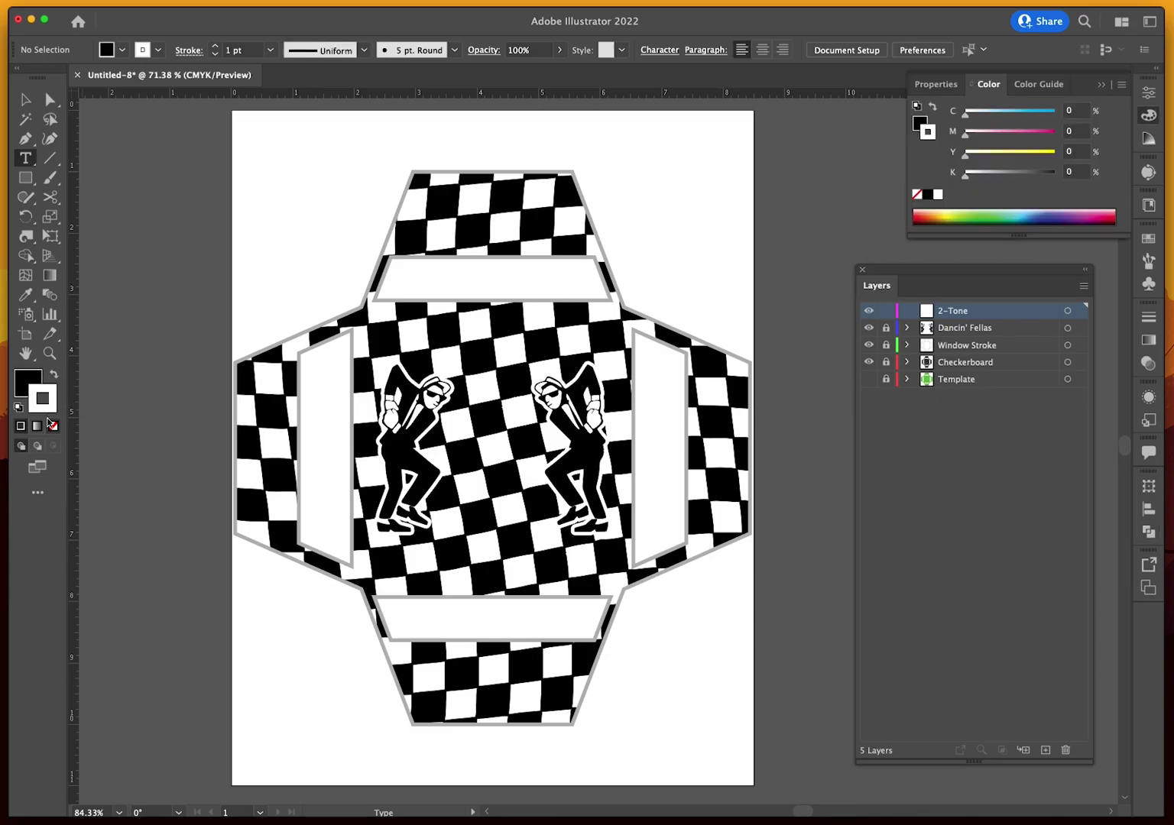
left_click(53, 426)
left_click(25, 383)
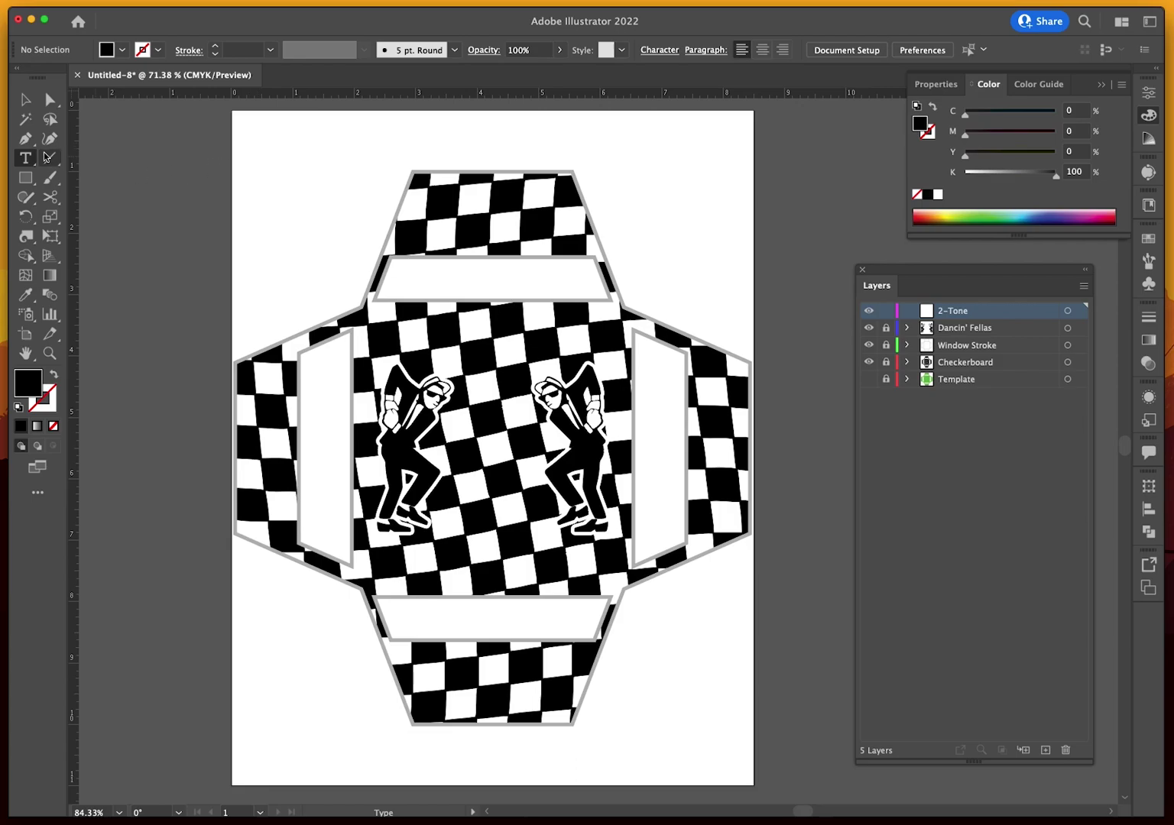
left_click(273, 181)
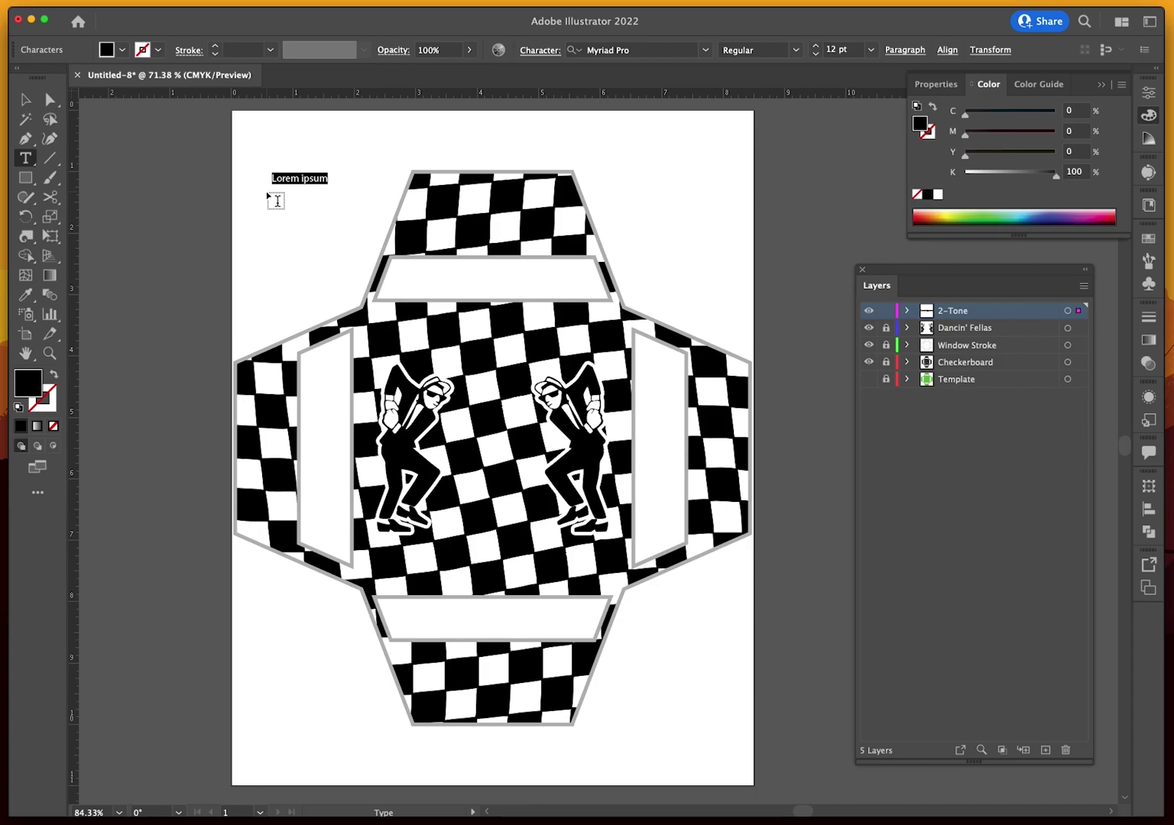
key("Escape")
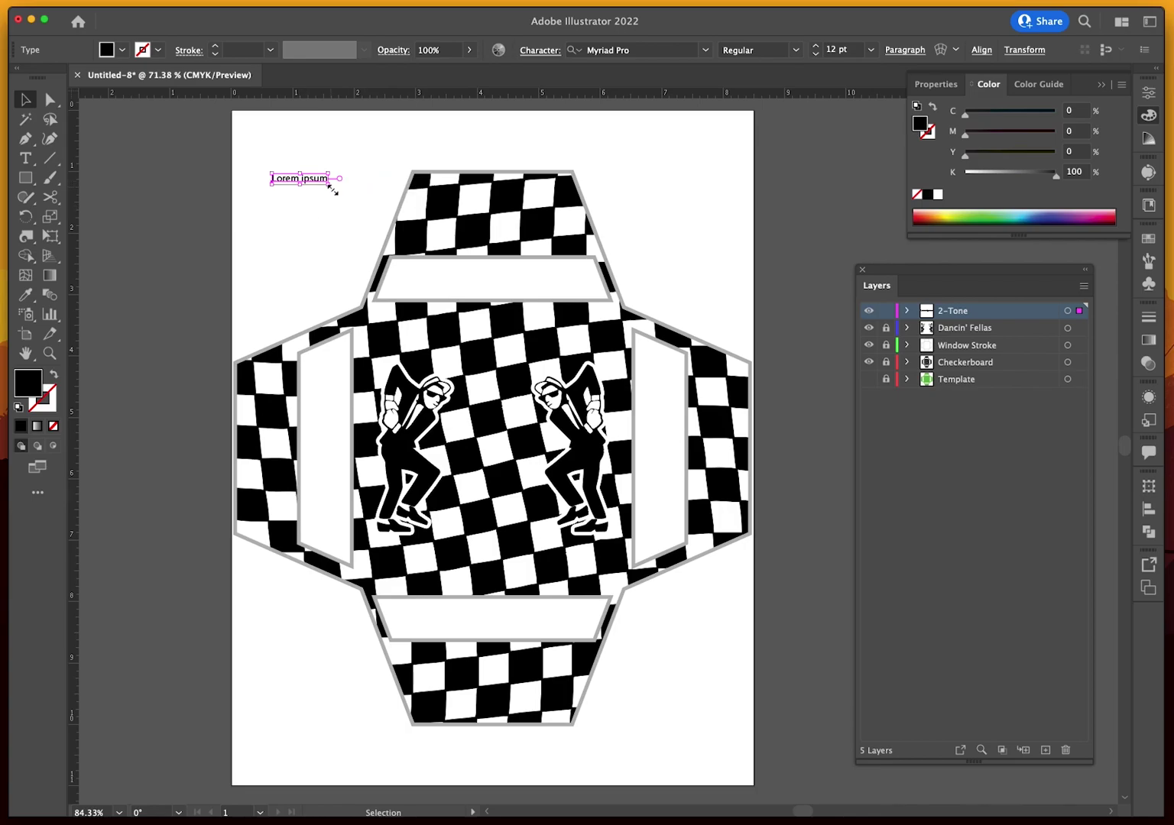
left_click_drag(334, 189, 258, 255)
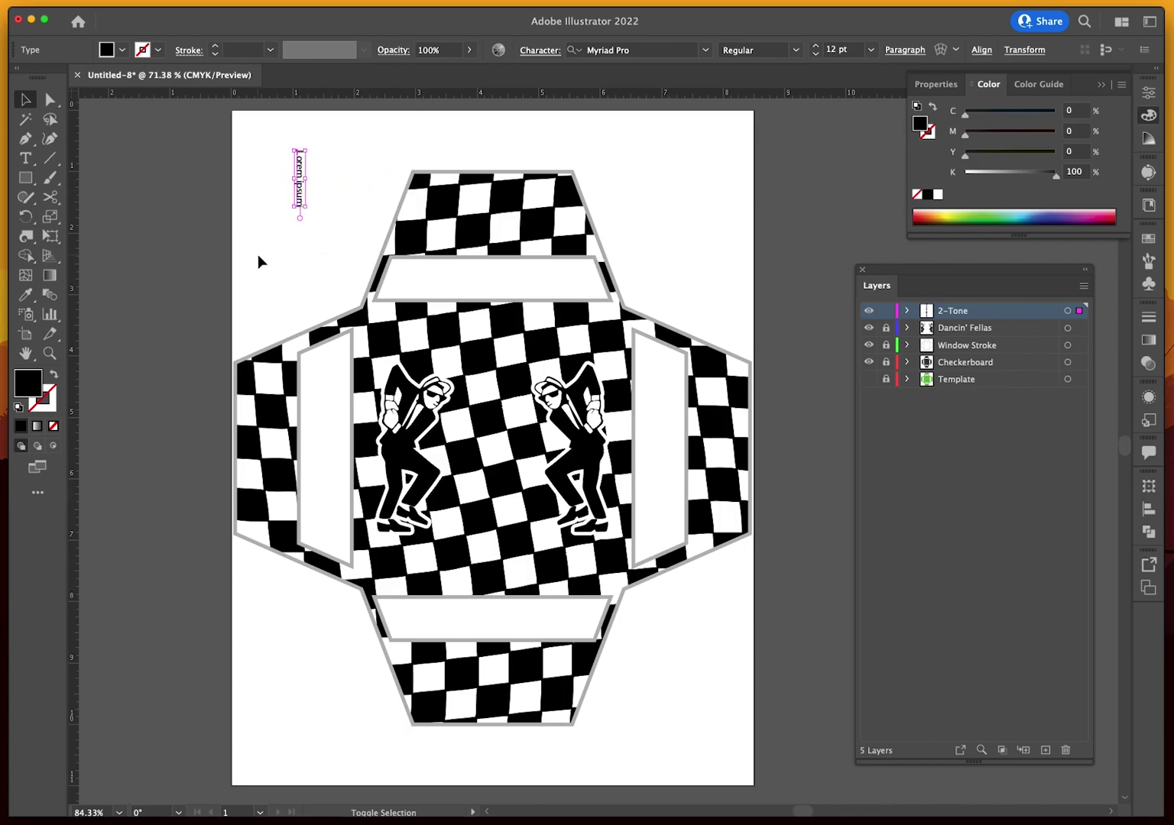
key("Delete")
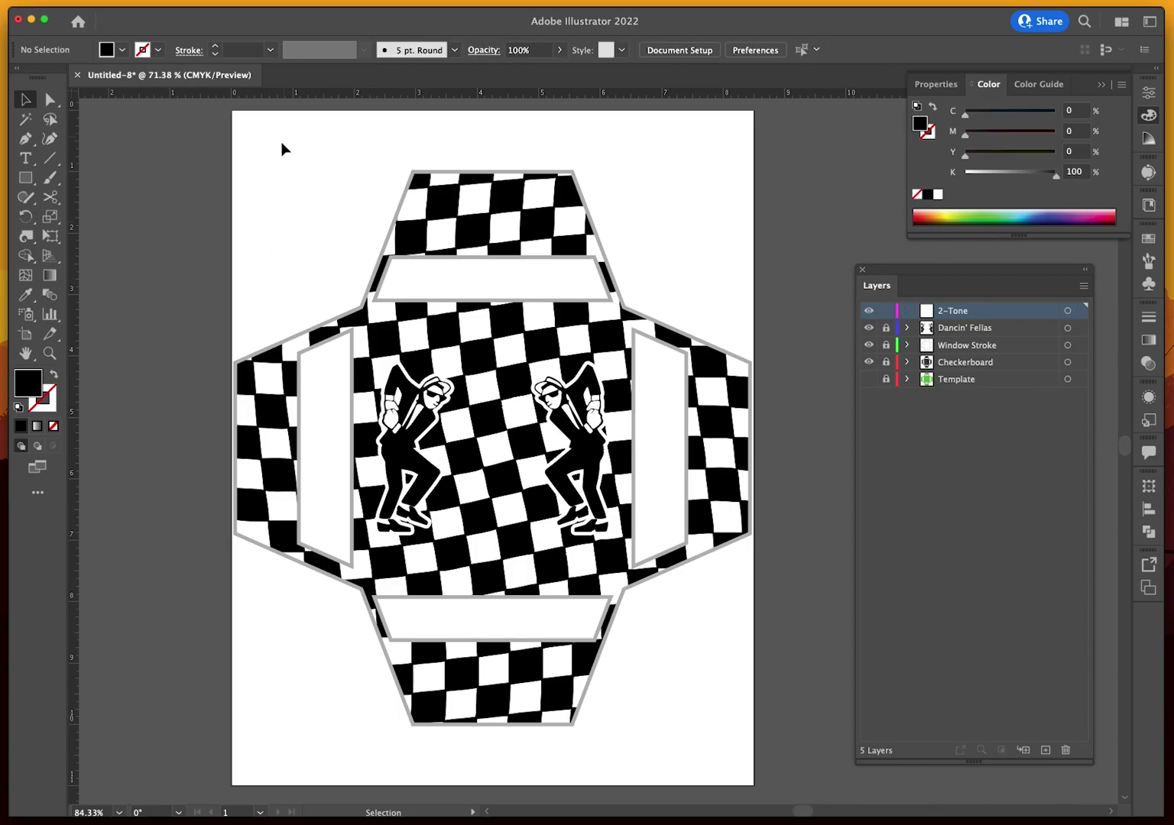
Add the vertical text "2 TONE" with the Vertical Type Tool in the artboard's empty upper-left corner
left_click(22, 159)
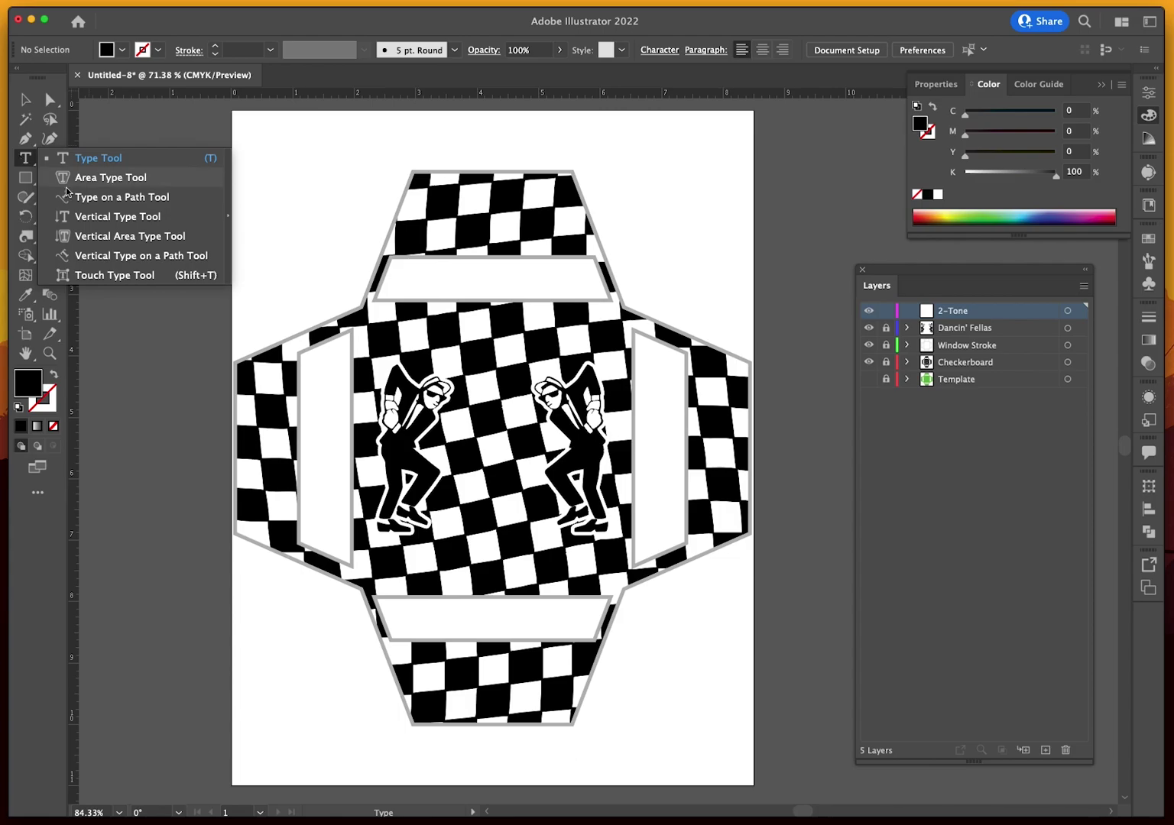
left_click(83, 216)
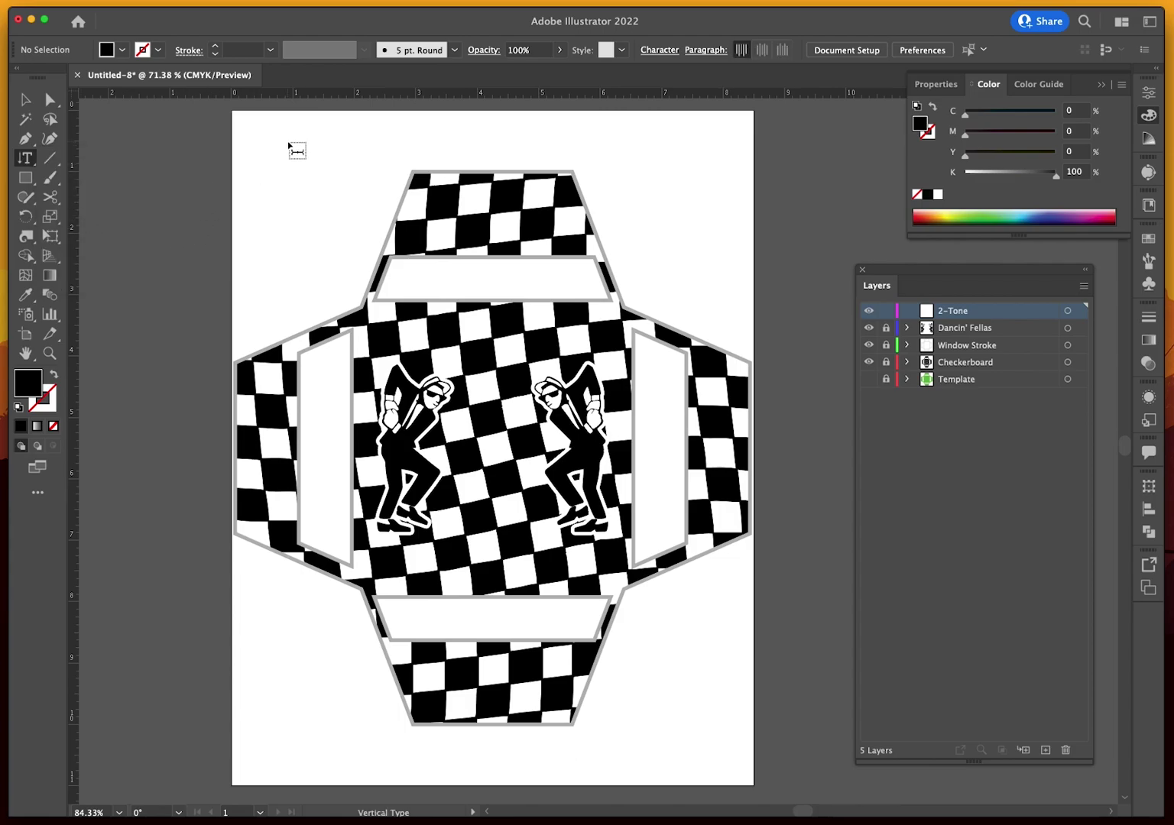
left_click(287, 143)
key("BackSpace")
type("2TONE")
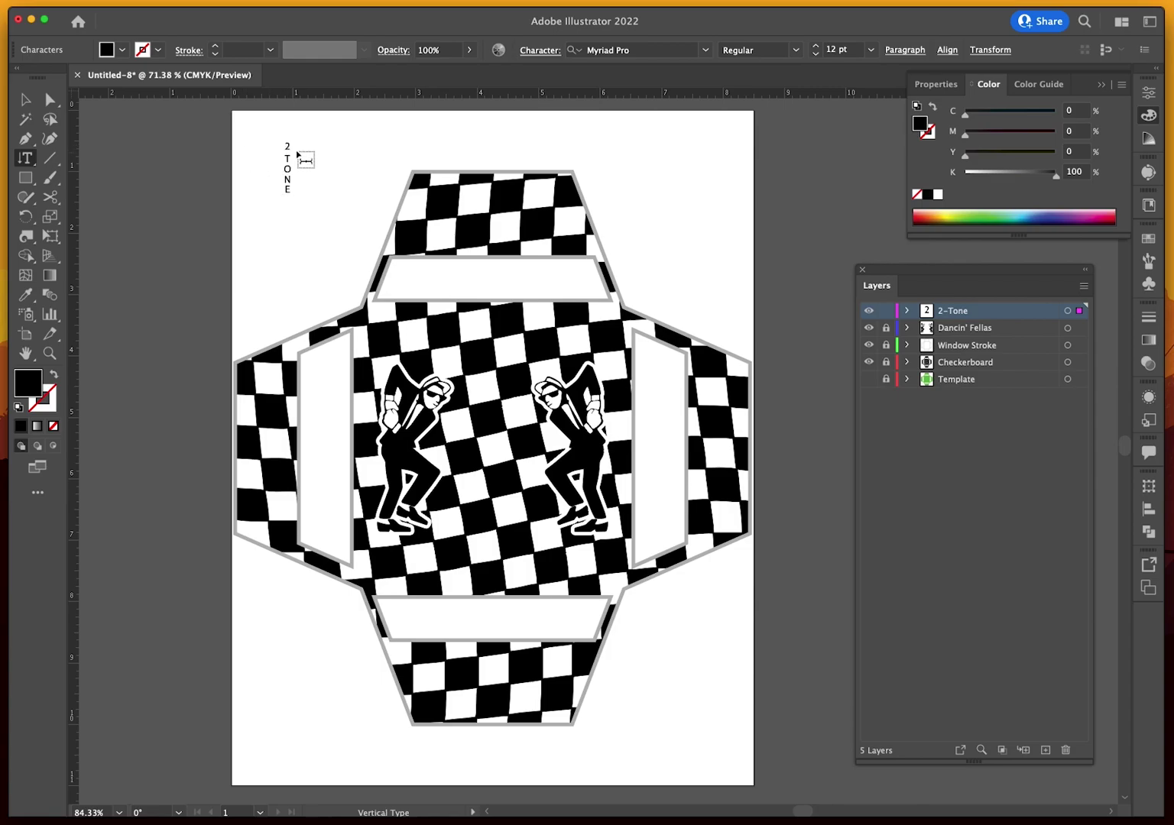
left_click(287, 154)
left_click(26, 100)
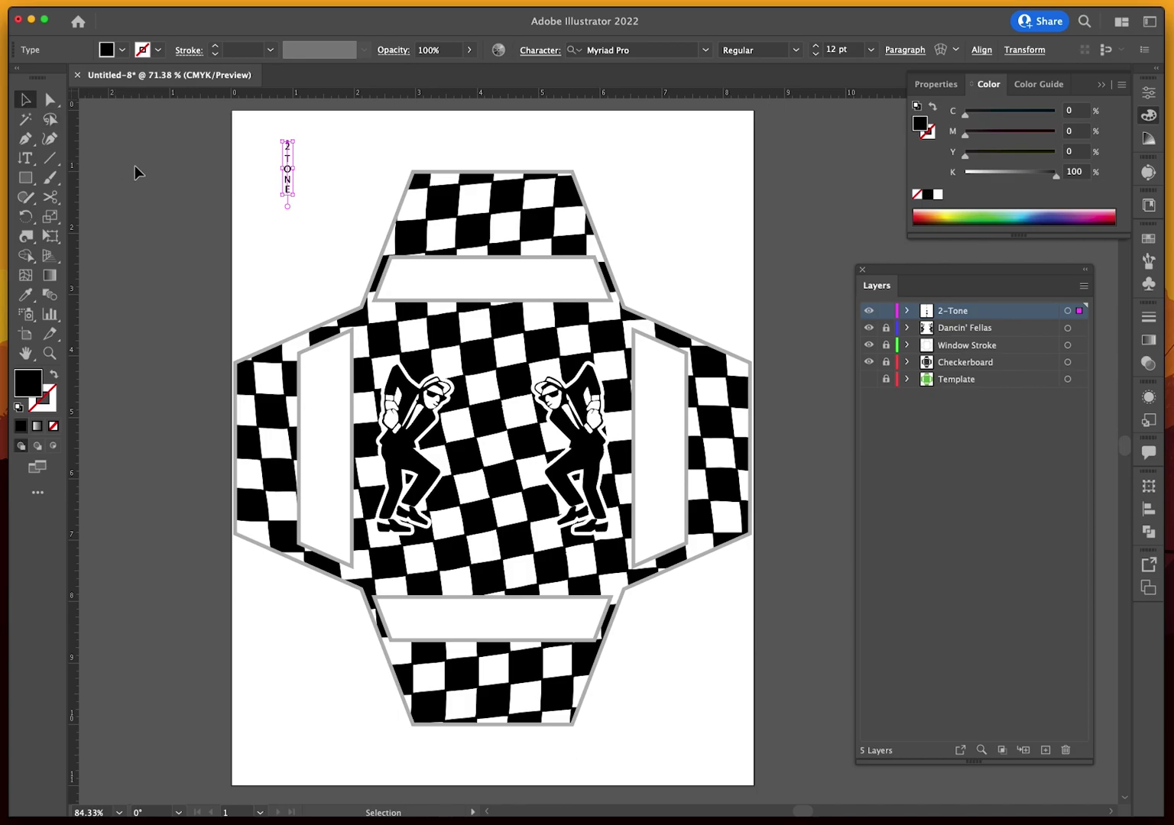
Enlarge the vertical 2 TONE text to about 41 pt, and deselect it
left_click_drag(293, 195, 451, 303)
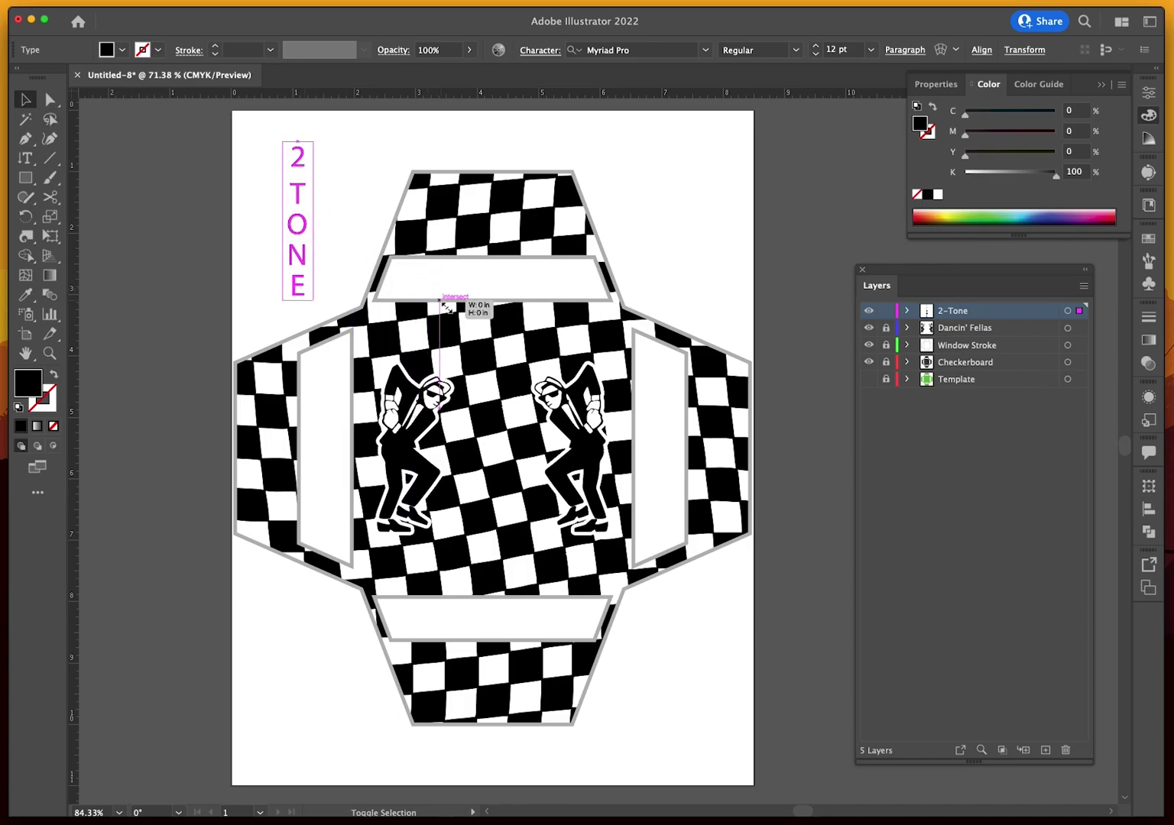
left_click_drag(281, 142, 259, 125)
left_click(322, 183)
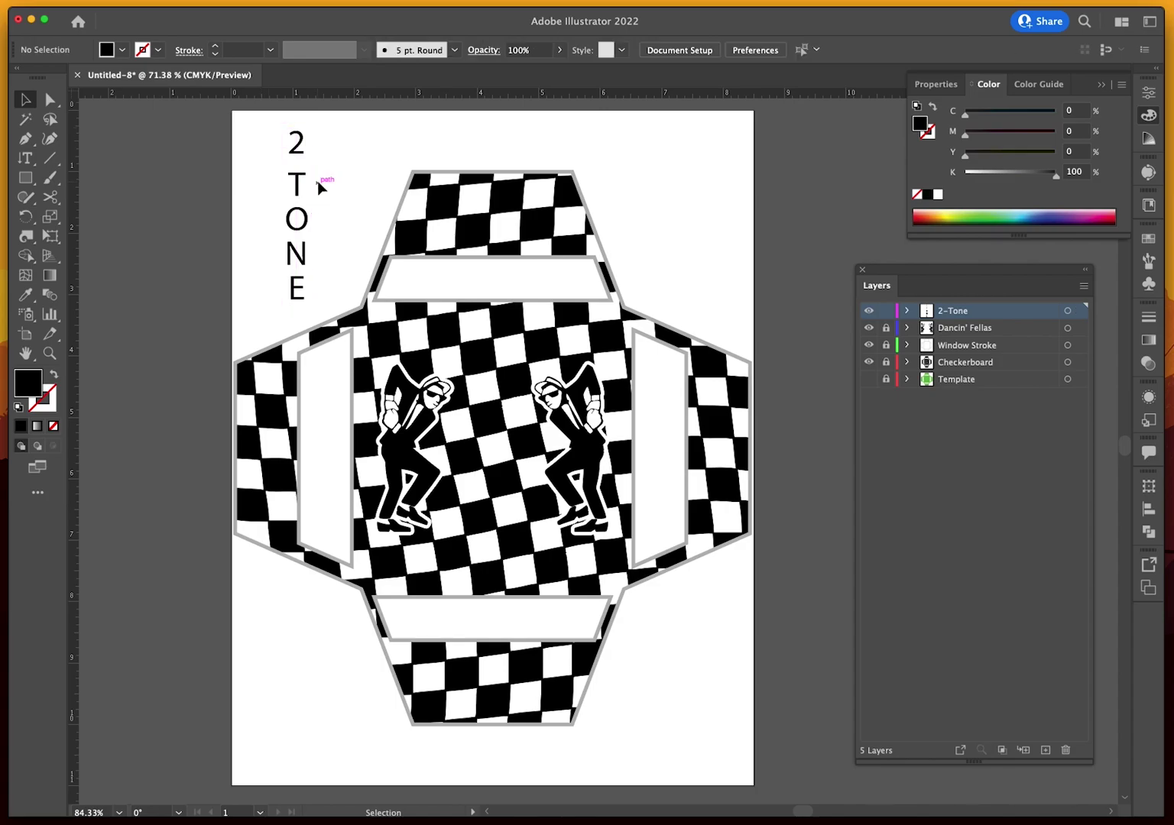
Tighten the tracking of the letters TONE in the vertical 2 TONE text to -100
left_click(304, 266)
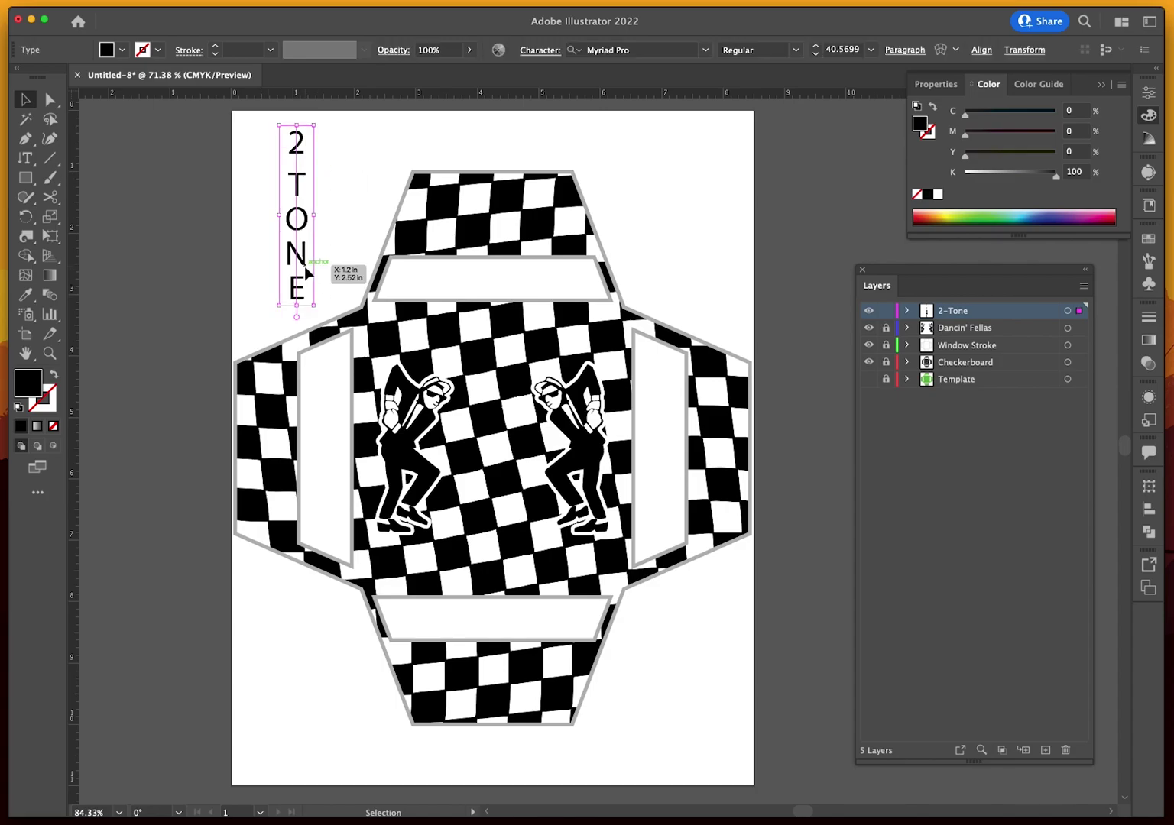
double_click(304, 266)
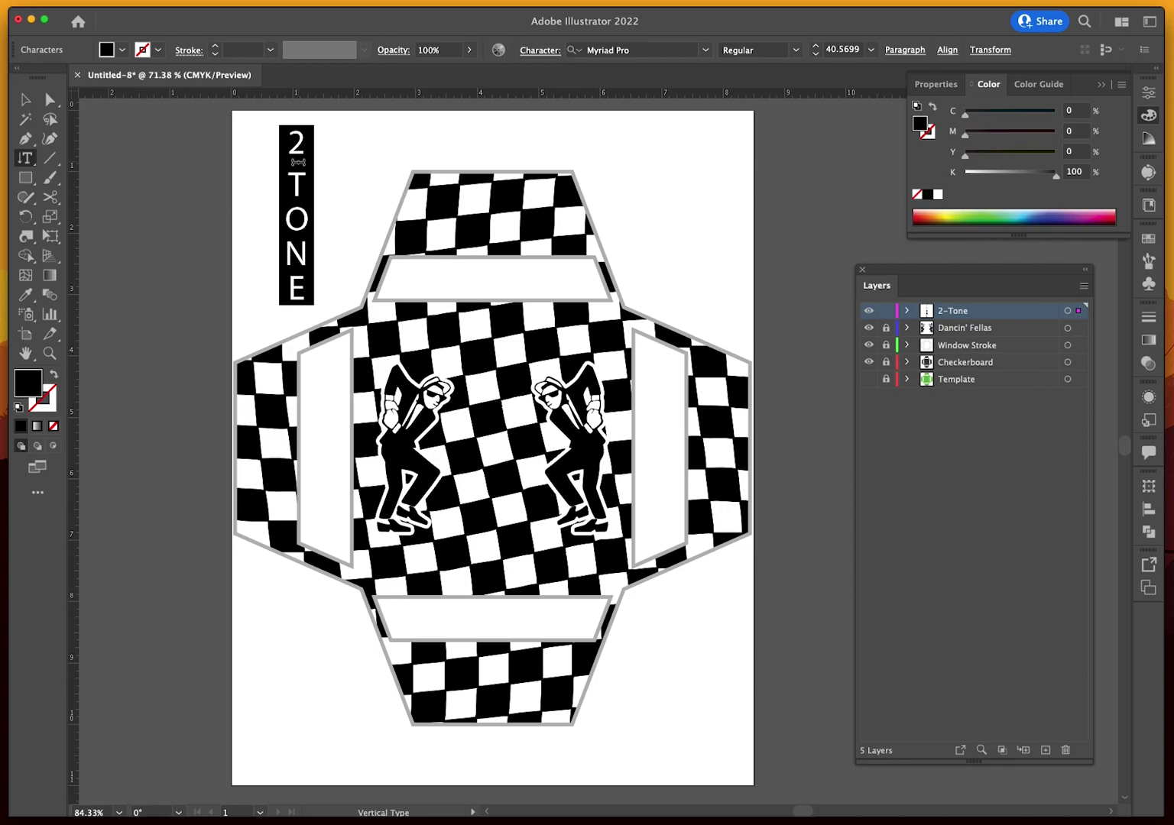
left_click_drag(298, 159, 298, 299)
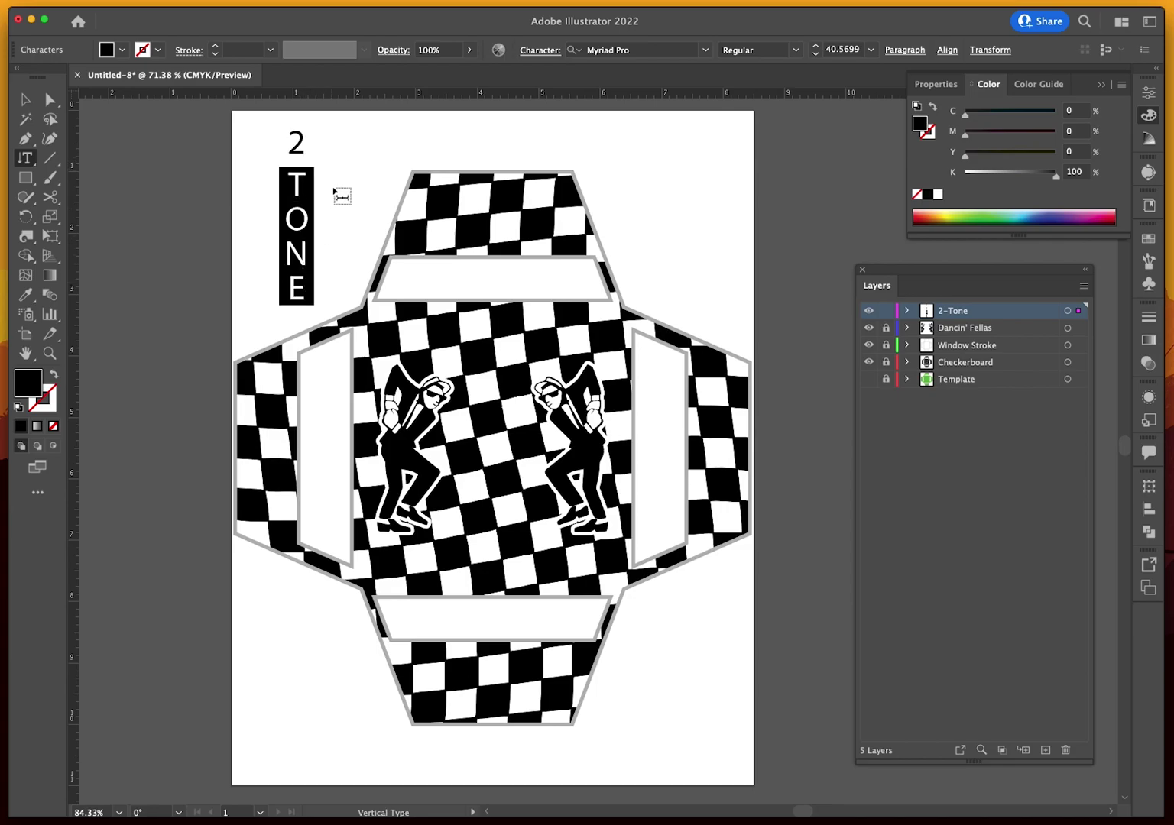
left_click(532, 52)
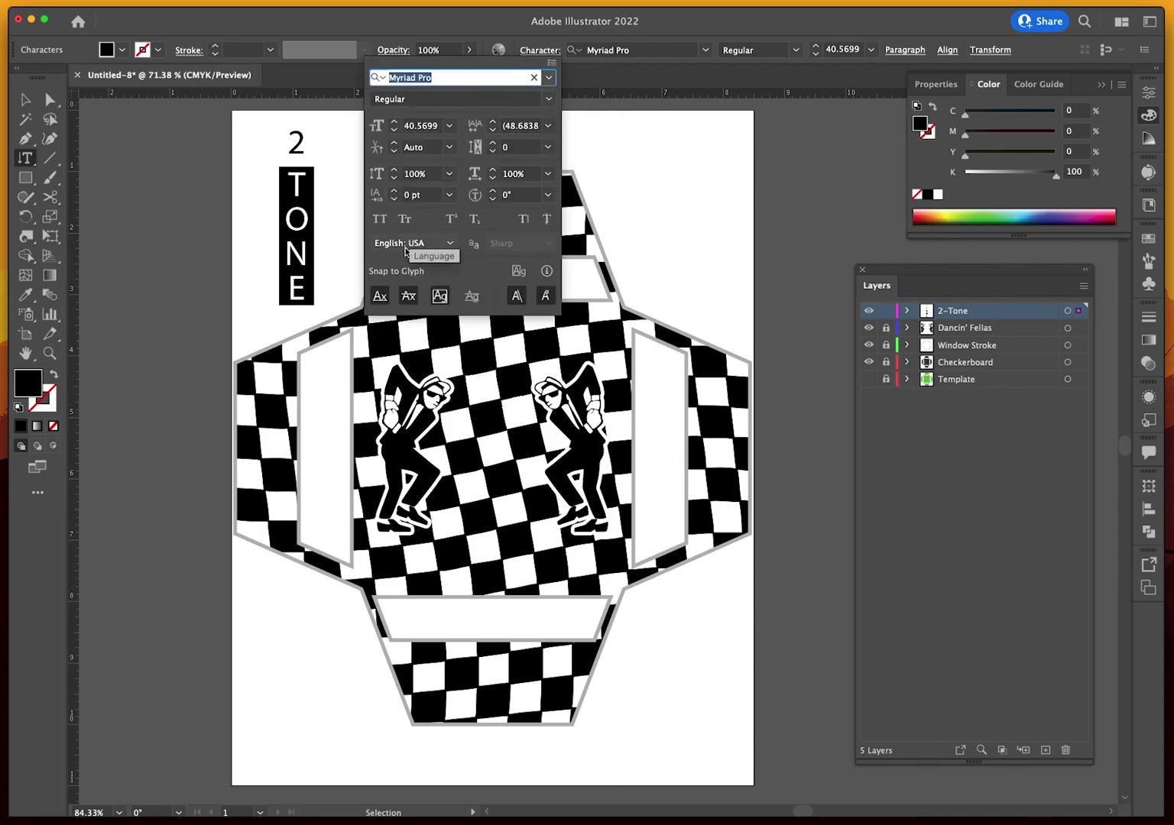
left_click(548, 148)
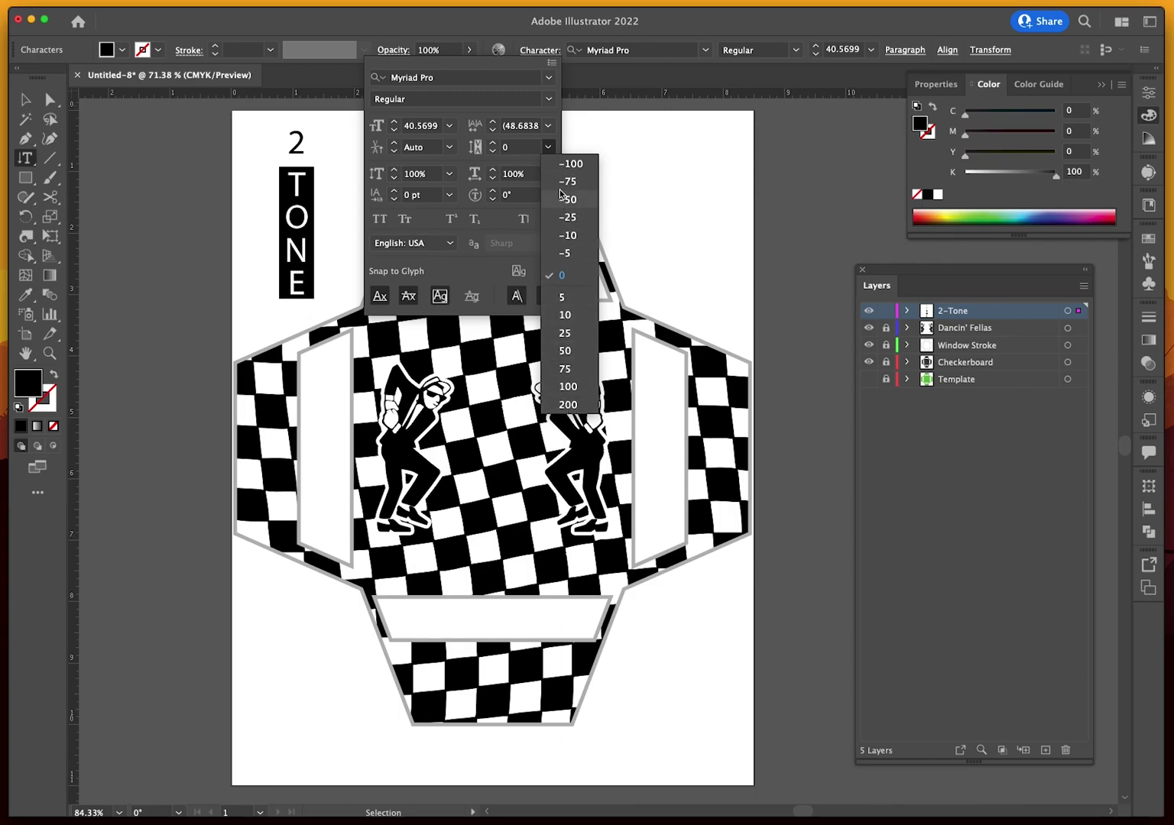
left_click(556, 166)
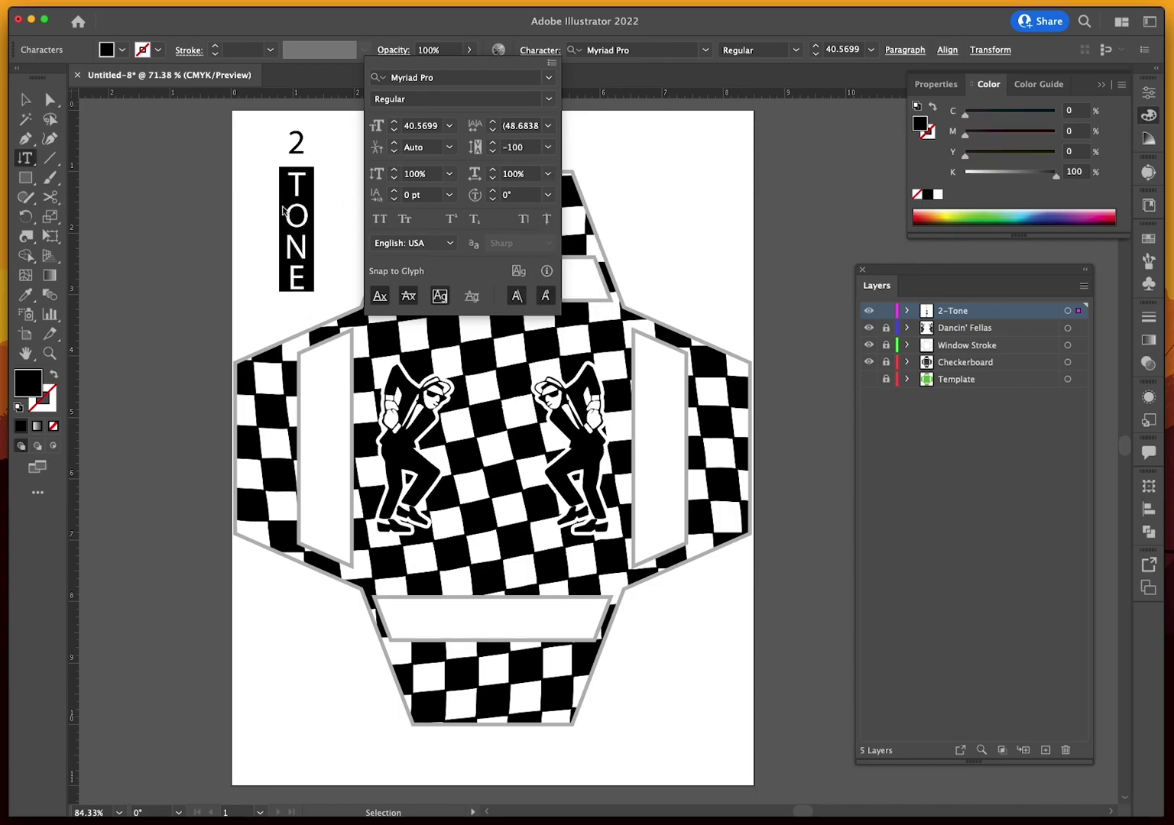
left_click(260, 223)
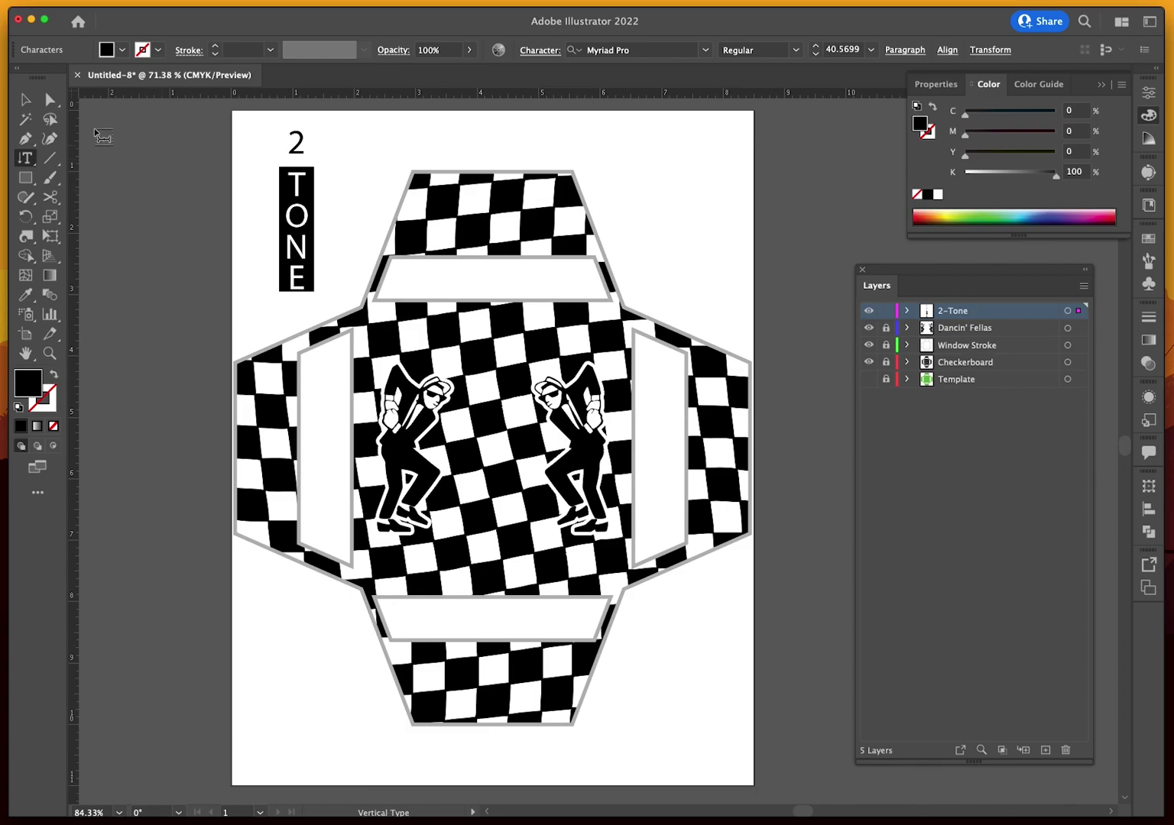
Change the font of the whole 2 TONE text to Auster Bold
left_click(24, 117)
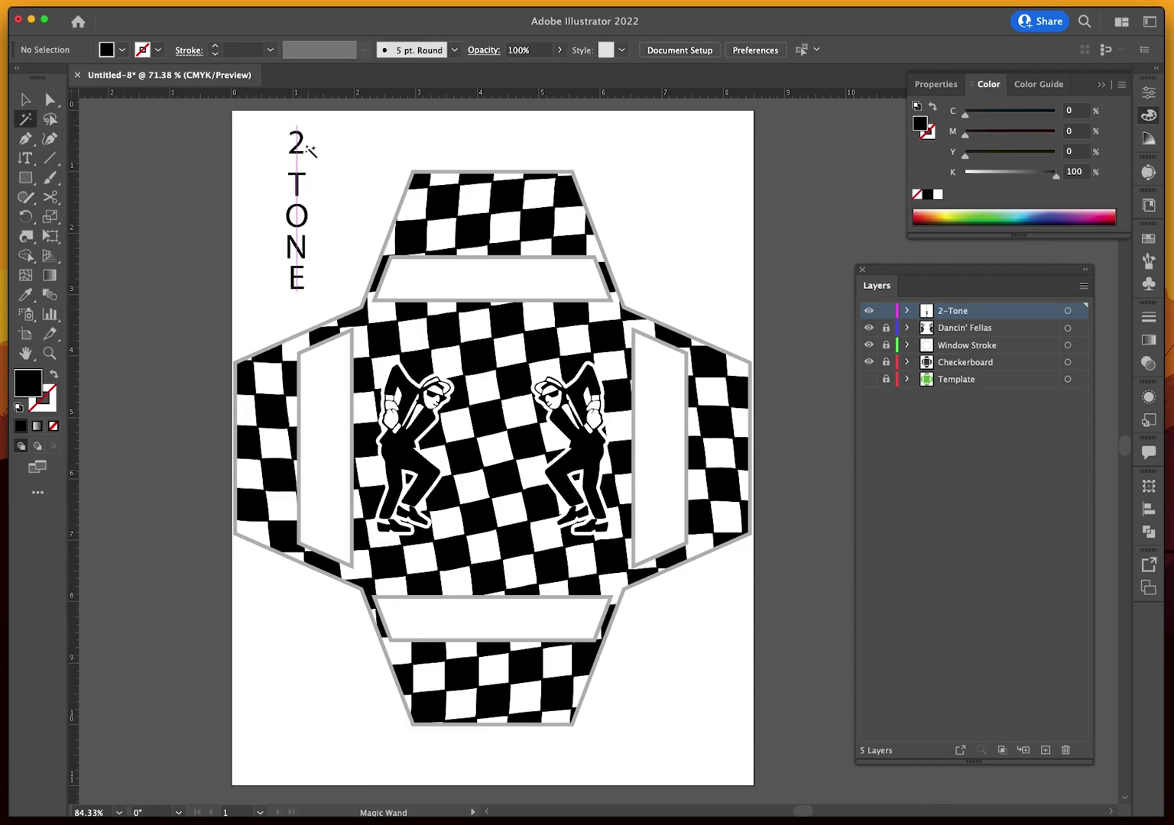
left_click(22, 101)
left_click(308, 218)
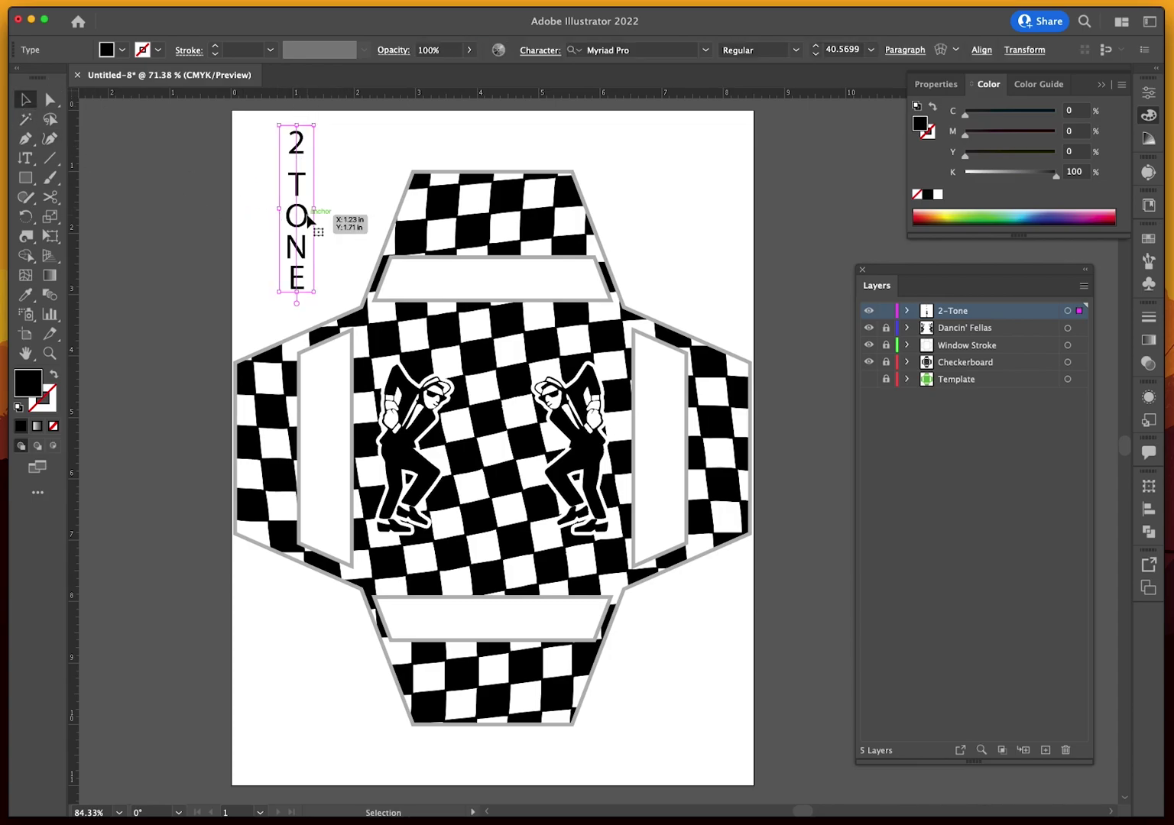
left_click(705, 49)
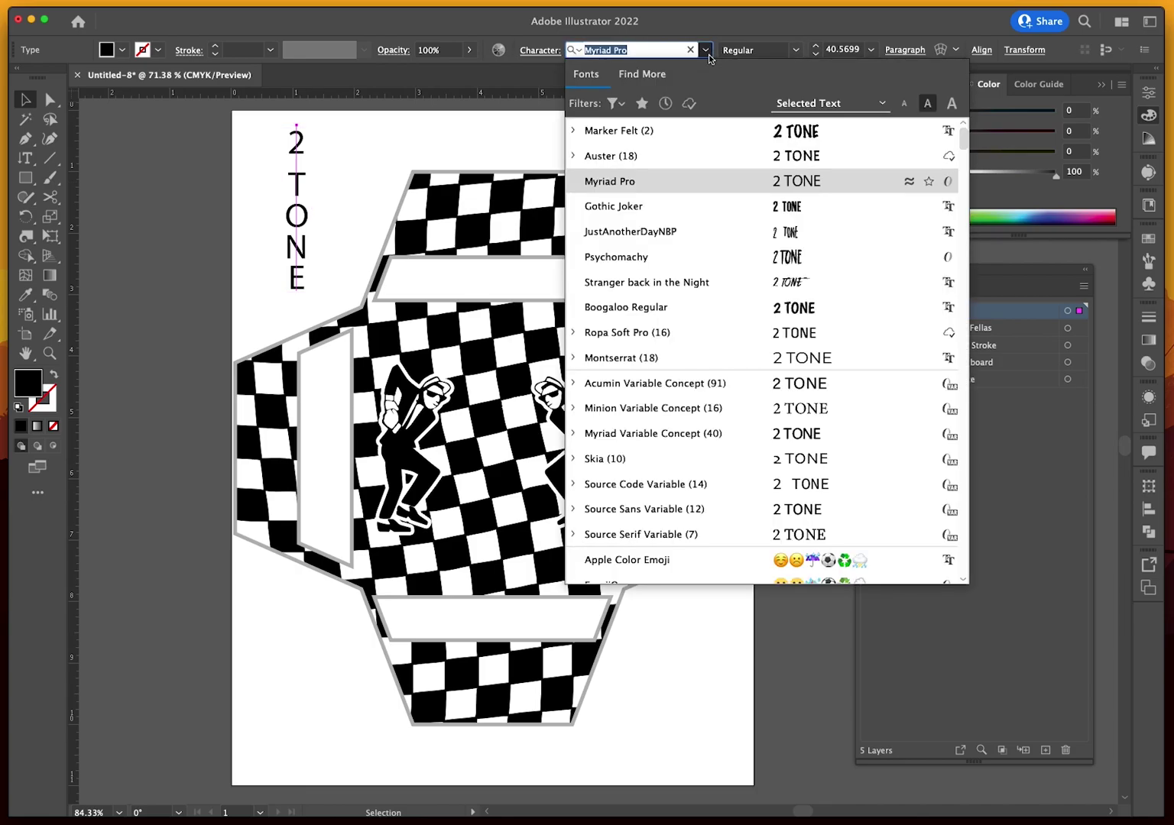
left_click(631, 160)
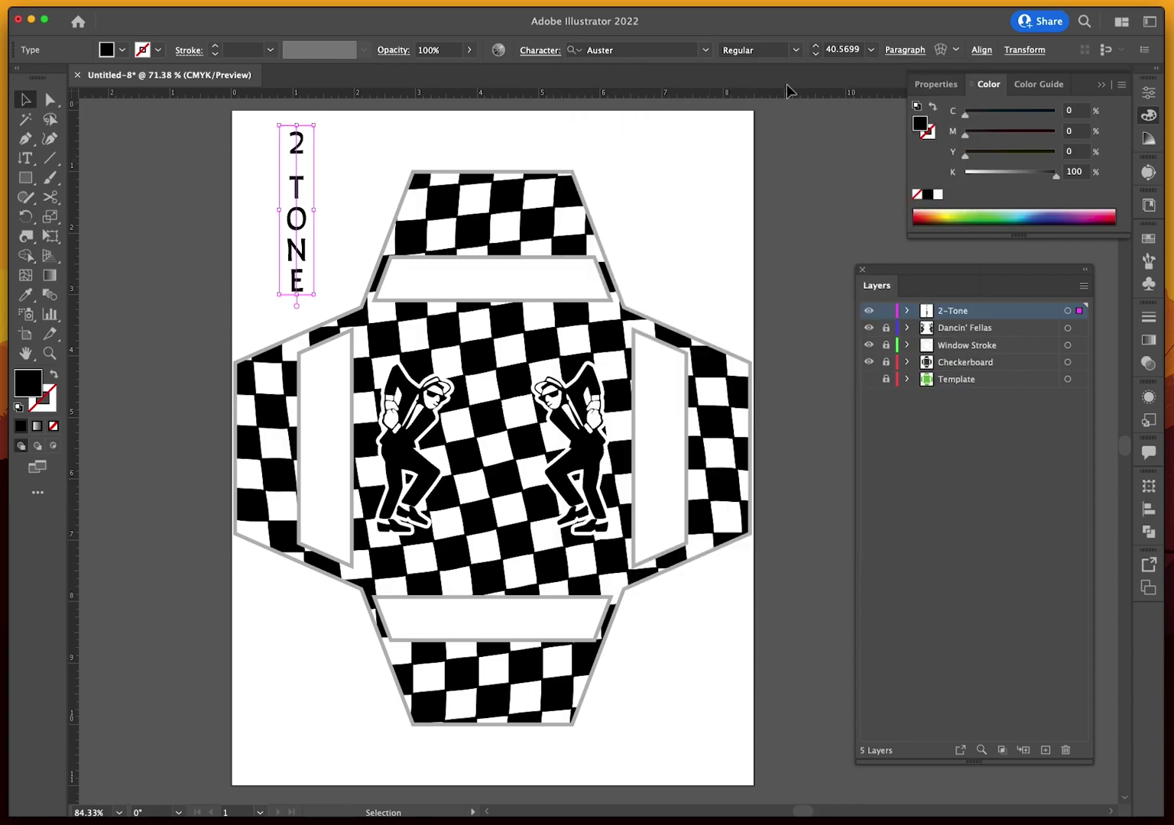
left_click(793, 52)
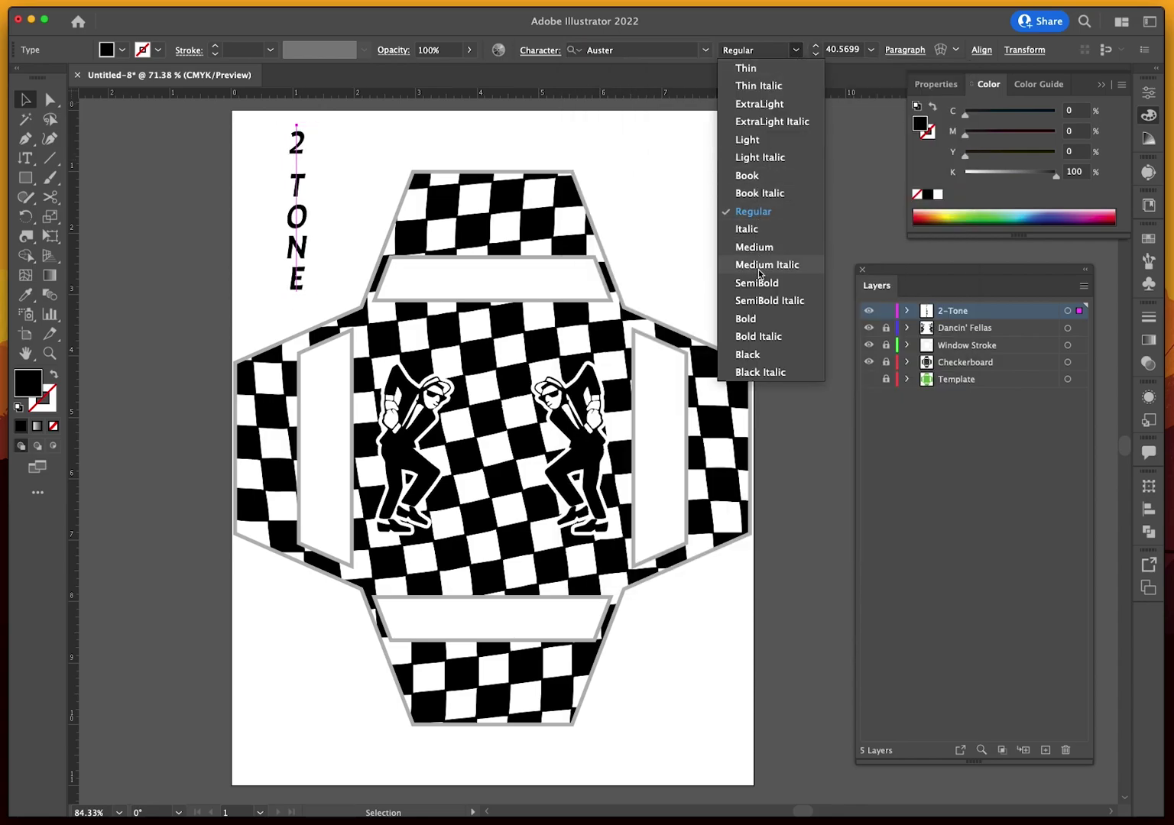
left_click(749, 324)
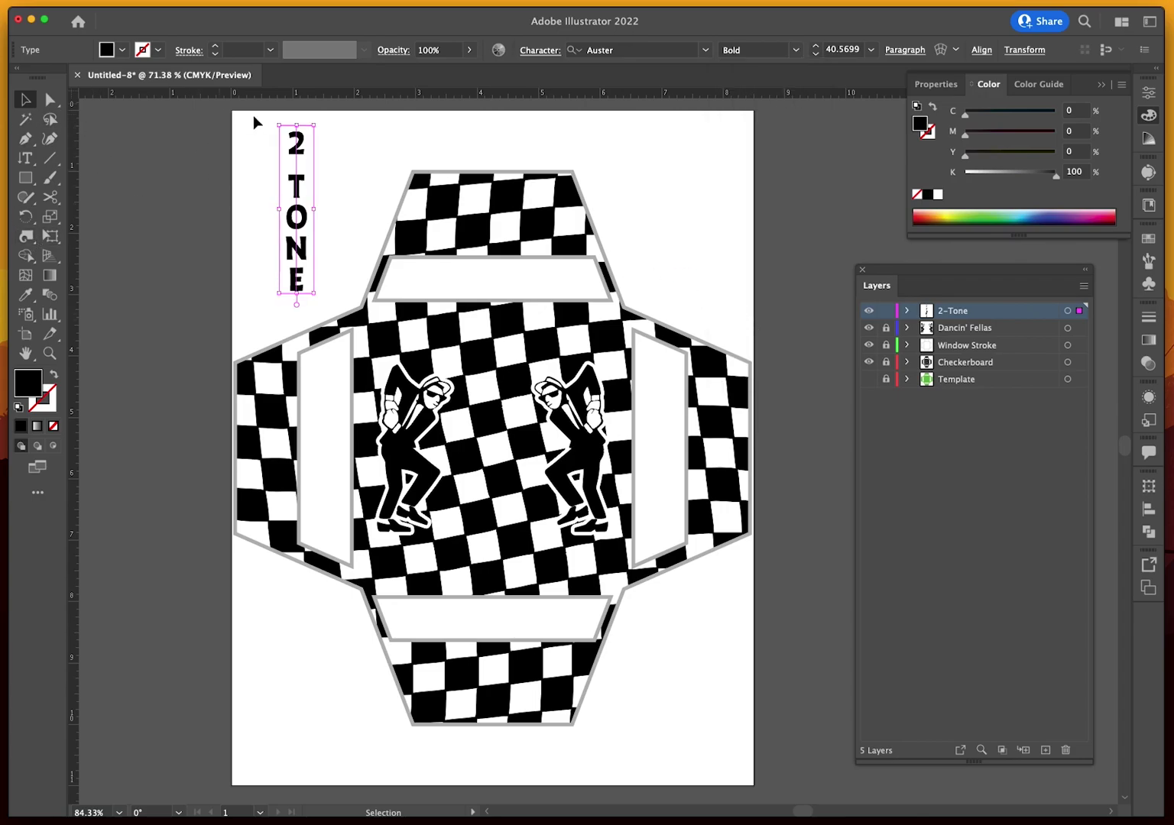
Move the 2 TONE text between the two dancers and enlarge it from its center to about 57 pt
left_click_drag(300, 146, 501, 384)
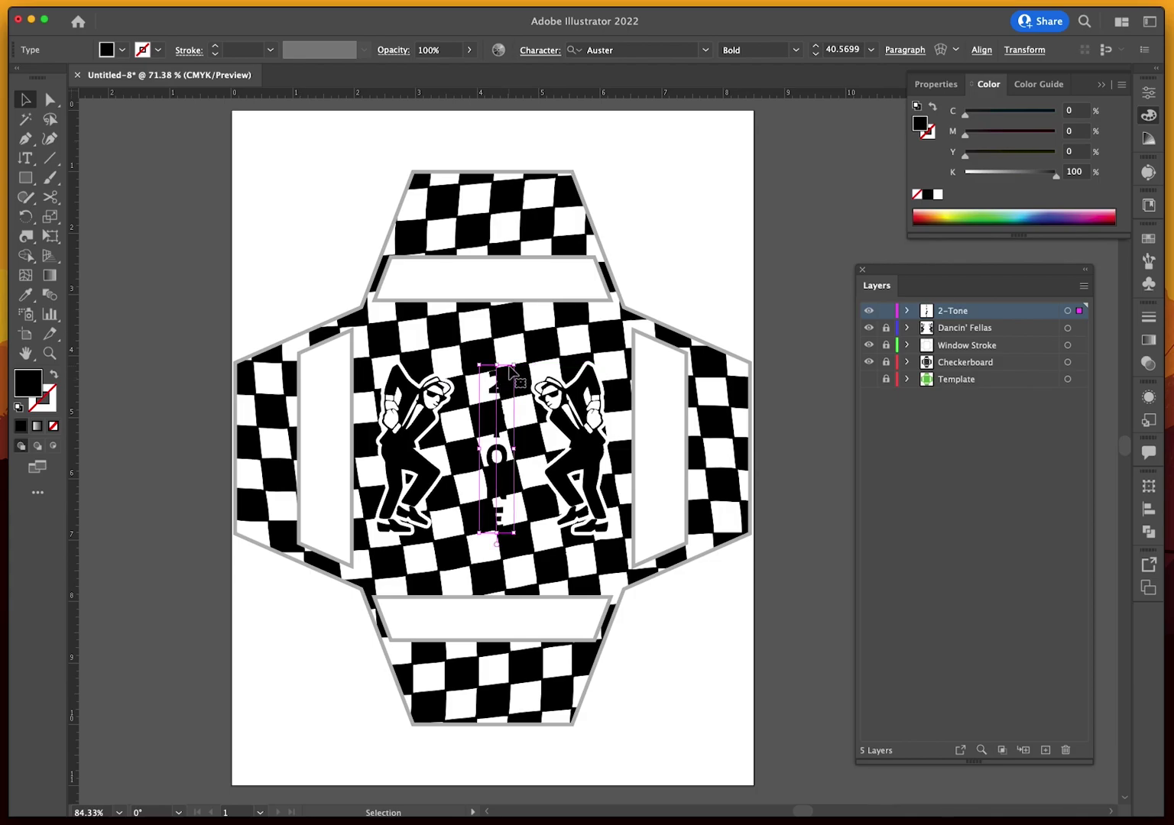
left_click(512, 373)
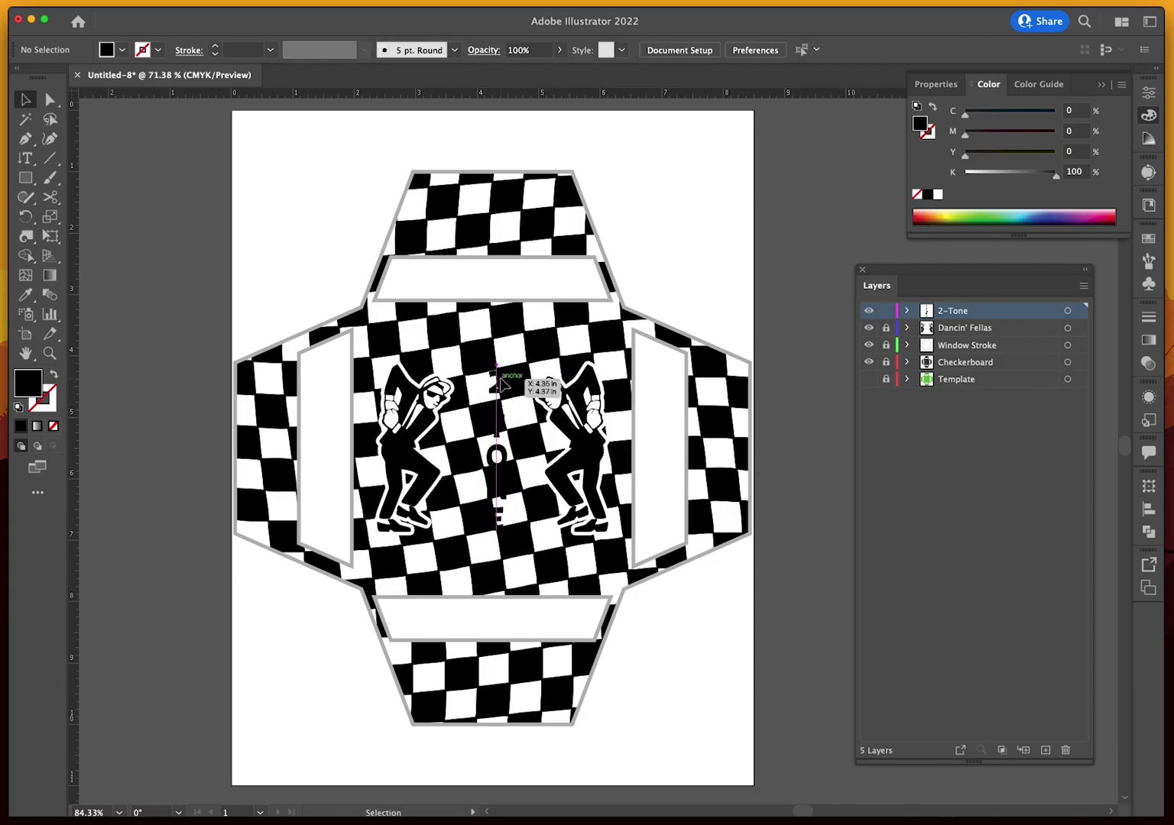
left_click(500, 384)
left_click_drag(515, 367, 549, 334)
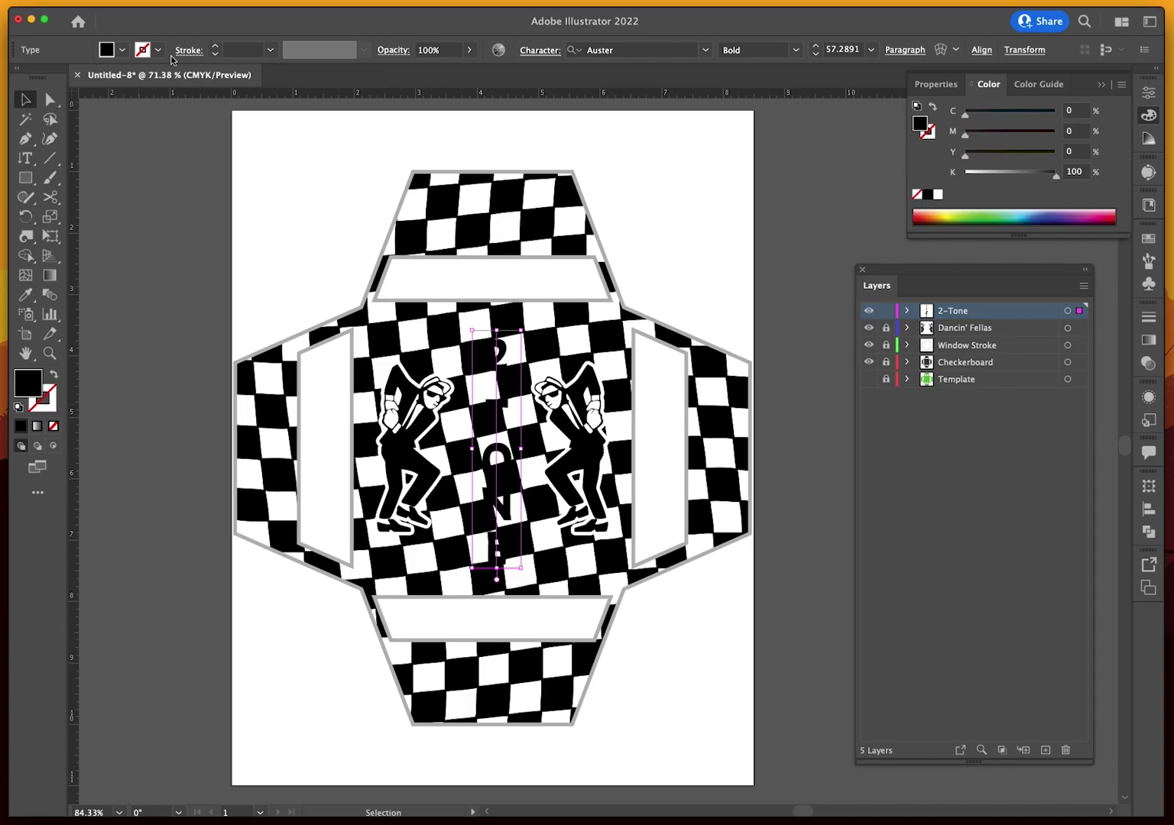
Give the 2 TONE text a 4 pt white stroke and try to align the stroke to the outside
left_click(270, 50)
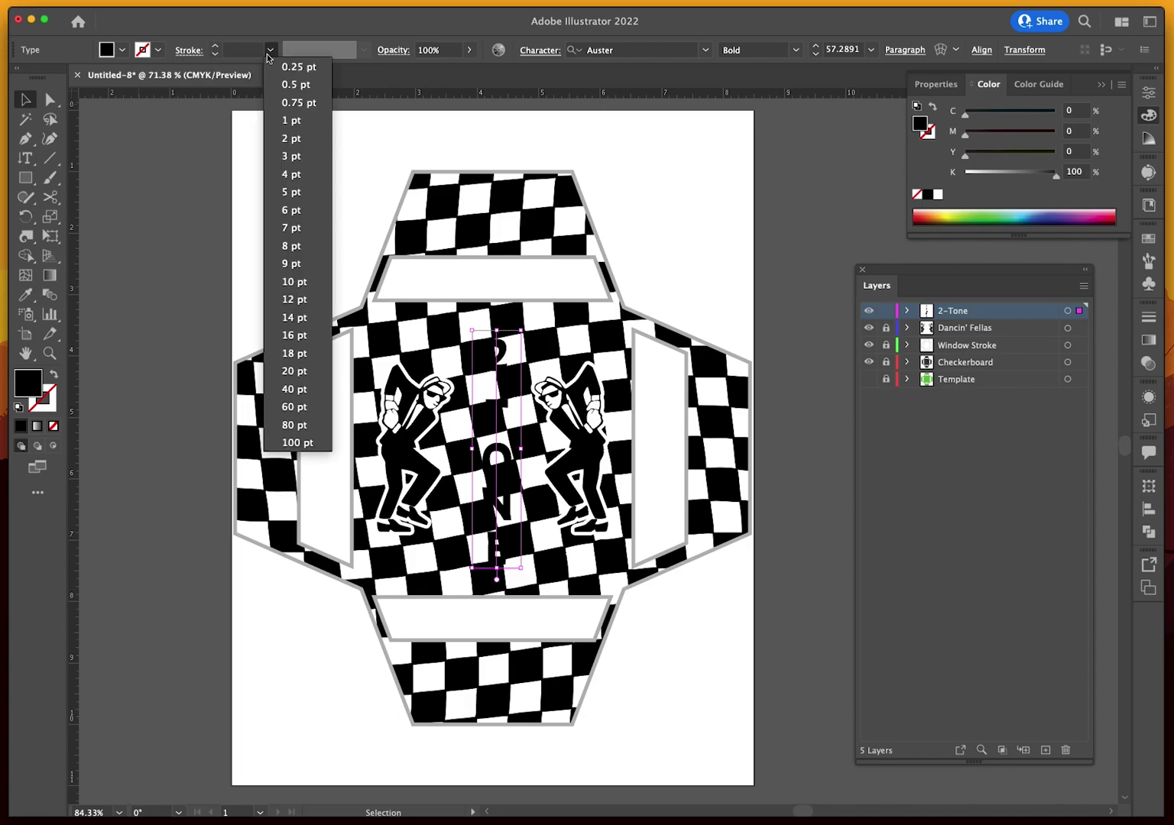
left_click(264, 178)
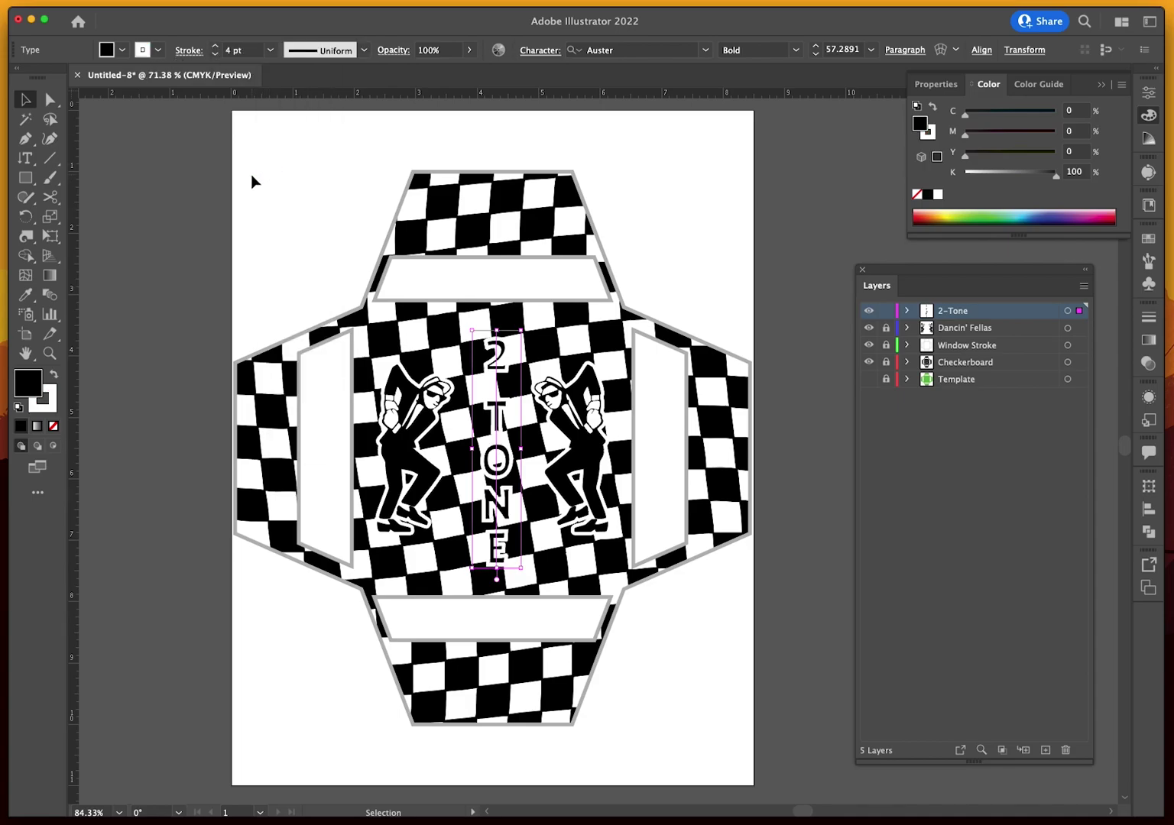
left_click(178, 55)
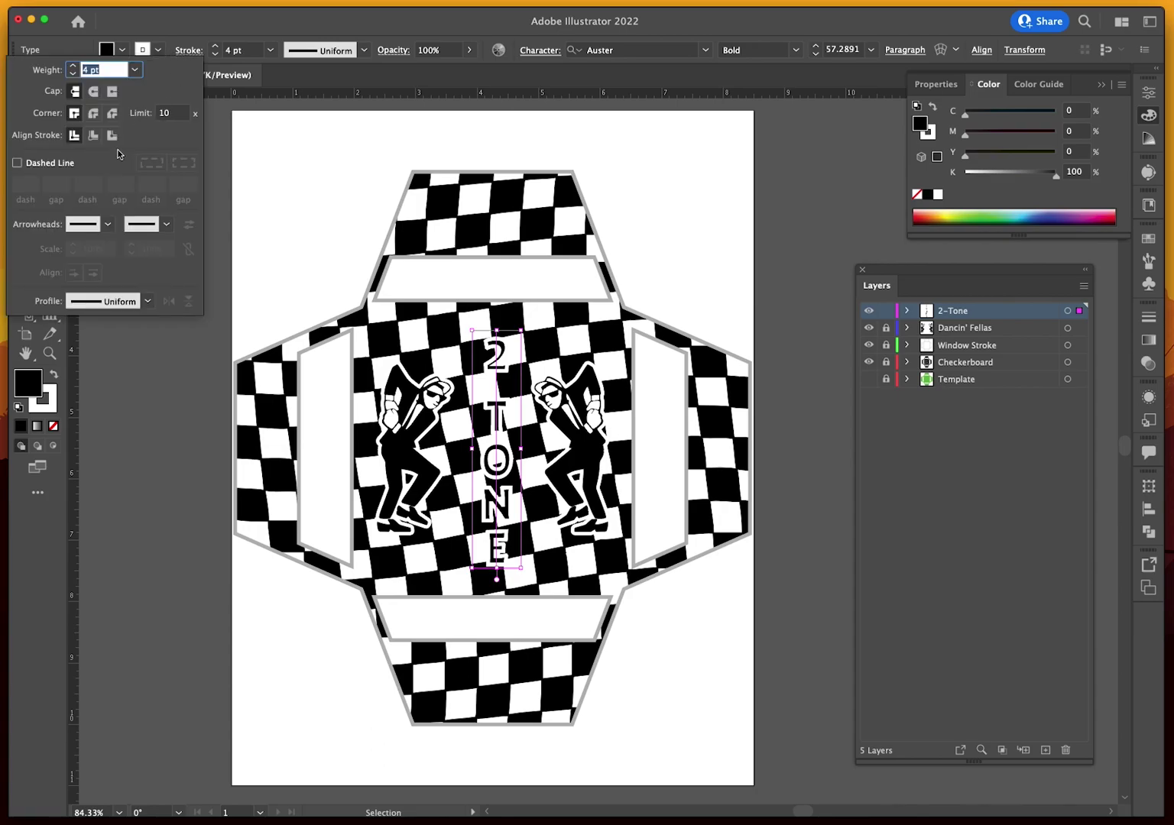
left_click(112, 135)
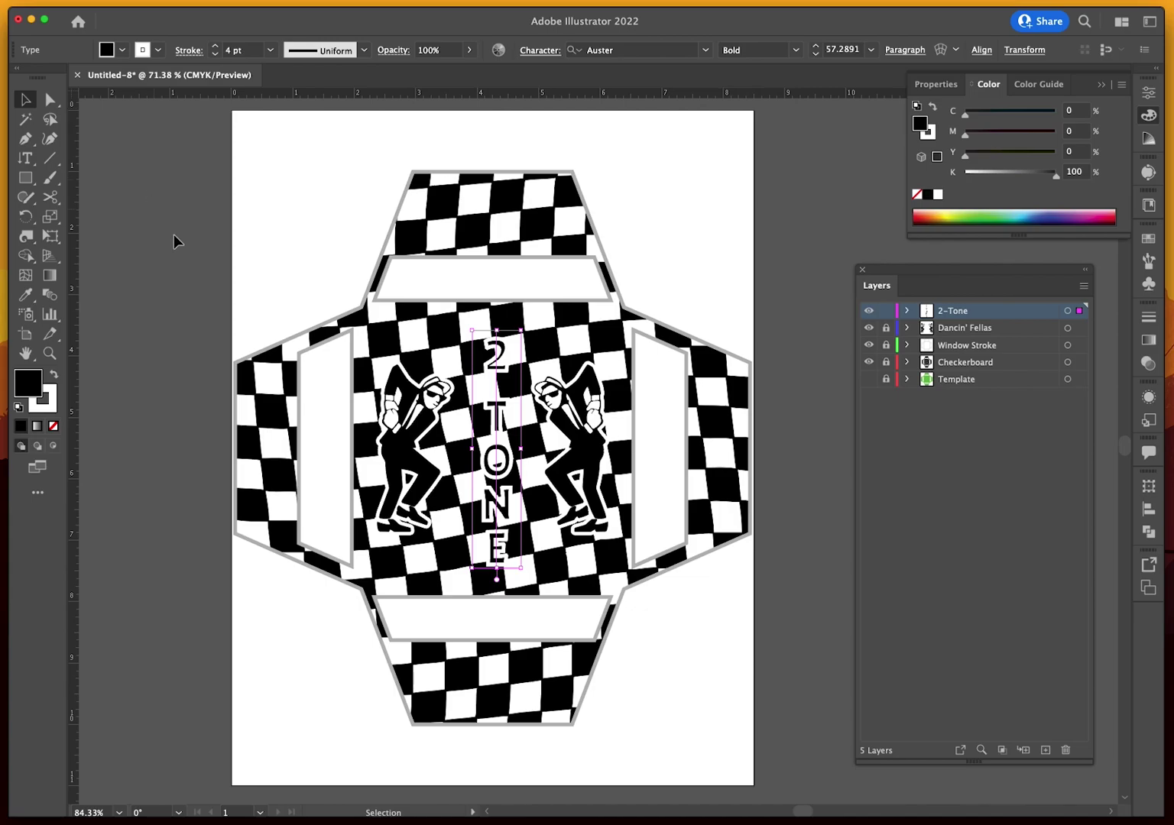
Convert the 2 TONE text to outlines, align its stroke to the outside, and deselect it
right_click(498, 368)
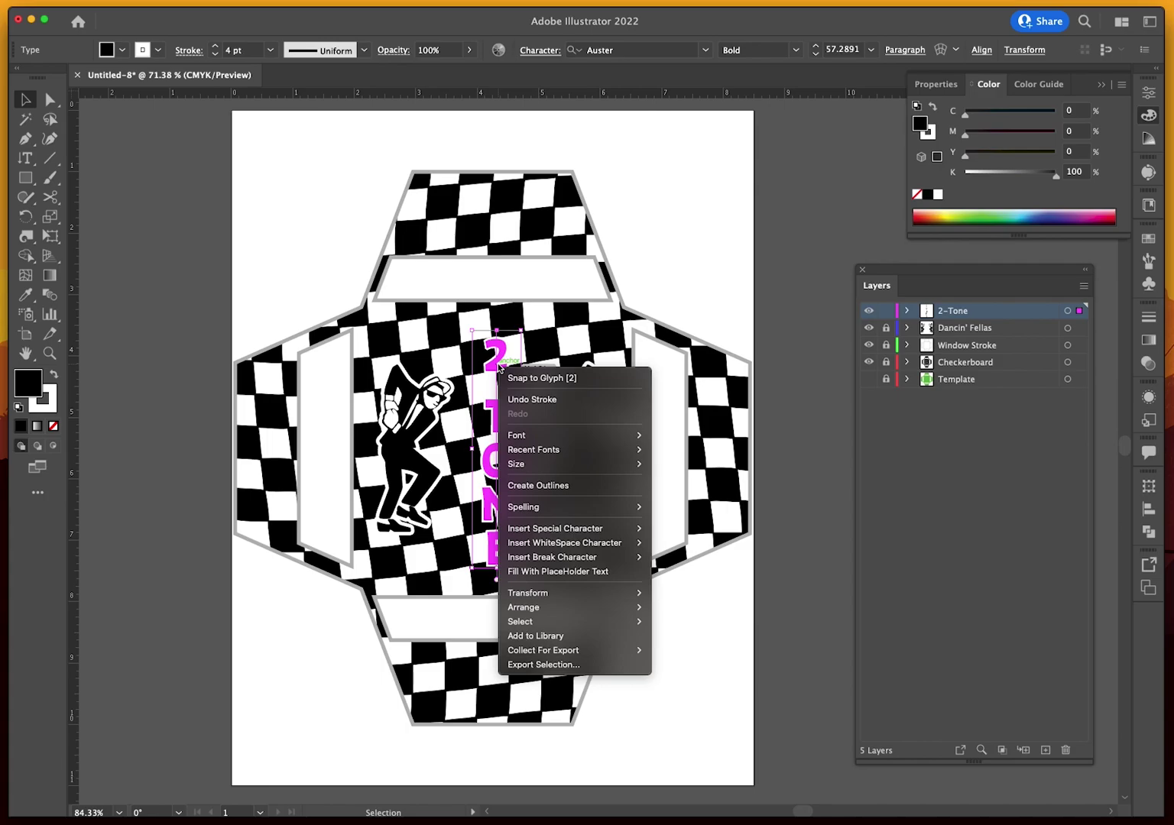
left_click(526, 485)
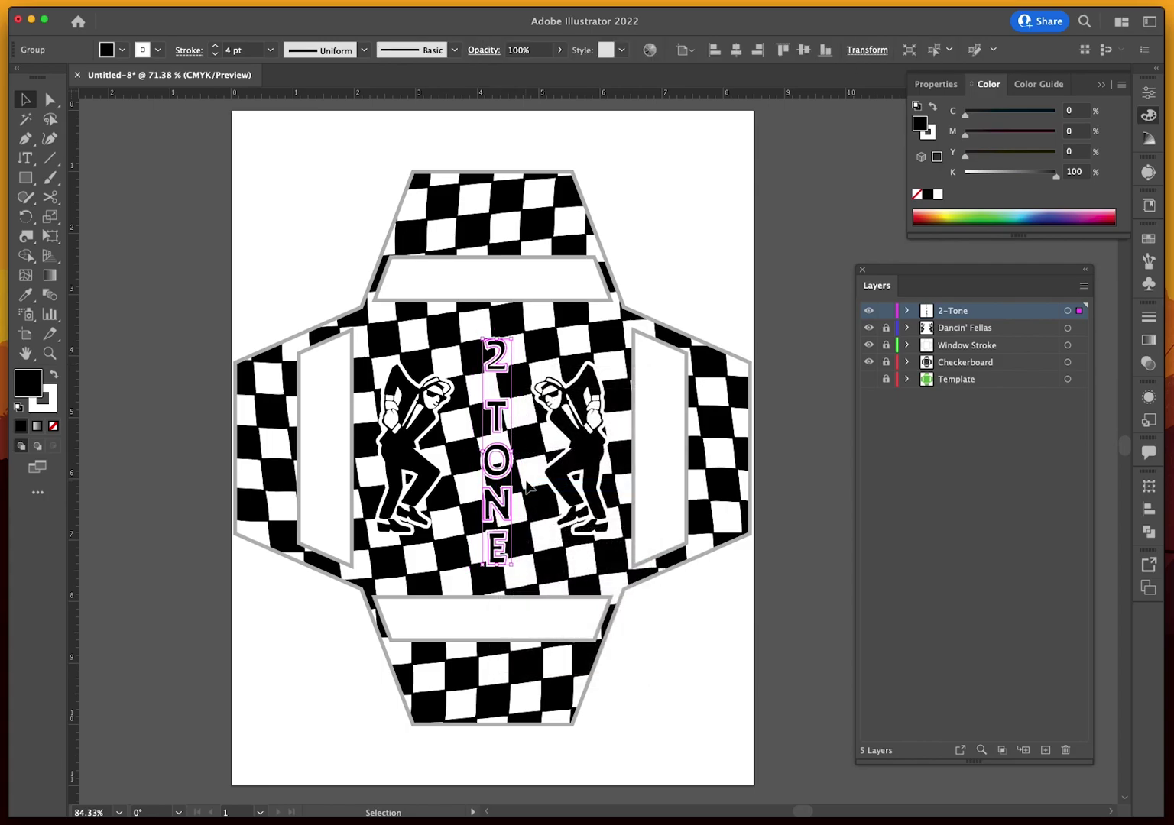
left_click(188, 50)
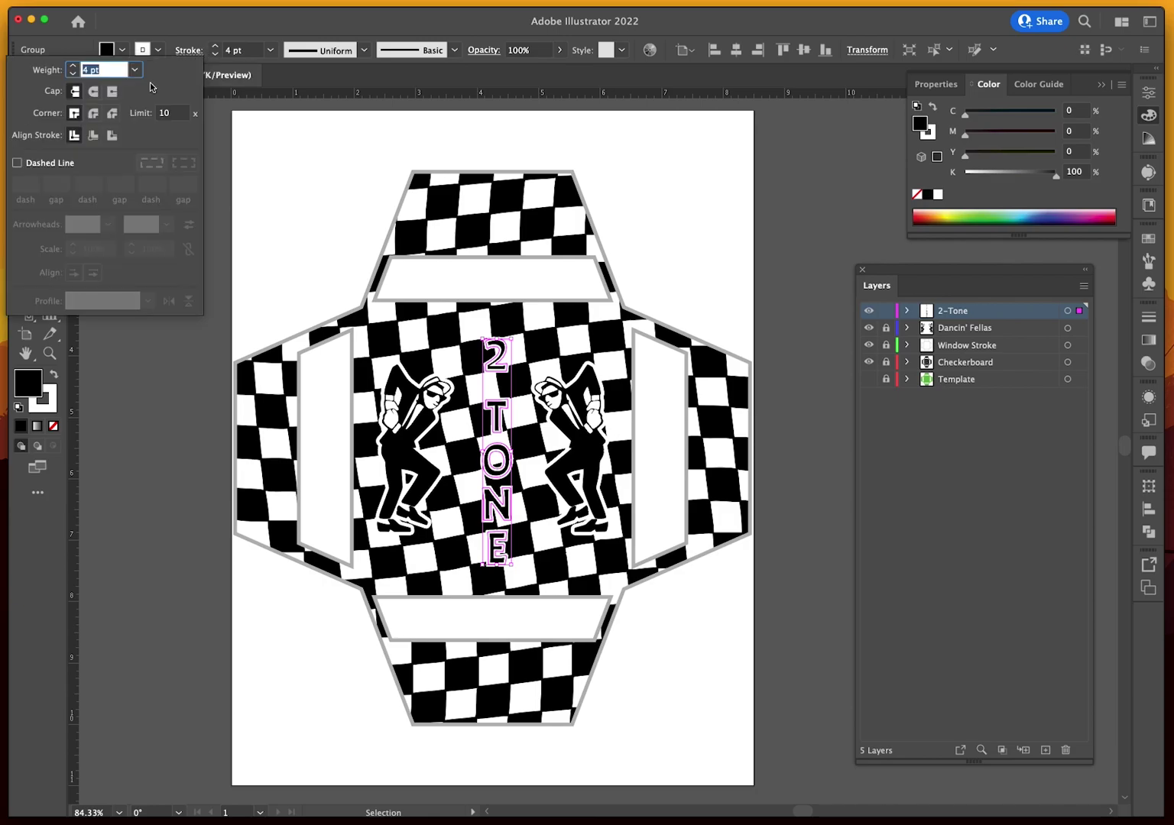
left_click(112, 136)
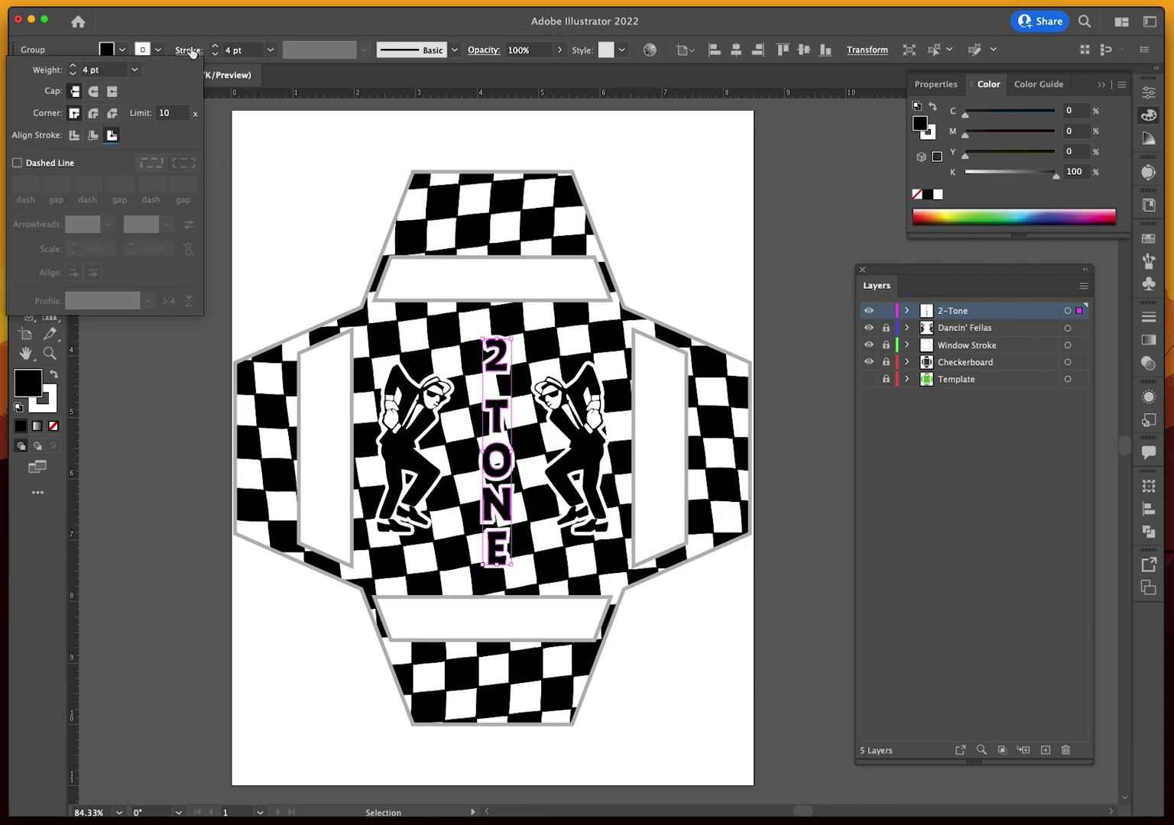
left_click(222, 289)
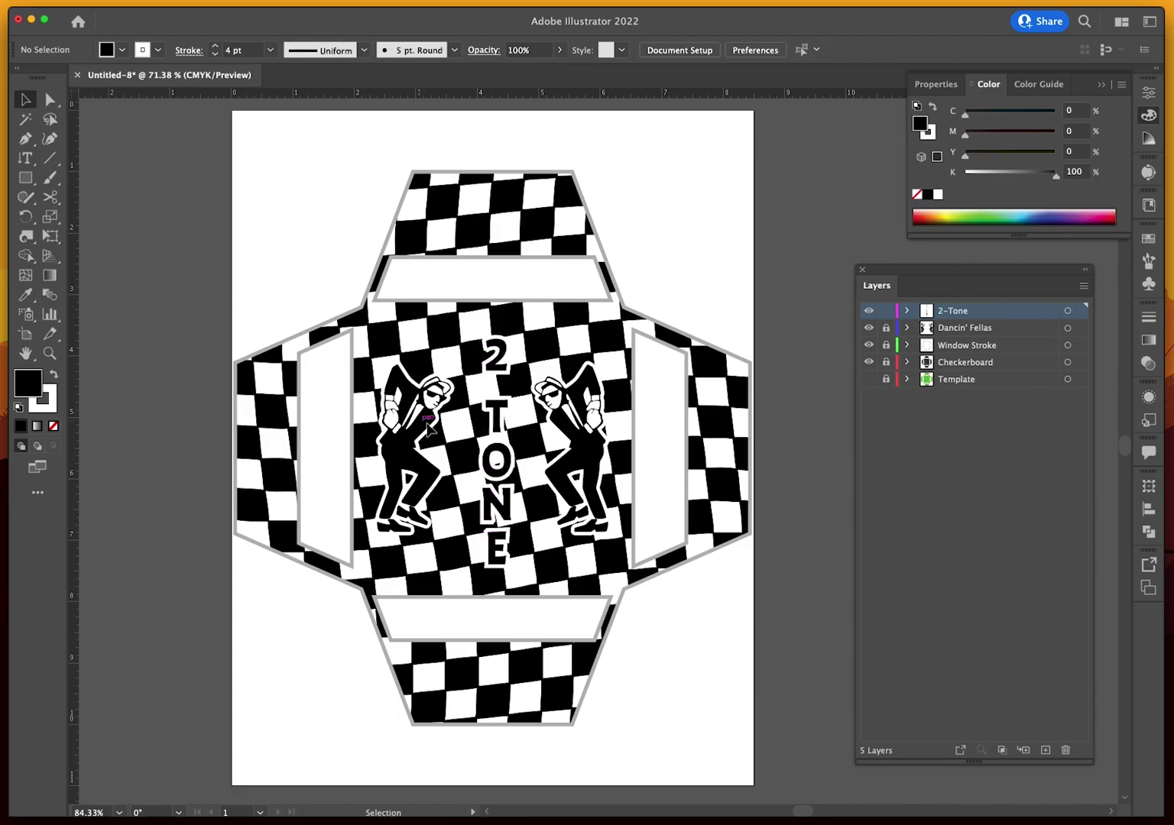
left_click(496, 446)
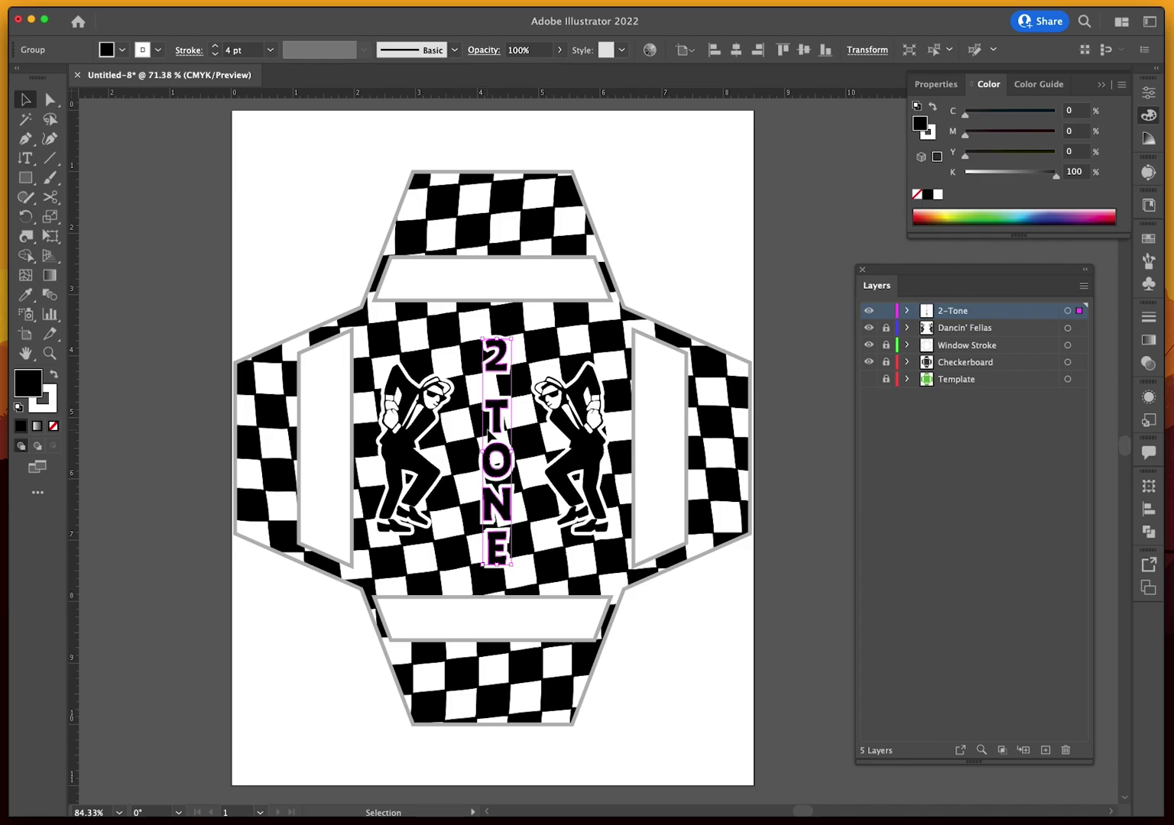
left_click(226, 163)
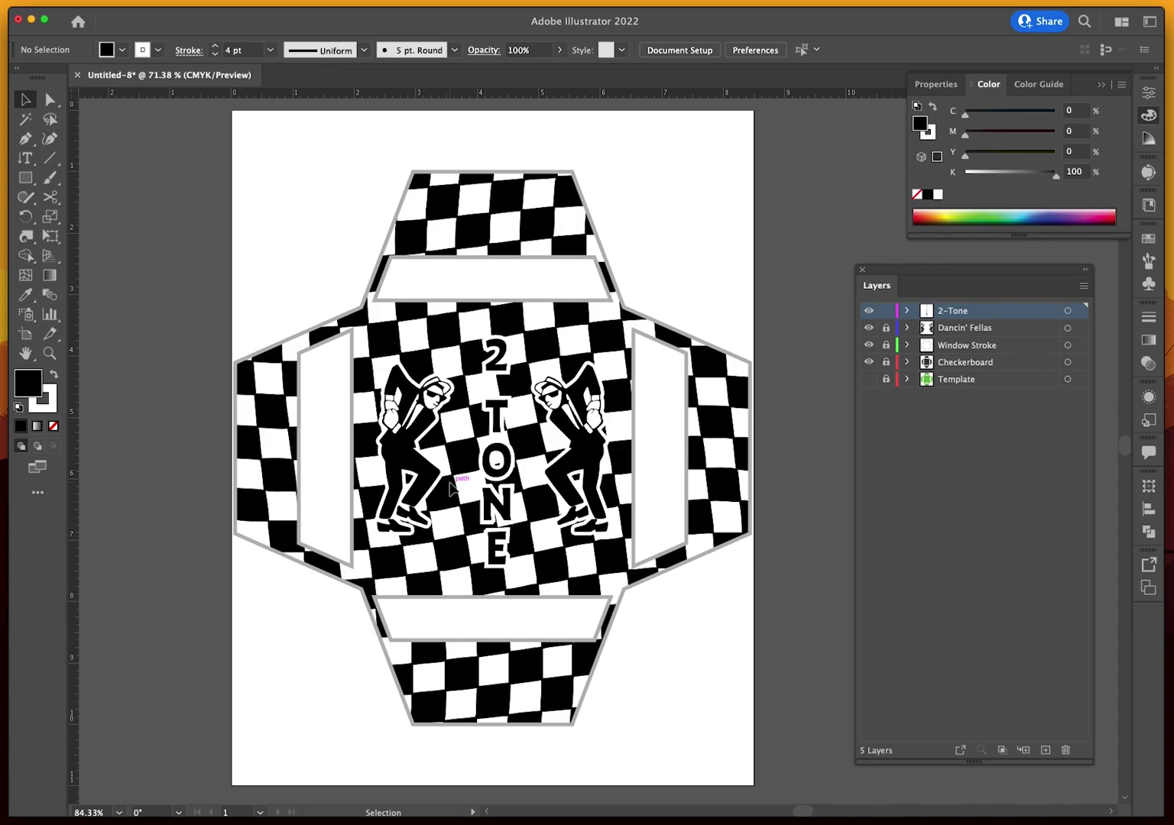
Unlock and expand the Checkerboard layer, and select the lower compound path inside its clip group
left_click(982, 330)
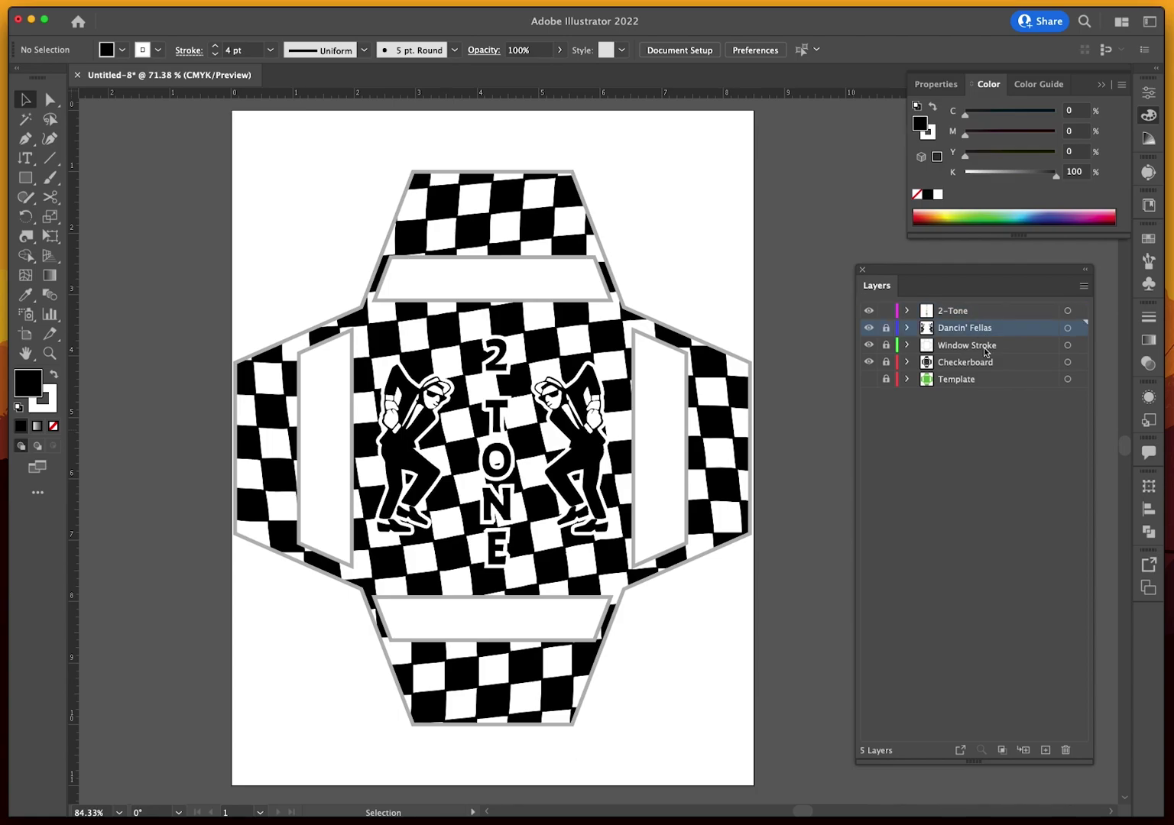
left_click(985, 348)
left_click(984, 362)
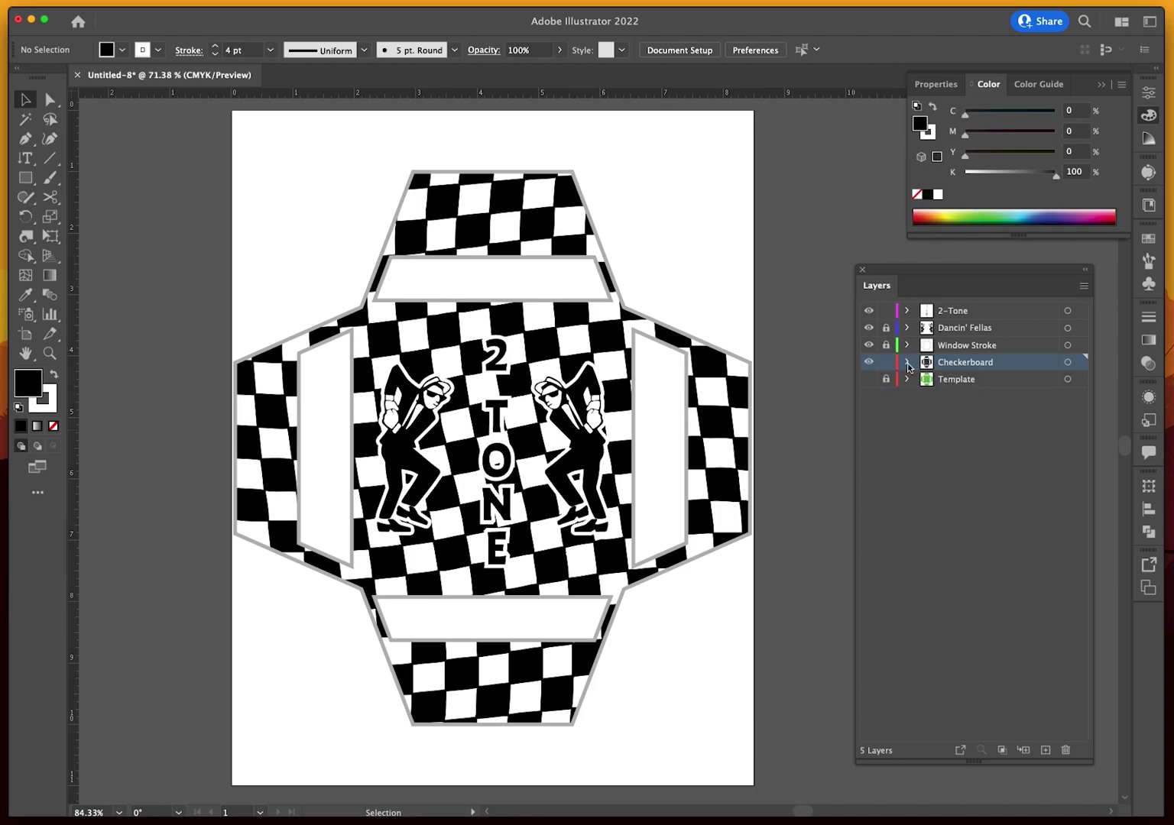
left_click(907, 362)
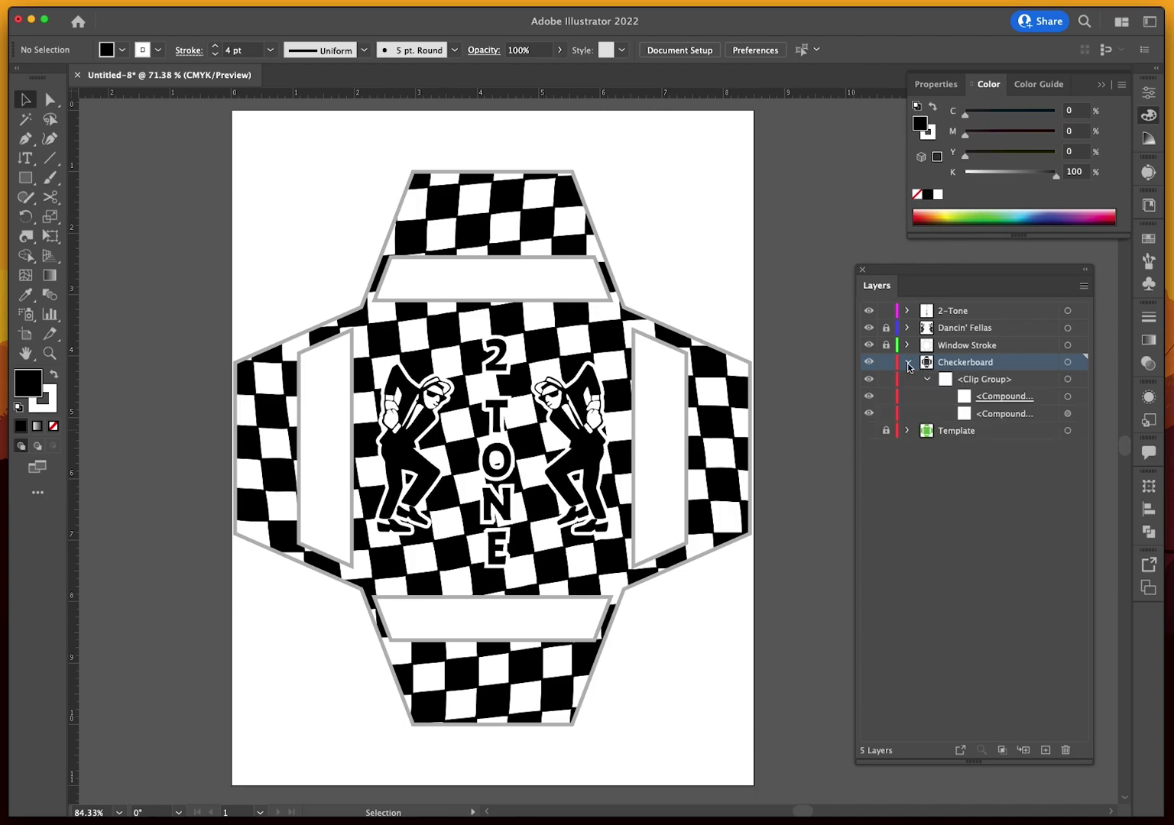
left_click(1066, 413)
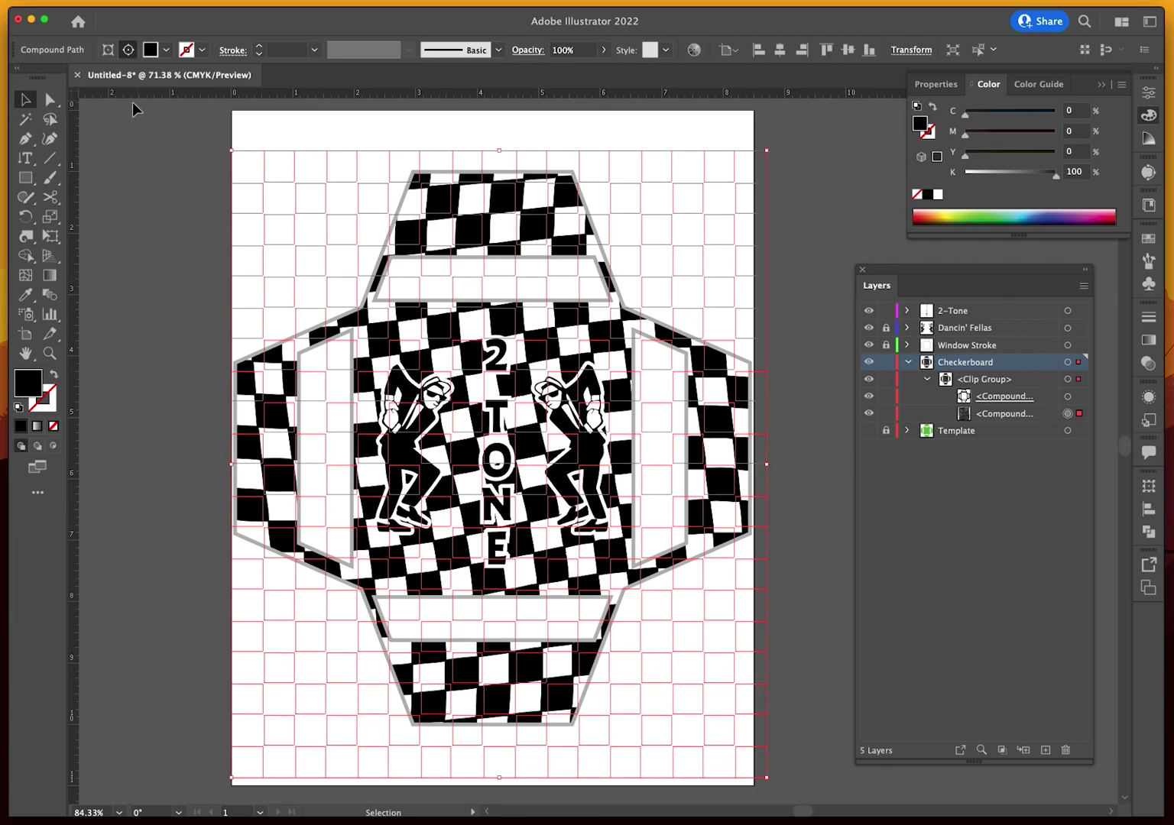
Replace the color sliders with the document's color swatches
left_click(1148, 115)
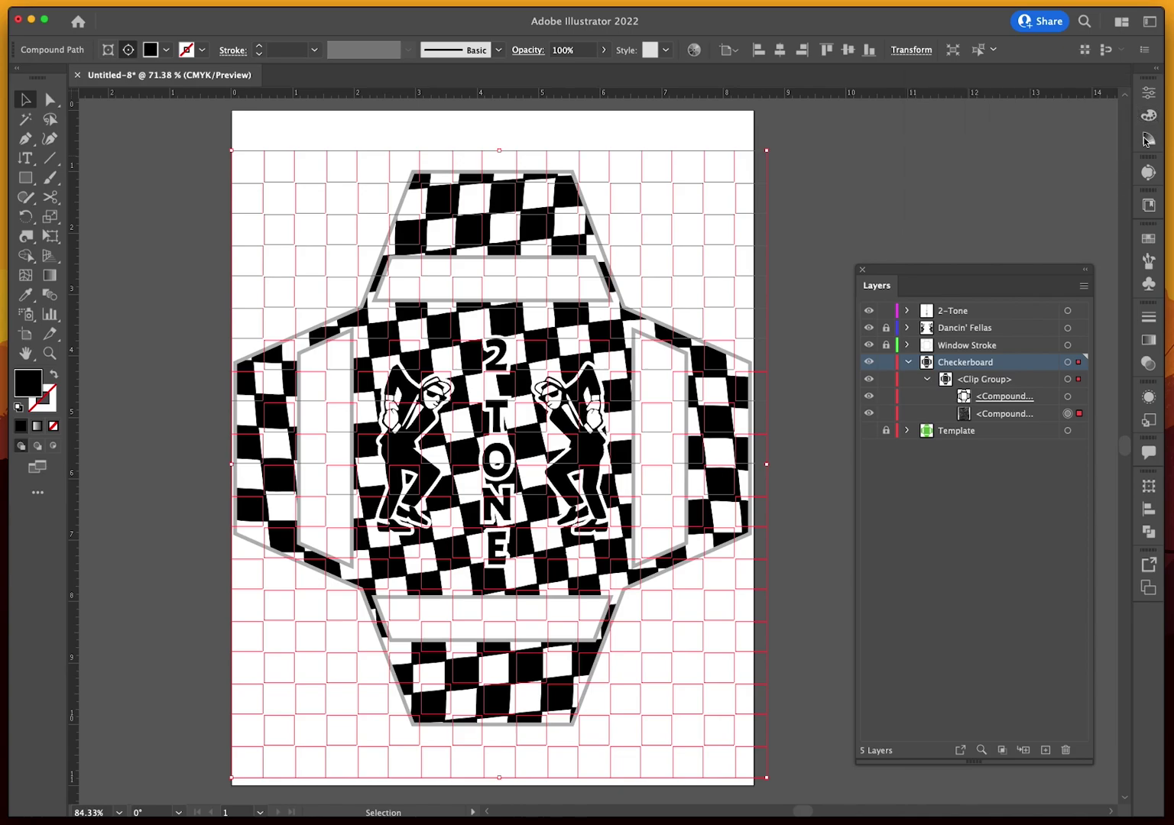
left_click(1148, 240)
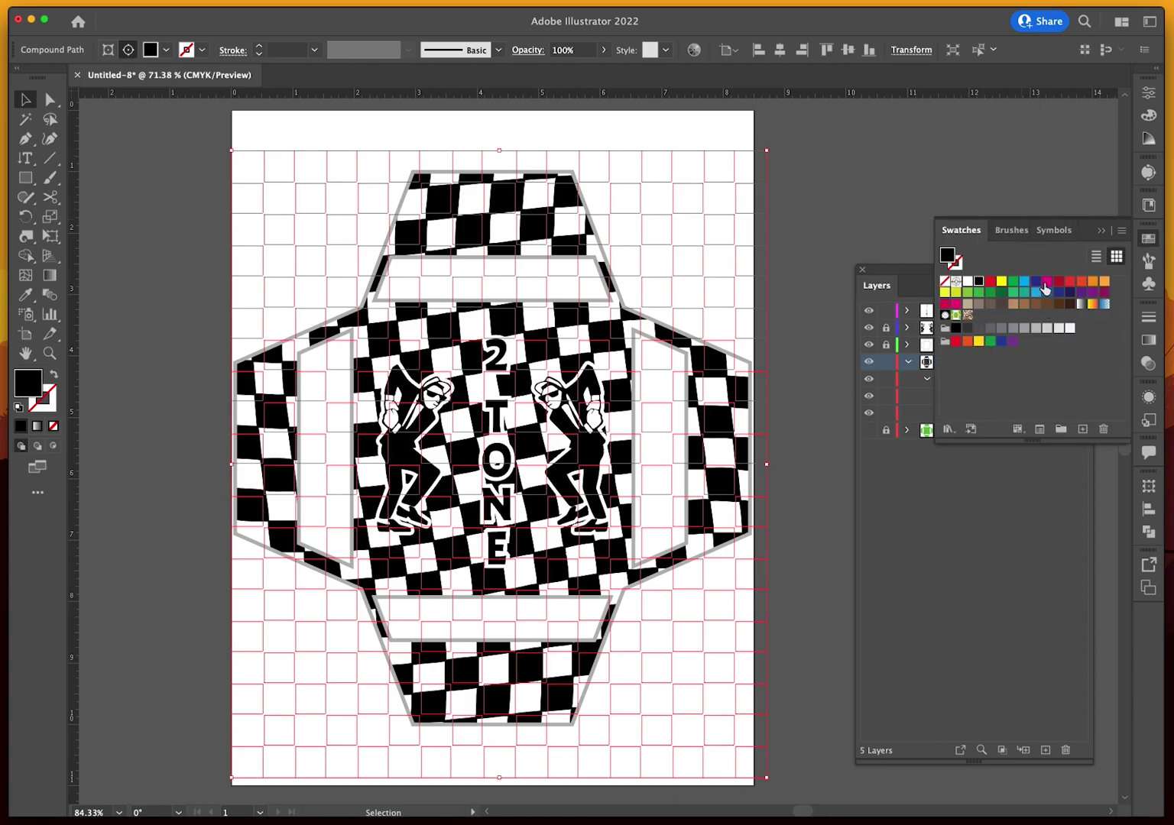
double_click(22, 388)
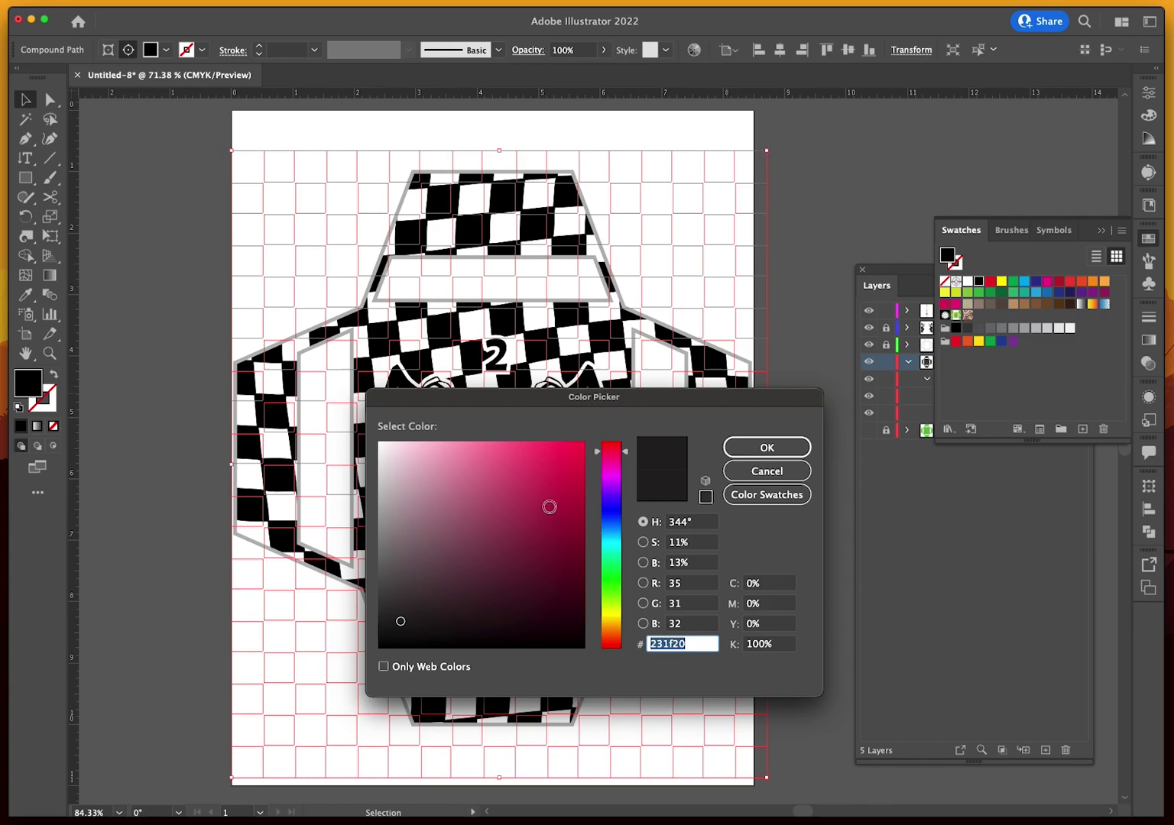
left_click_drag(519, 401, 479, 358)
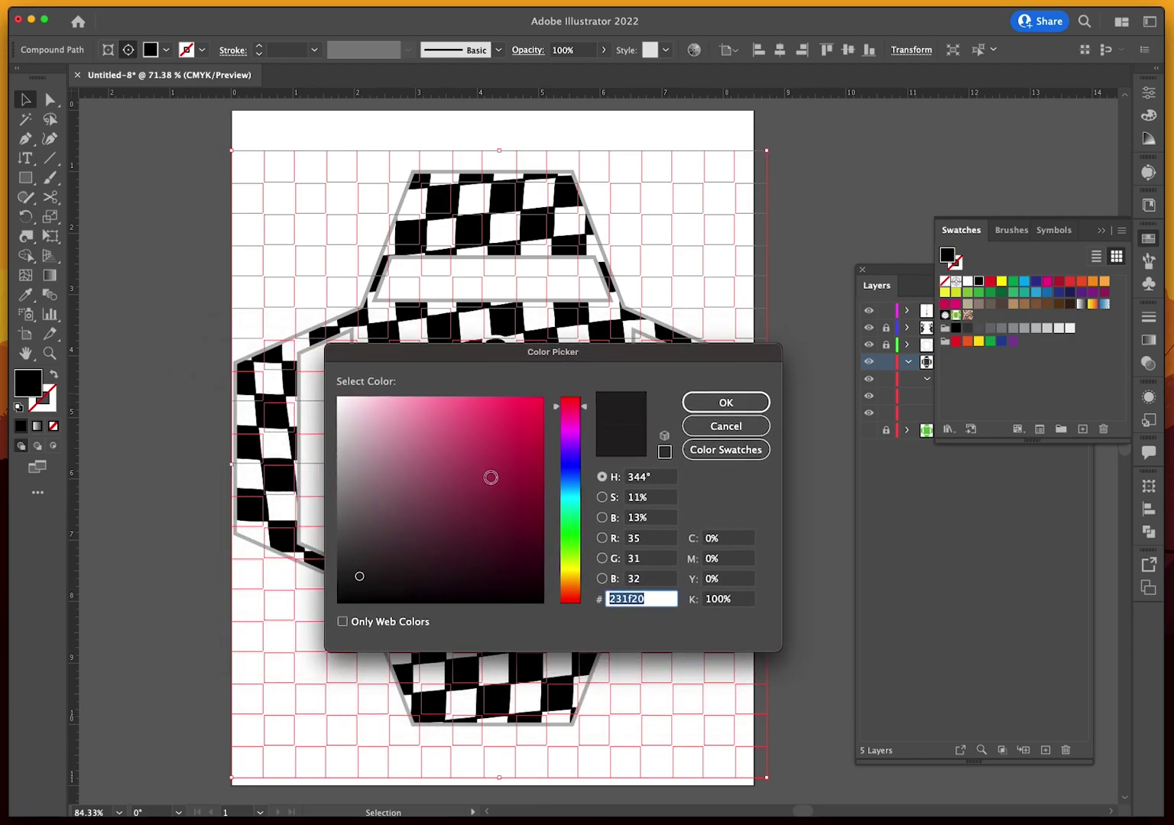
left_click(725, 426)
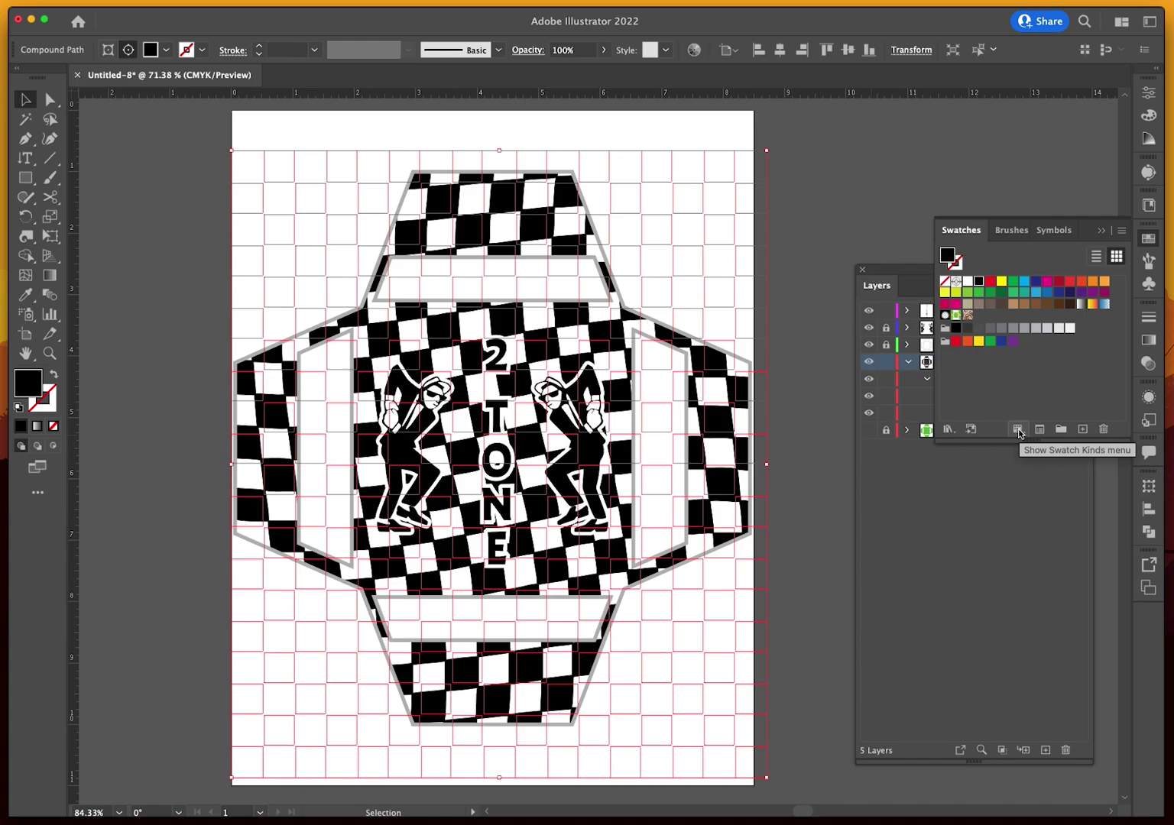
Open the user-defined 2 Tone Ska swatch library, place it above the layer list, and hide the default swatches
left_click(948, 430)
left_click(947, 430)
left_click(948, 430)
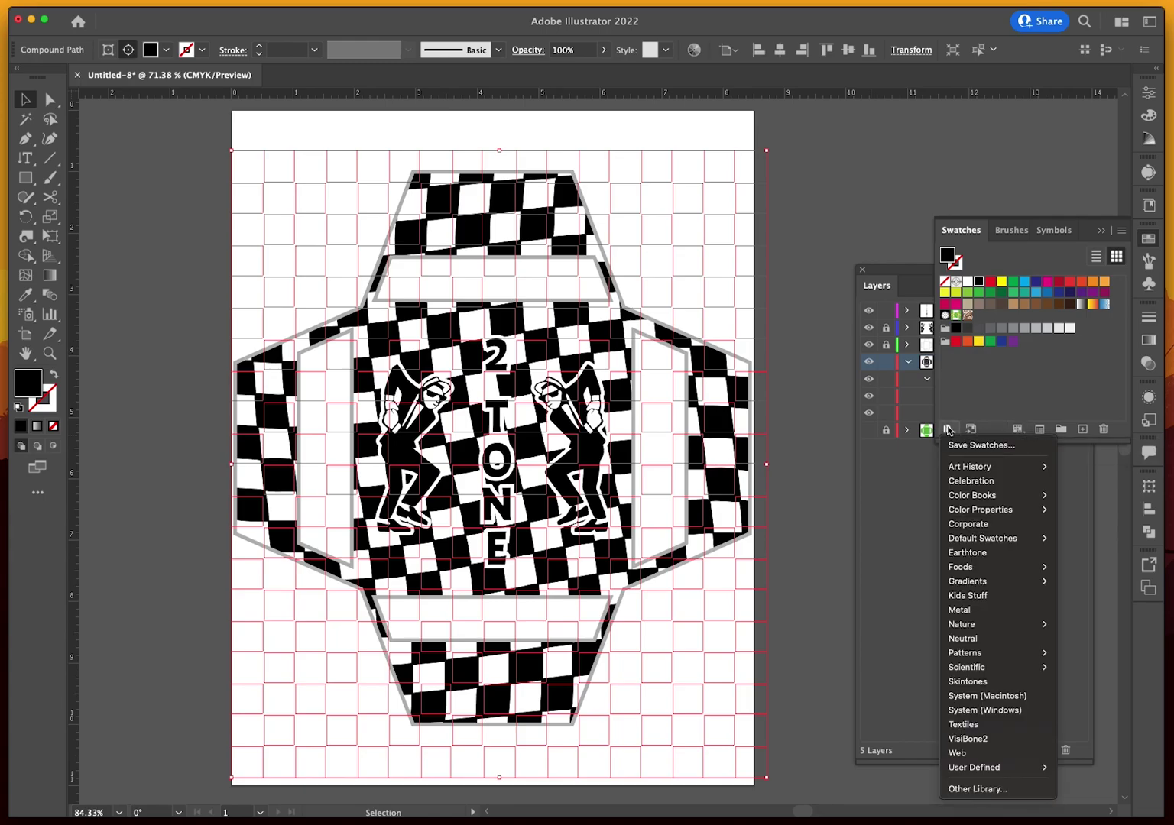
mouse_move(990, 775)
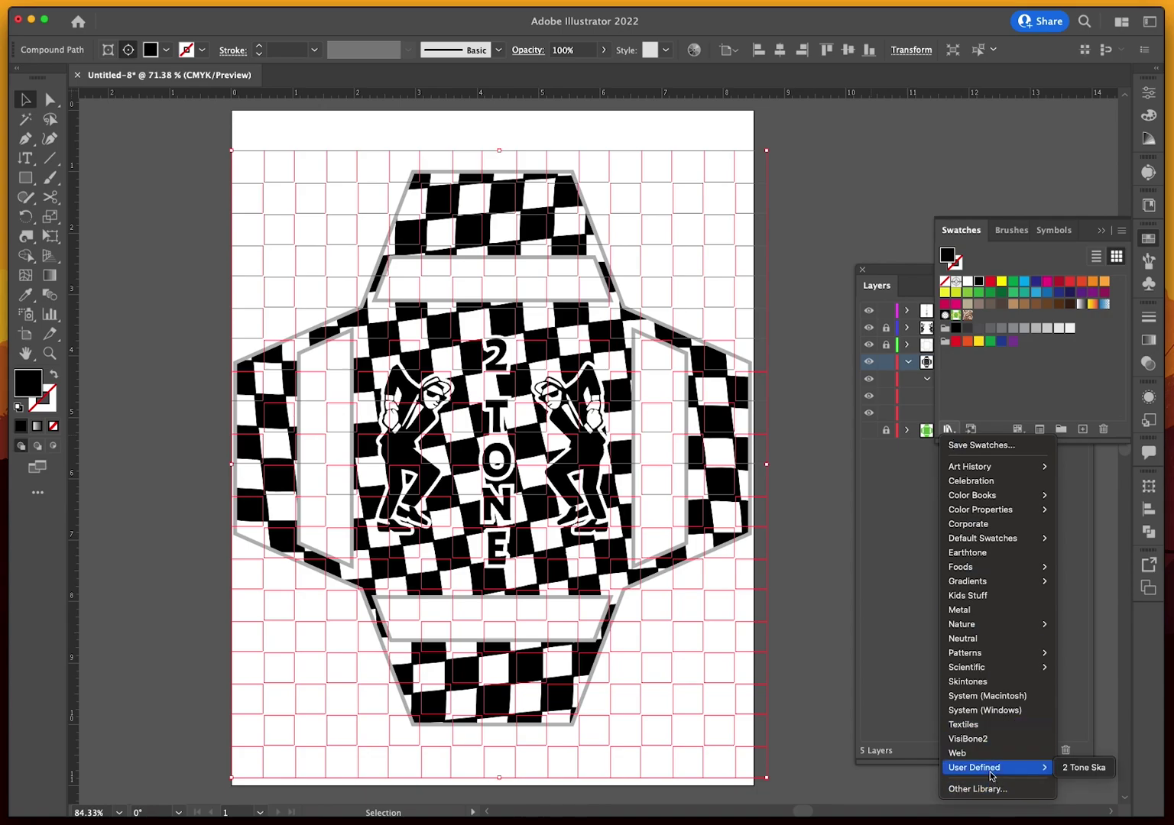
left_click(1081, 768)
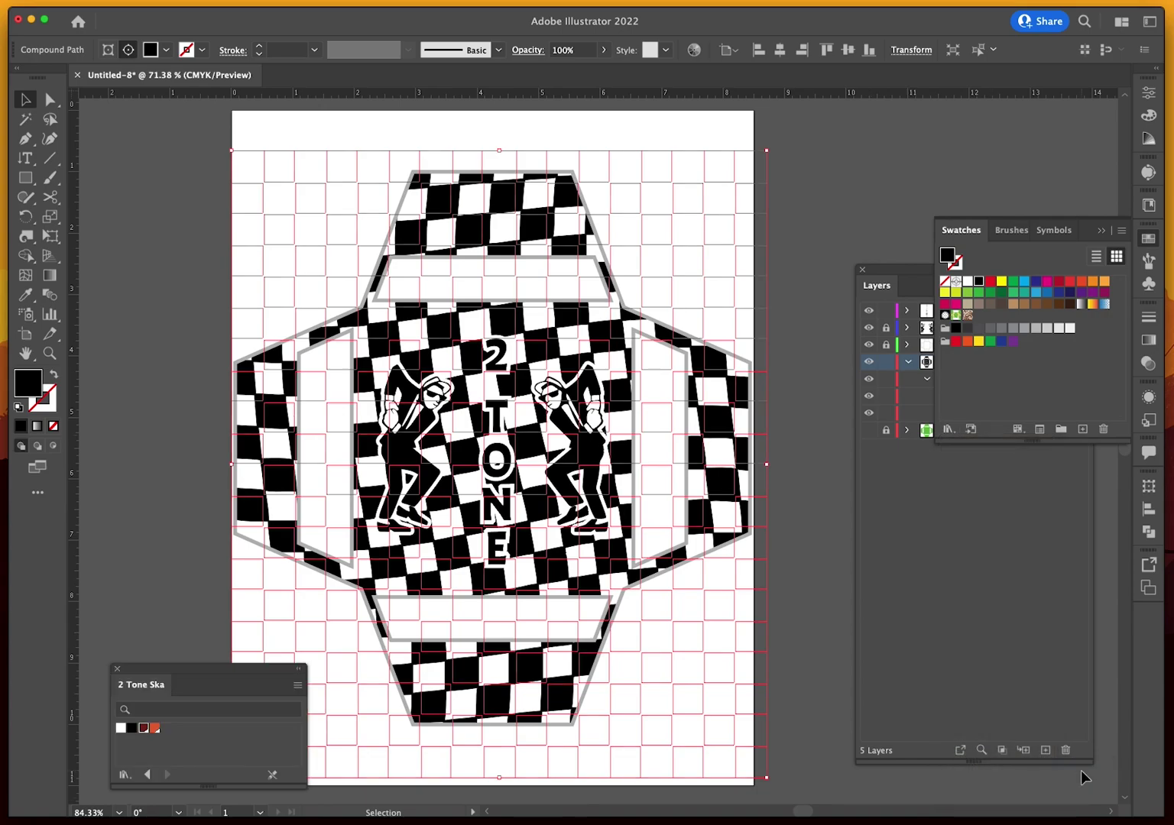
left_click_drag(153, 670, 846, 130)
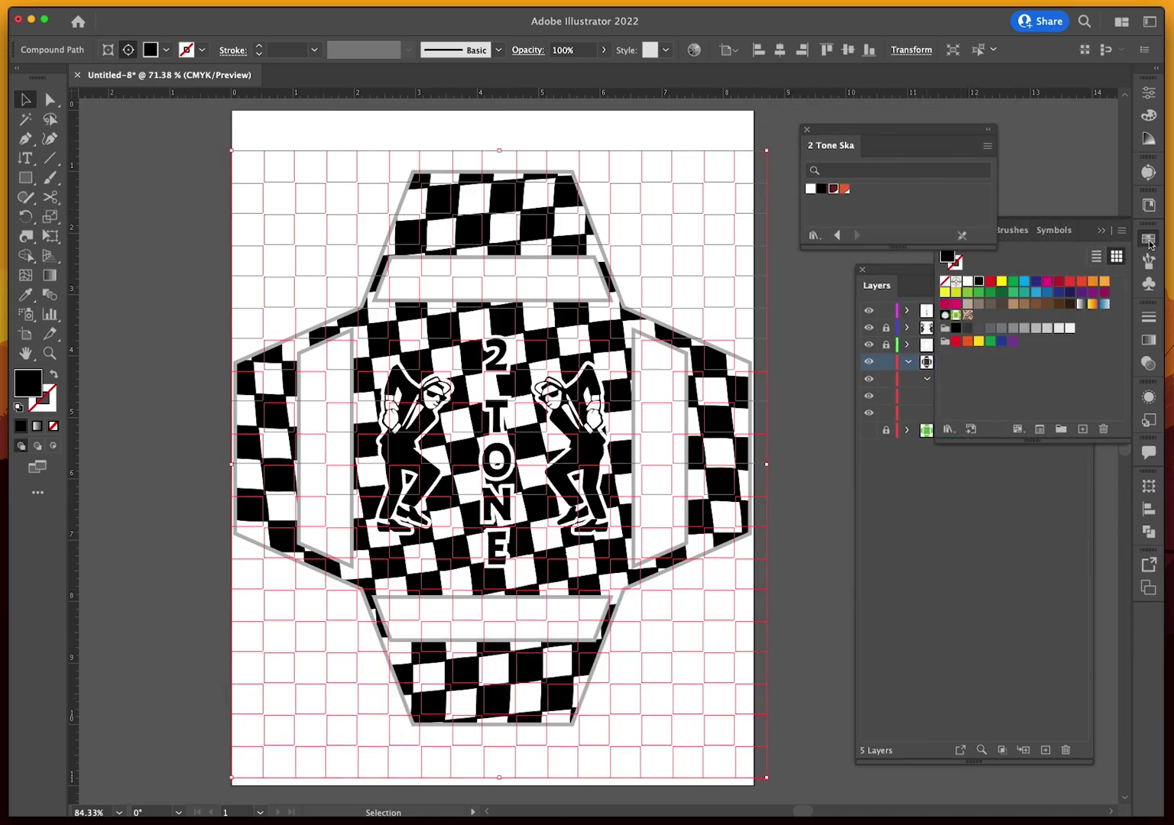
left_click(1153, 243)
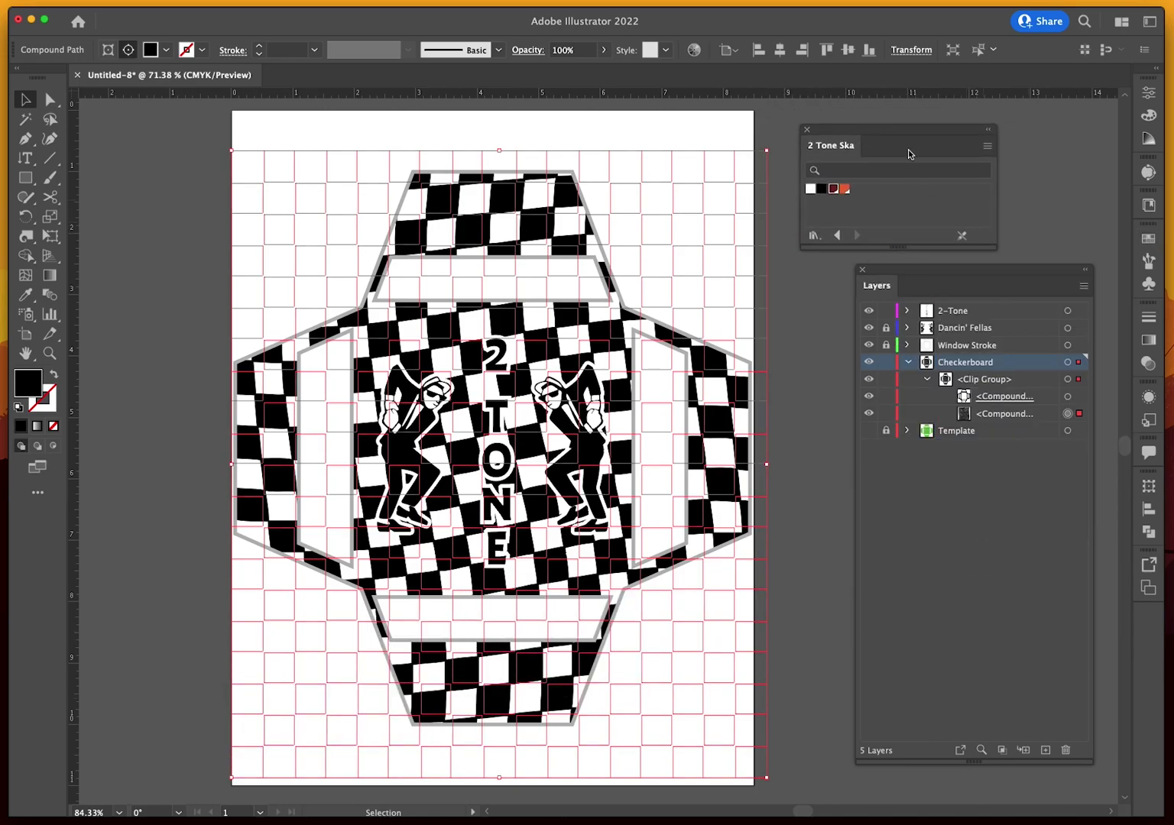
left_click_drag(898, 133, 974, 140)
left_click_drag(832, 229, 889, 226)
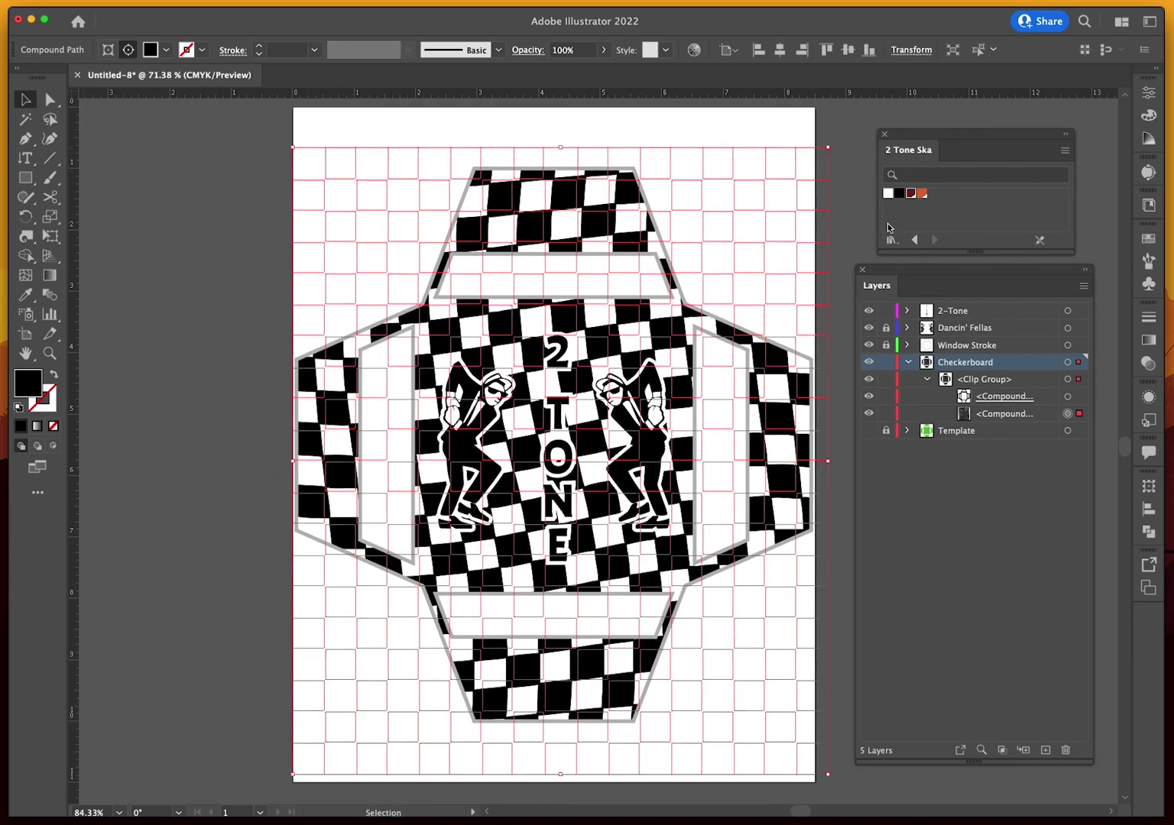
Draw two rectangles stacked on the pasteboard left of the artboard, the upper one about 1.52 by 1.21 in
left_click(25, 177)
left_click_drag(149, 169, 241, 243)
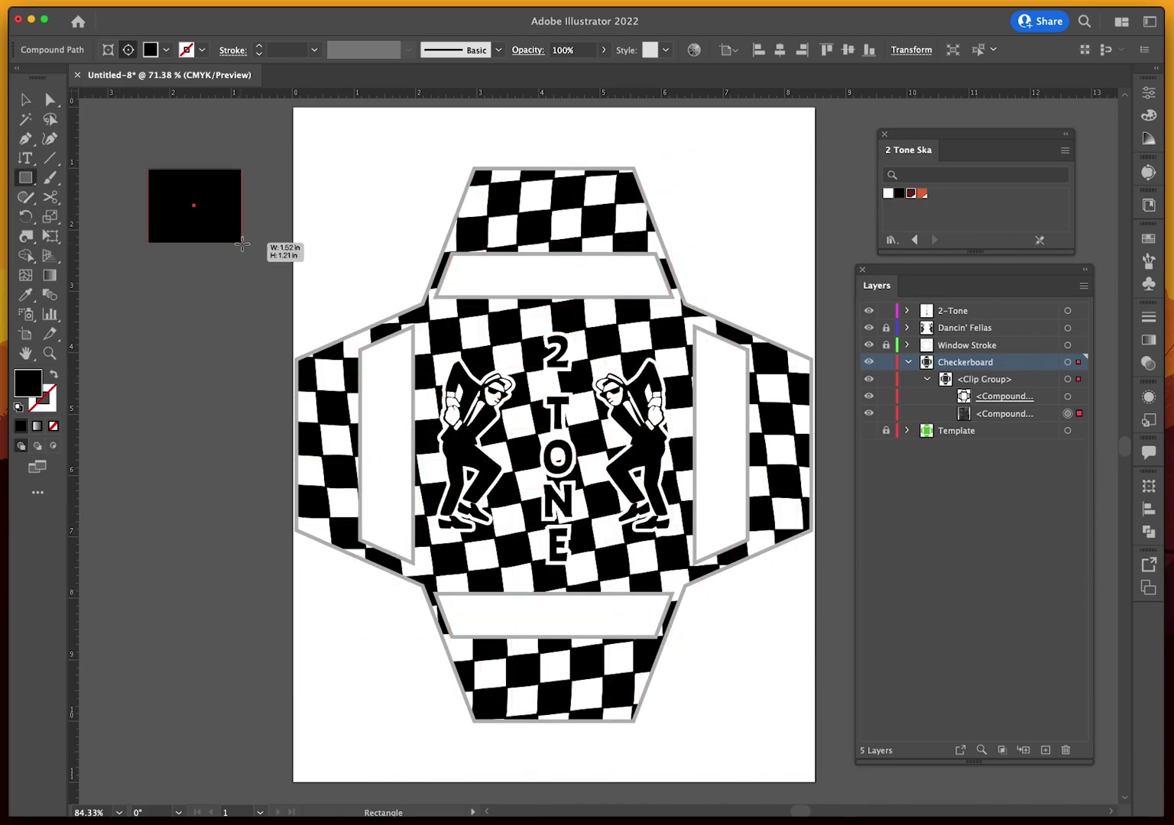
left_click_drag(149, 267, 247, 371)
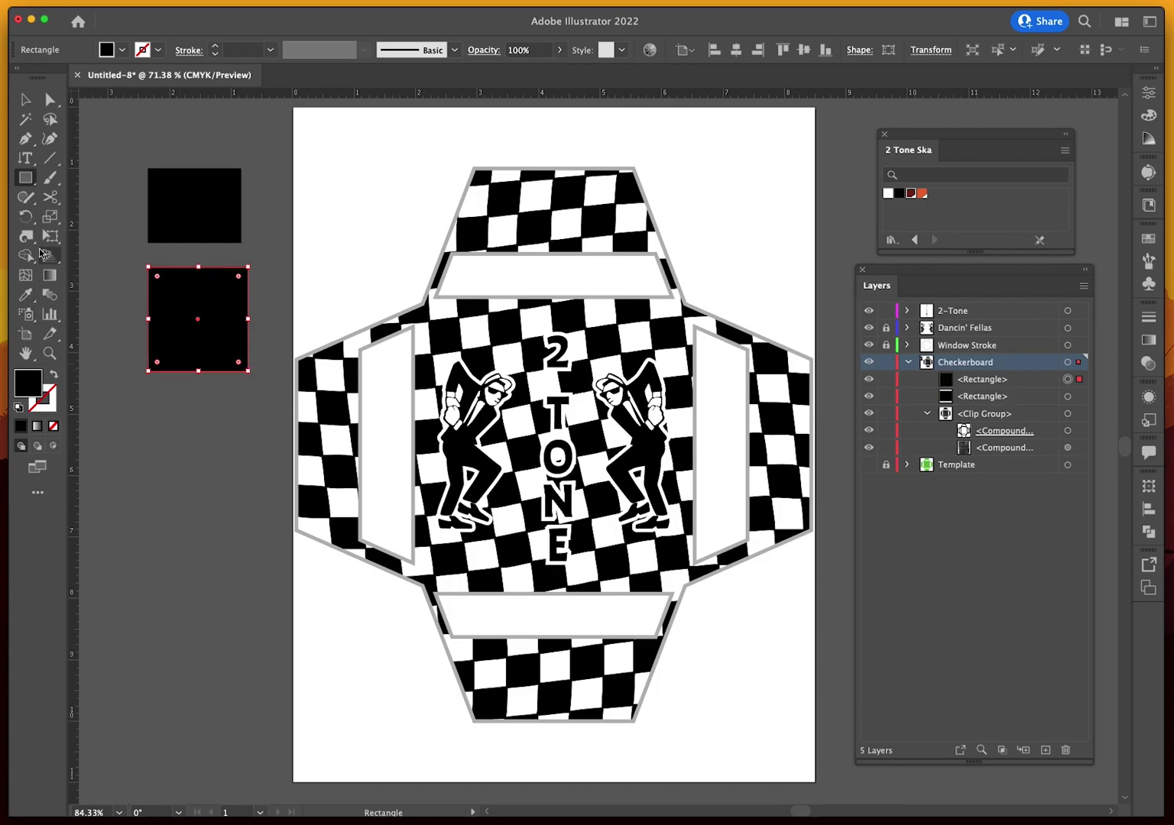
Fill the upper rectangle with the dark red C=31 M=94 Y=100 K=40 swatch and the lower one with the orange swatch
key("v")
left_click(178, 228)
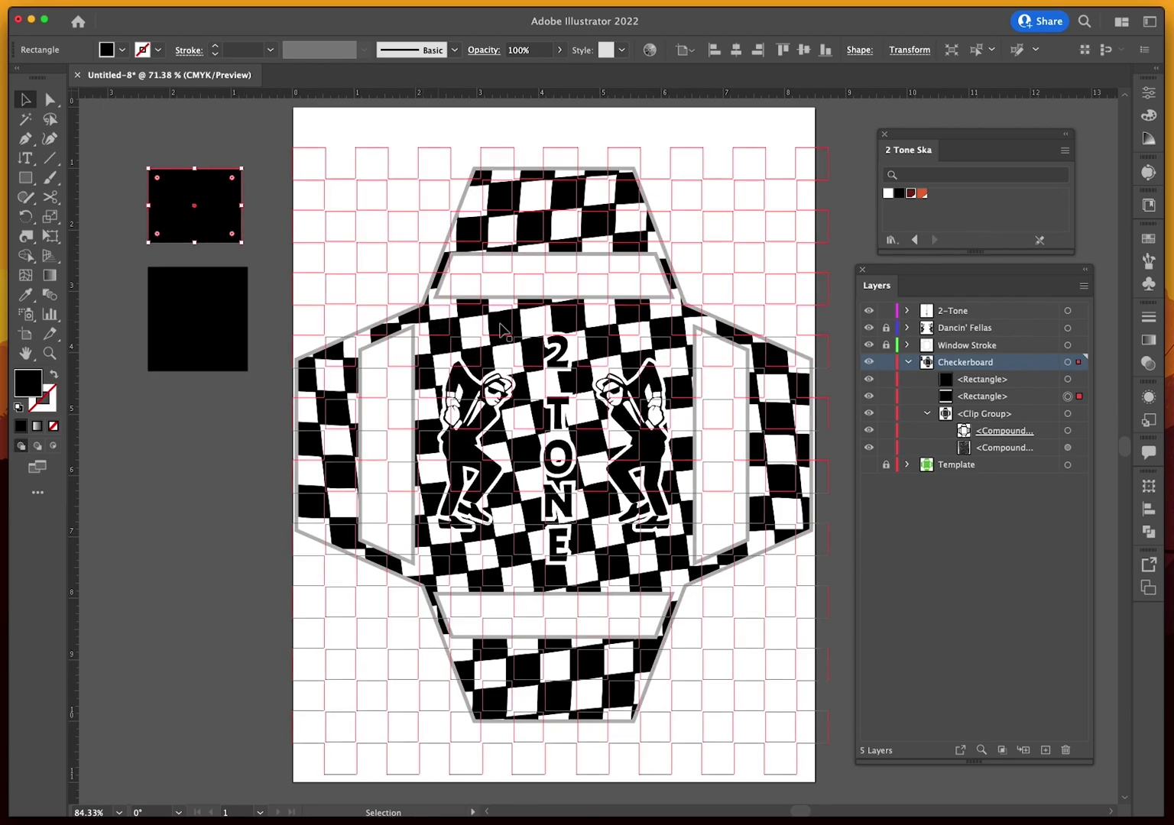
left_click(910, 195)
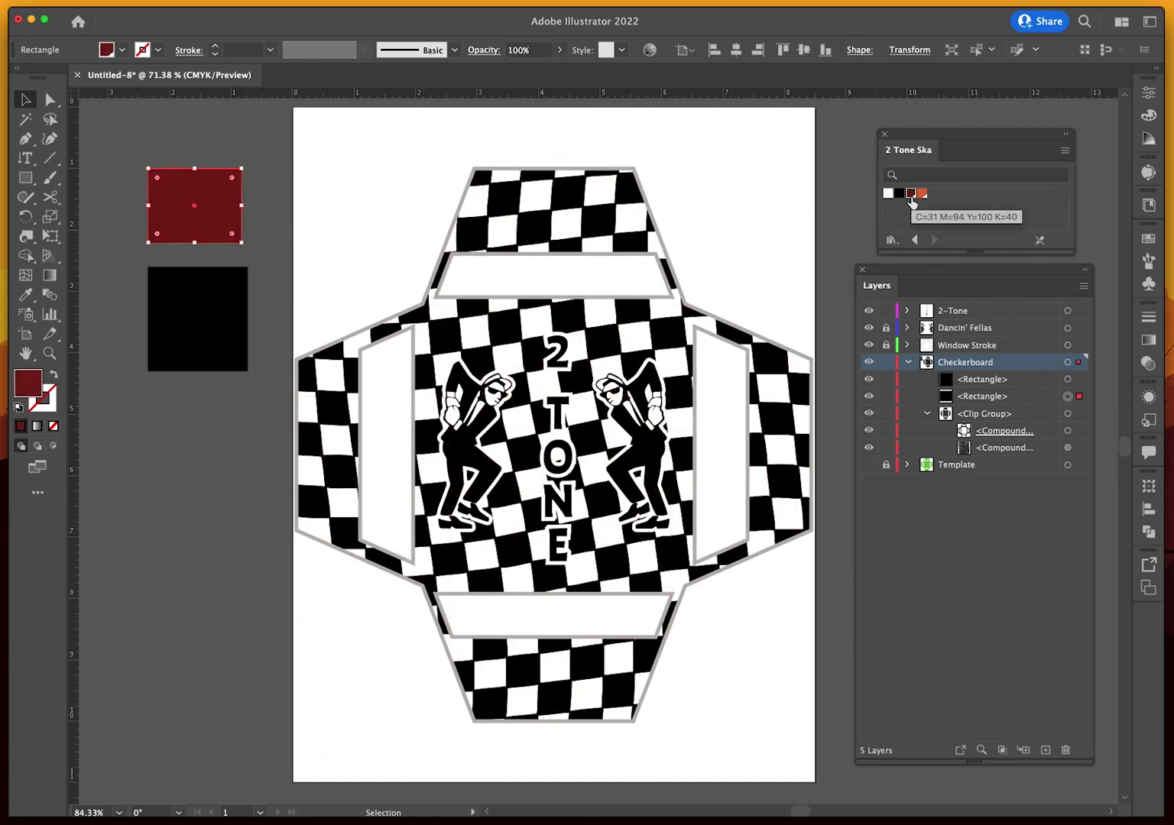
left_click(211, 324)
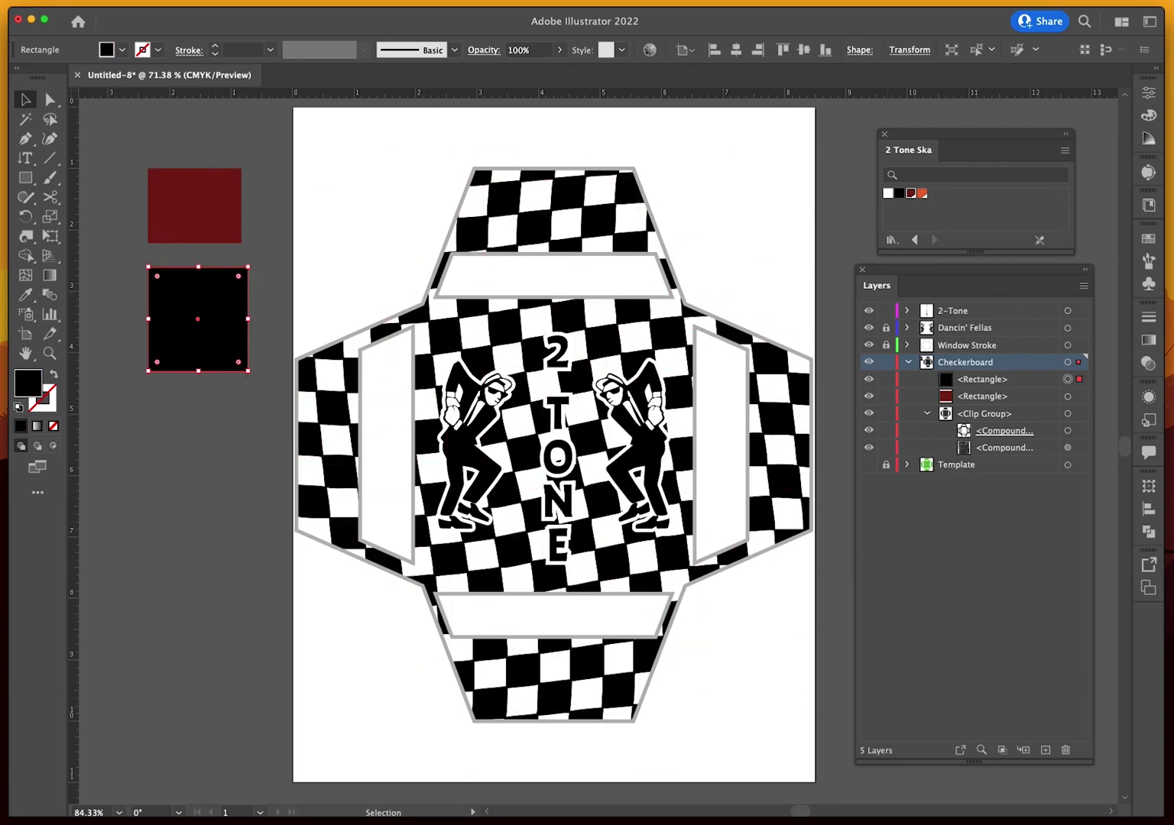
left_click(922, 195)
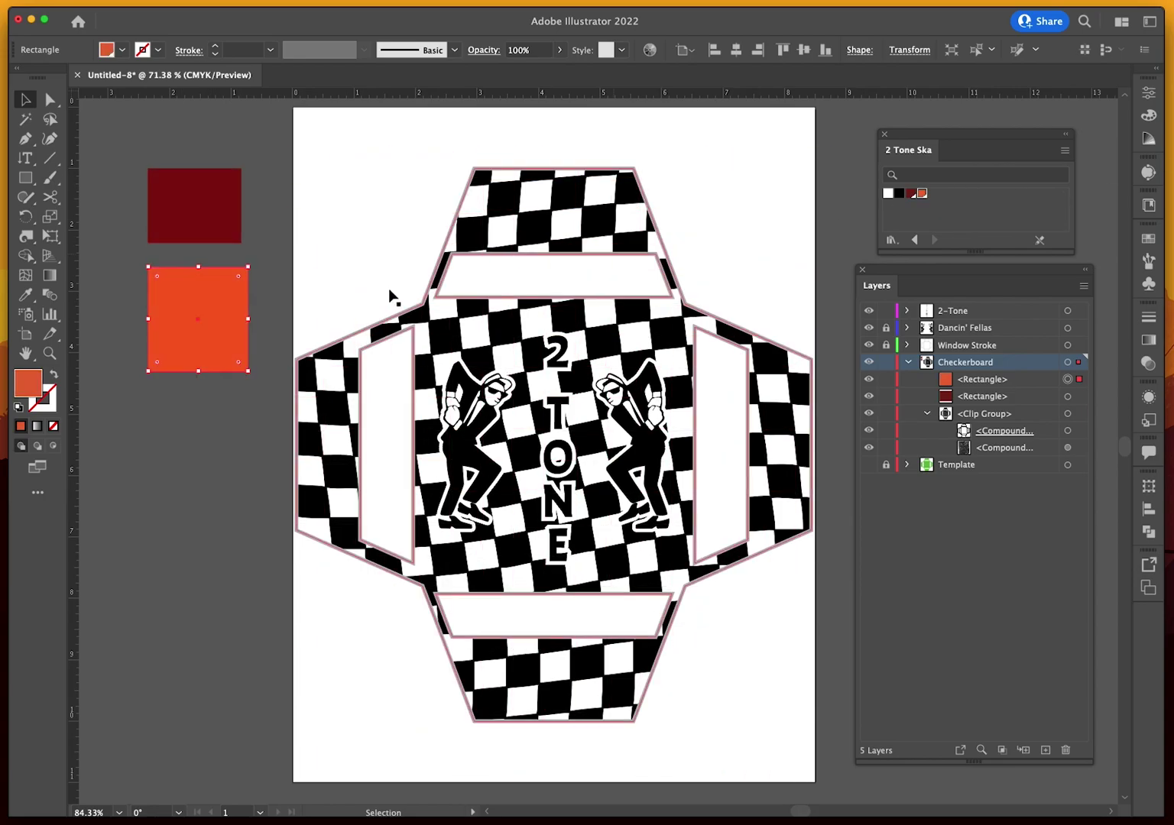
Move both color rectangles onto a new layer above Checkerboard, and collapse and lock the Checkerboard layer
left_click(965, 380)
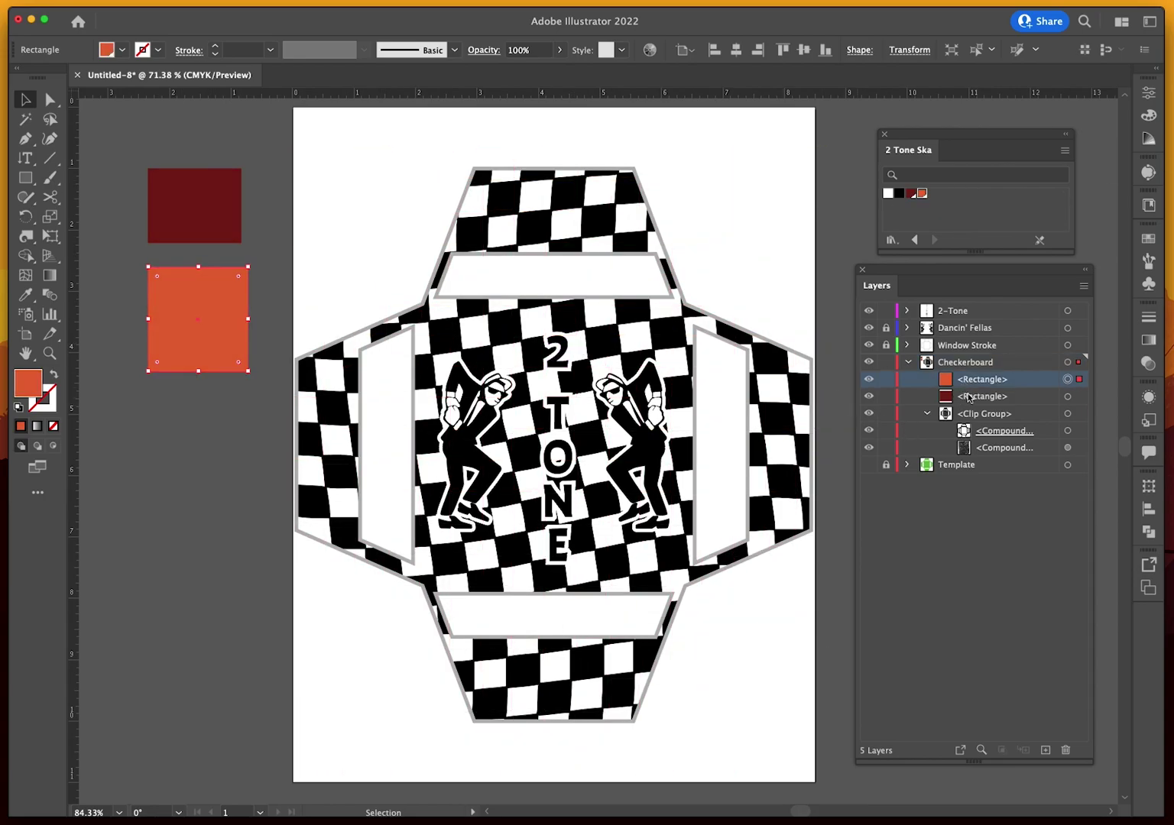
left_click(971, 397, "shift")
left_click(1045, 750)
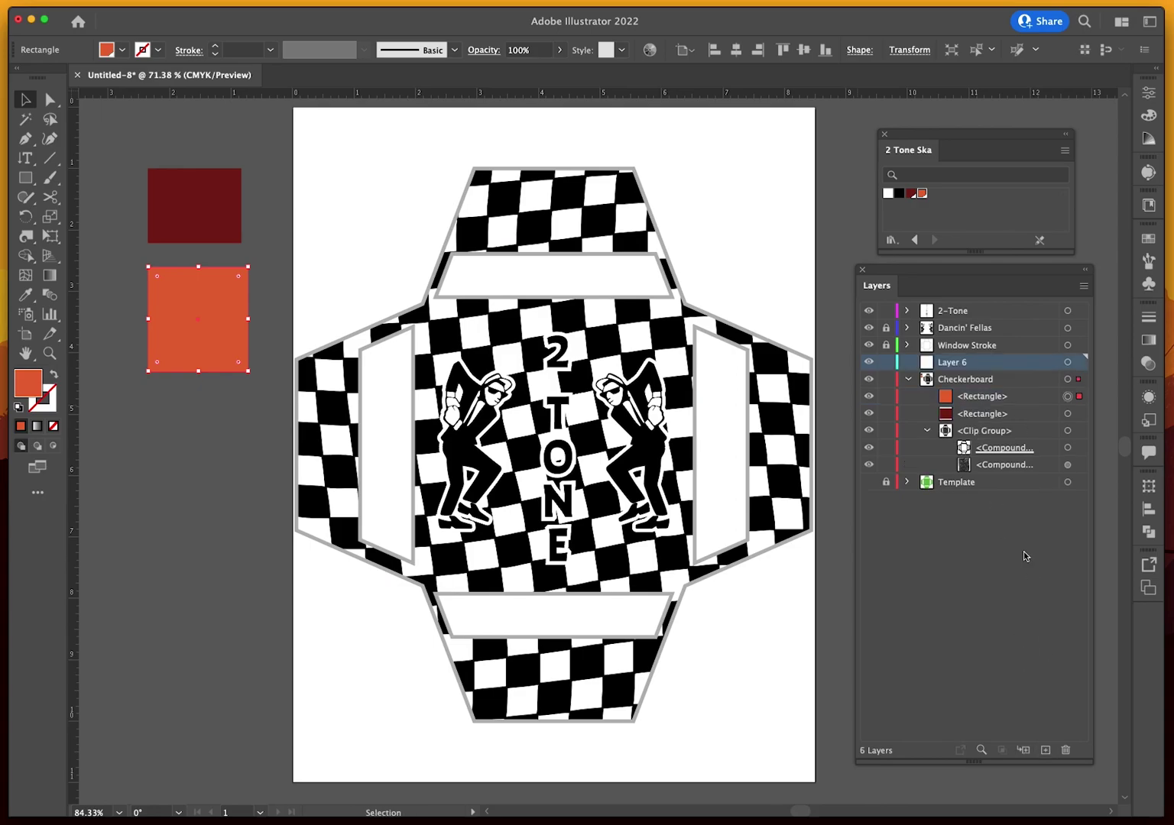
left_click(996, 404)
left_click(997, 414, "shift")
left_click_drag(997, 413, 980, 367)
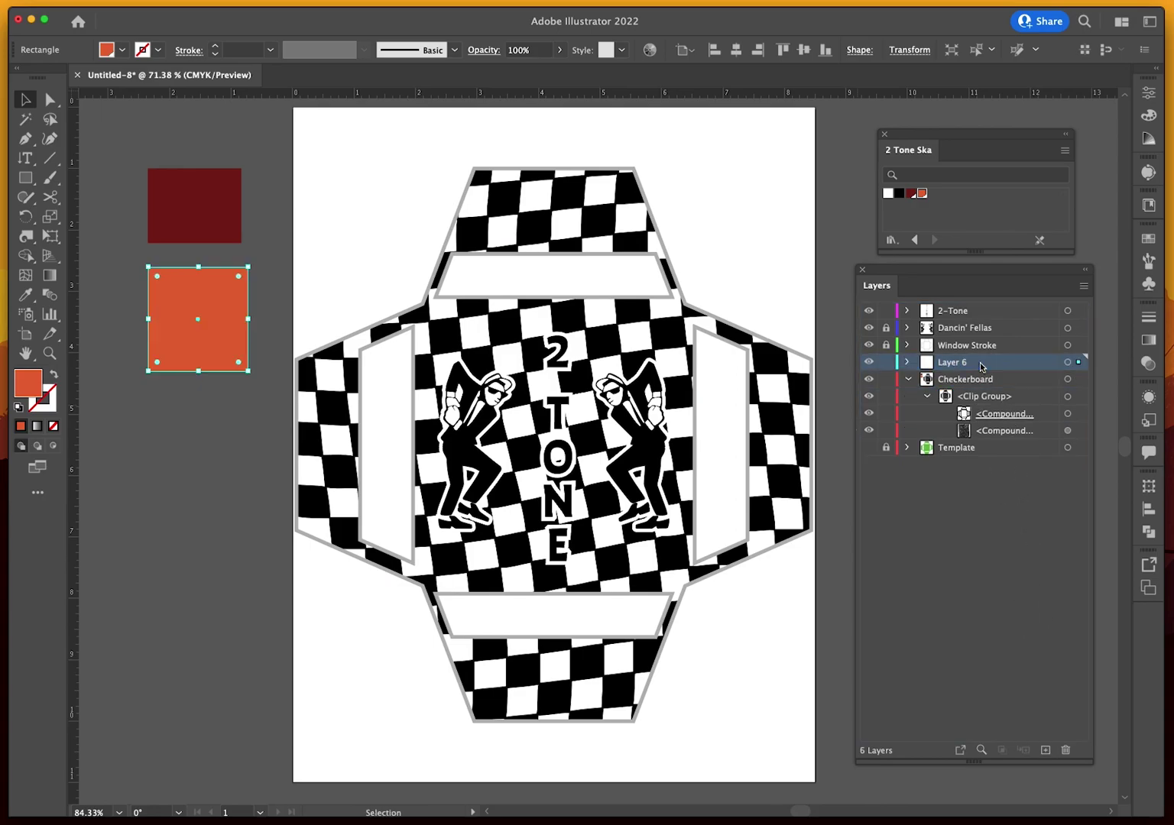
left_click(907, 379)
left_click(887, 380)
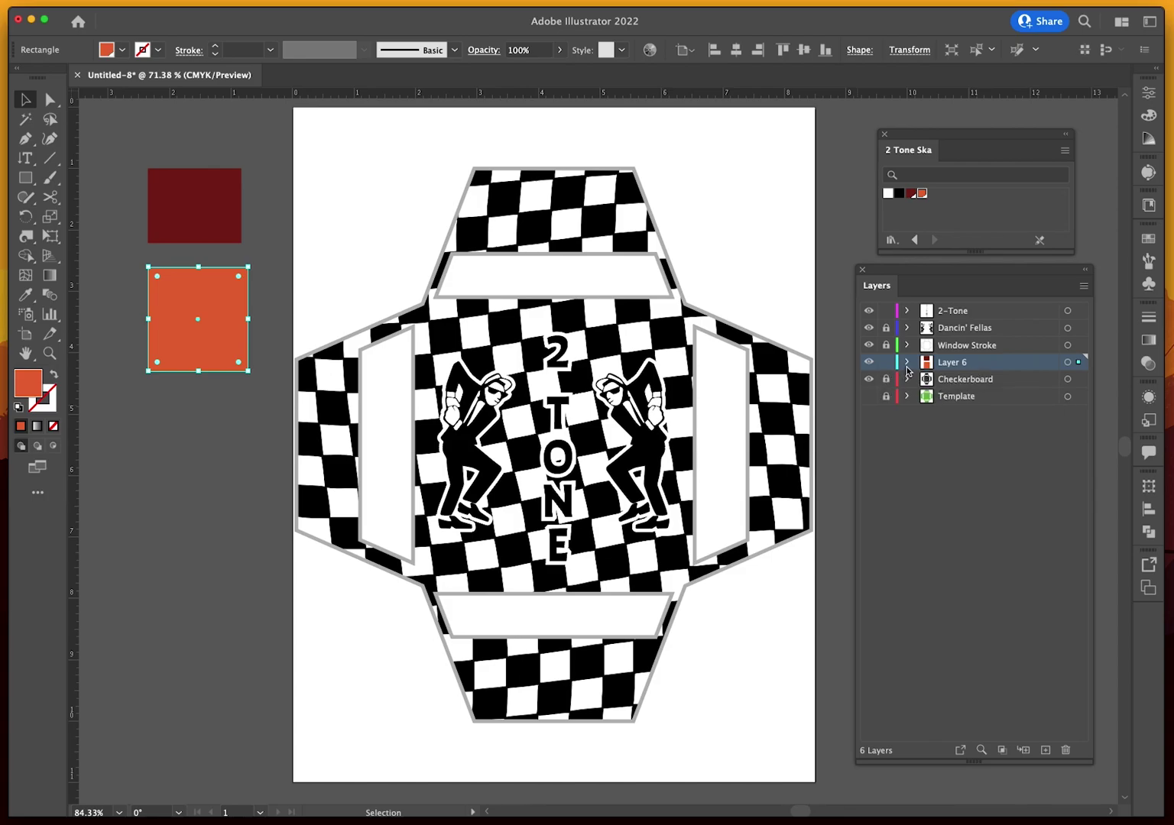
Rename the new layer holding the color rectangles as Palette, and lock and collapse it
left_click(906, 363)
double_click(936, 367)
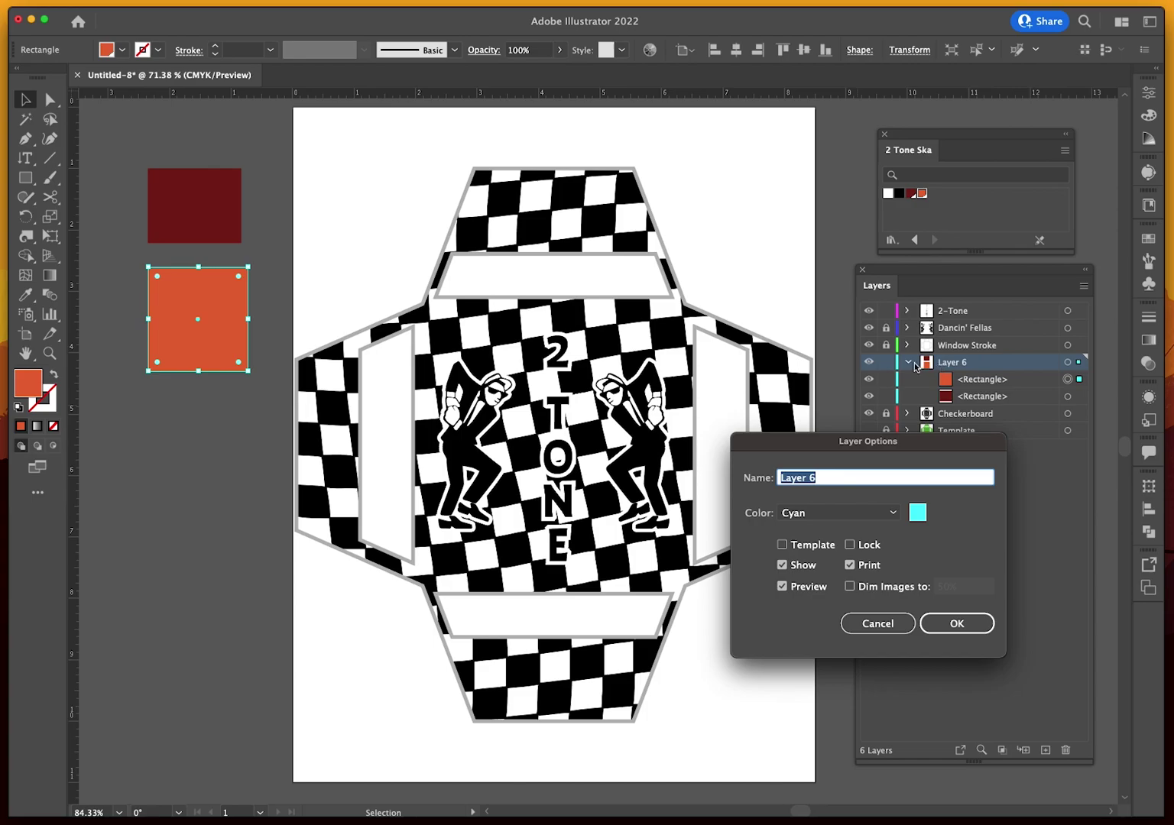
type("Pa")
key("Return")
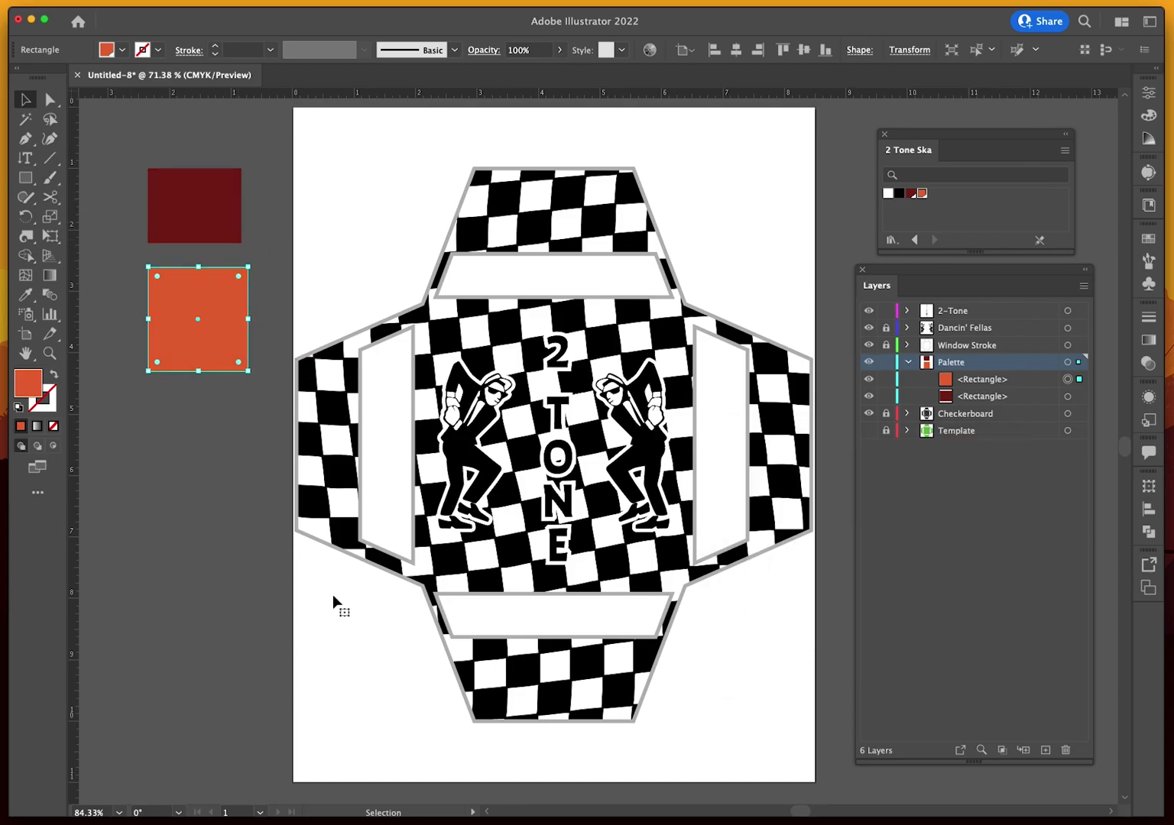
left_click(886, 361)
left_click(908, 362)
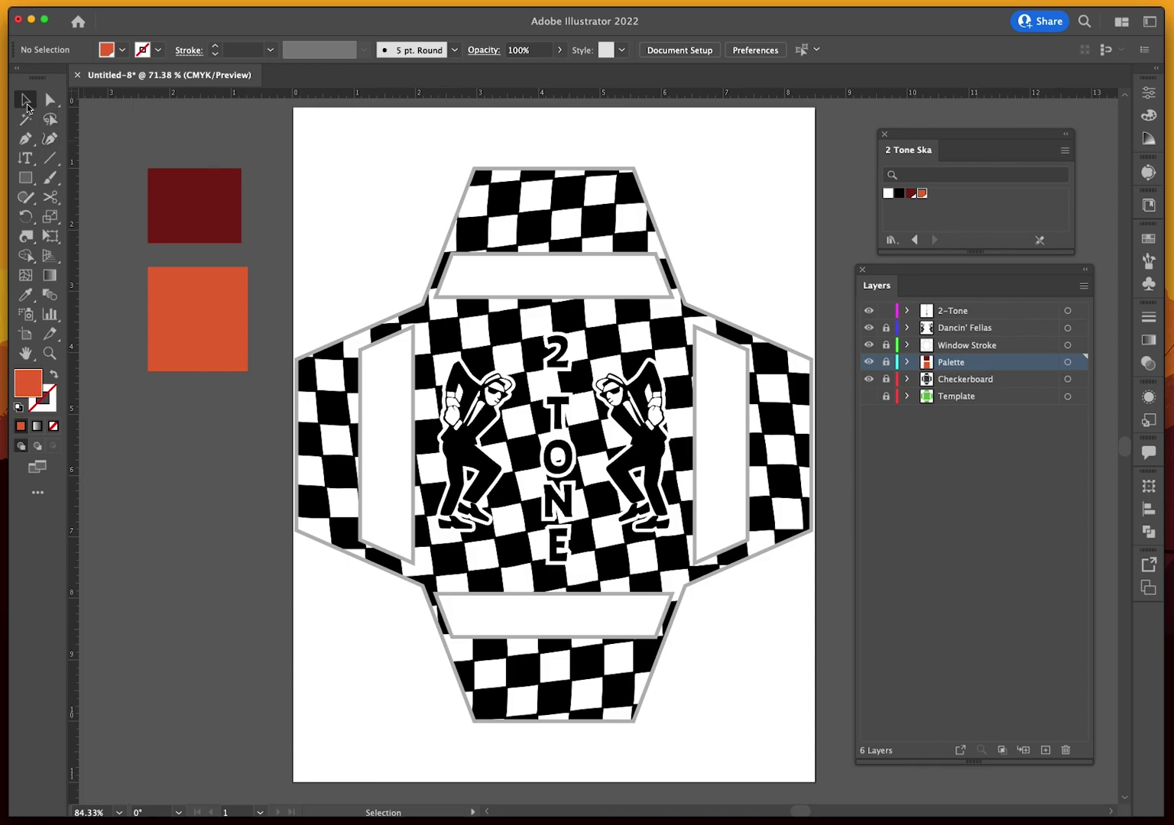
Close the 2 Tone Ska swatch library, shorten the layer list and move it lower to free up space
left_click(883, 135)
left_click_drag(979, 266, 970, 285)
left_click_drag(960, 781, 959, 591)
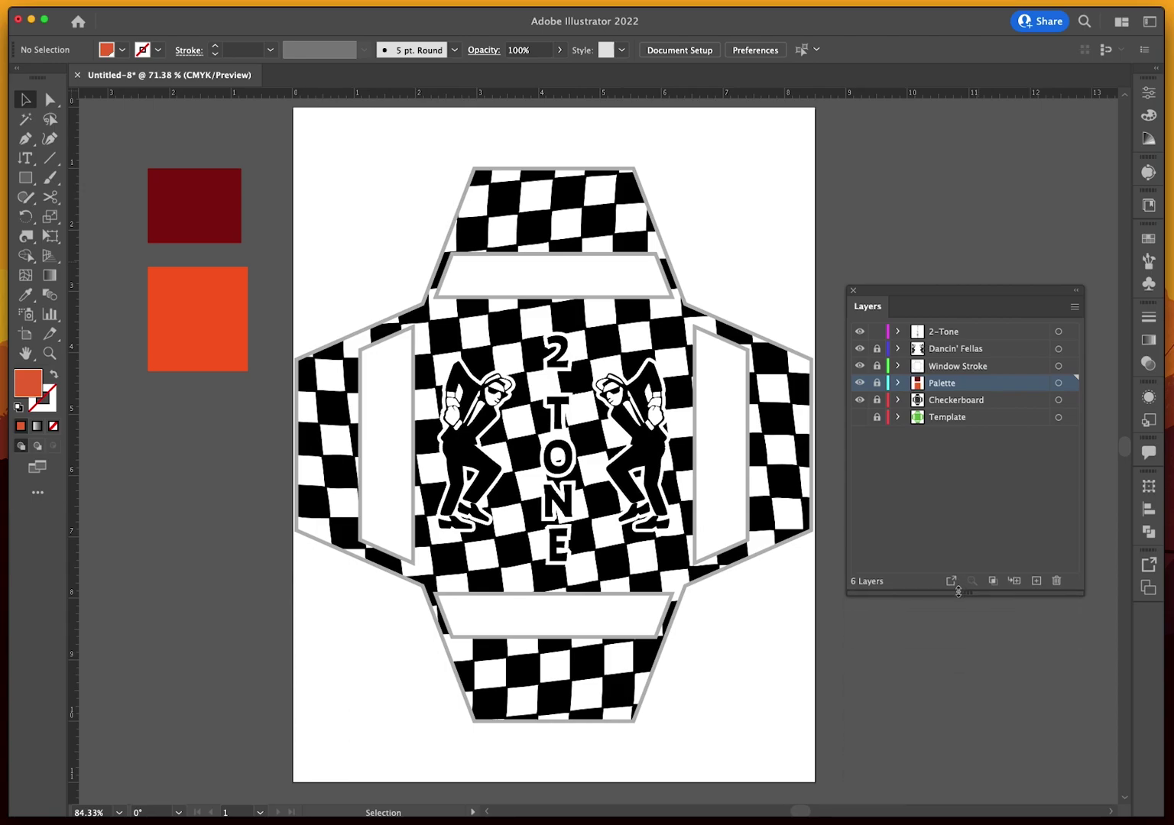
left_click_drag(944, 288, 957, 464)
Unlock and expand the Checkerboard layer and fill the lower compound path in its clip group with the white-to-black linear gradient
left_click(1148, 342)
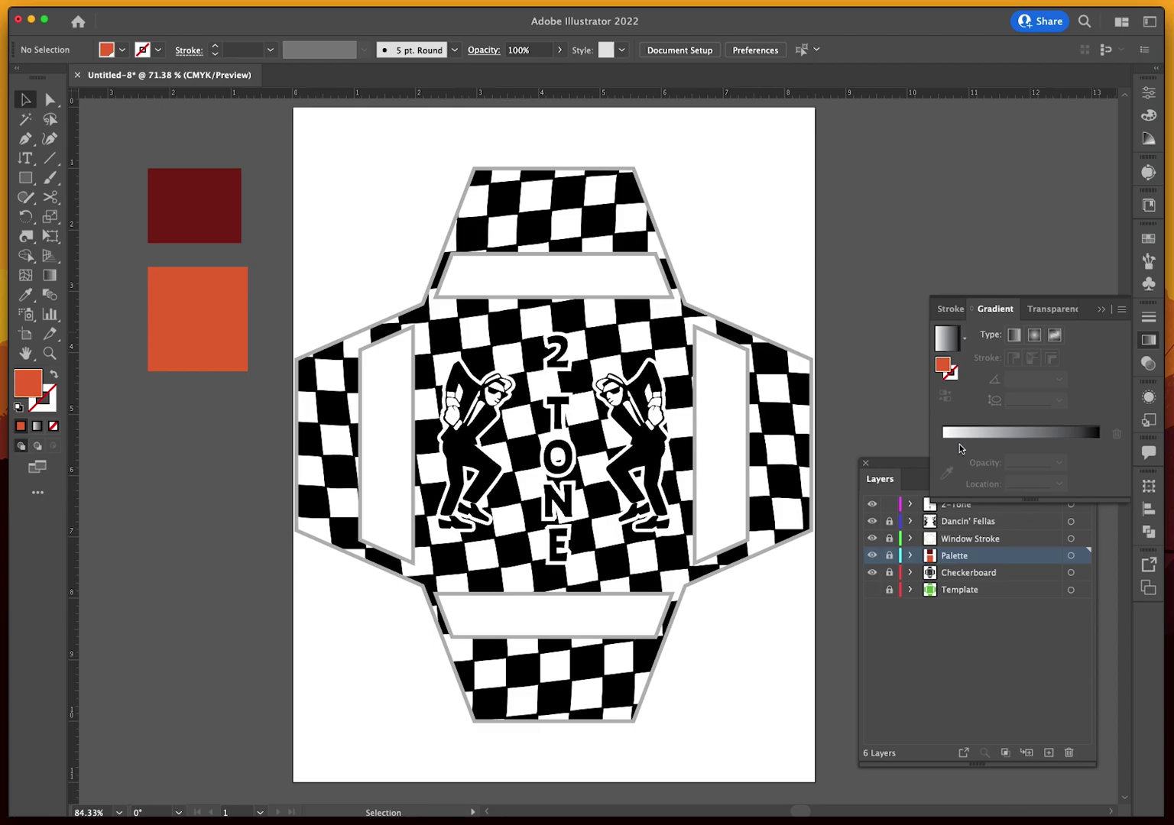
left_click(1043, 432)
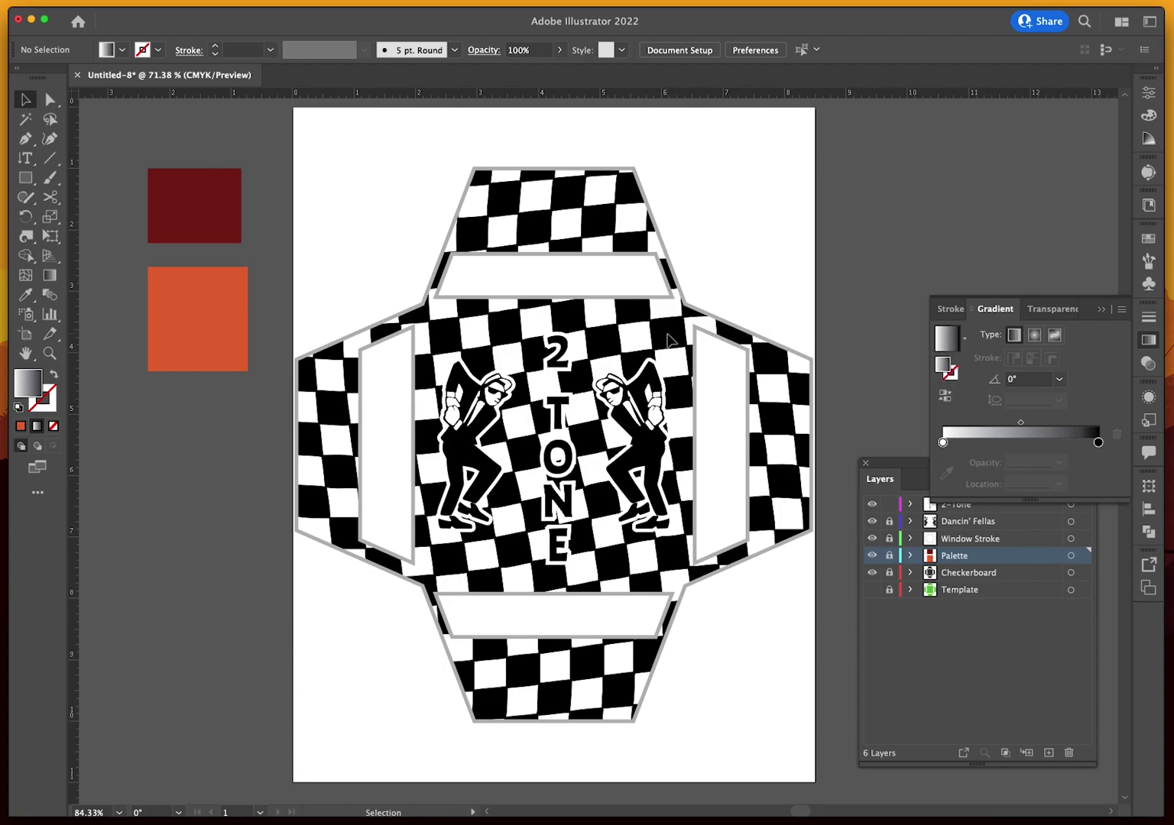
left_click(886, 575)
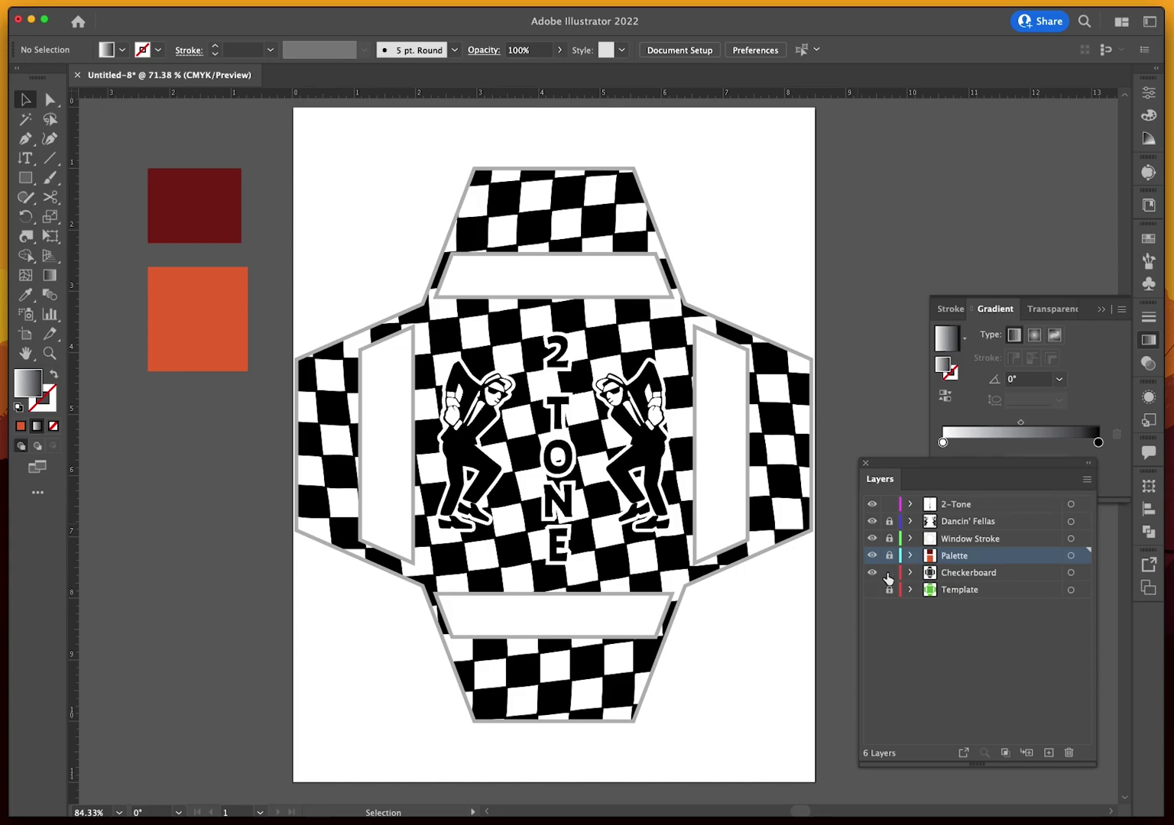
left_click(907, 575)
left_click(908, 575)
left_click(908, 573)
left_click(1068, 624)
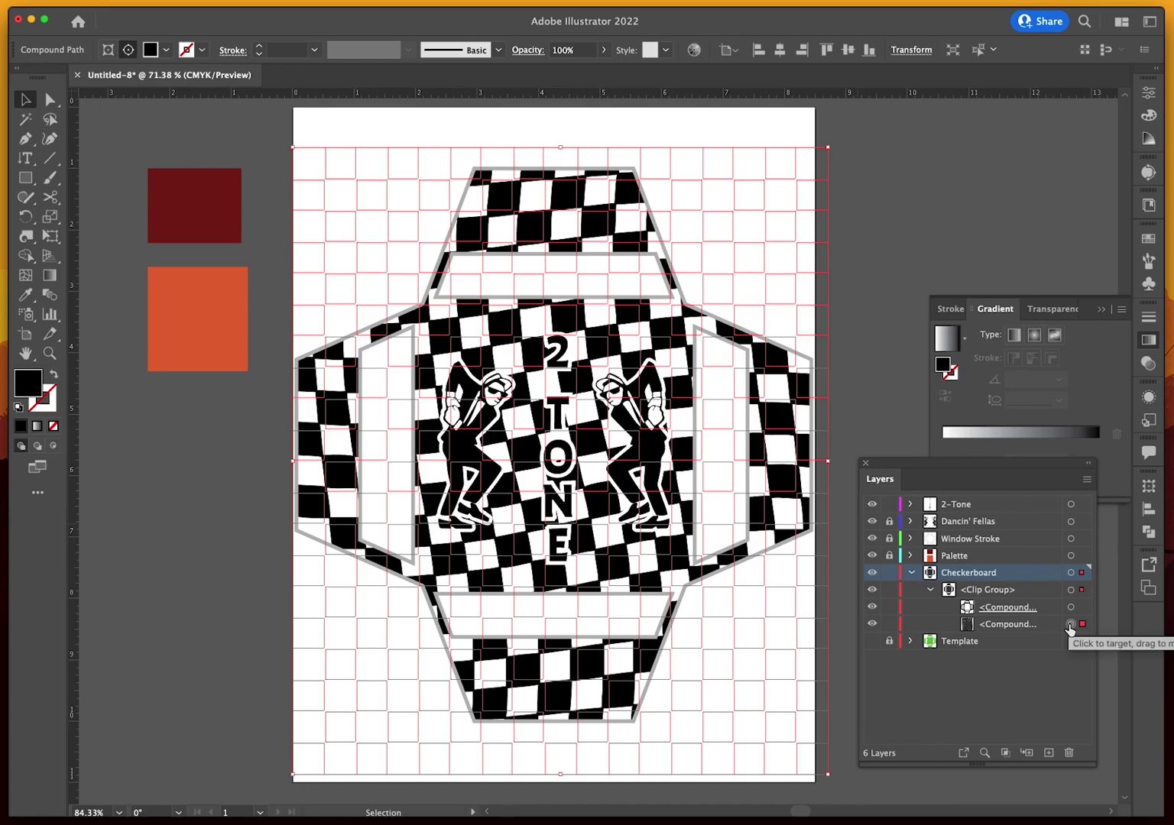
left_click(944, 360)
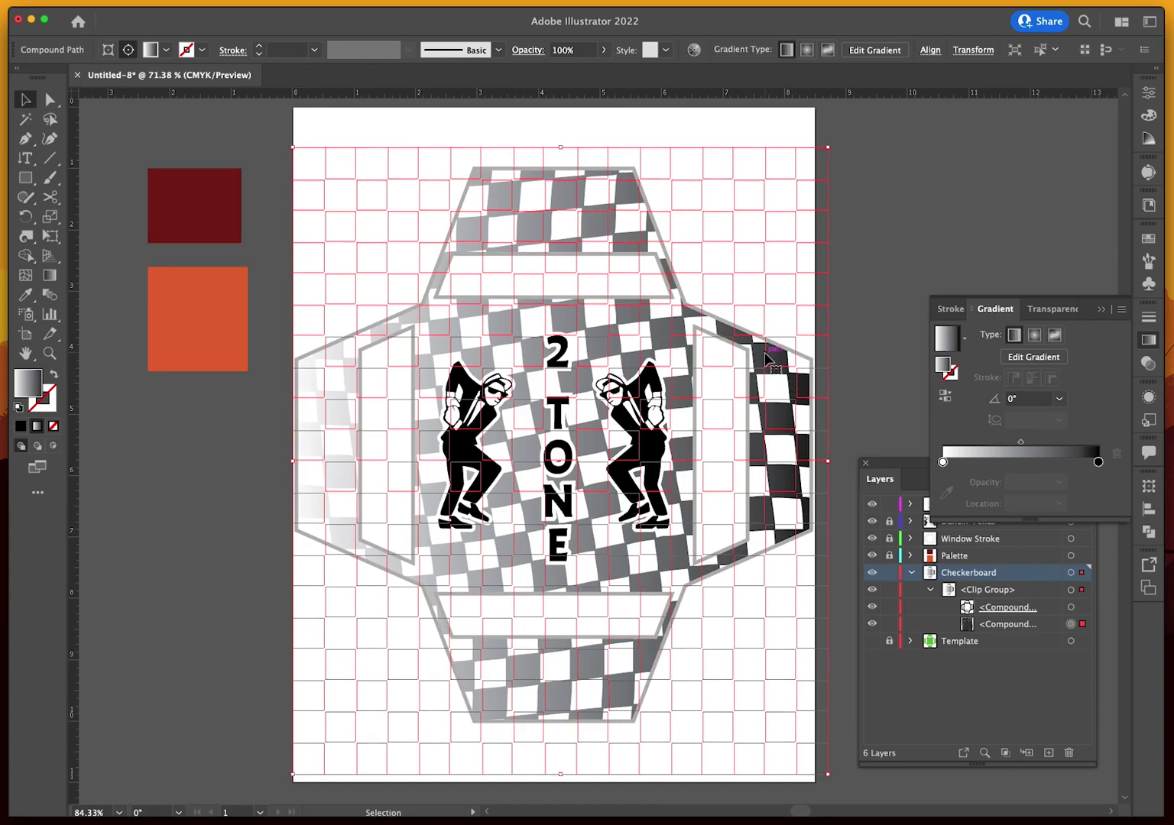
Select the gradient's white color stop and change the checkerboard's gradient type to radial
mouse_move(1098, 462)
left_mouse_down()
mouse_move(997, 462)
mouse_move(1098, 462)
left_mouse_up()
mouse_move(942, 462)
left_mouse_down()
mouse_move(1023, 463)
mouse_move(926, 462)
left_mouse_up()
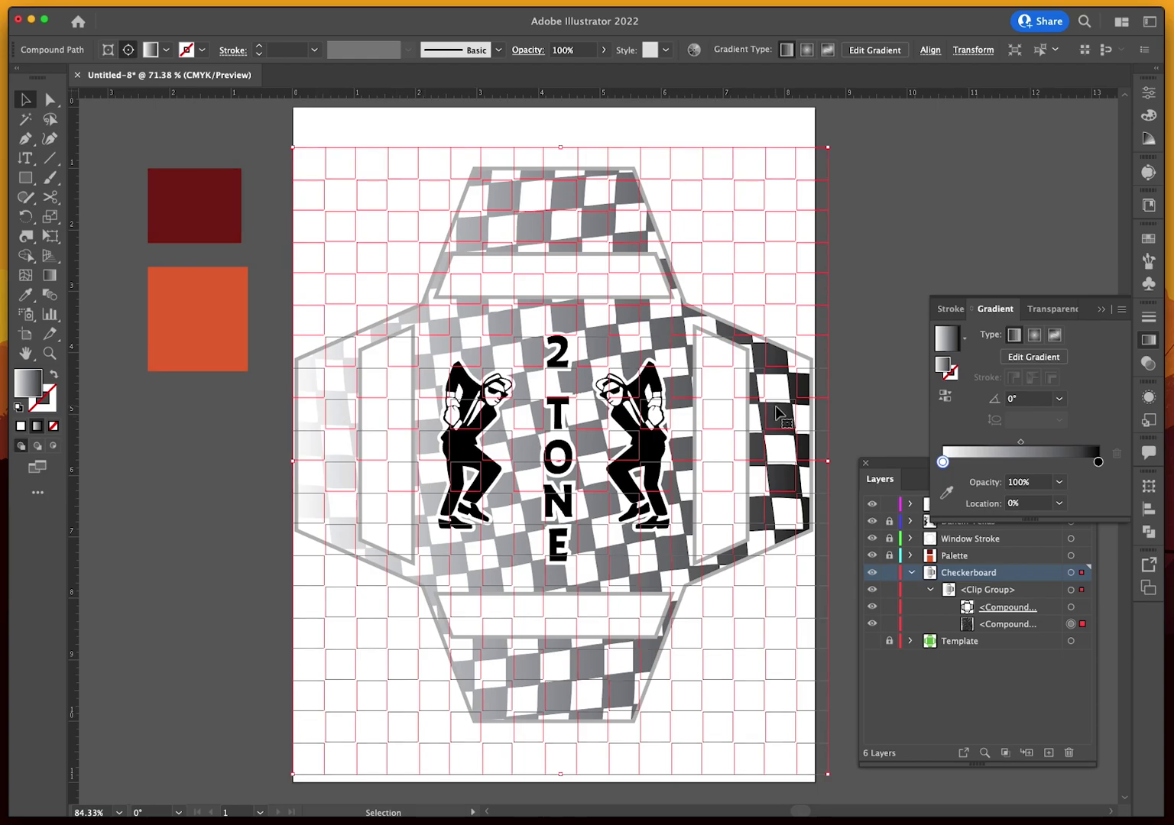
left_click(1034, 335)
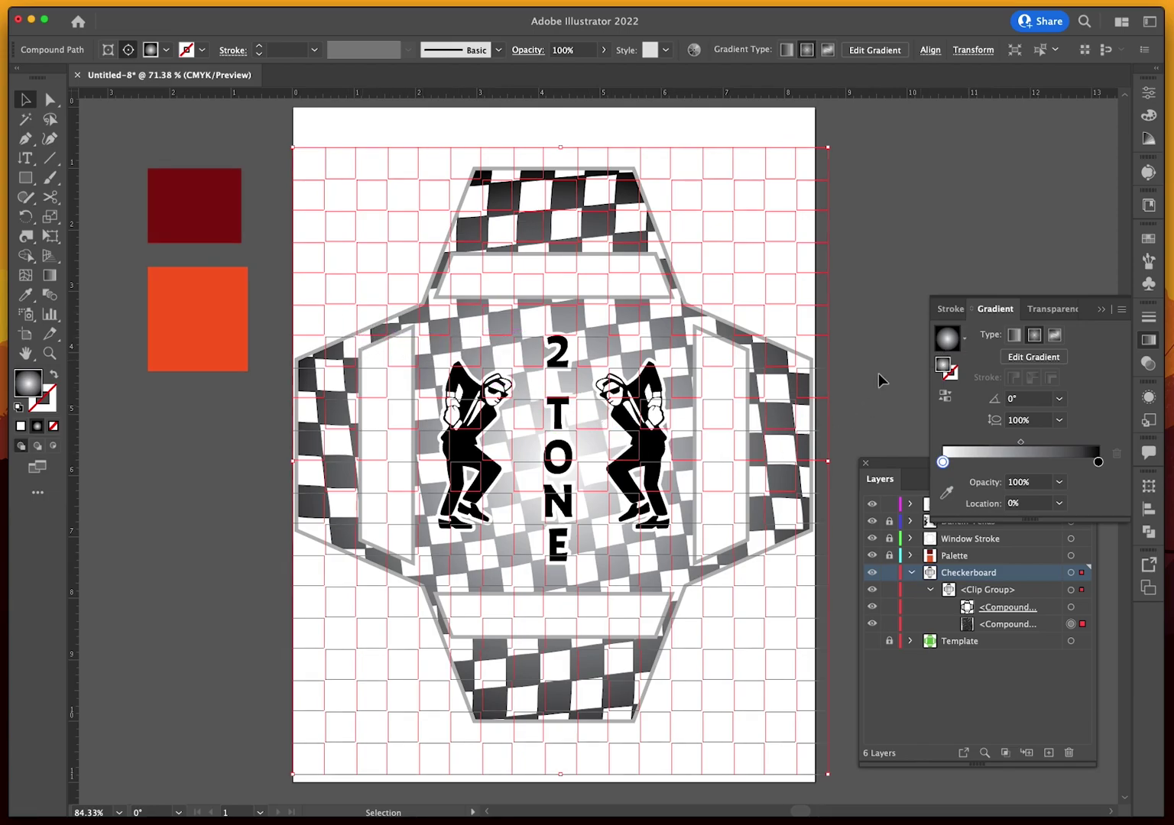
Use the Gradient tool to move the checkerboard's radial gradient center up to the left dancer's head
key("g")
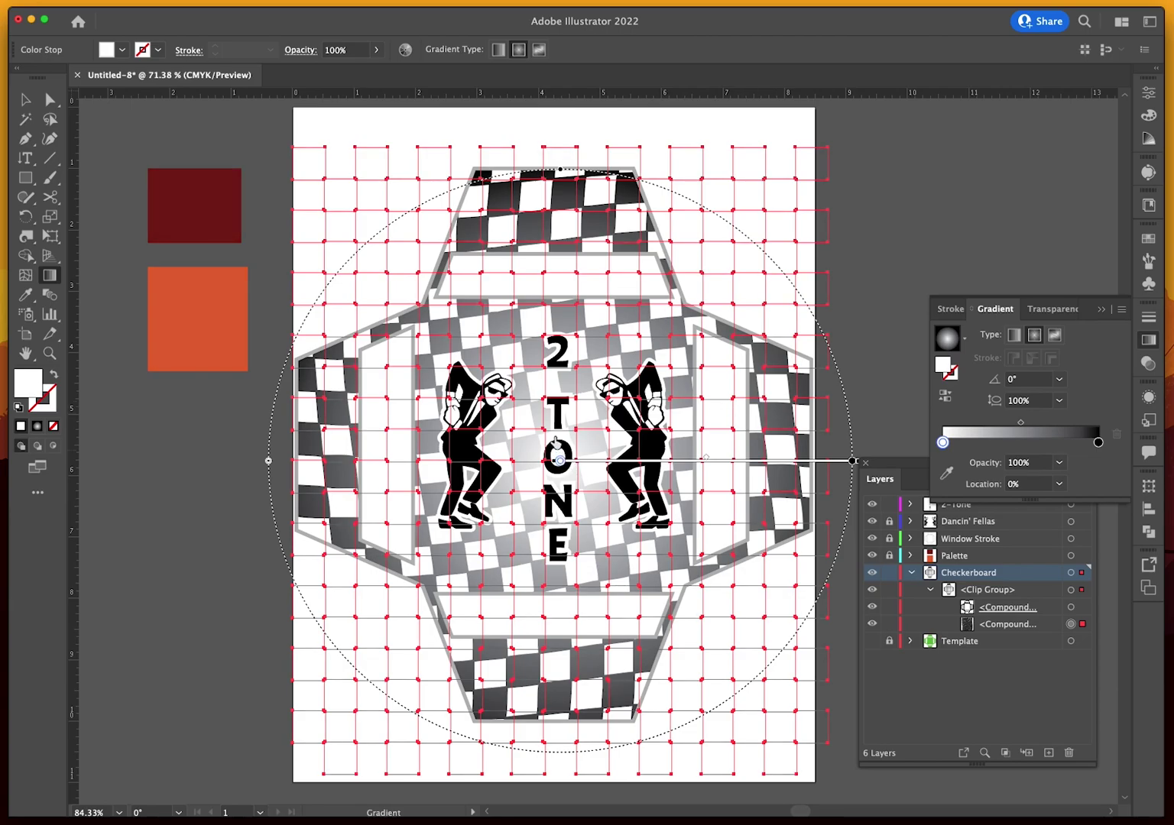
left_click_drag(612, 463, 558, 372)
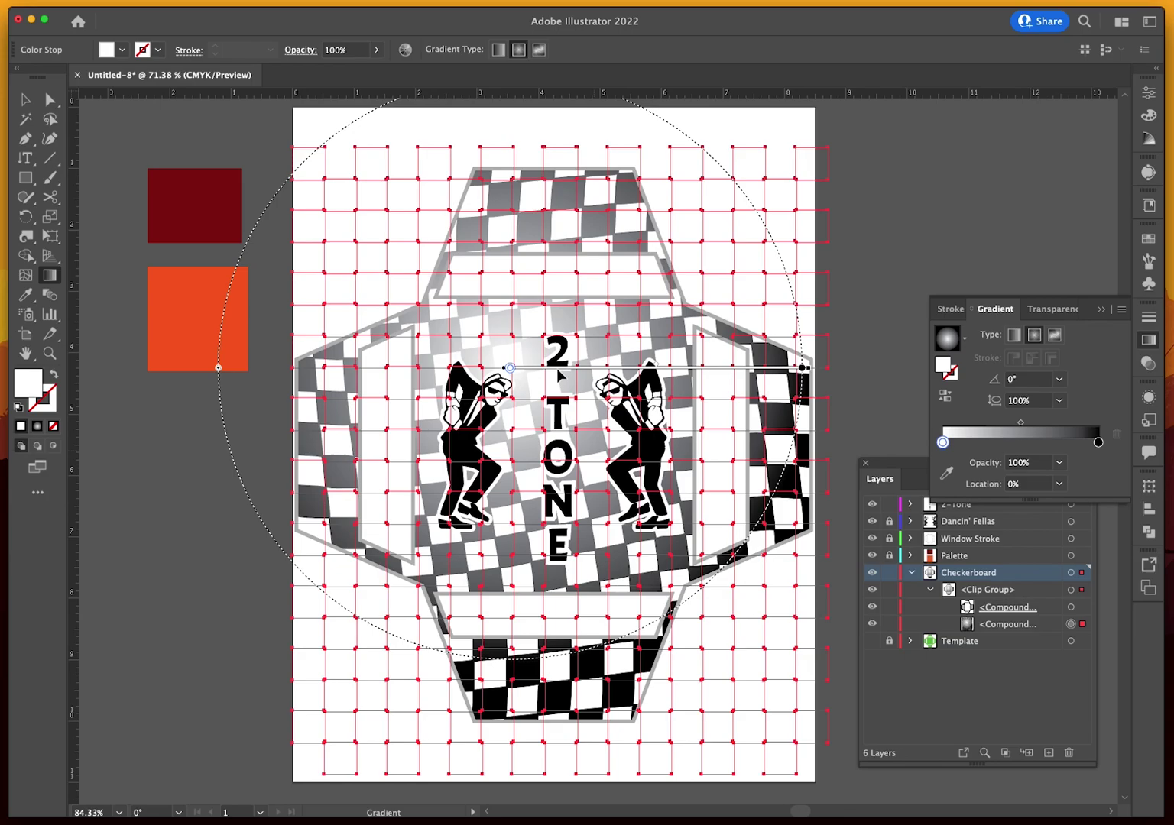
left_click_drag(558, 371, 551, 374)
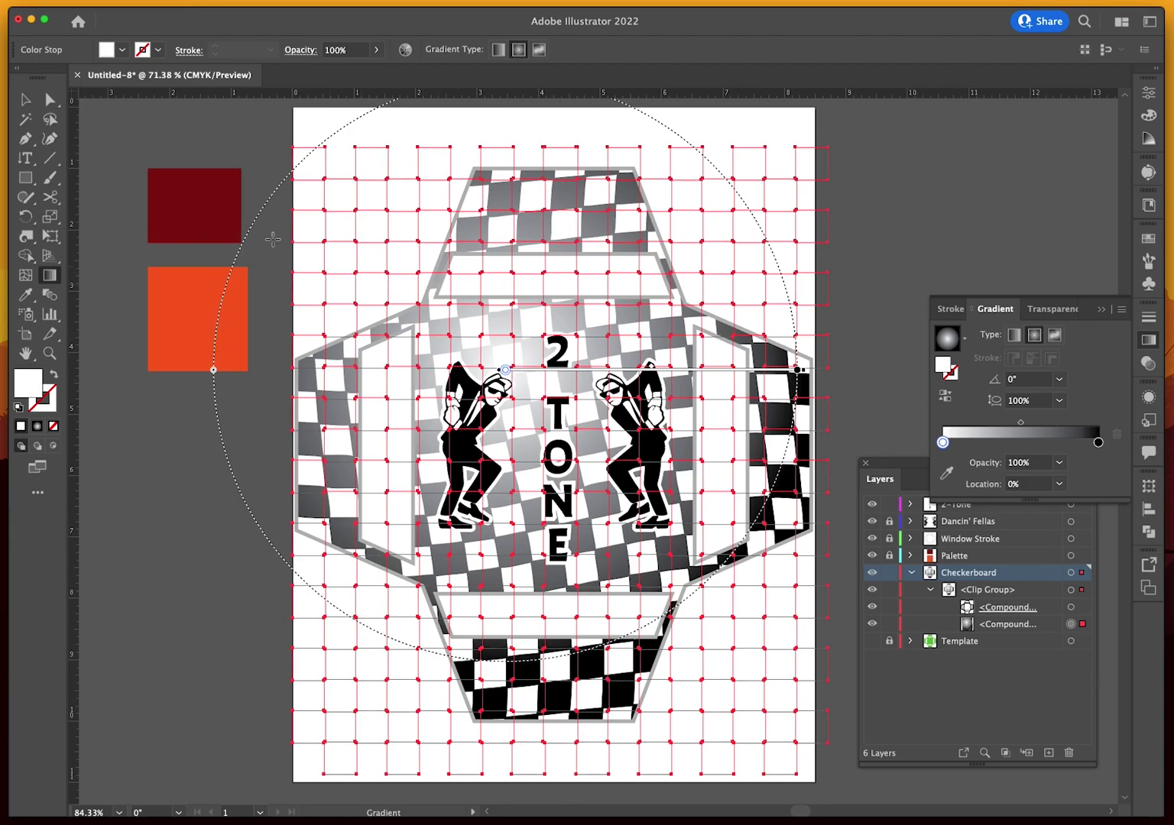
Add a third color stop to the checkerboard's gradient, slide it to about 39% and remove it
left_click(955, 442)
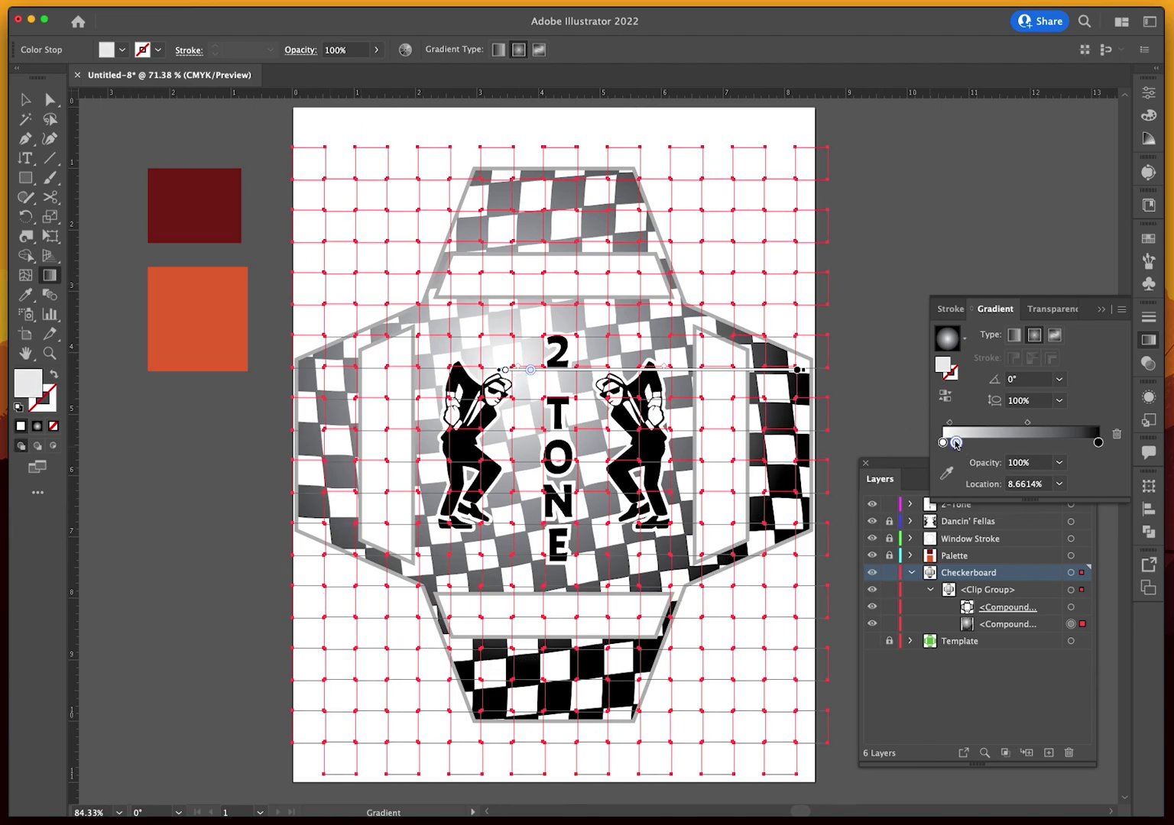
left_click_drag(955, 443, 1003, 443)
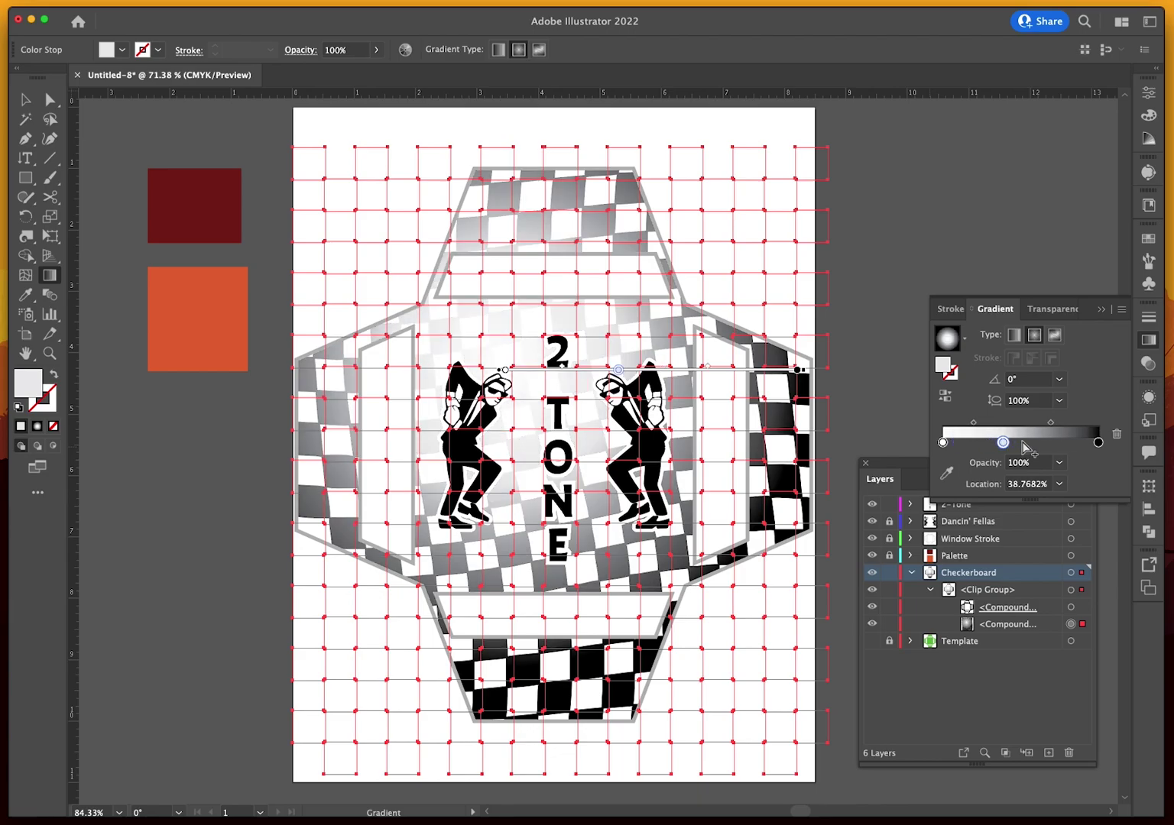
left_click(1115, 433)
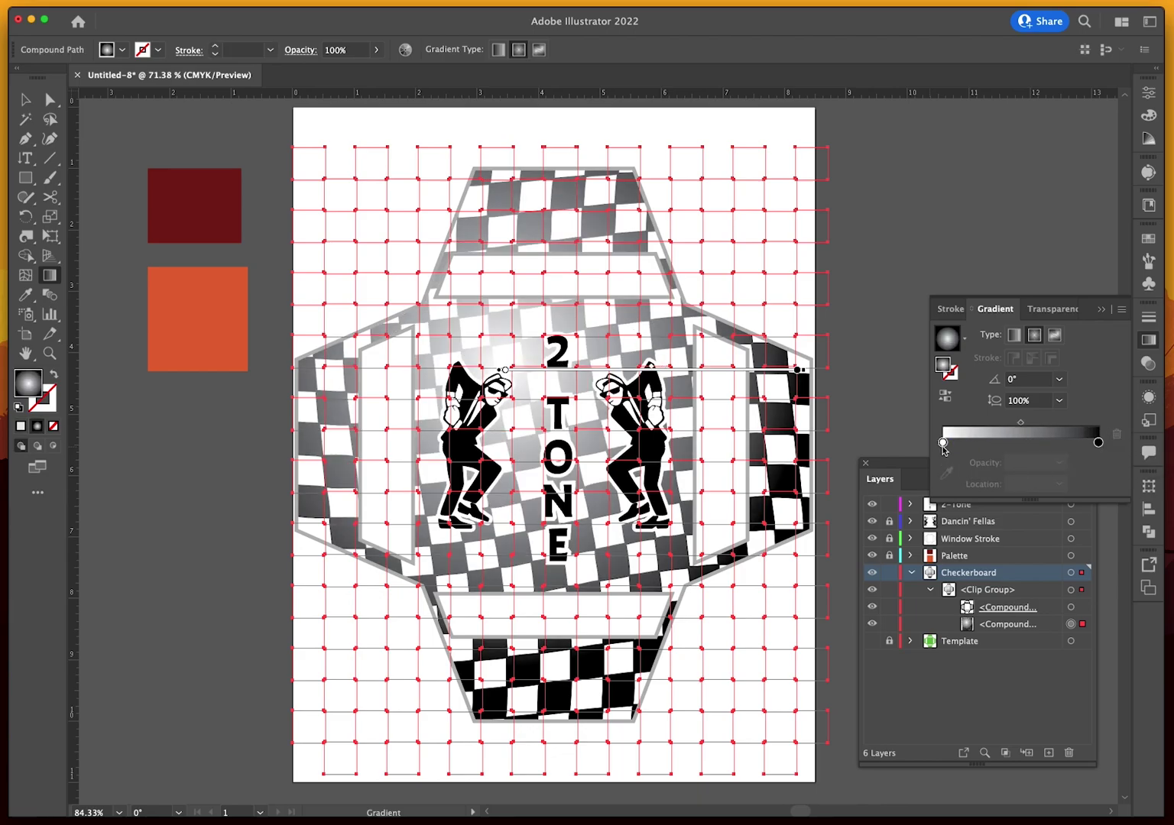
Recolor the gradient's white color stop by sampling the orange palette square
left_click(943, 443)
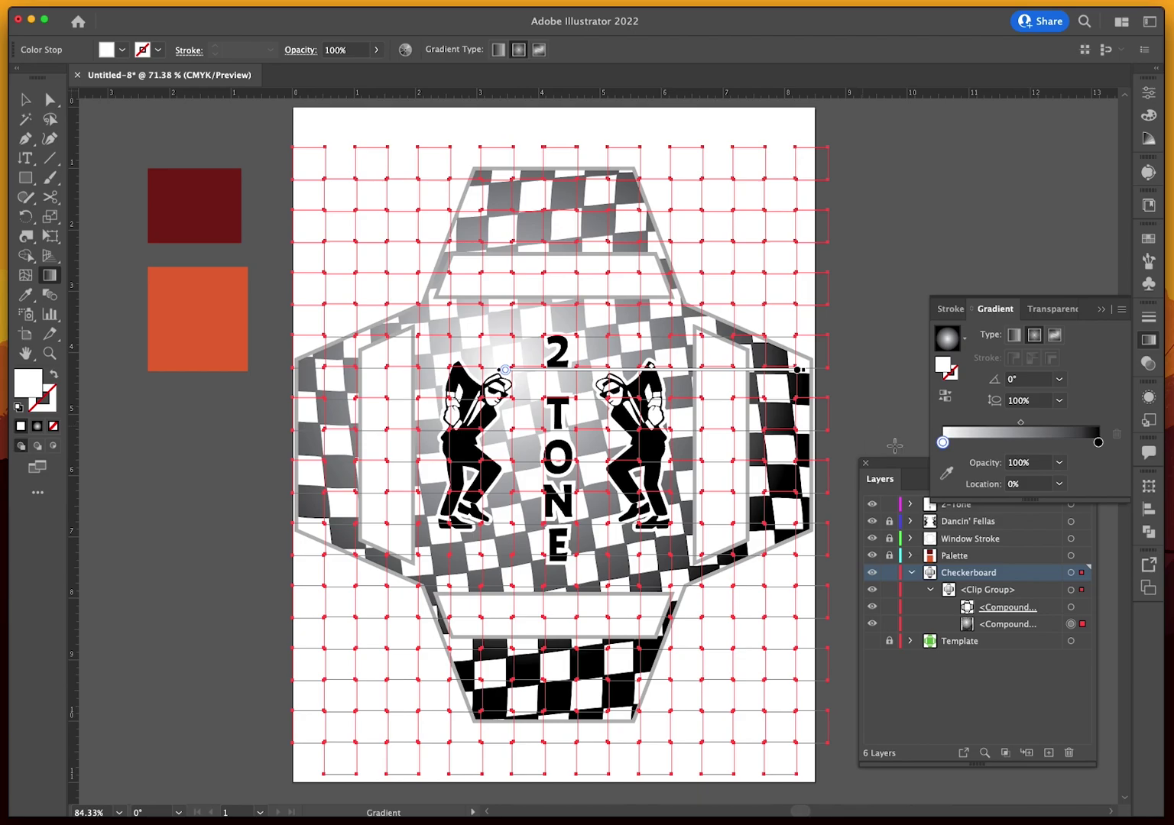
left_click(943, 474)
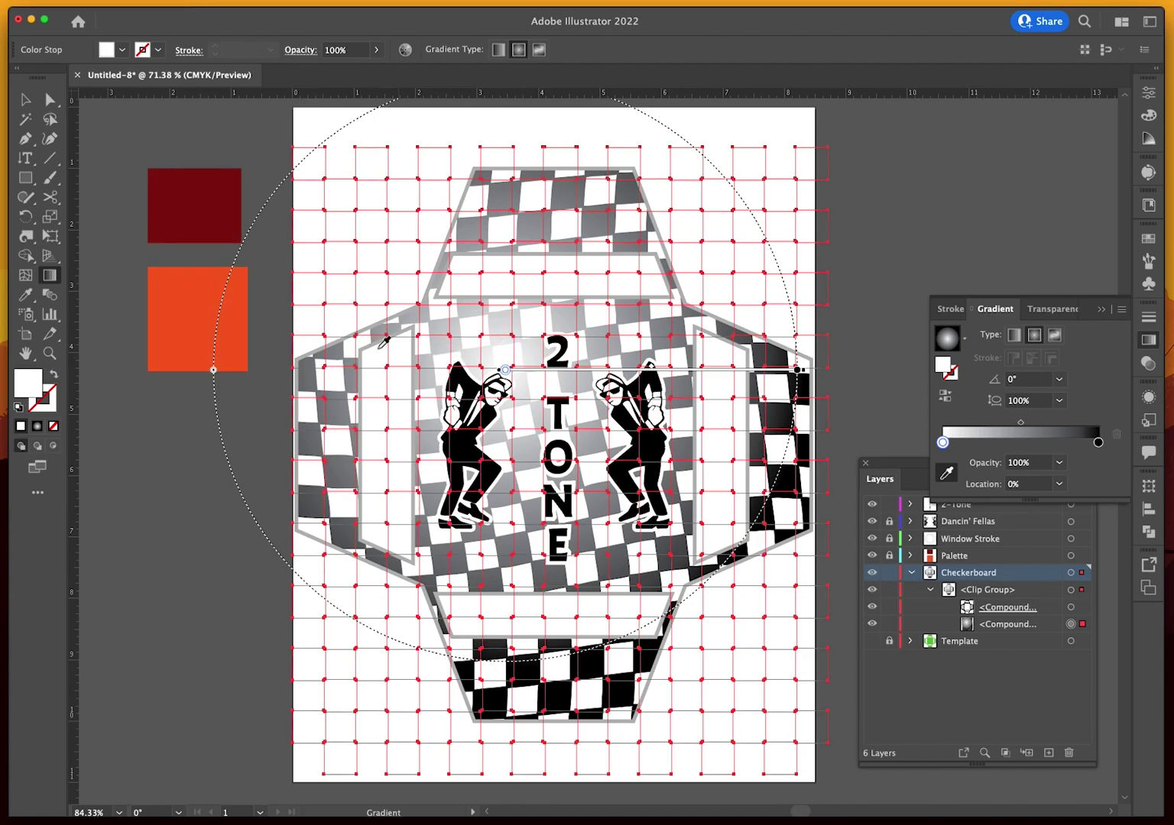
left_click(187, 310)
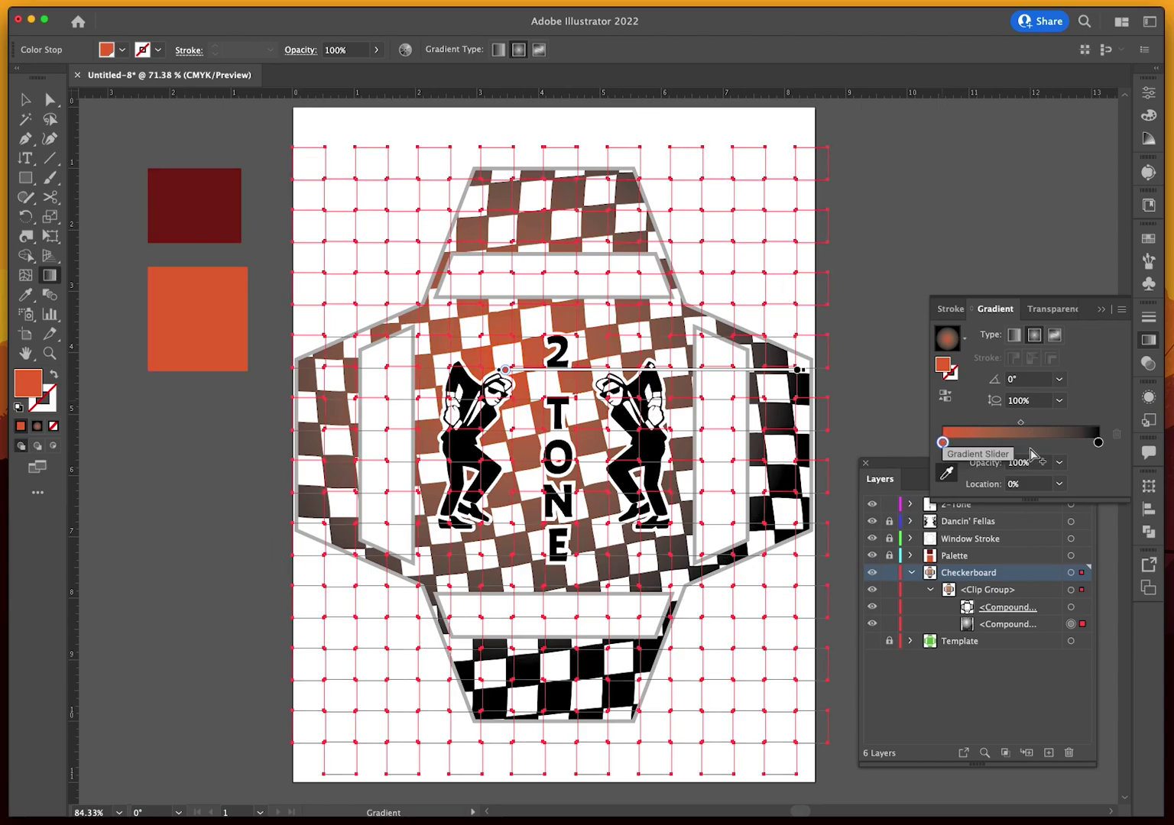
Recolor the gradient's black color stop by sampling the dark red palette square, and deselect the checkerboard
left_click(1098, 443)
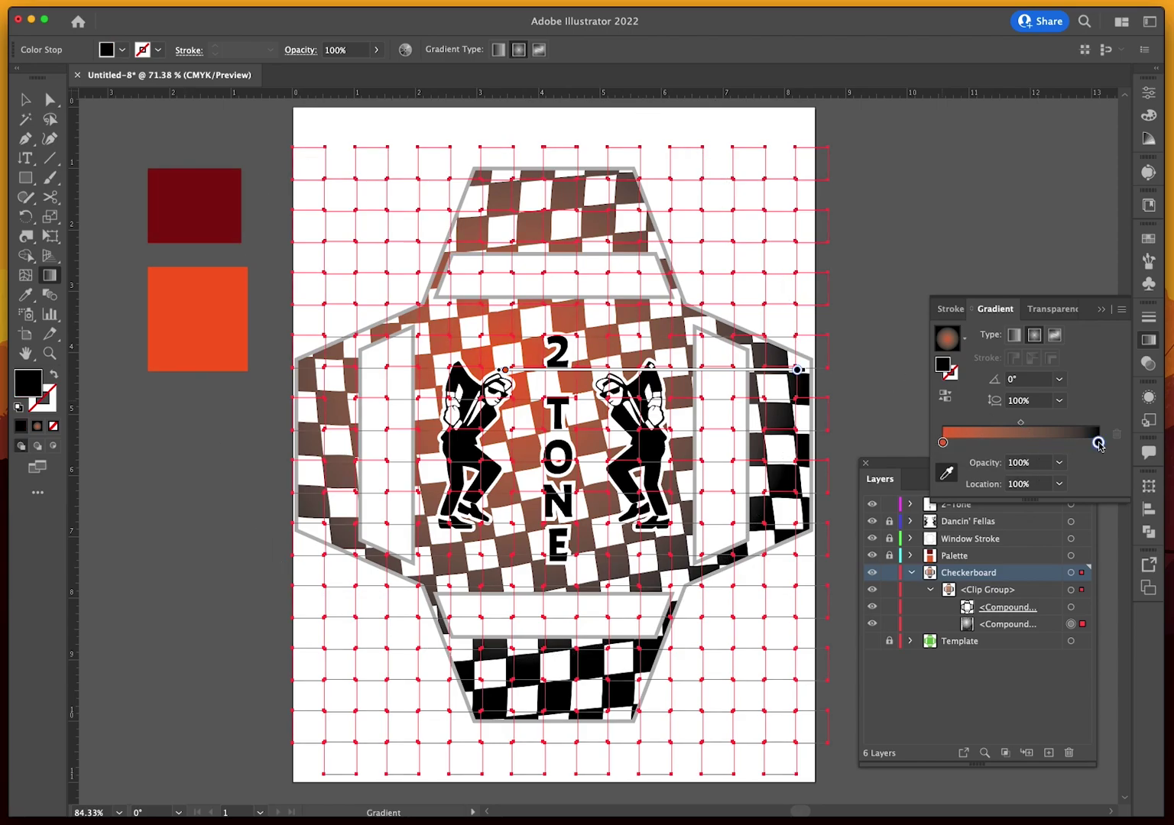
left_click(953, 473)
left_click(945, 473)
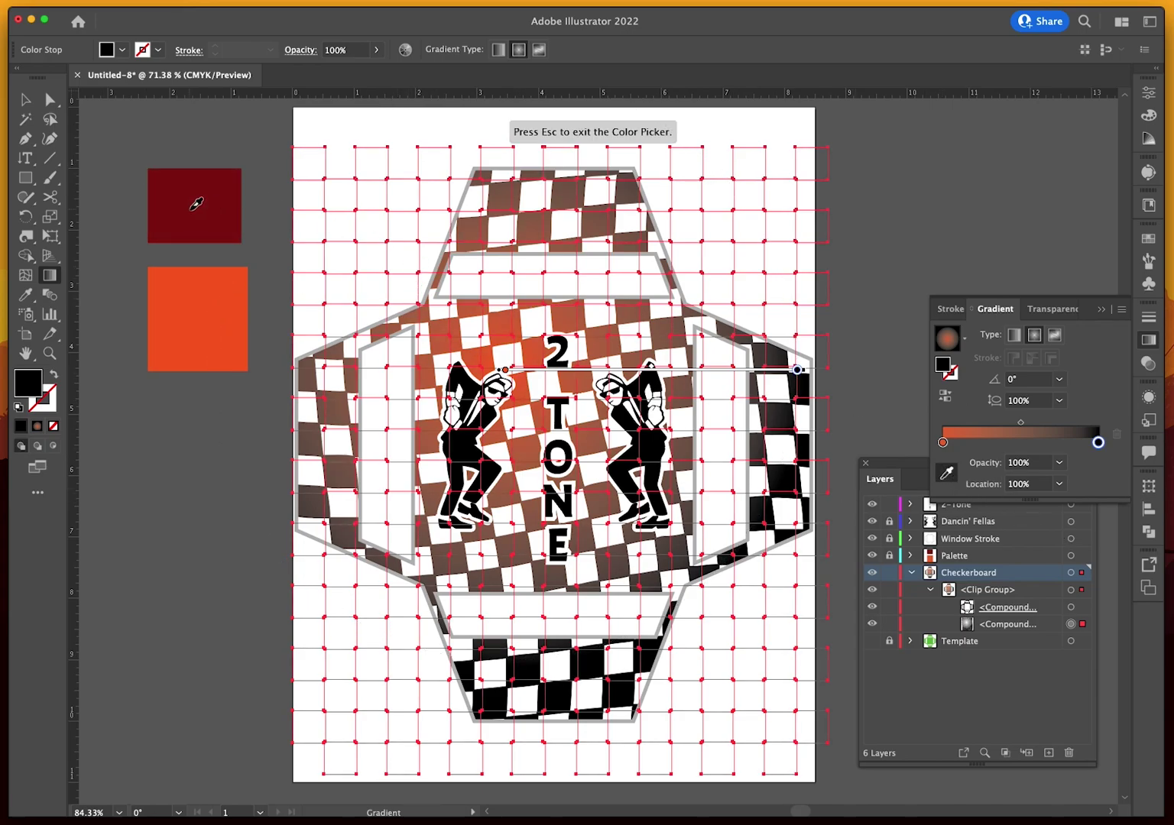
left_click(196, 203)
key("v")
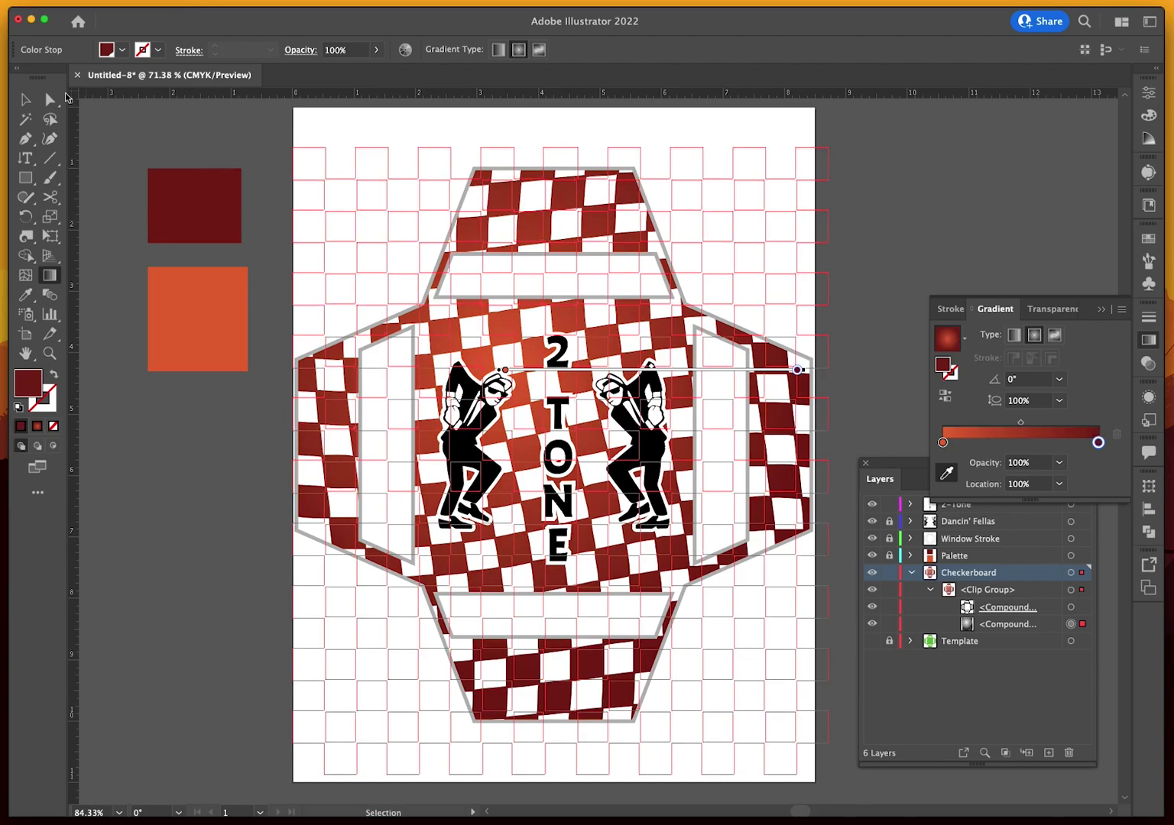
left_click(177, 143)
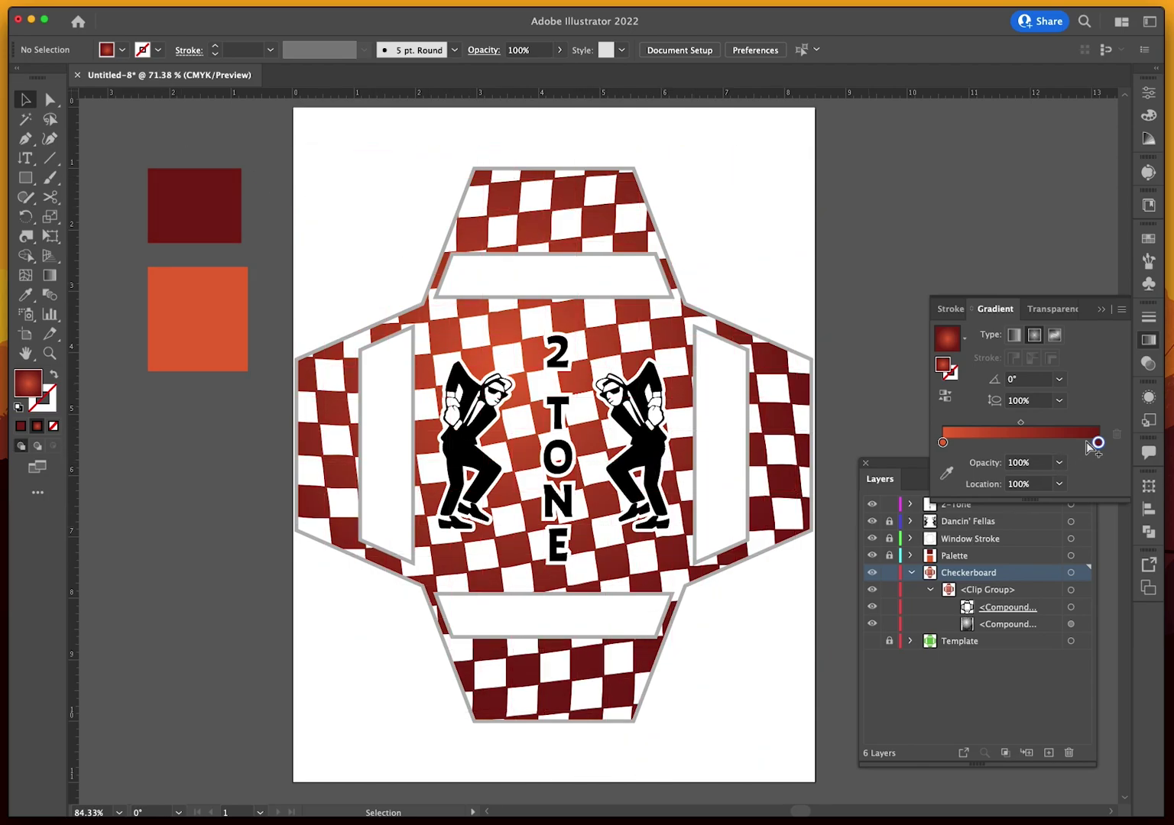
Target the checkerboard's lower compound path and move its gradient midpoint to about 22%, to 87% and back to about 21%
left_click_drag(1093, 445, 975, 424)
left_click(1114, 437)
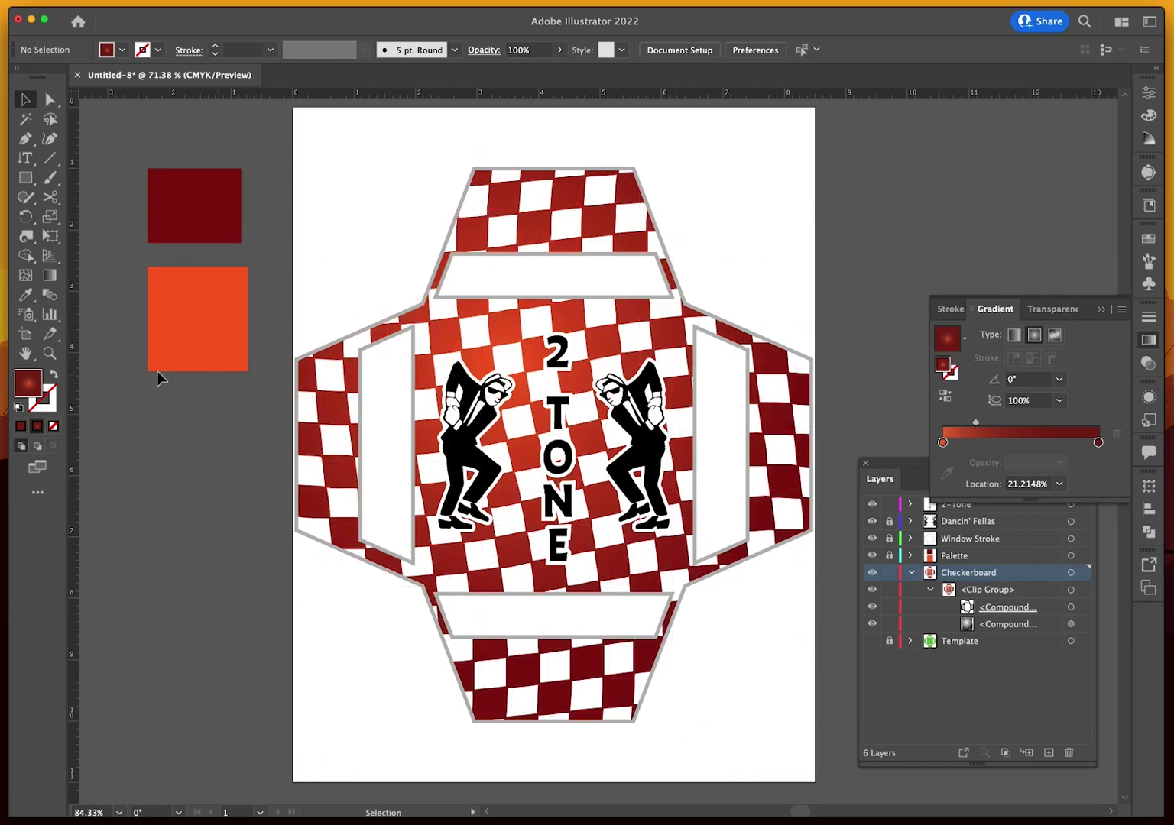
left_click(418, 415)
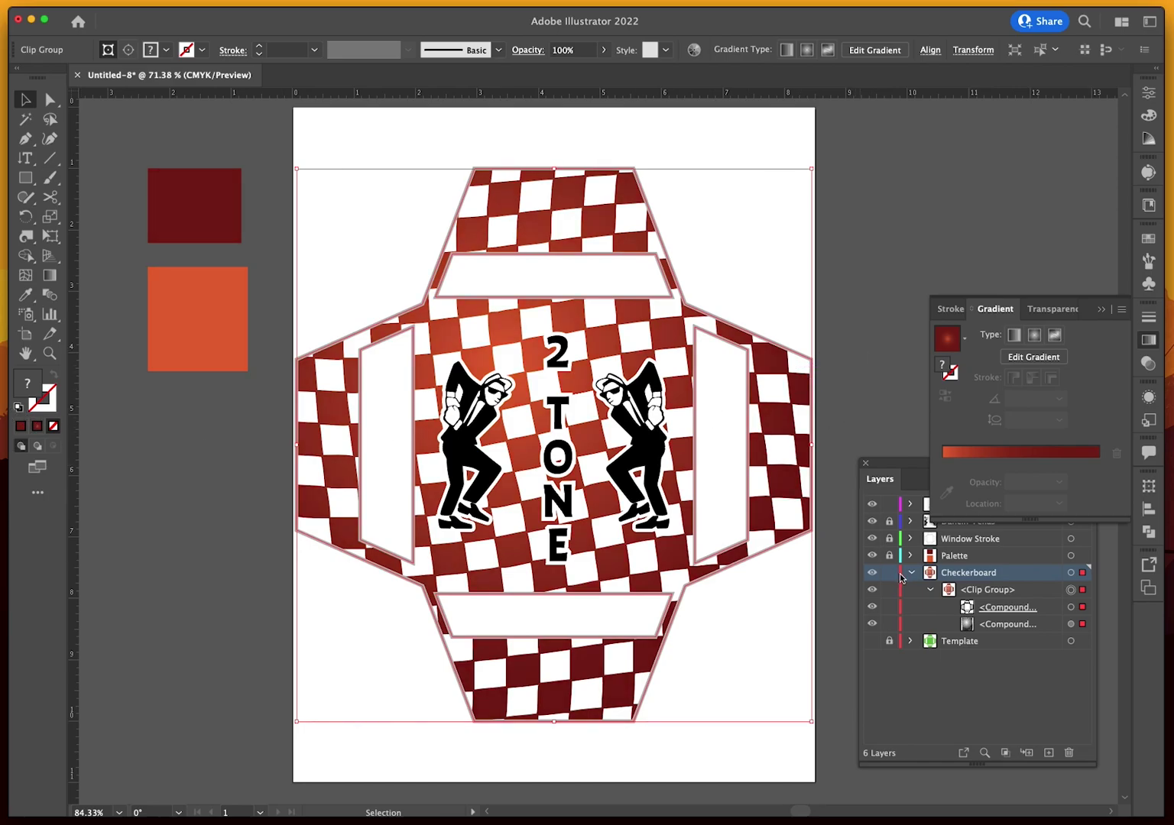
left_click(1070, 623)
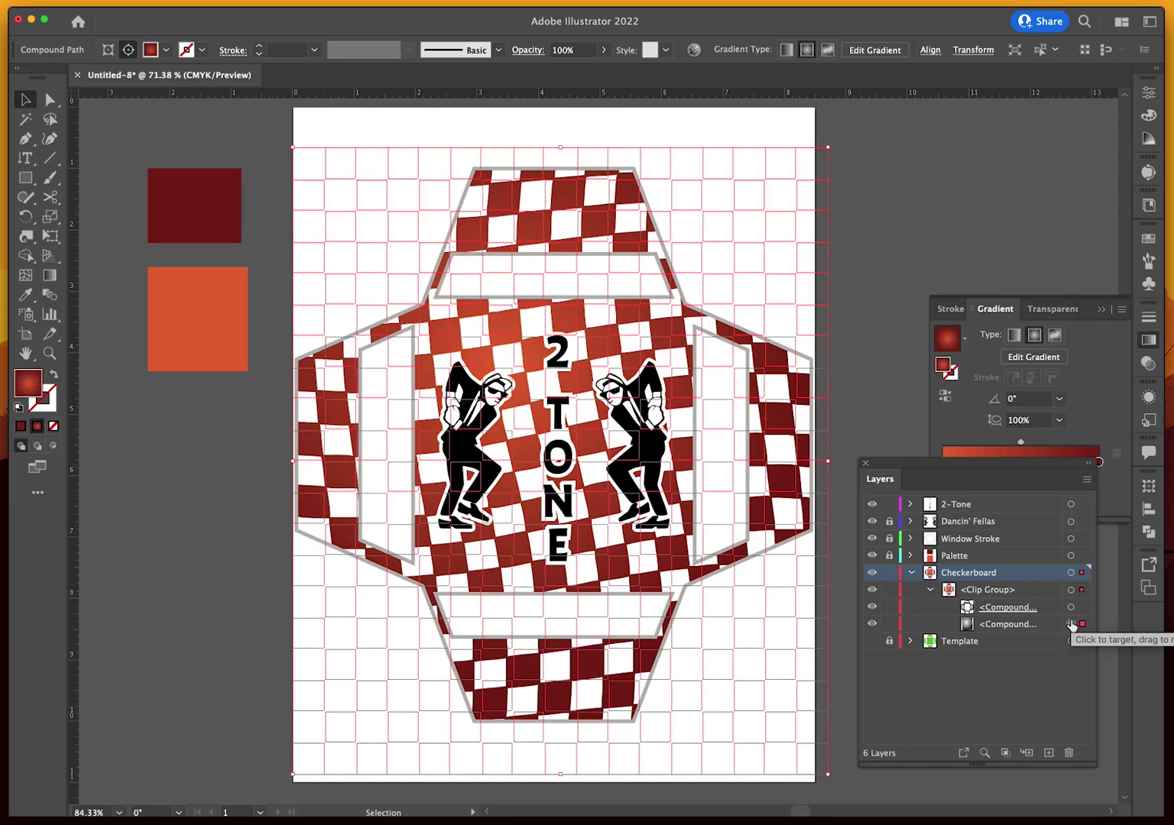
left_click(974, 415)
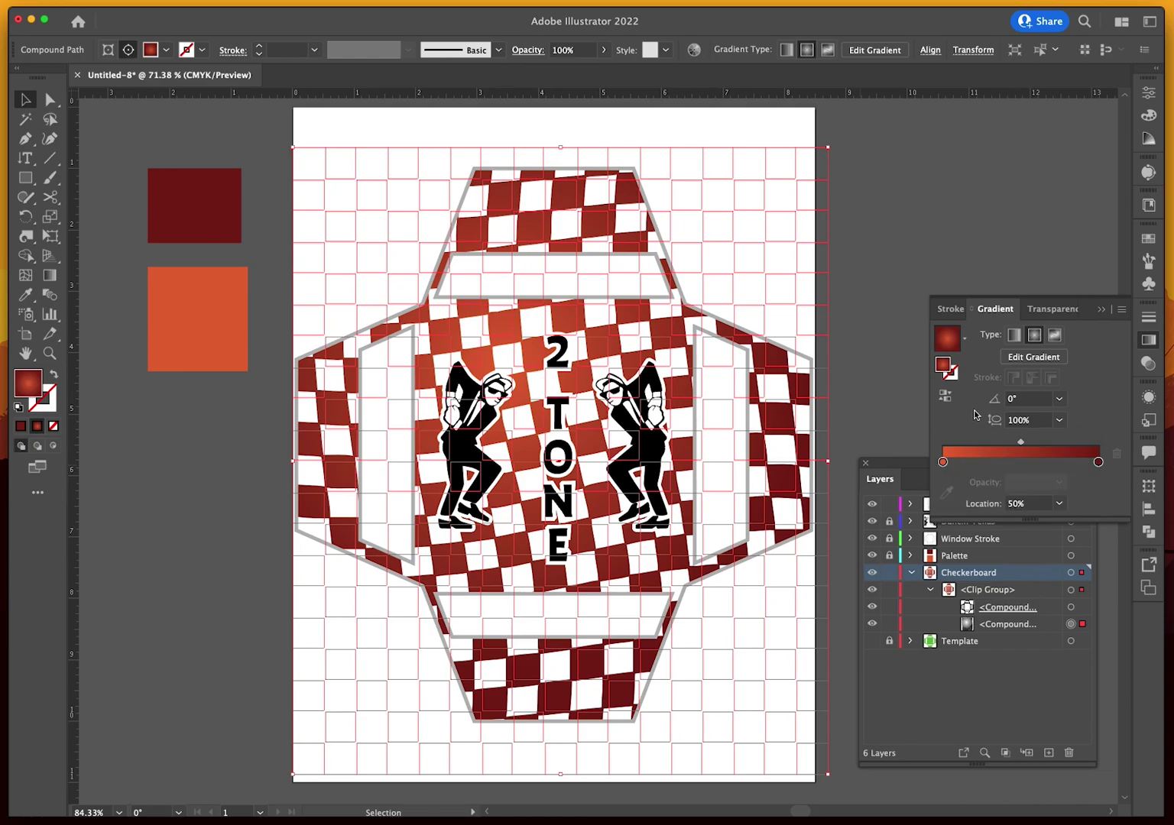
left_click_drag(1016, 449, 976, 447)
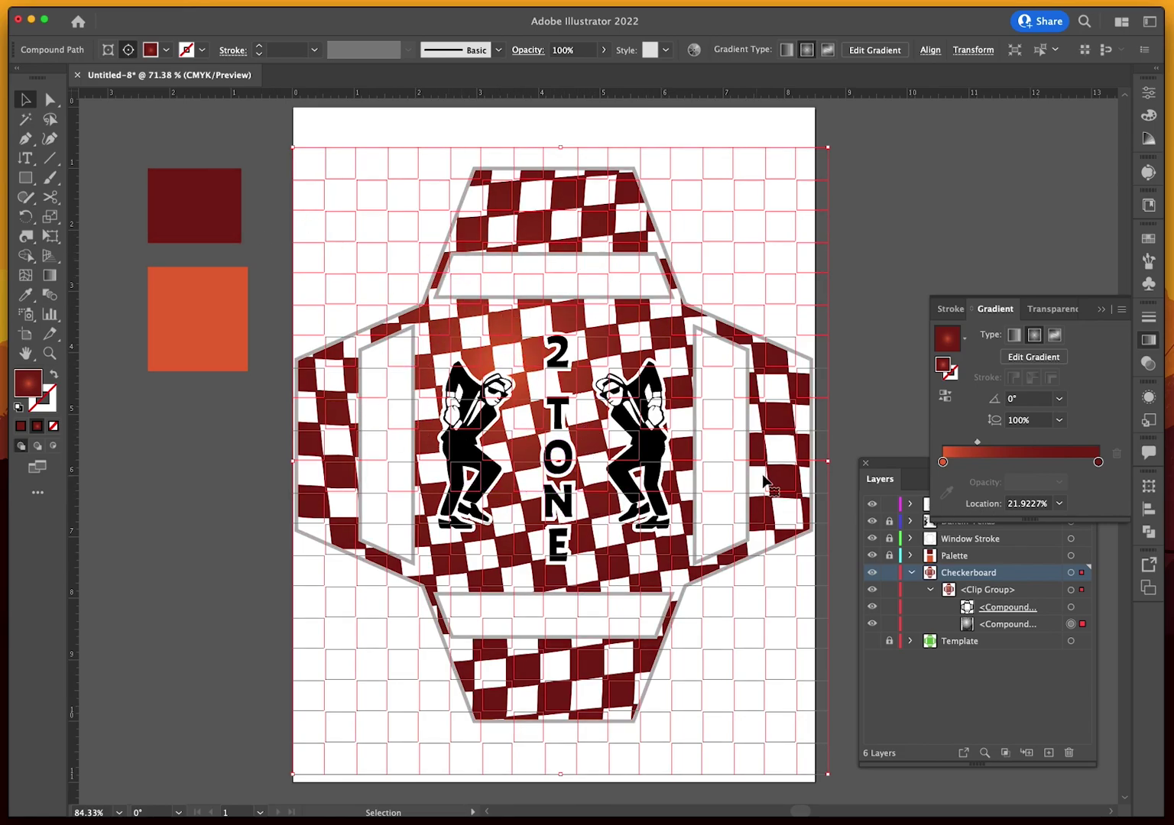
left_click_drag(977, 445, 1085, 448)
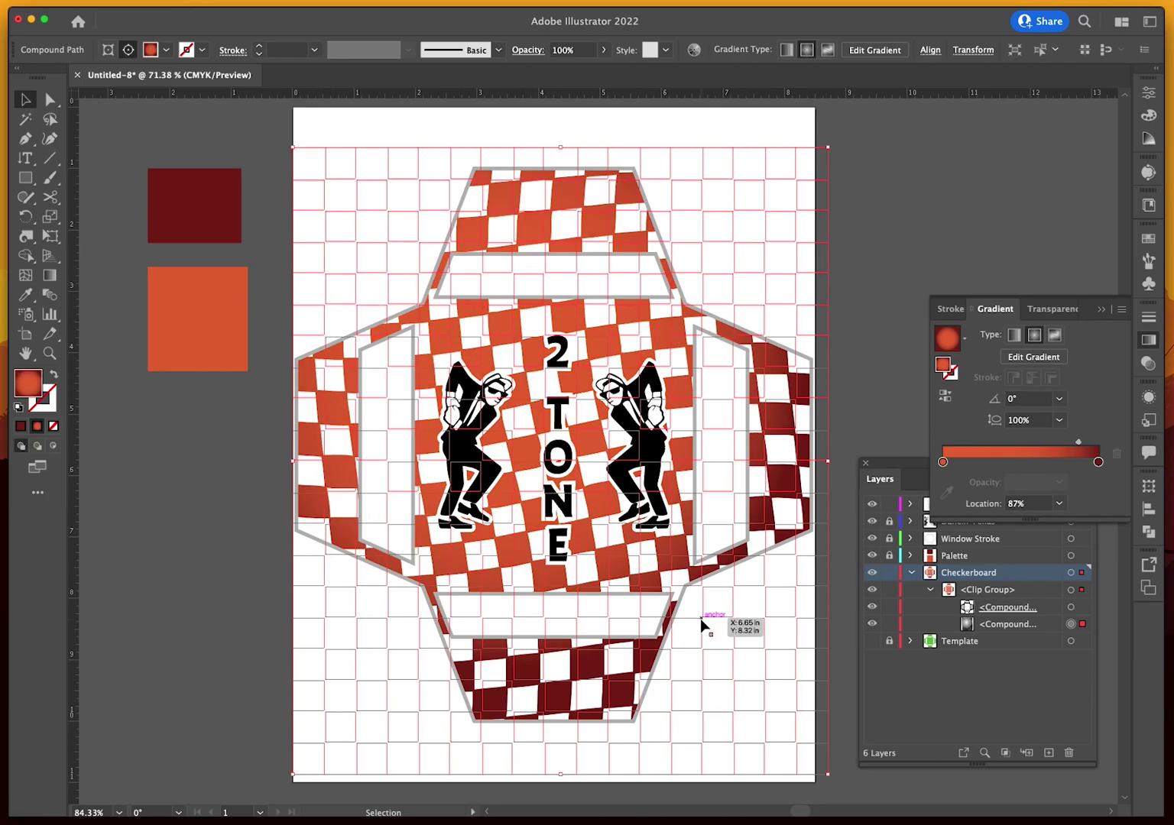
left_click_drag(1077, 441, 973, 441)
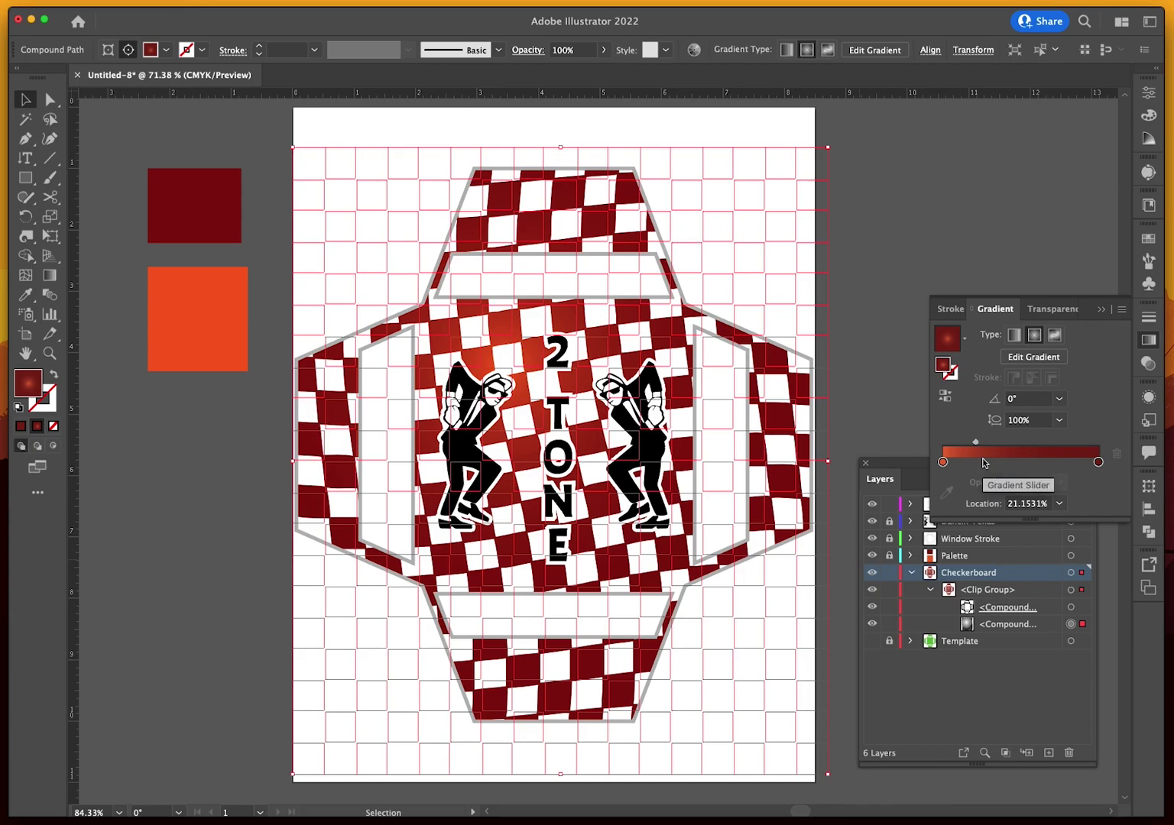
Add three color stops to the checkerboard's gradient, coloring the one at about 39% green and the one at about 77% blue
left_click(1004, 462)
left_click(1029, 462)
left_click(1061, 462)
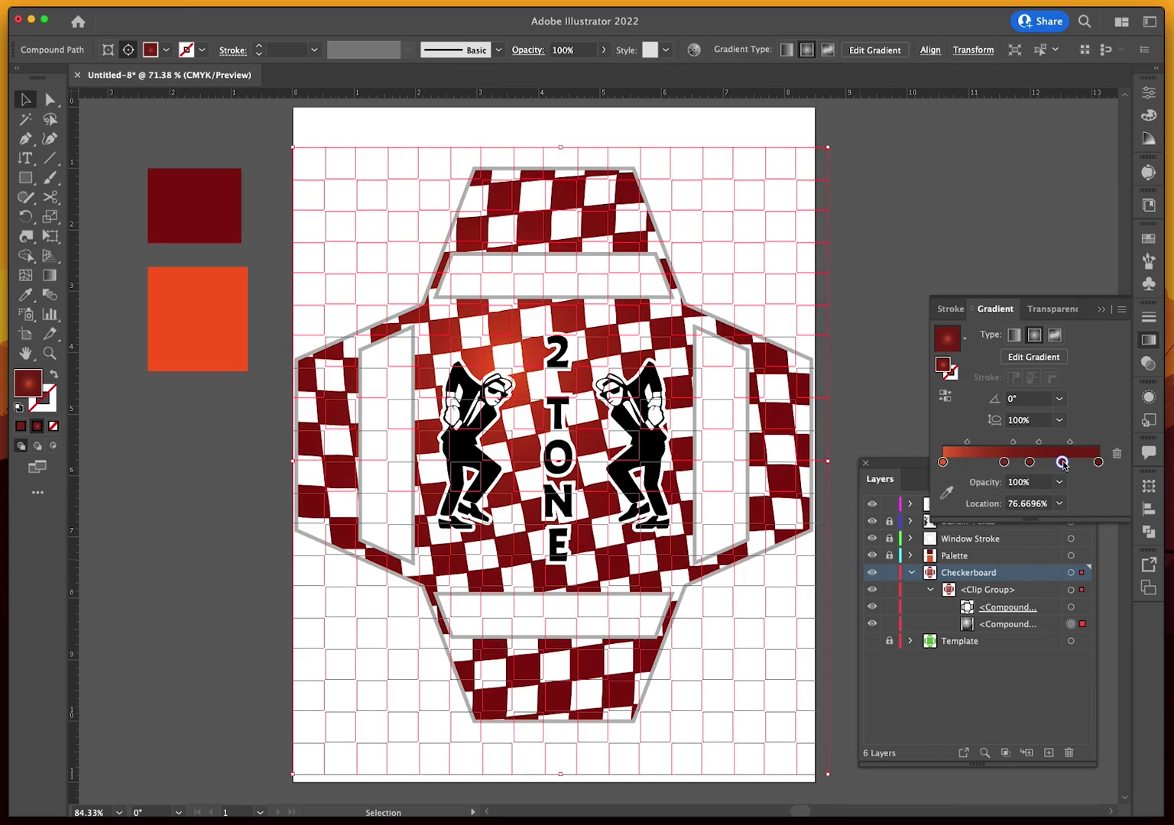
left_click(1004, 462)
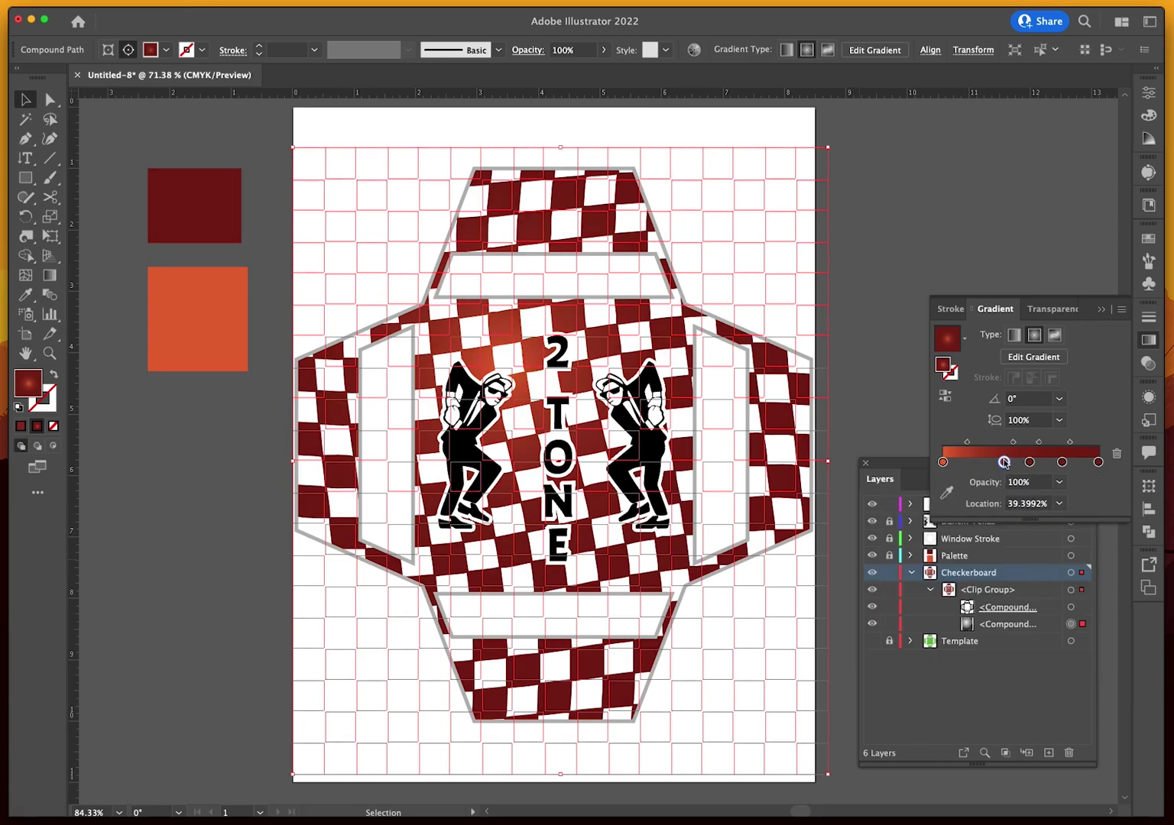
double_click(1004, 463)
left_click(984, 625)
left_click(1061, 463)
double_click(1062, 463)
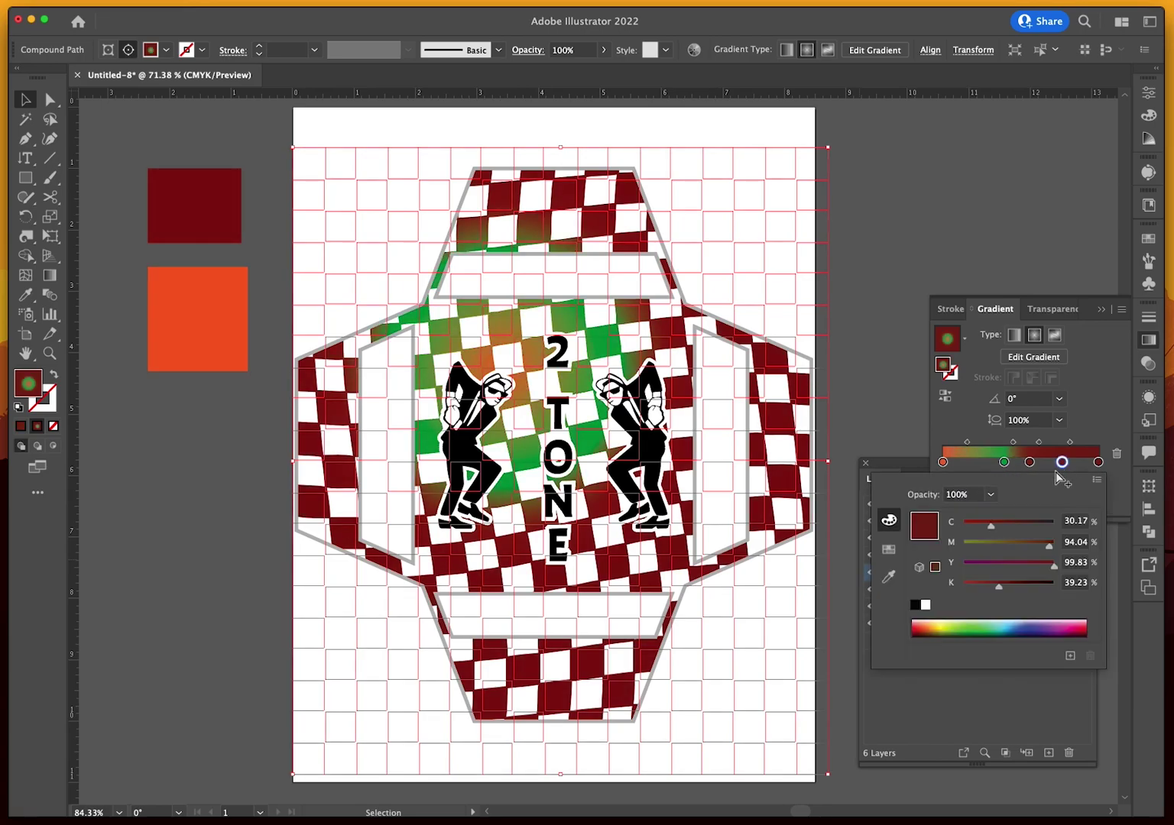
left_click(1034, 626)
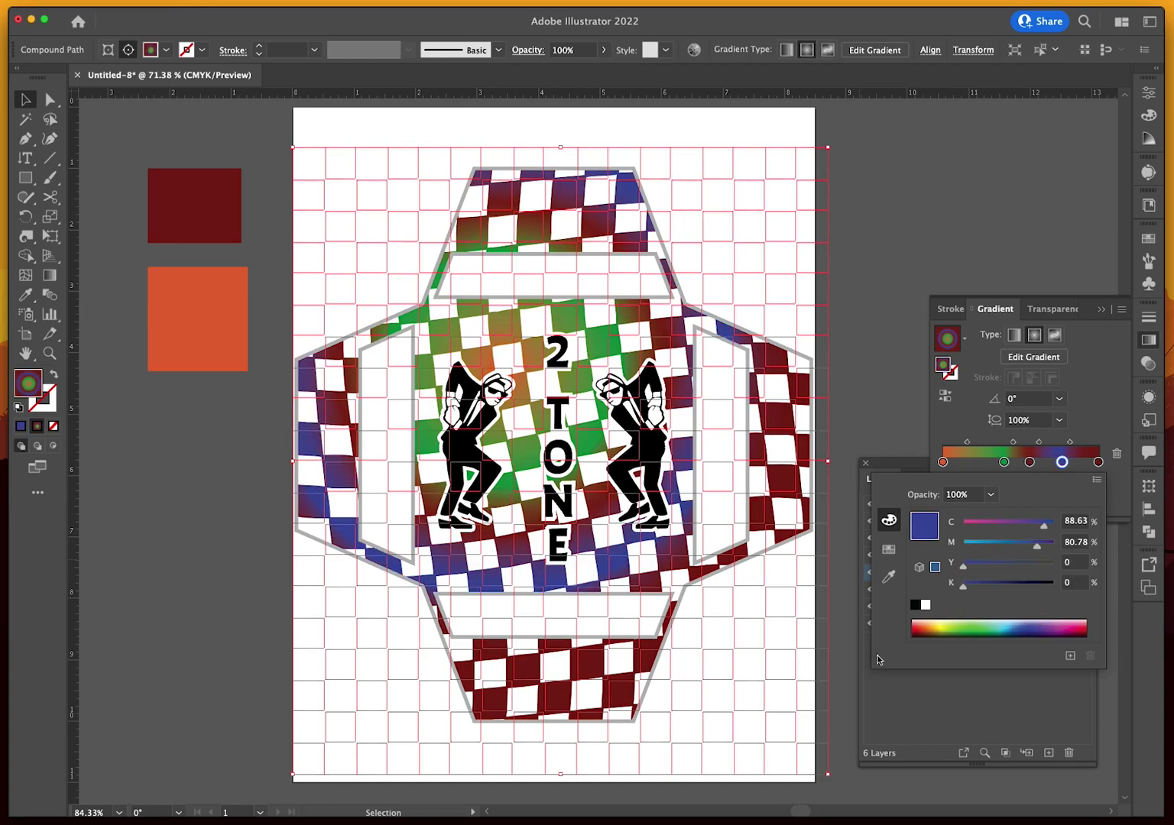
Remove the three added color stops so the gradient runs only from orange to dark red
key("Escape")
left_click(1117, 453)
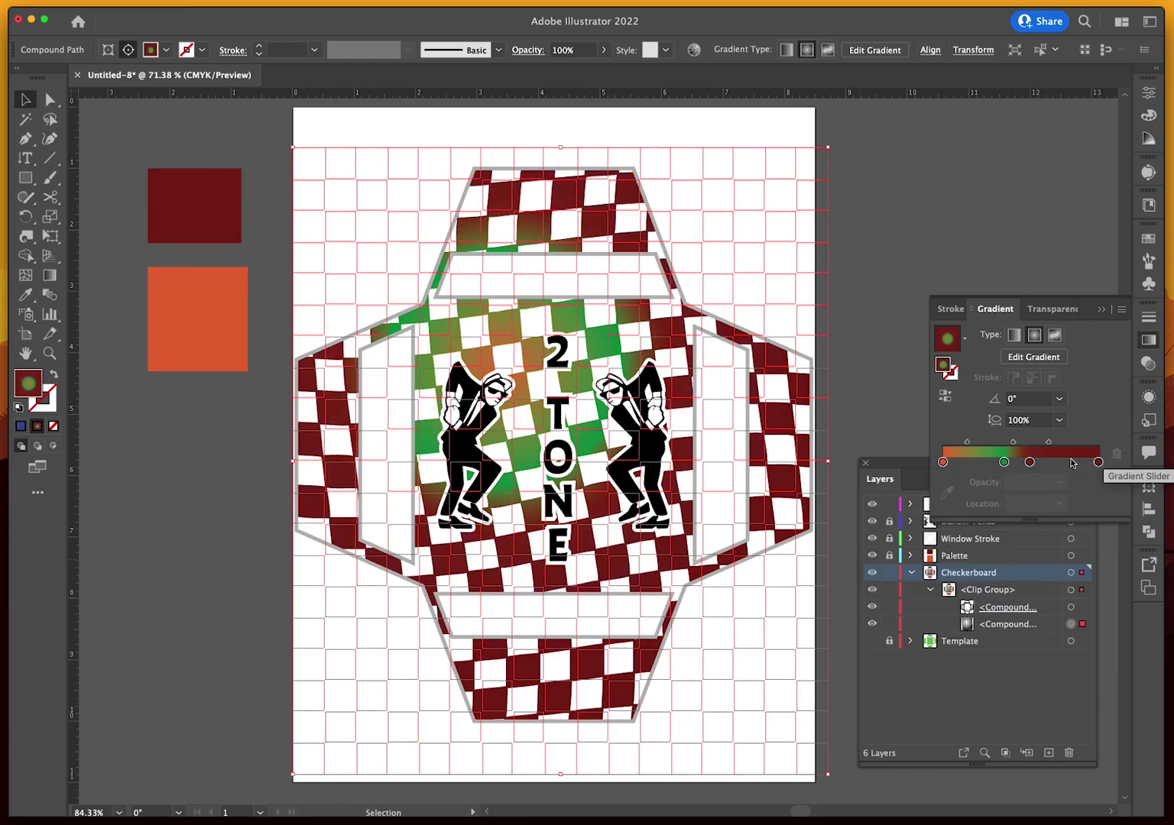
left_click(1029, 463)
key("Delete")
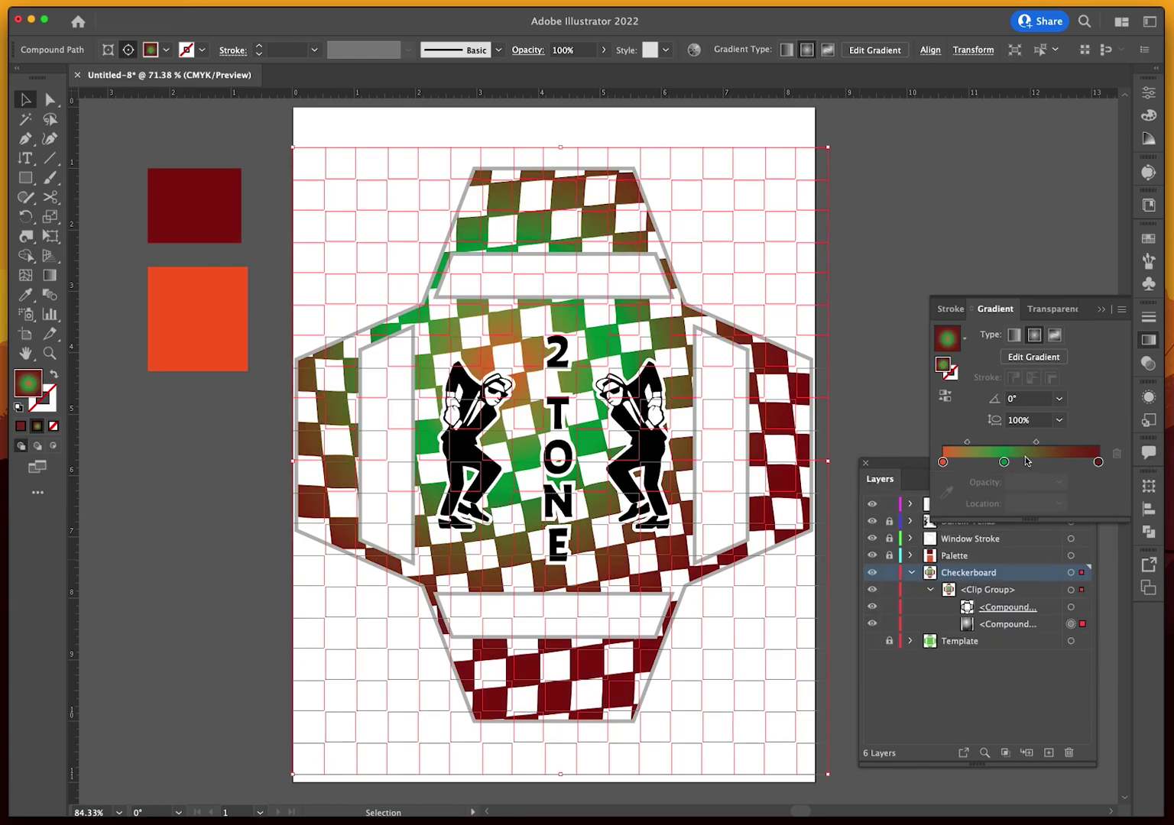
left_click(1003, 463)
left_click(1116, 457)
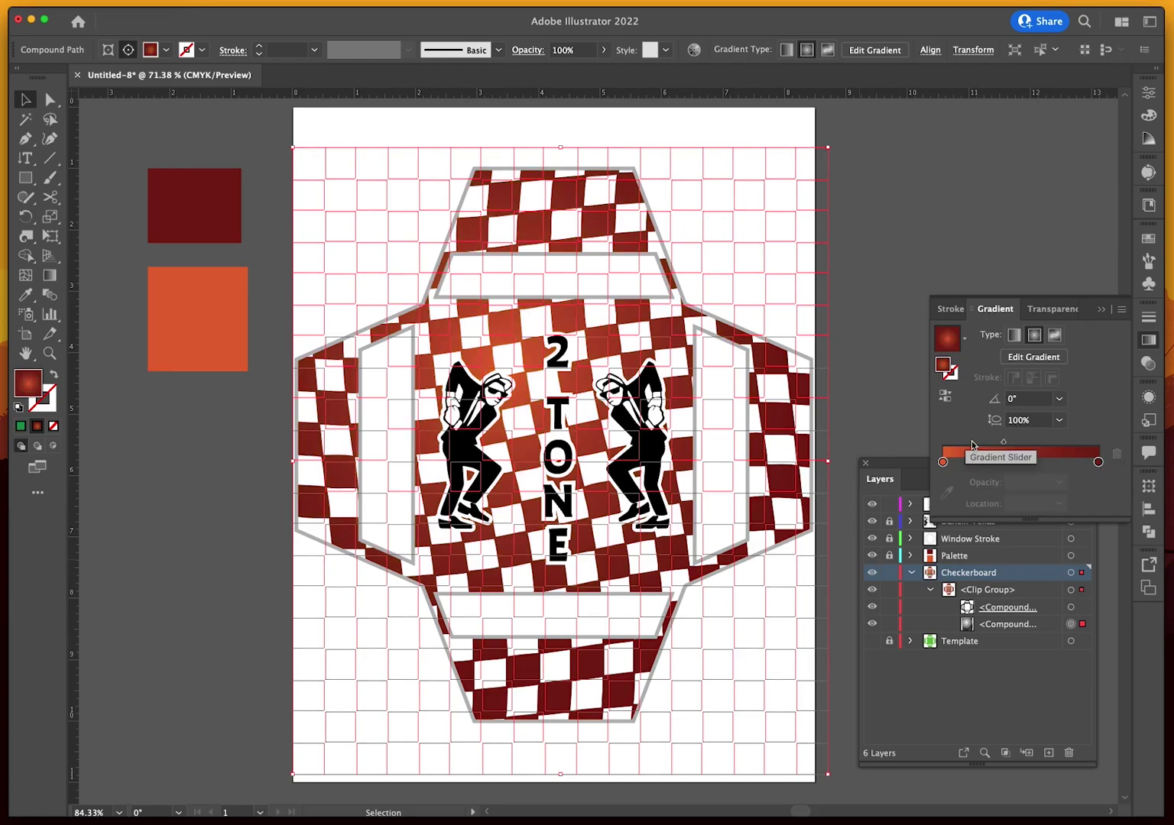
Move the gradient's midpoint to about 30% and its dark red stop to about 85%, and deselect the checkerboard
left_click_drag(1001, 442, 984, 443)
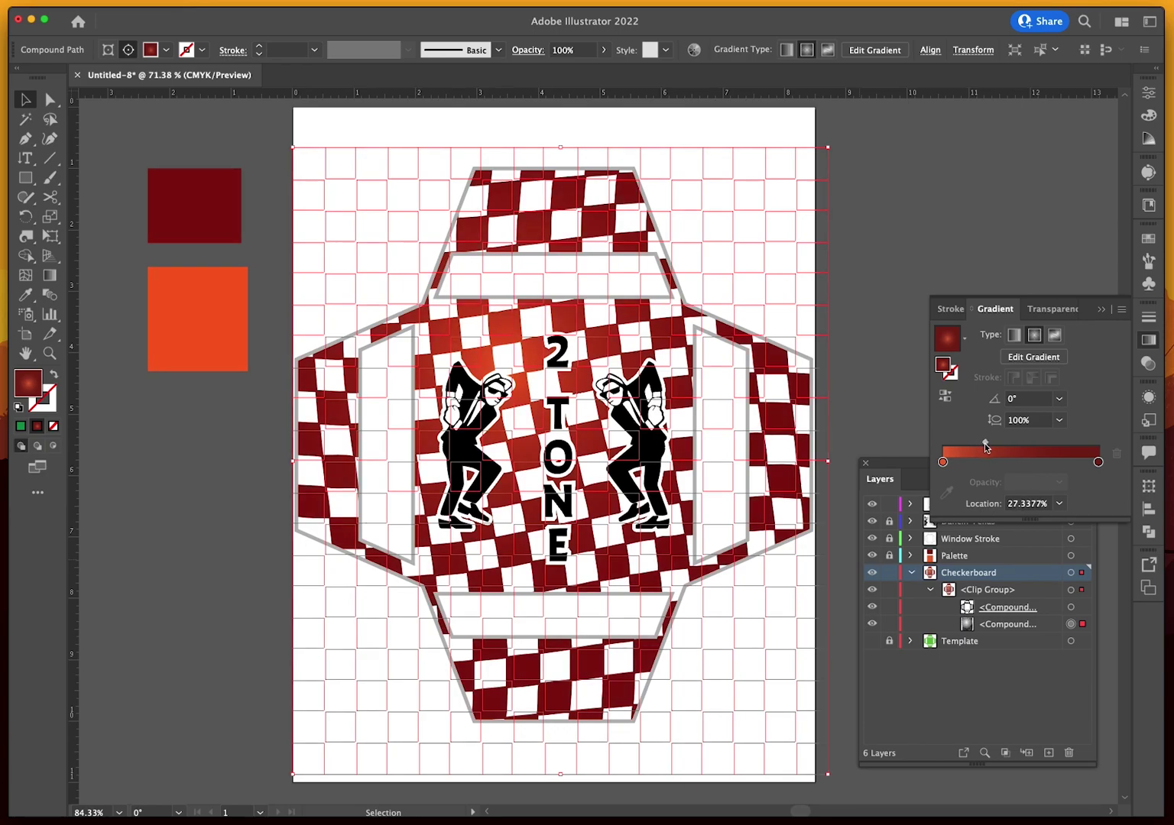
left_click_drag(1098, 464, 968, 445)
left_click(971, 445)
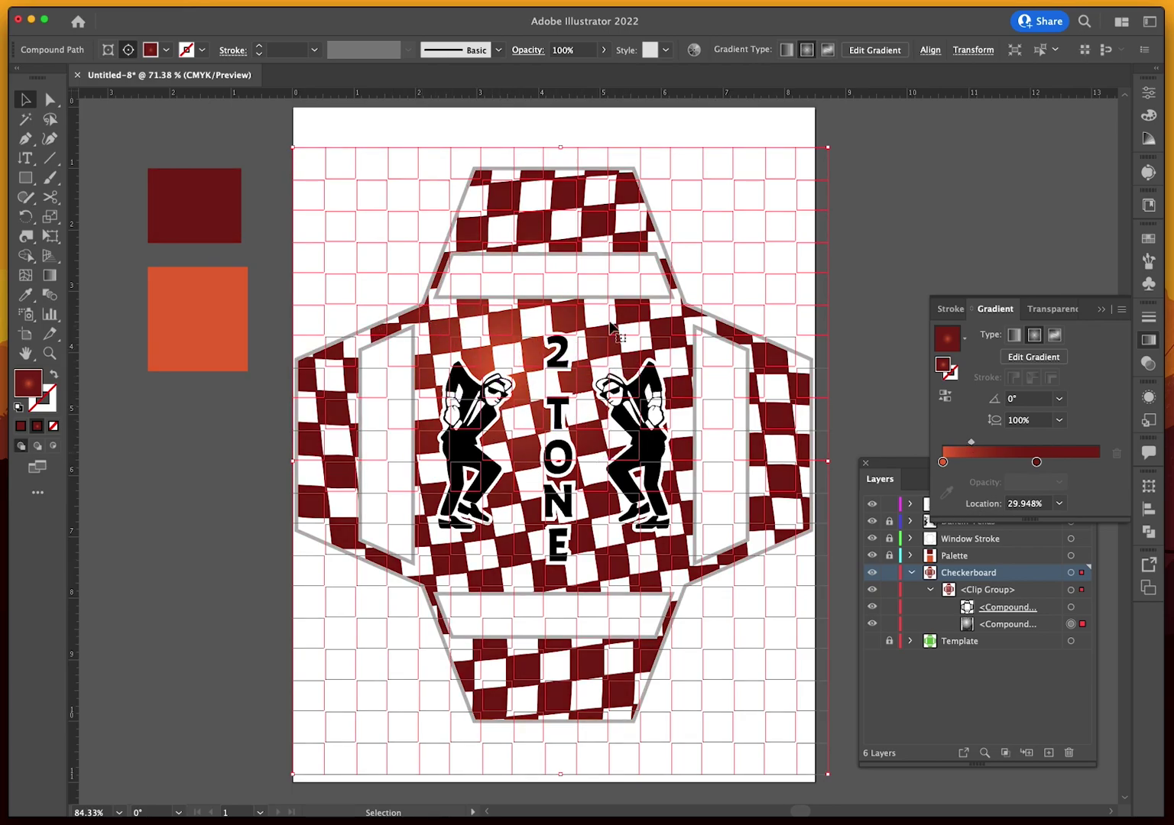
left_click(1037, 461)
left_click_drag(1048, 463, 1077, 464)
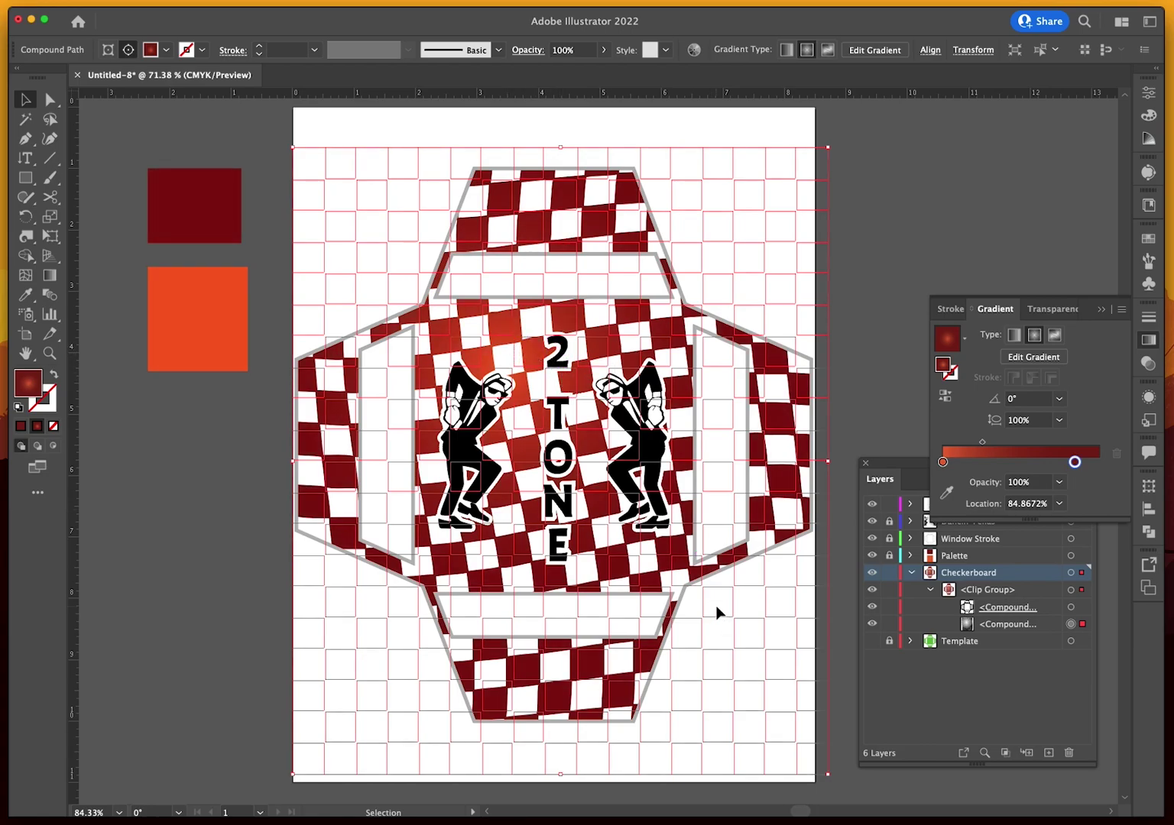
left_click(838, 426)
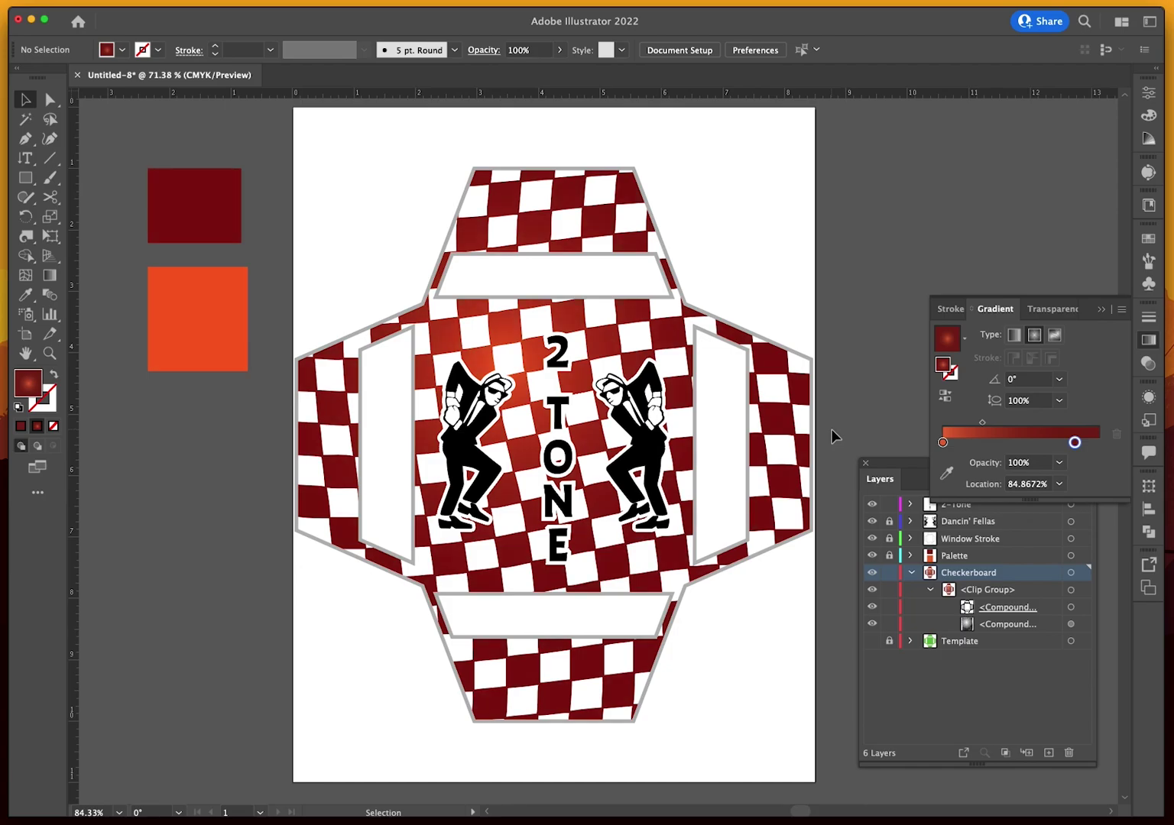
key("super+z")
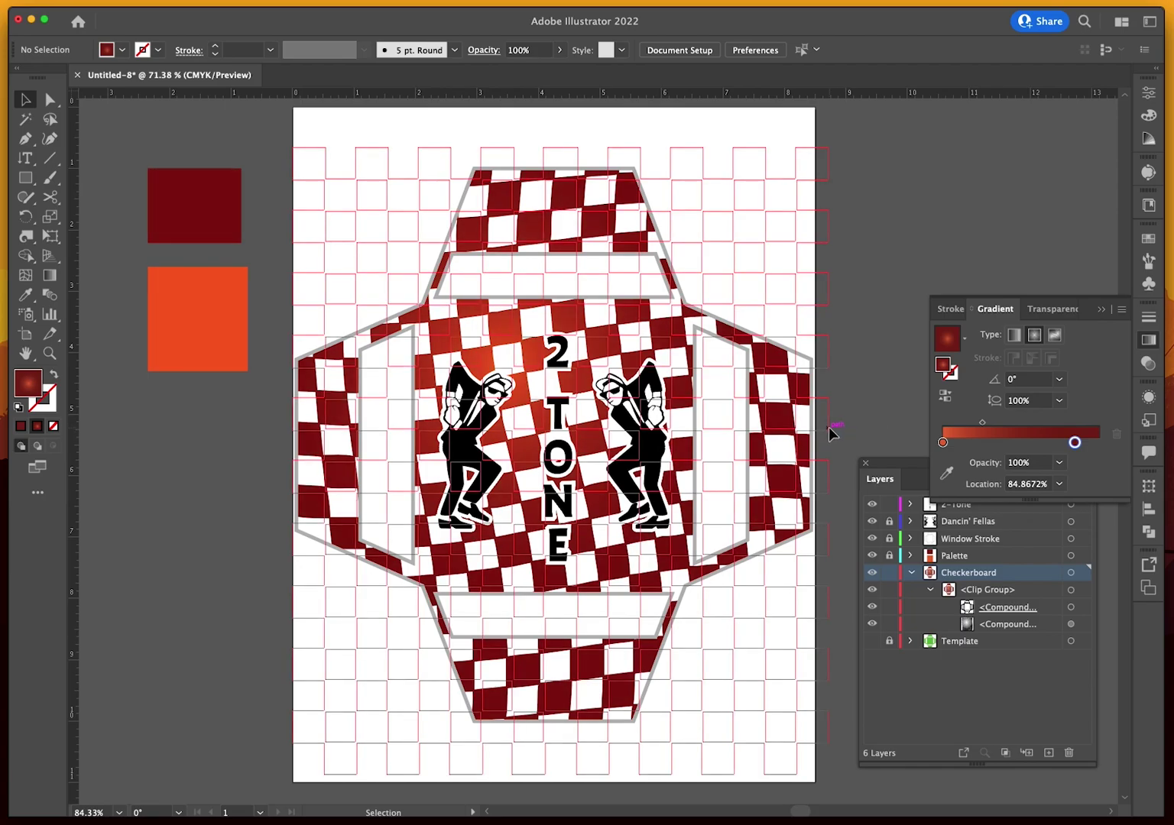
key("super+shift+z")
key("super+z")
key("super+shift+z")
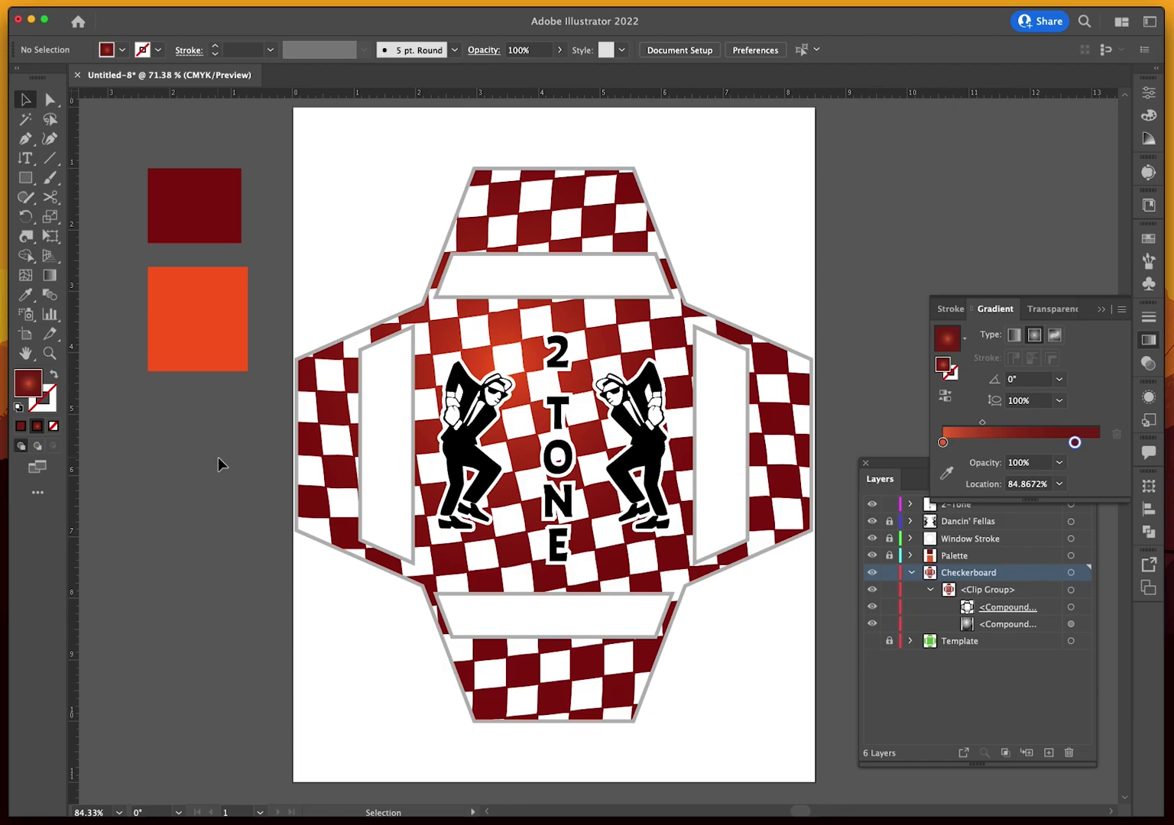
Compare the artwork with the 2 Tone Ska Example.png reference image placed beside it, and return to Illustrator
key("super+Tab")
left_click_drag(1123, 182, 838, 136)
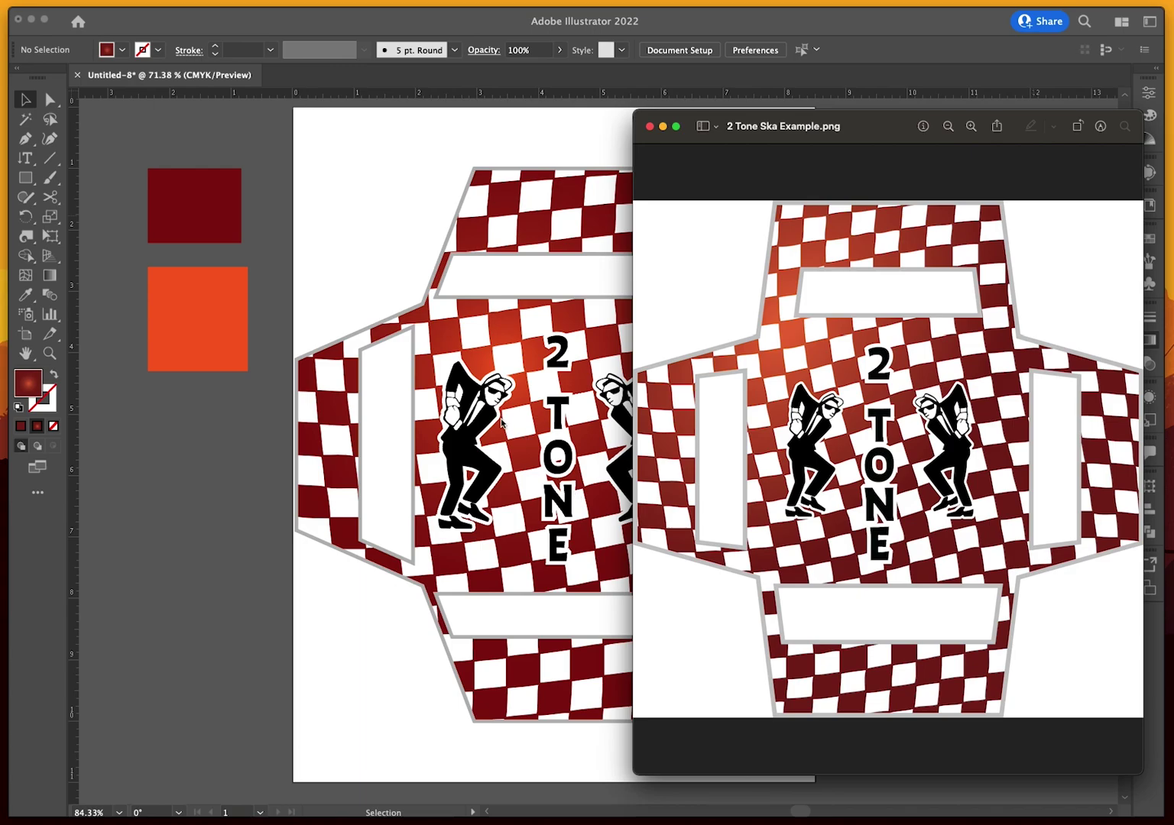
left_click(503, 424)
key("super+shift+w")
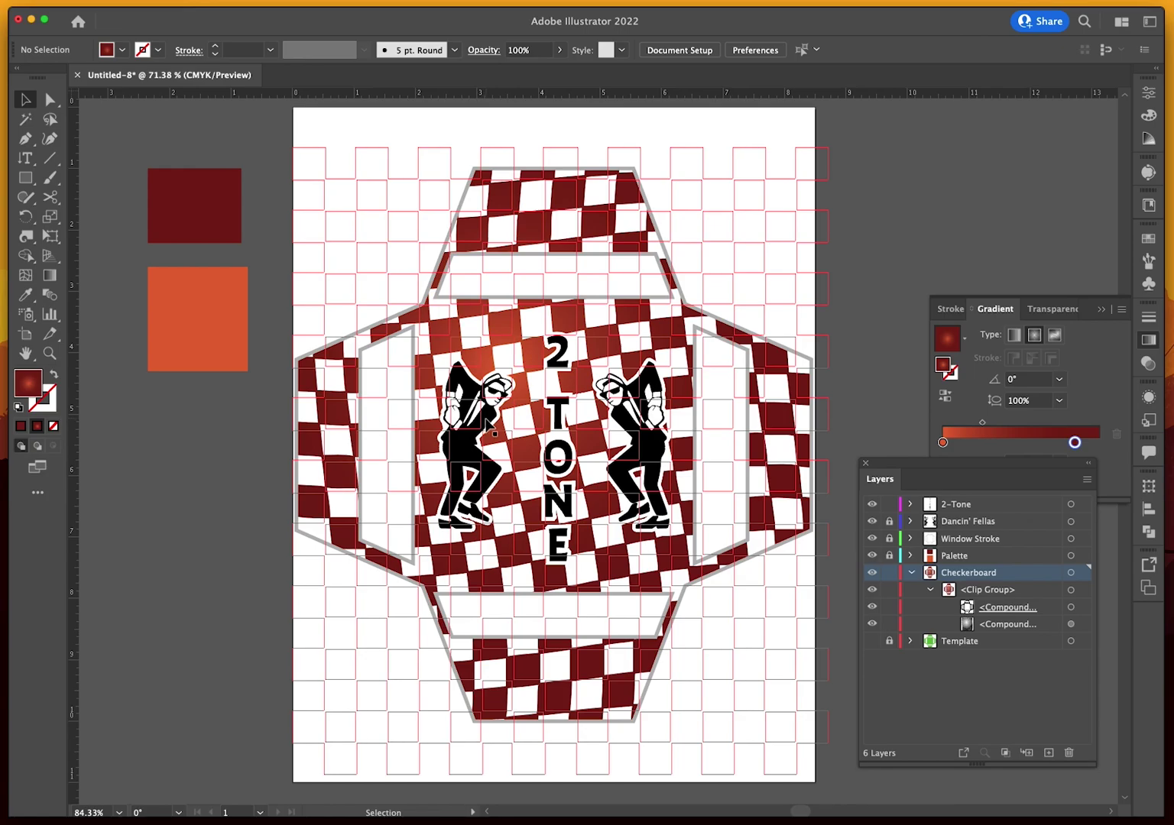
key("super+shift+w")
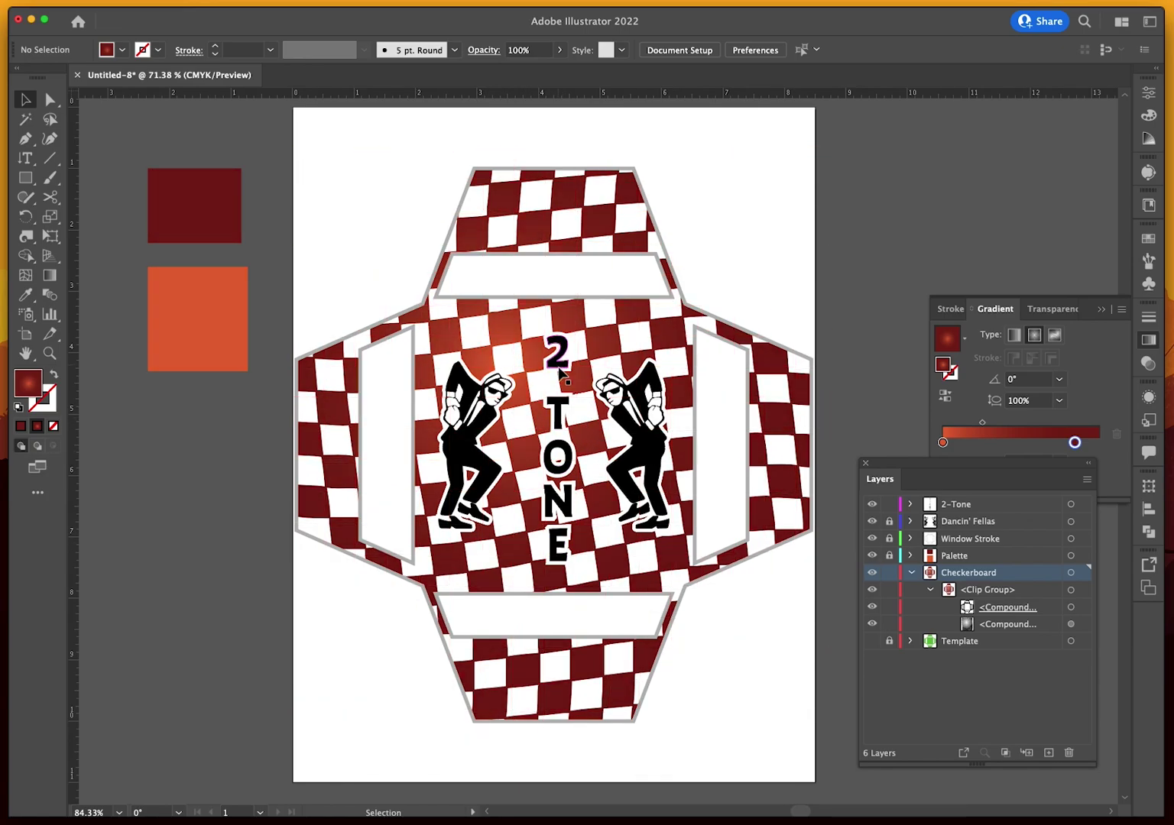
key("super+shift+w")
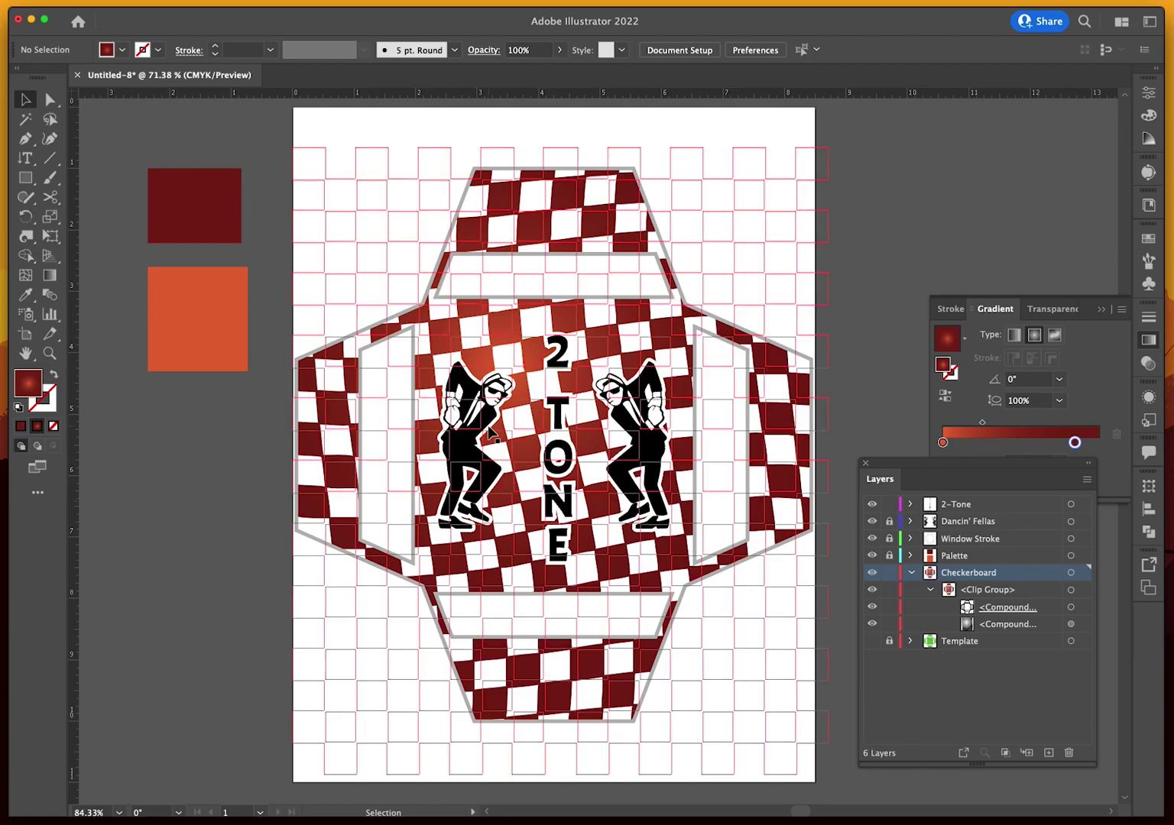
key("super+shift+w")
key("super+shift+w")
key("super+shift+w")
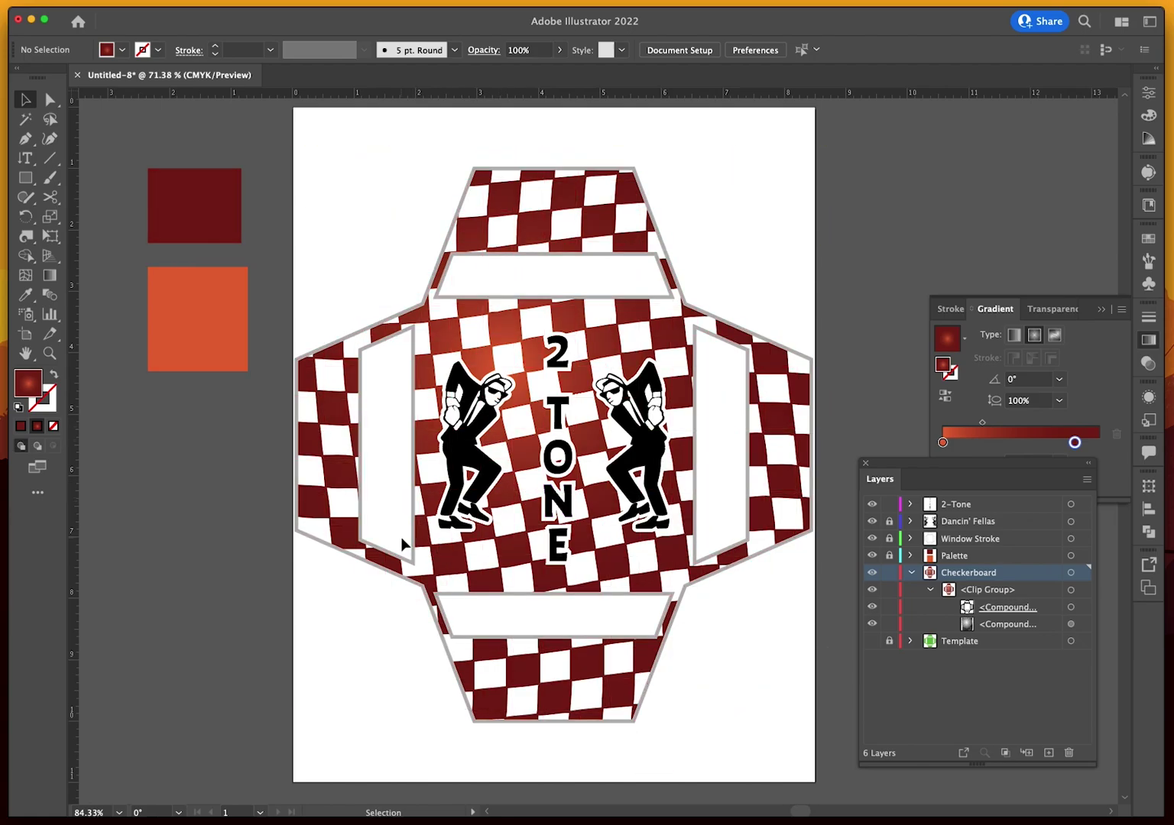
key("super+shift+w")
key("super+shift+w")
key("super+shift+w")
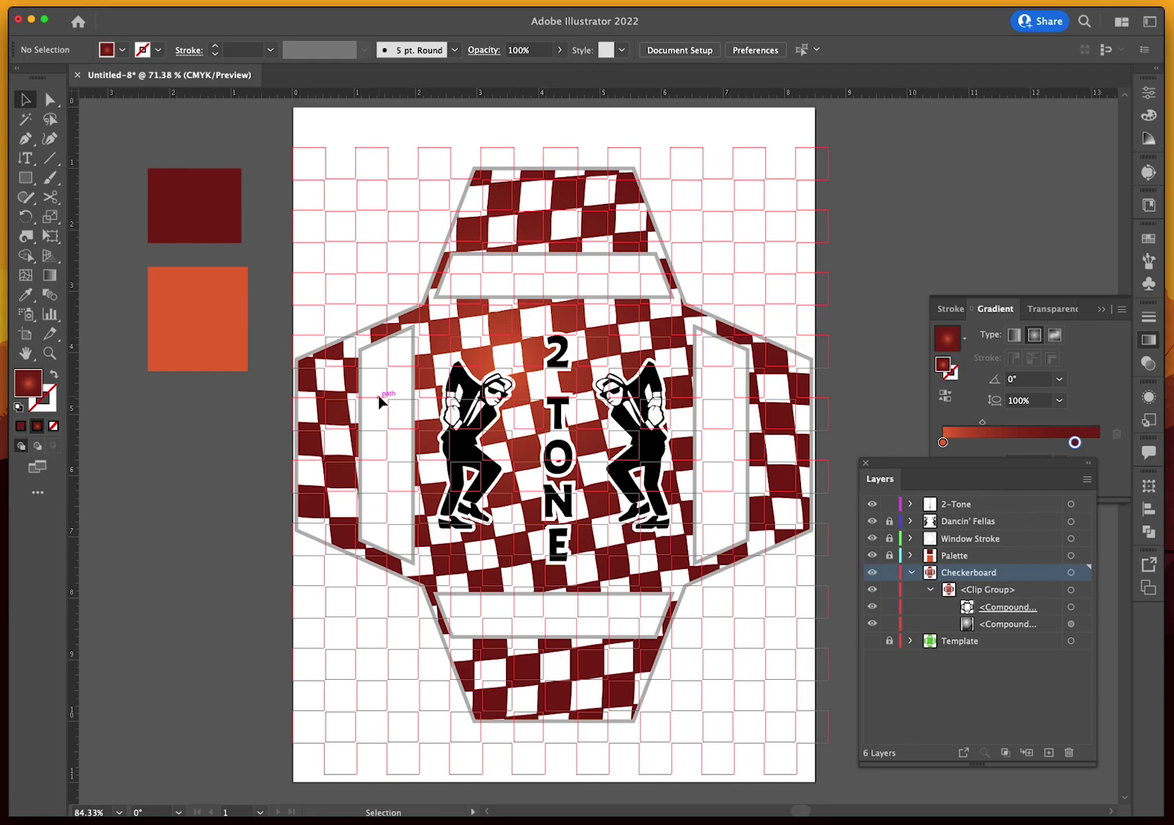
key("super+shift+w")
key("super+shift+w")
key("super+shift+w")
key("super+shift+w")
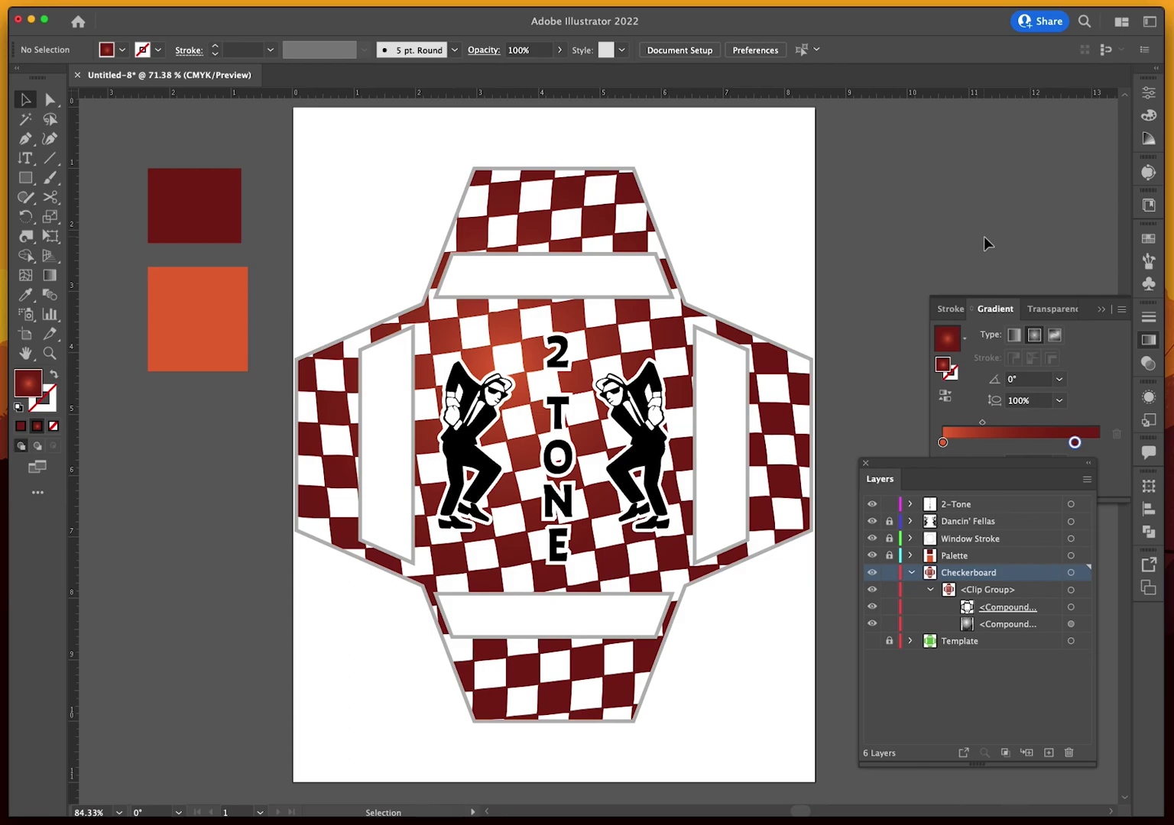
Collapse the Checkerboard layer and lock both the Checkerboard and 2-Tone layers
left_click(911, 573)
left_click(889, 572)
left_click(889, 504)
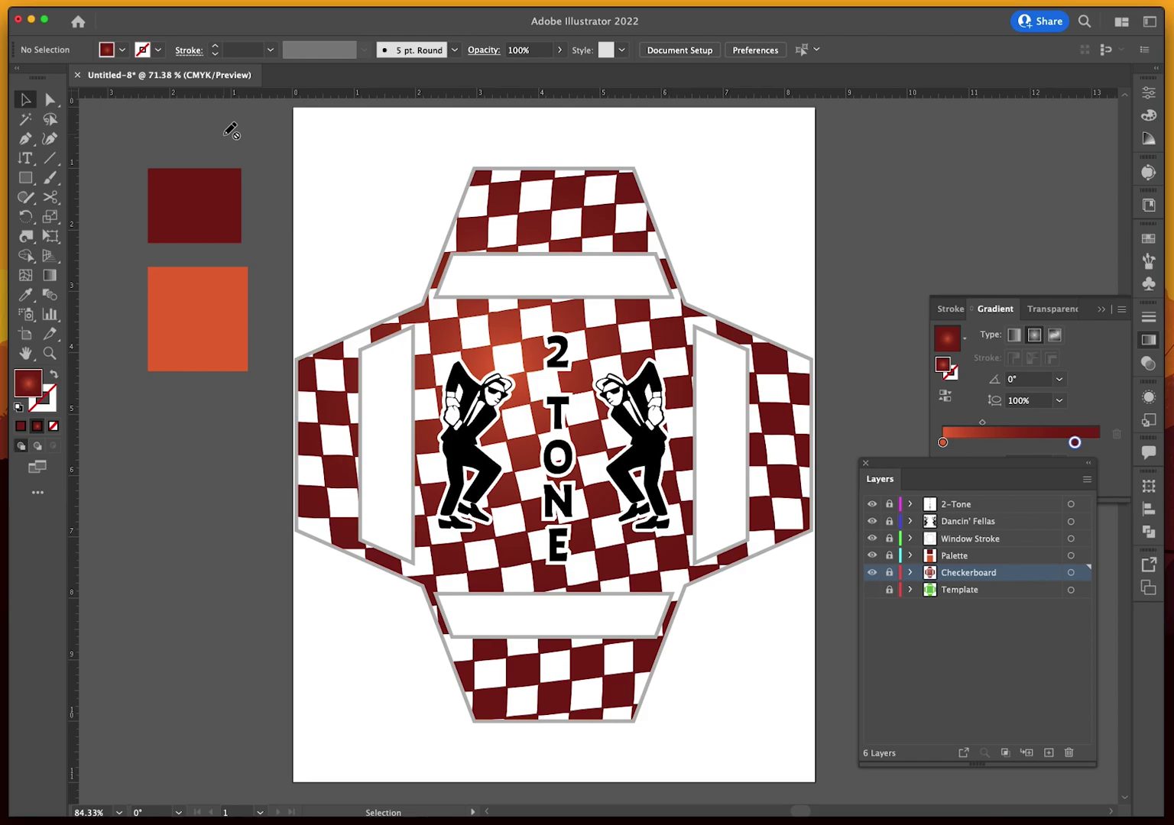
Save the document as 2-Tone Truck Body.ai in Illustrator 2020 format in the Swatches folder, and move the layer list clear of the gradient settings
key("super+s")
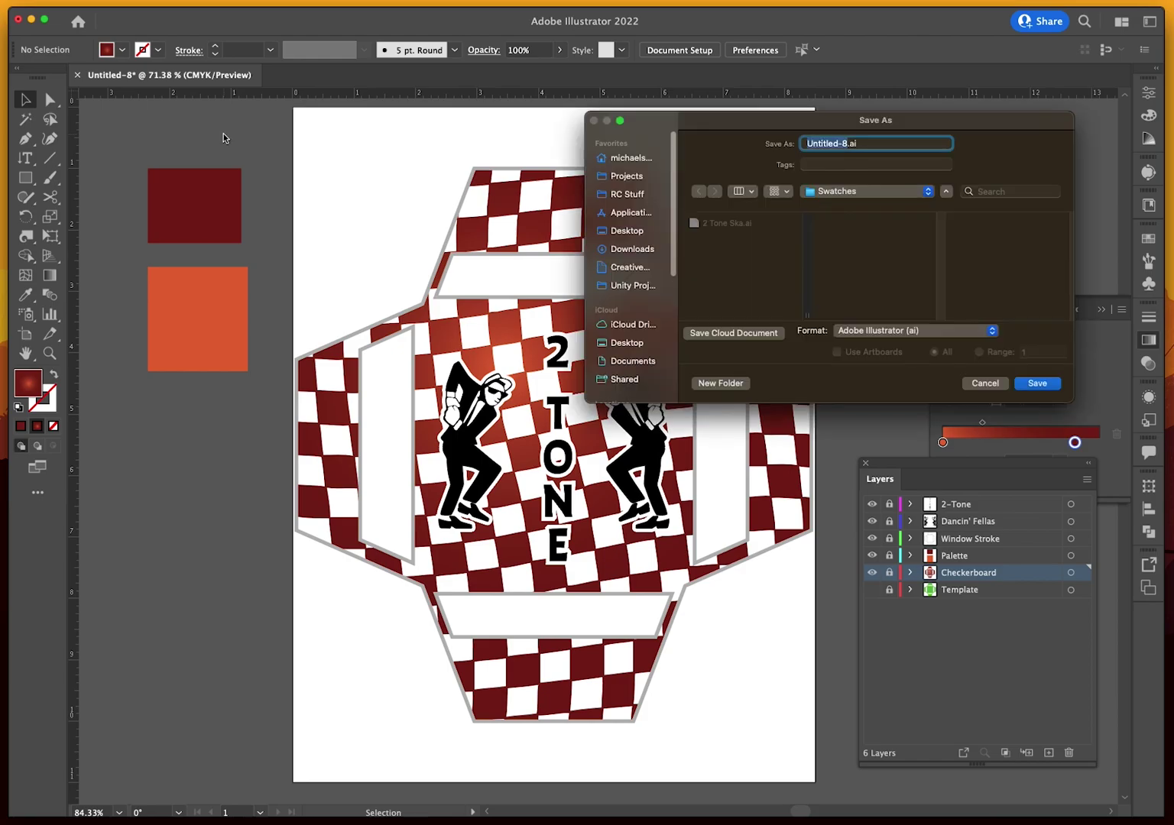
type("2-Tone Truck Body")
key("Return")
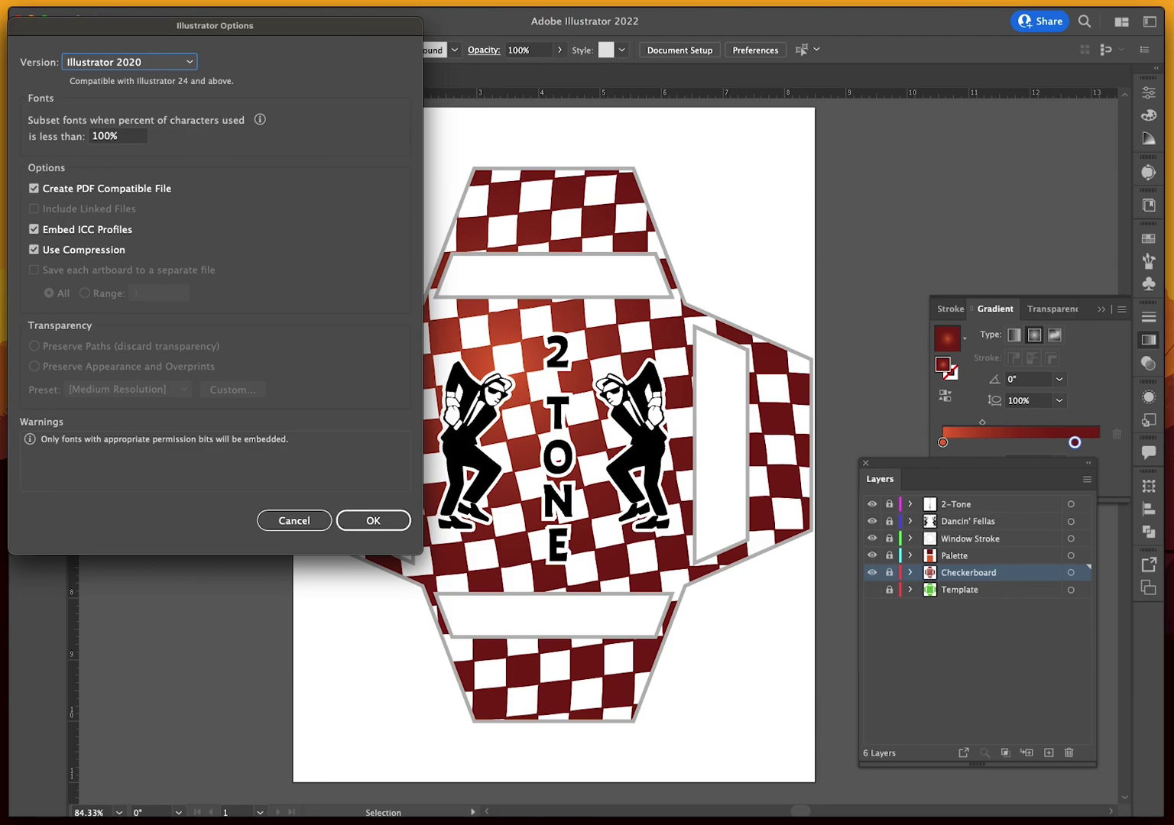
left_click(378, 519)
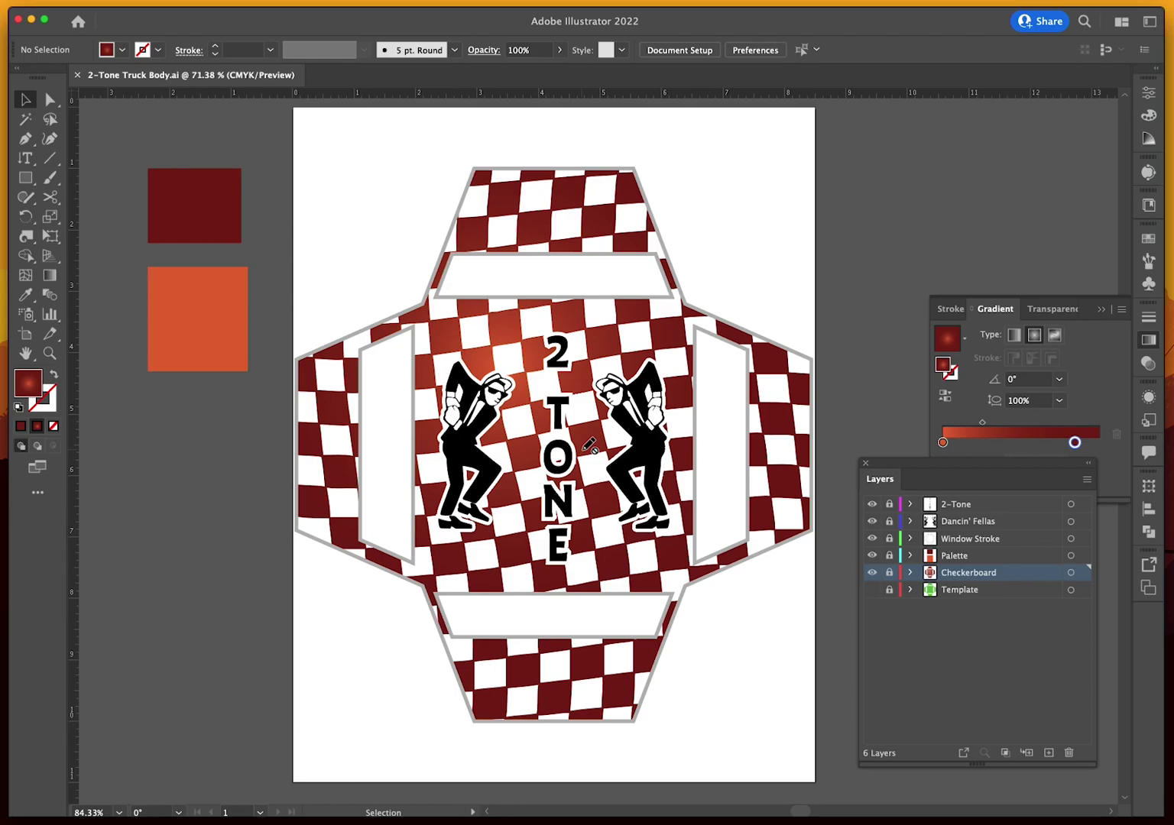
left_click_drag(949, 469, 952, 521)
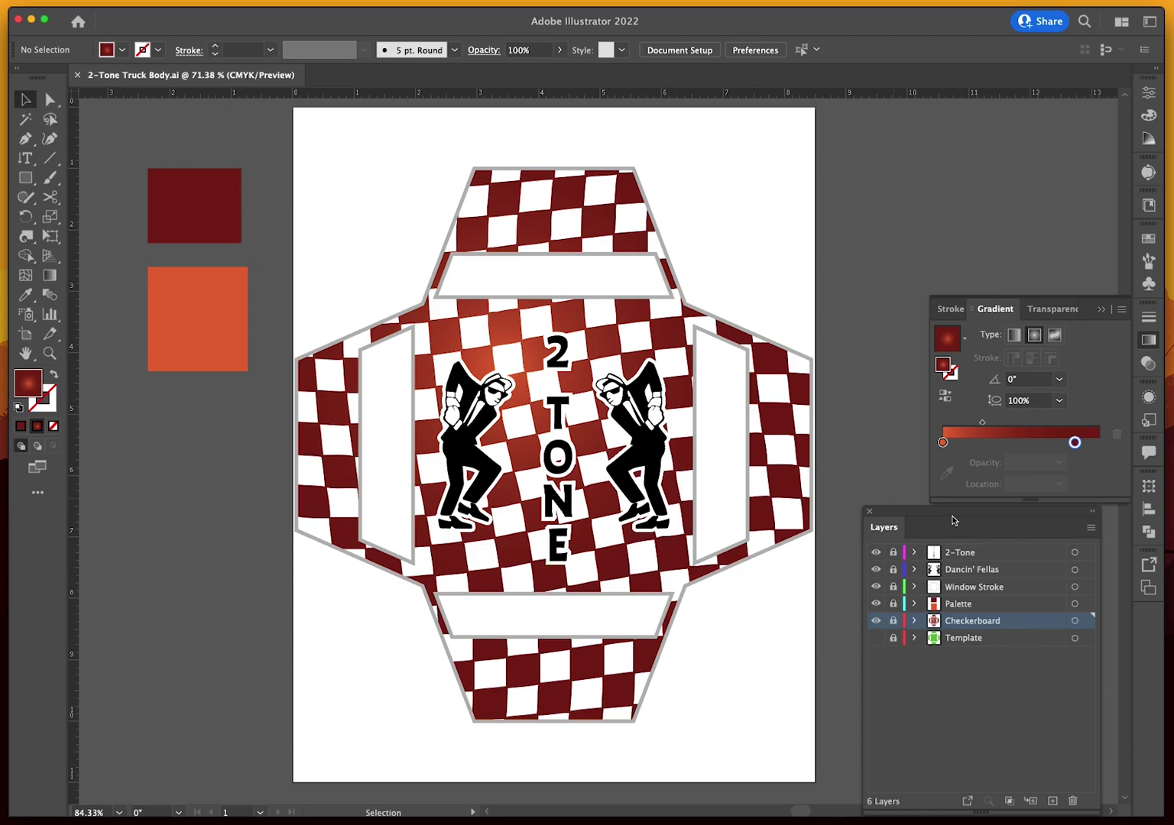